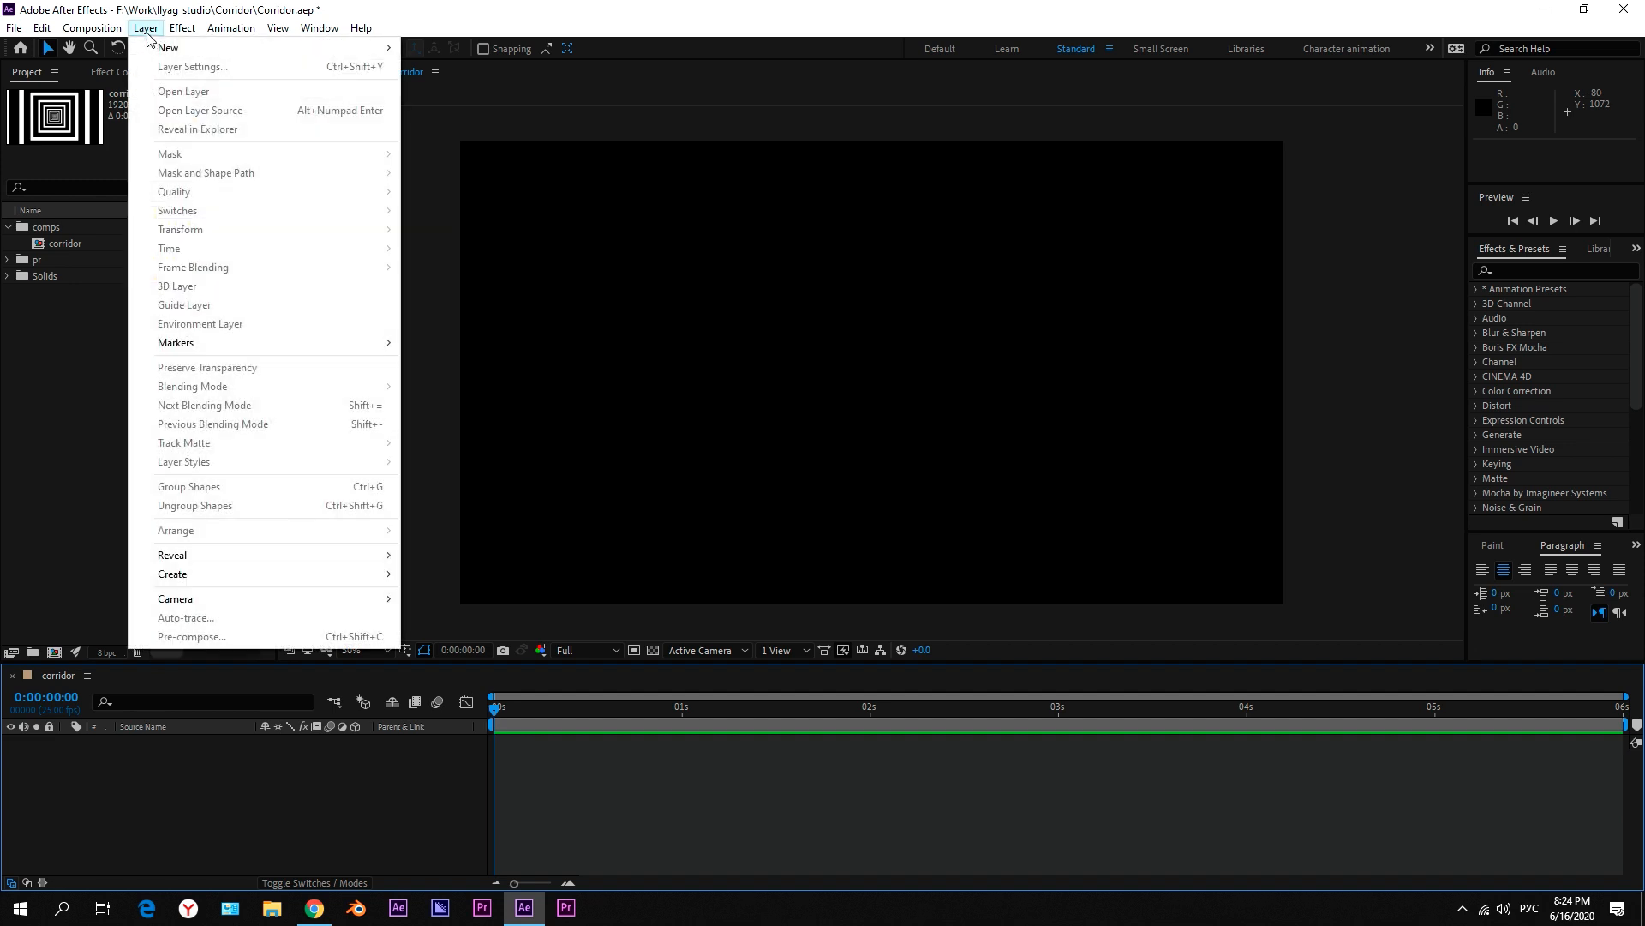
Step: Create a white 1920 x 1080 px solid named bg and make it a guide layer
mouse_move(163, 49)
click(454, 66)
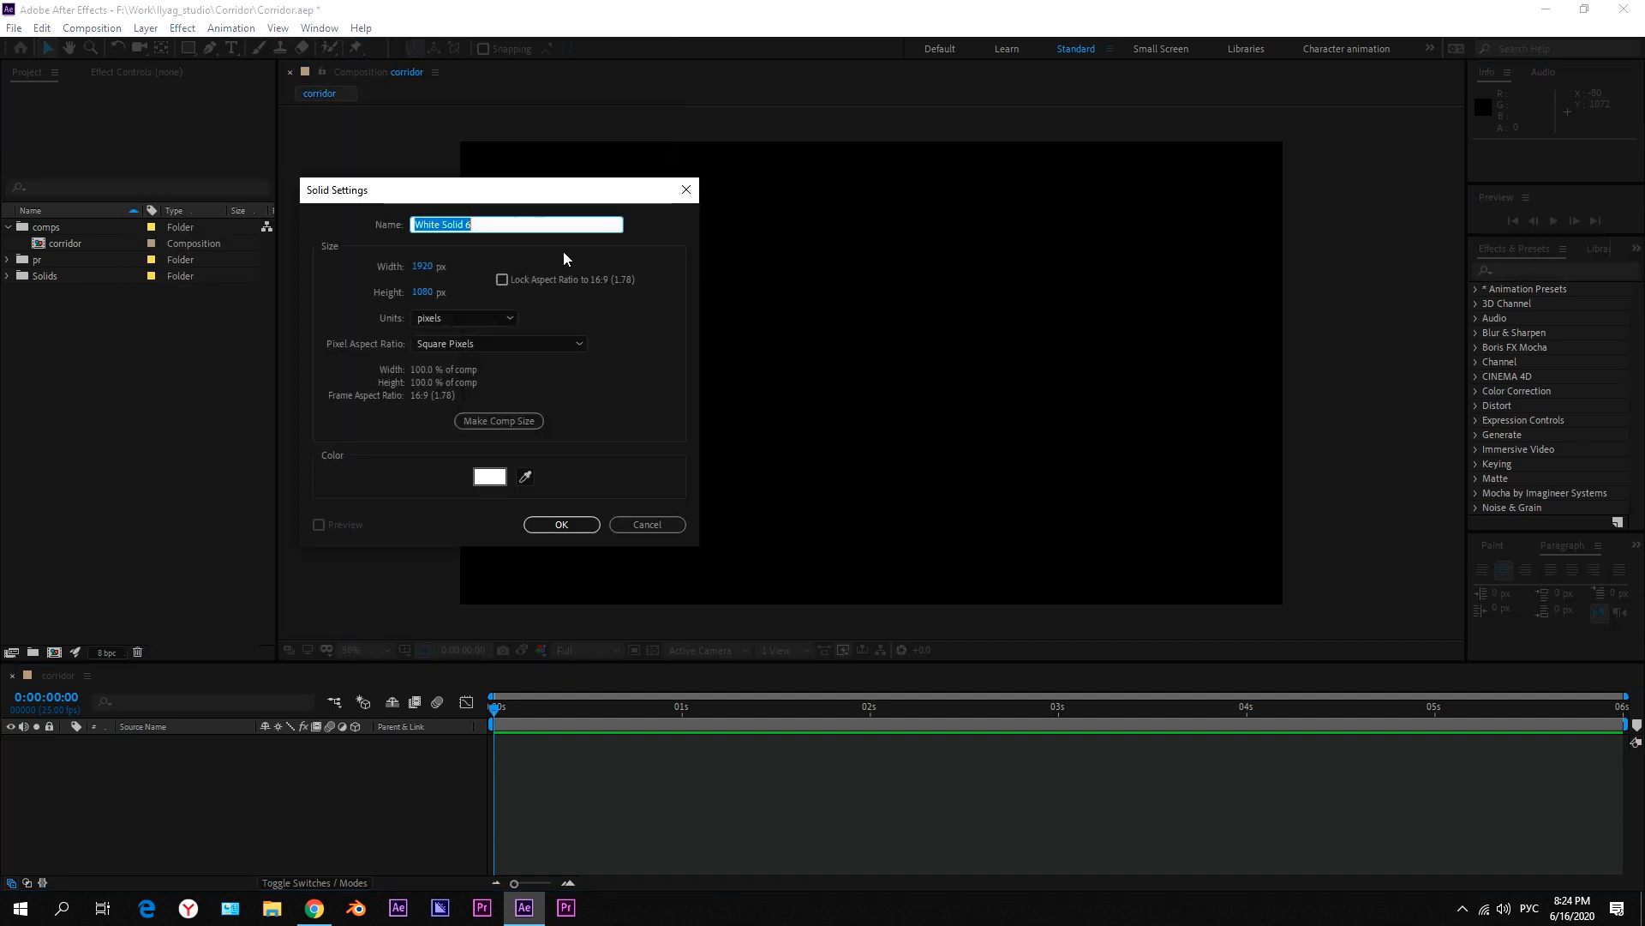
key(alt+shift)
text(bg)
key(Return)
right_click(213, 743)
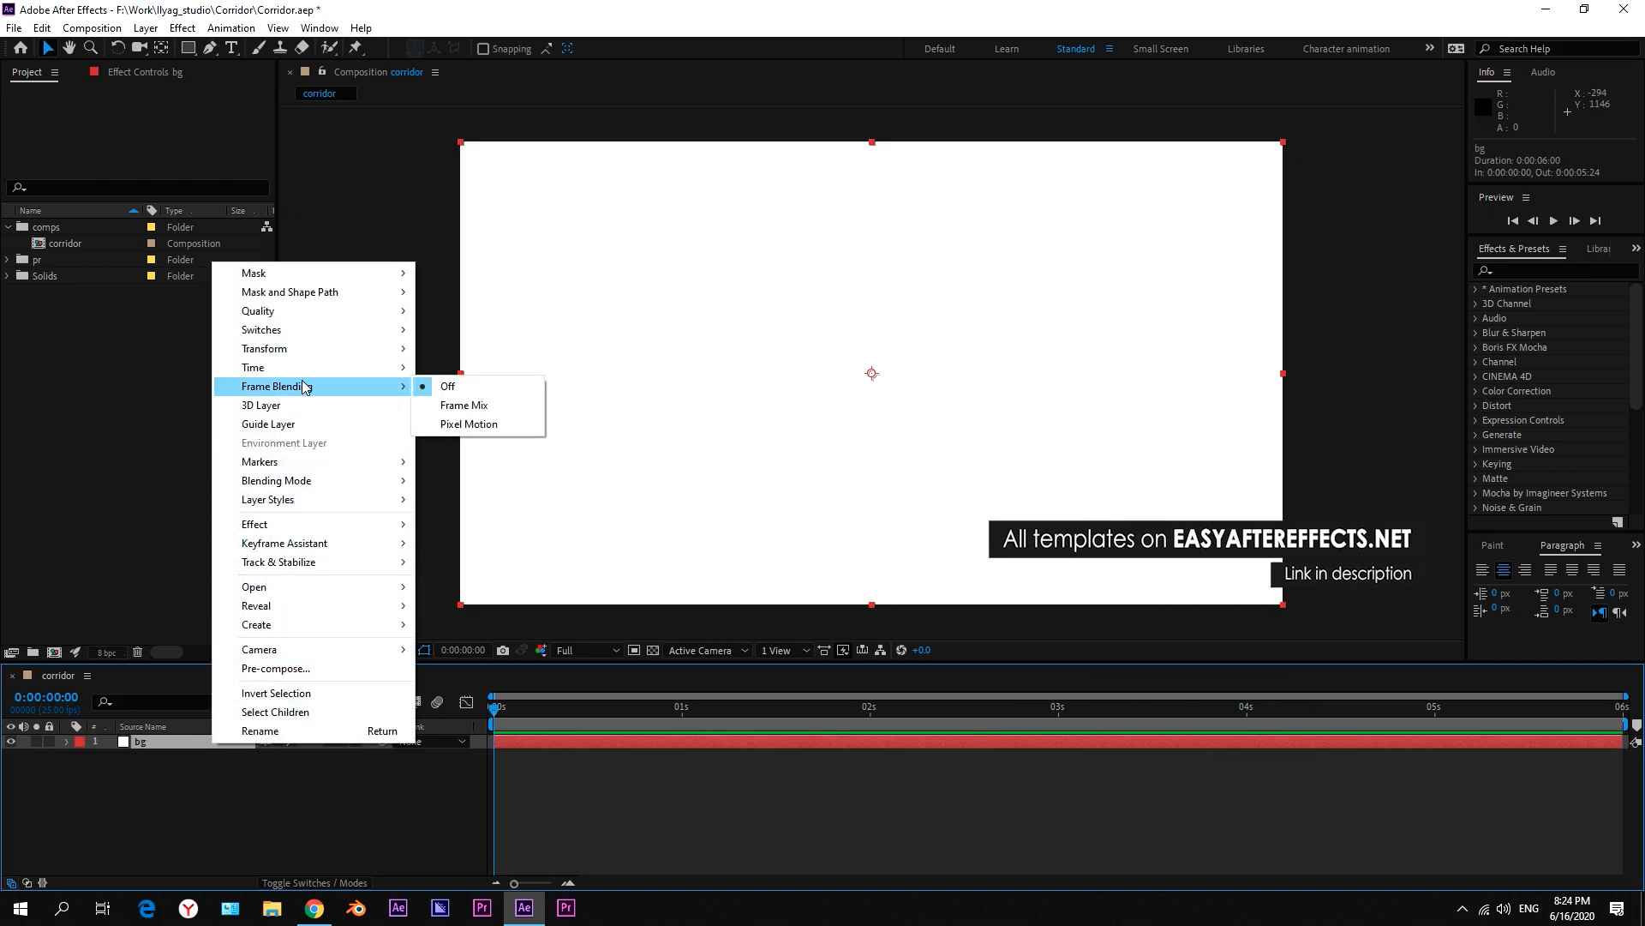
click(377, 425)
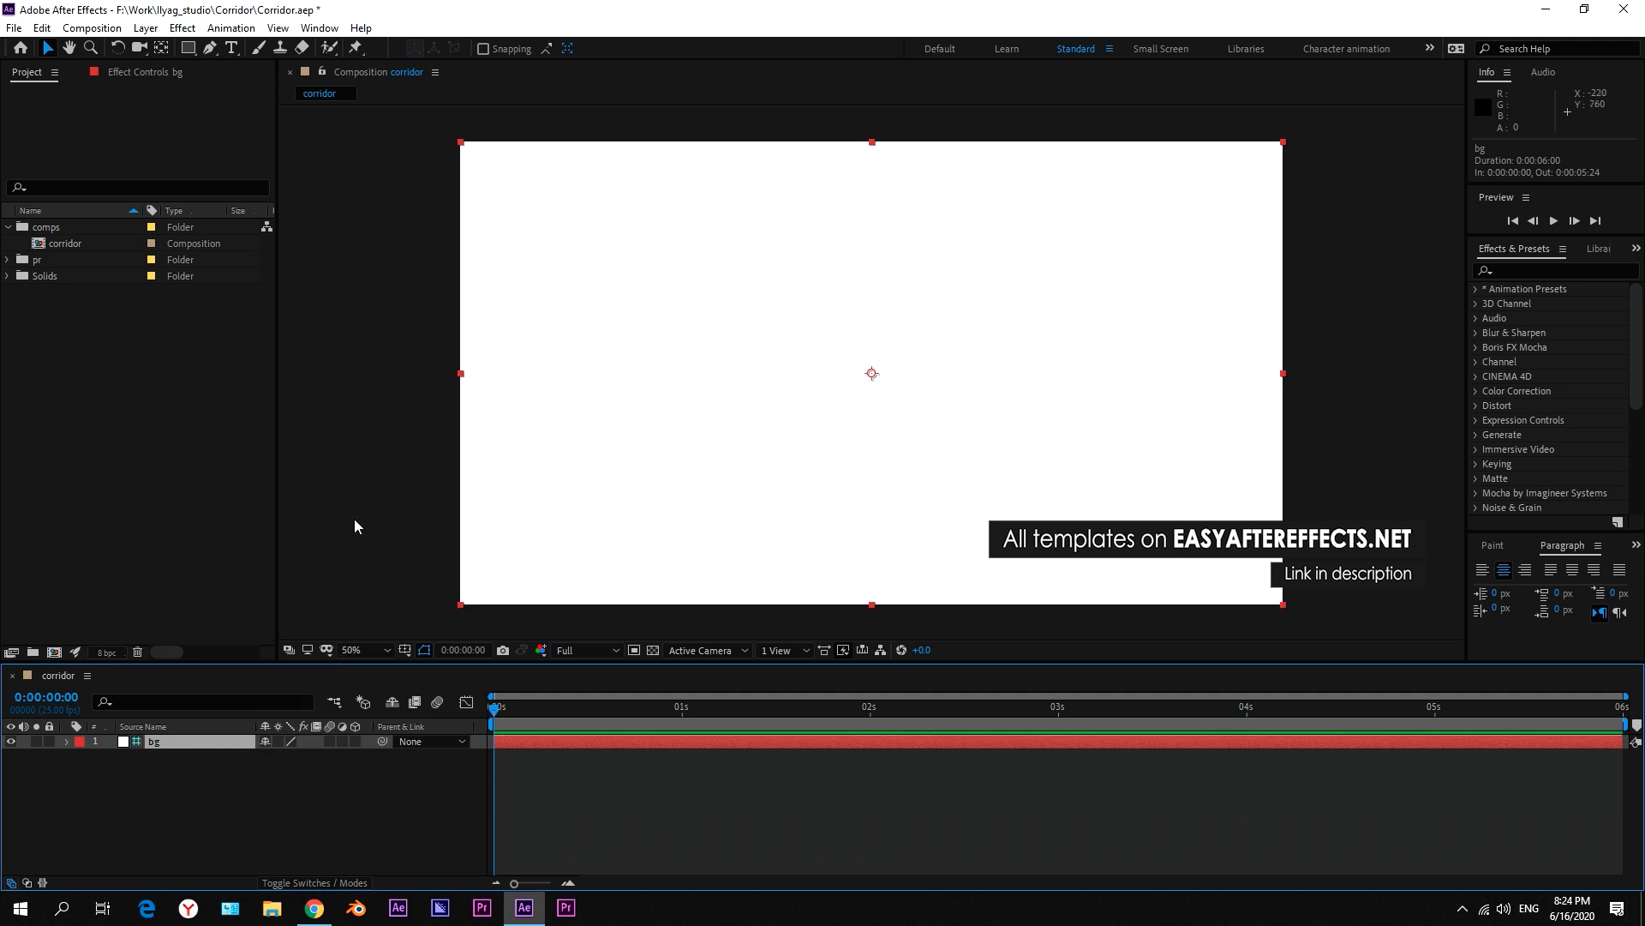
Step: Create a new shape layer and add a rectangle path and a stroke to it
click(145, 27)
mouse_move(172, 48)
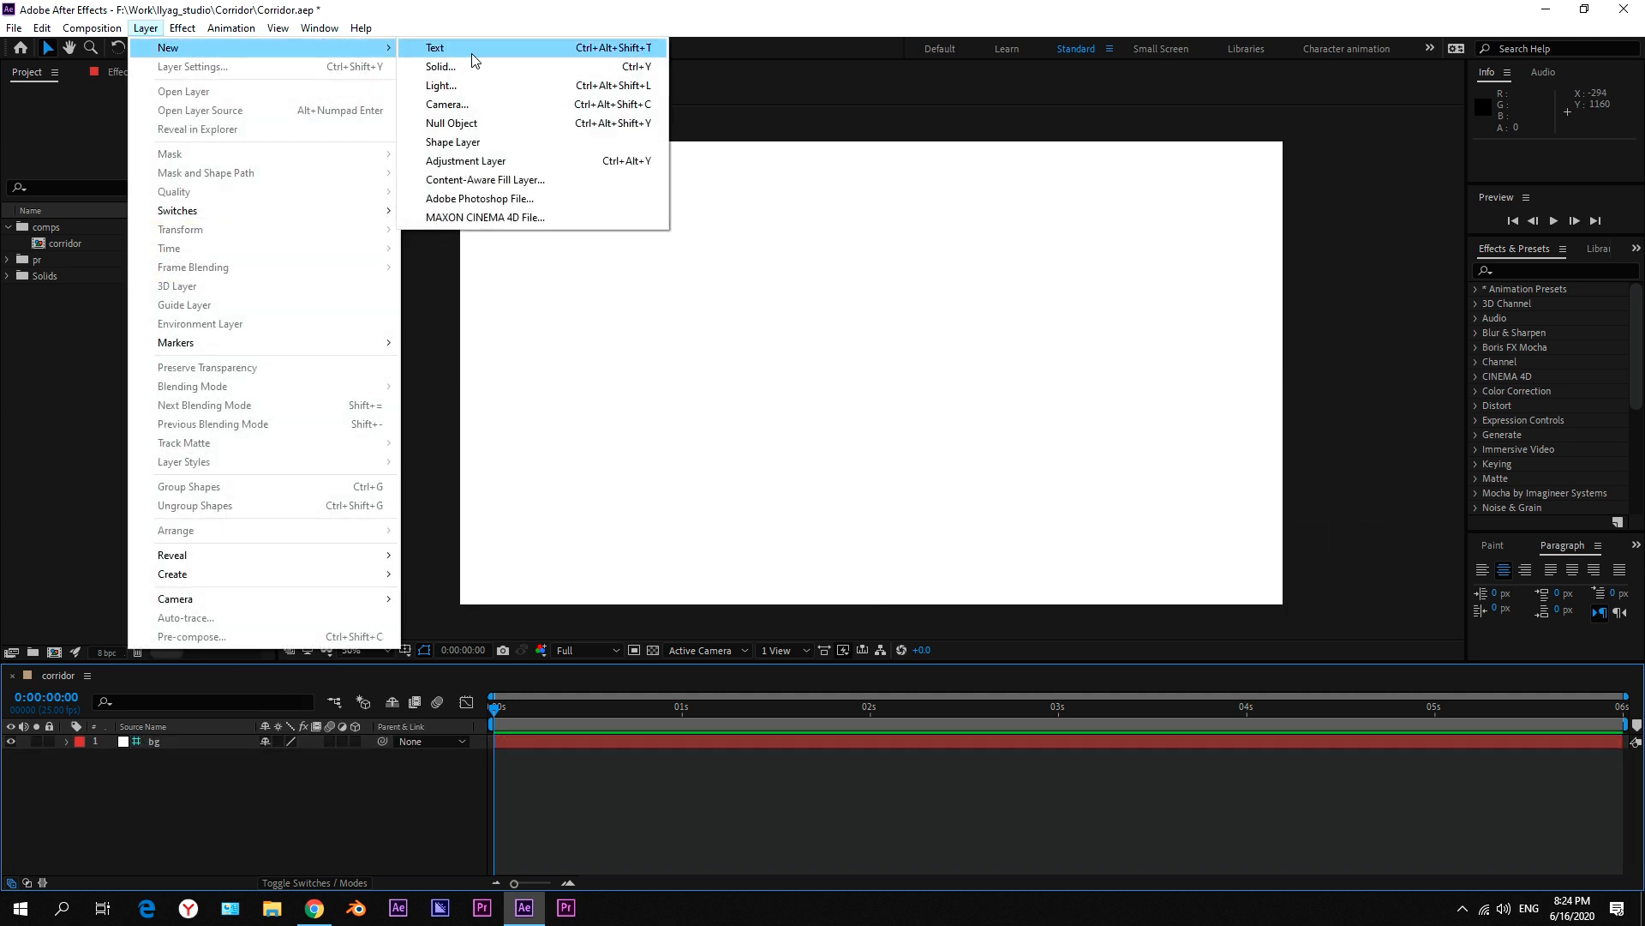
click(487, 140)
click(642, 49)
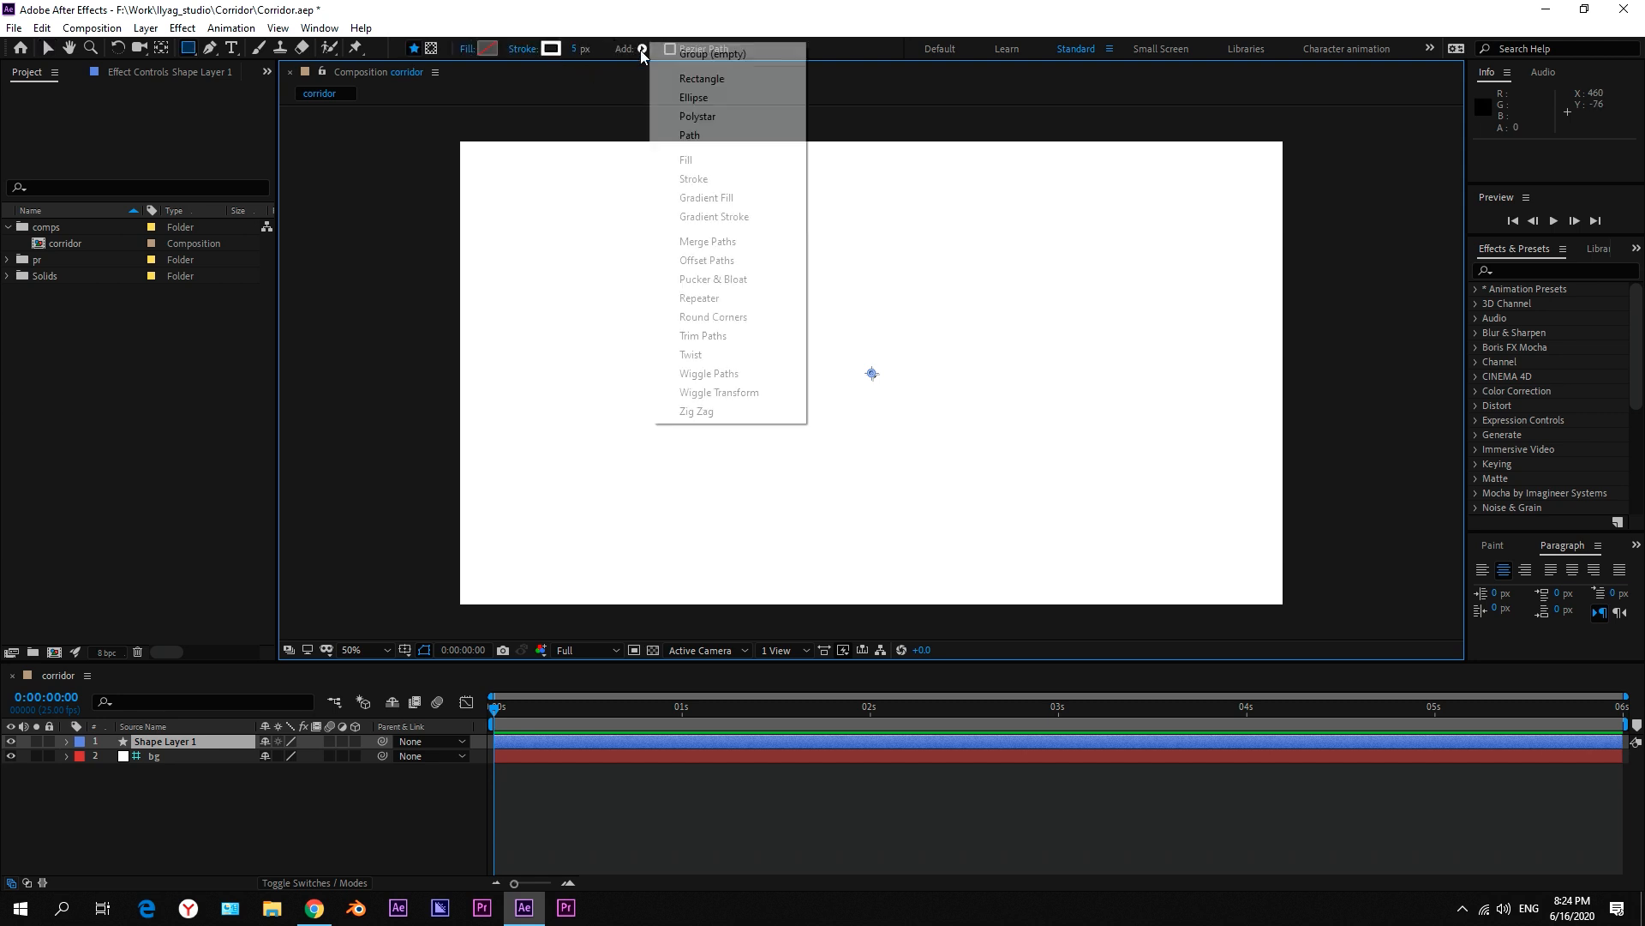
click(707, 80)
click(642, 49)
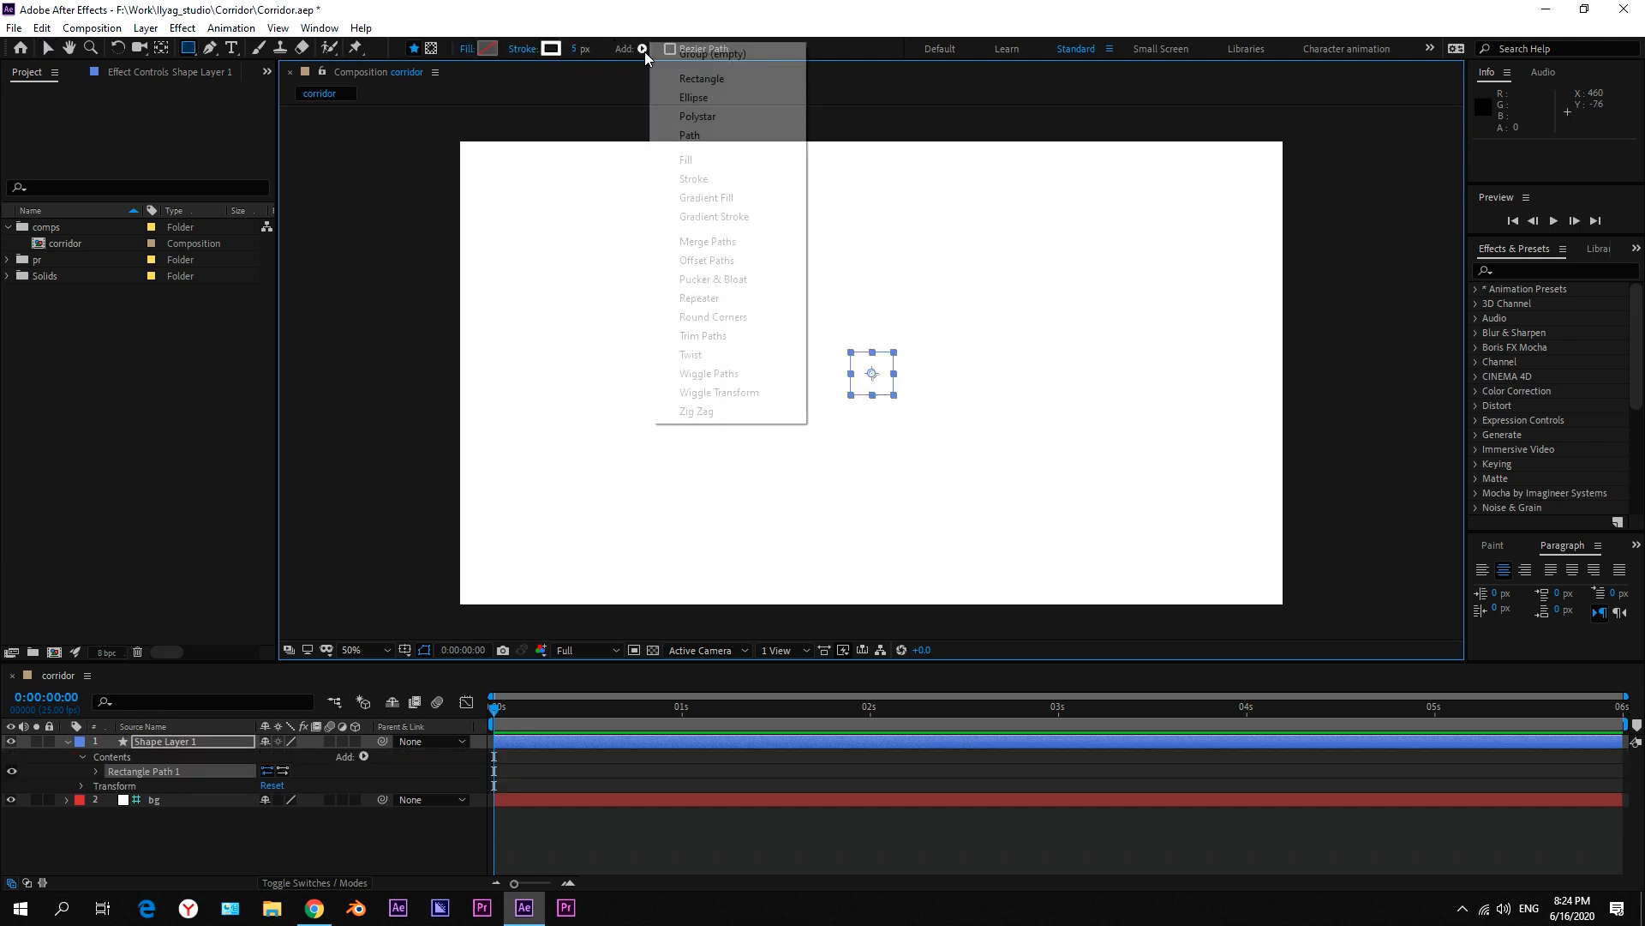
click(701, 180)
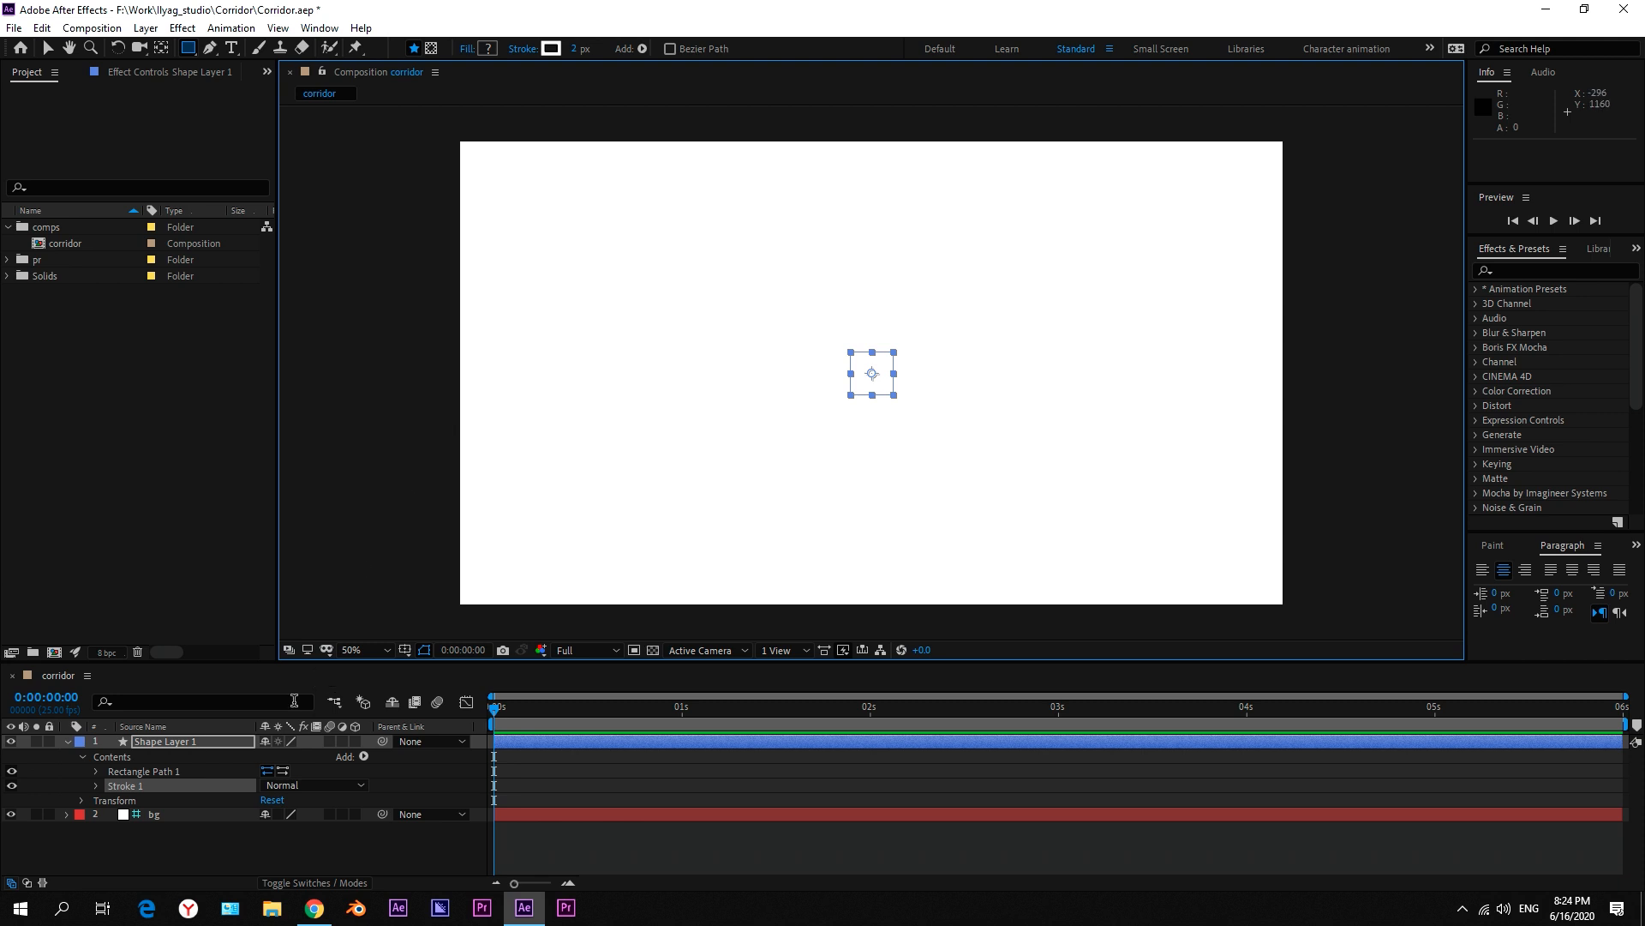
Step: Change the shape's stroke colour to black and set the stroke width to 60 px
click(551, 48)
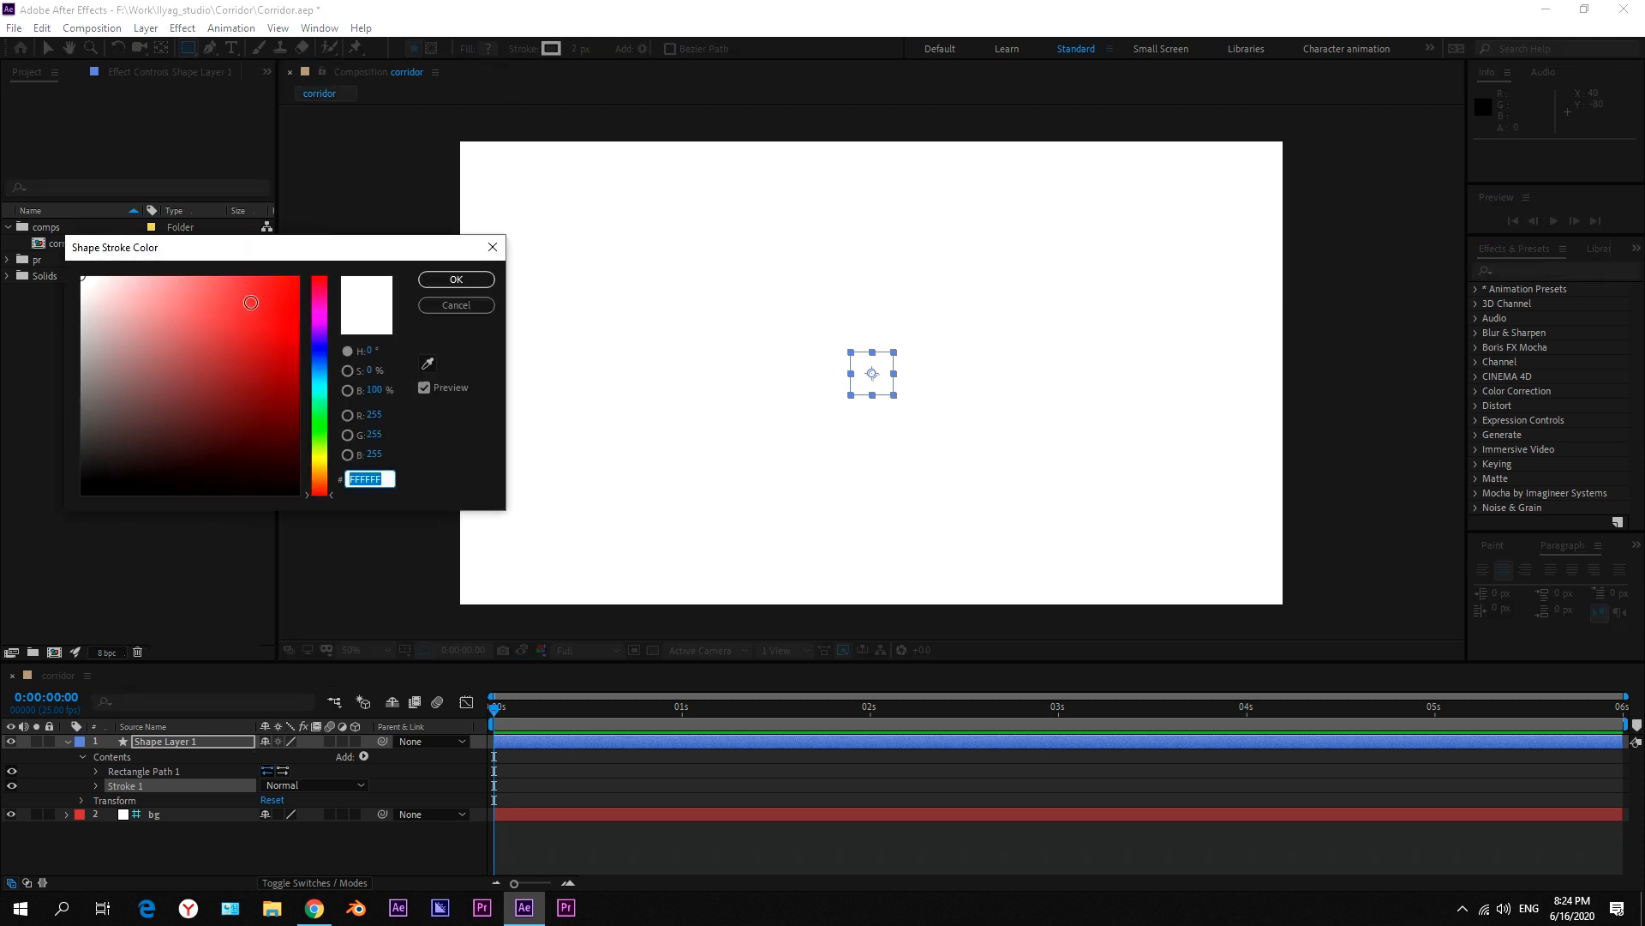
click(444, 281)
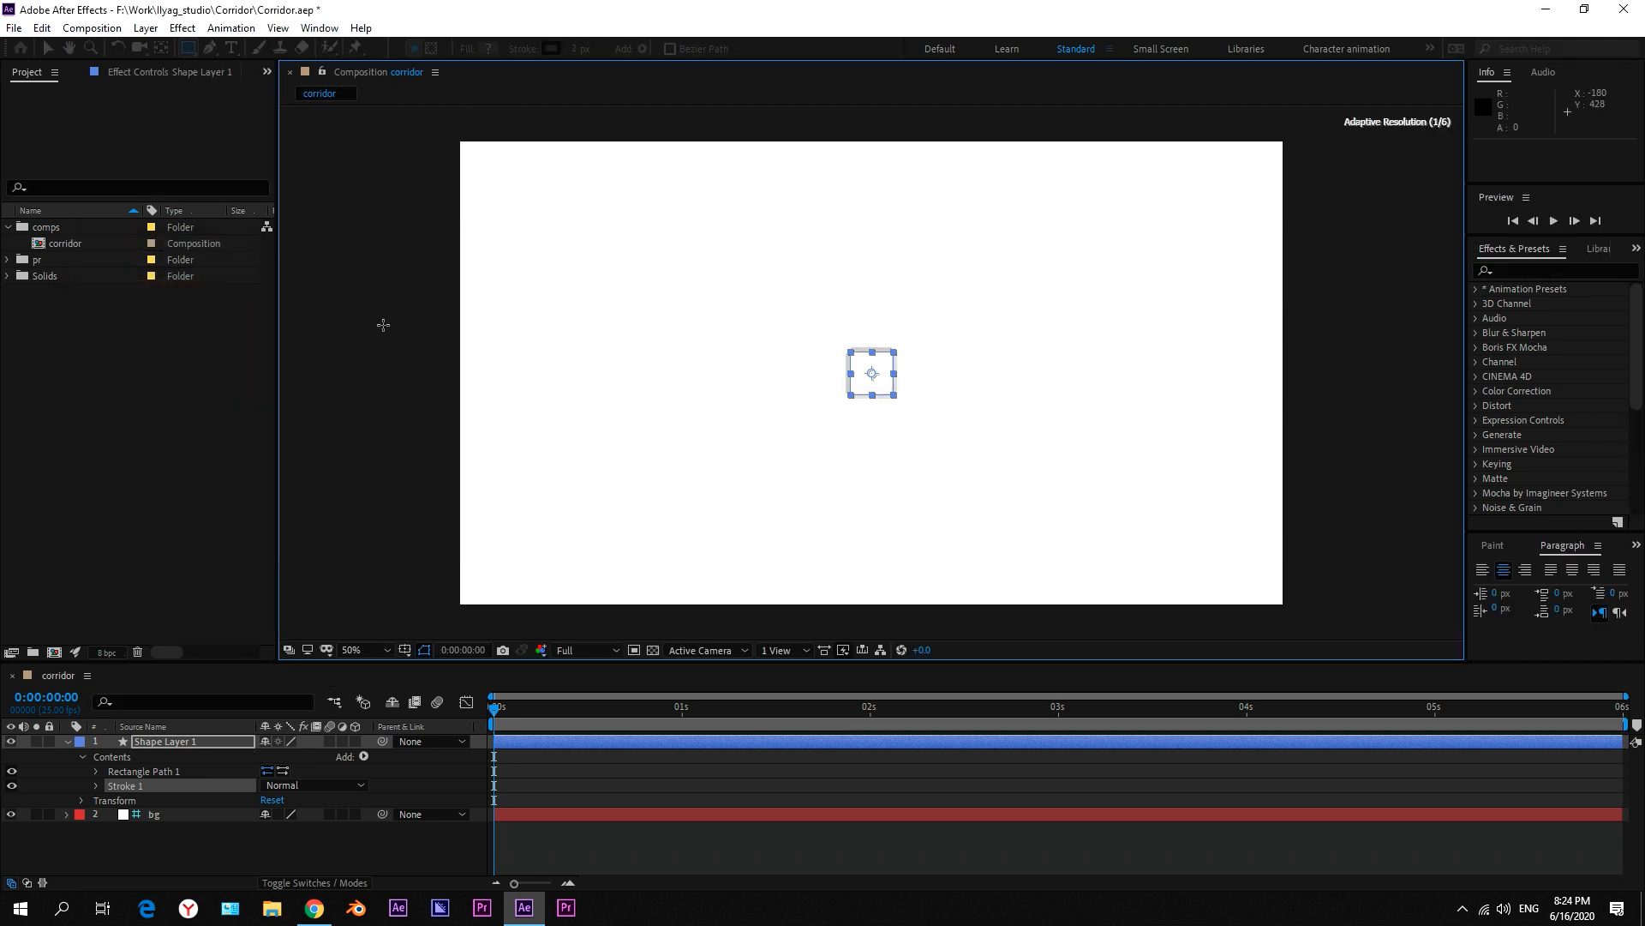
click(577, 49)
text(60)
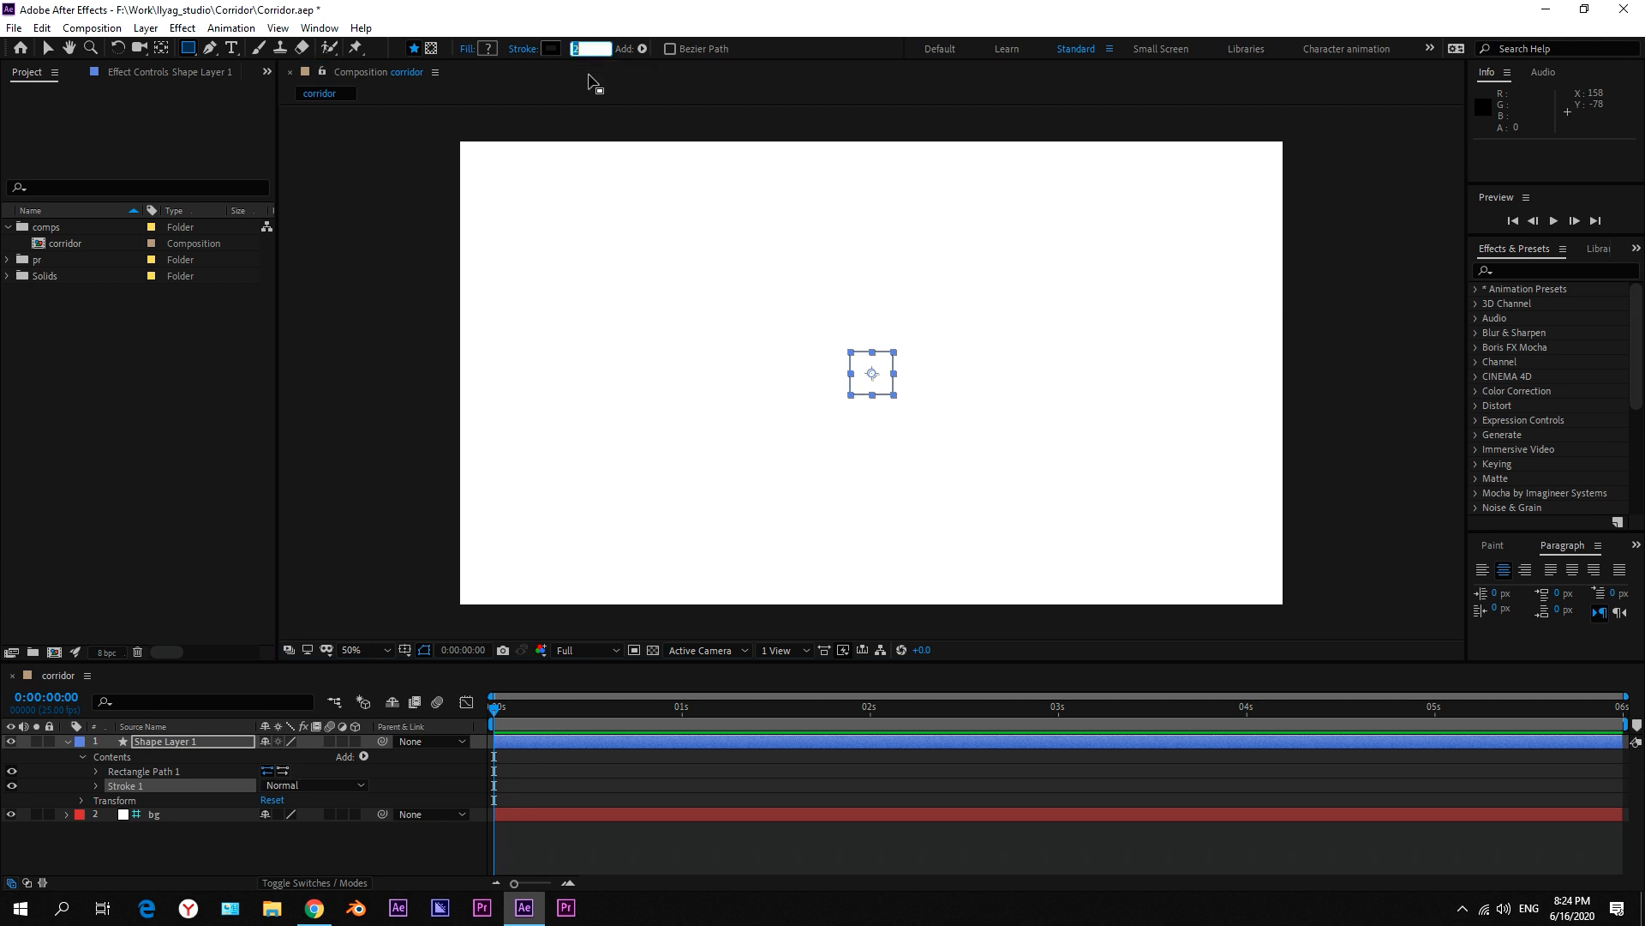
click(370, 852)
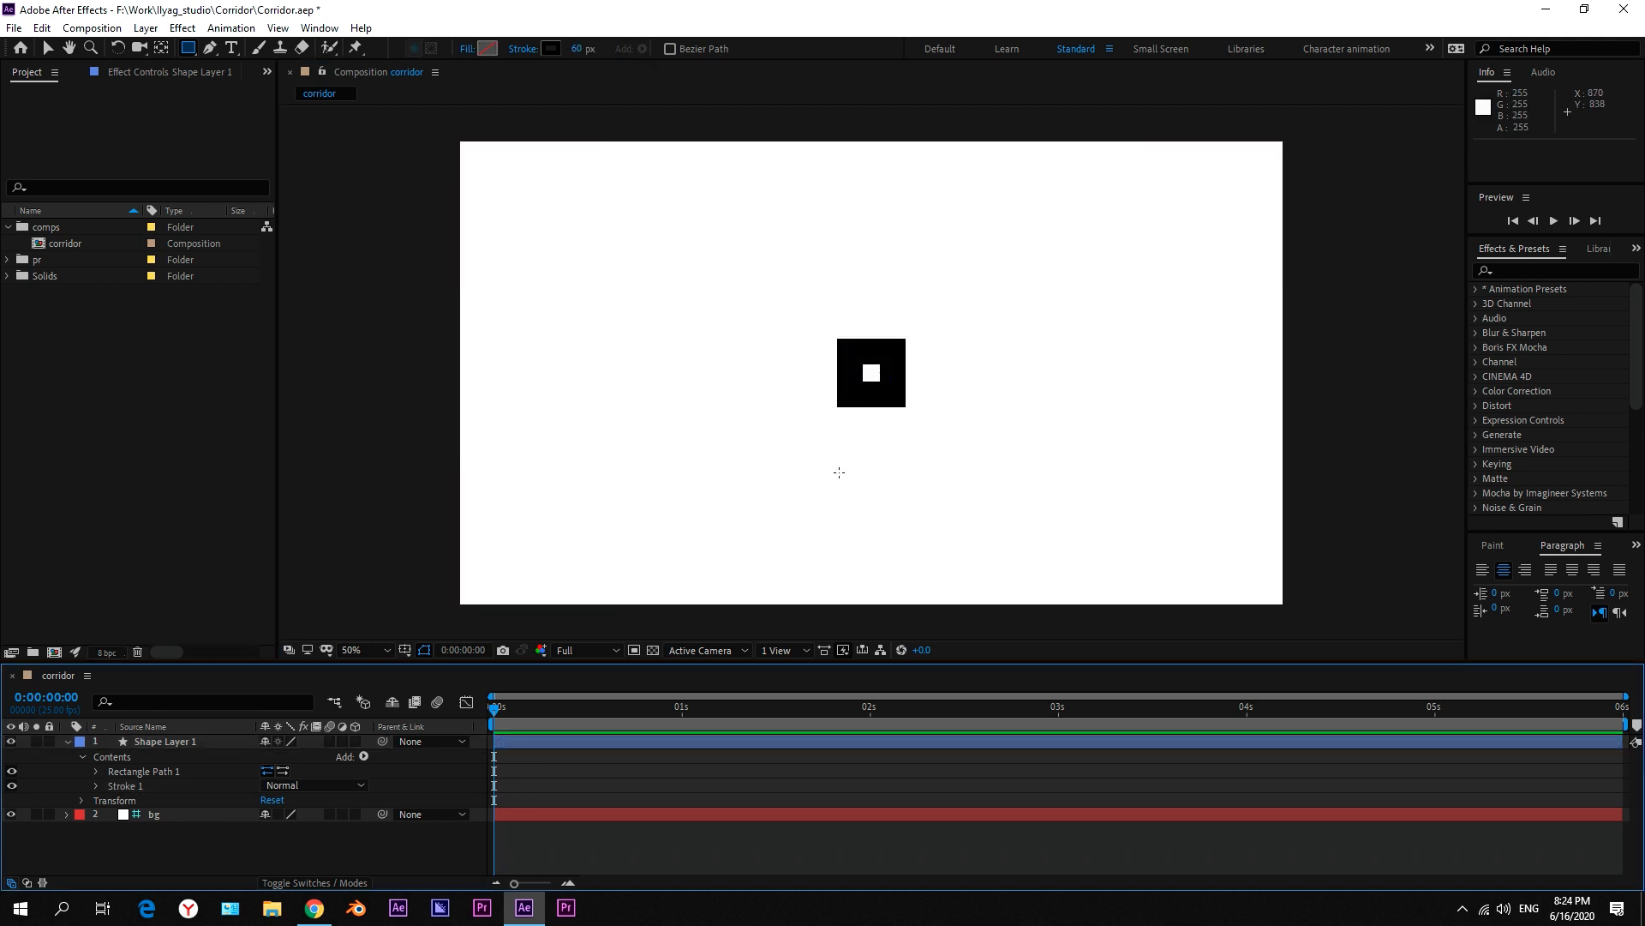
Step: Set the rectangle path's size to 500 x 500 and switch to the Selection tool
click(94, 772)
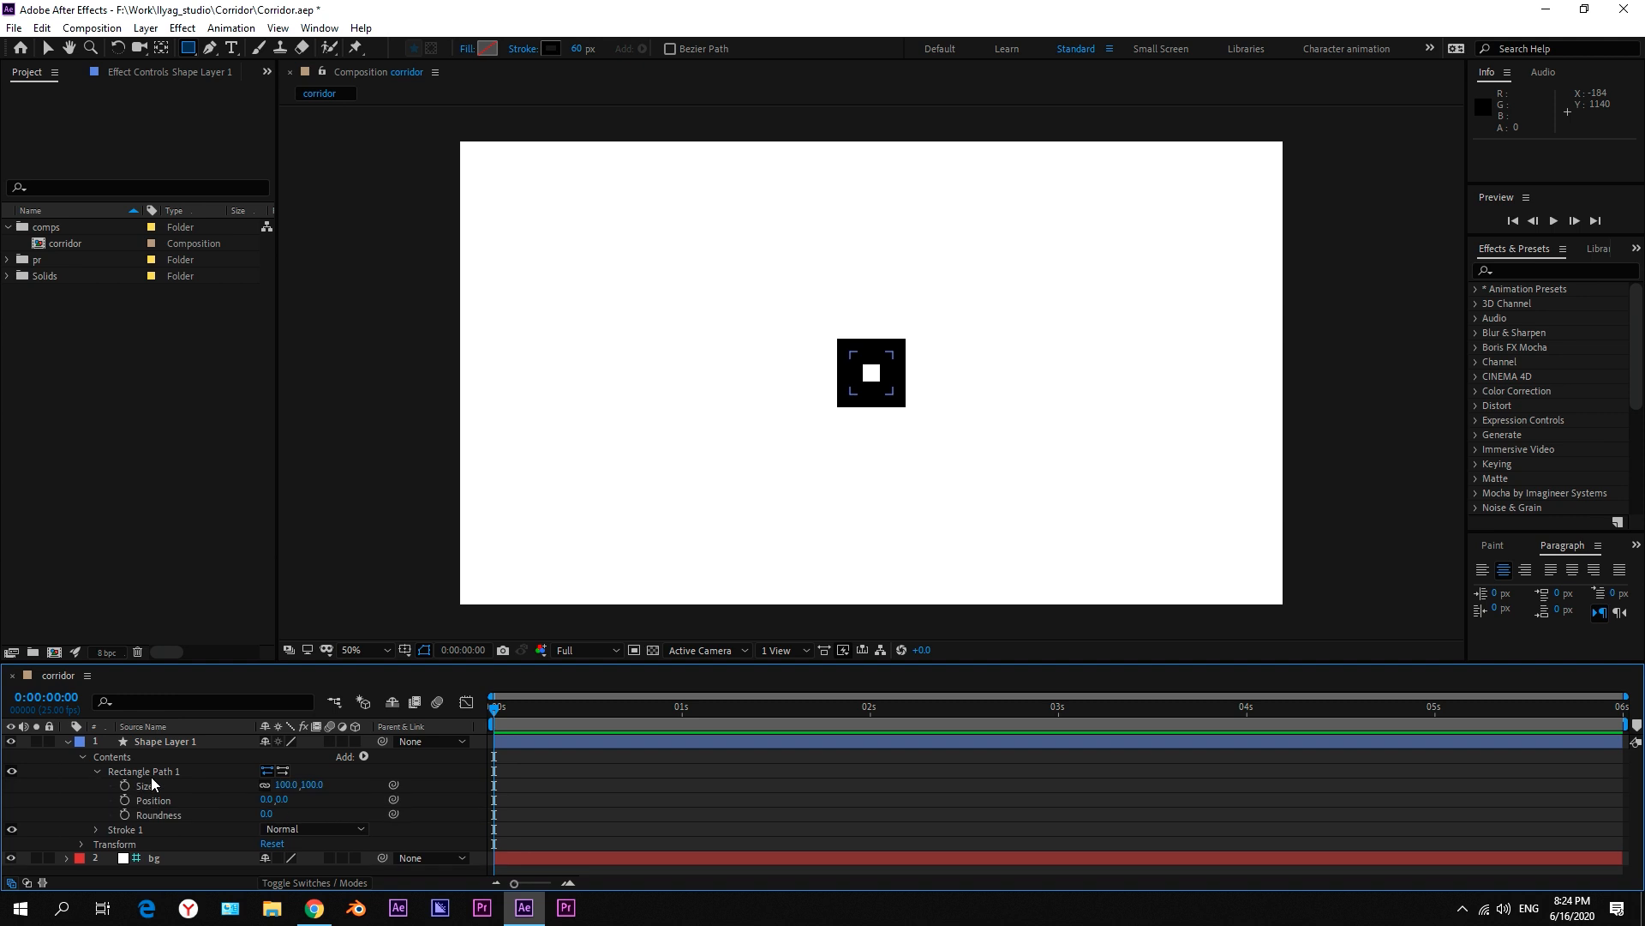
click(284, 785)
text(500)
key(Return)
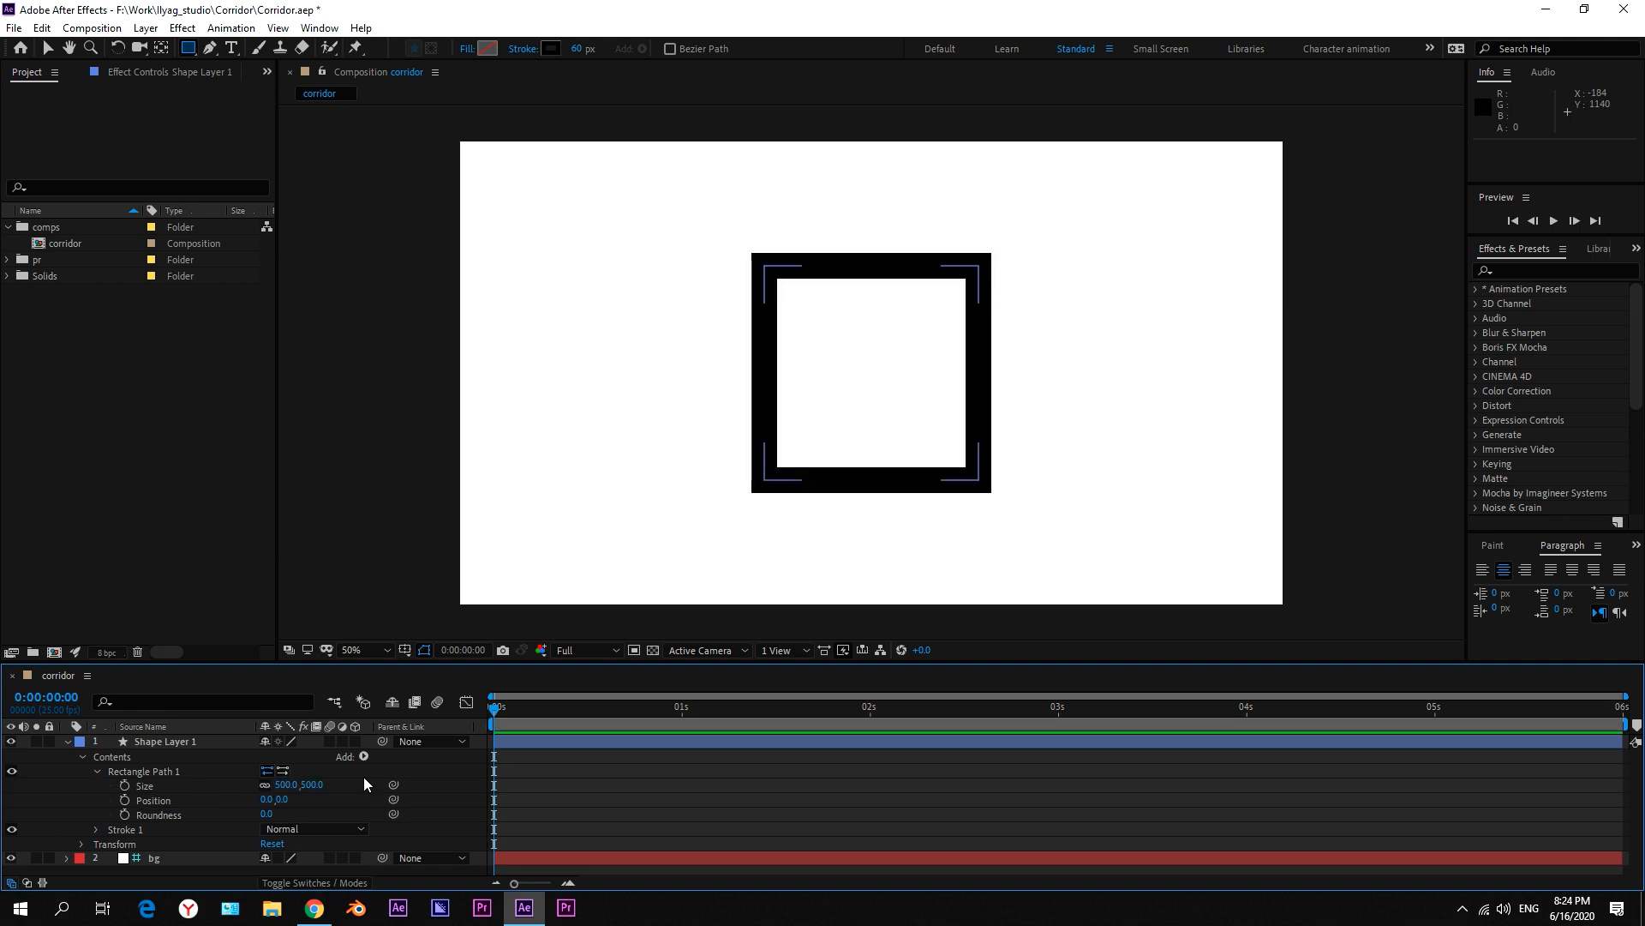
key(v)
click(896, 348)
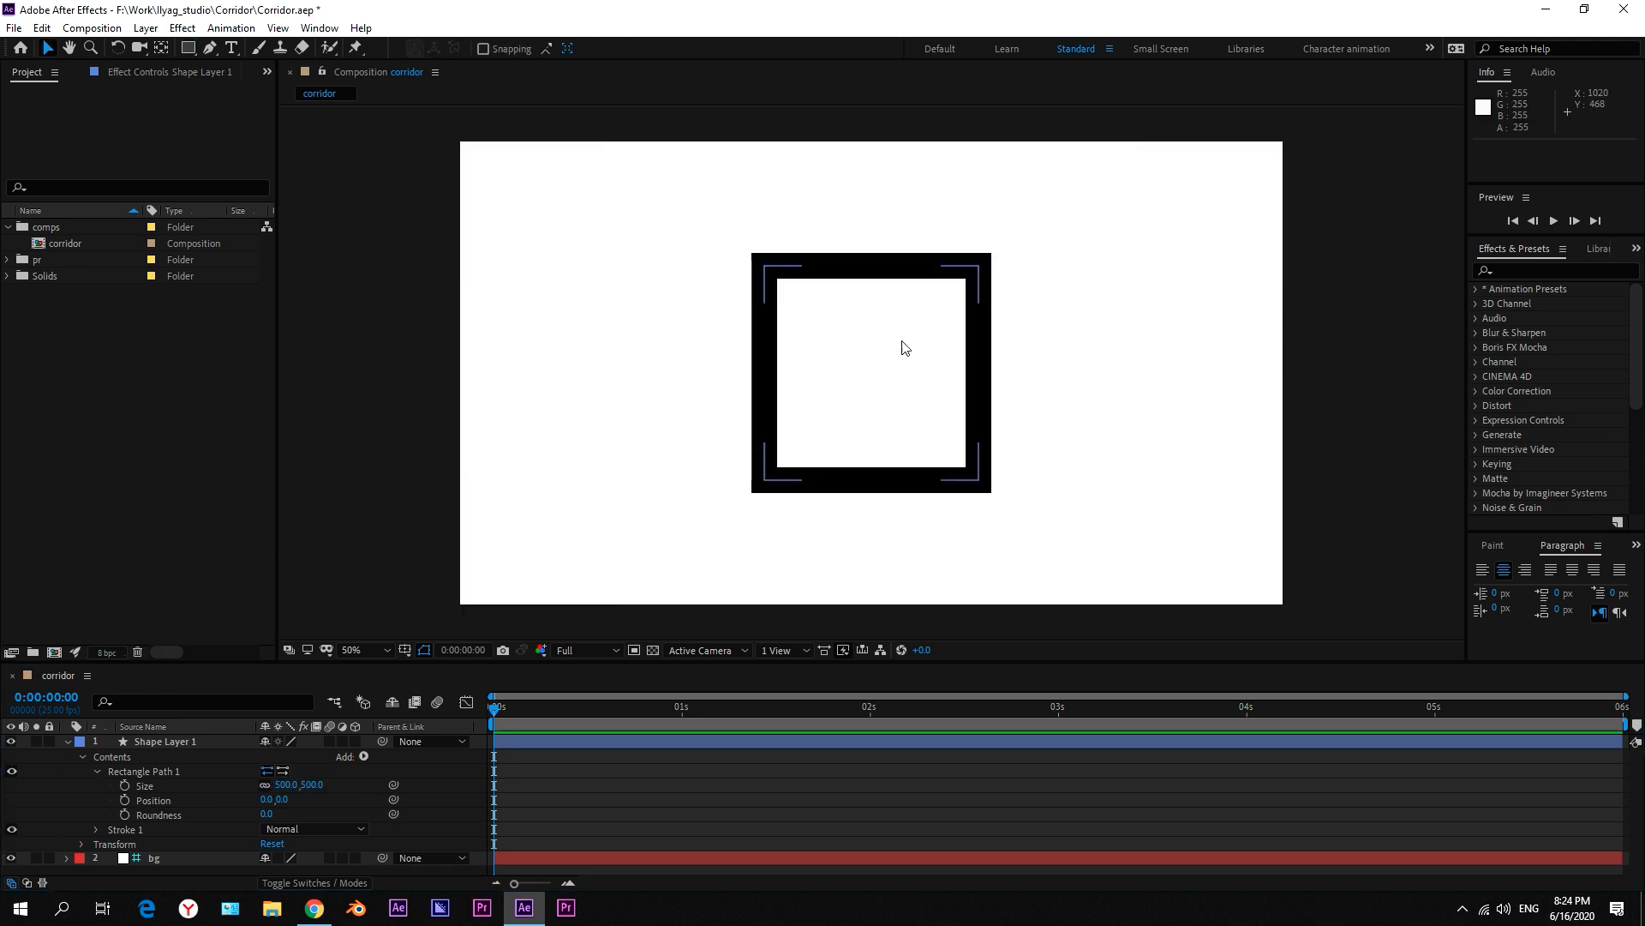
Step: Add an empty group to the shape layer's contents and move the rectangle path and stroke into it
click(96, 771)
click(142, 772)
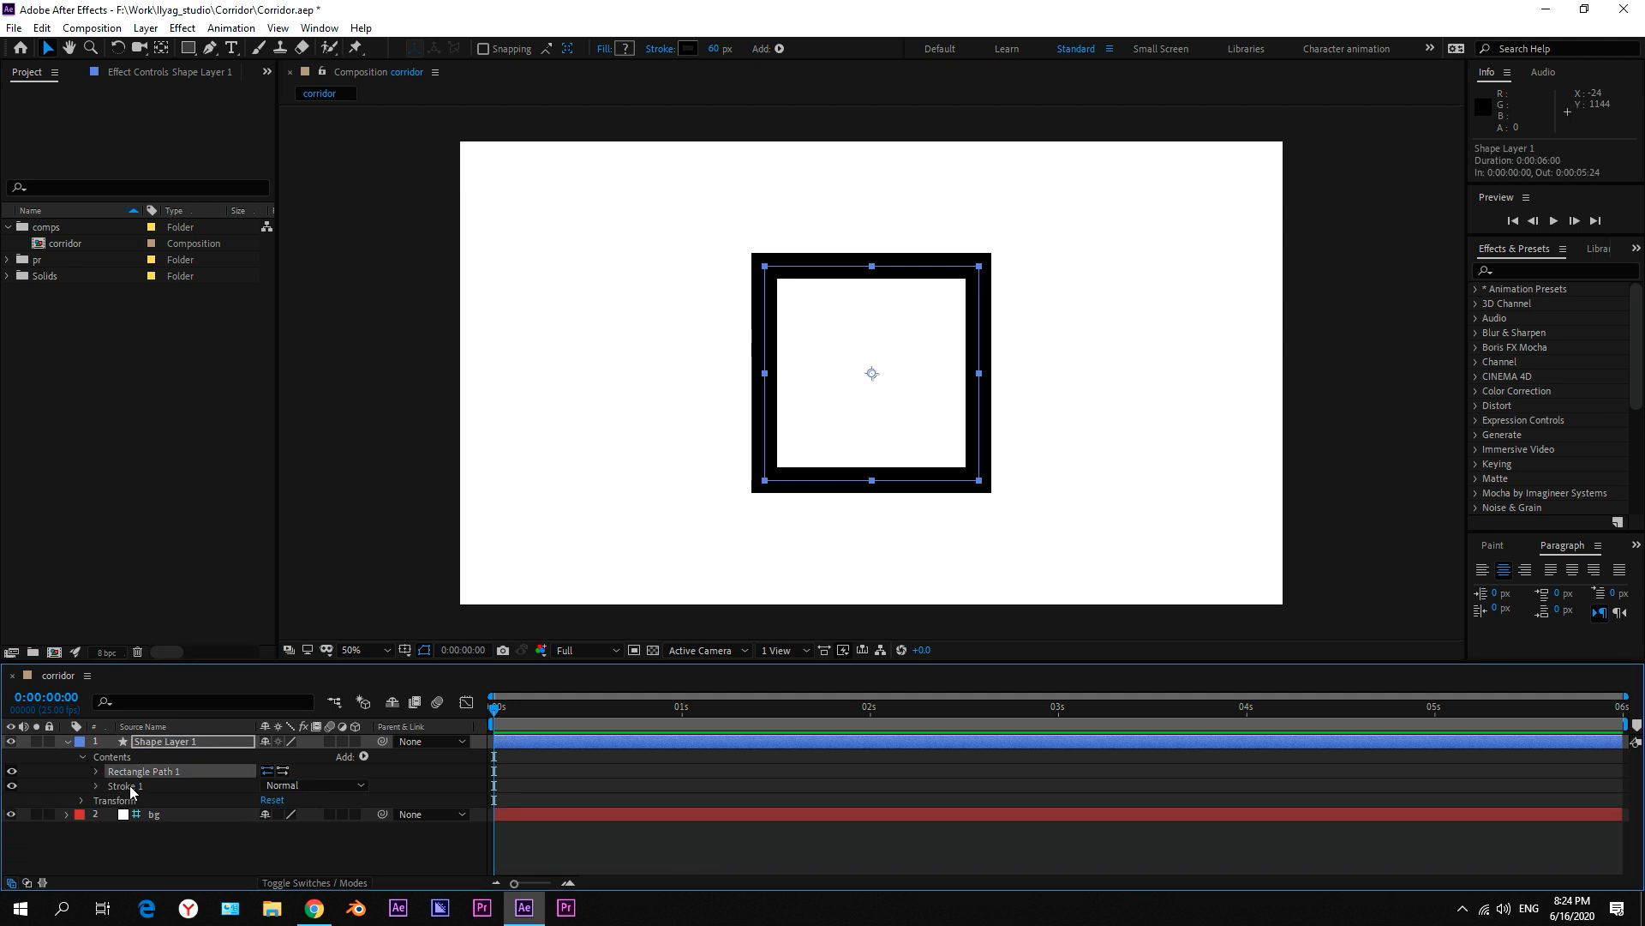
shift+click(135, 786)
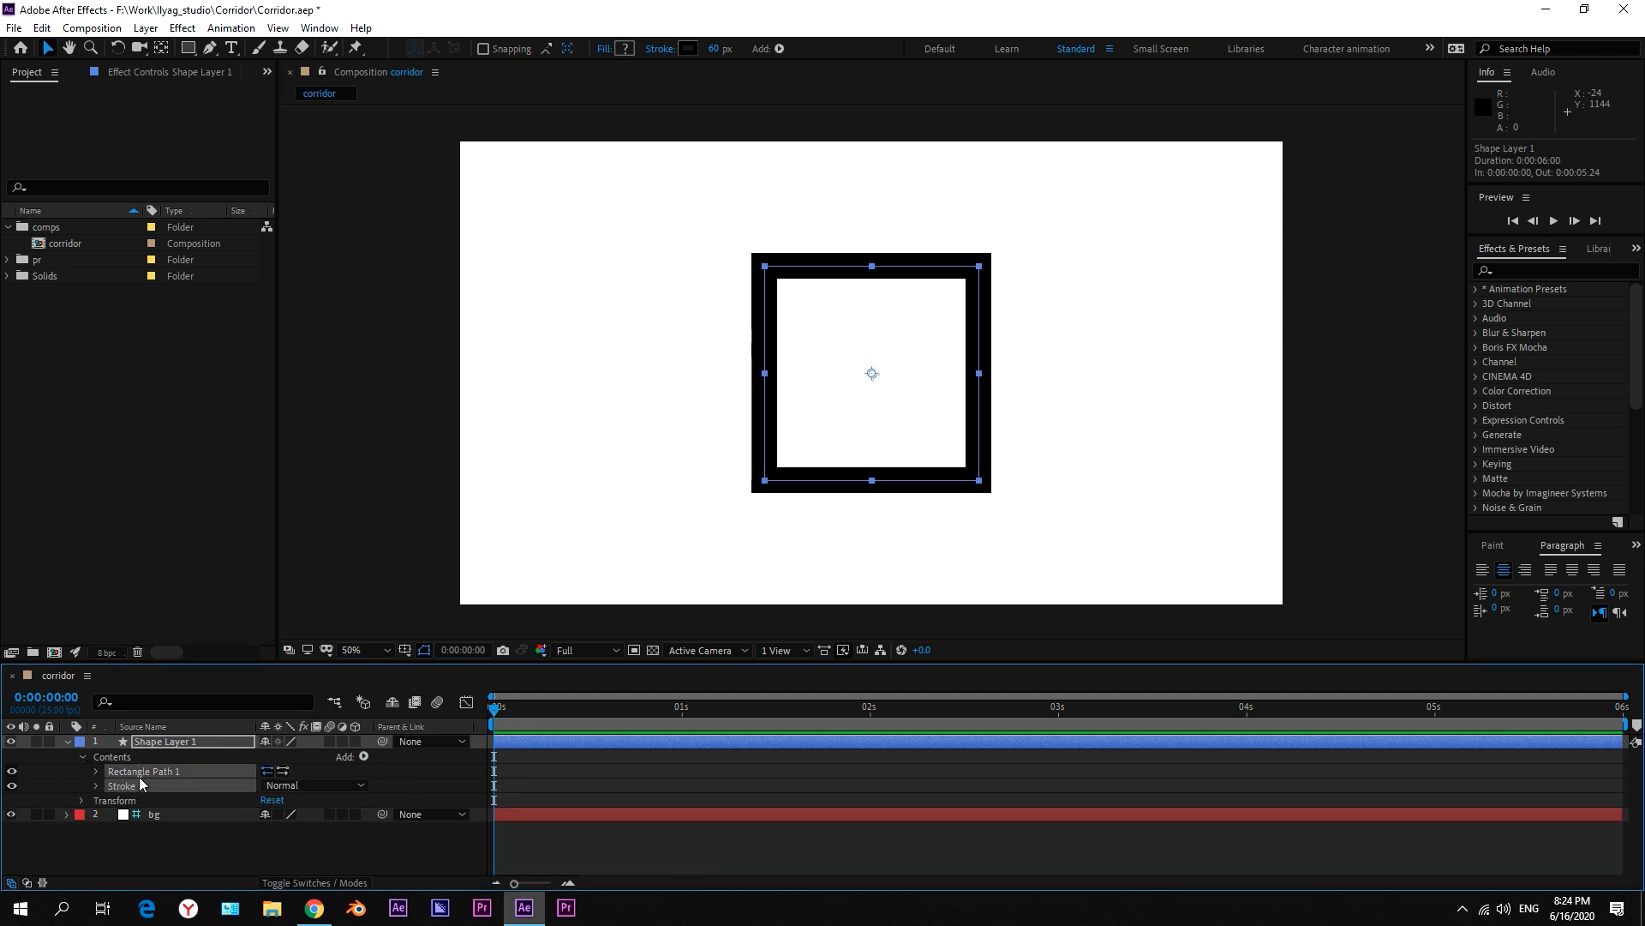
click(363, 756)
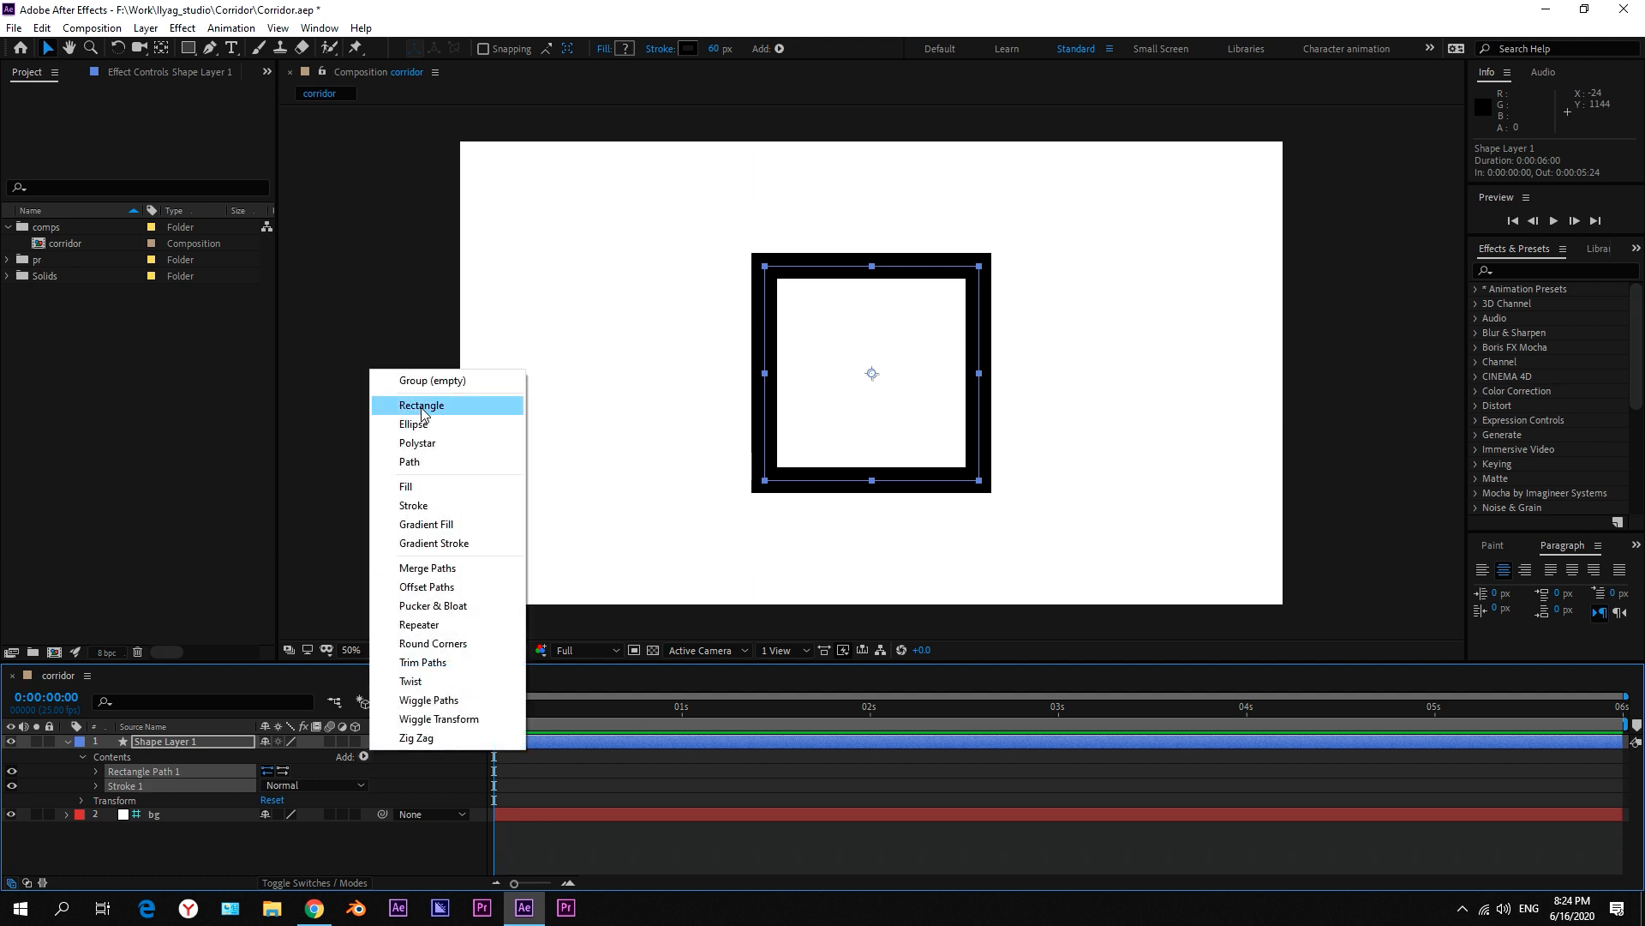
click(491, 385)
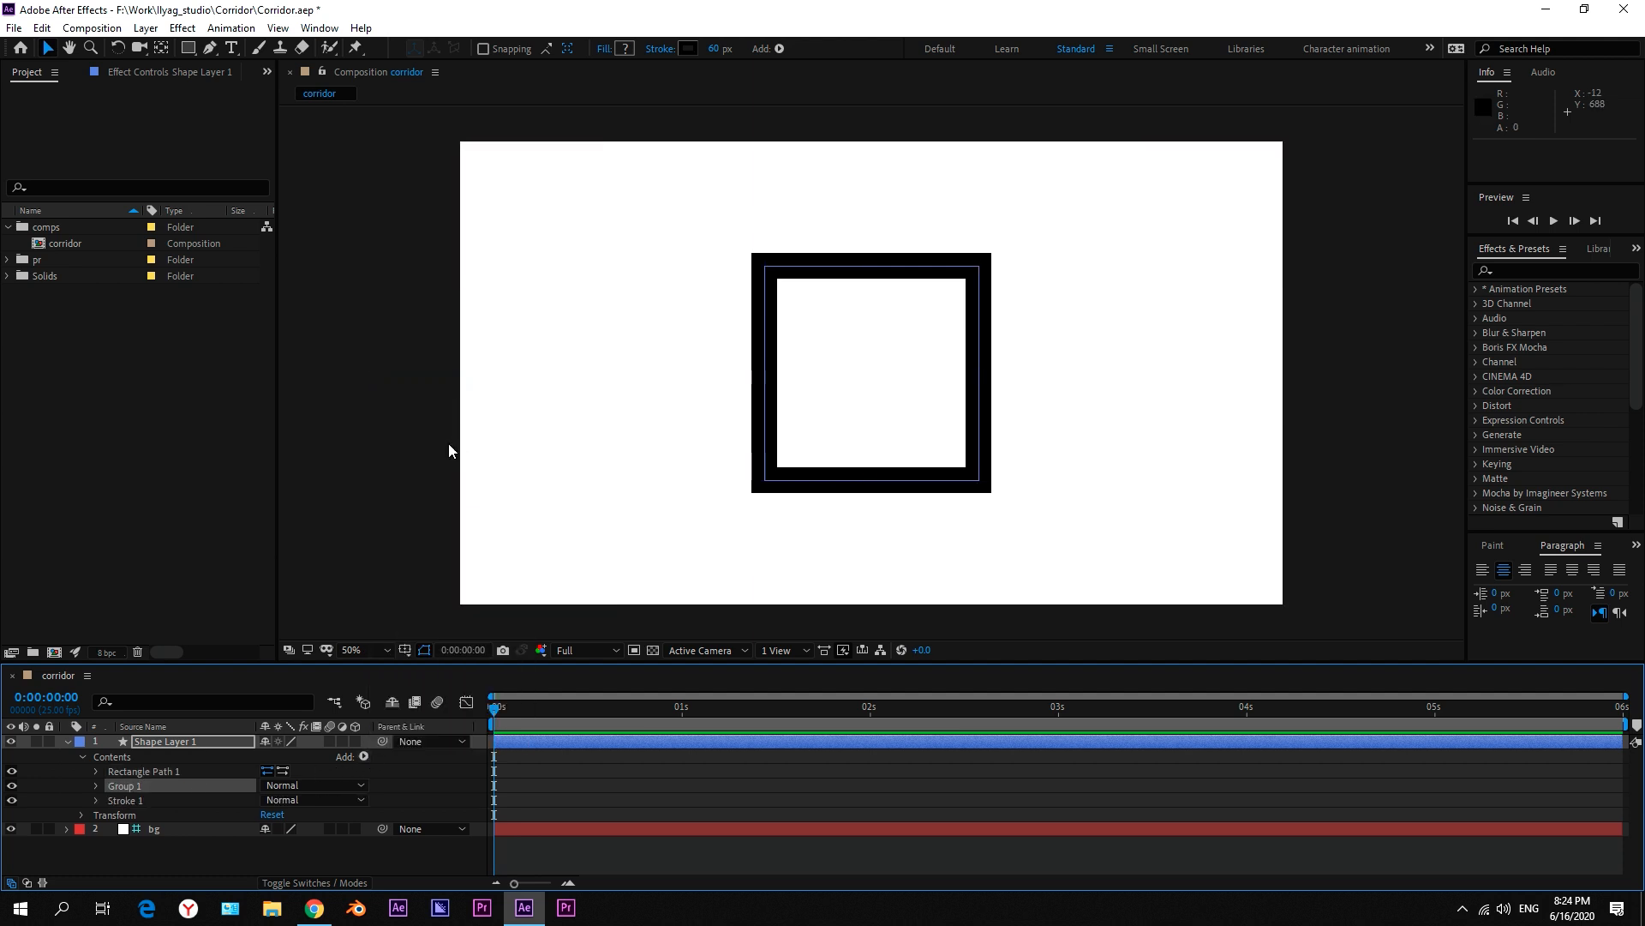
click(124, 800)
shift+click(145, 771)
drag(147, 776, 136, 790)
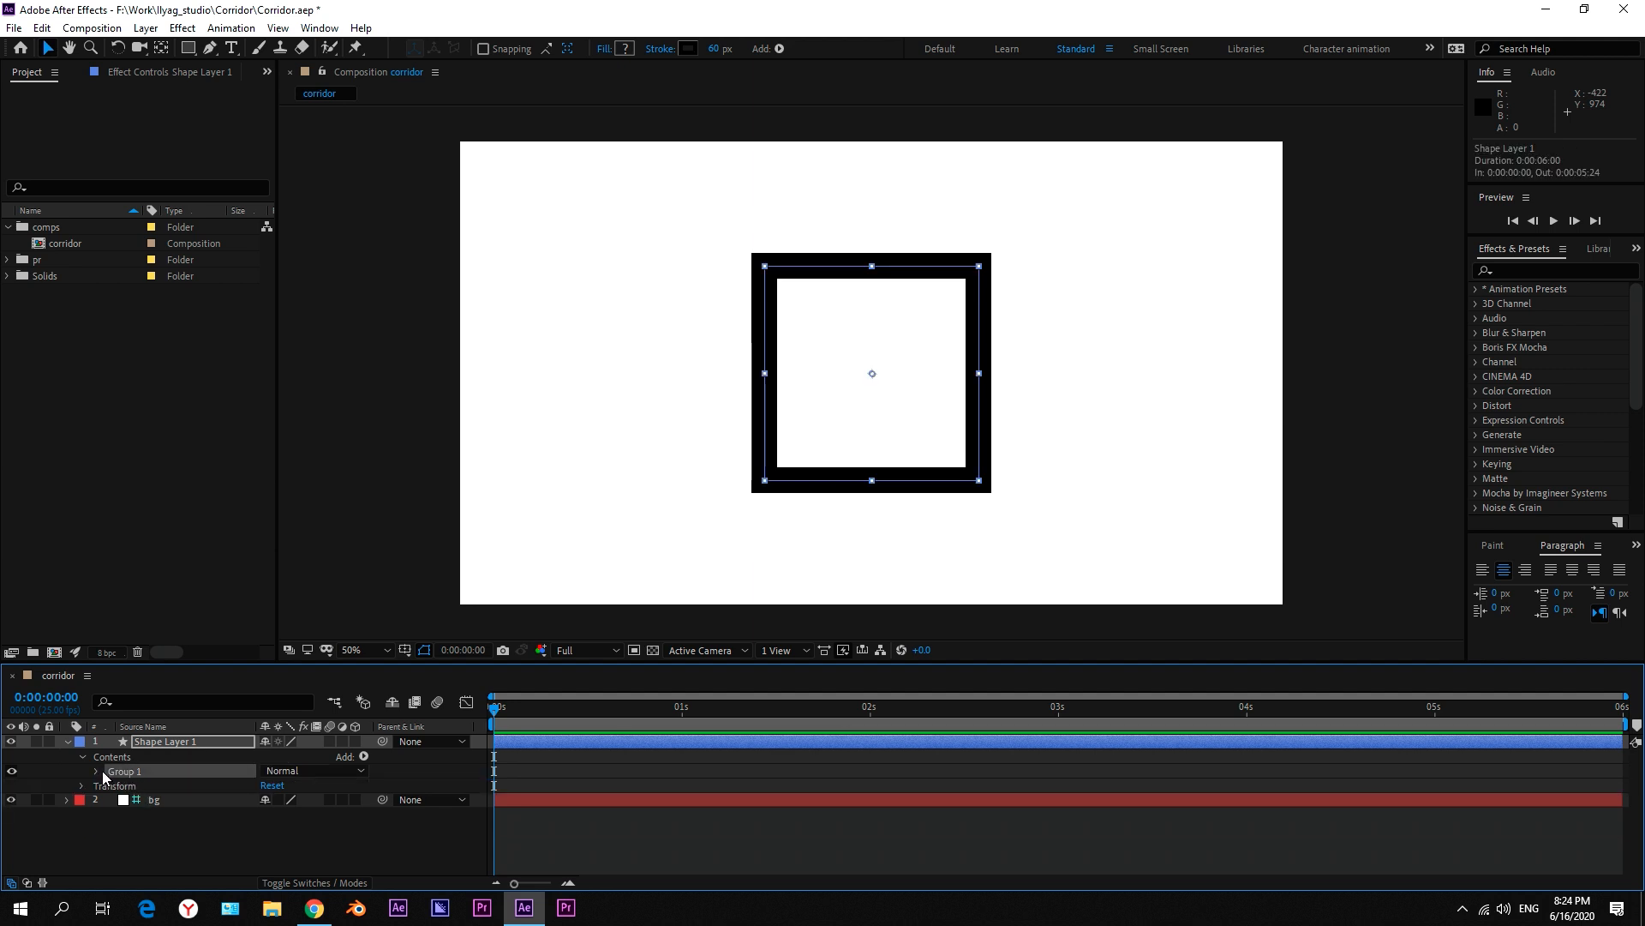
Step: Rename the group as Black rectangle and the shape layer as corridor
key(Return)
text(Black rectangle)
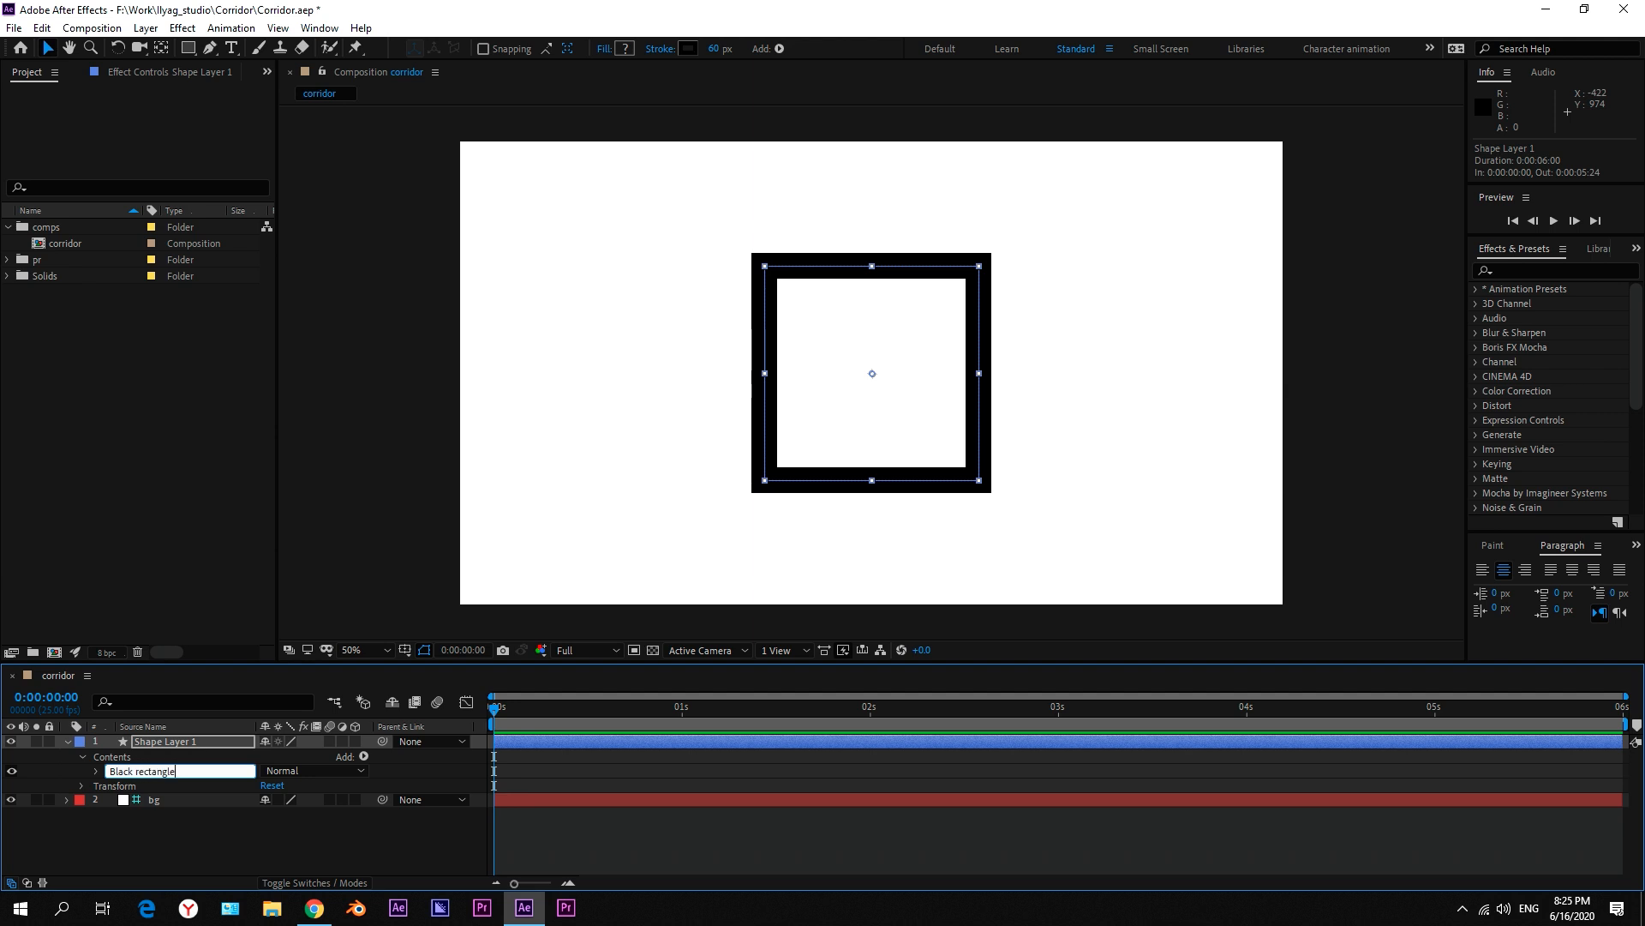
key(Return)
click(182, 747)
key(Return)
text(corridor)
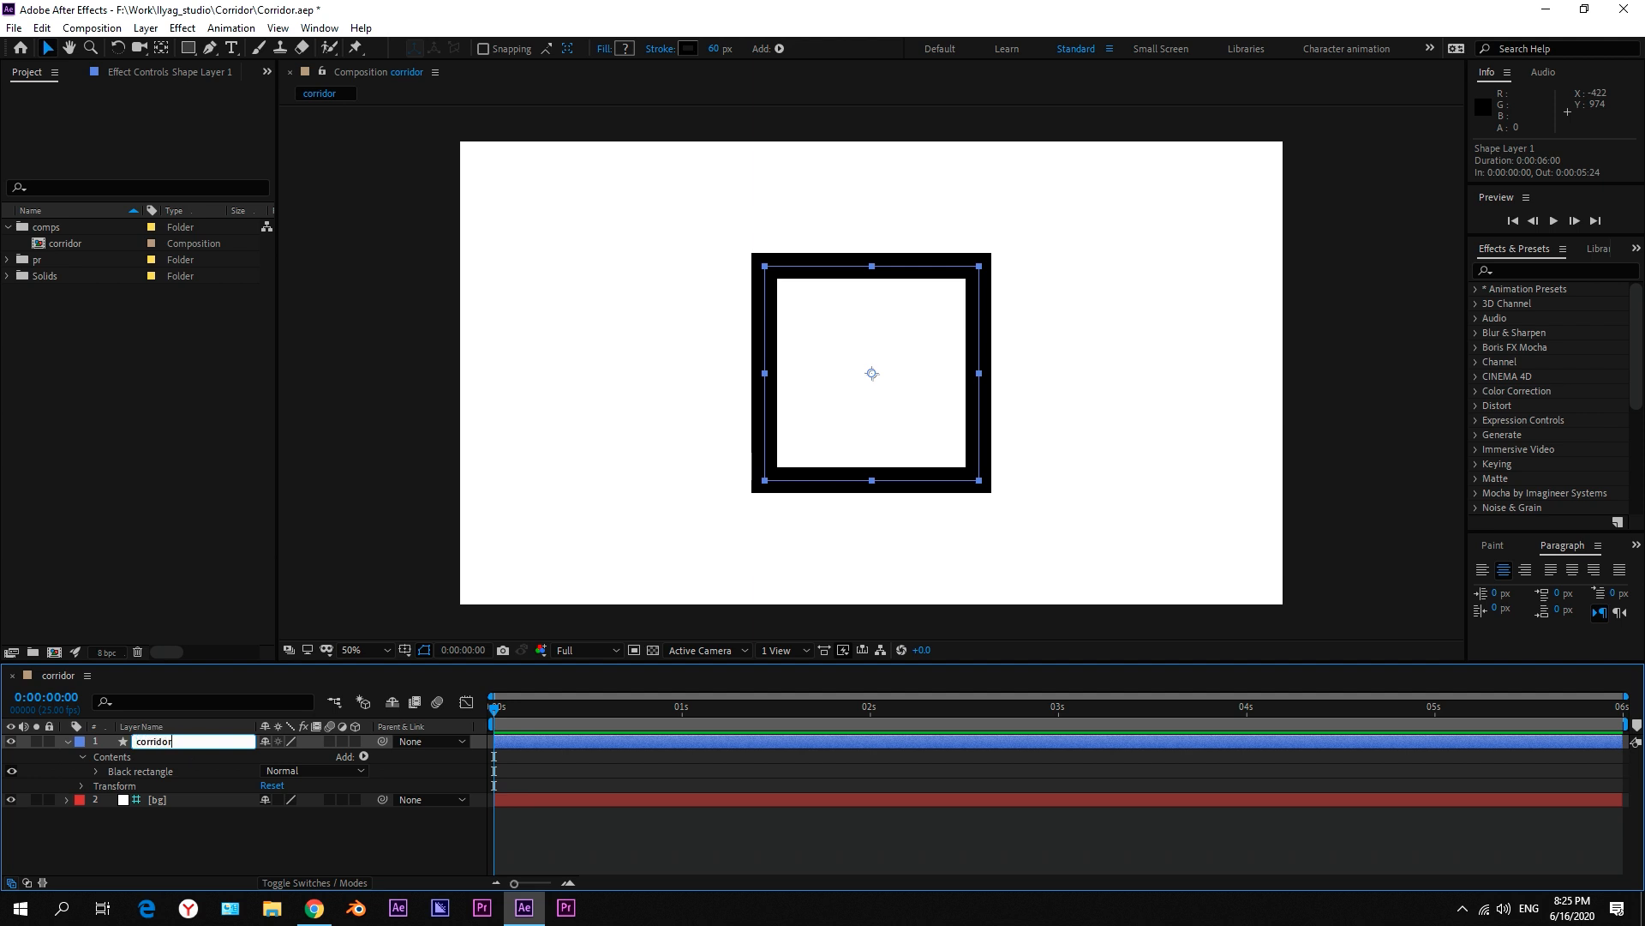
Step: Add a Repeater to the corridor layer's contents and set its copies to 50
click(141, 758)
click(363, 756)
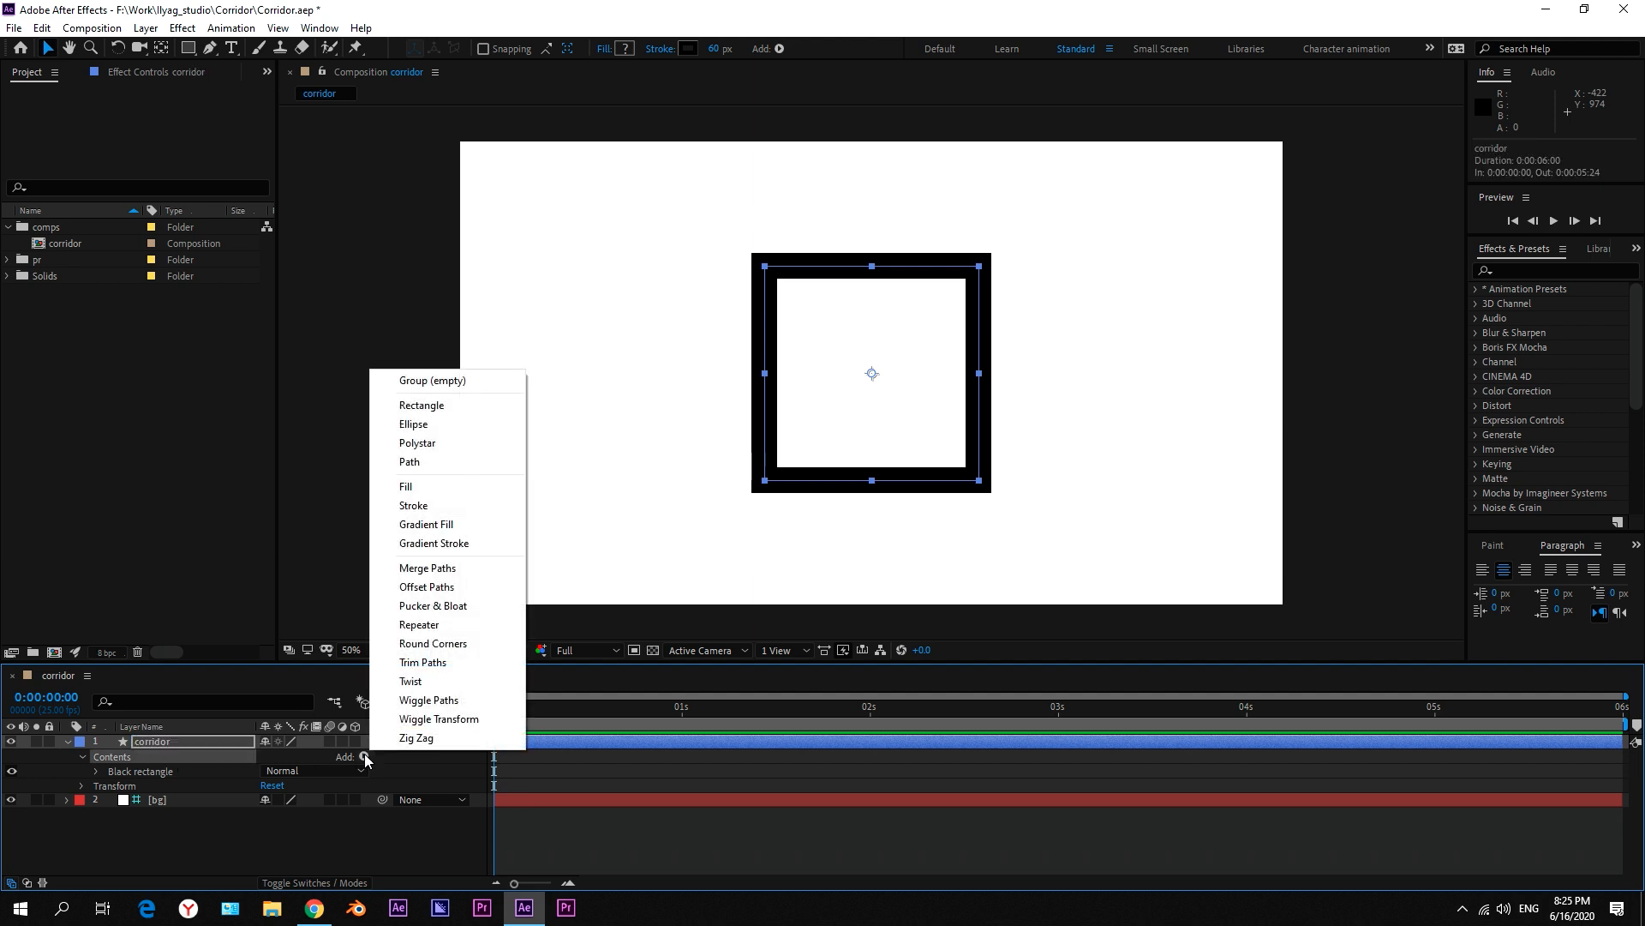
click(428, 632)
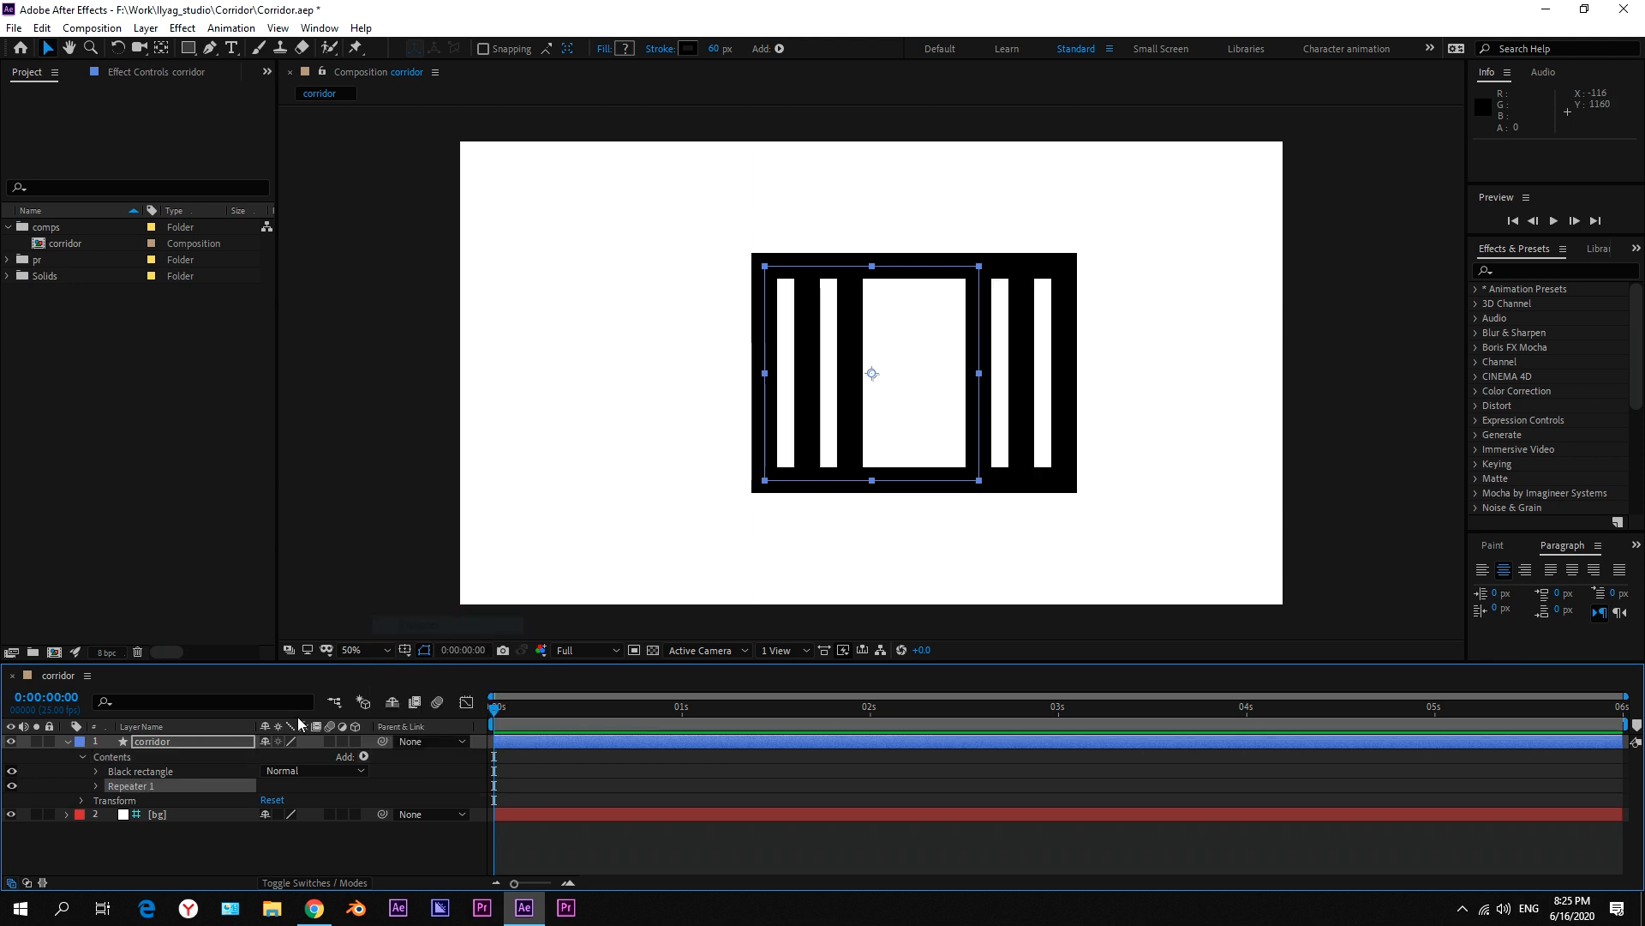
click(139, 788)
click(96, 786)
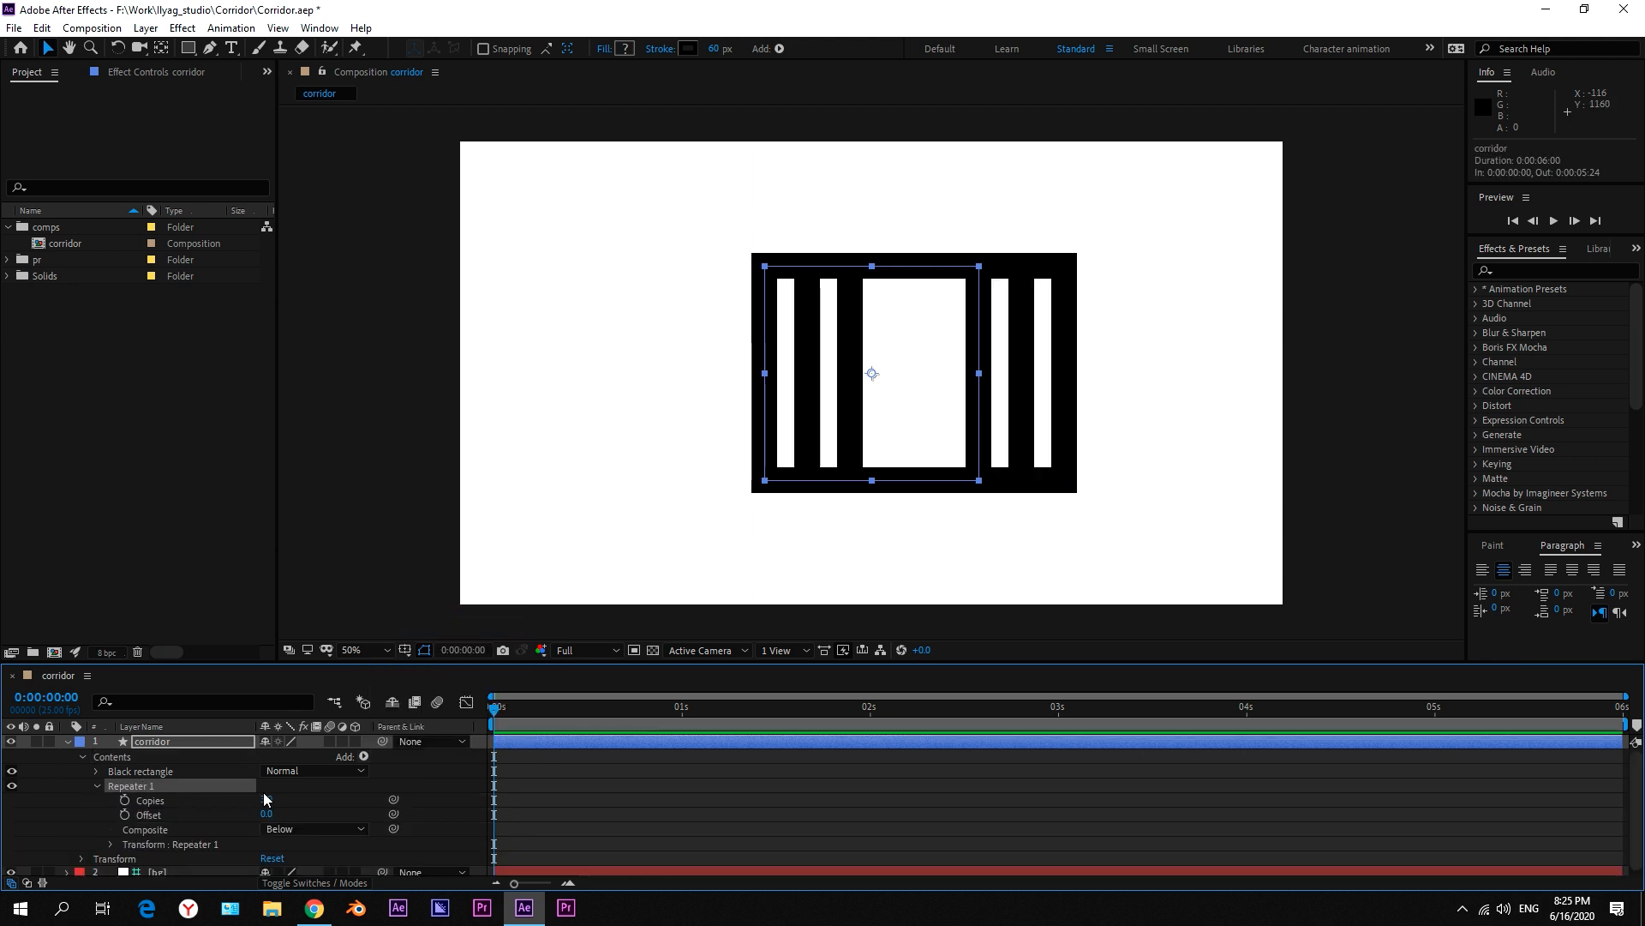
click(267, 799)
key(Return)
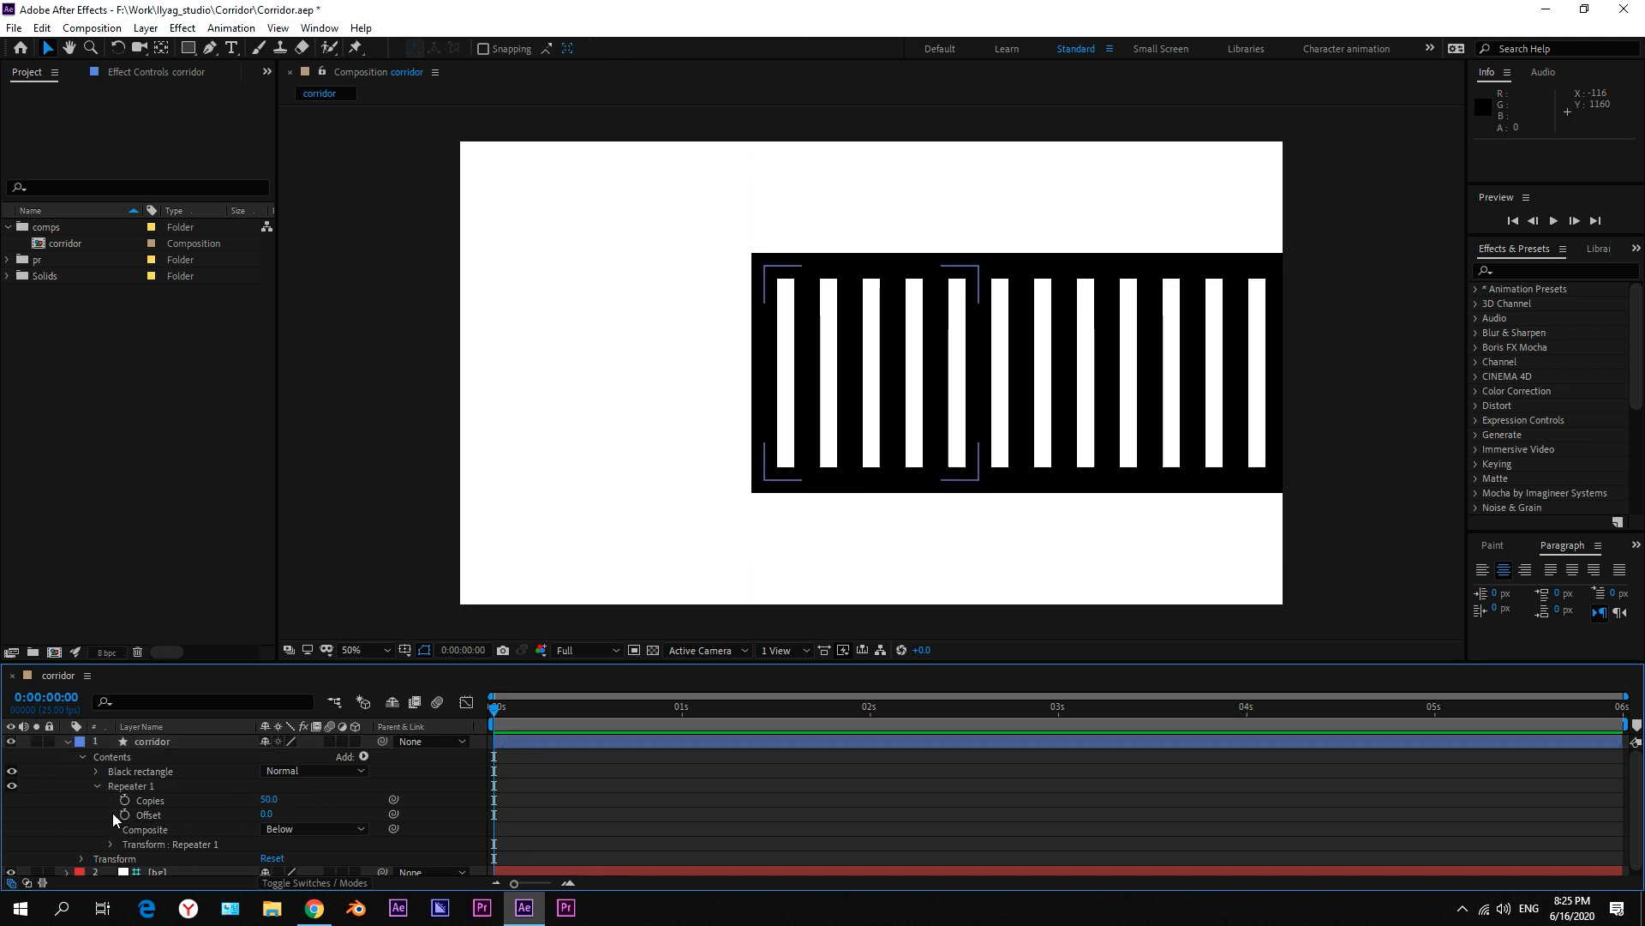
Step: In the Repeater's transform, set the position to 0, 0 and the scale to 60%
scroll(112, 814, down, 1)
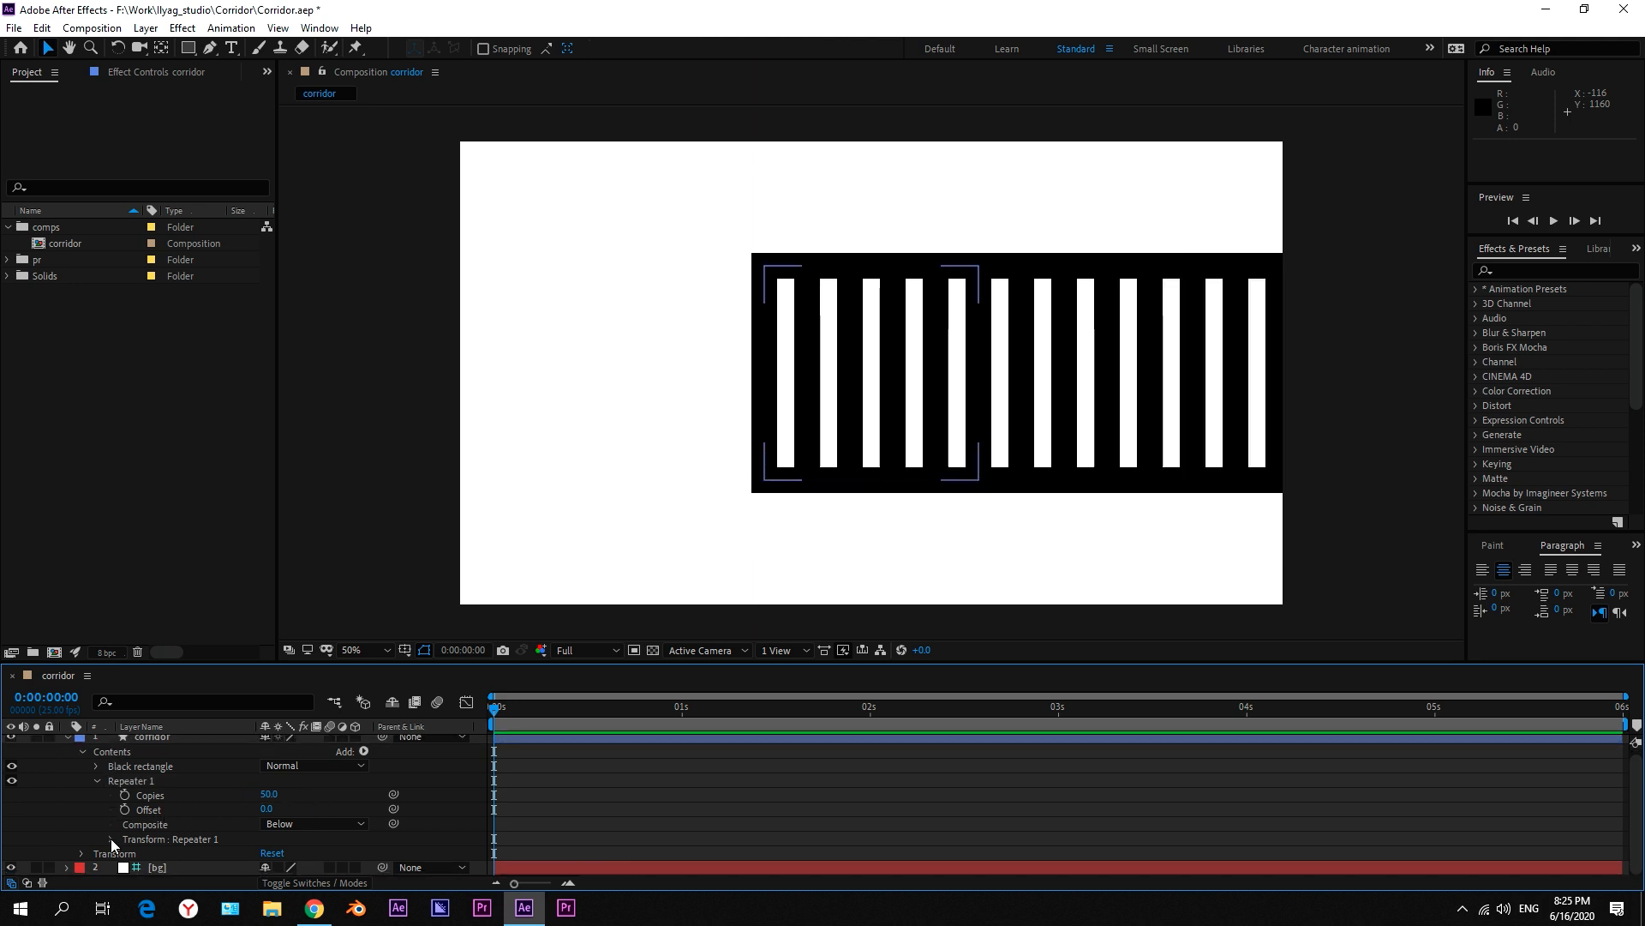
click(111, 838)
scroll(151, 835, down, 2)
click(270, 808)
text(0)
key(Return)
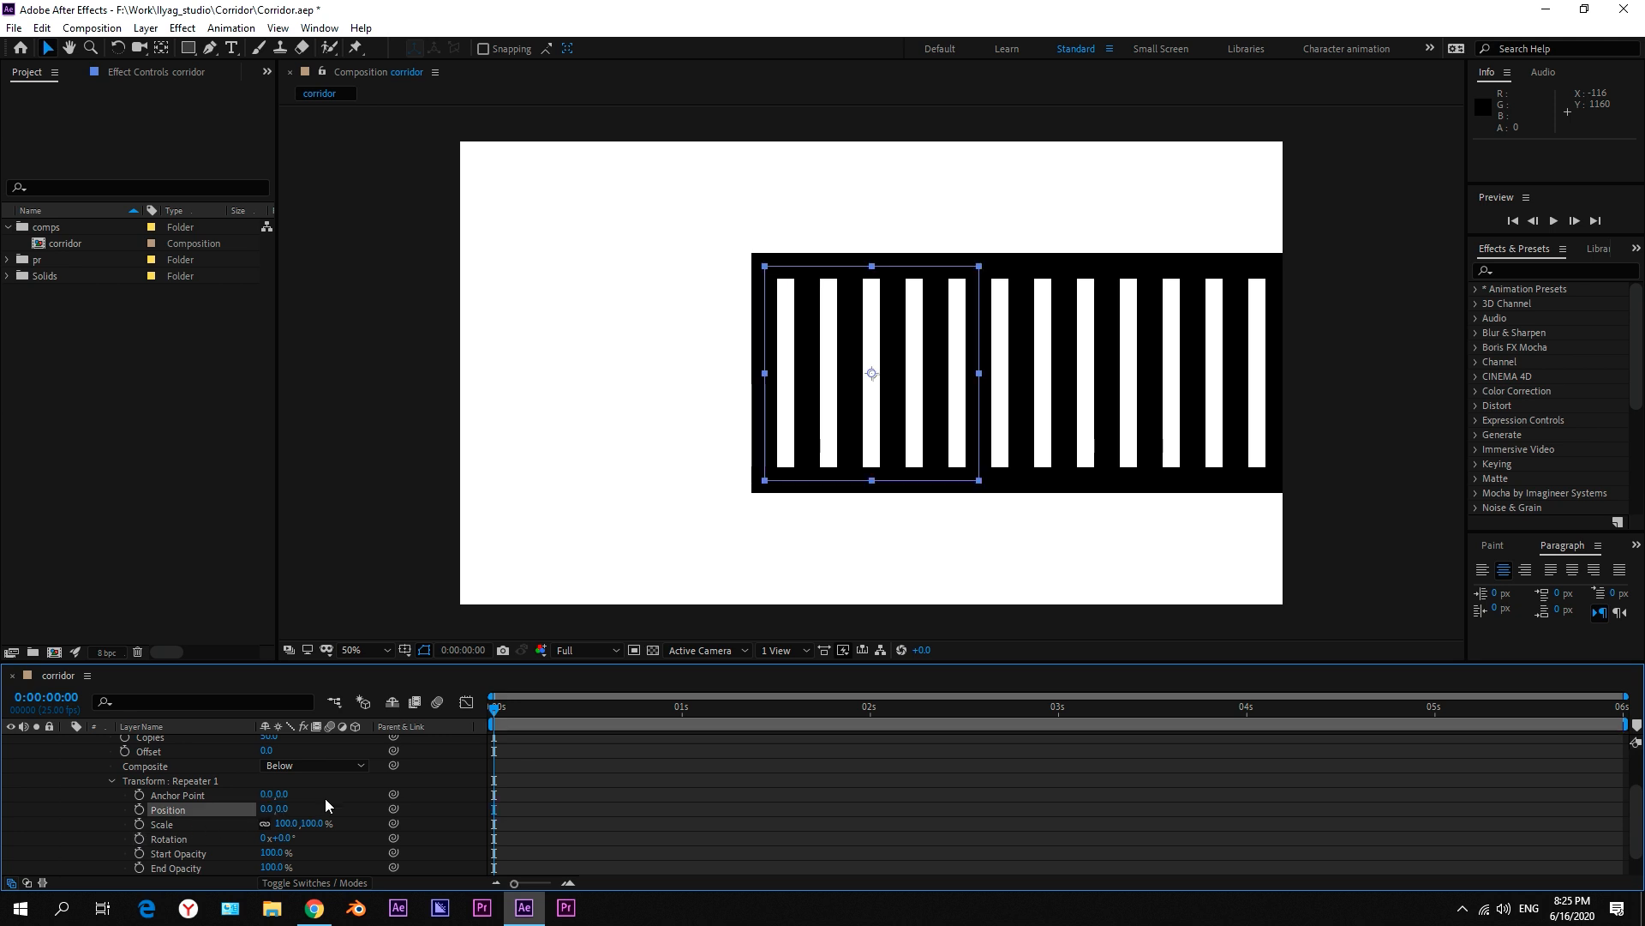
click(286, 824)
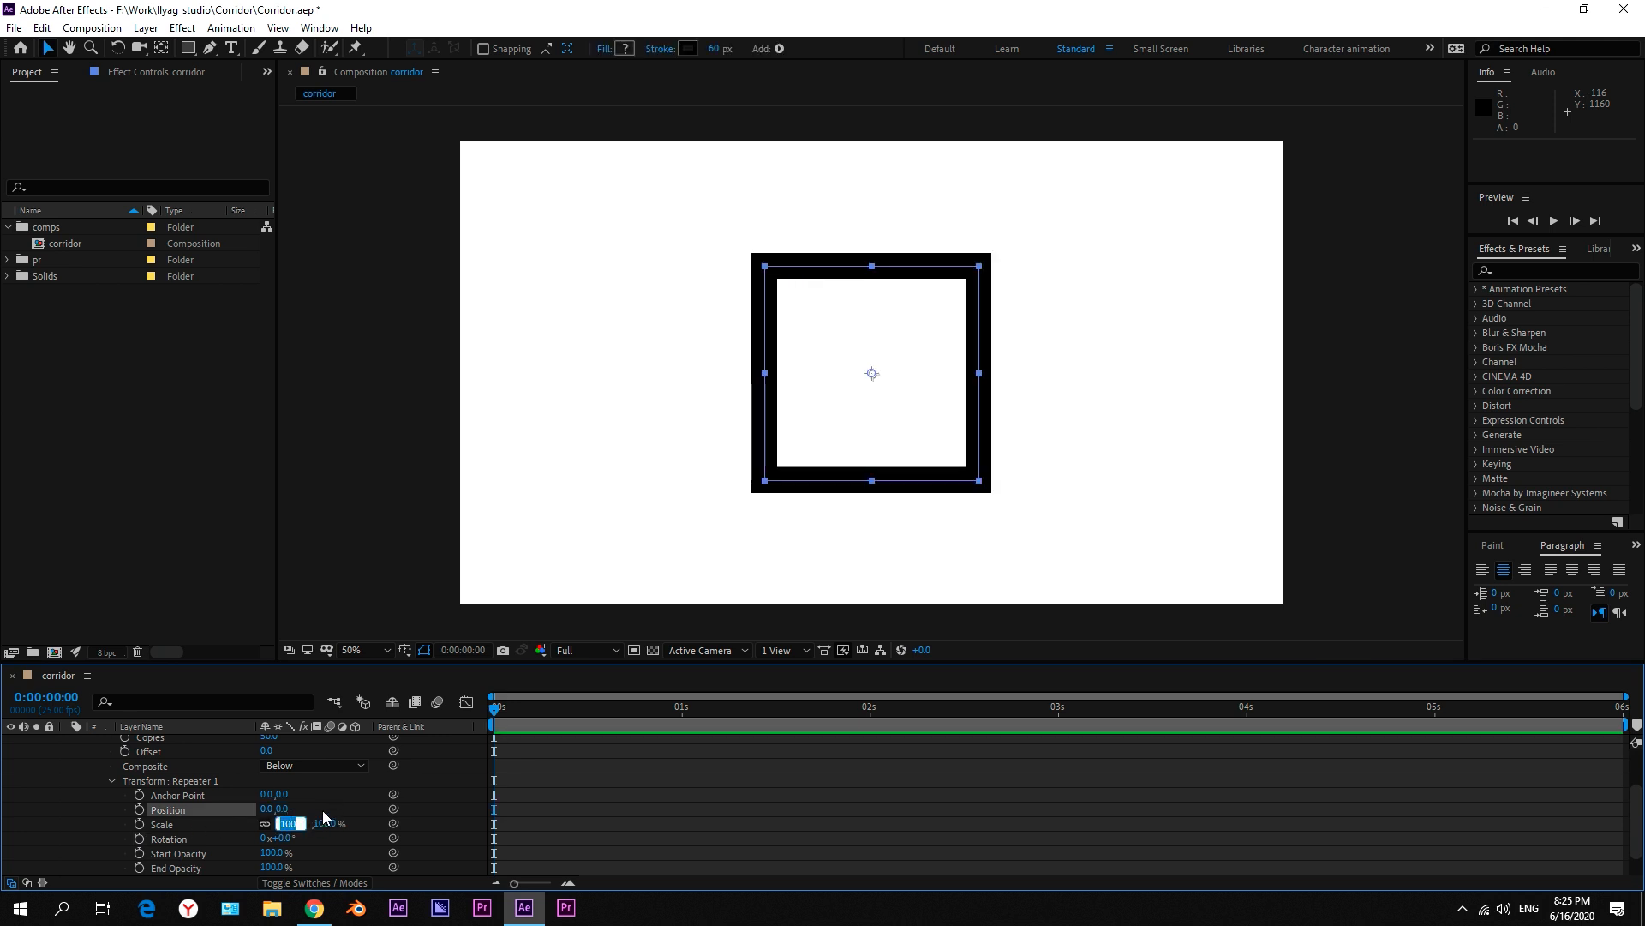
key(Return)
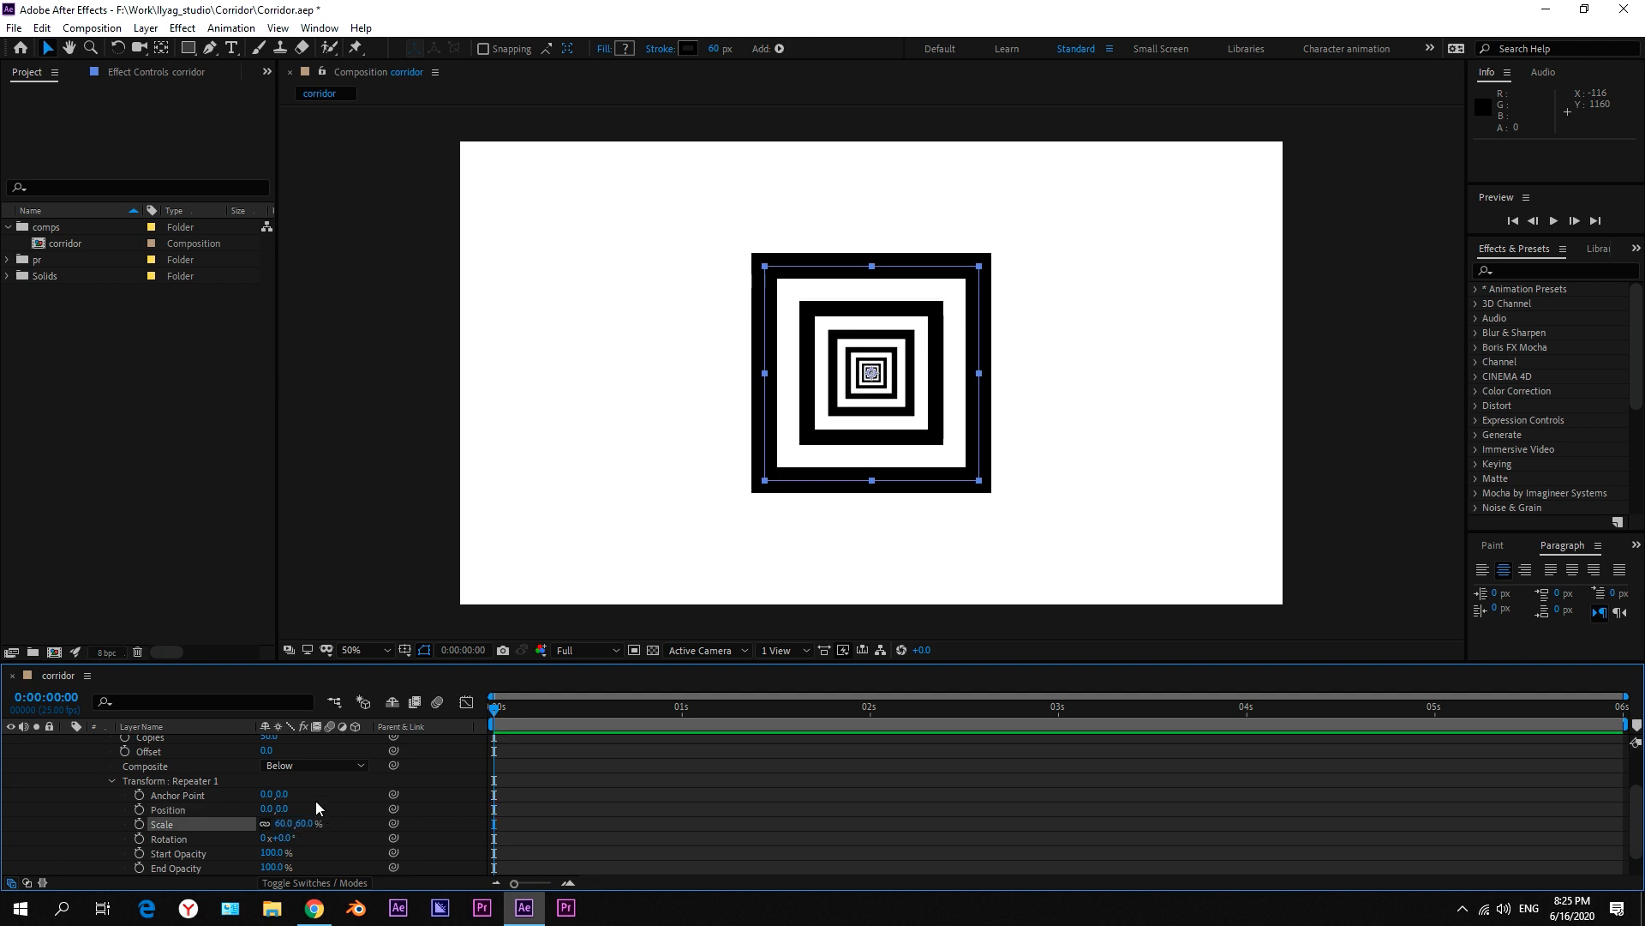
click(319, 806)
Step: Add a Repeater offset keyframe at the start of the composition with the value -2
scroll(309, 814, up, 1)
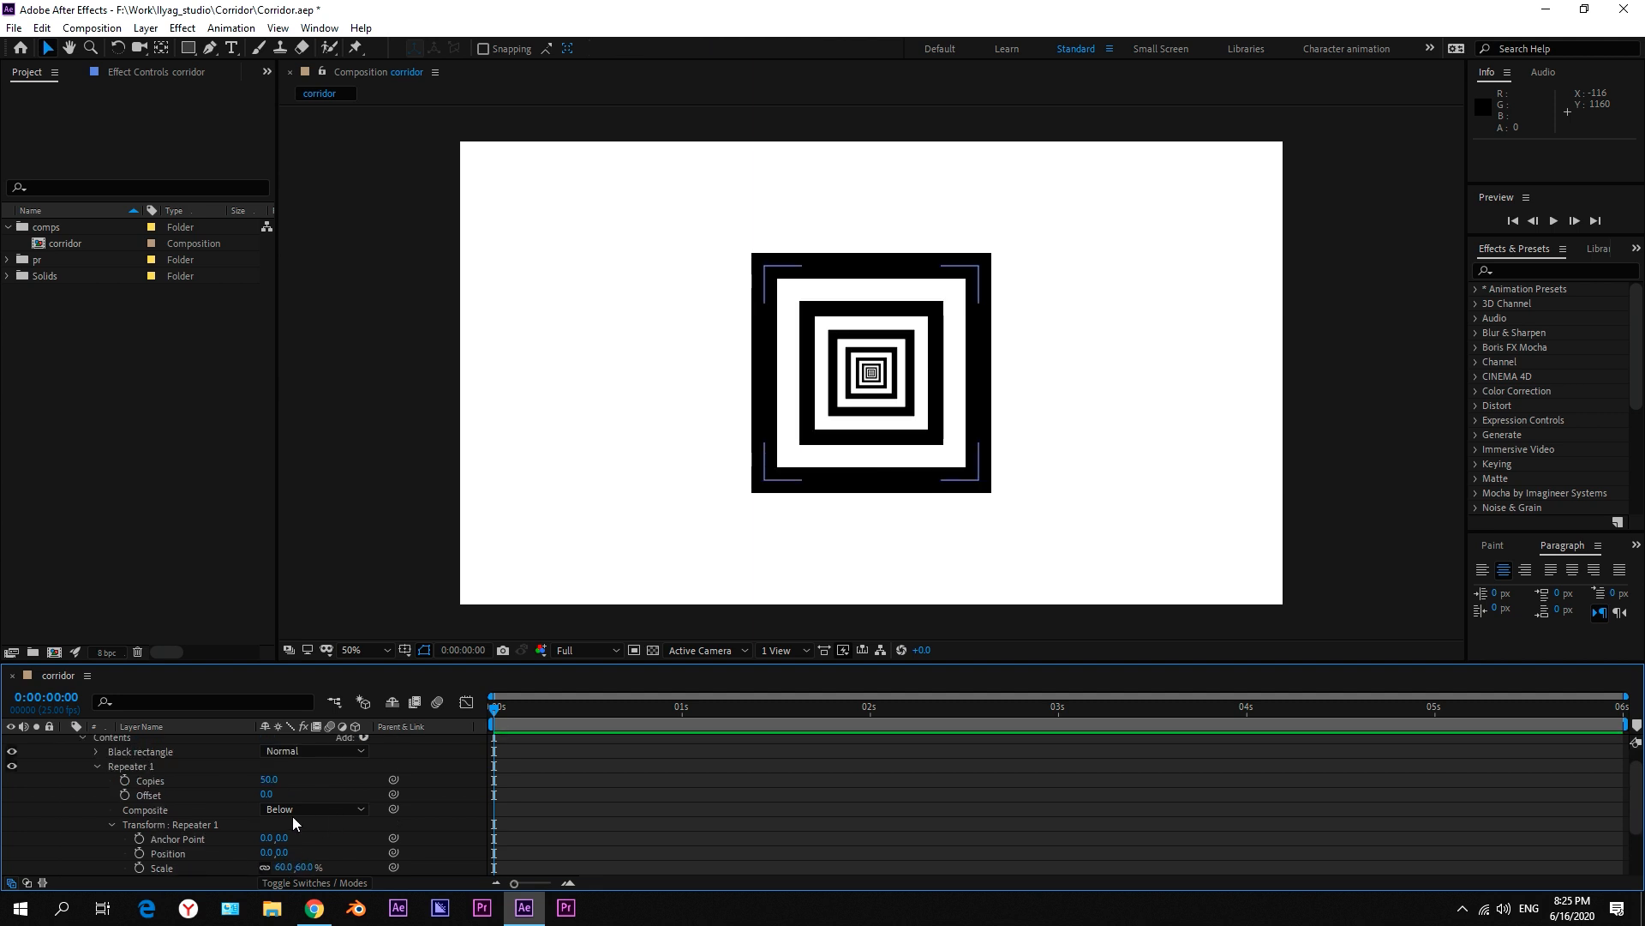
click(125, 794)
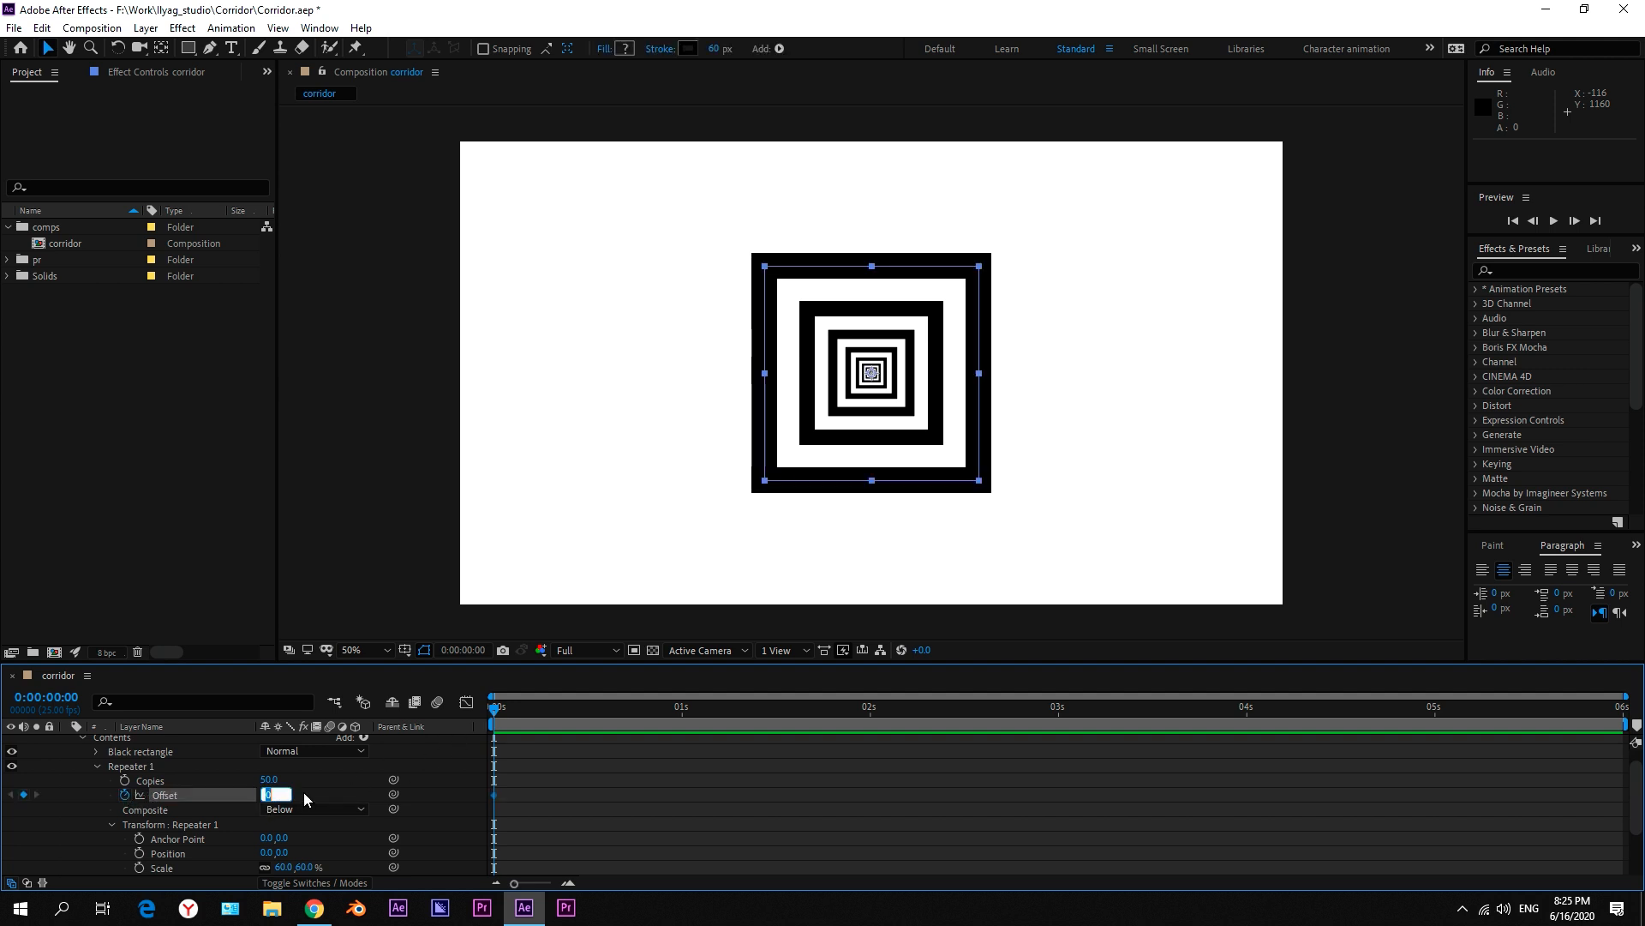
text(-2)
key(Return)
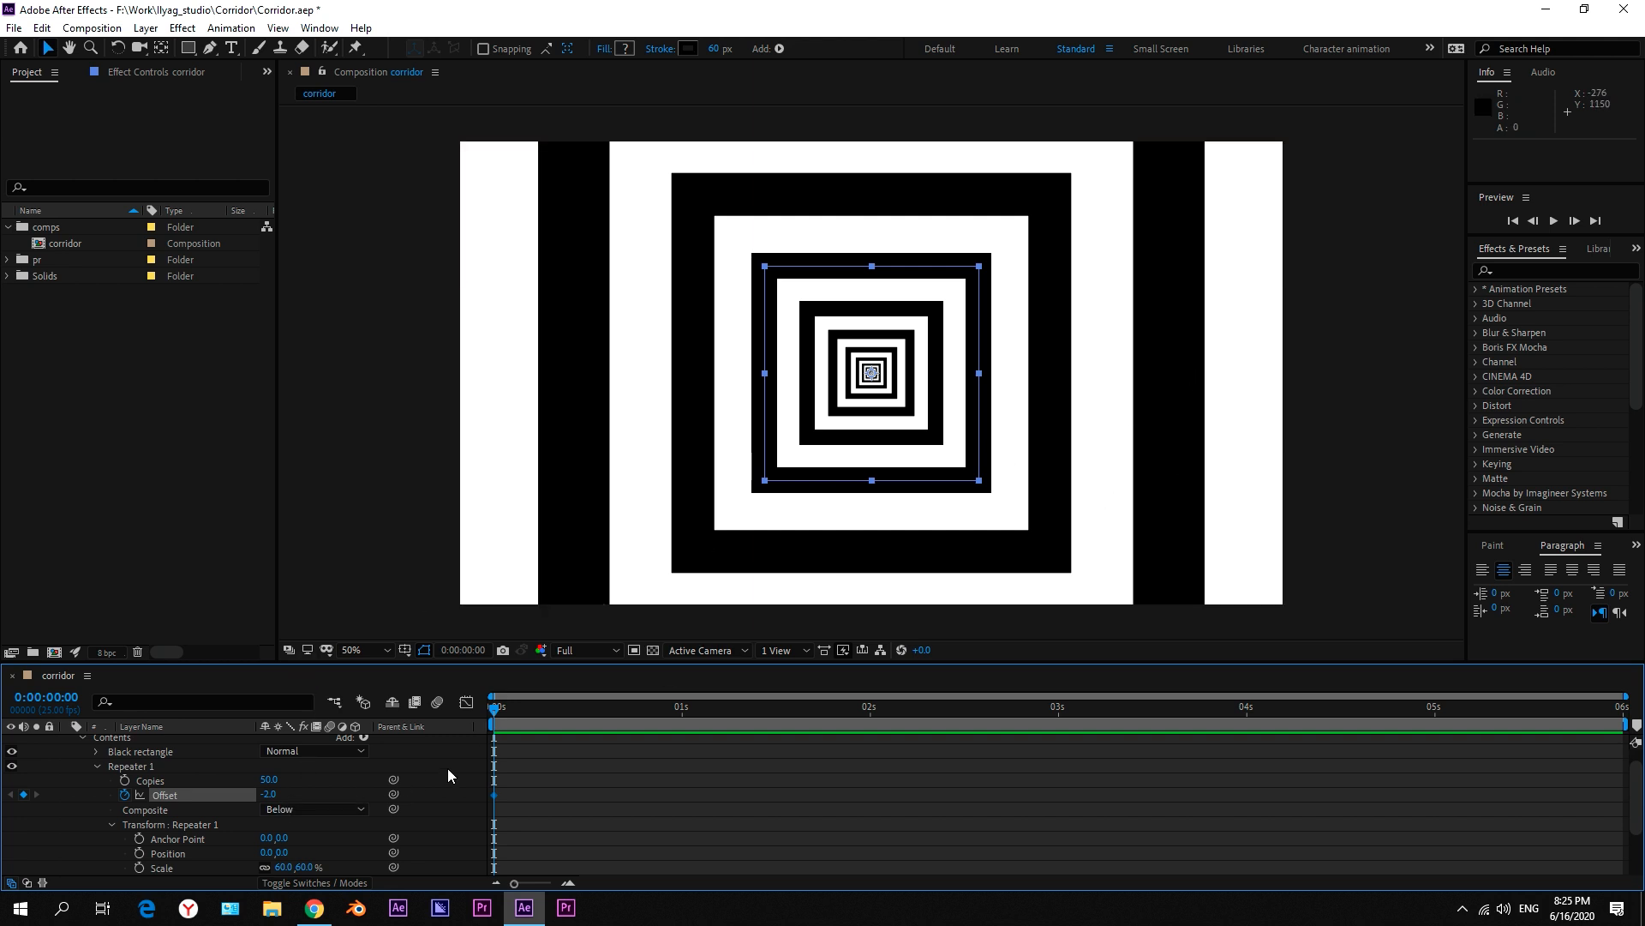
Step: Set a Repeater offset keyframe of -30 at the last frame, 0:00:05:24
drag(1049, 708, 1618, 708)
click(267, 794)
text(9)
key(Return)
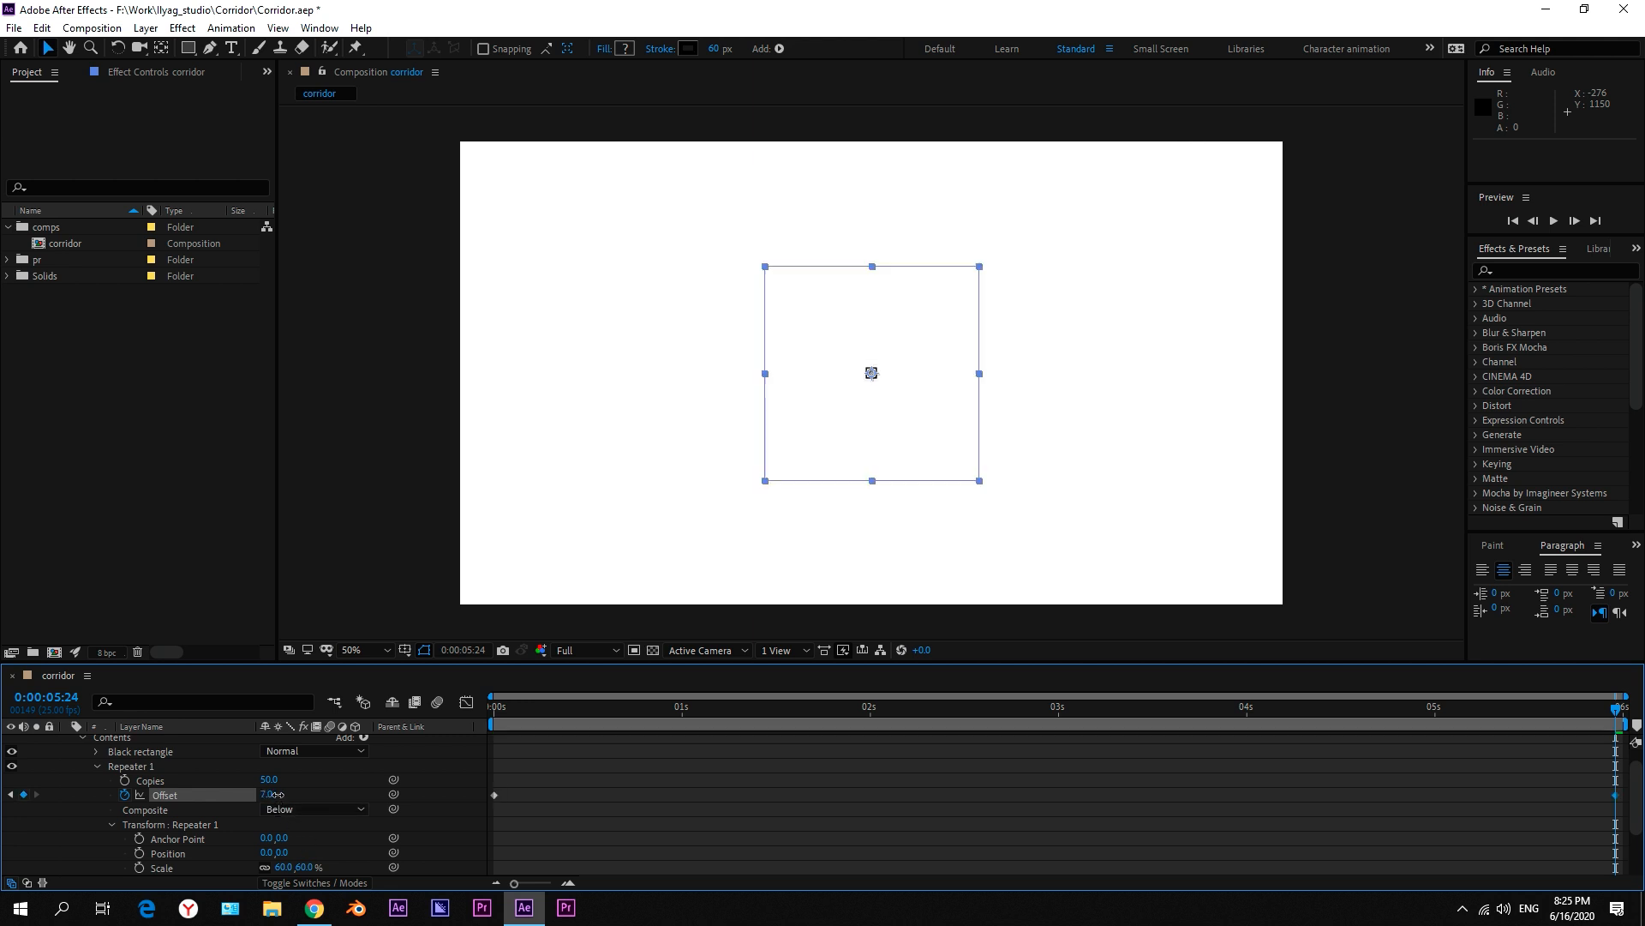
drag(278, 794, 231, 788)
drag(239, 788, 241, 789)
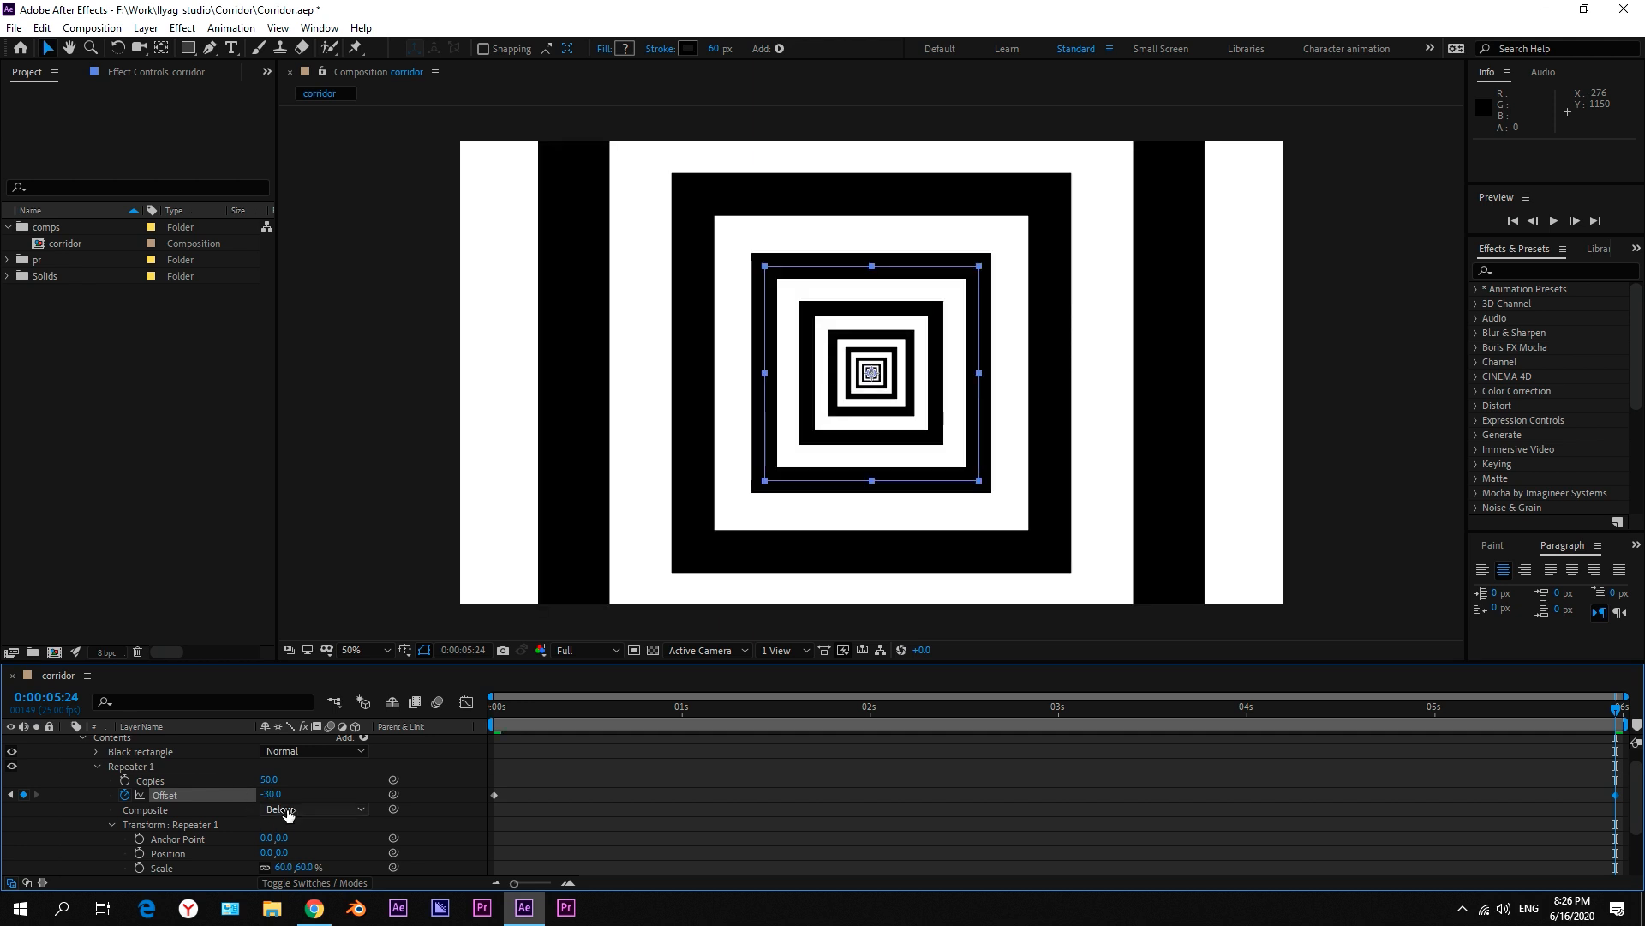
Step: Try scales of 50% and 70% in the Repeater's transform and settle on 65%
scroll(290, 815, down, 3)
drag(296, 795, 297, 794)
text(50)
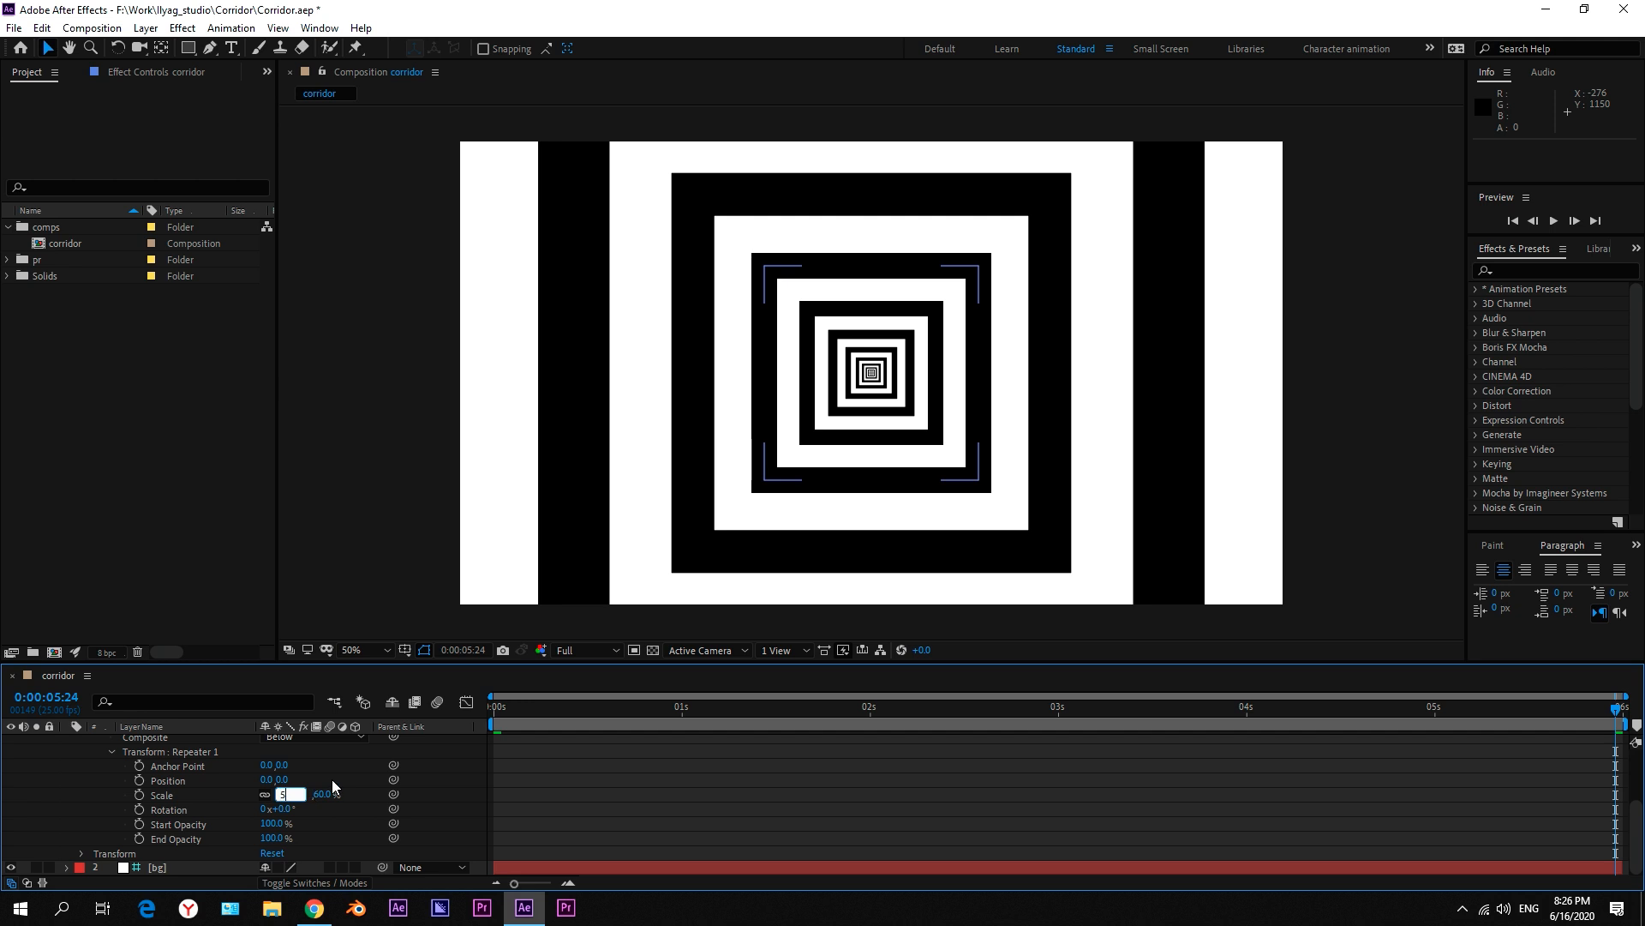
key(Return)
click(283, 794)
text(70)
key(Return)
click(284, 794)
text(65)
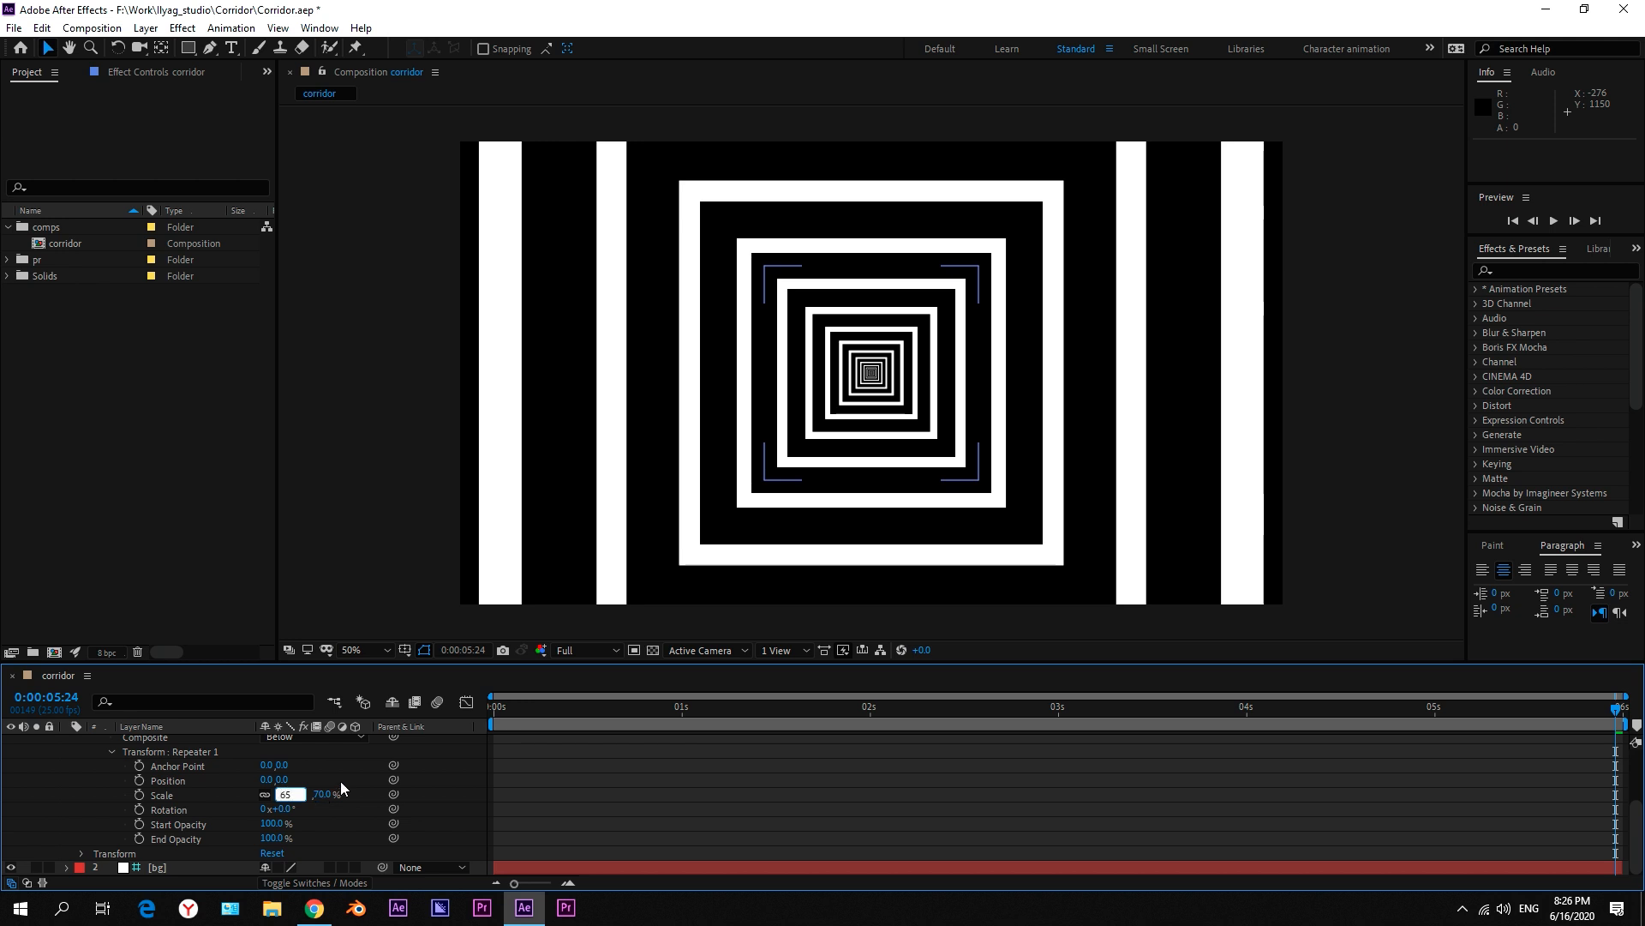
key(Return)
Step: Set the Repeater offset keyframe at the last frame to -35, trying -36 for comparison
scroll(336, 796, up, 2)
drag(271, 813, 272, 813)
click(274, 814)
text(-35)
key(Return)
click(278, 814)
text(-36)
key(Return)
click(276, 815)
text(-)
key(Return)
Step: Preview the corridor animation from the start of the composition
drag(1613, 710, 271, 775)
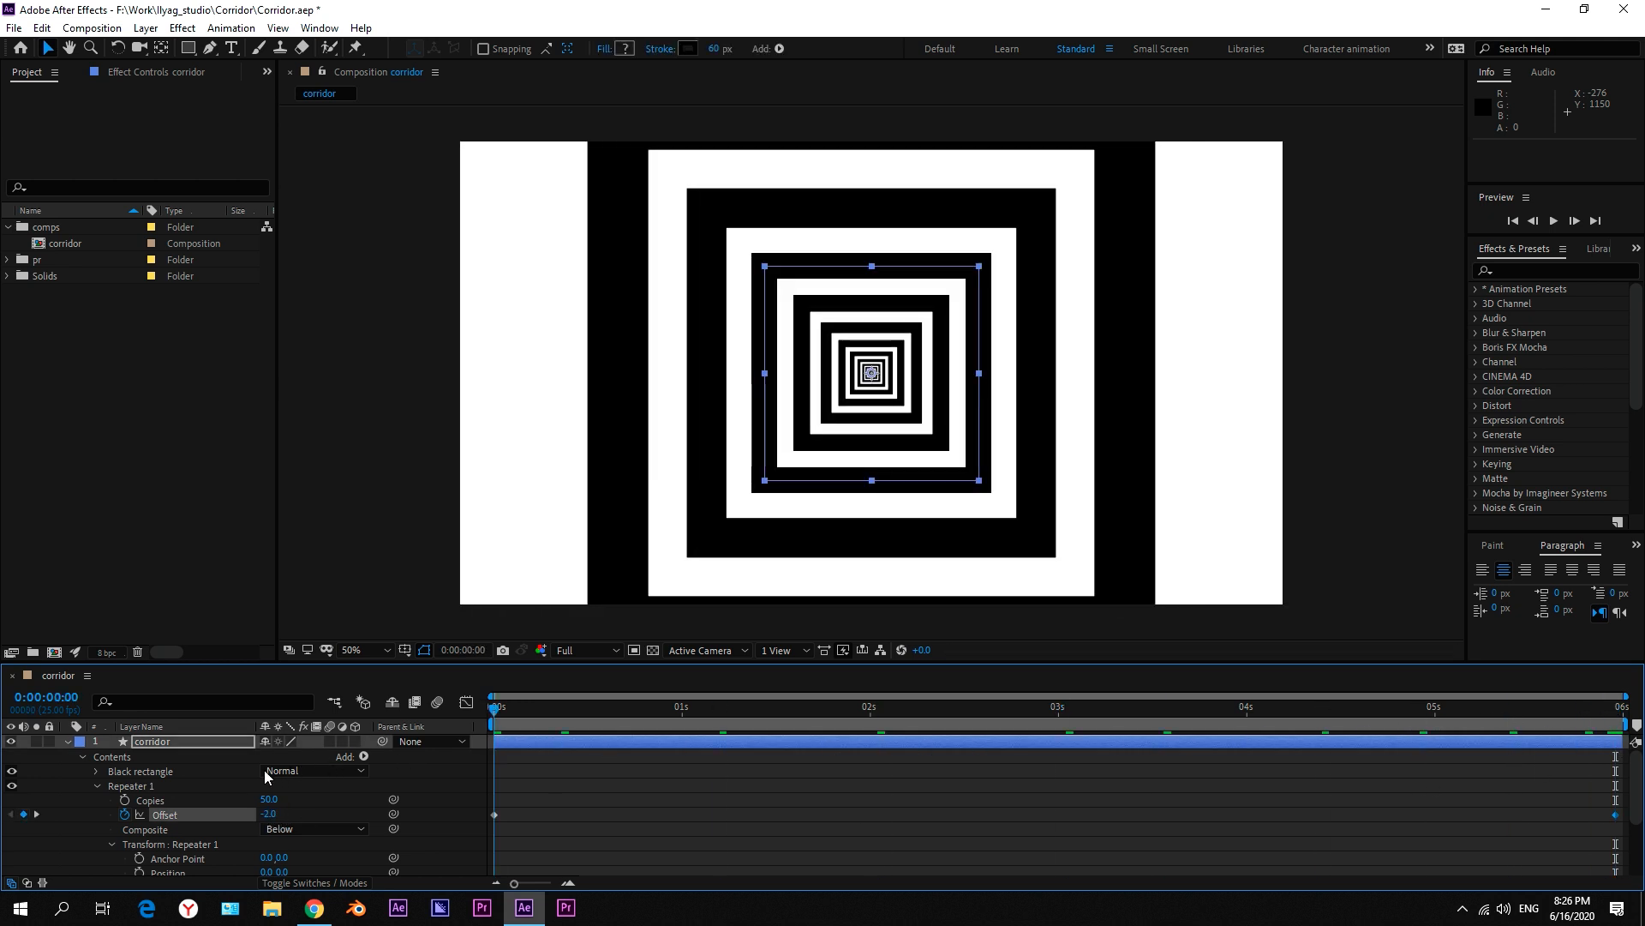
key(space)
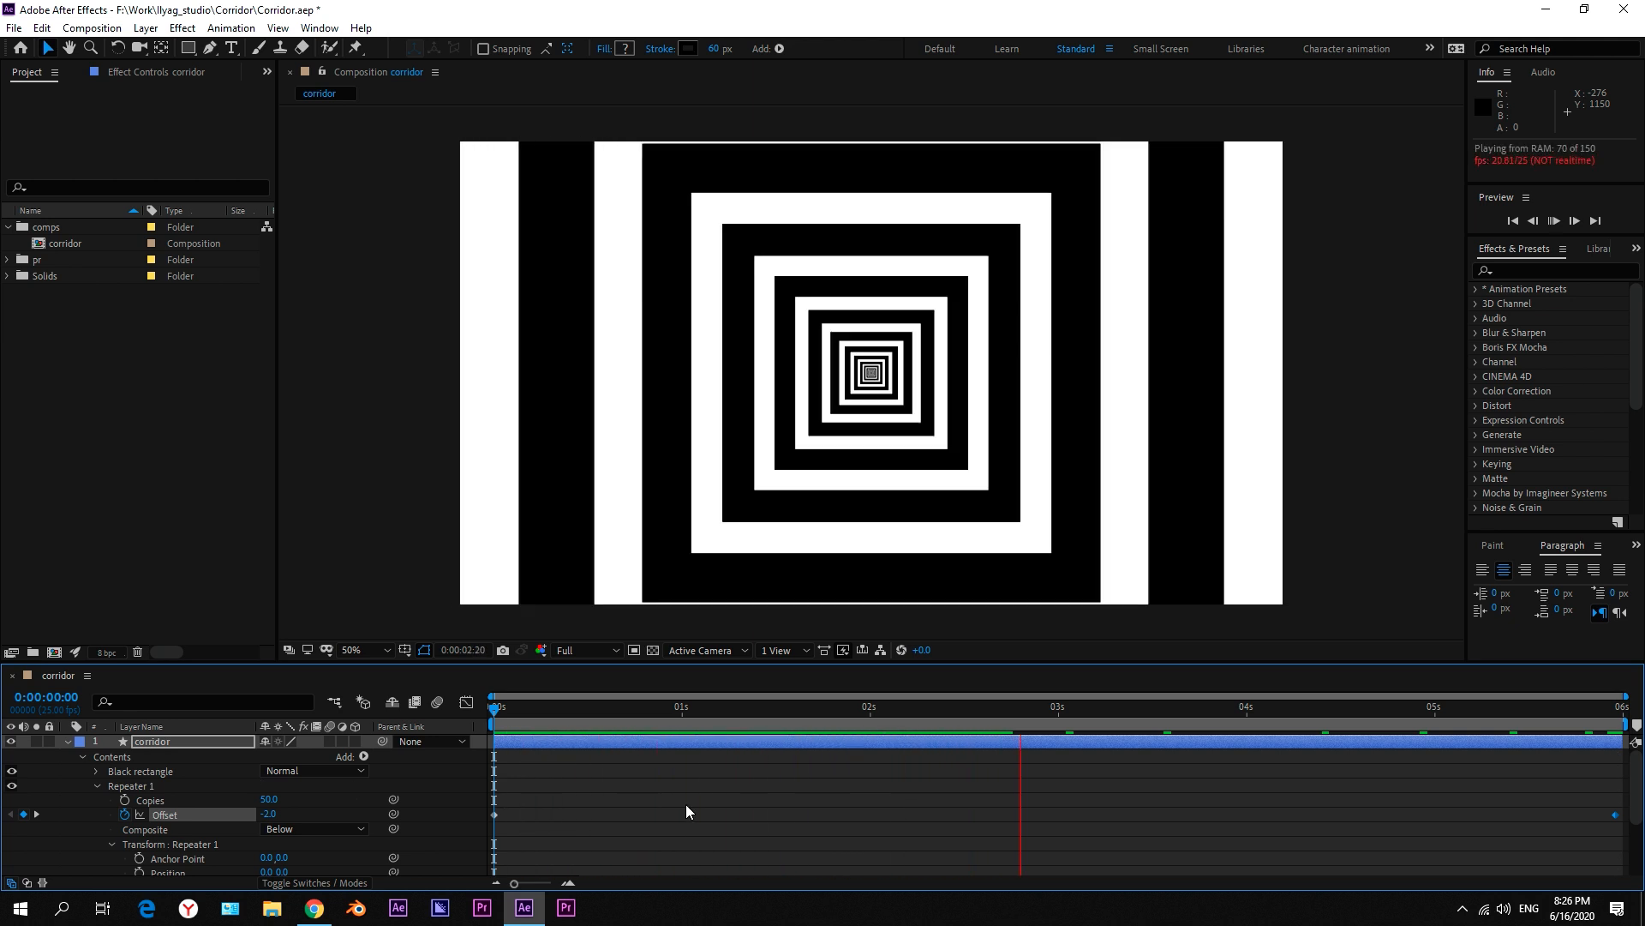
key(space)
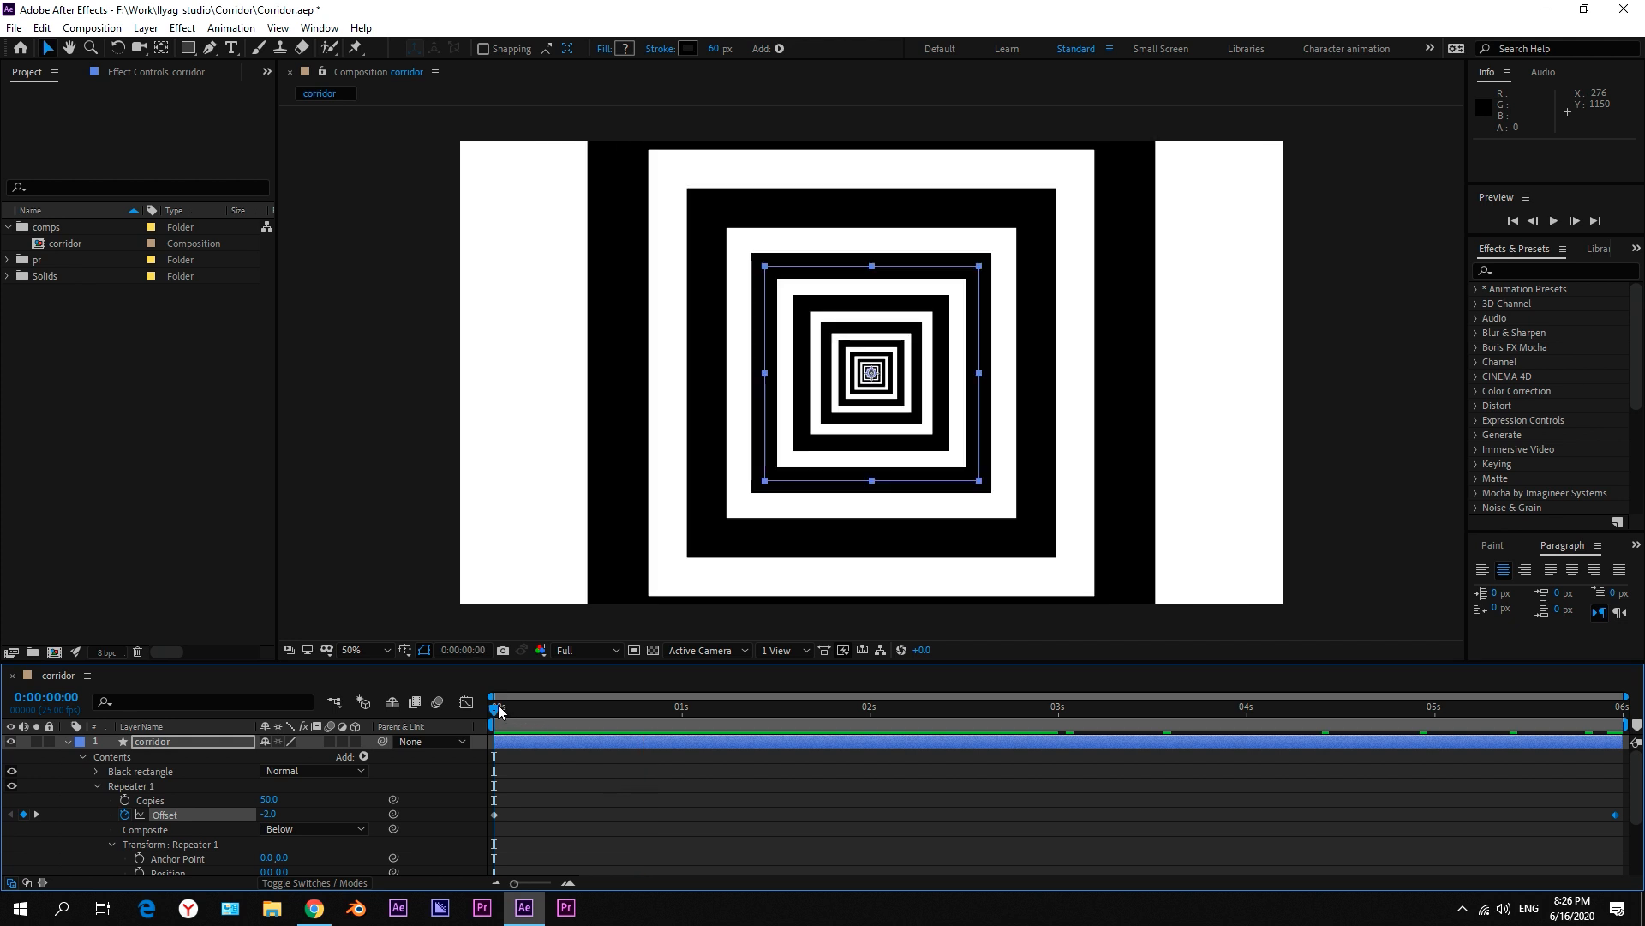
Step: Set the Repeater offset keyframe at the start to -3 and compare that frame with the last one
scroll(517, 779, down, 2)
scroll(324, 805, down, 2)
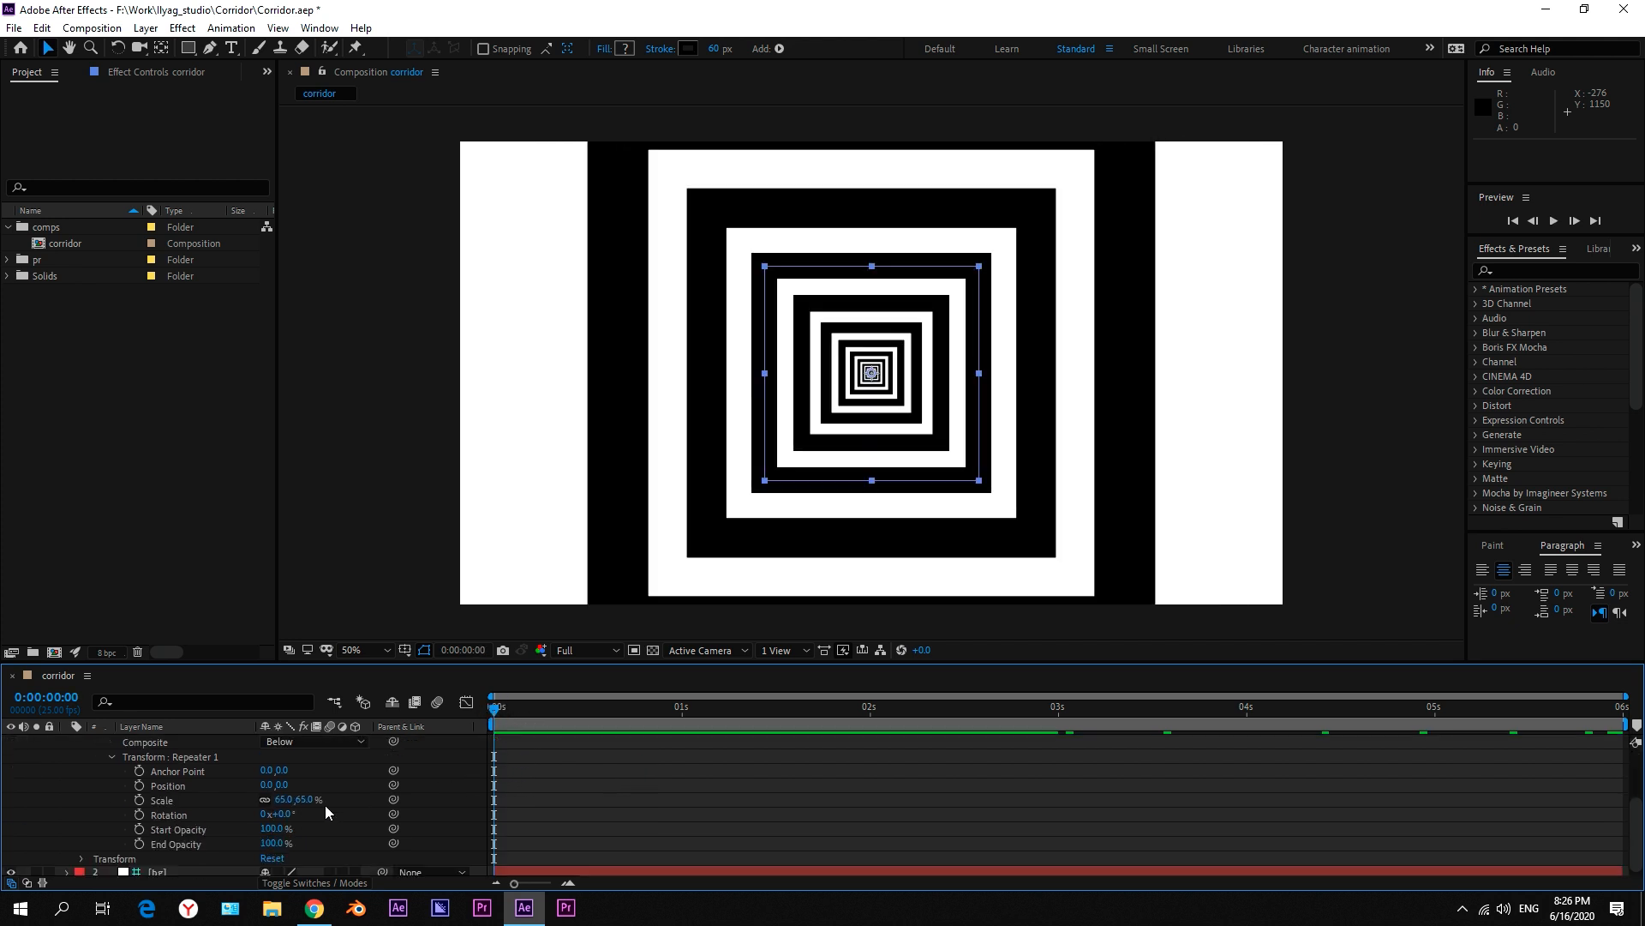
scroll(286, 805, up, 3)
click(272, 799)
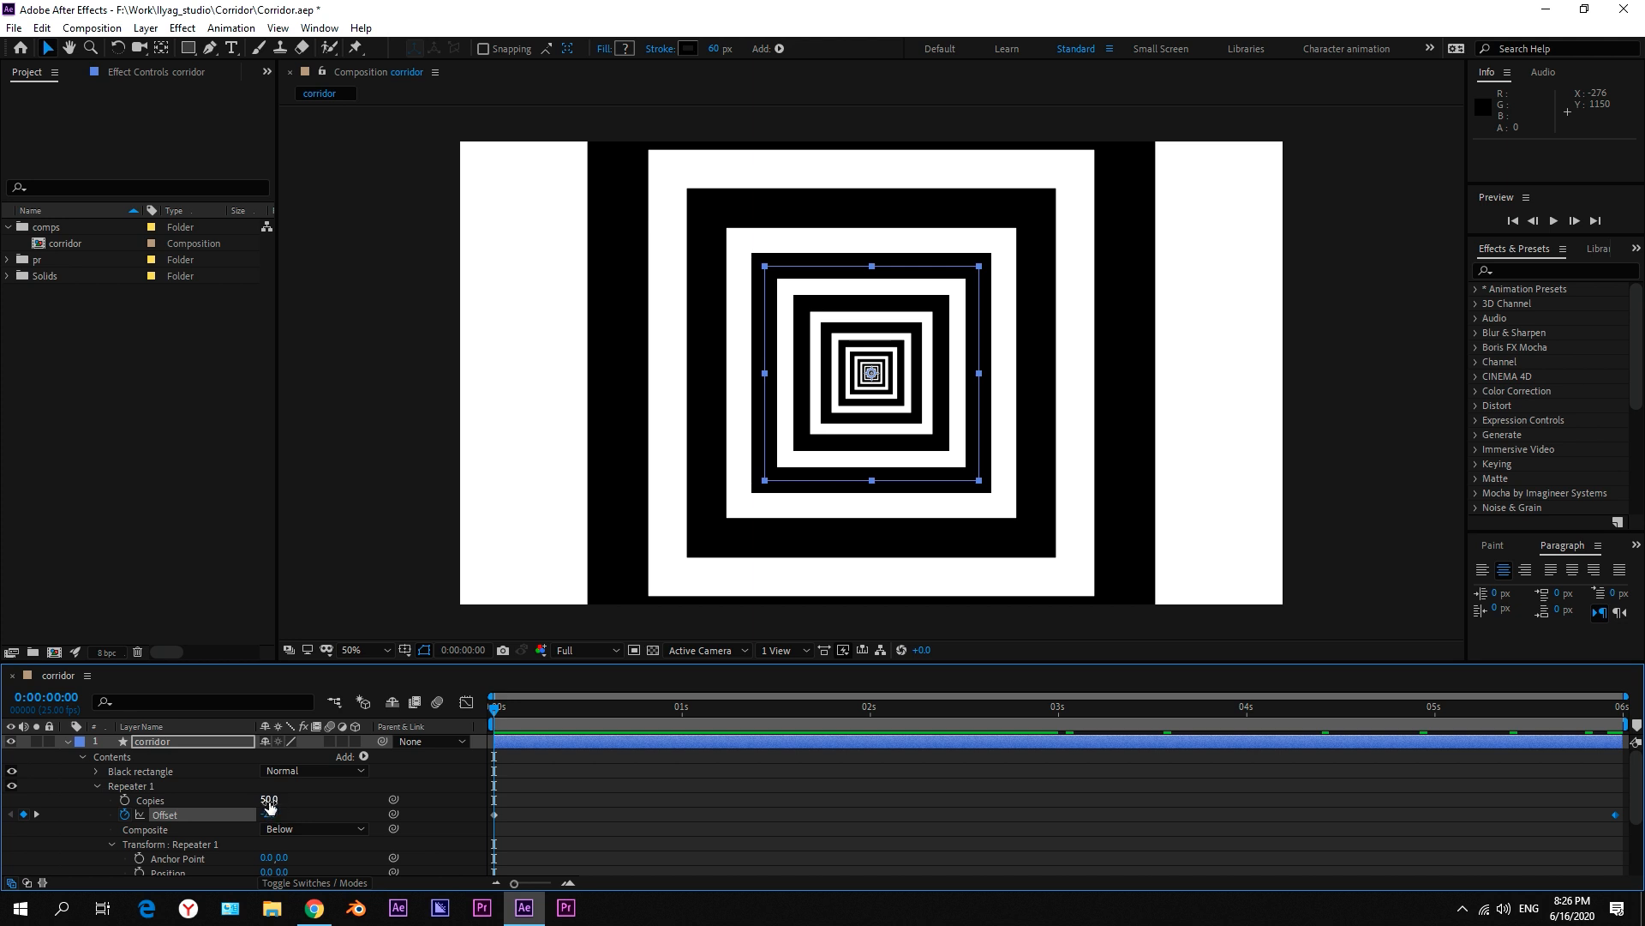
click(272, 814)
text(-3)
key(Return)
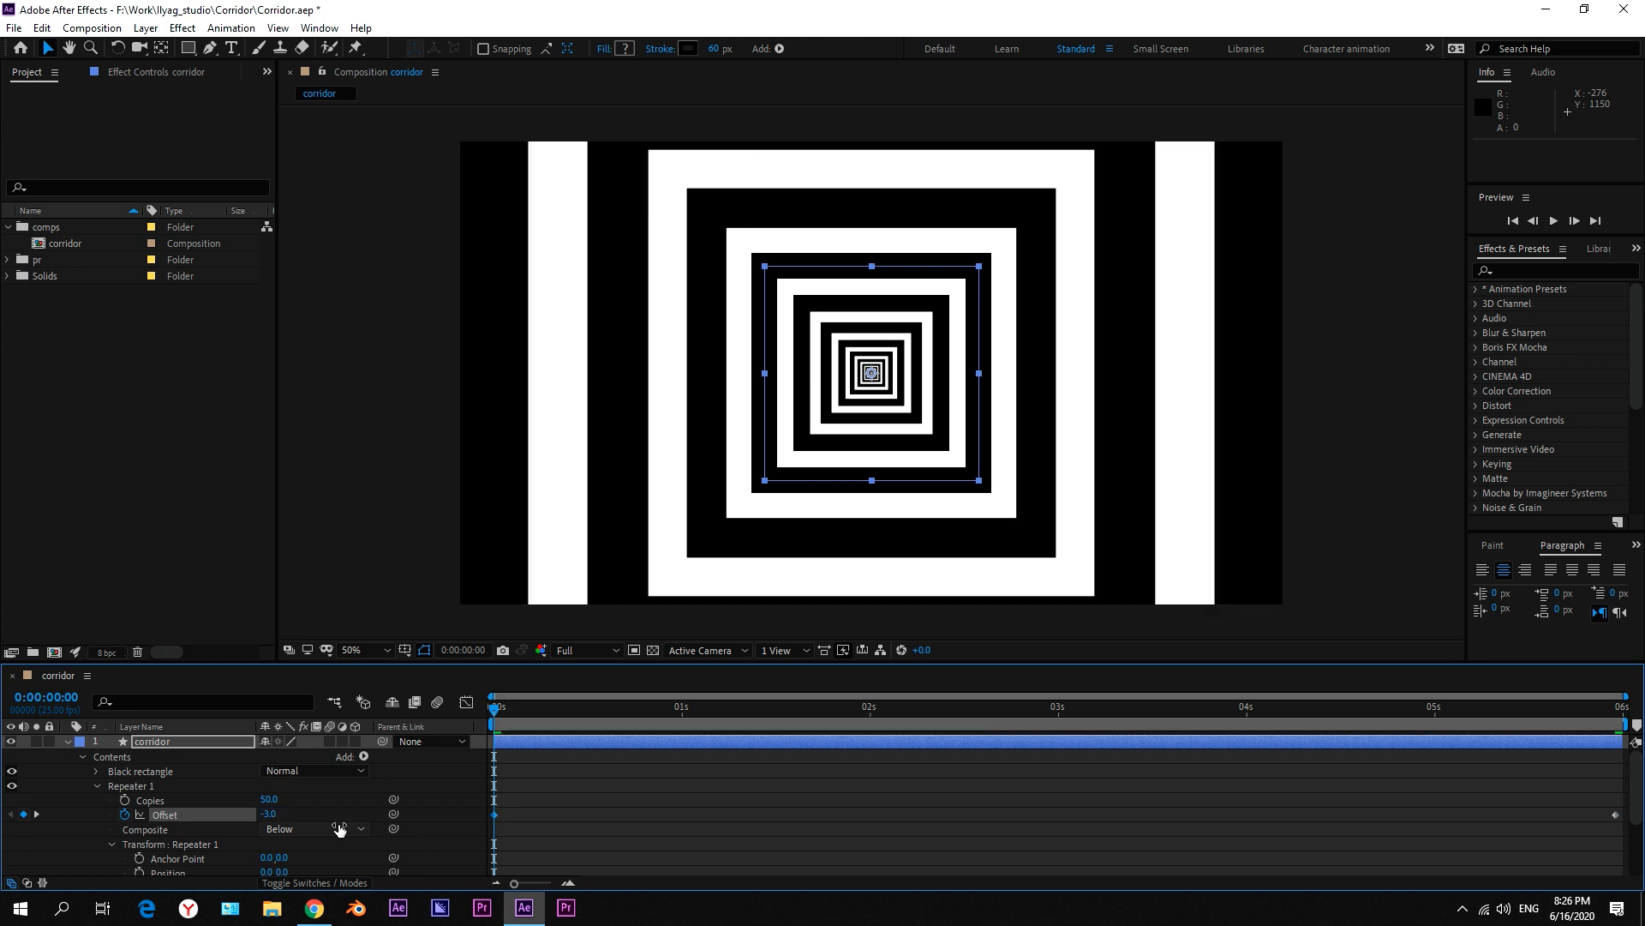
drag(1571, 706, 1617, 708)
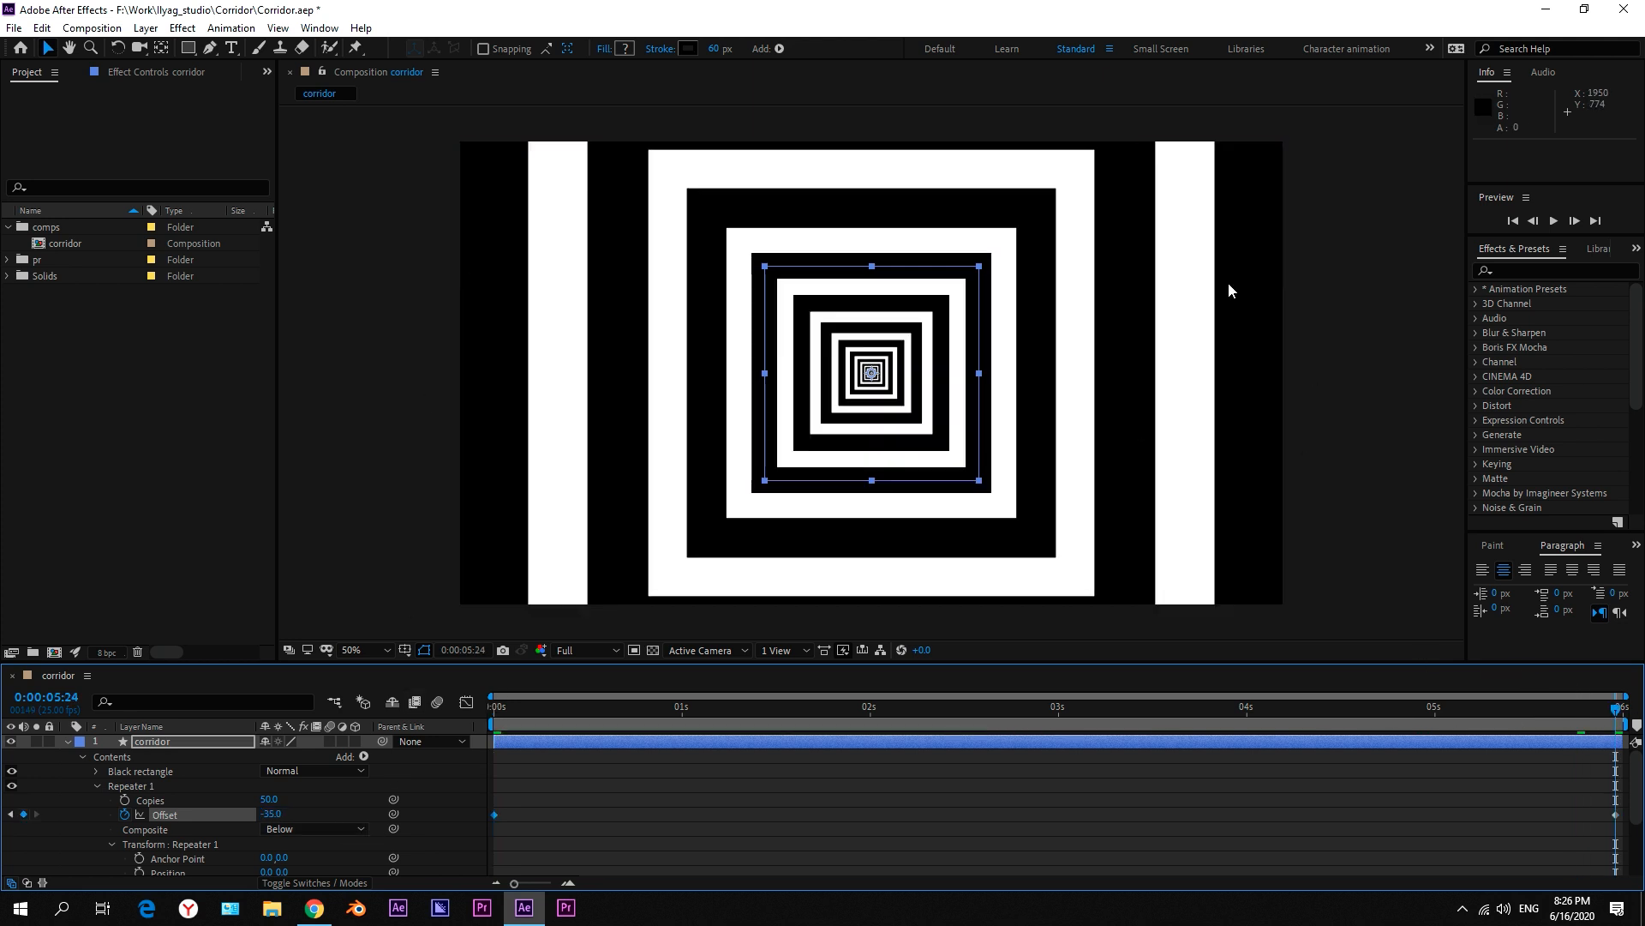
Step: Add keyframes for the Repeater's transform position and anchor point at 0:00:00:09
drag(494, 711, 682, 742)
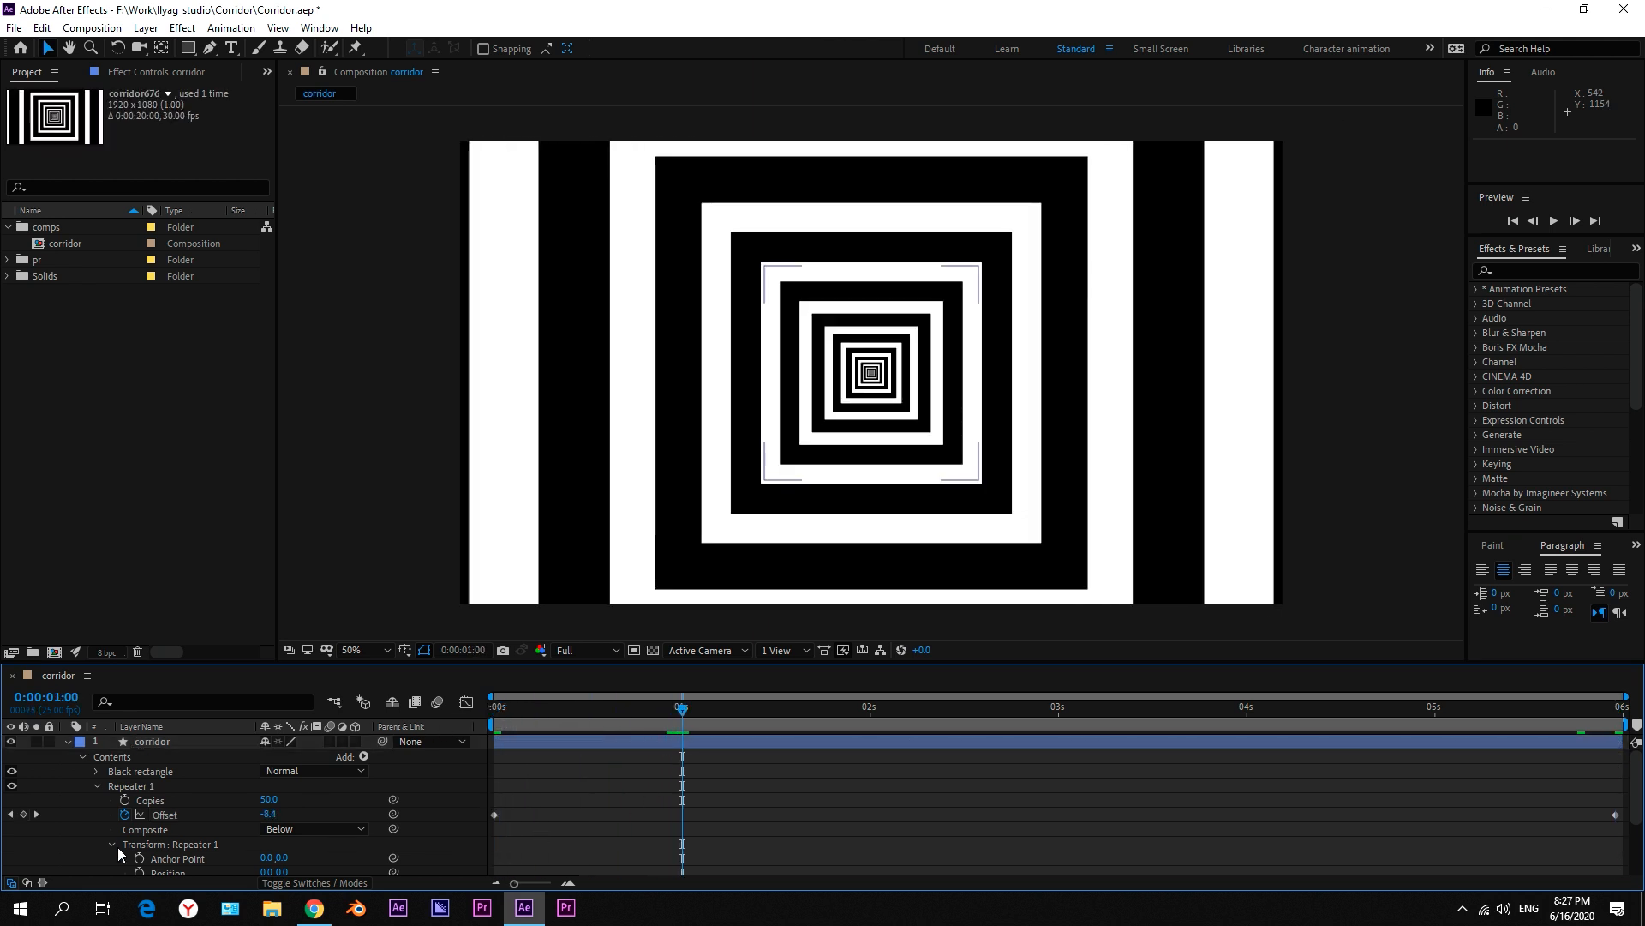
click(561, 708)
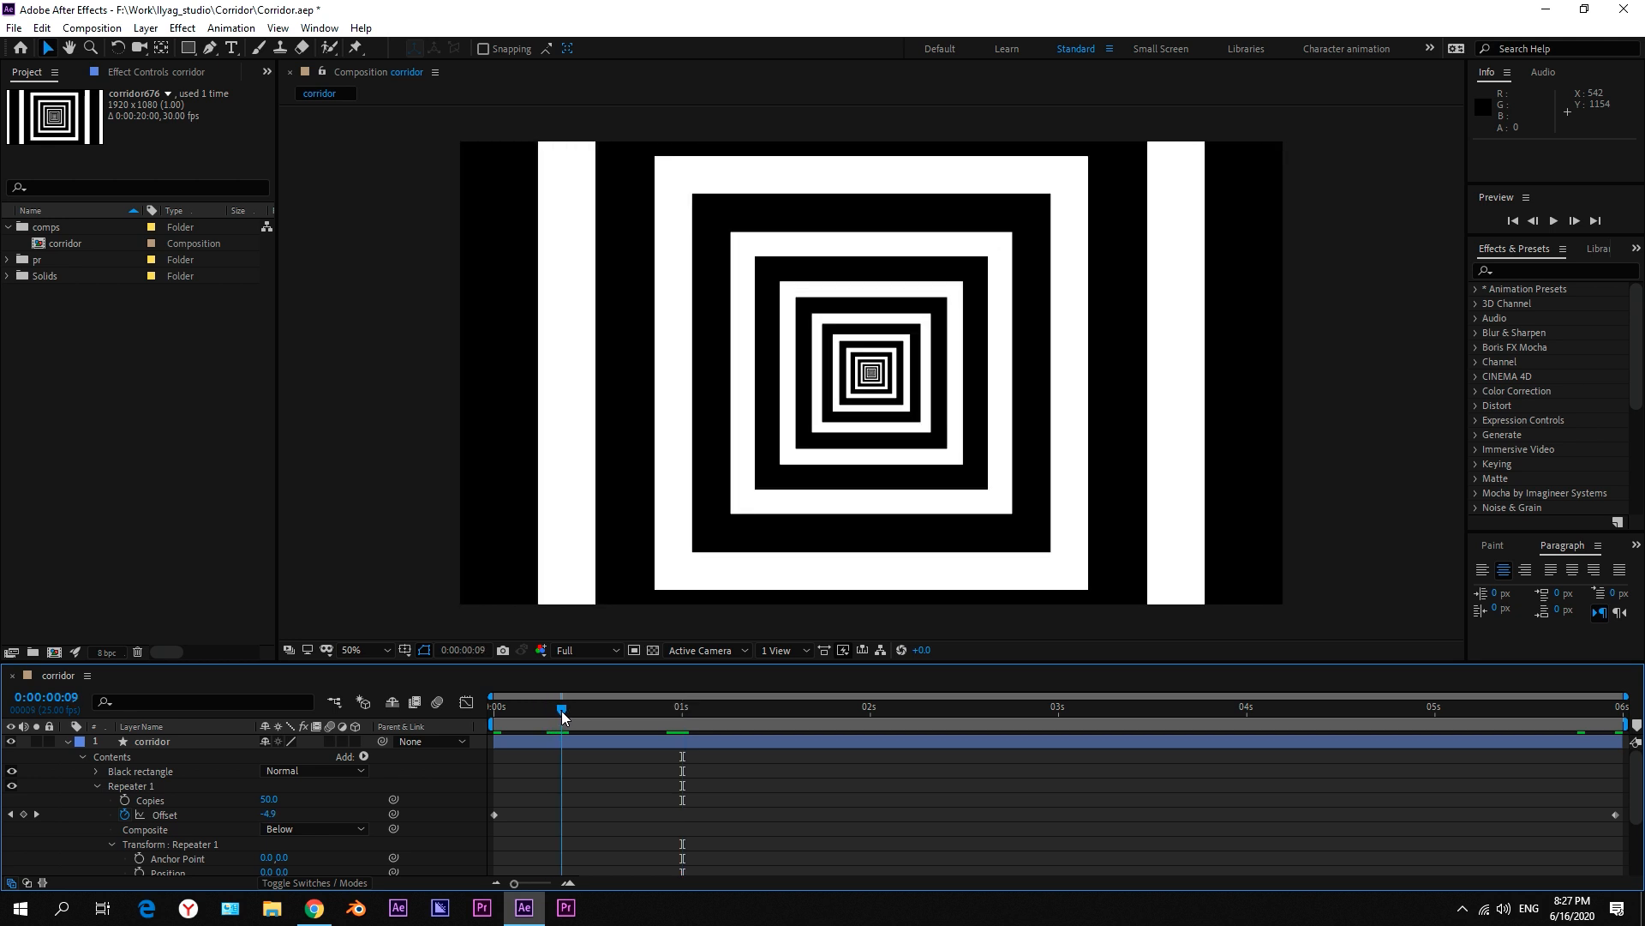
scroll(152, 814, down, 3)
click(199, 783)
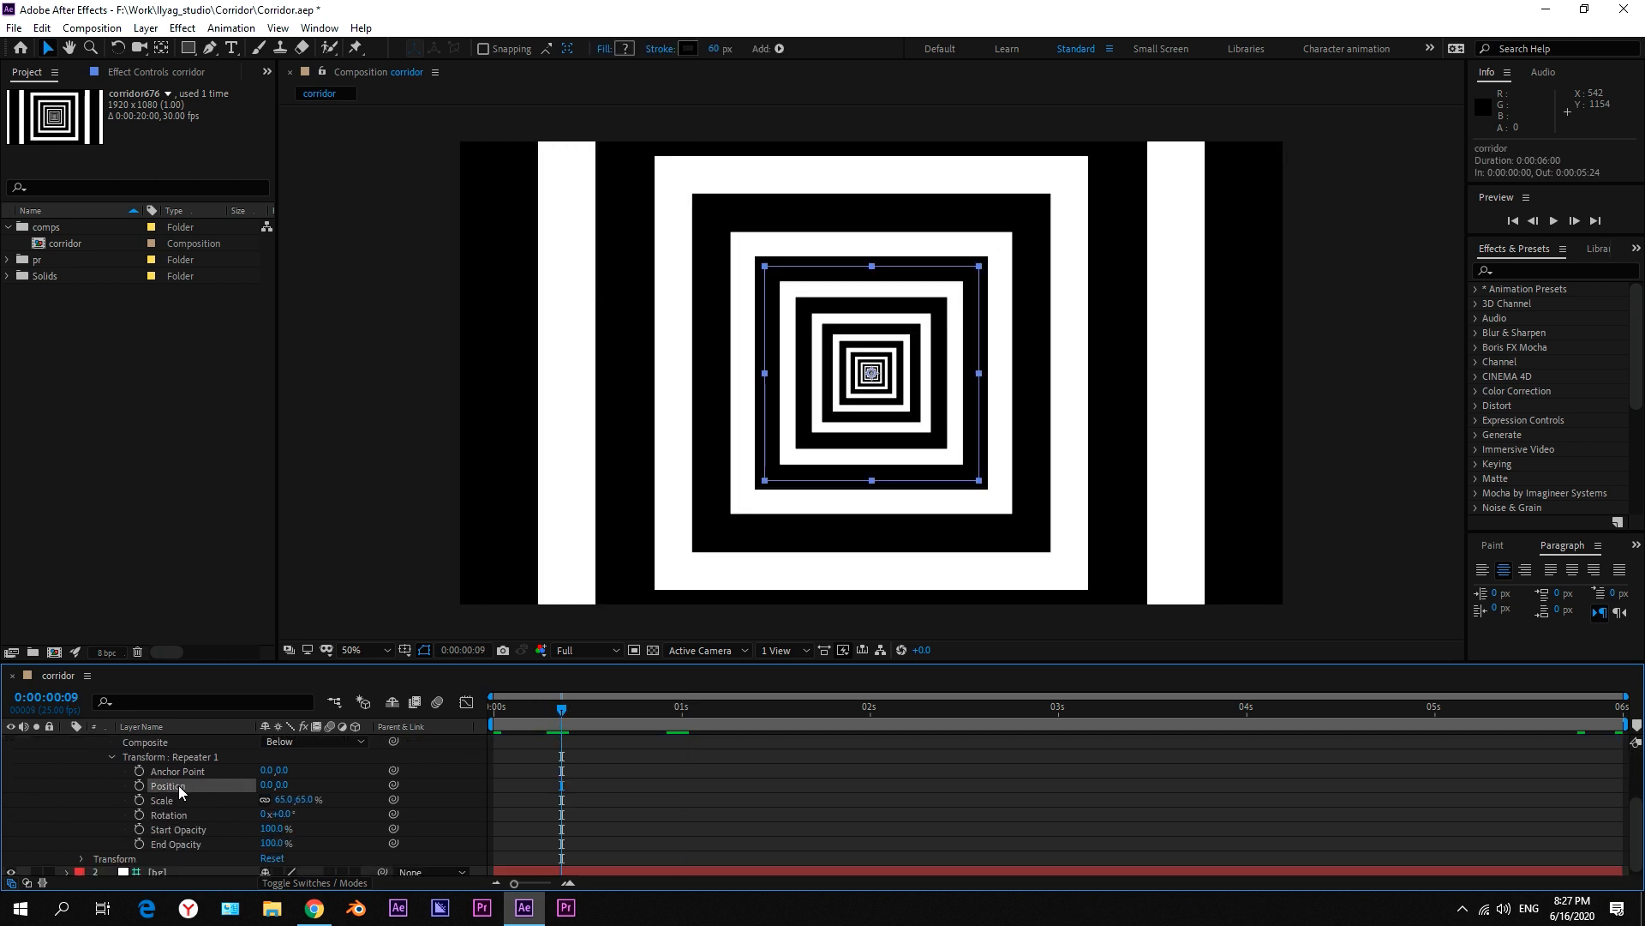
click(140, 785)
click(138, 772)
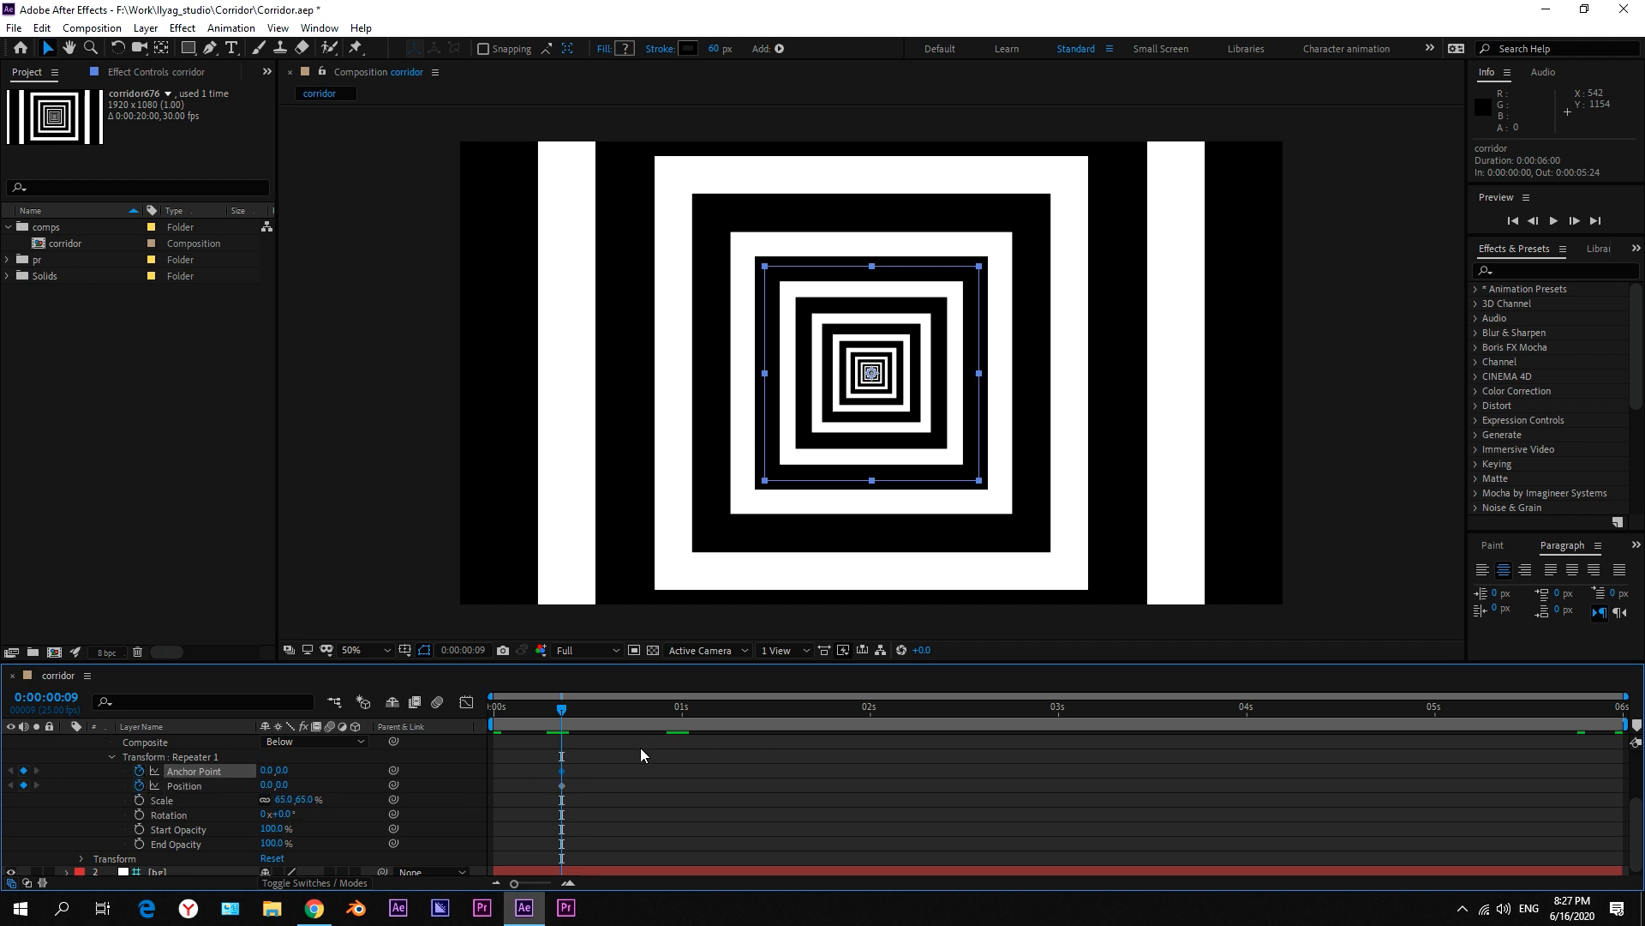
Step: At 0:00:01:00, keyframe the Repeater's anchor point at about -53, 0 and its position at about 42, 0
click(682, 708)
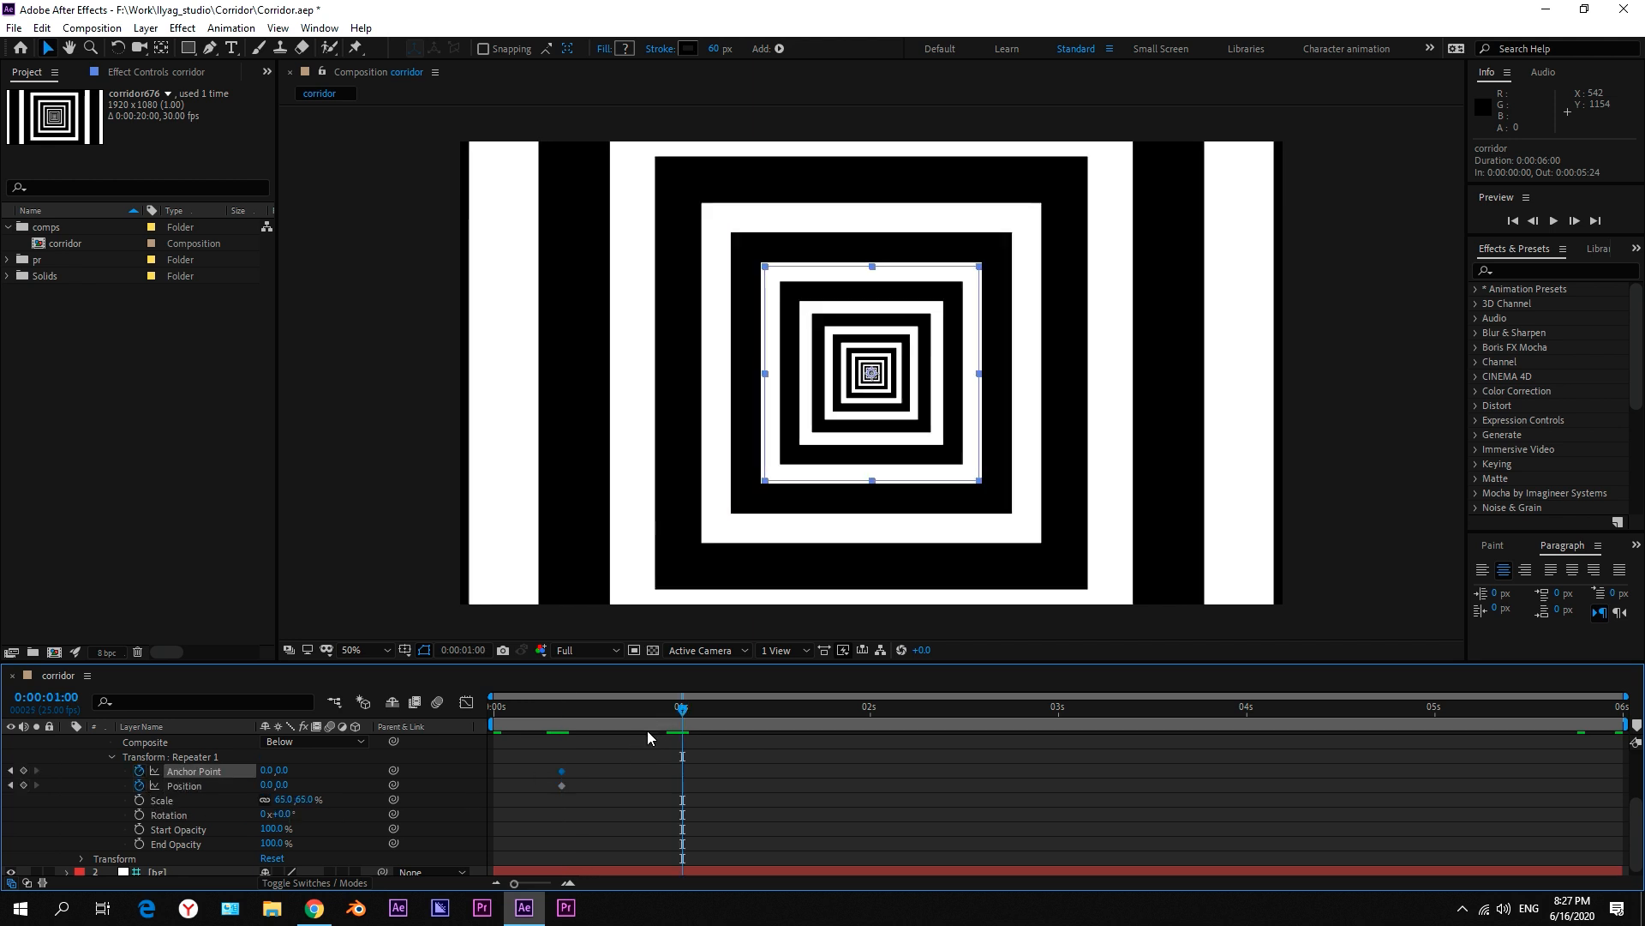
drag(268, 784, 230, 784)
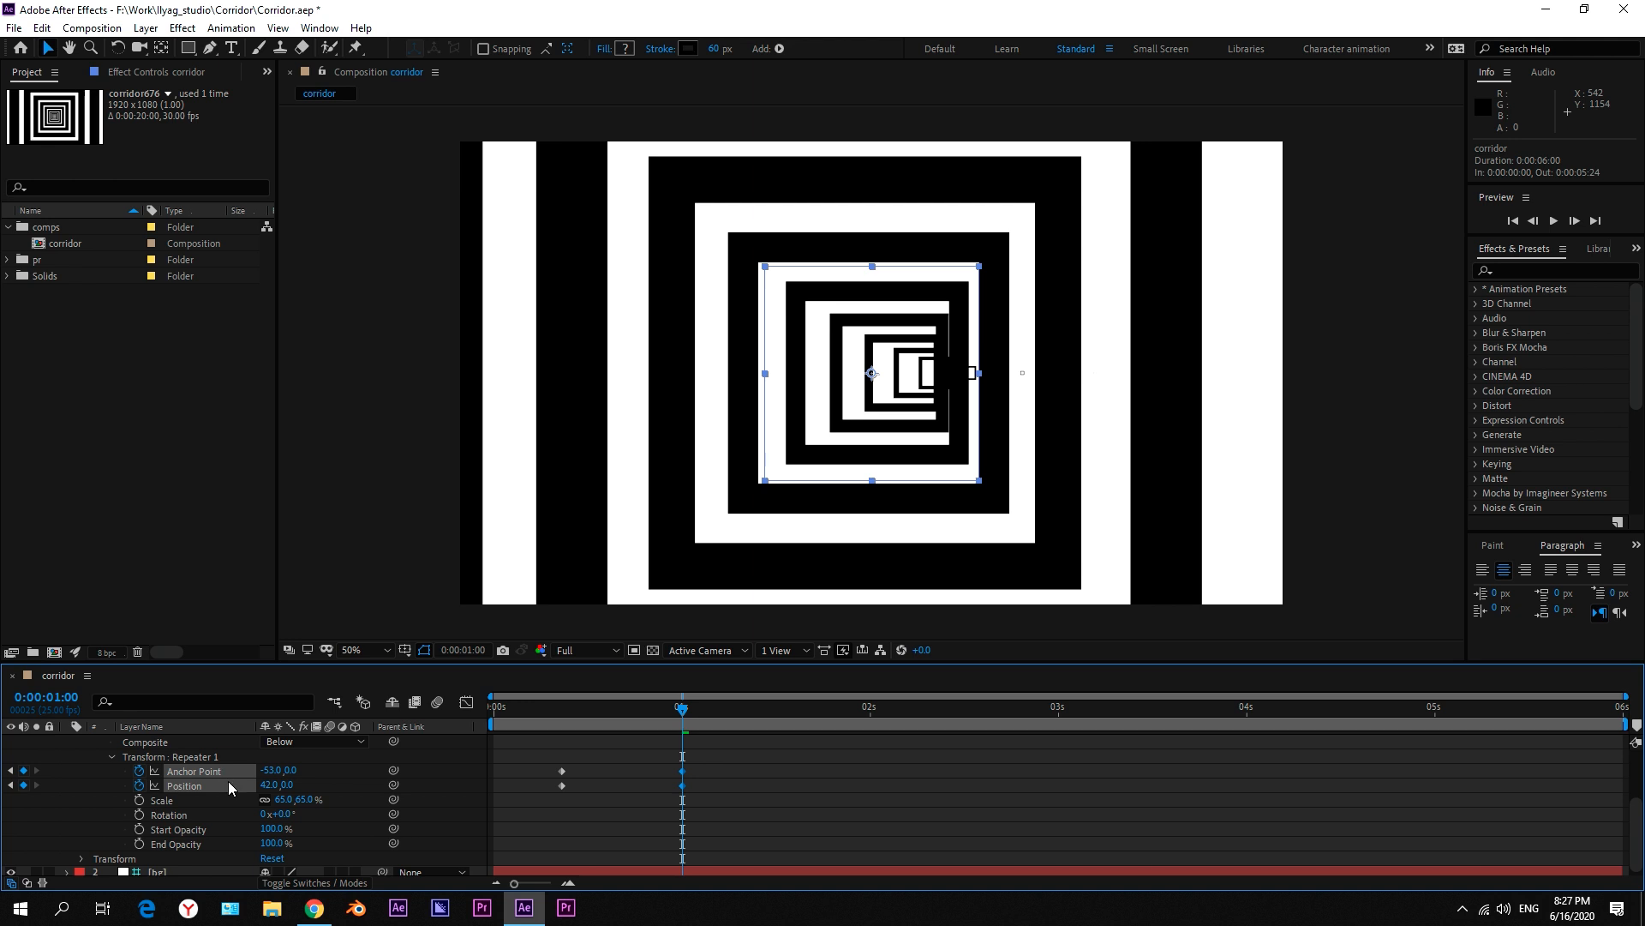
Step: At 0:00:02:00, keyframe the Repeater's anchor point at about -53, -149 and its position at about 42, 103
drag(683, 709, 872, 745)
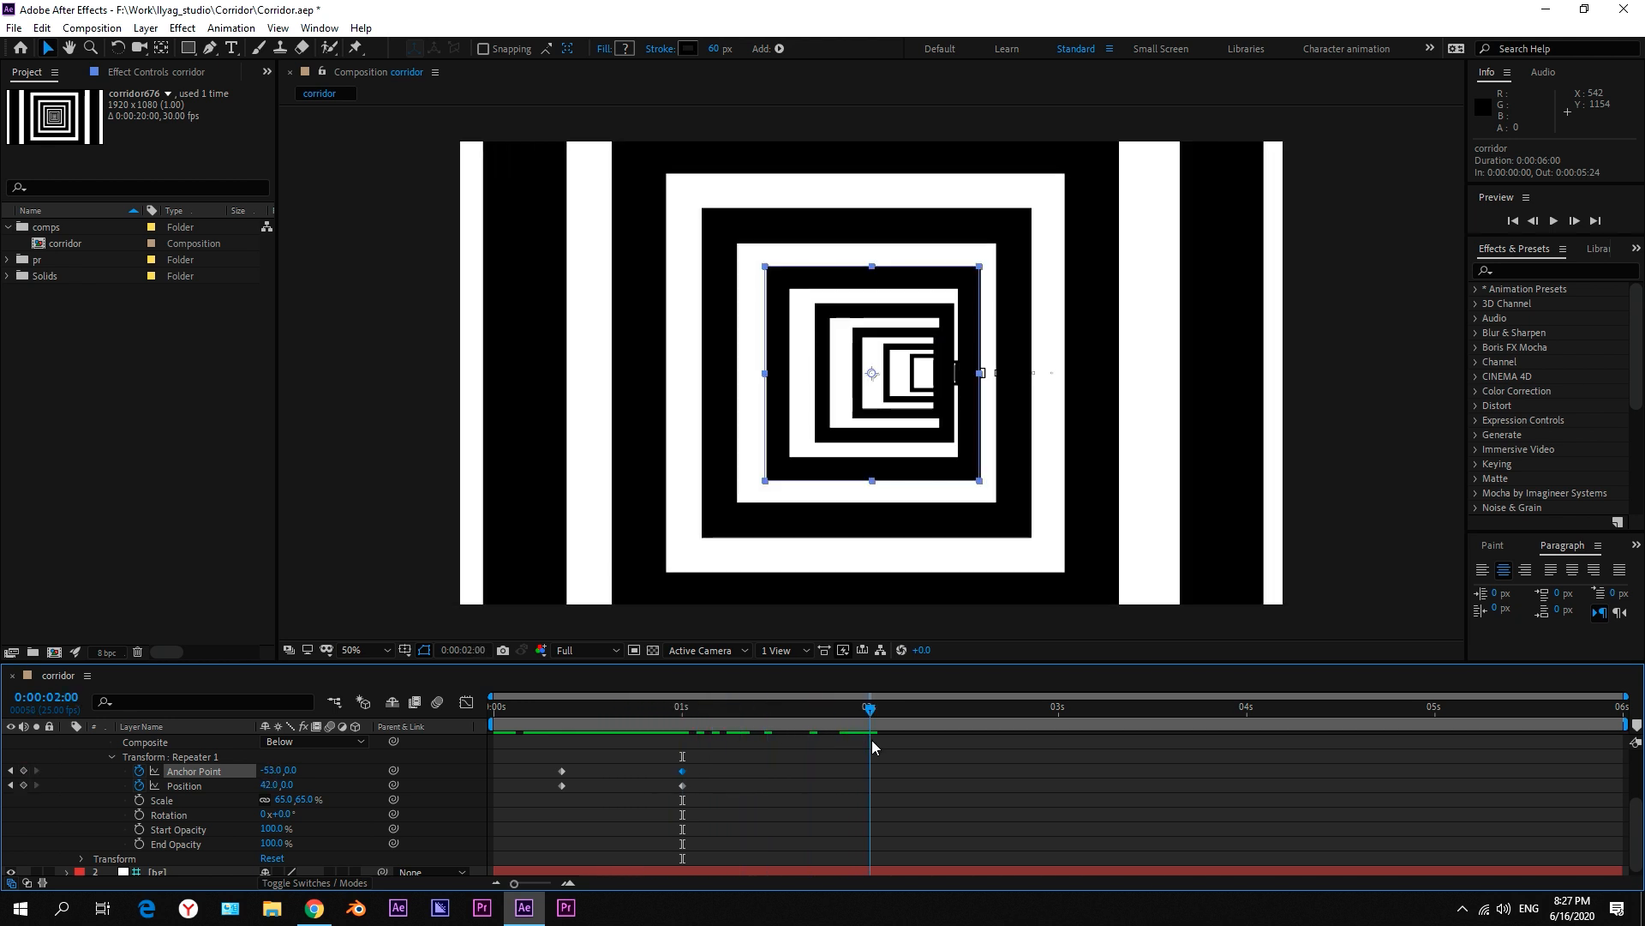
drag(290, 785, 174, 766)
drag(874, 712, 816, 764)
Step: At 0:00:03:01, keyframe the Repeater's anchor point at about 115, 194 and its position at about -92, -89
drag(835, 768, 1068, 773)
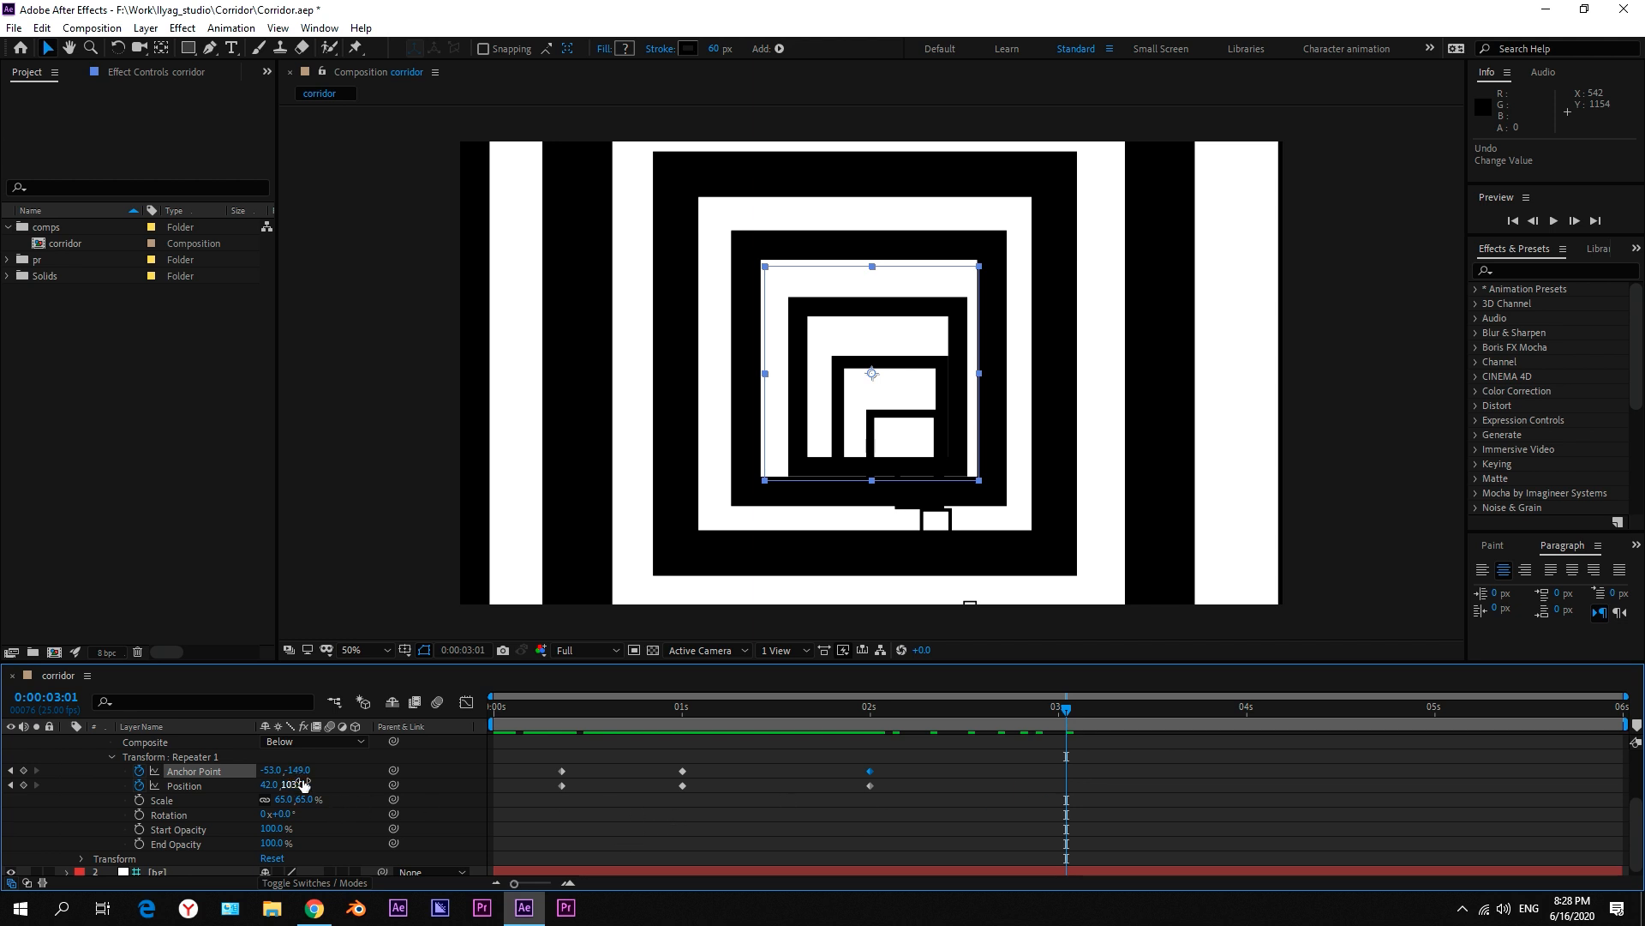
drag(300, 783, 148, 771)
click(247, 786)
drag(264, 785, 434, 765)
drag(303, 770, 597, 781)
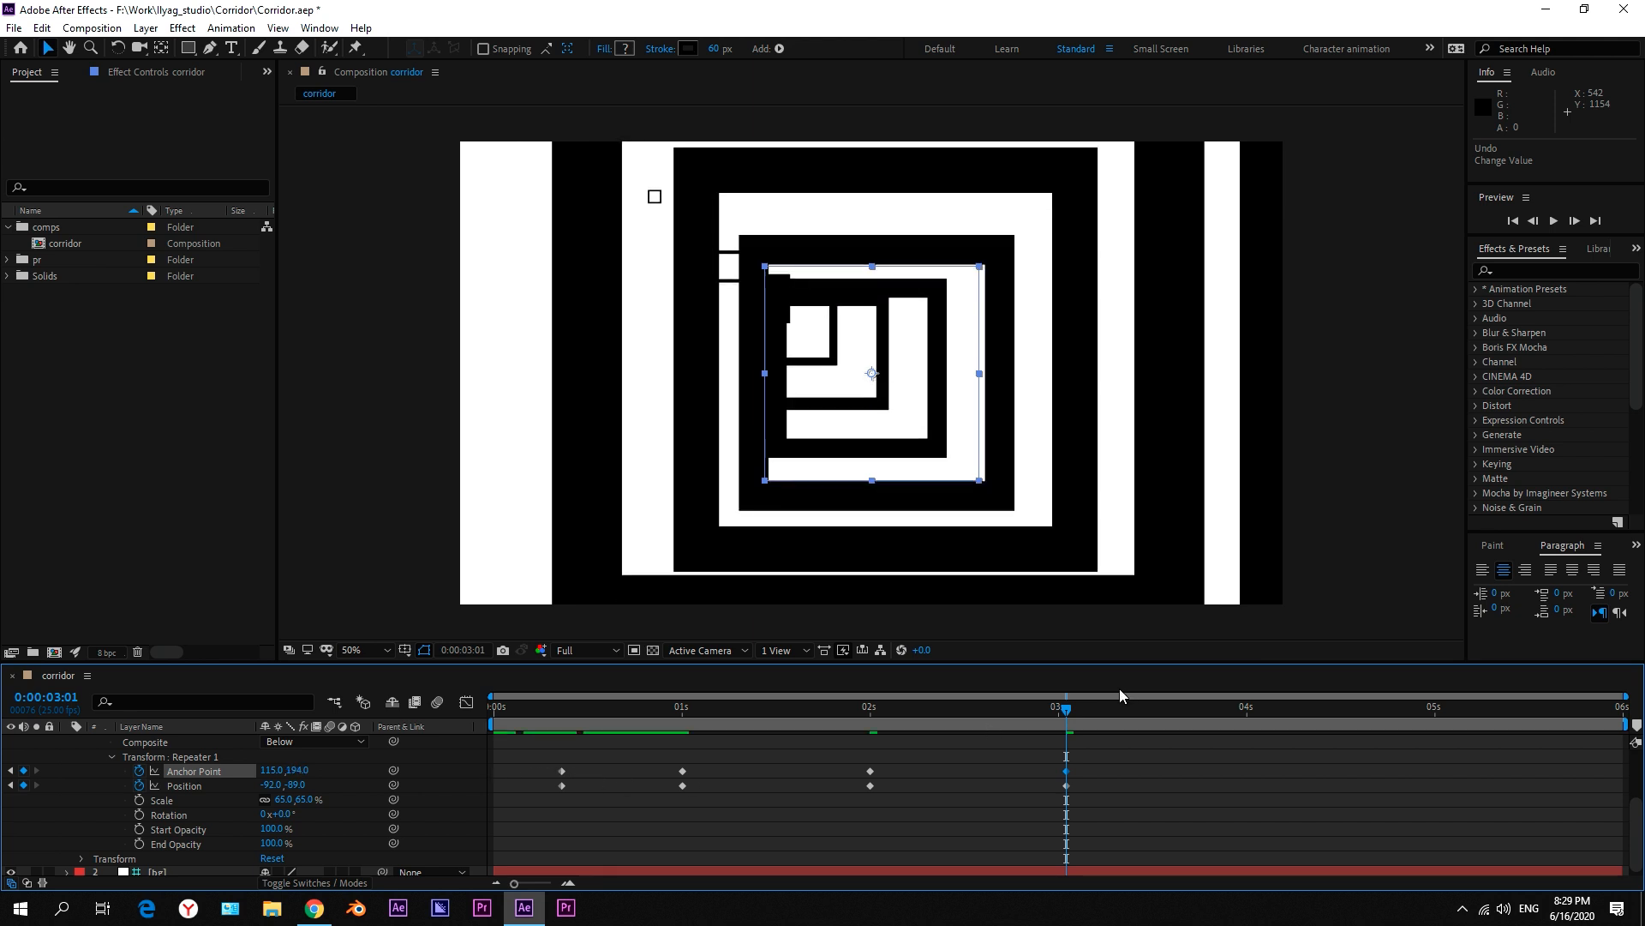
Step: At 0:00:04:07, keyframe the Repeater's anchor point at about 120, 159 and its position at about -92, -206
drag(1065, 715, 1294, 747)
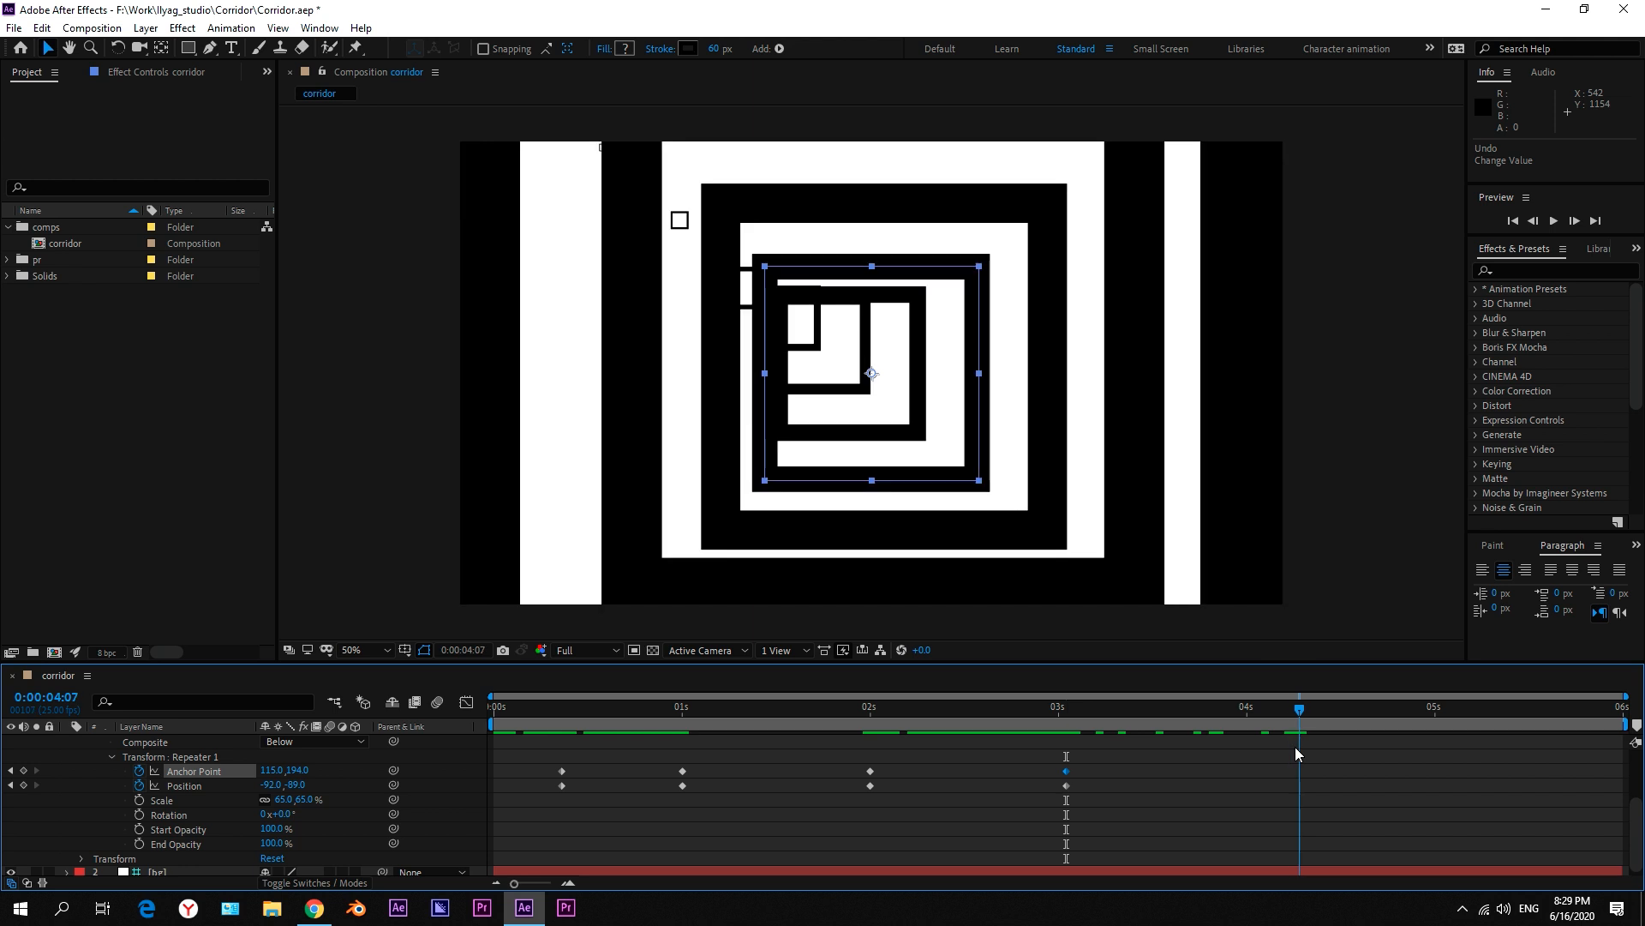
drag(307, 783, 267, 773)
click(257, 773)
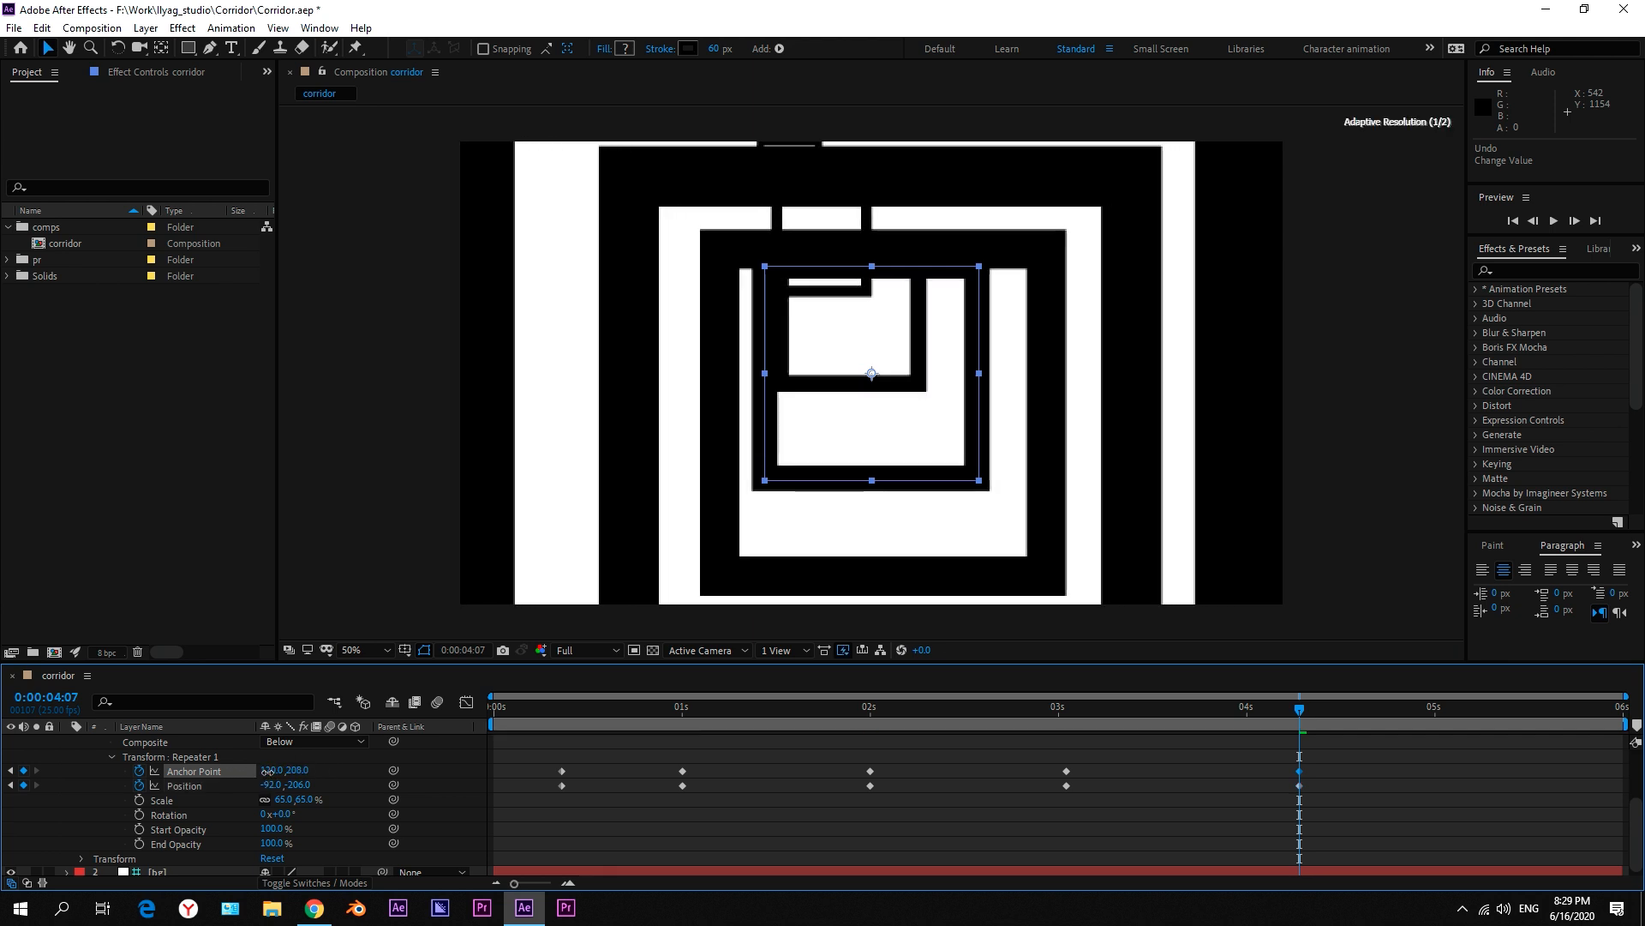
drag(1300, 708, 1306, 751)
drag(298, 769, 284, 770)
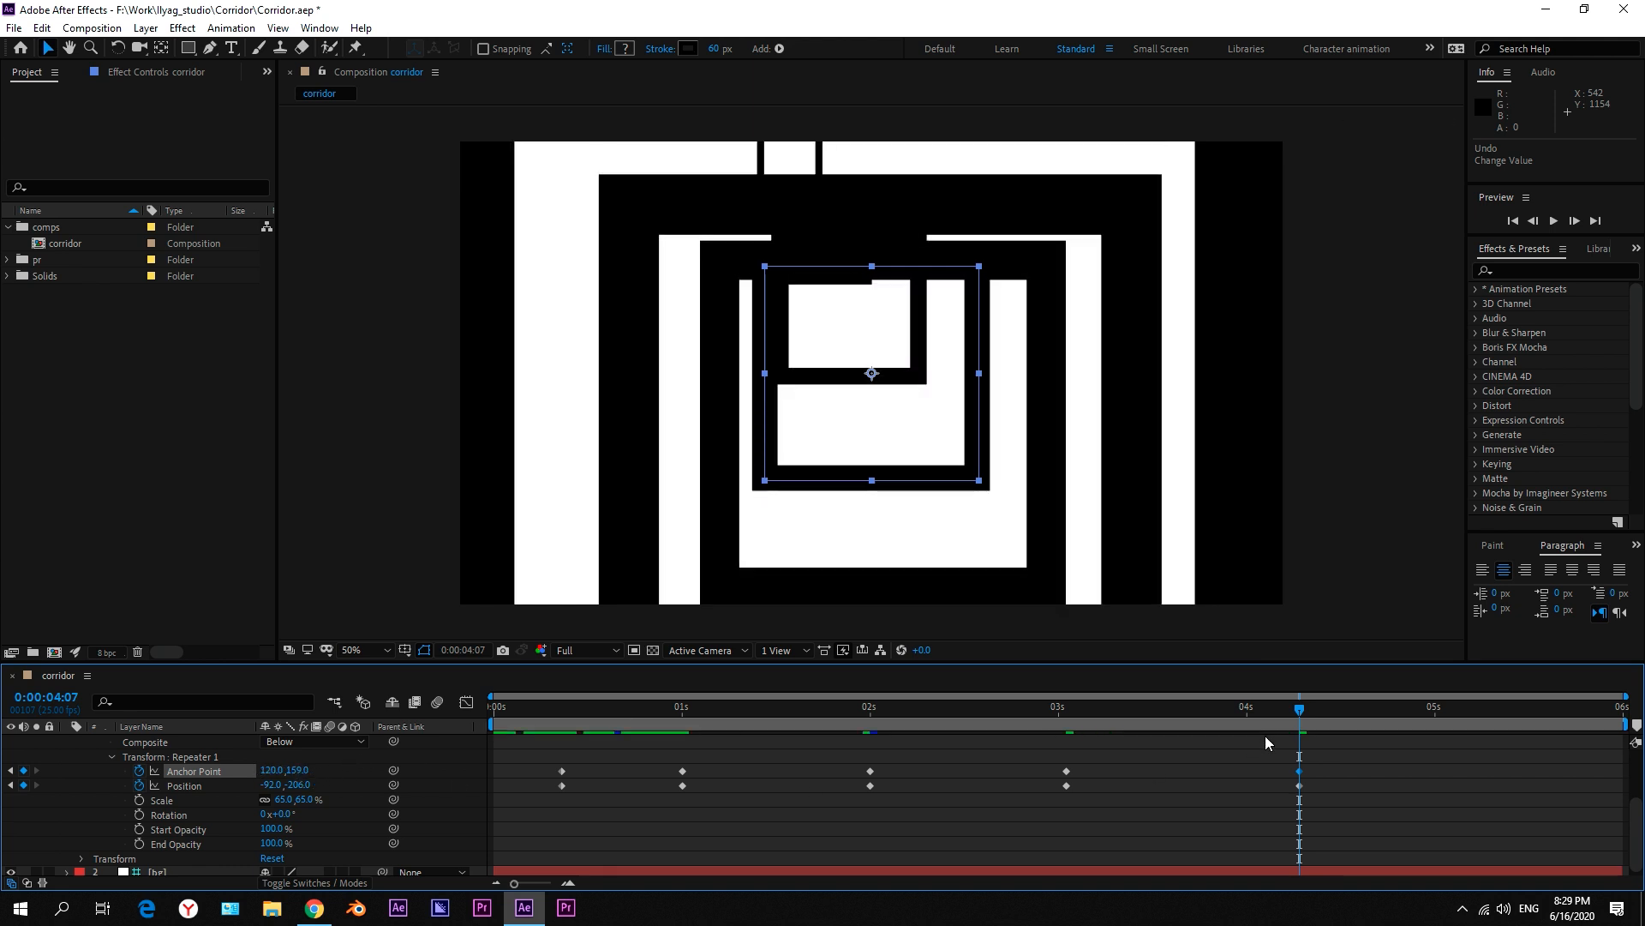
Step: Copy the first anchor point and position keyframes and paste them at the last frame, 0:00:05:24
drag(1294, 712, 1517, 755)
drag(1633, 742, 1639, 742)
drag(604, 755, 553, 797)
key(ctrl+c)
key(ctrl+v)
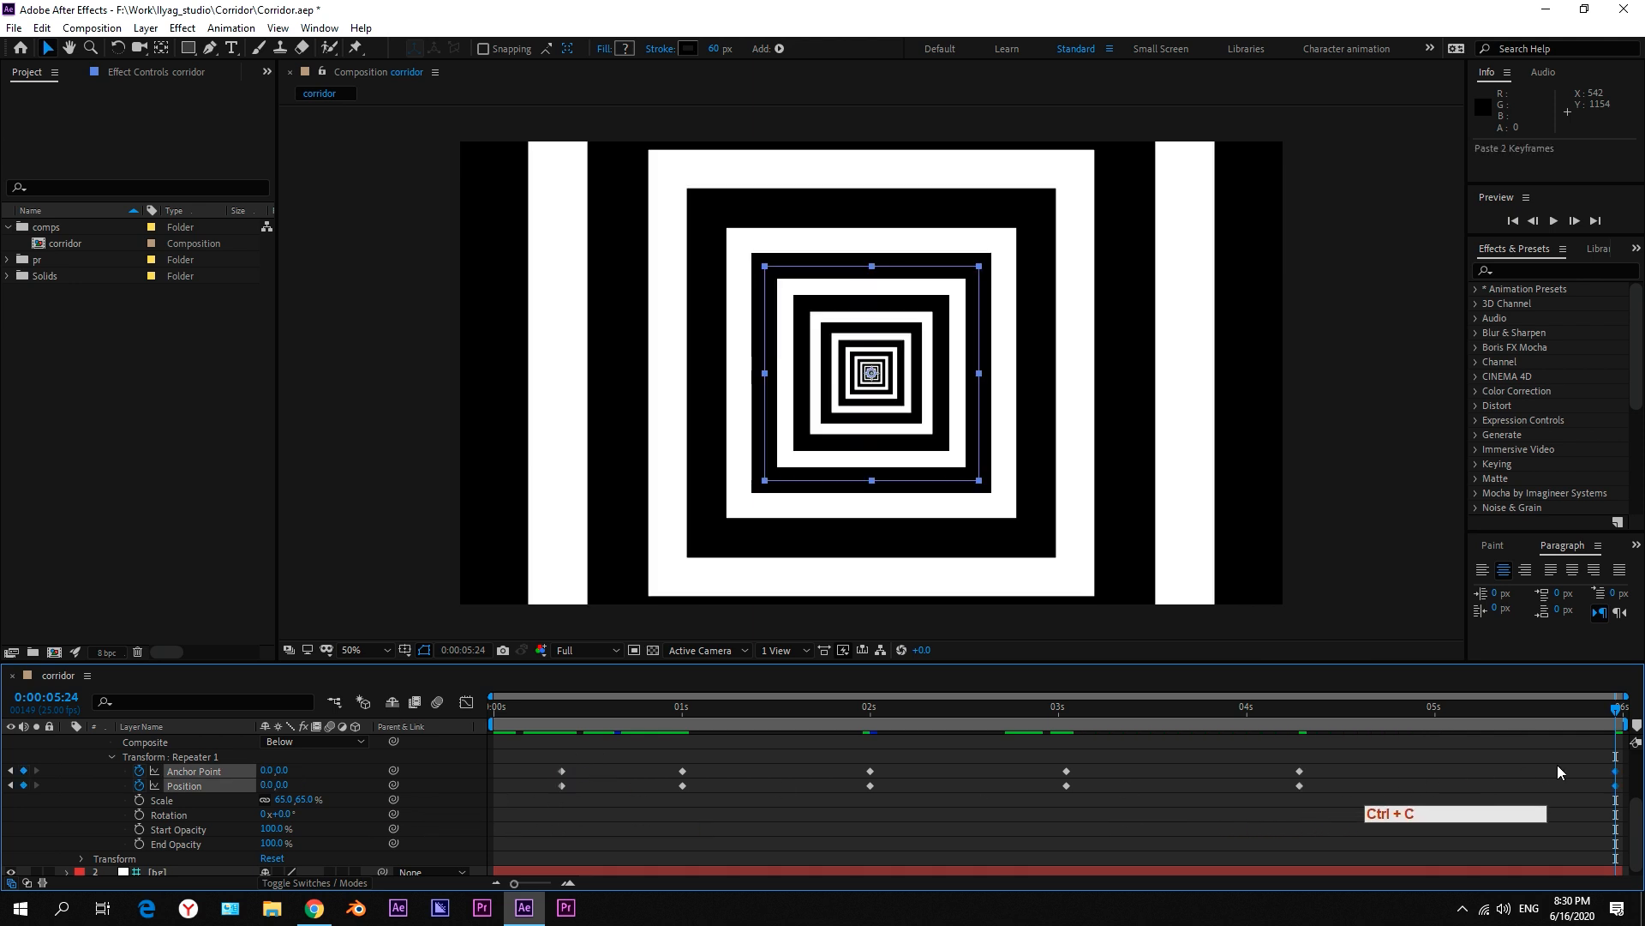
Step: Preview the bending corridor, and move the first anchor point and position keyframes to the start of the composition
key(space)
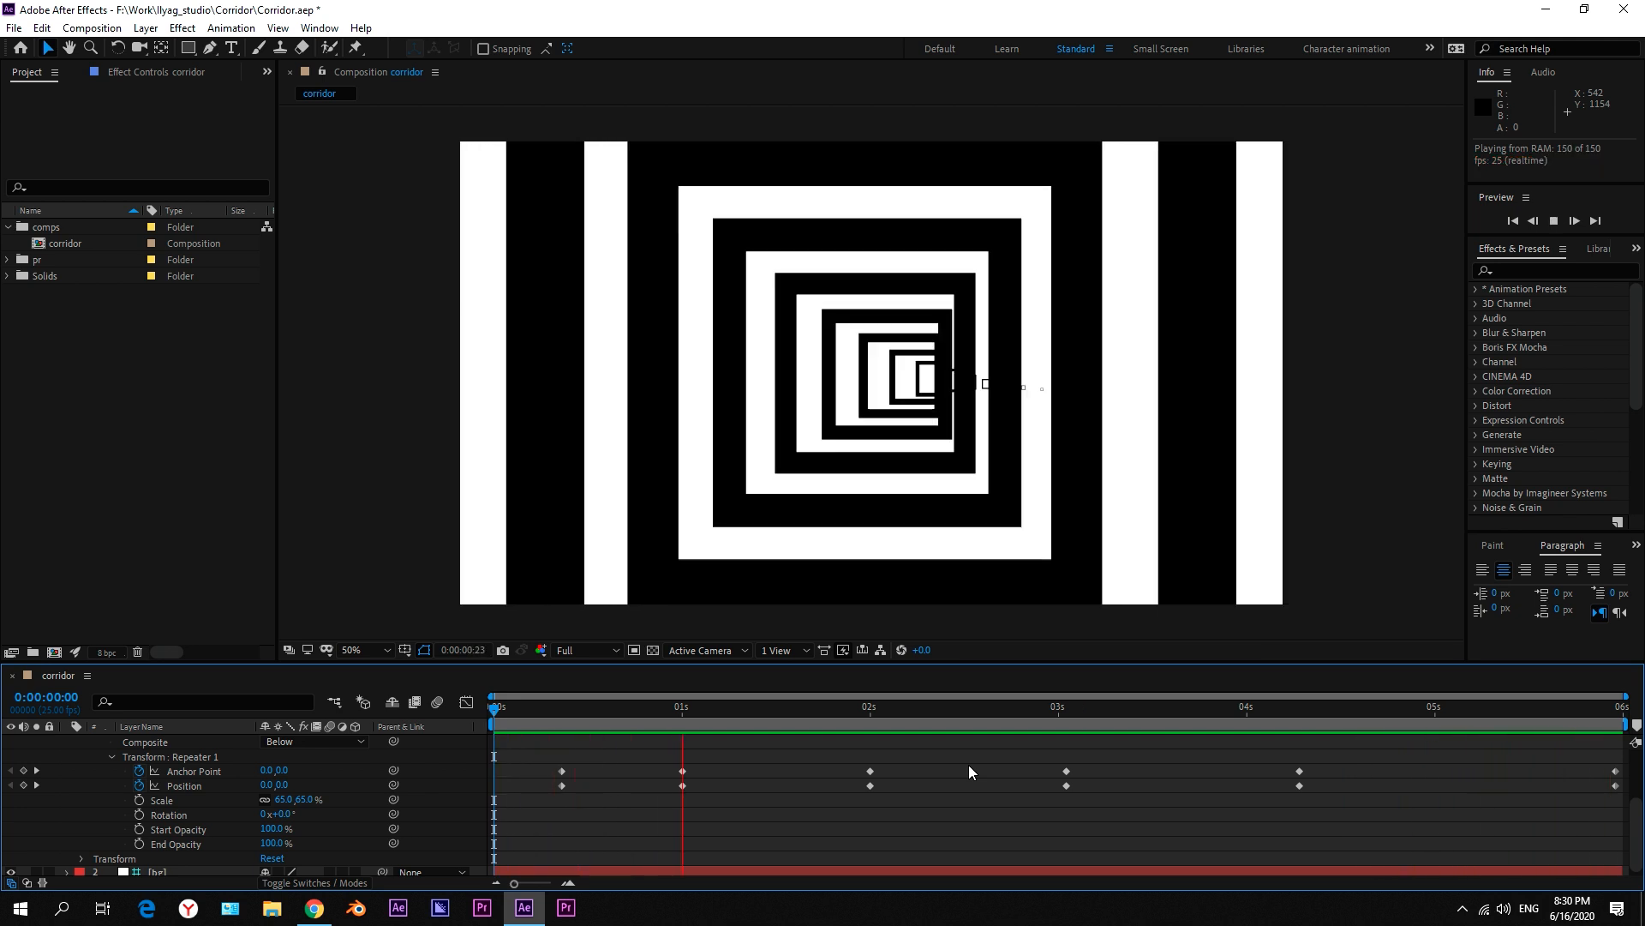
key(space)
drag(580, 751, 496, 776)
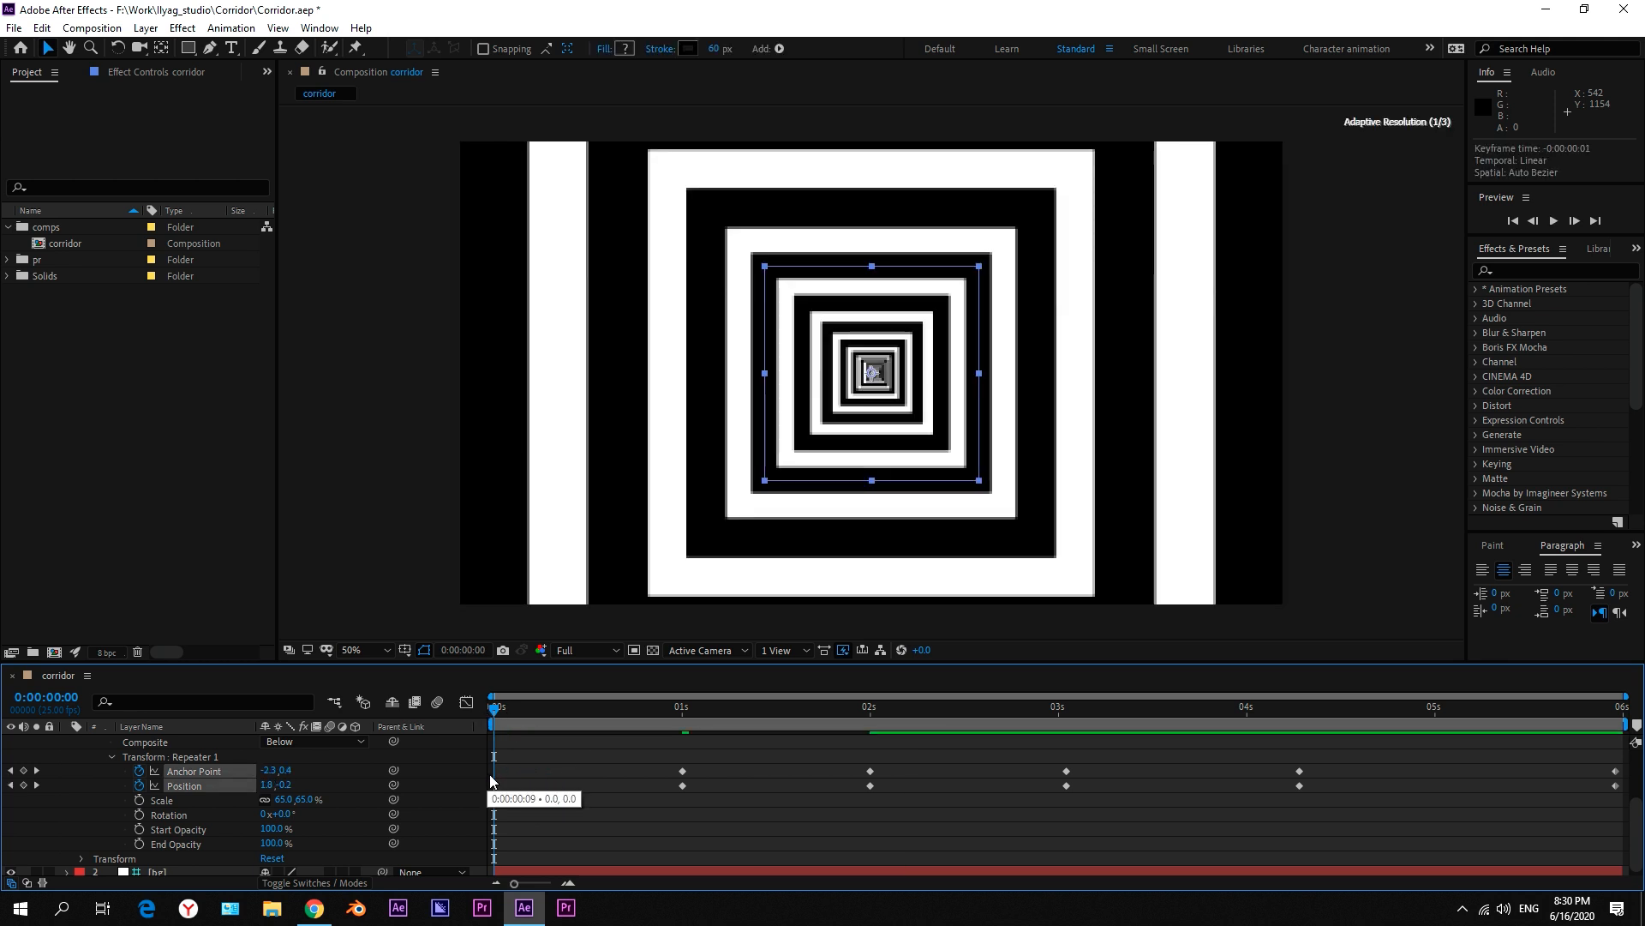
Step: Apply Easy Ease to the first anchor point and position keyframes, previewing the motion before and after
key(space)
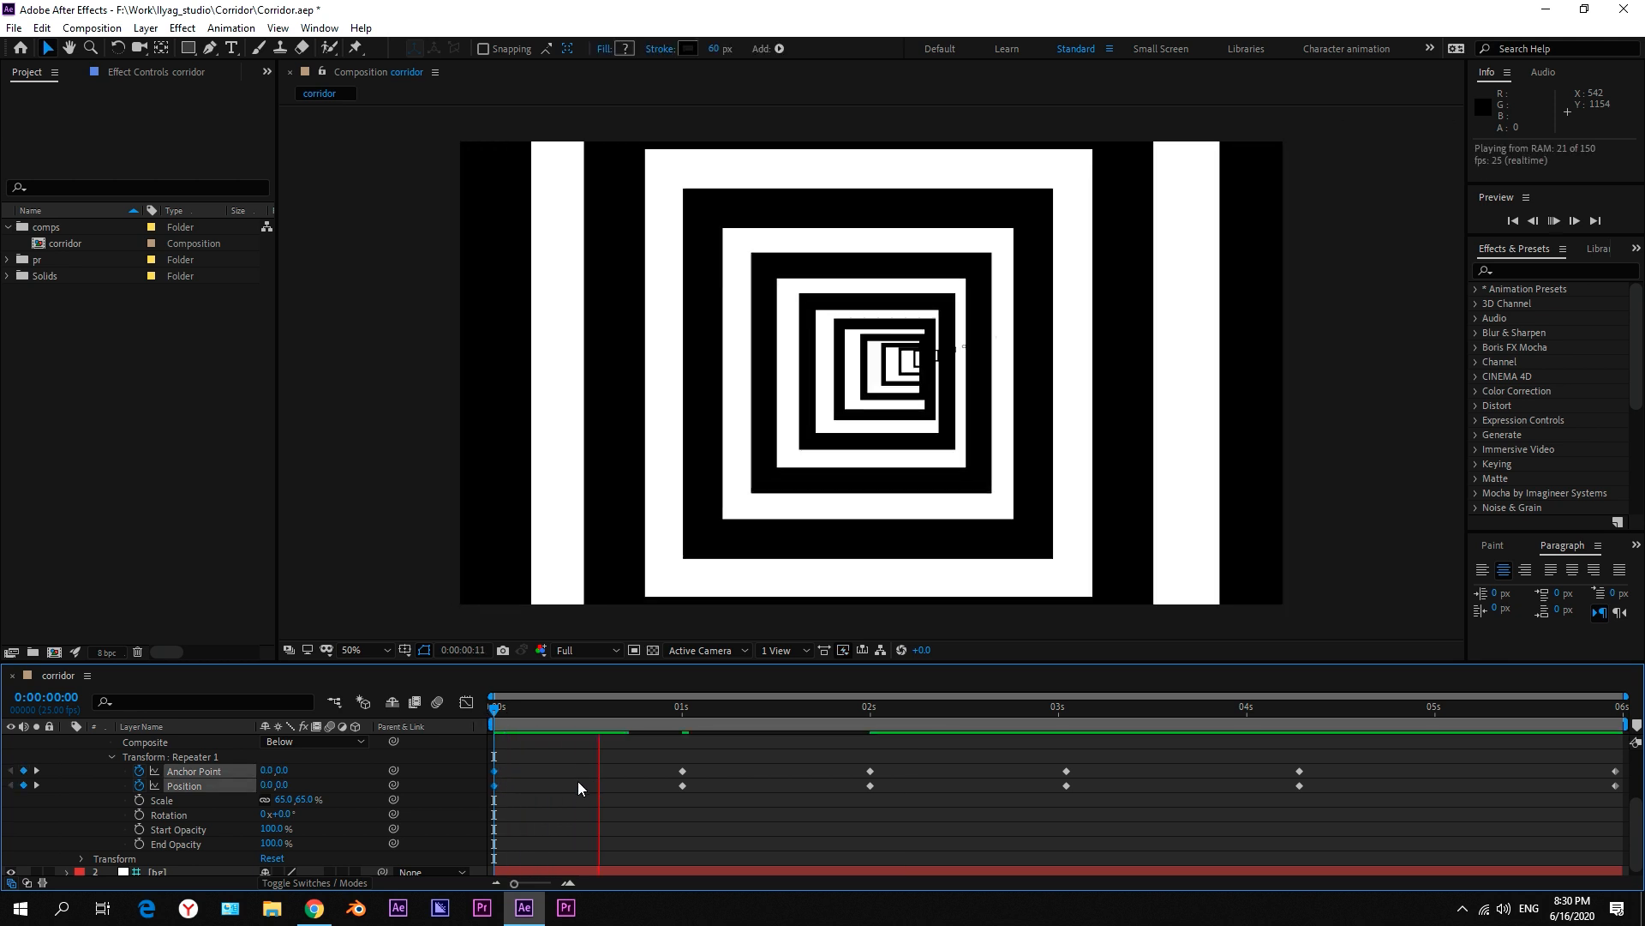
key(space)
key(F9)
key(space)
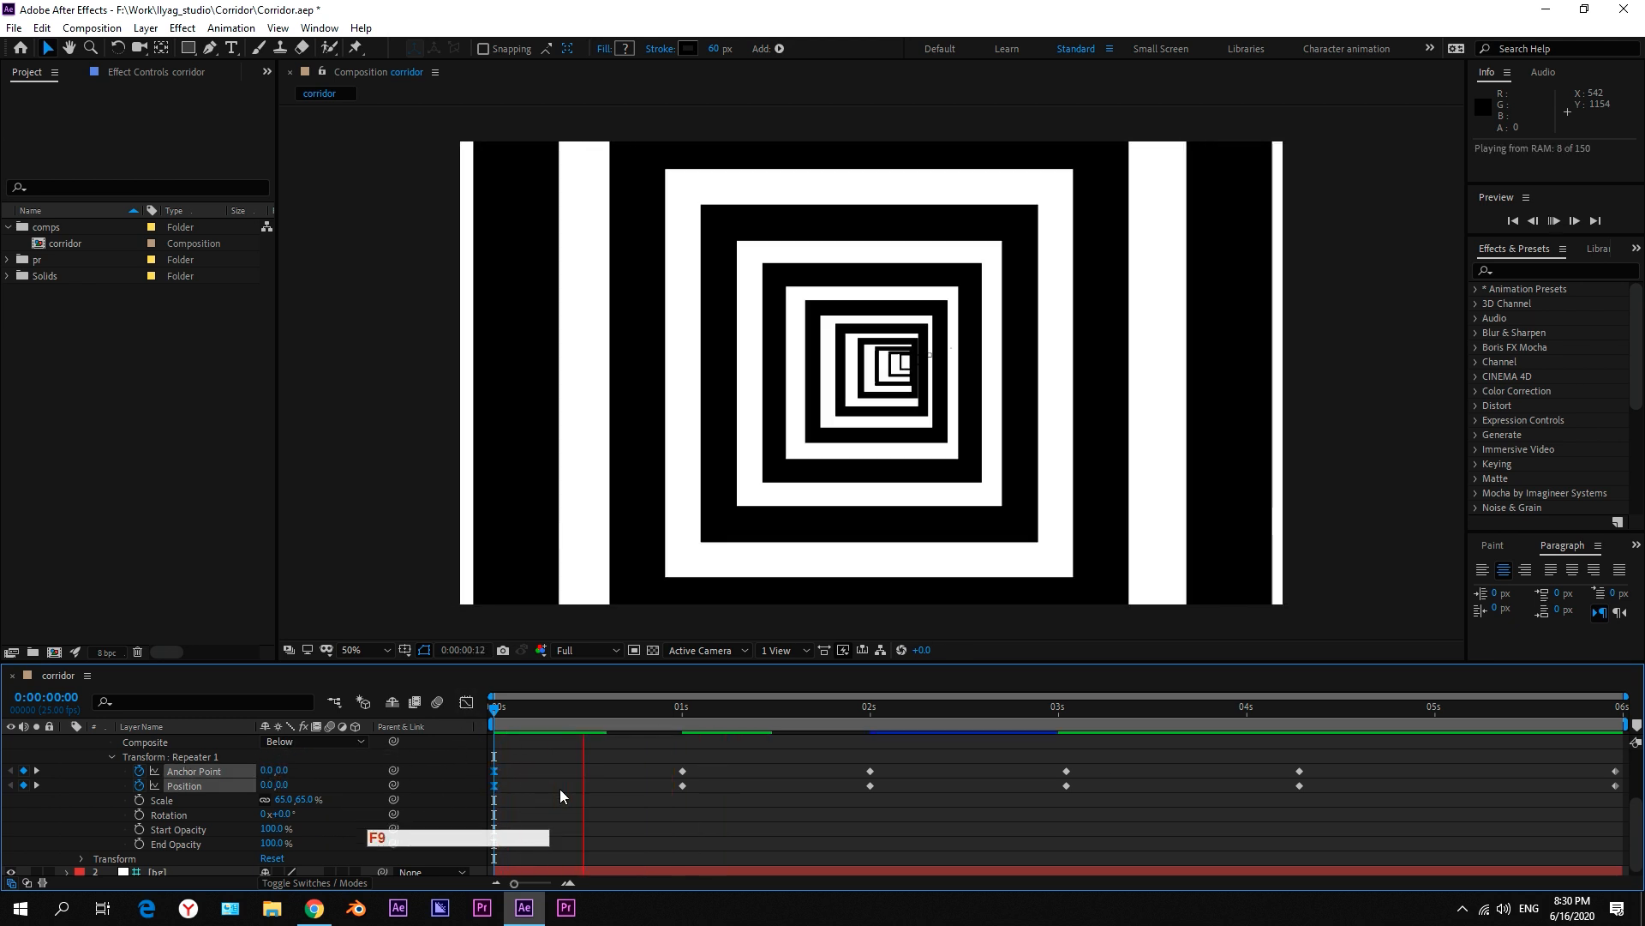
key(space)
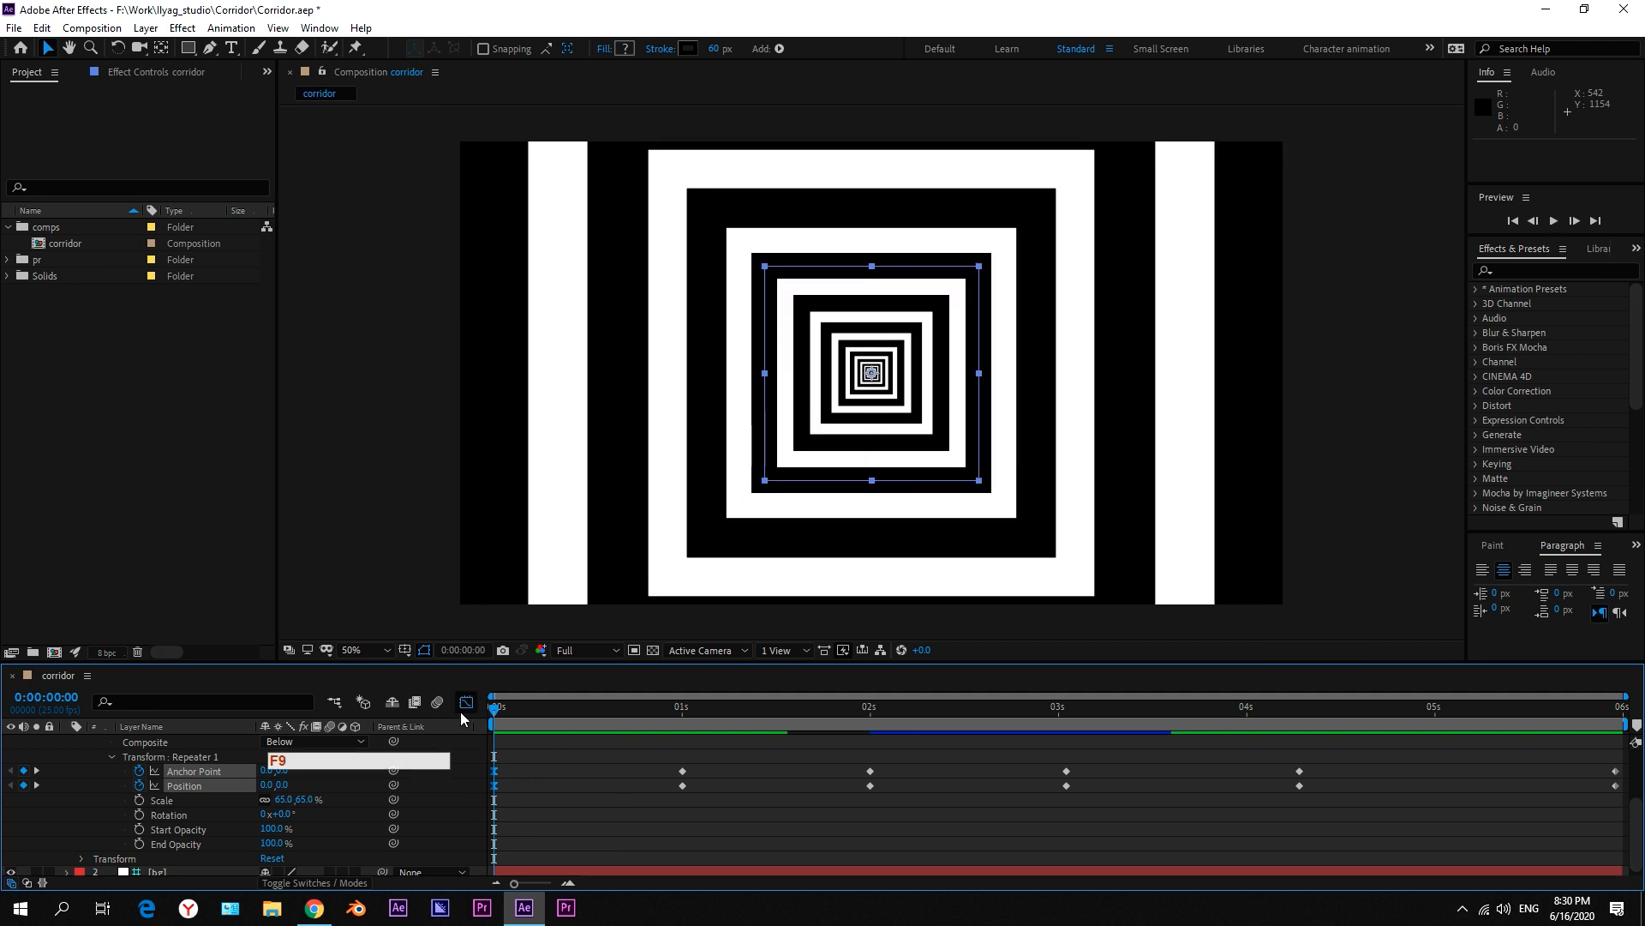
Step: Adjust the easing curve of the first anchor point and position keyframes in the graph editor and preview the animation
click(466, 702)
drag(526, 840, 554, 838)
click(466, 702)
key(space)
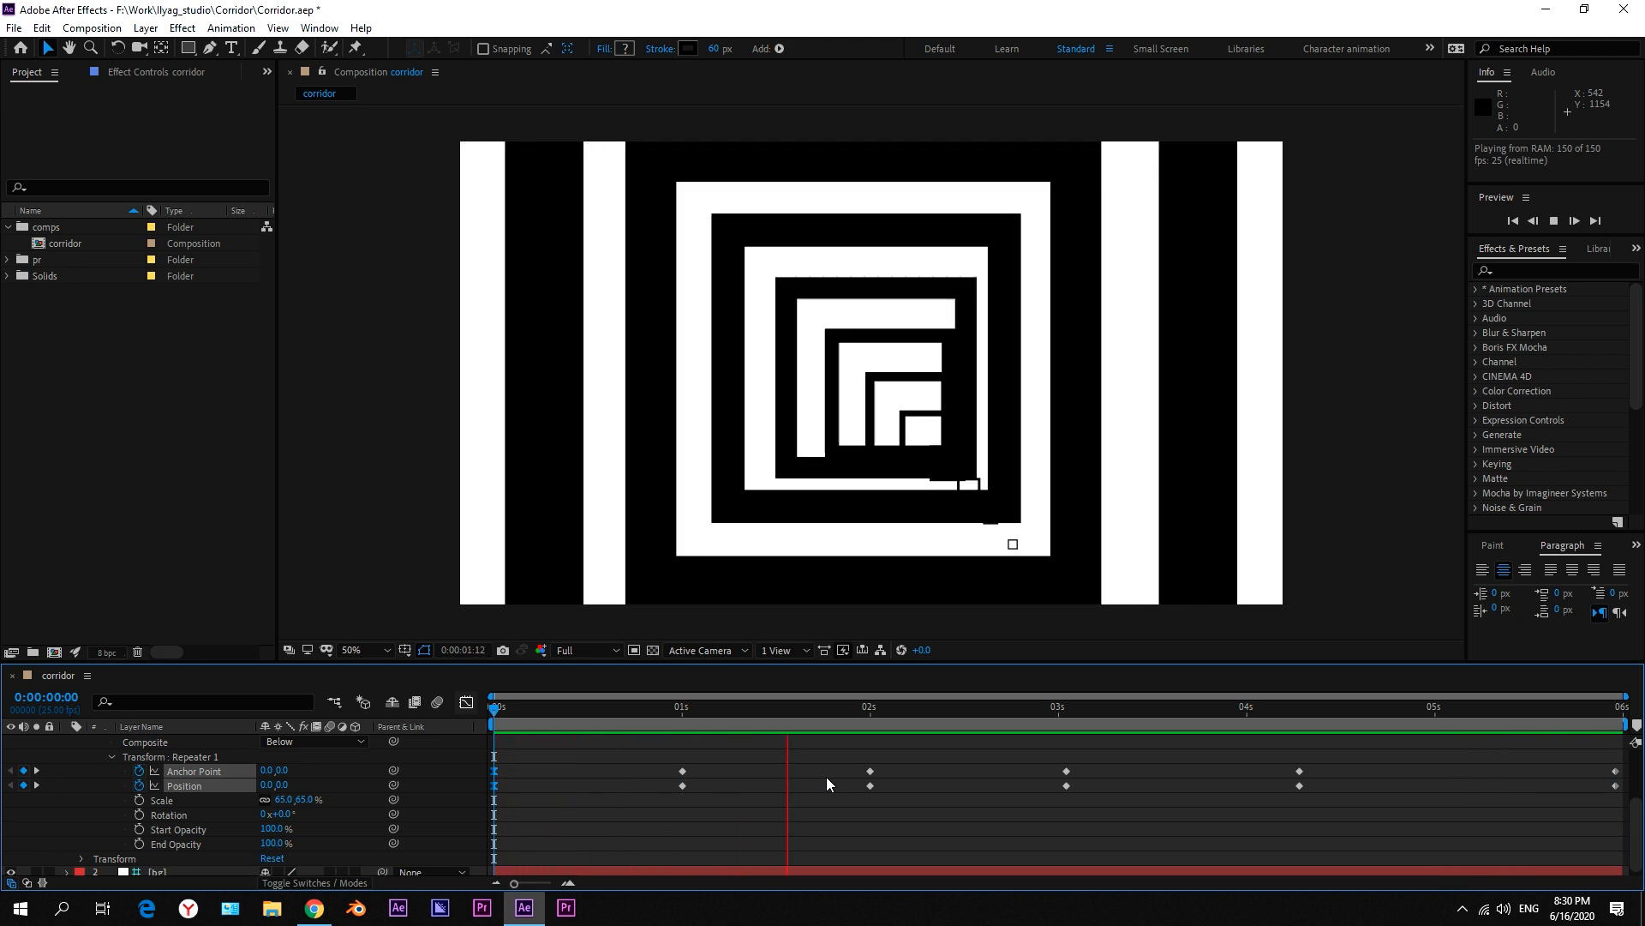
key(space)
click(1202, 751)
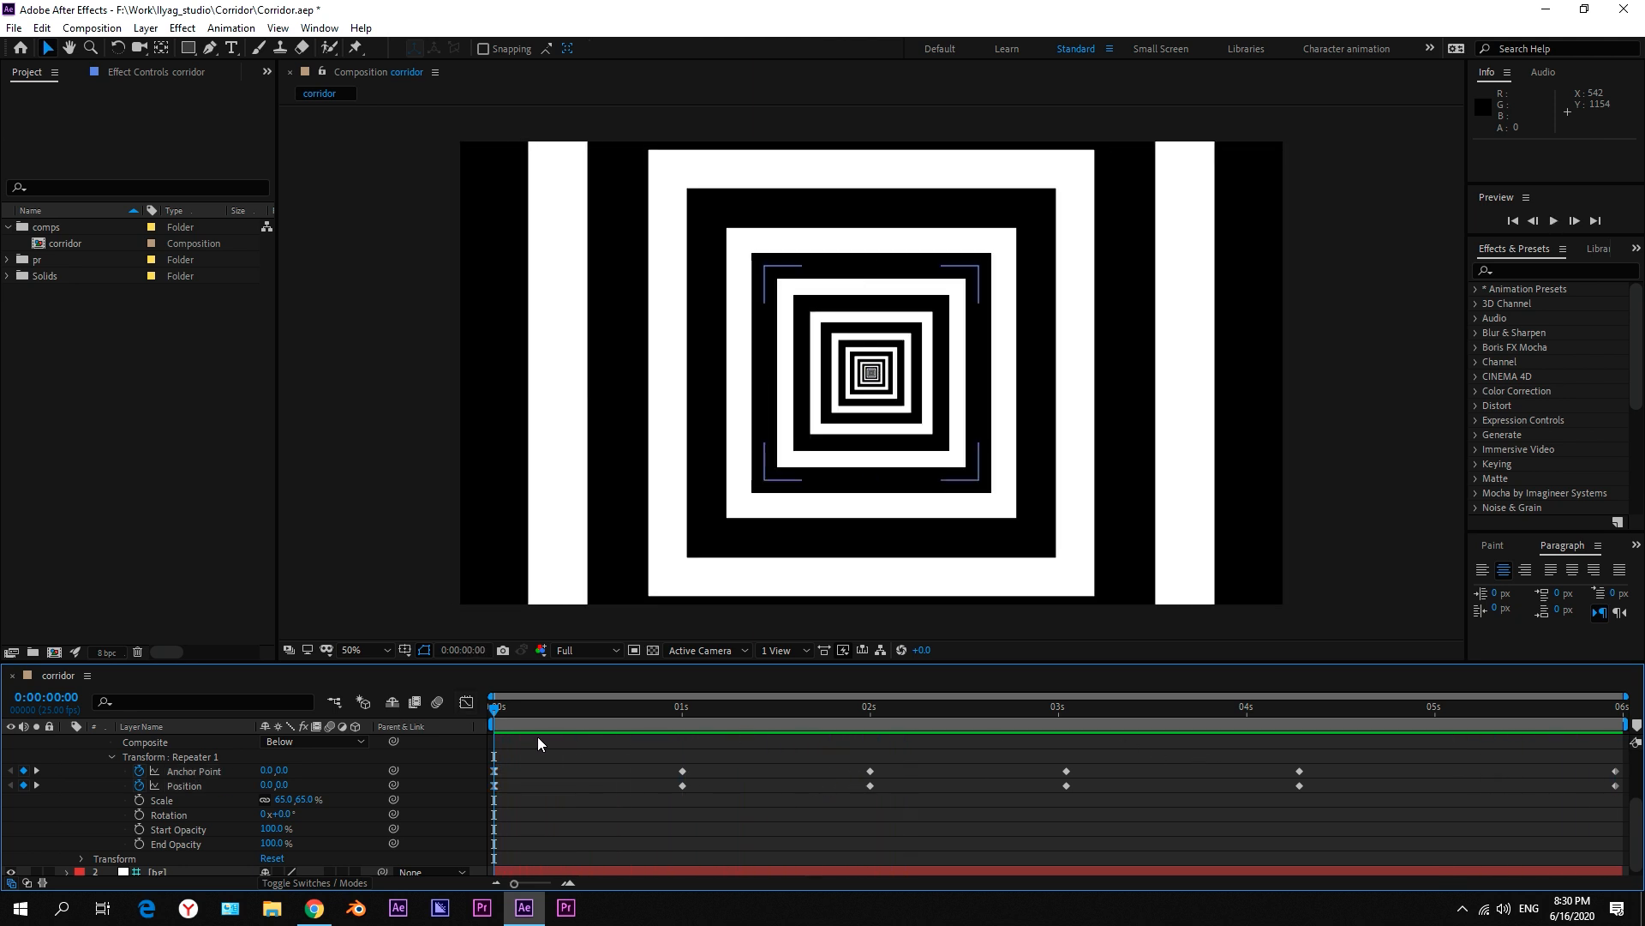
Step: Collapse the Repeater's properties and add a Rectangle path and a Fill to the corridor layer's contents
drag(518, 706, 892, 711)
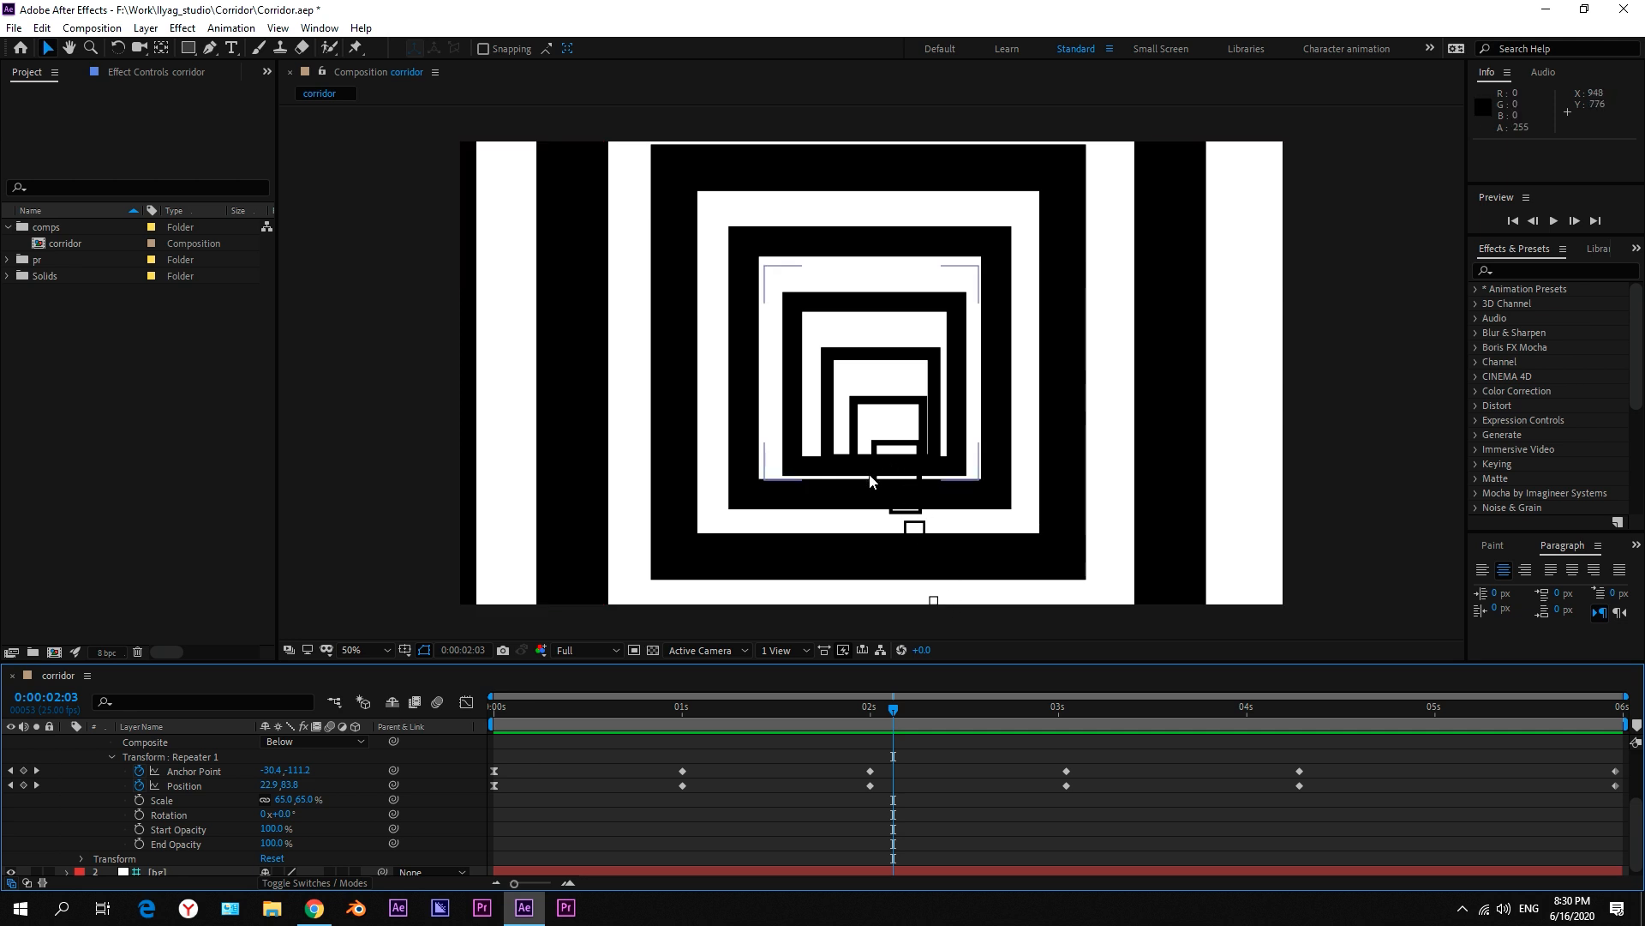
scroll(81, 809, up, 3)
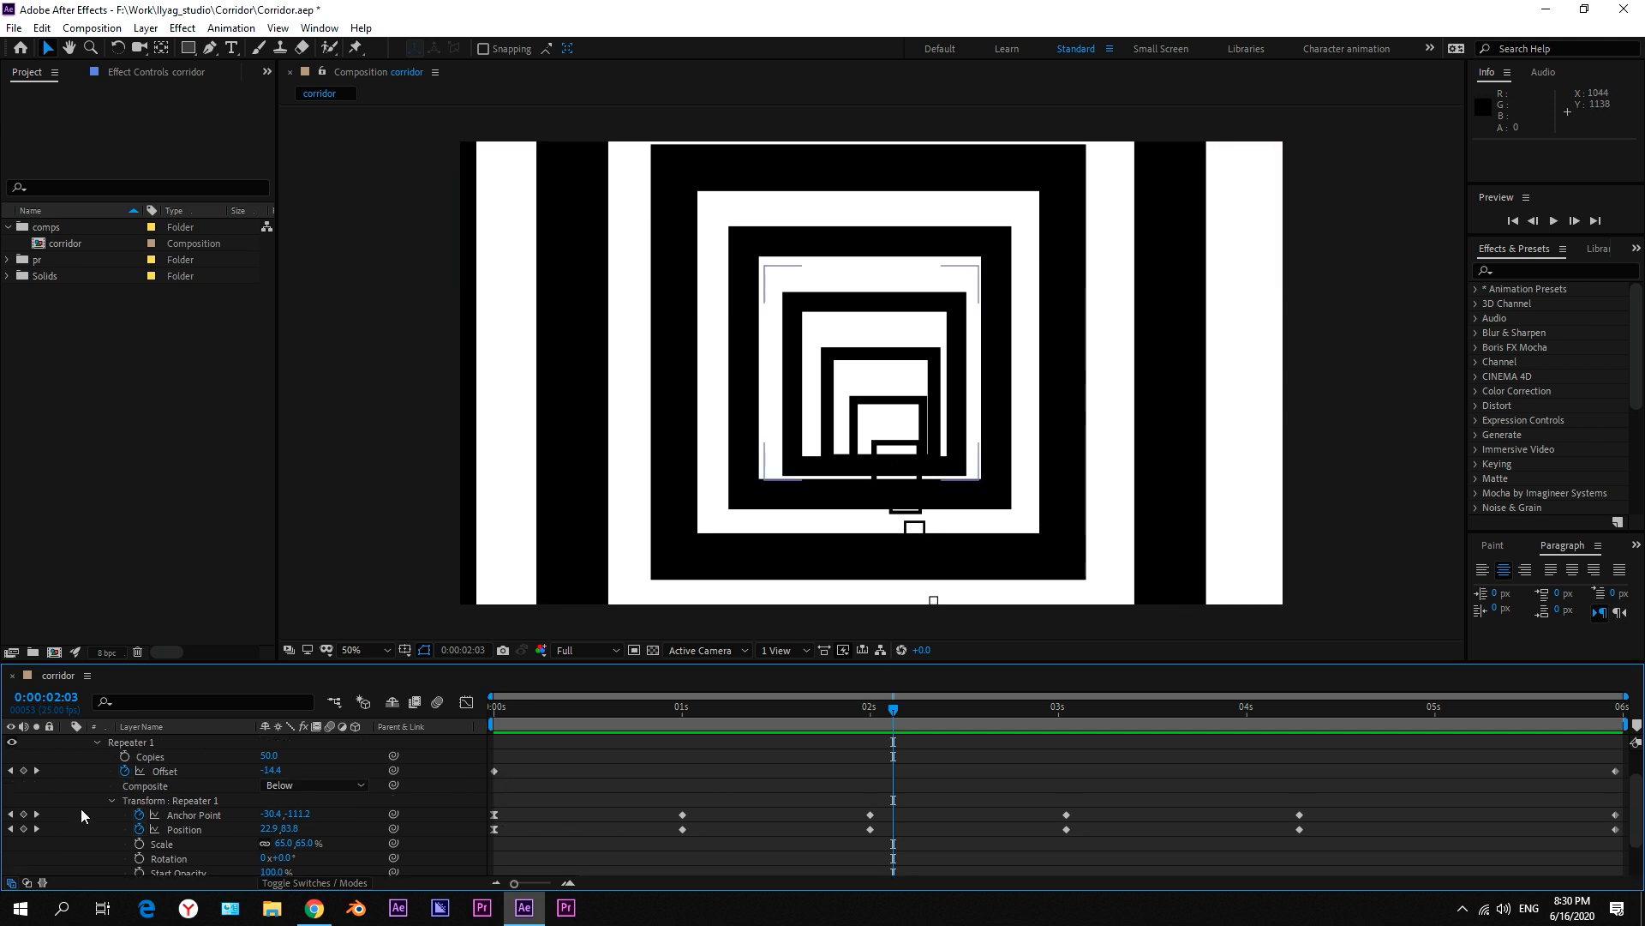
click(96, 786)
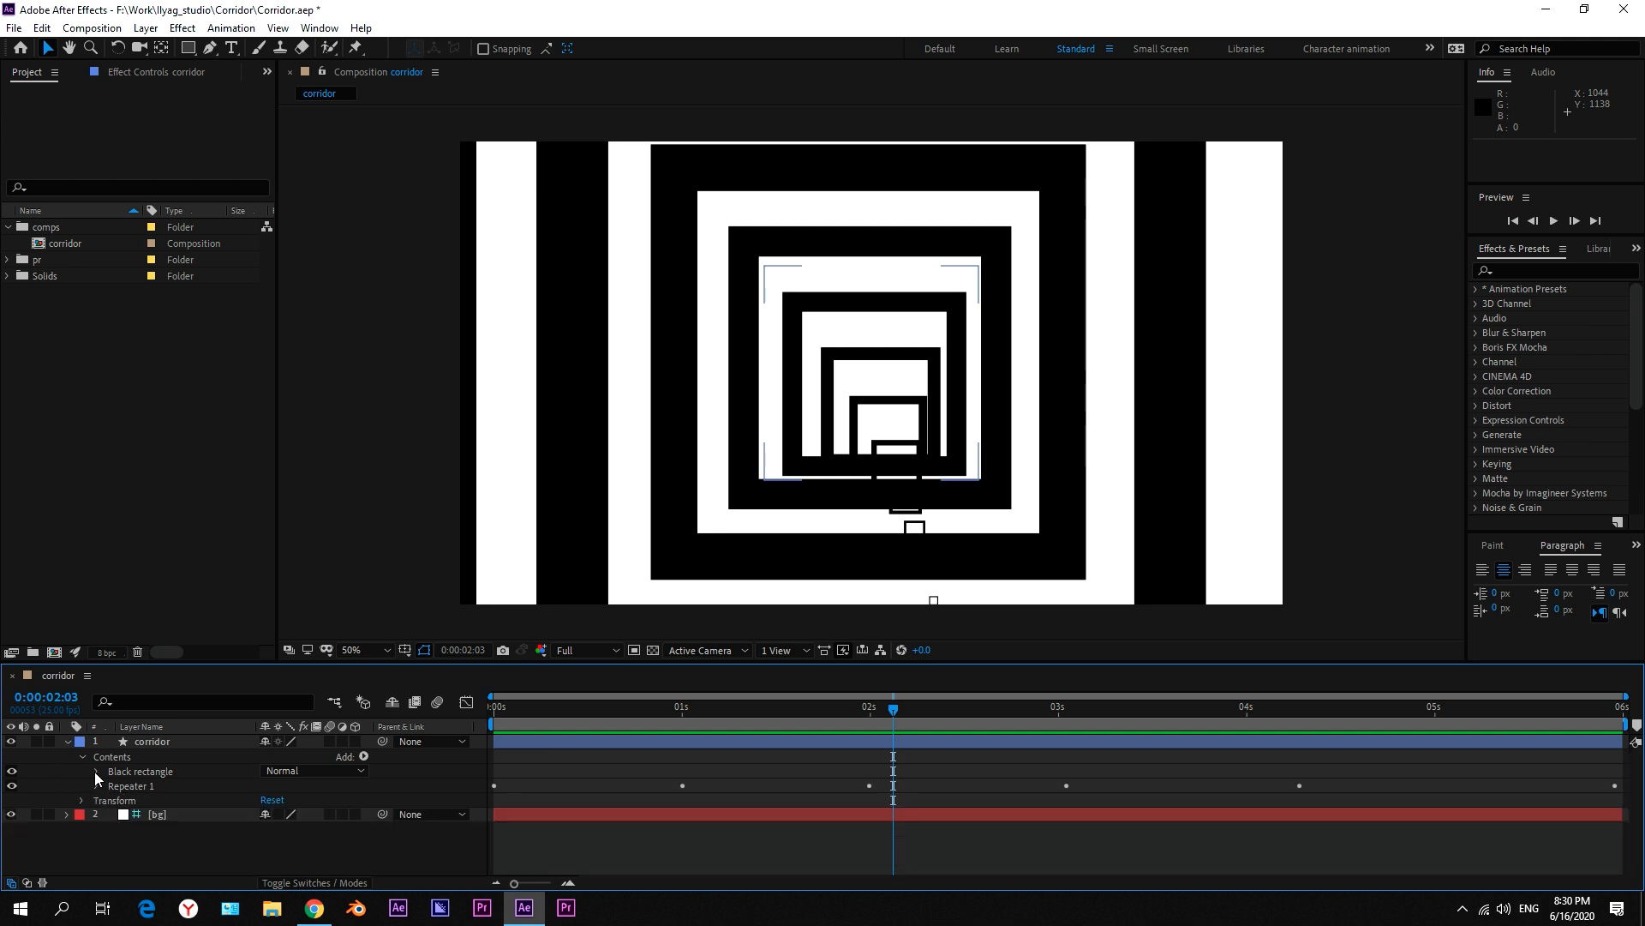
click(144, 742)
click(364, 757)
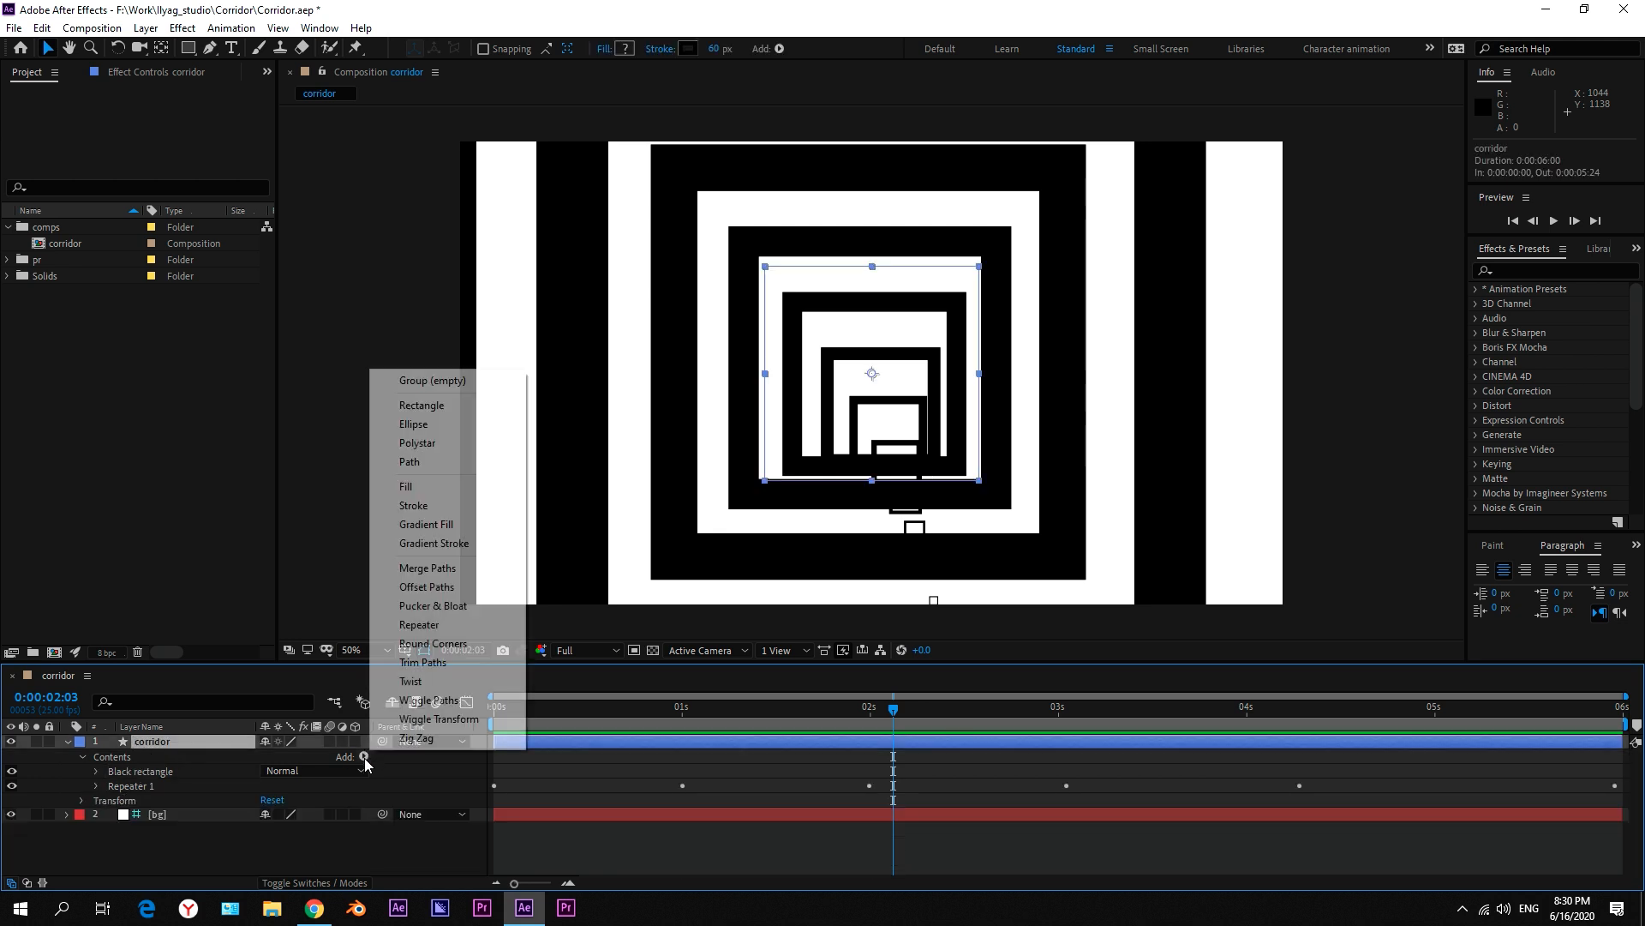
click(447, 411)
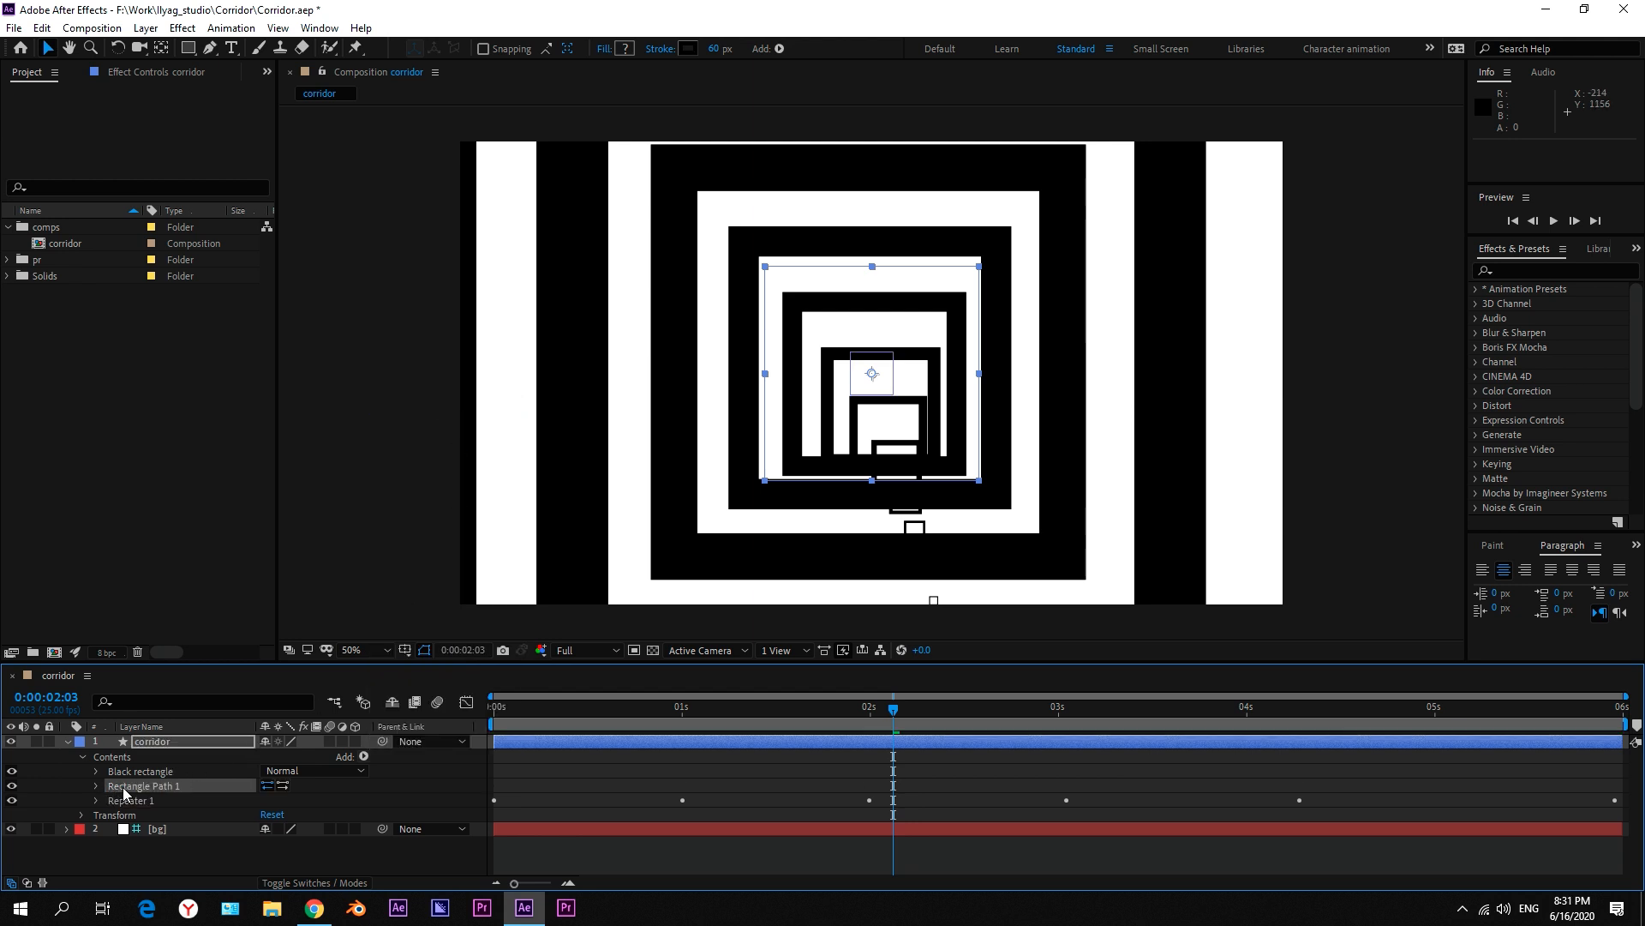
click(363, 757)
click(441, 485)
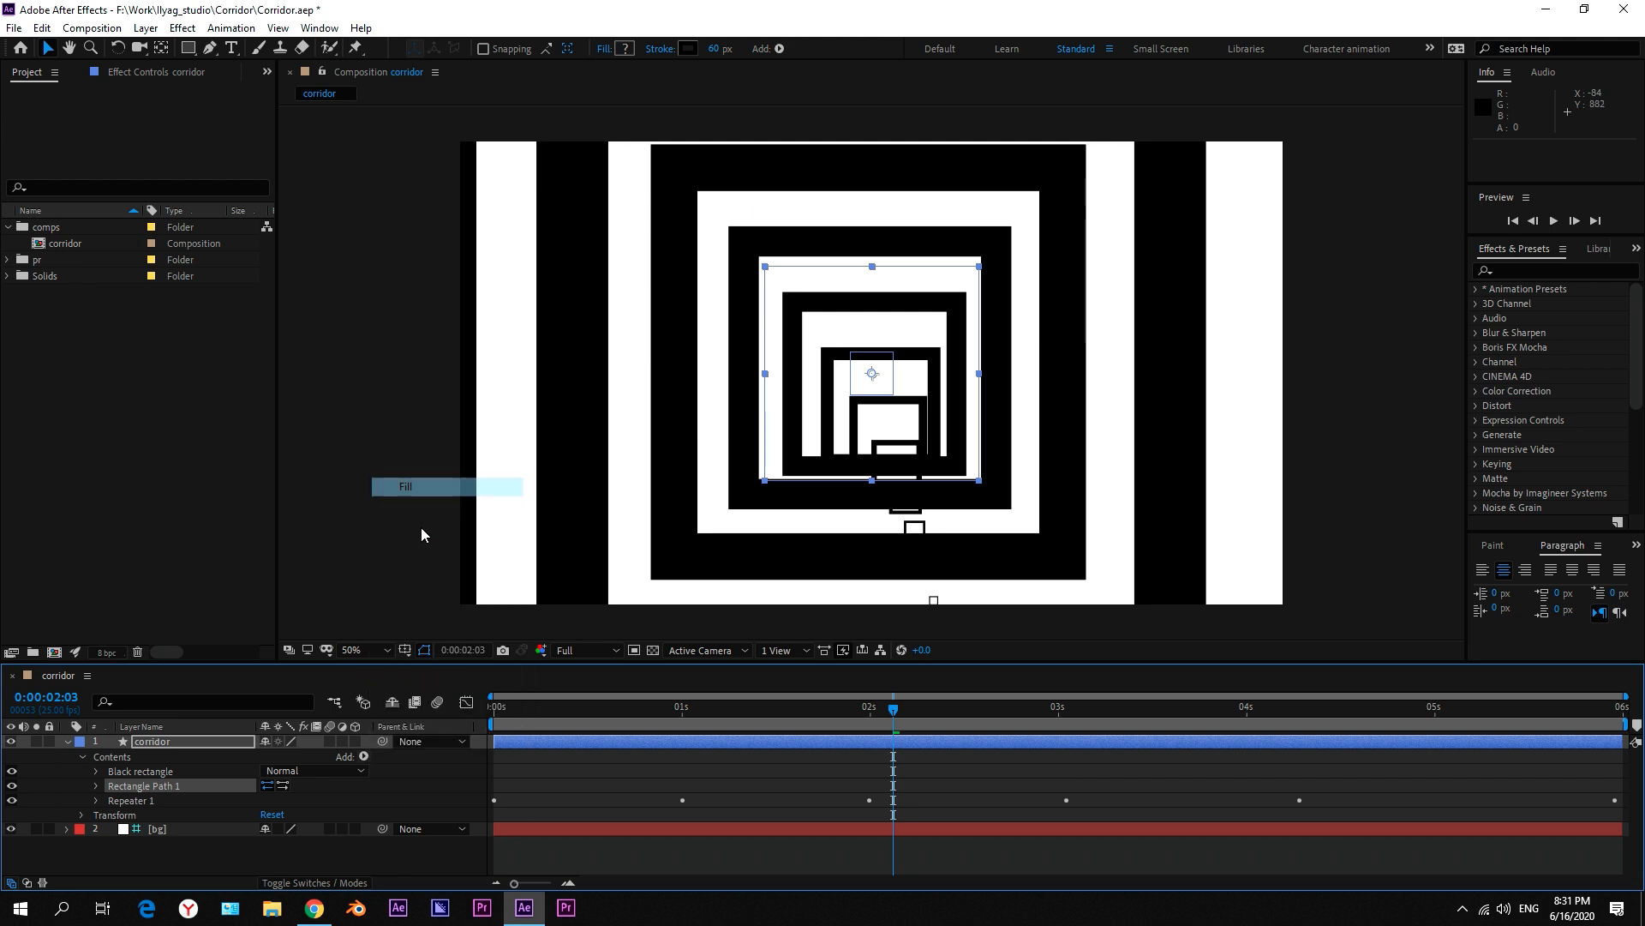
Step: Group the new Rectangle Path and Fill above the Repeater, and rename the group White rectangle
drag(131, 820, 142, 802)
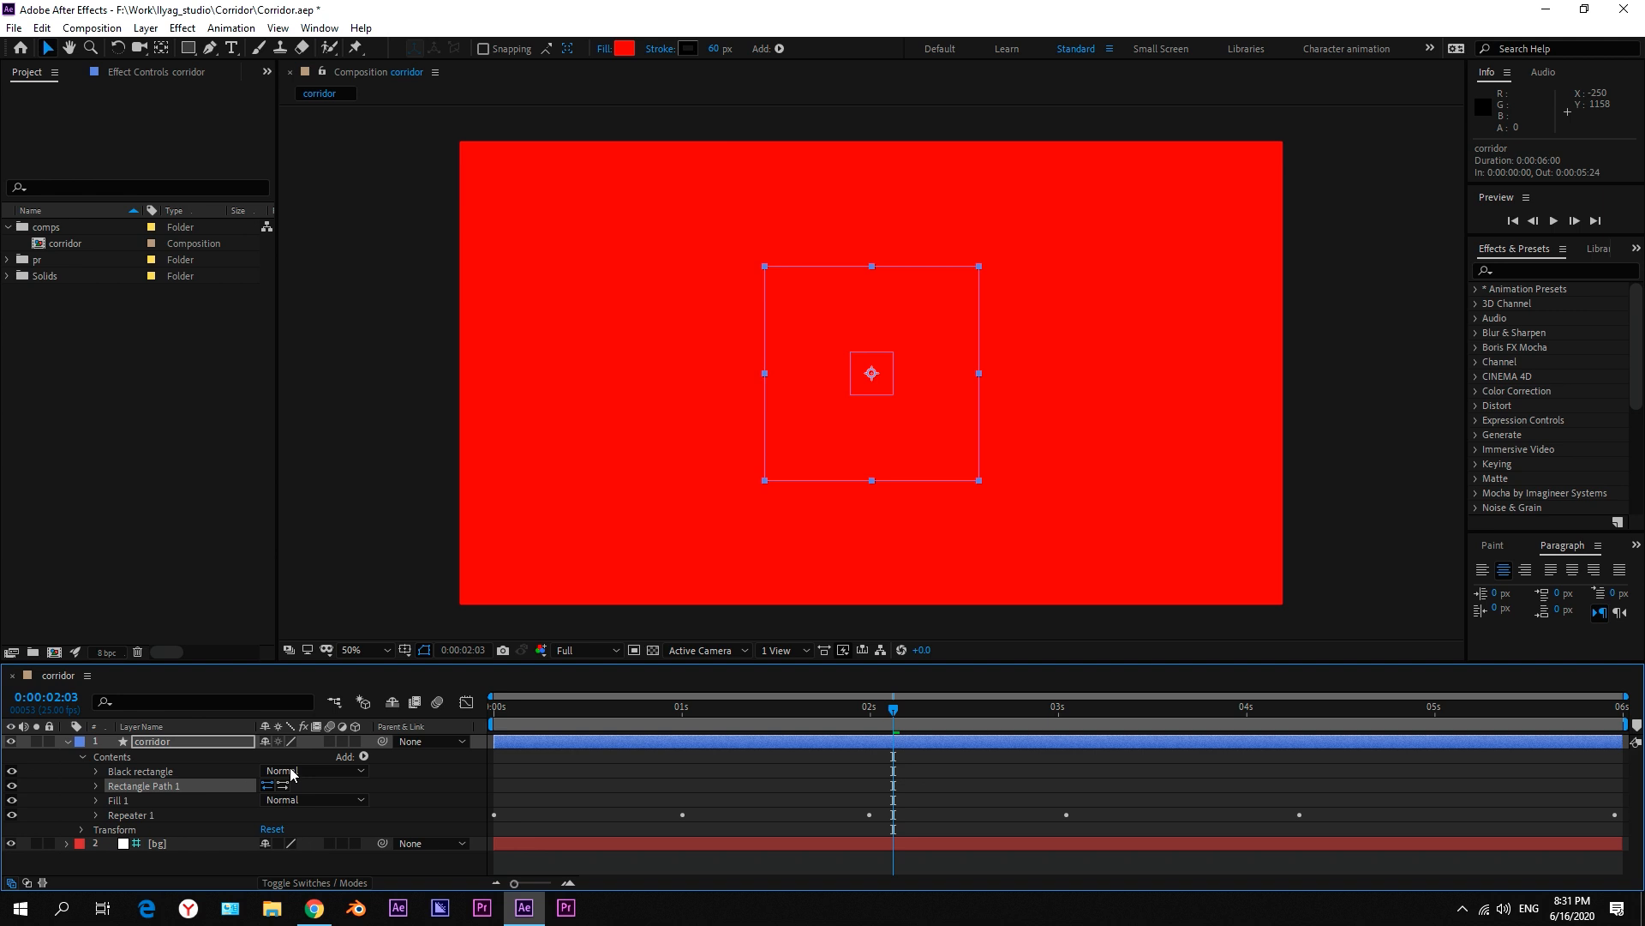
click(363, 756)
click(441, 377)
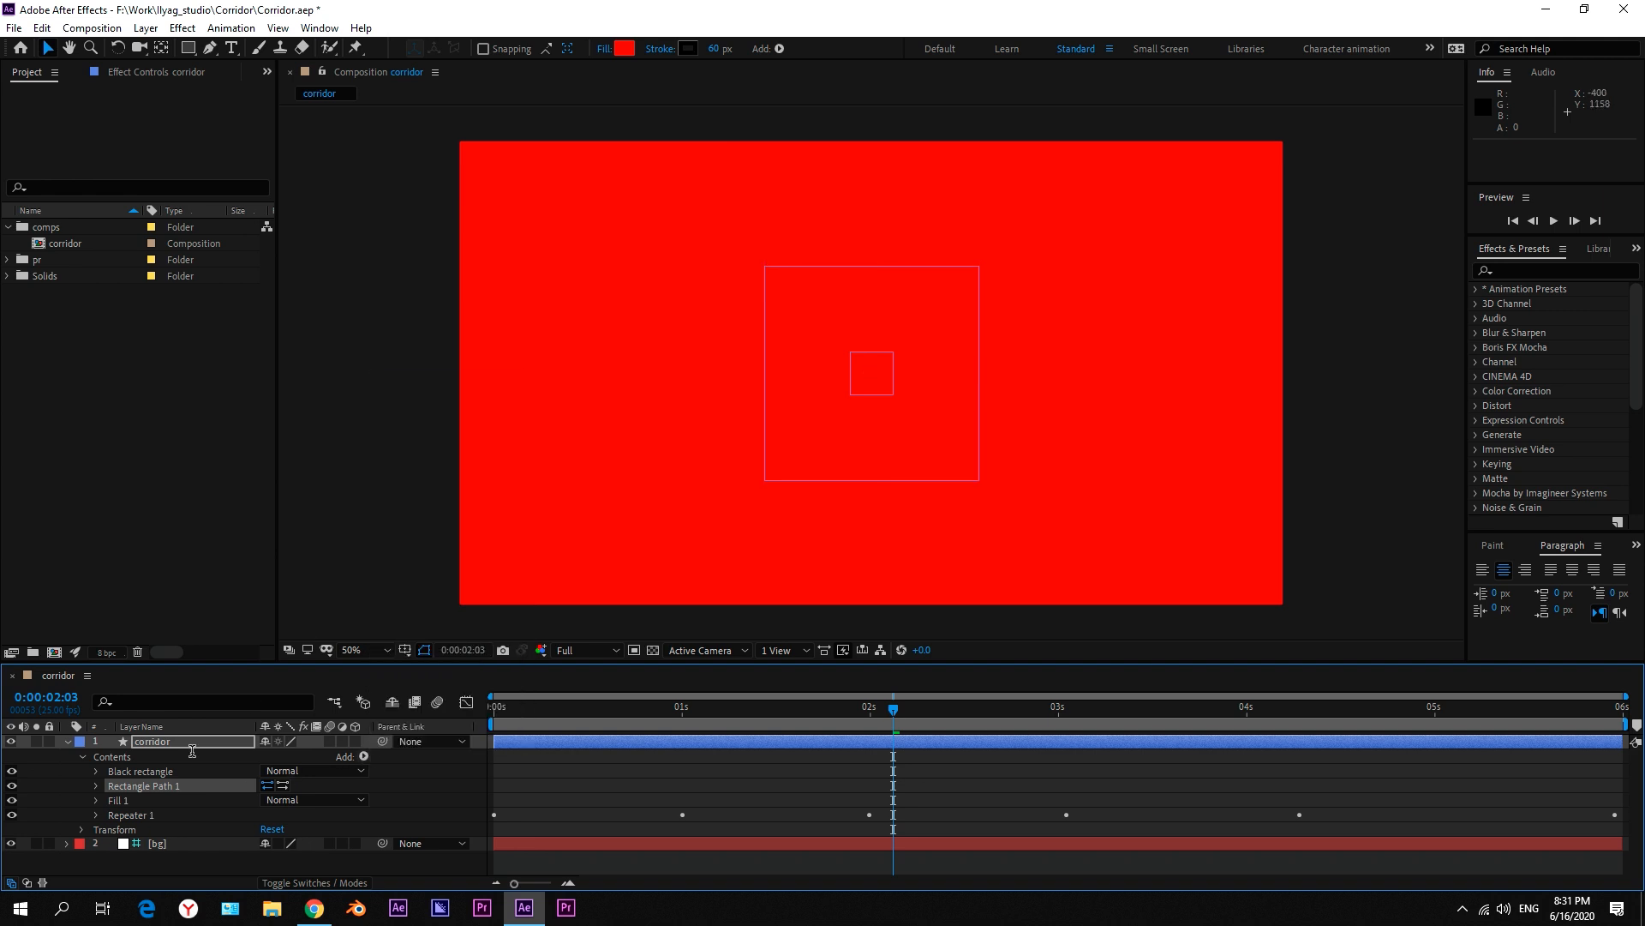
mouse_move(139, 803)
mouse_down()
mouse_move(135, 782)
mouse_move(131, 806)
mouse_up()
click(137, 799)
shift+click(131, 815)
click(127, 786)
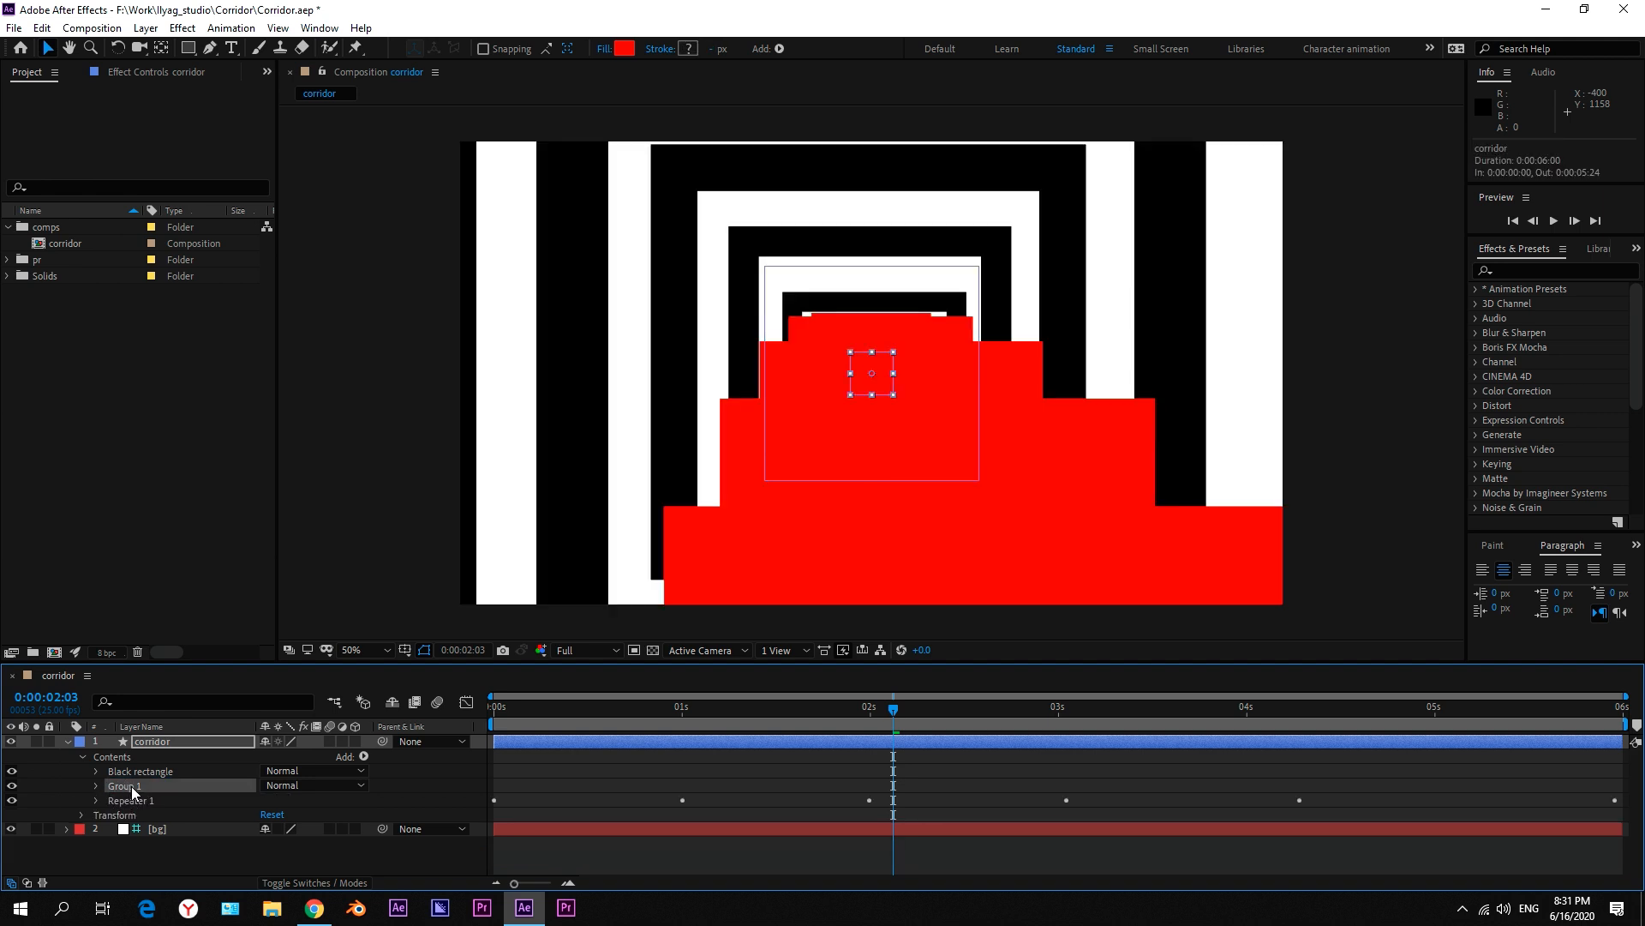
key(Return)
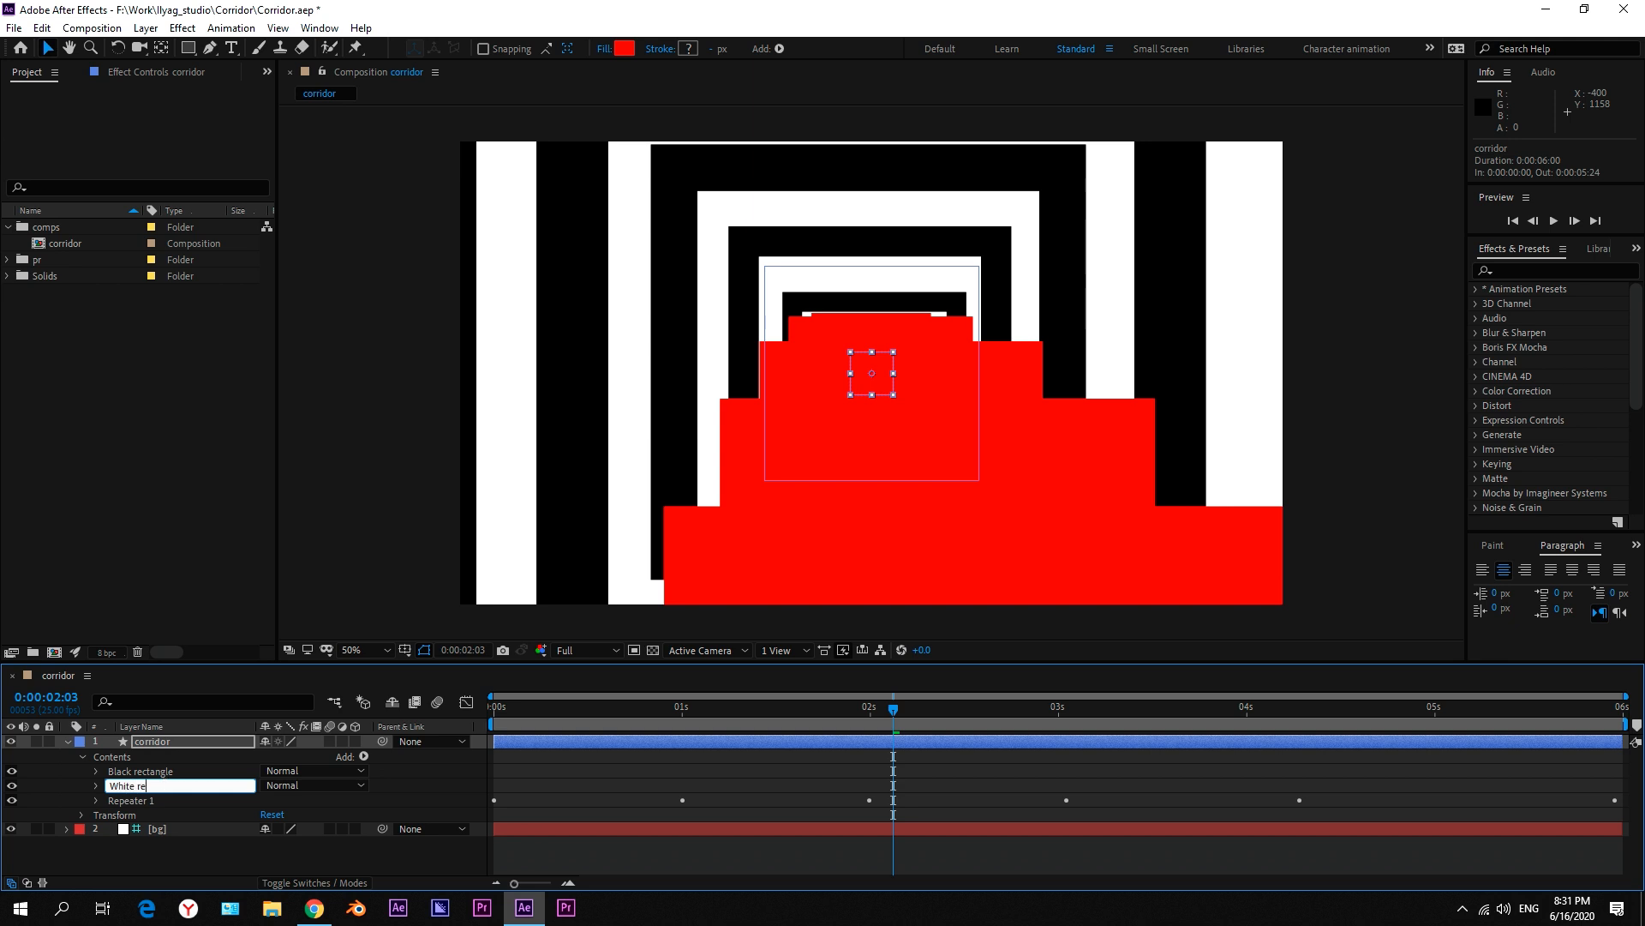
key(Return)
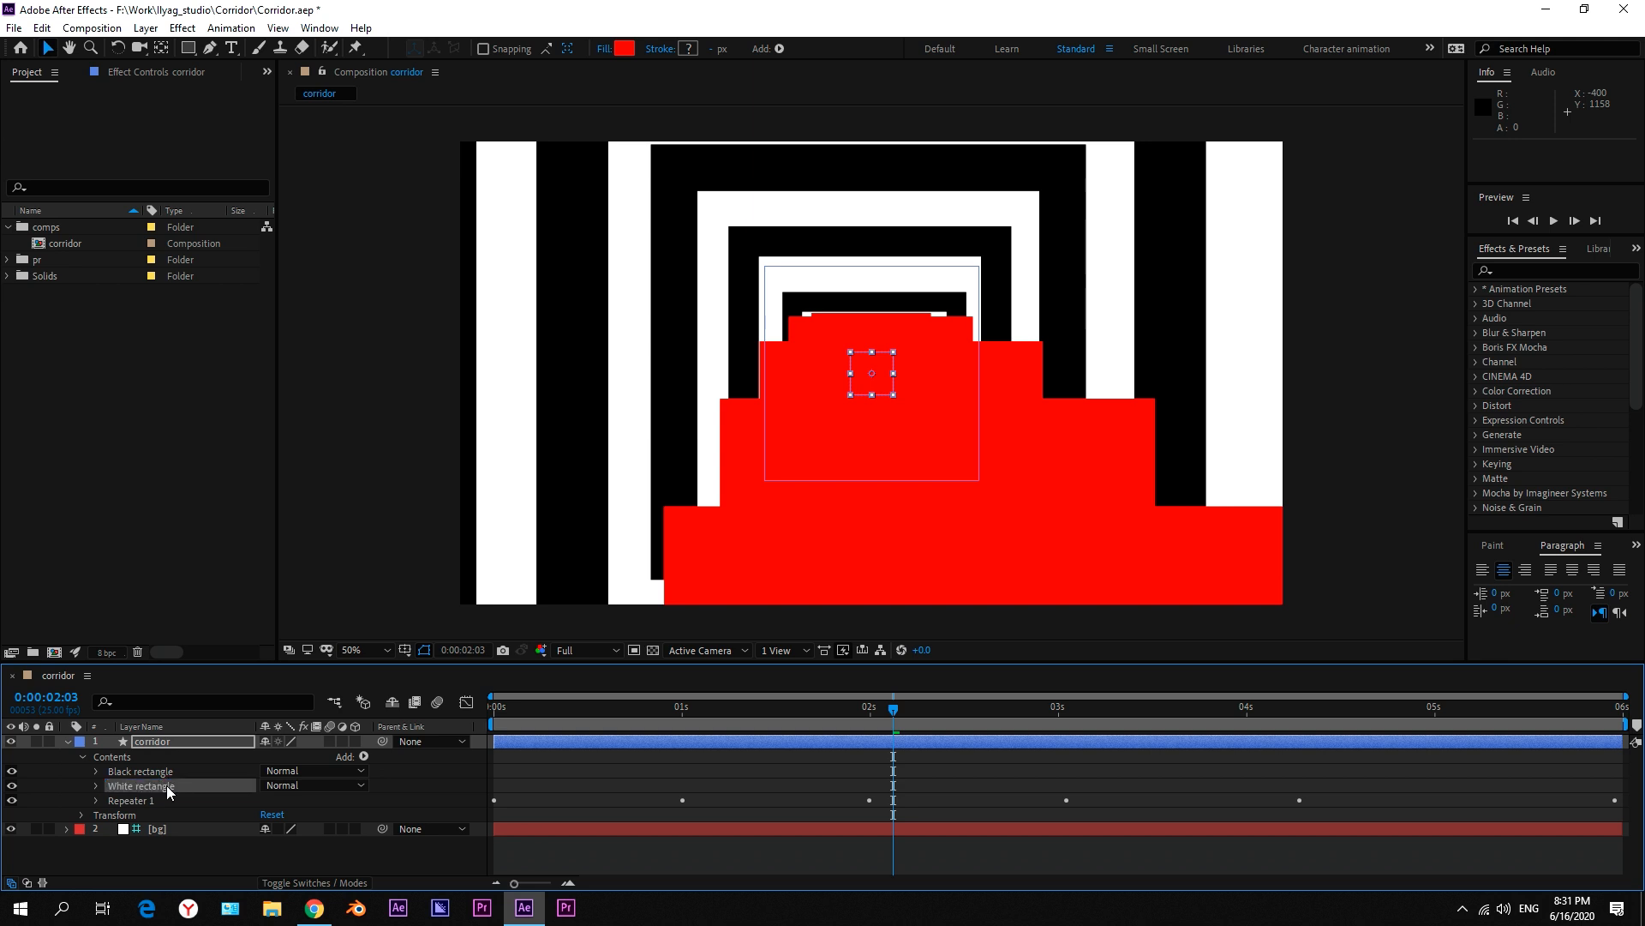
Step: Change the fill color of the White rectangle group to white
click(96, 785)
click(147, 800)
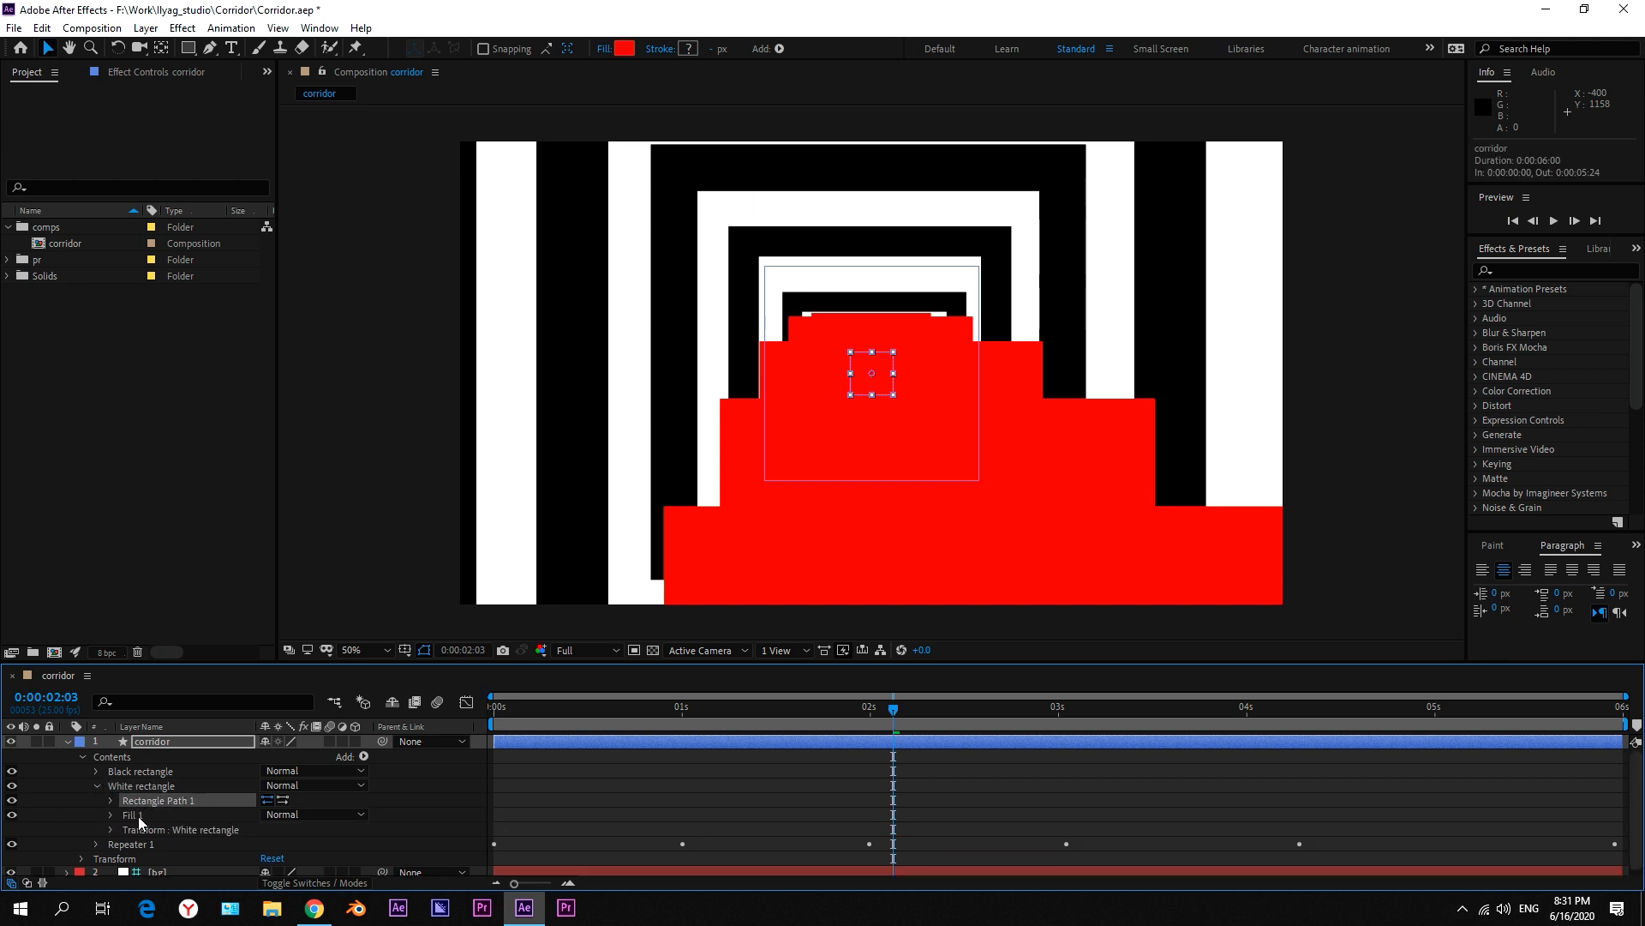
click(137, 815)
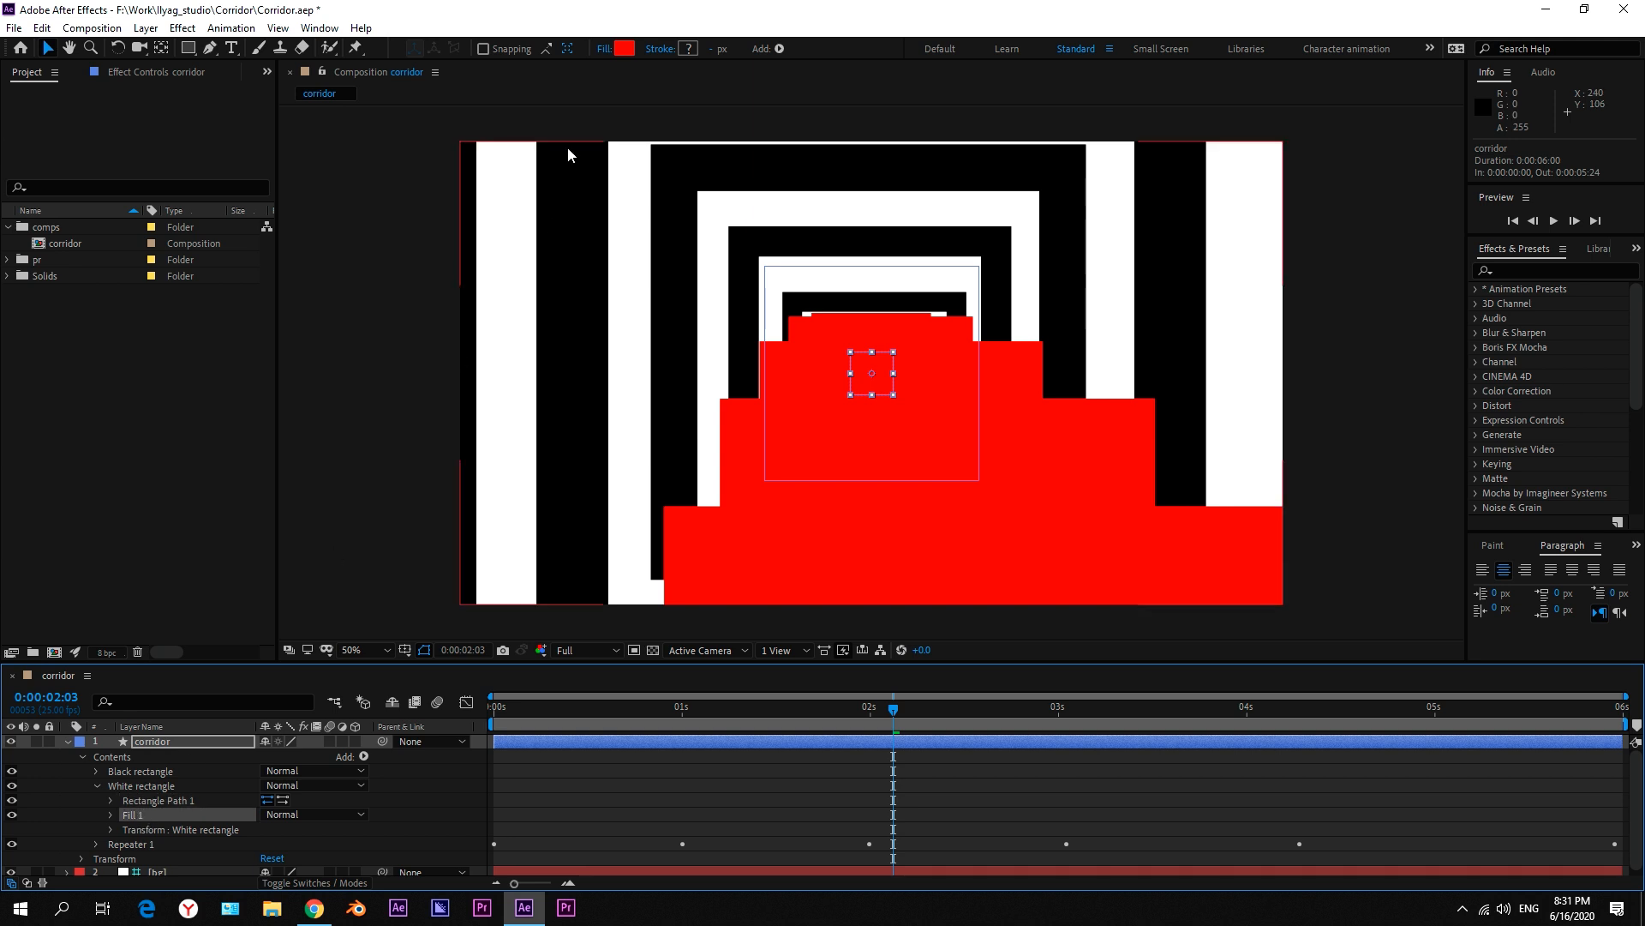
click(623, 48)
mouse_move(237, 364)
mouse_down()
mouse_move(172, 283)
mouse_move(3, 255)
mouse_up()
click(456, 279)
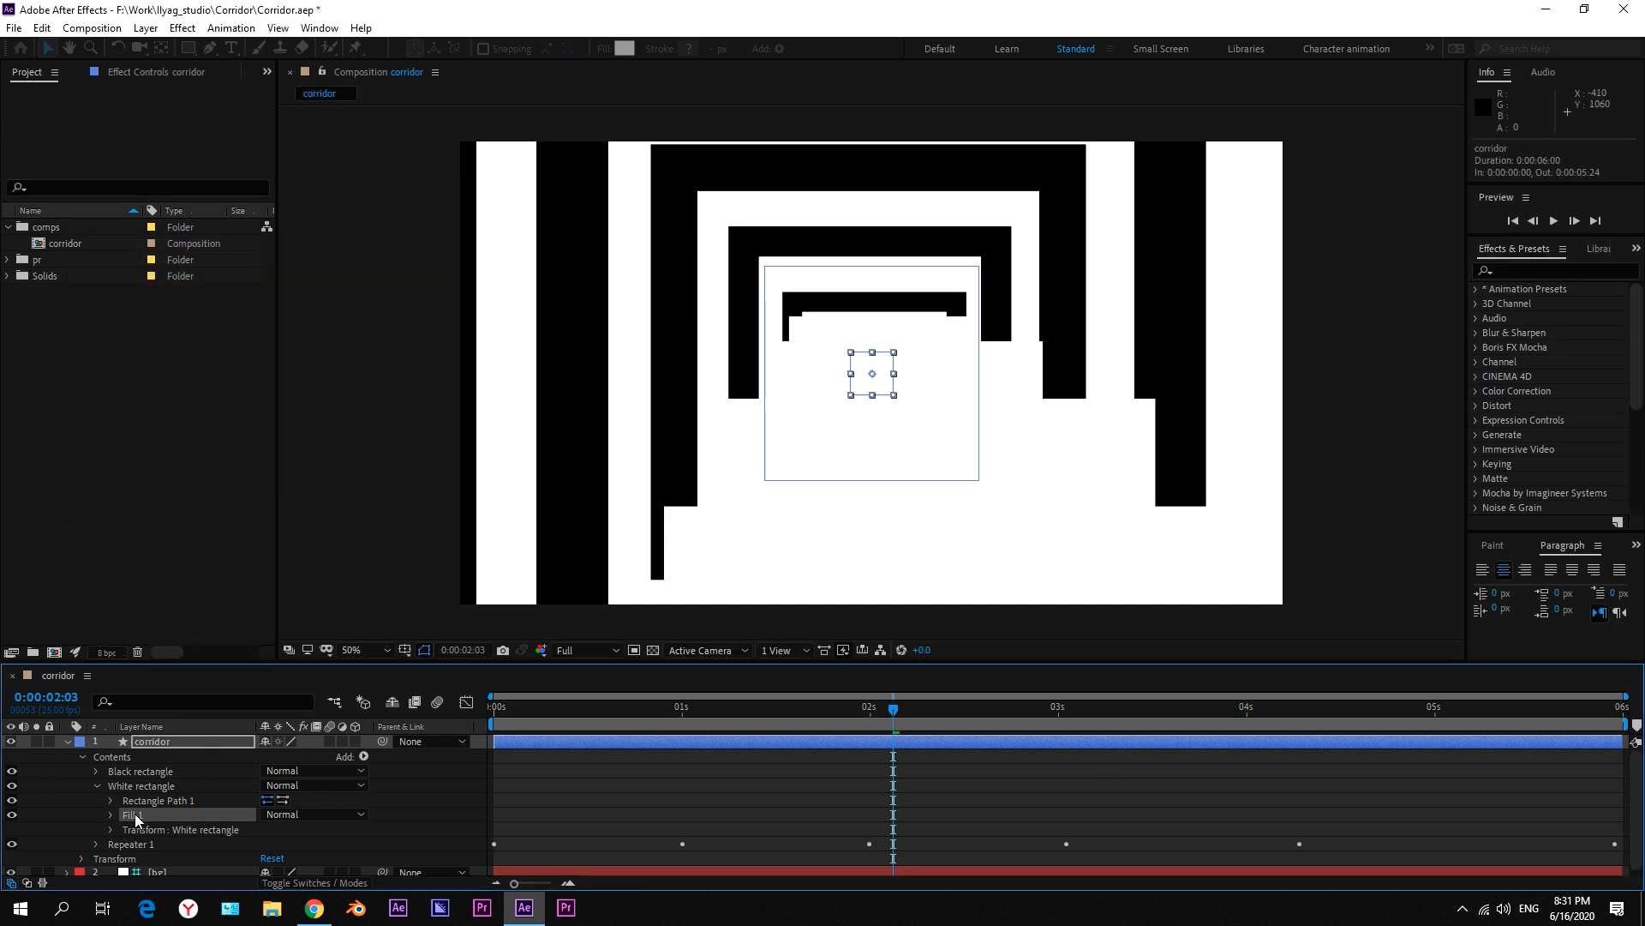
Step: Set the White rectangle's path size to 2000 by 2000 and collapse the group
click(110, 800)
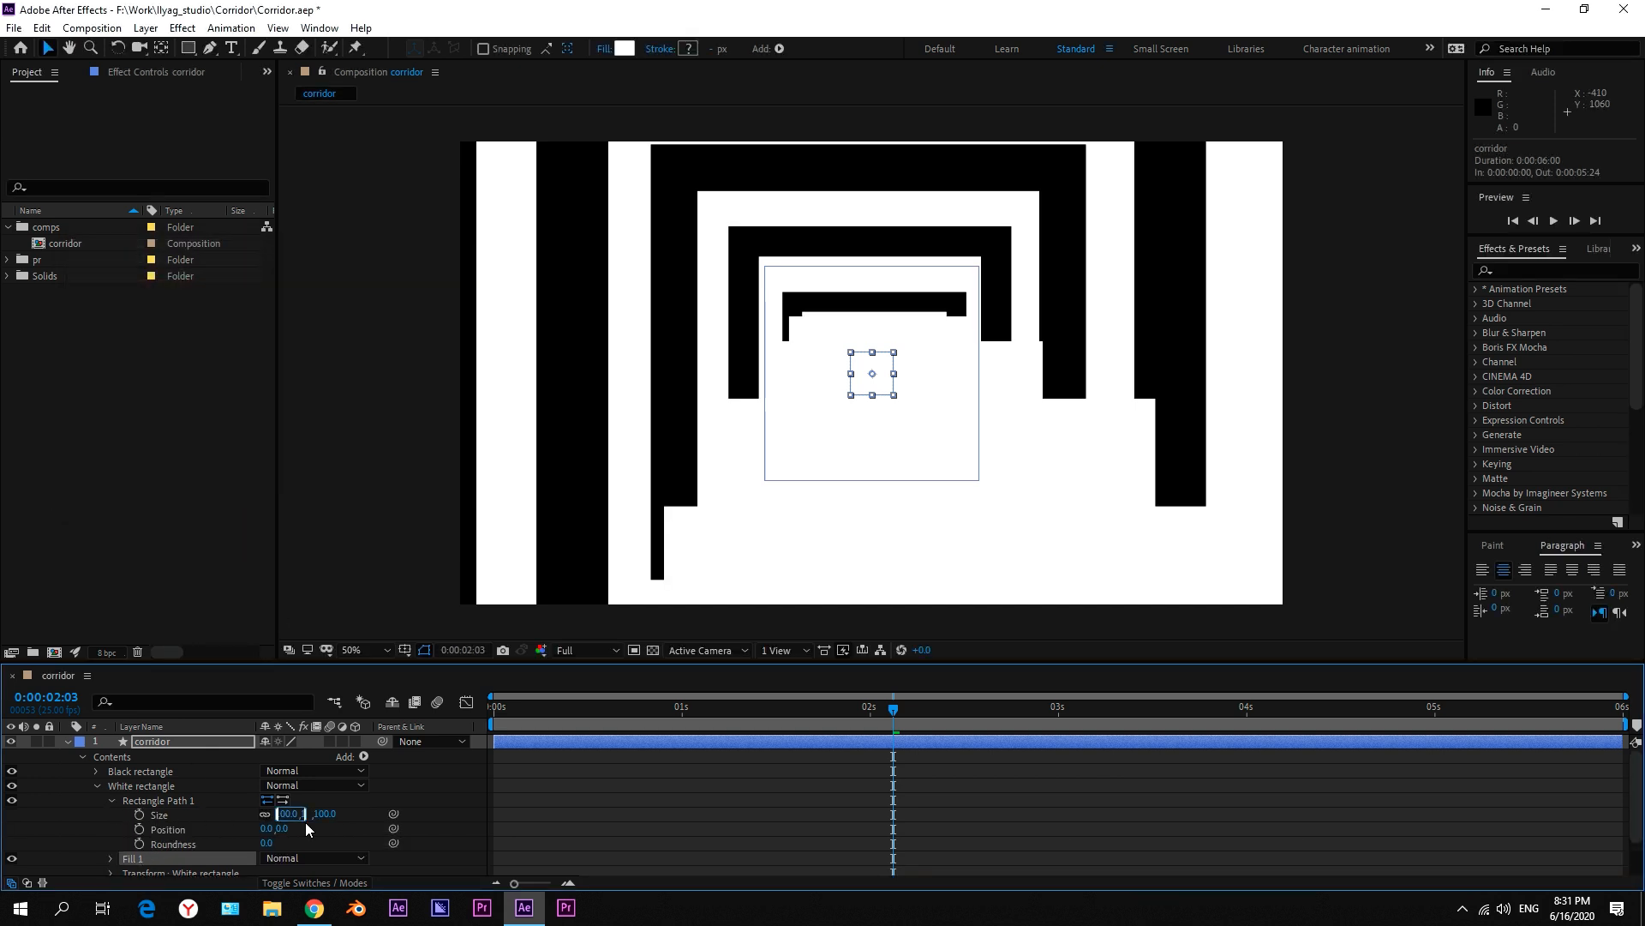
text(1)
text(000)
key(Return)
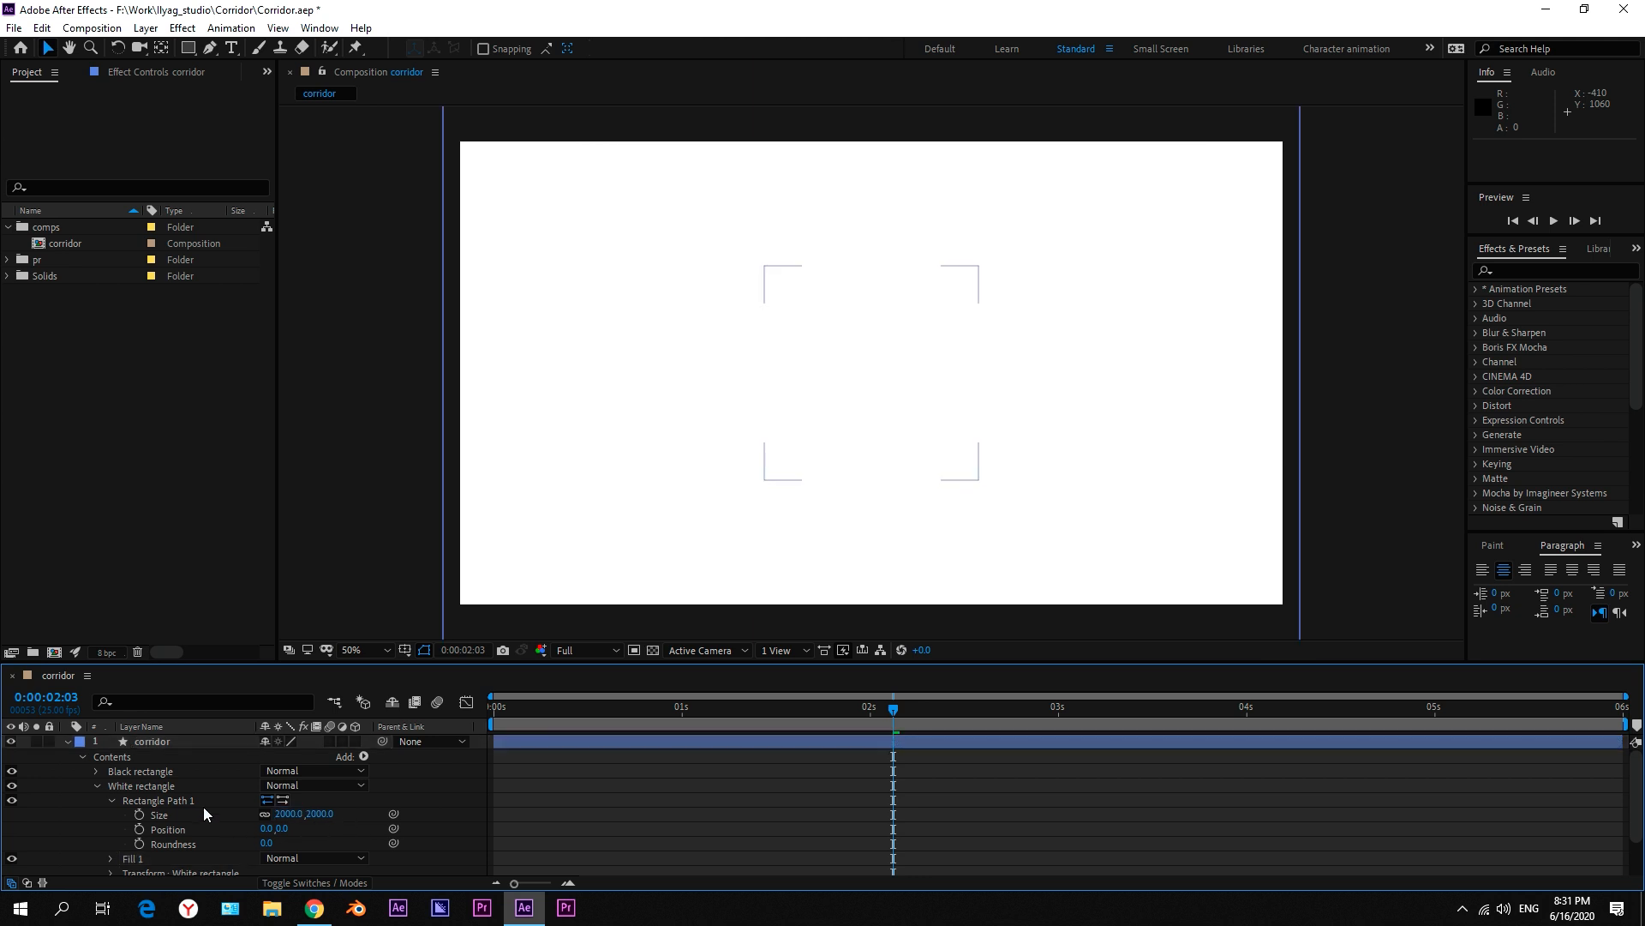
click(111, 801)
click(96, 785)
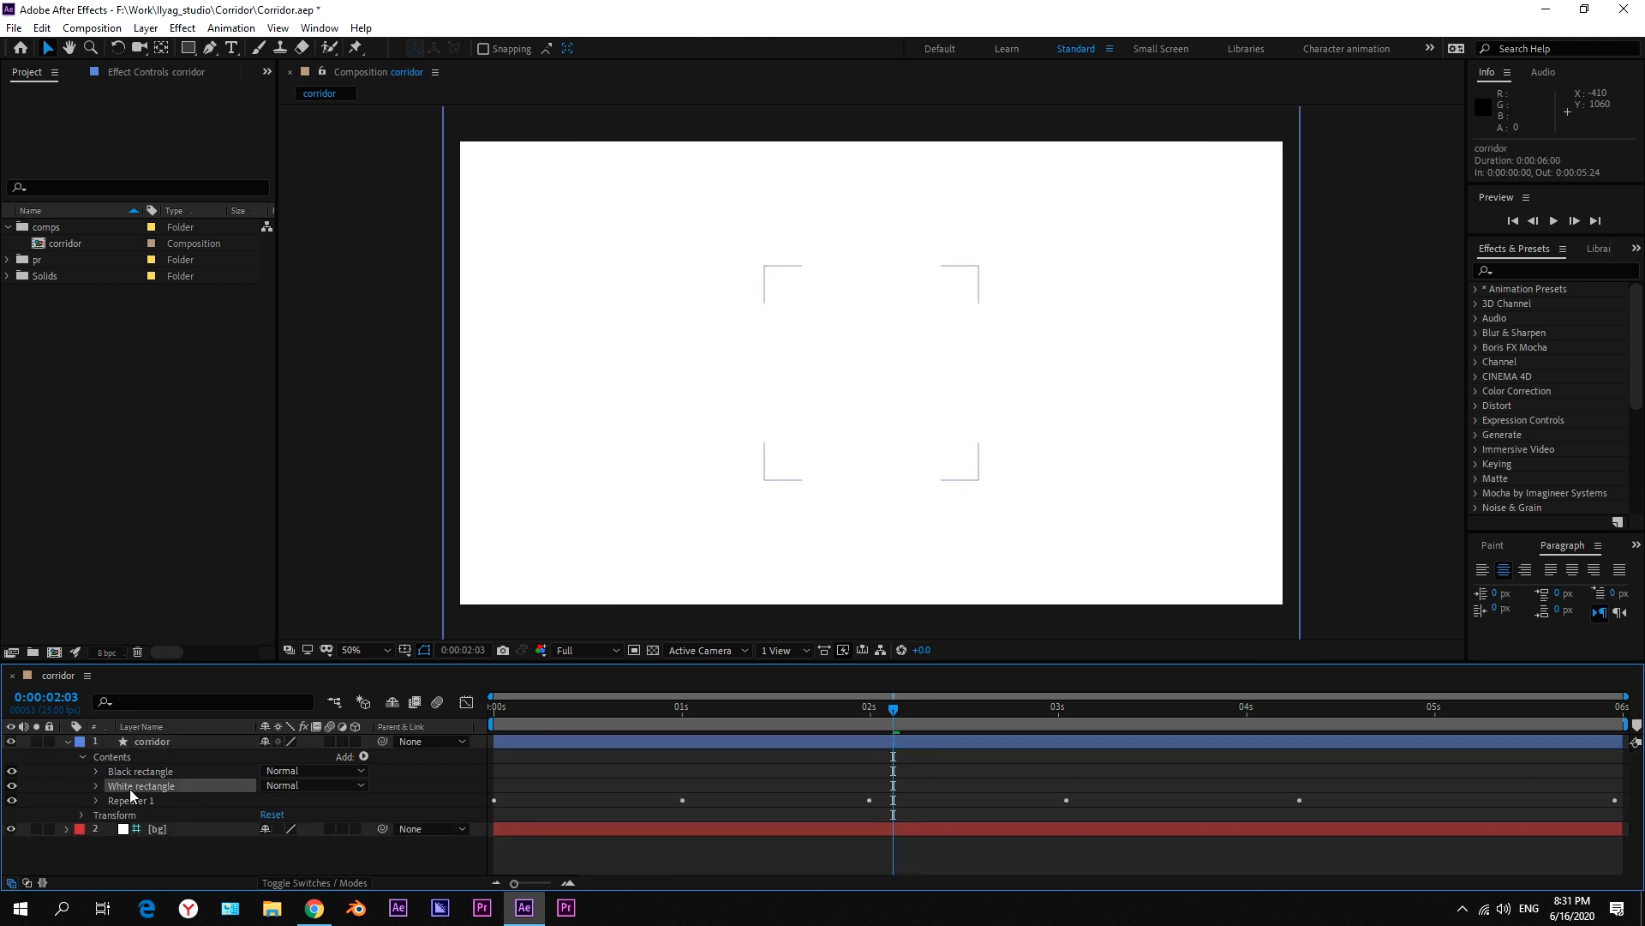
Step: Hide the White rectangle group and add Merge Paths to the corridor layer's contents
click(39, 785)
click(12, 785)
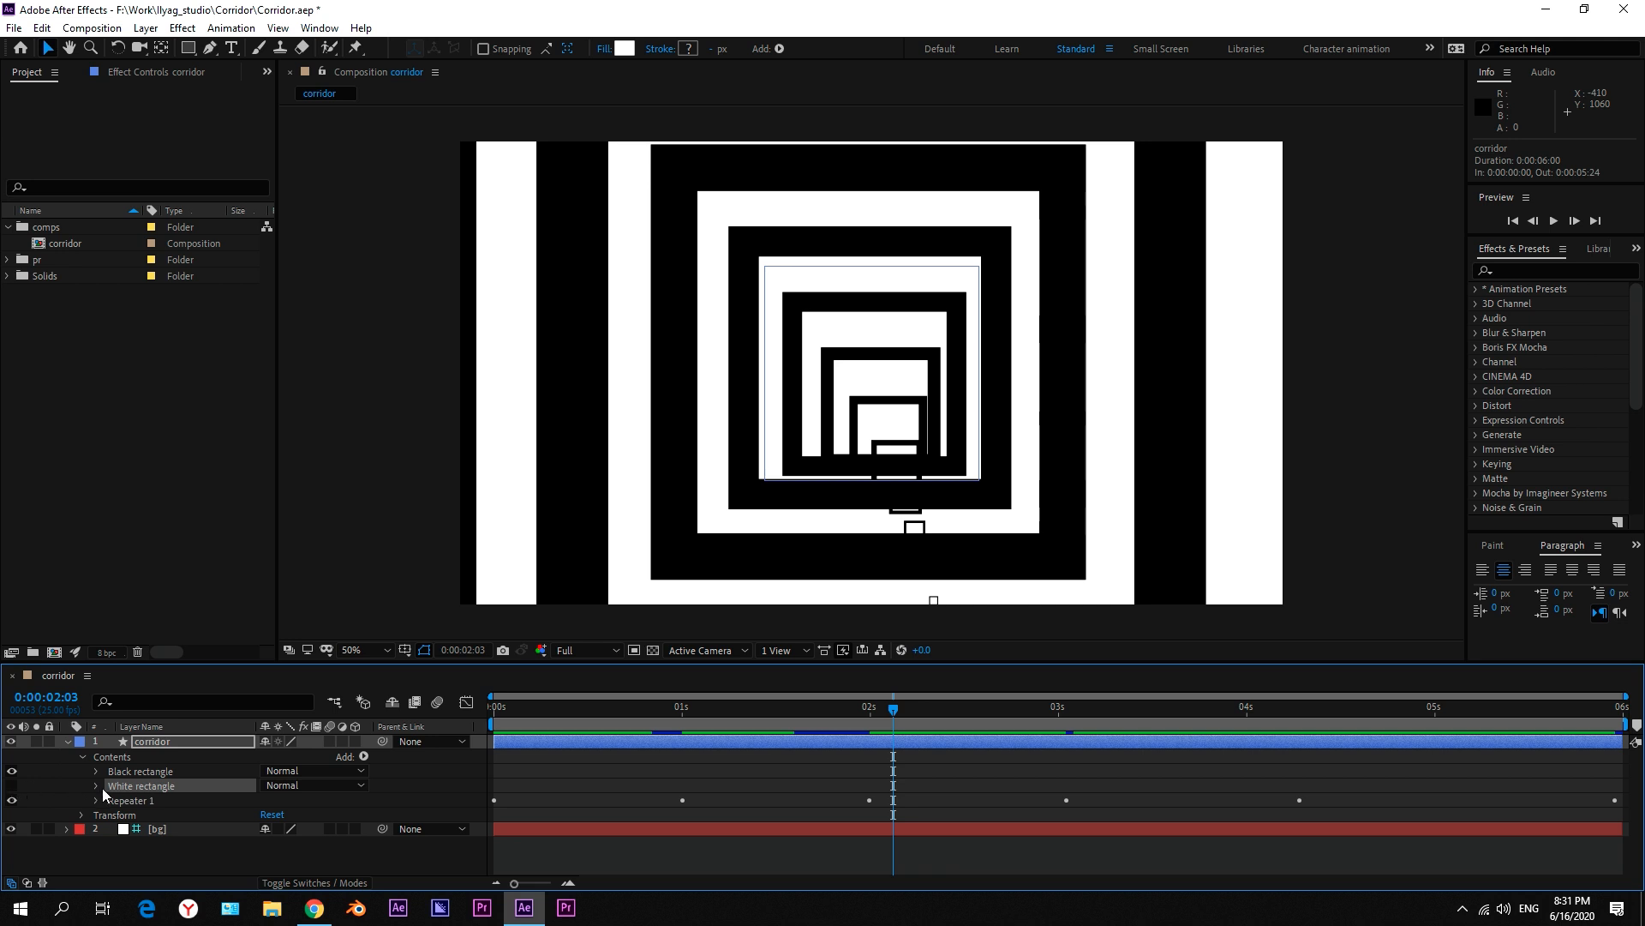
click(162, 789)
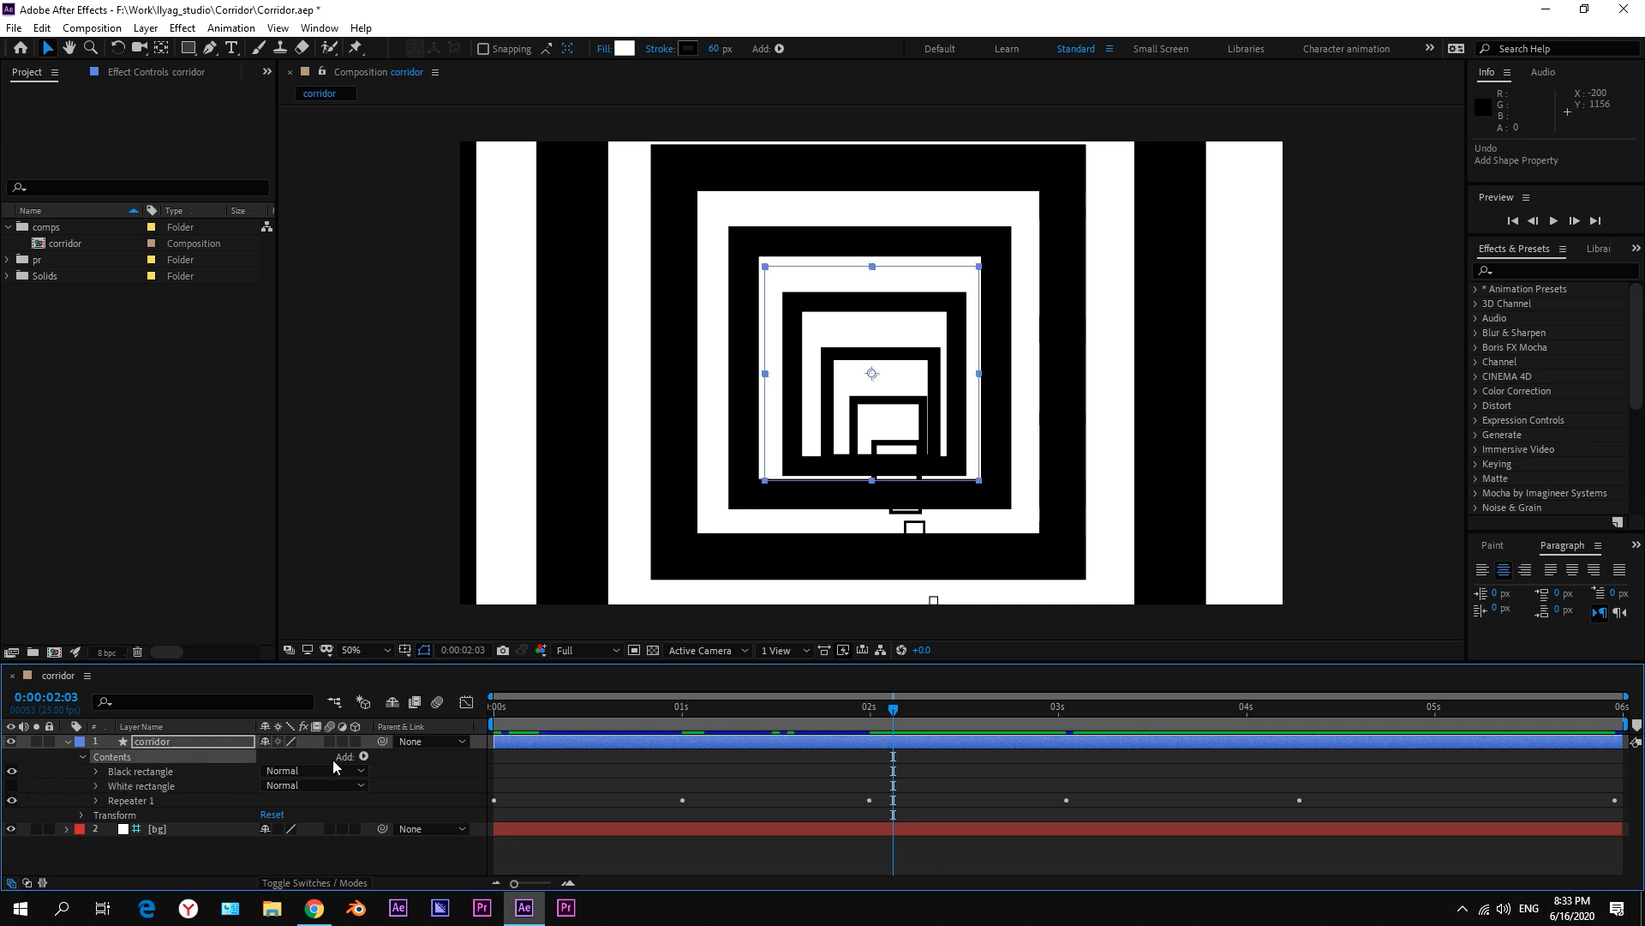
click(363, 755)
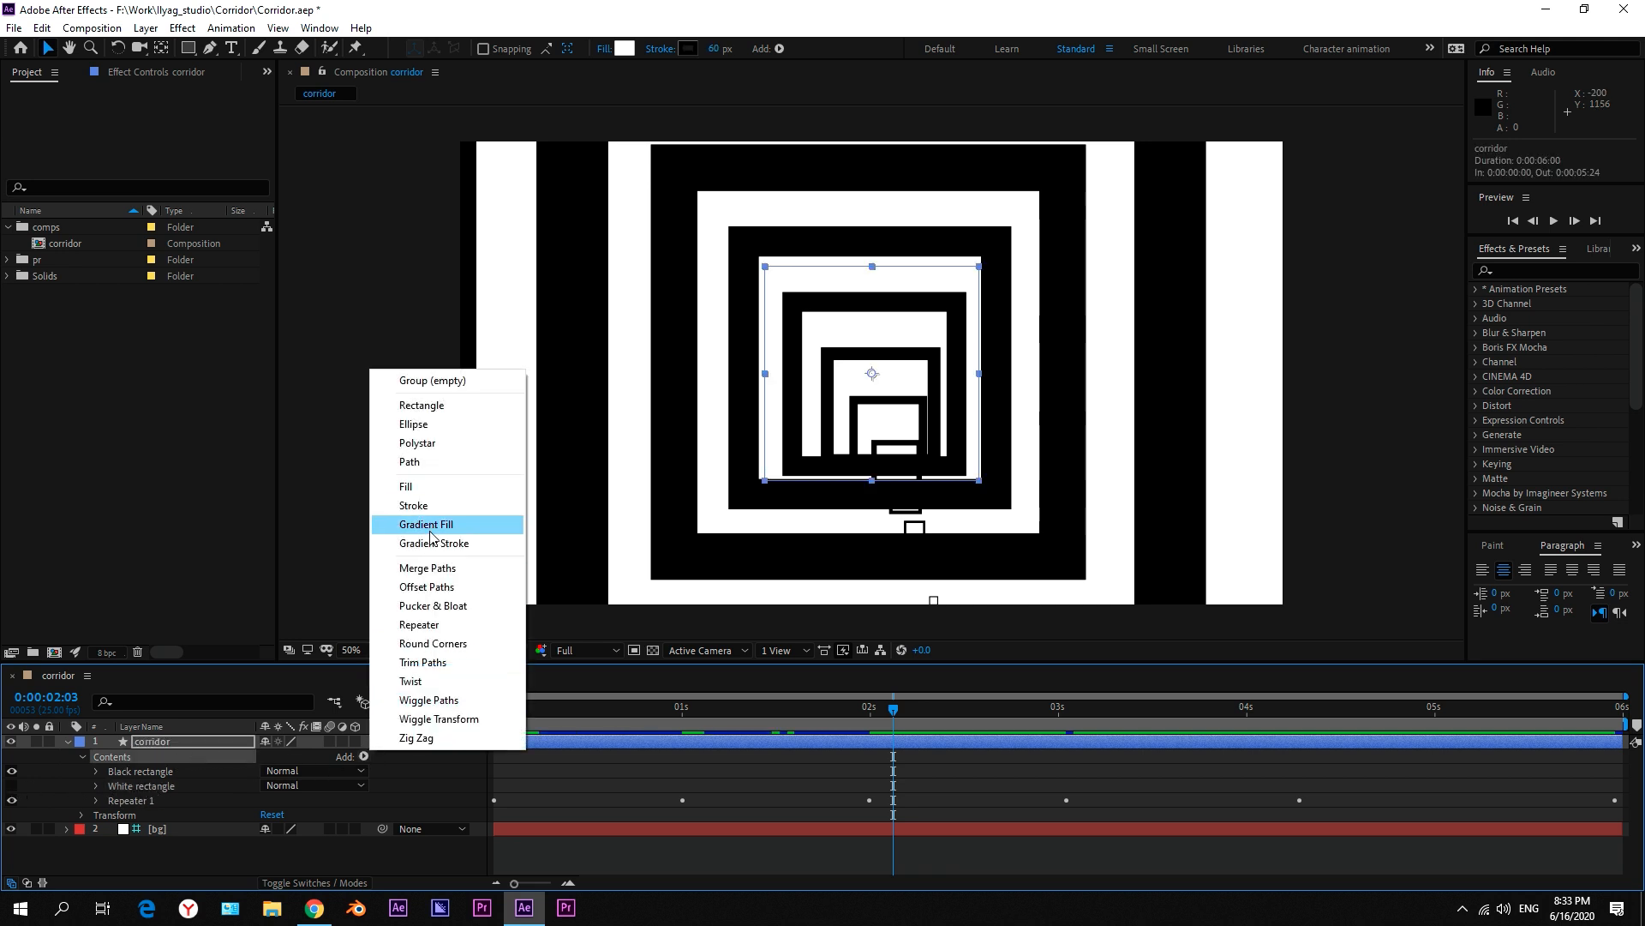
click(427, 567)
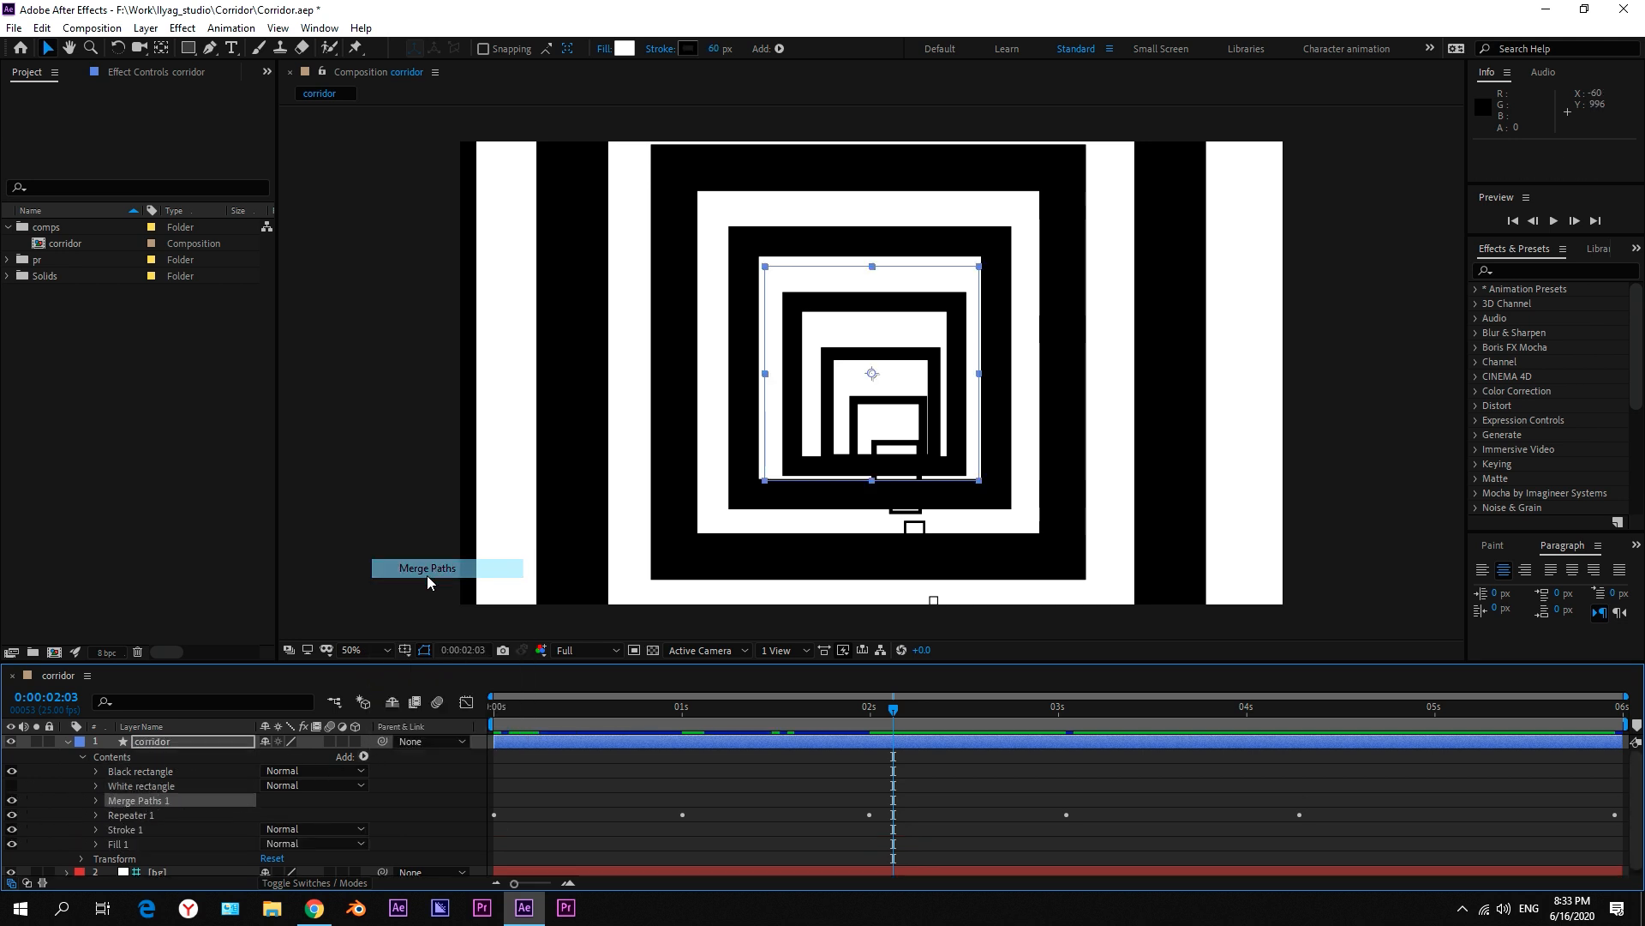
click(135, 804)
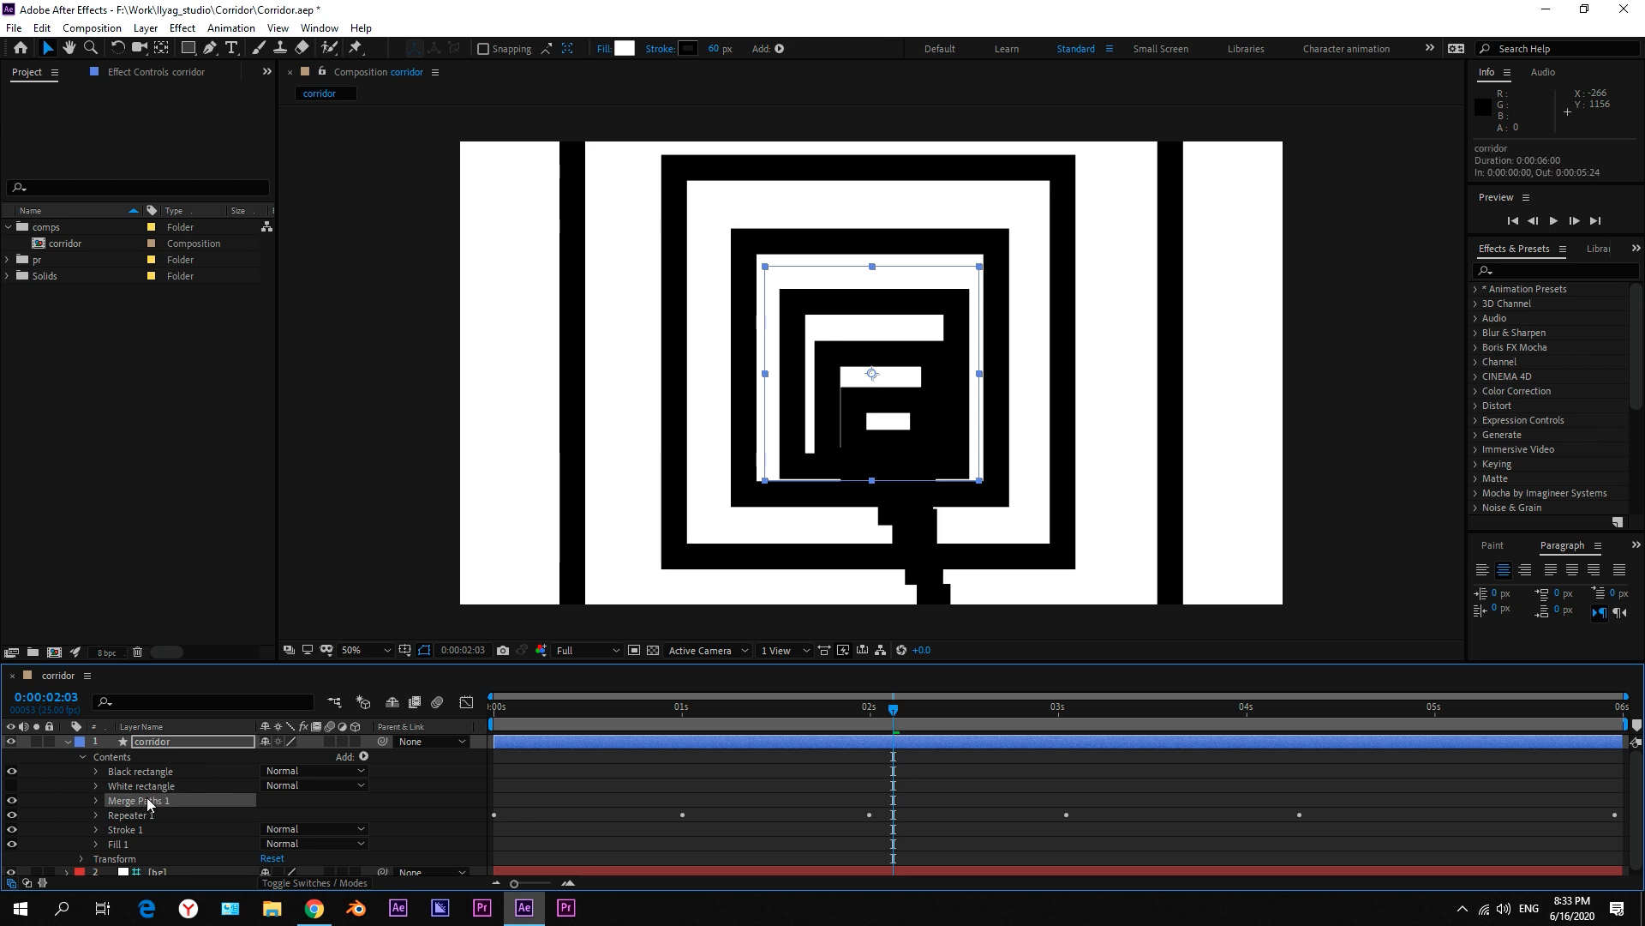
Step: Show the White rectangle group again and set the Merge Paths mode to Exclude Intersections
click(13, 796)
click(96, 801)
click(272, 813)
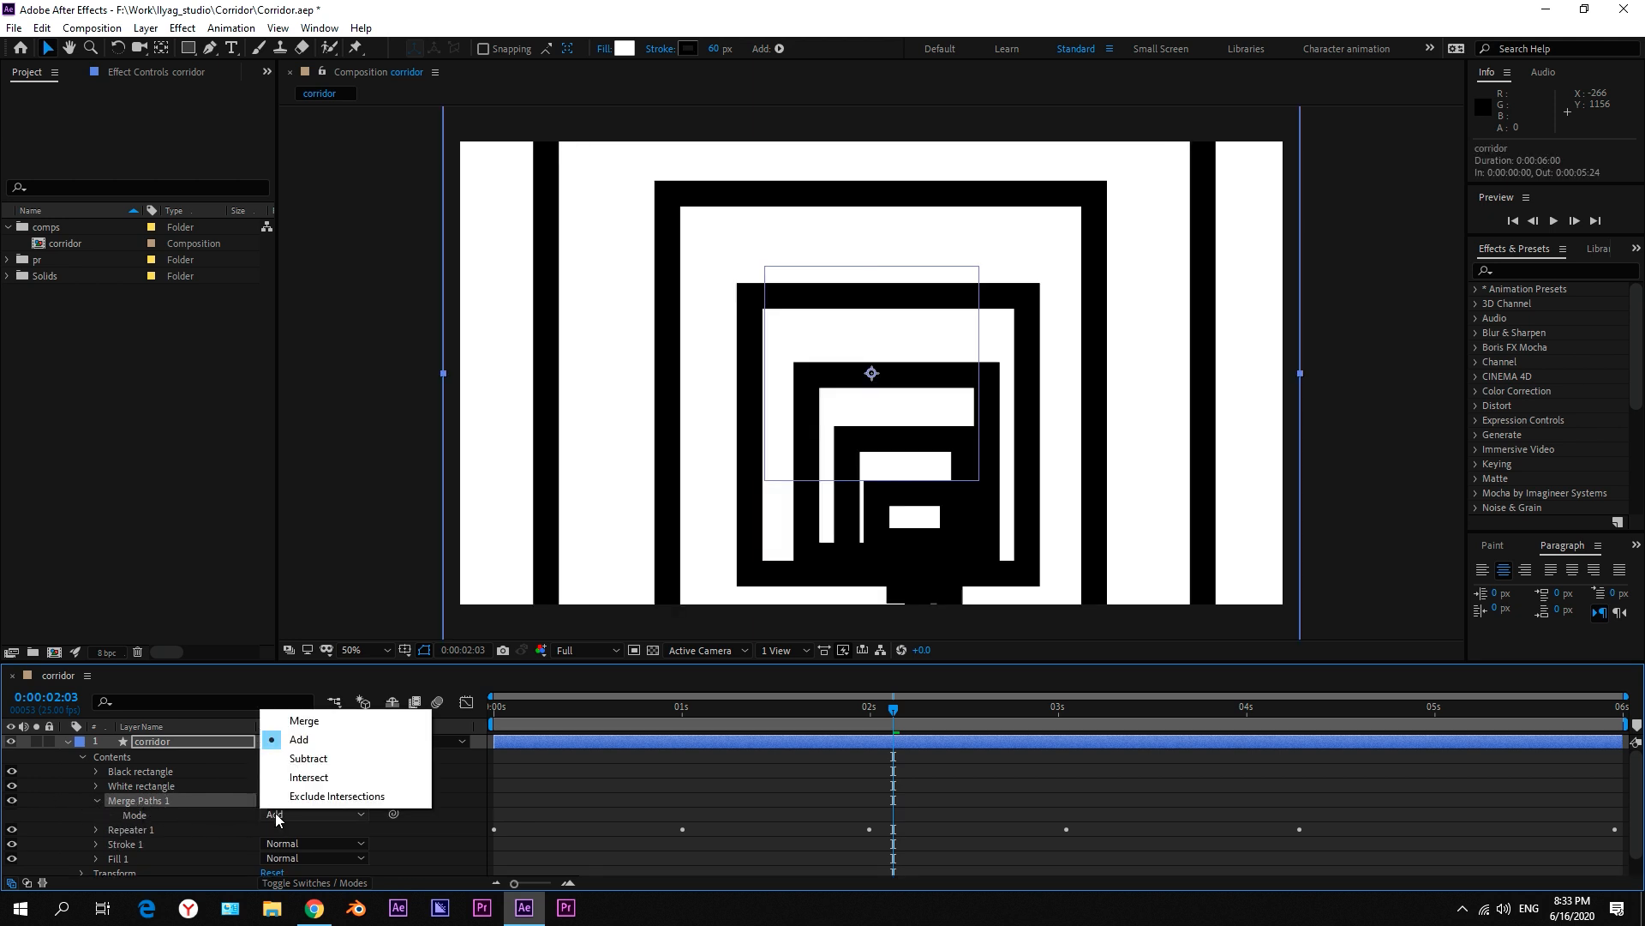
click(364, 795)
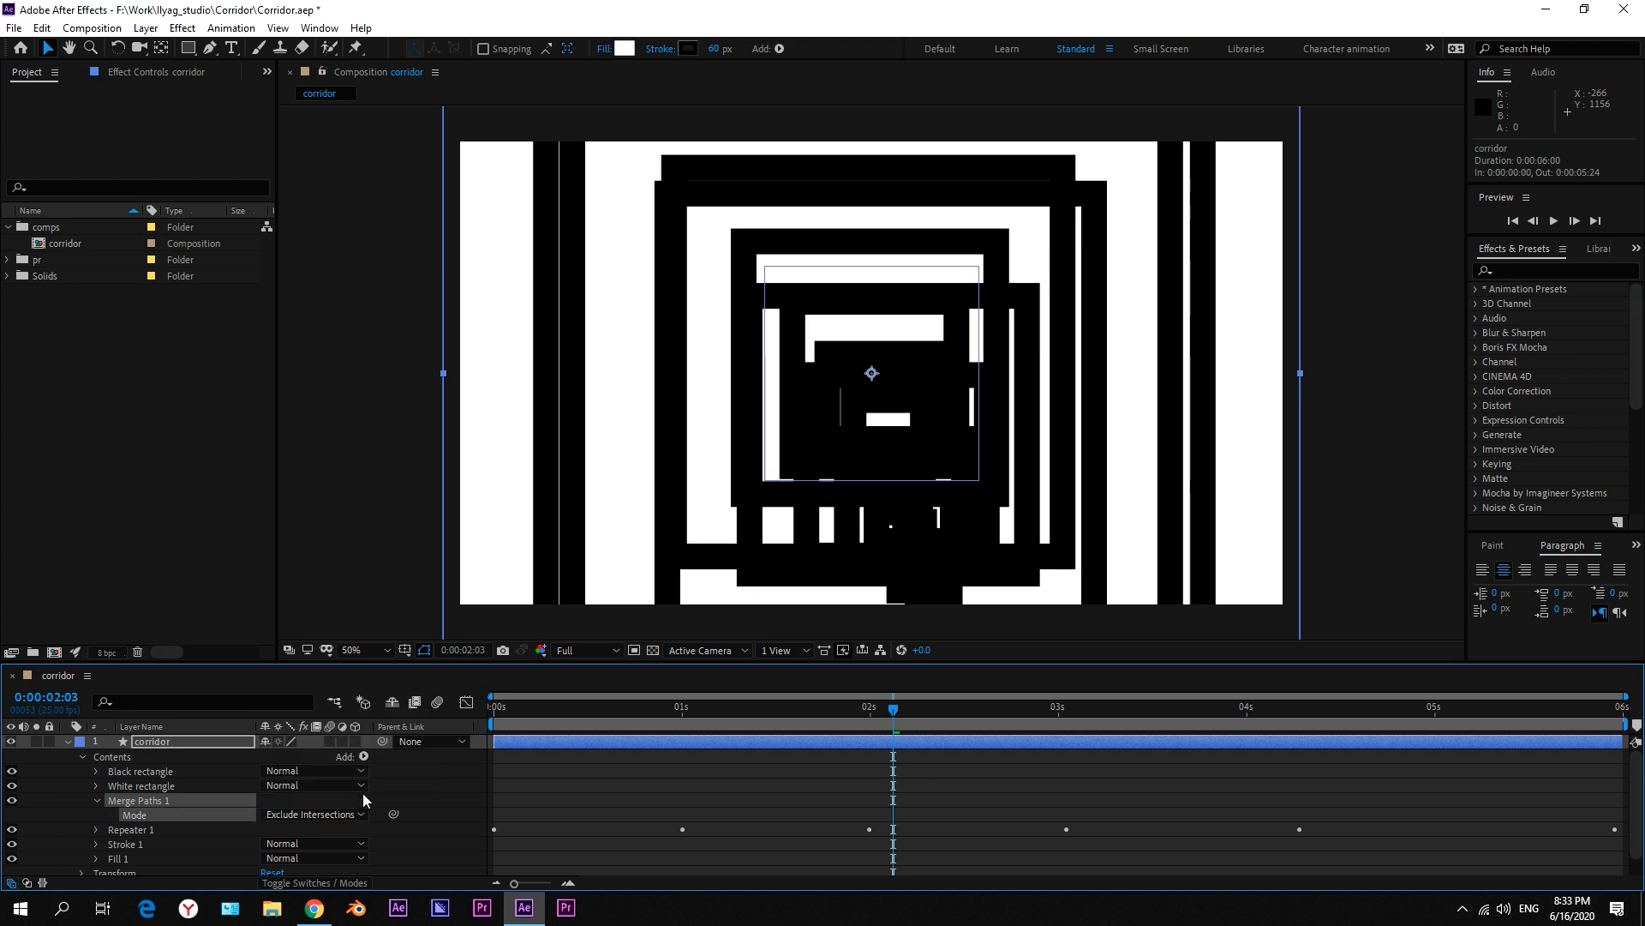
click(98, 799)
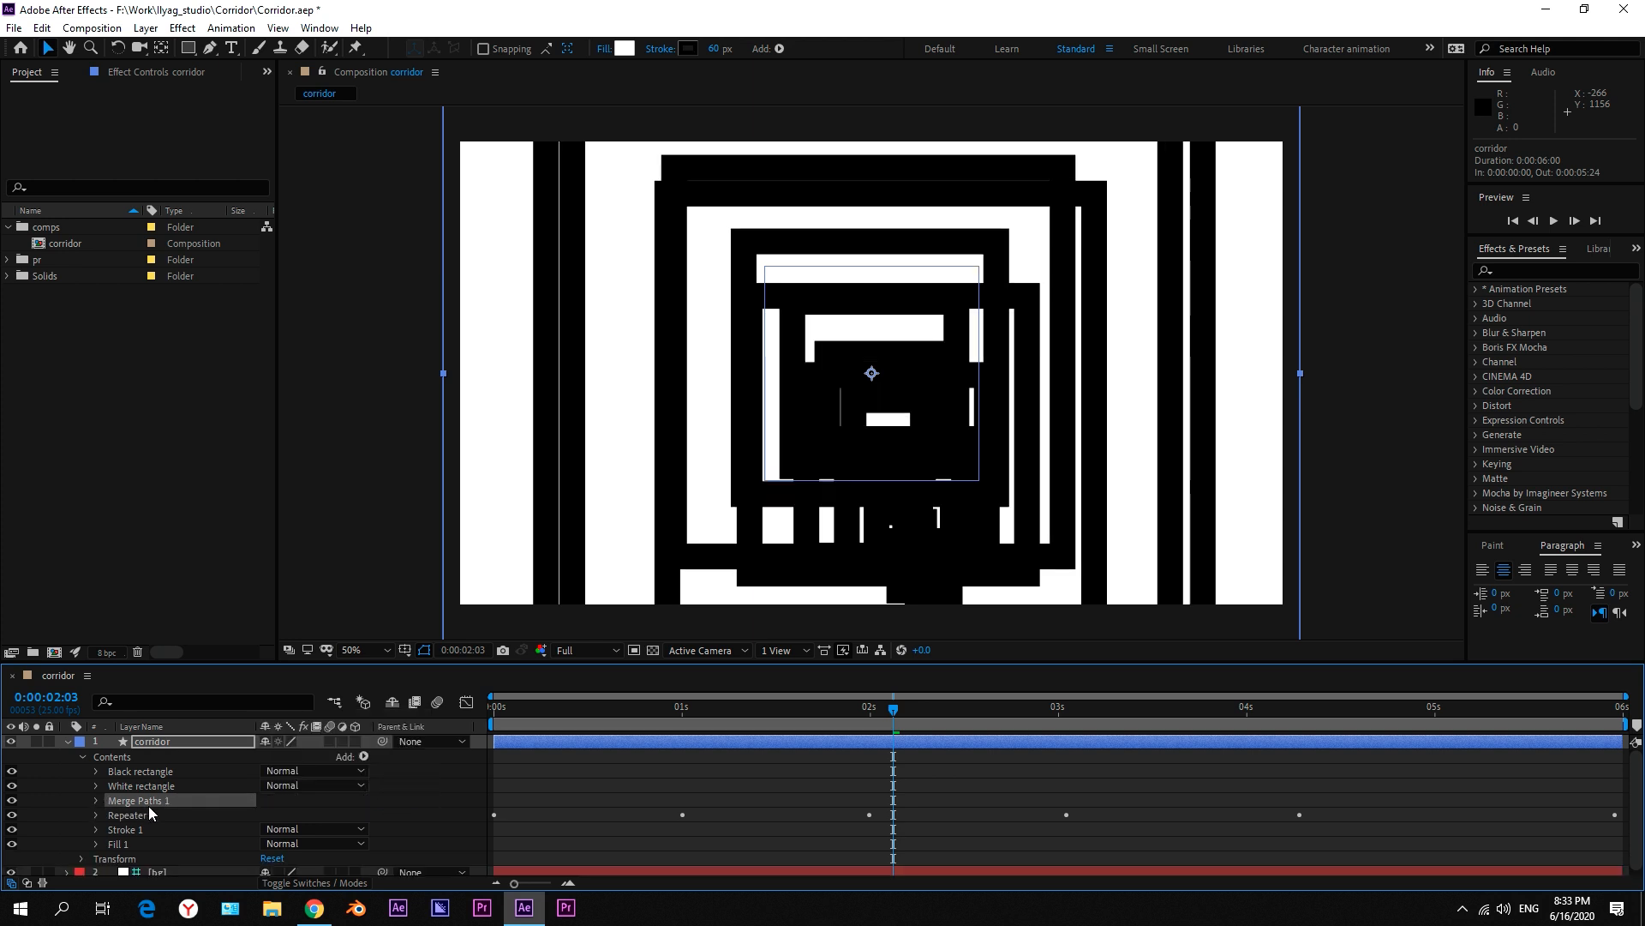
Step: Move the Repeater below Stroke 1 and Fill 1 in the corridor layer's contents
scroll(147, 780, down, 1)
click(137, 807)
drag(131, 805, 135, 843)
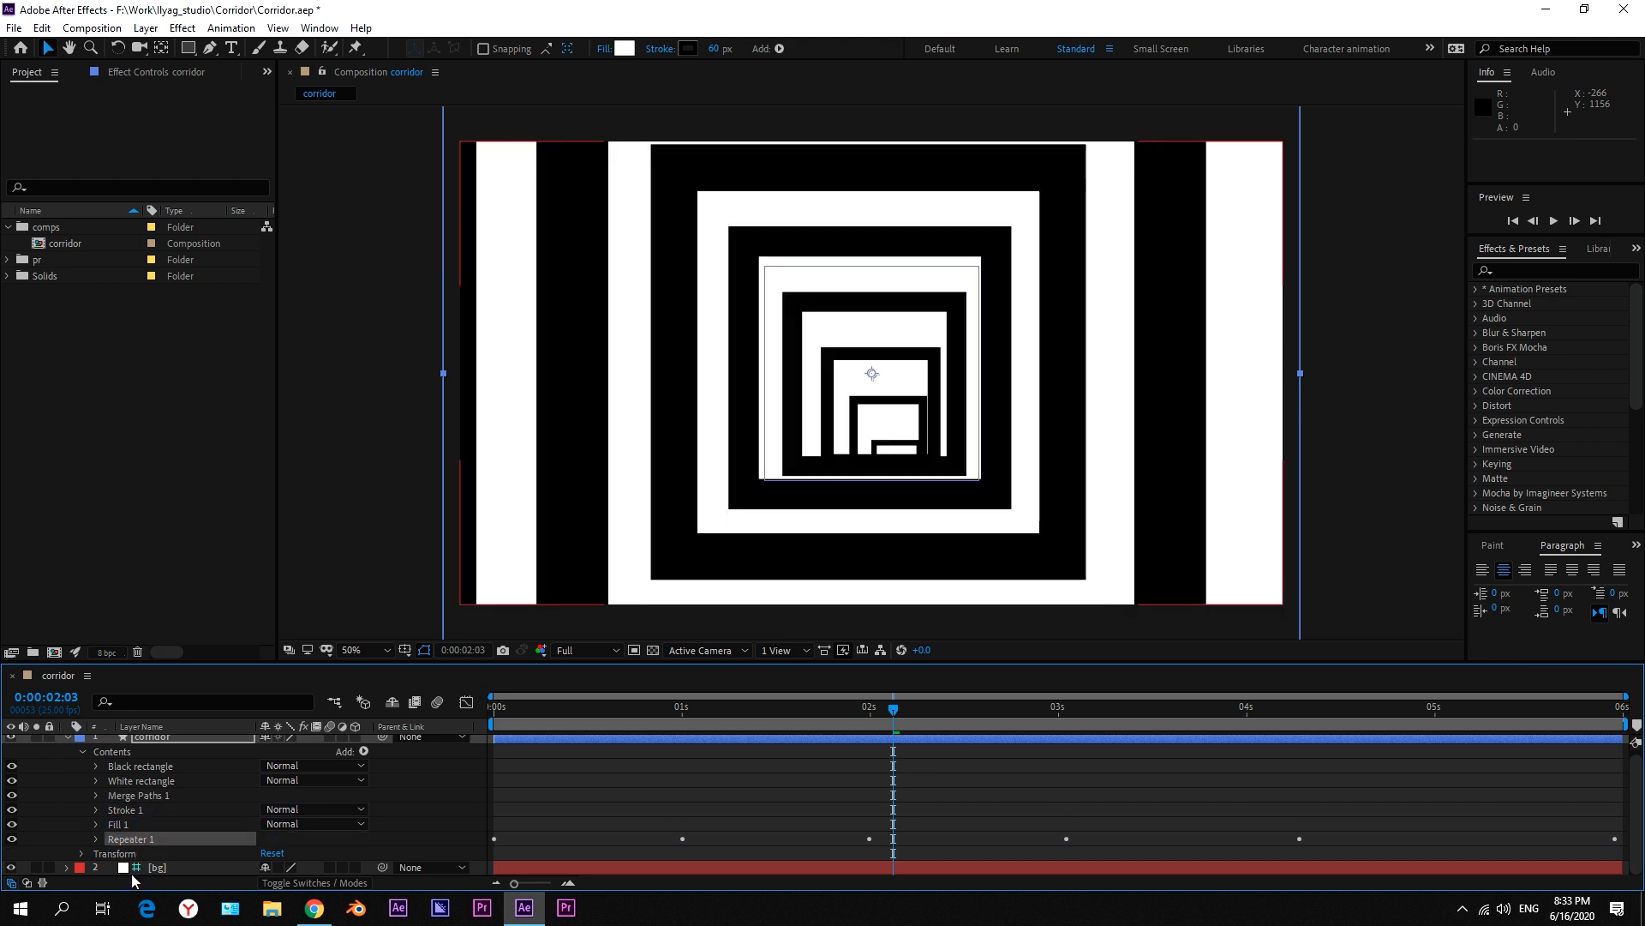
Step: Compare the corridor with the White rectangle, Merge Paths, Stroke and Fill hidden and shown, and collapse the layer
click(538, 780)
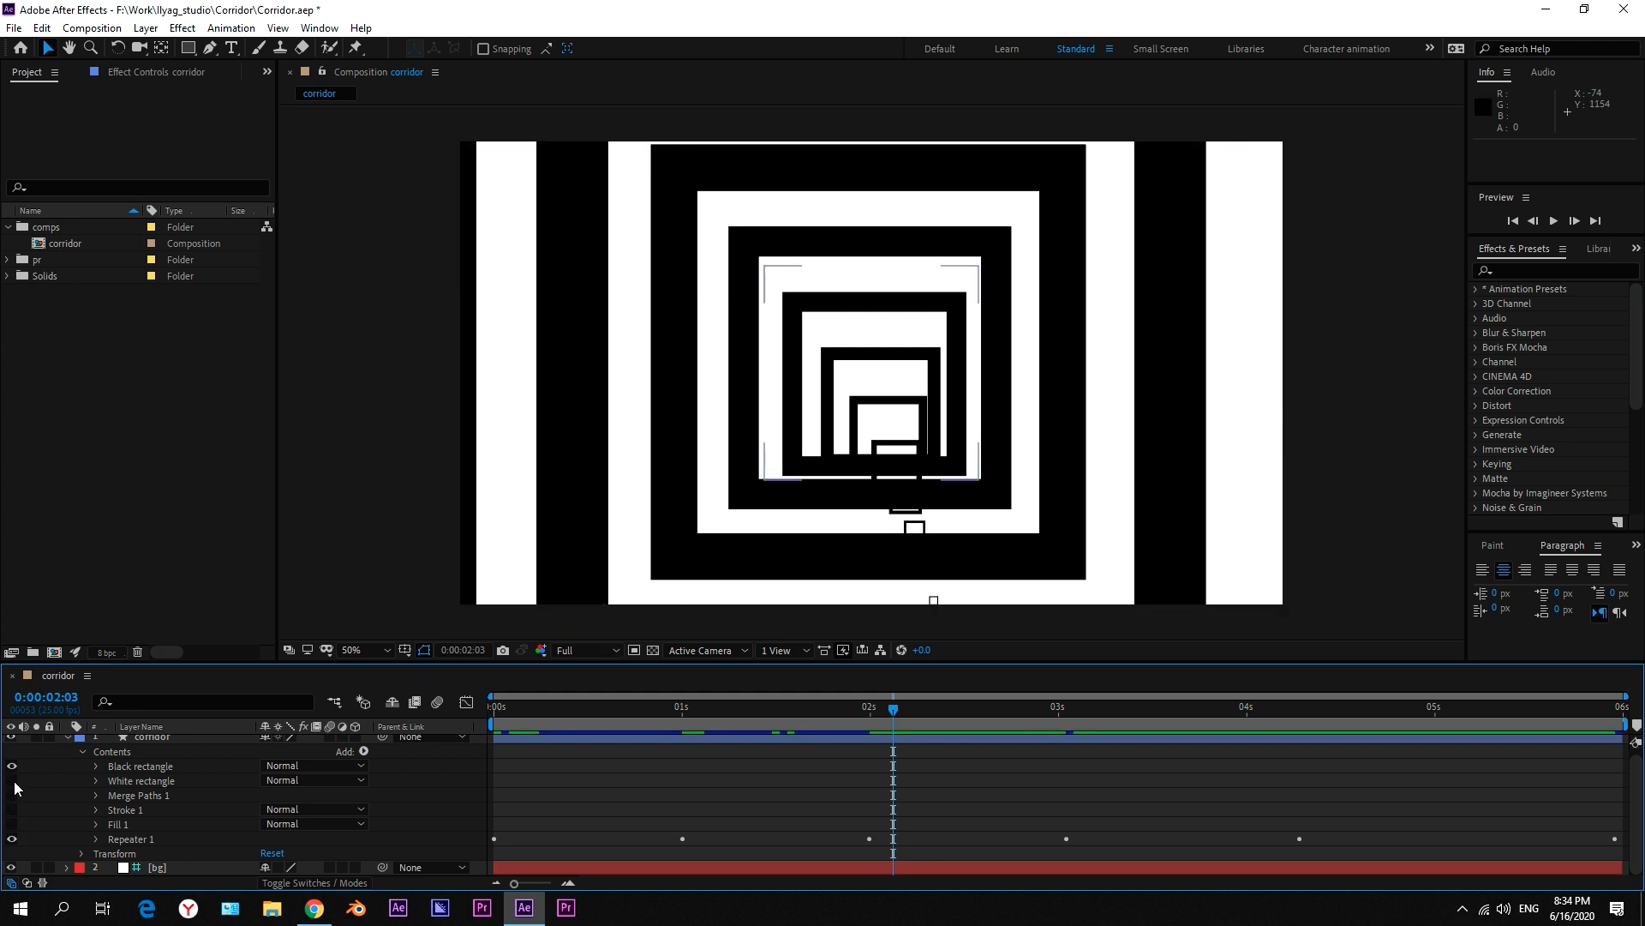
click(11, 825)
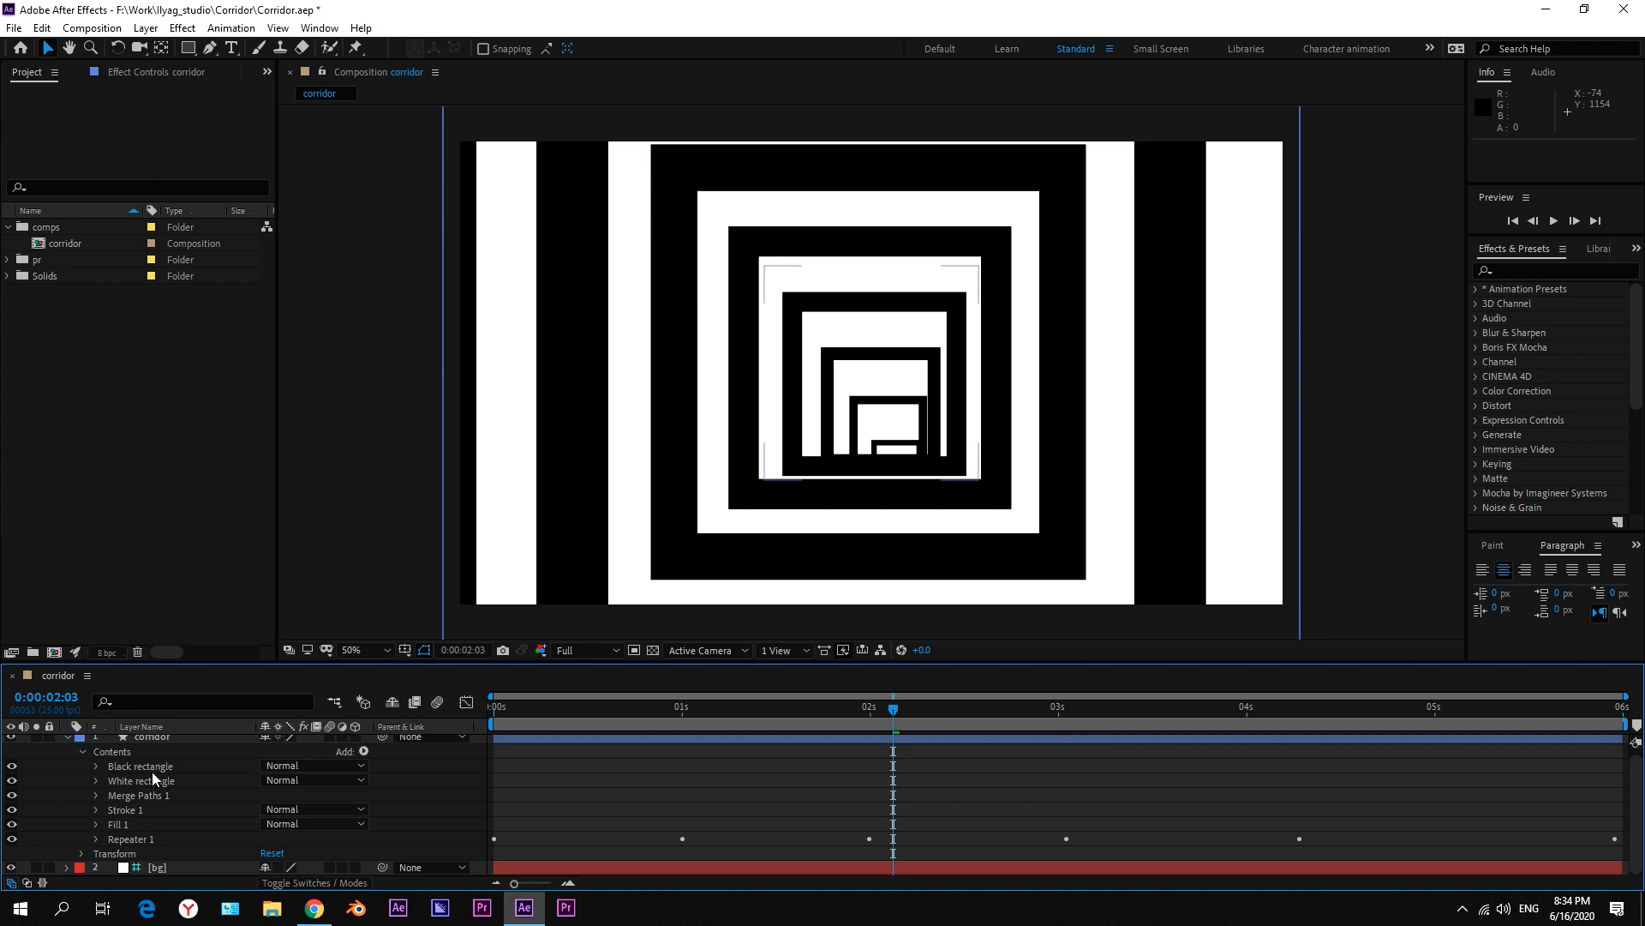
click(69, 742)
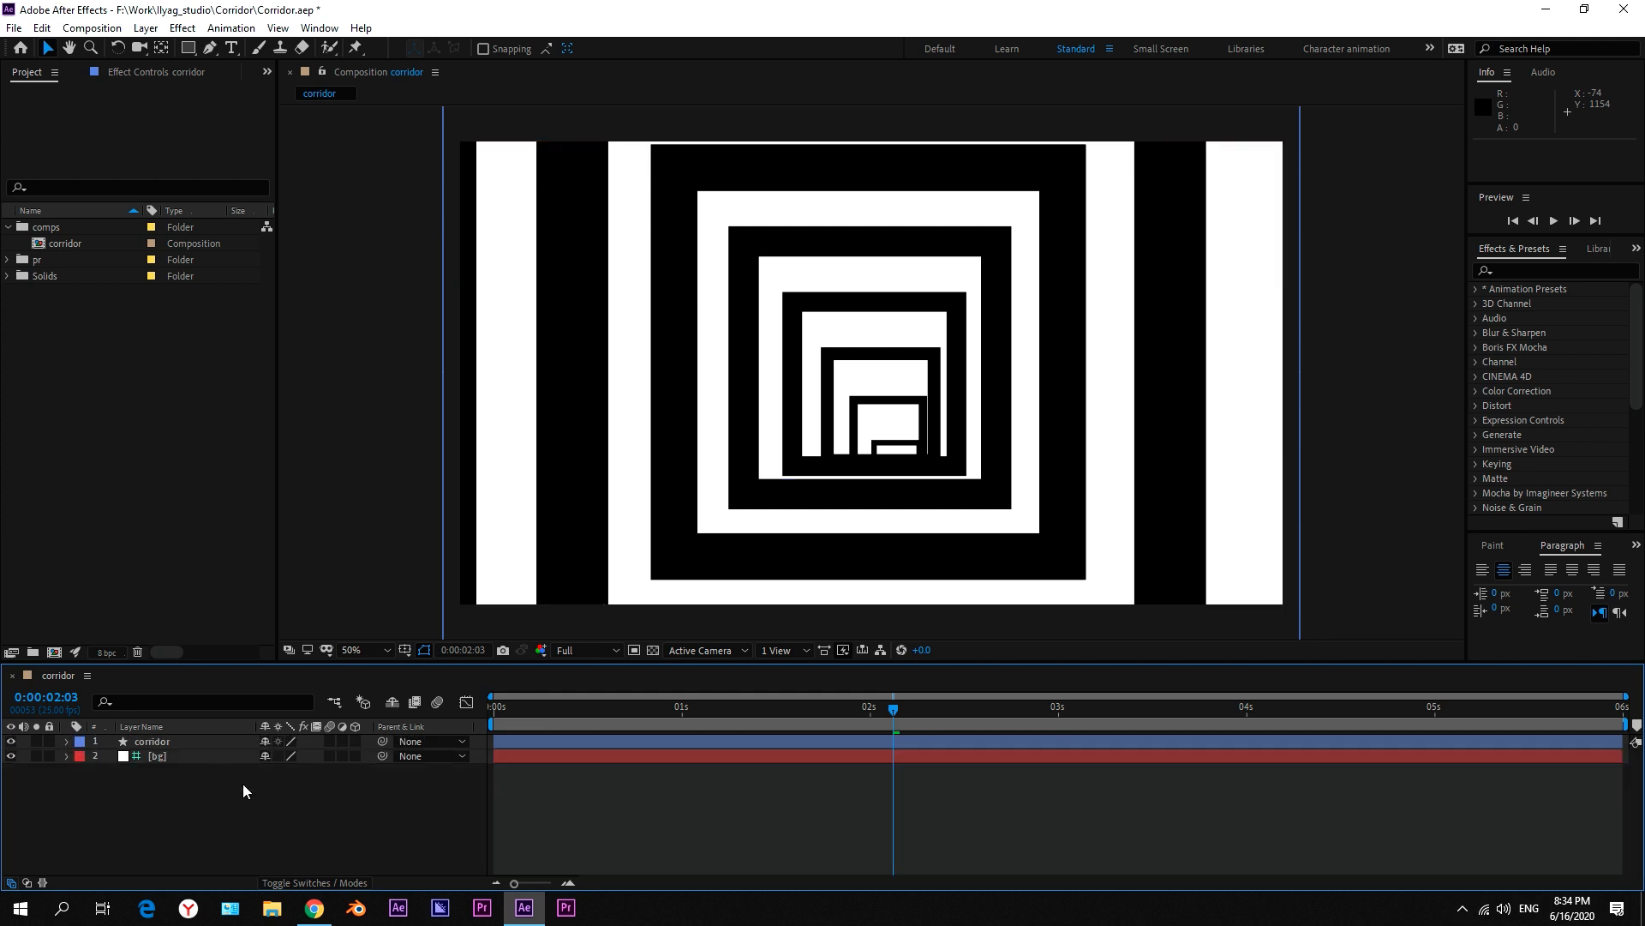
Step: Move the corridor layer's last anchor point and position keyframes to 0:00:05:17
drag(936, 708, 1560, 714)
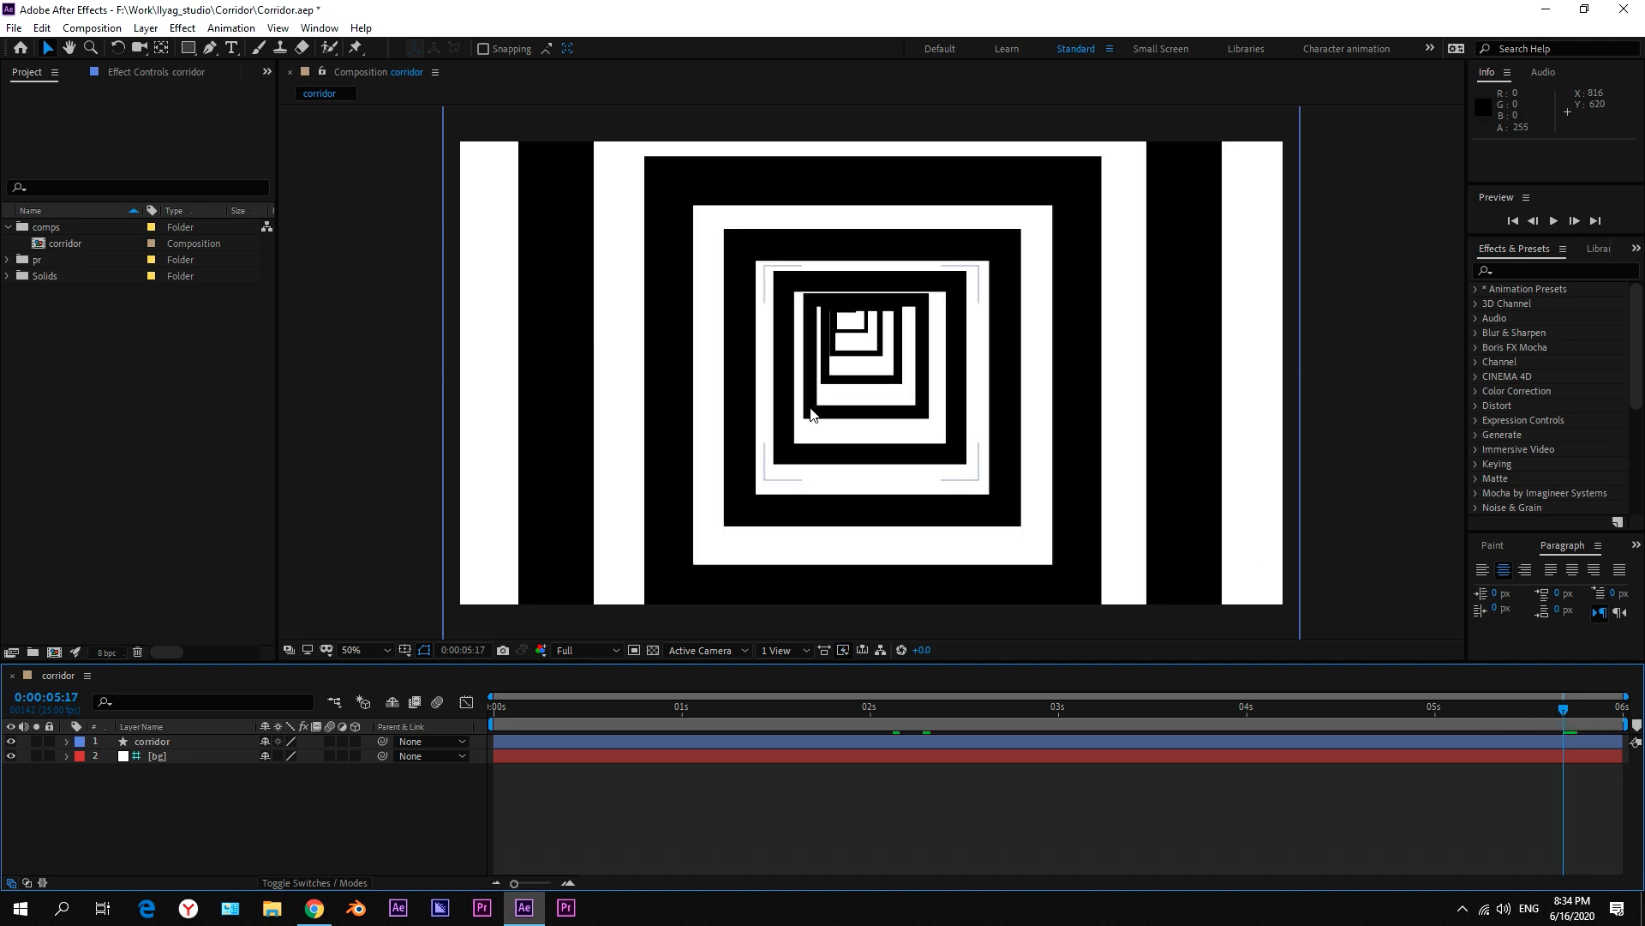
click(149, 742)
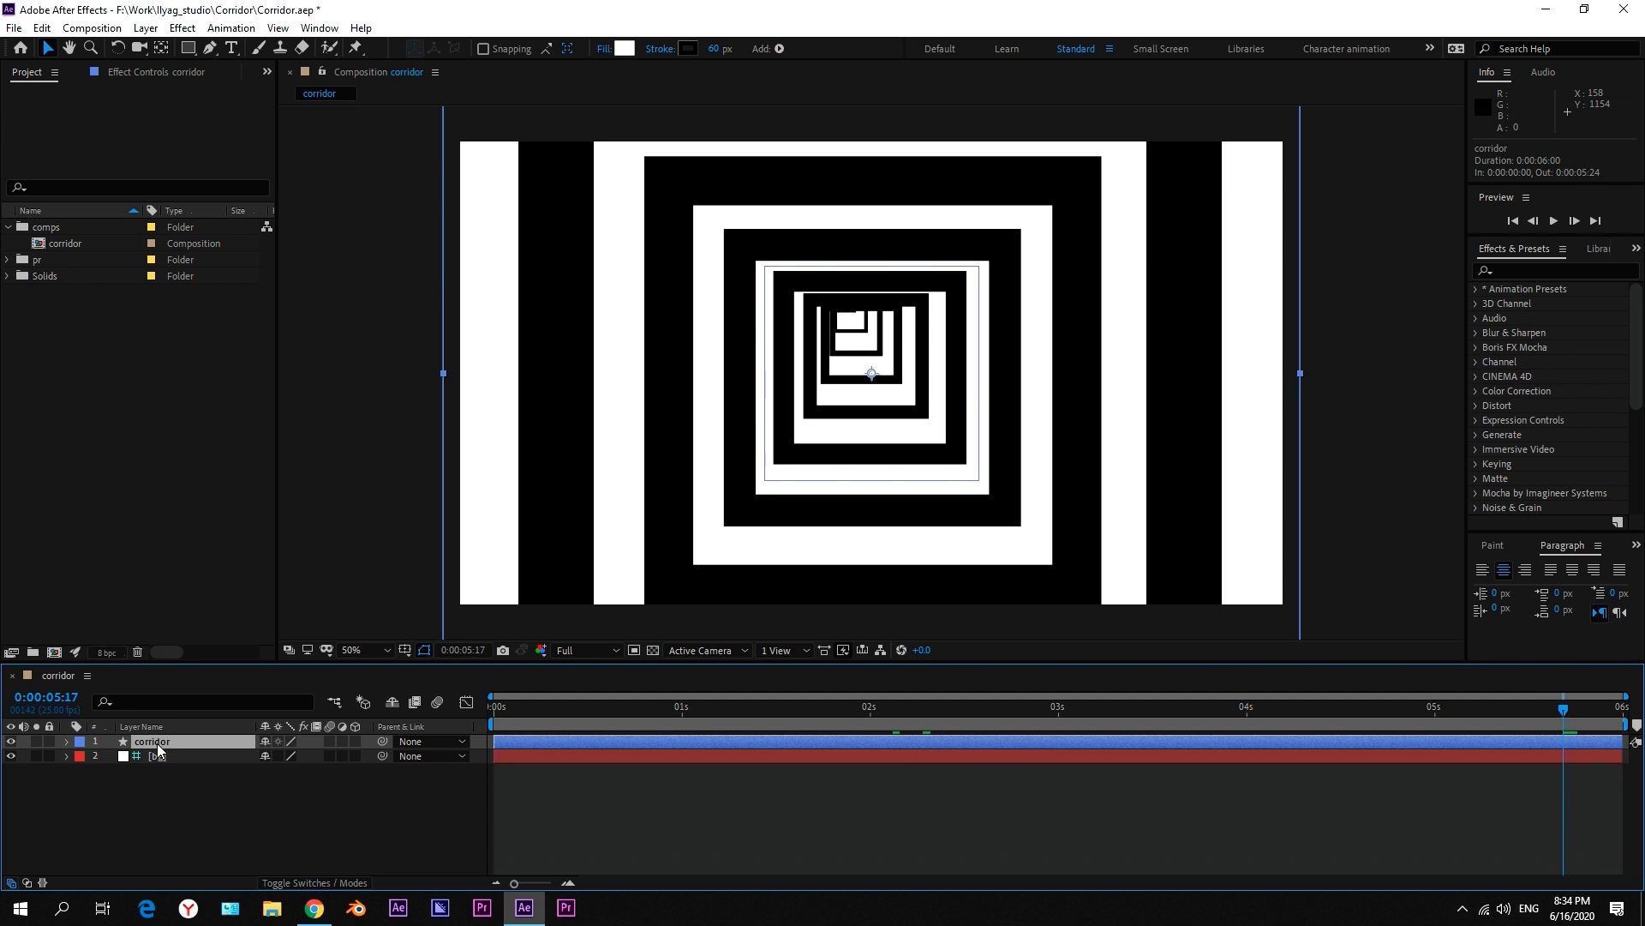
key(u)
drag(1600, 779, 1570, 797)
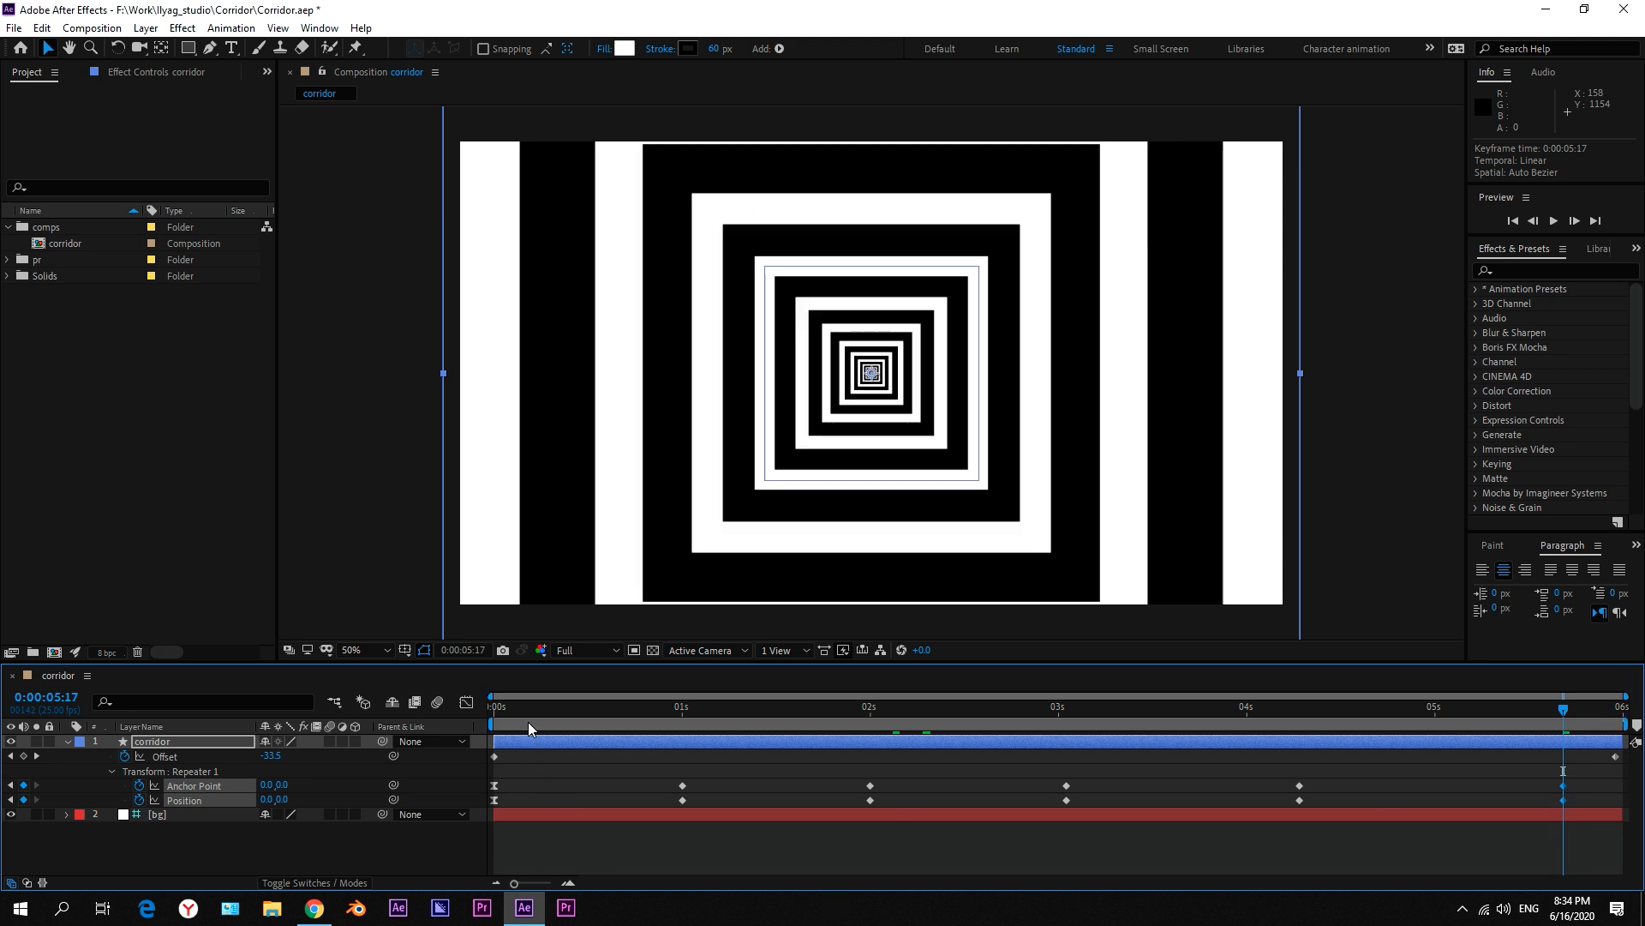
click(66, 741)
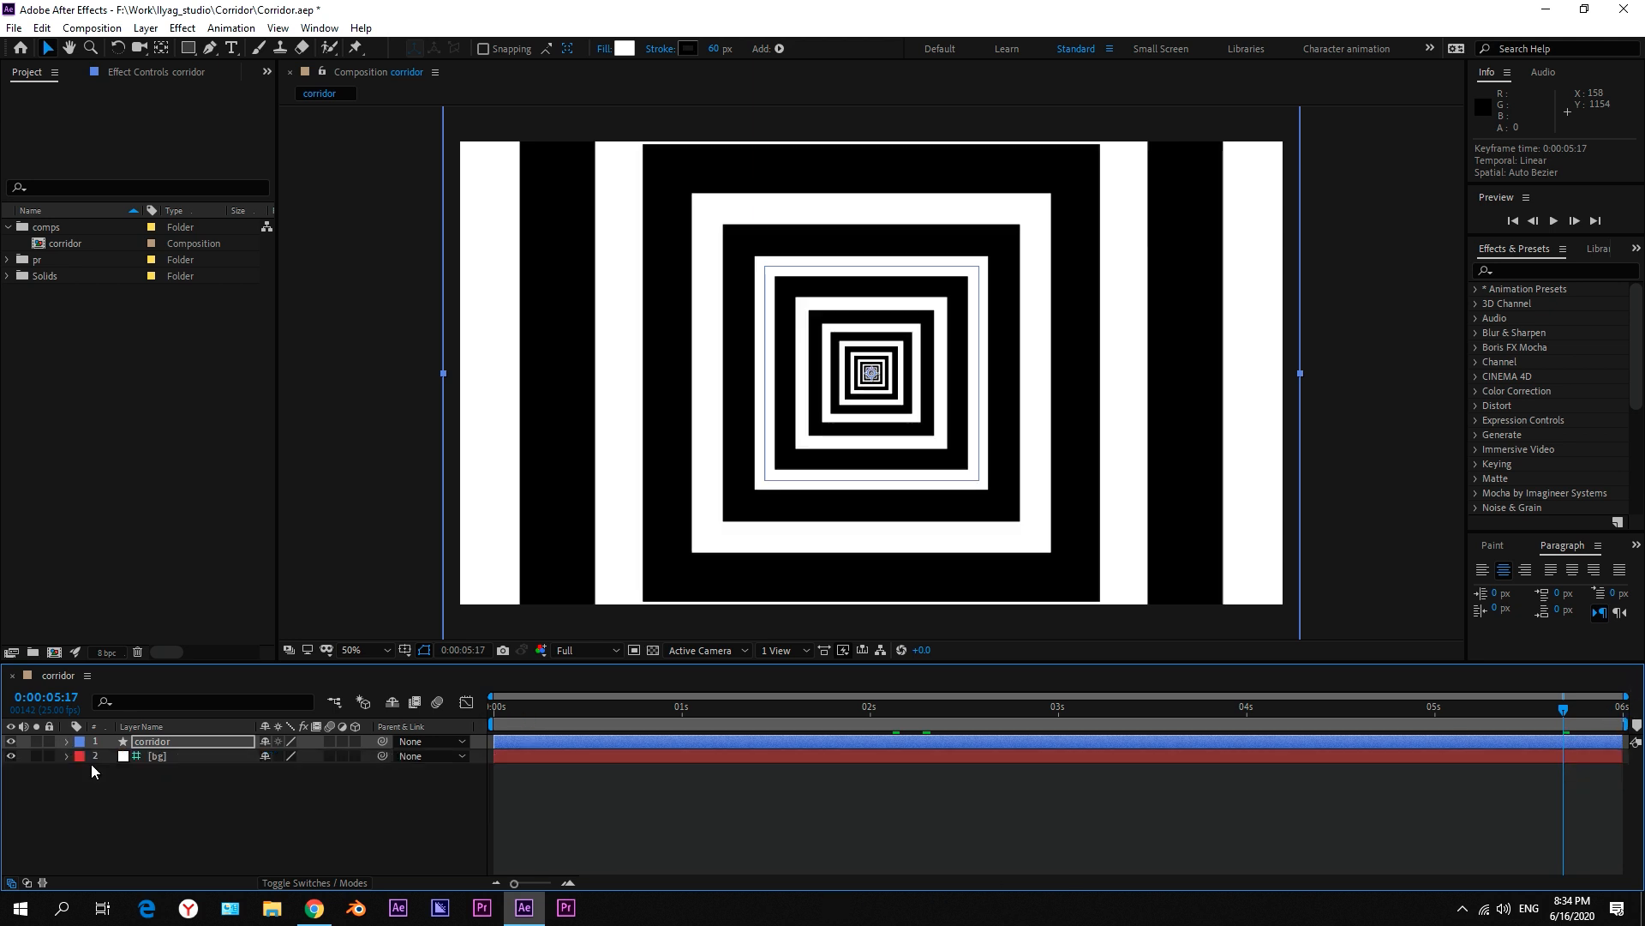
Step: Pre-compose the corridor and bg layers into a new composition named corridor shape
ctrl+click(173, 756)
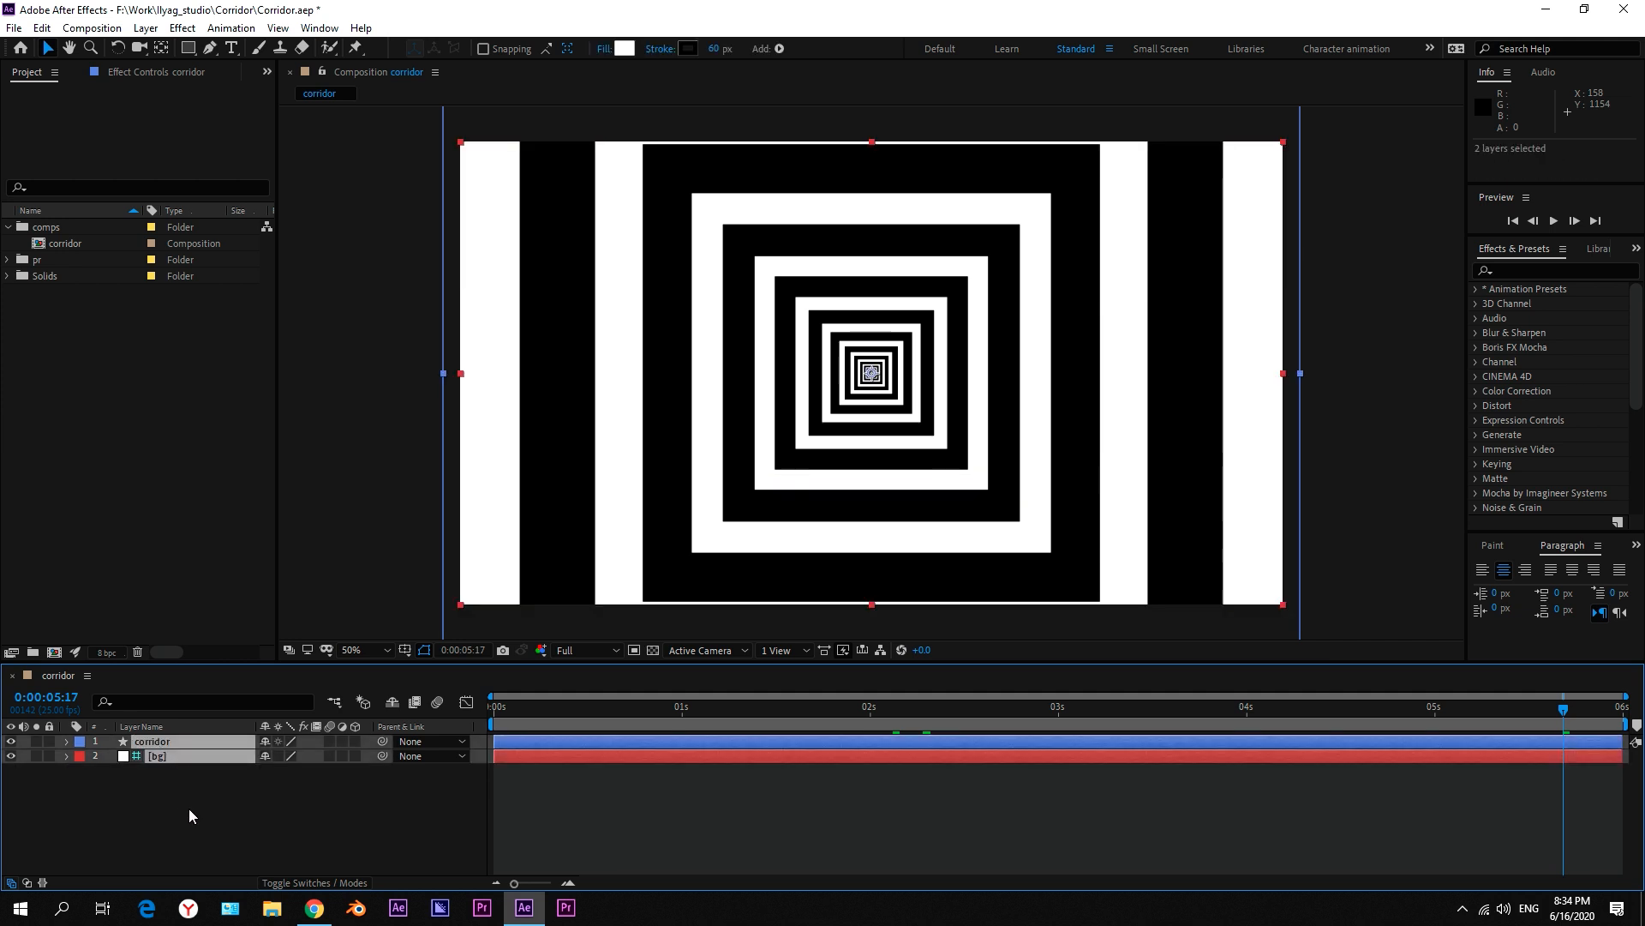
key(ctrl+shift+c)
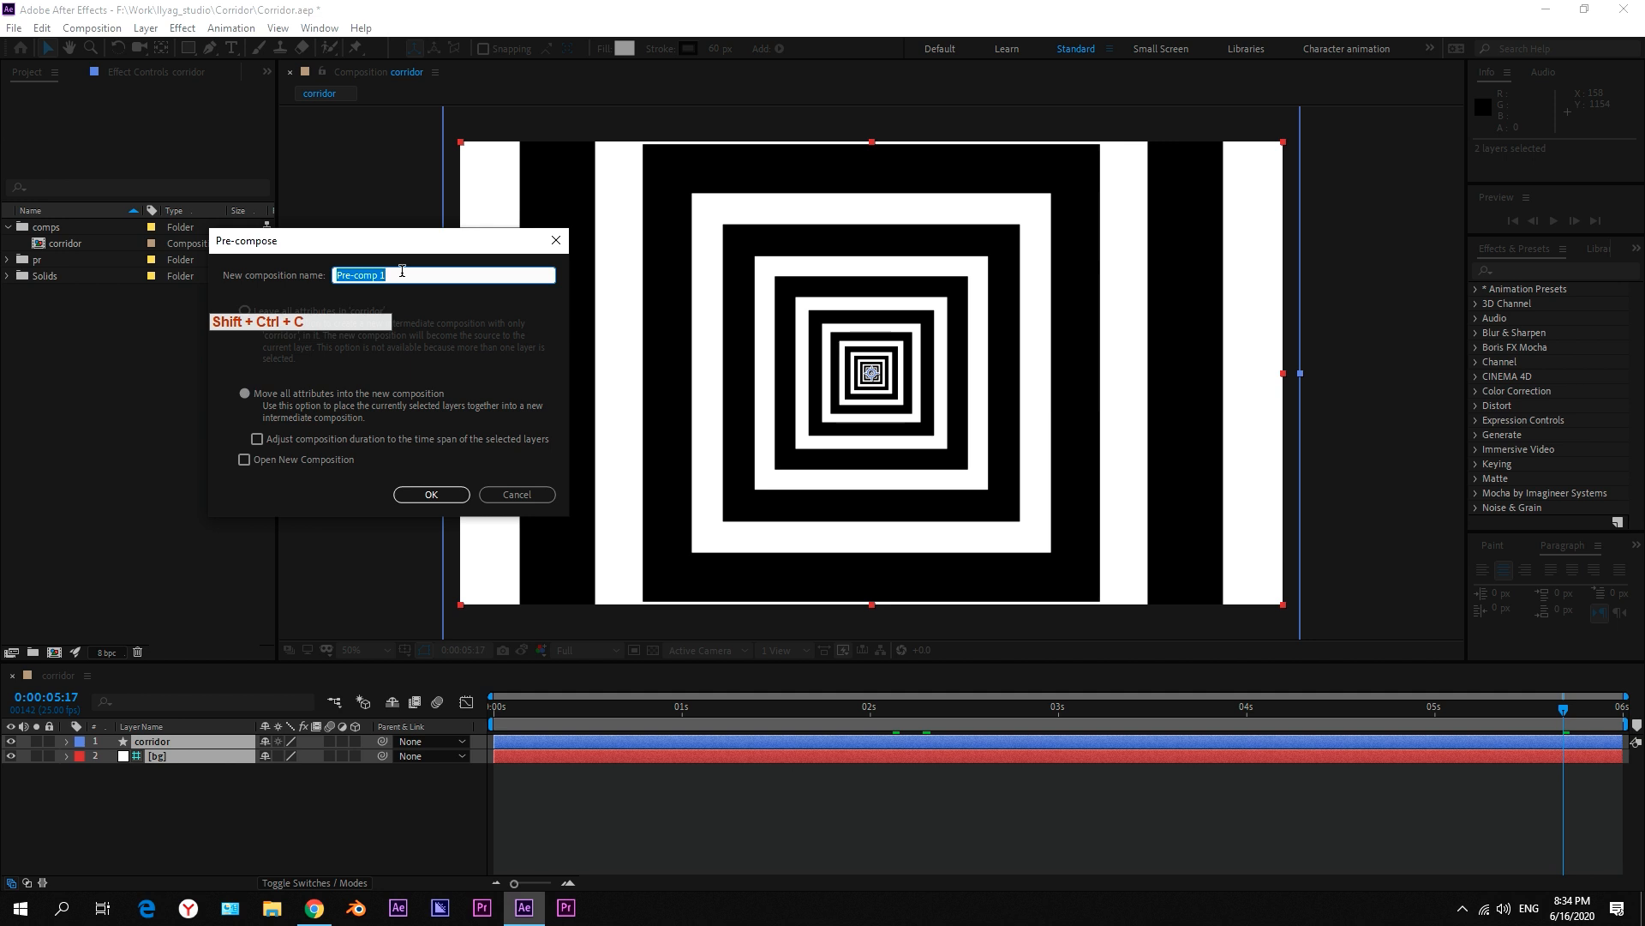
text(corridor s)
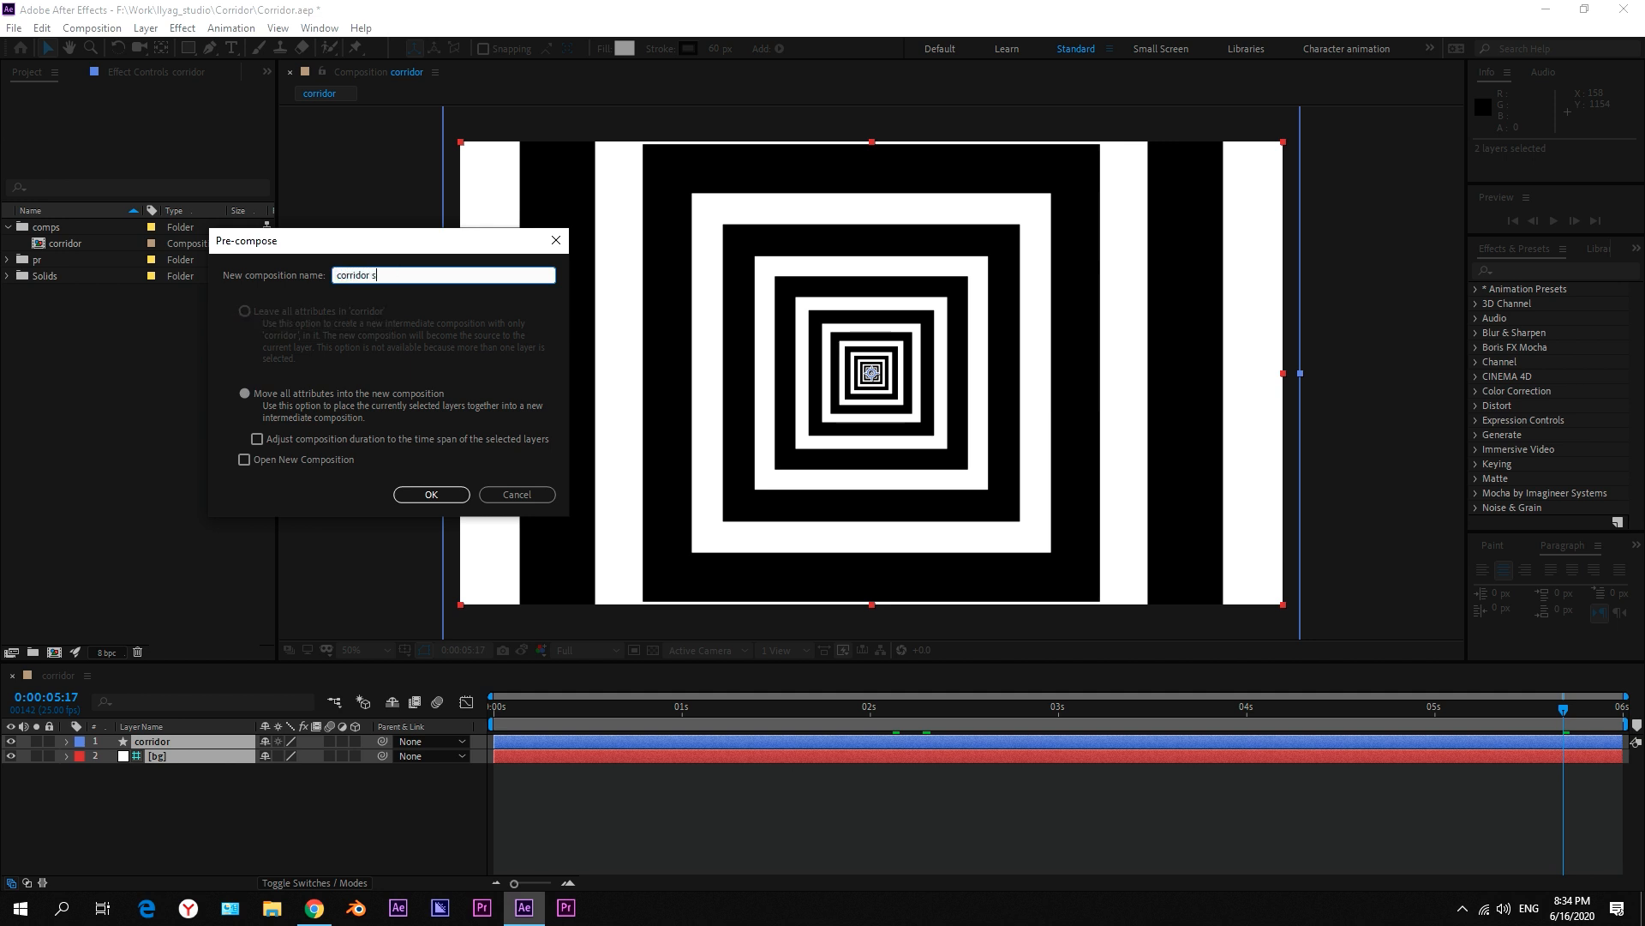
key(Return)
click(249, 769)
click(197, 742)
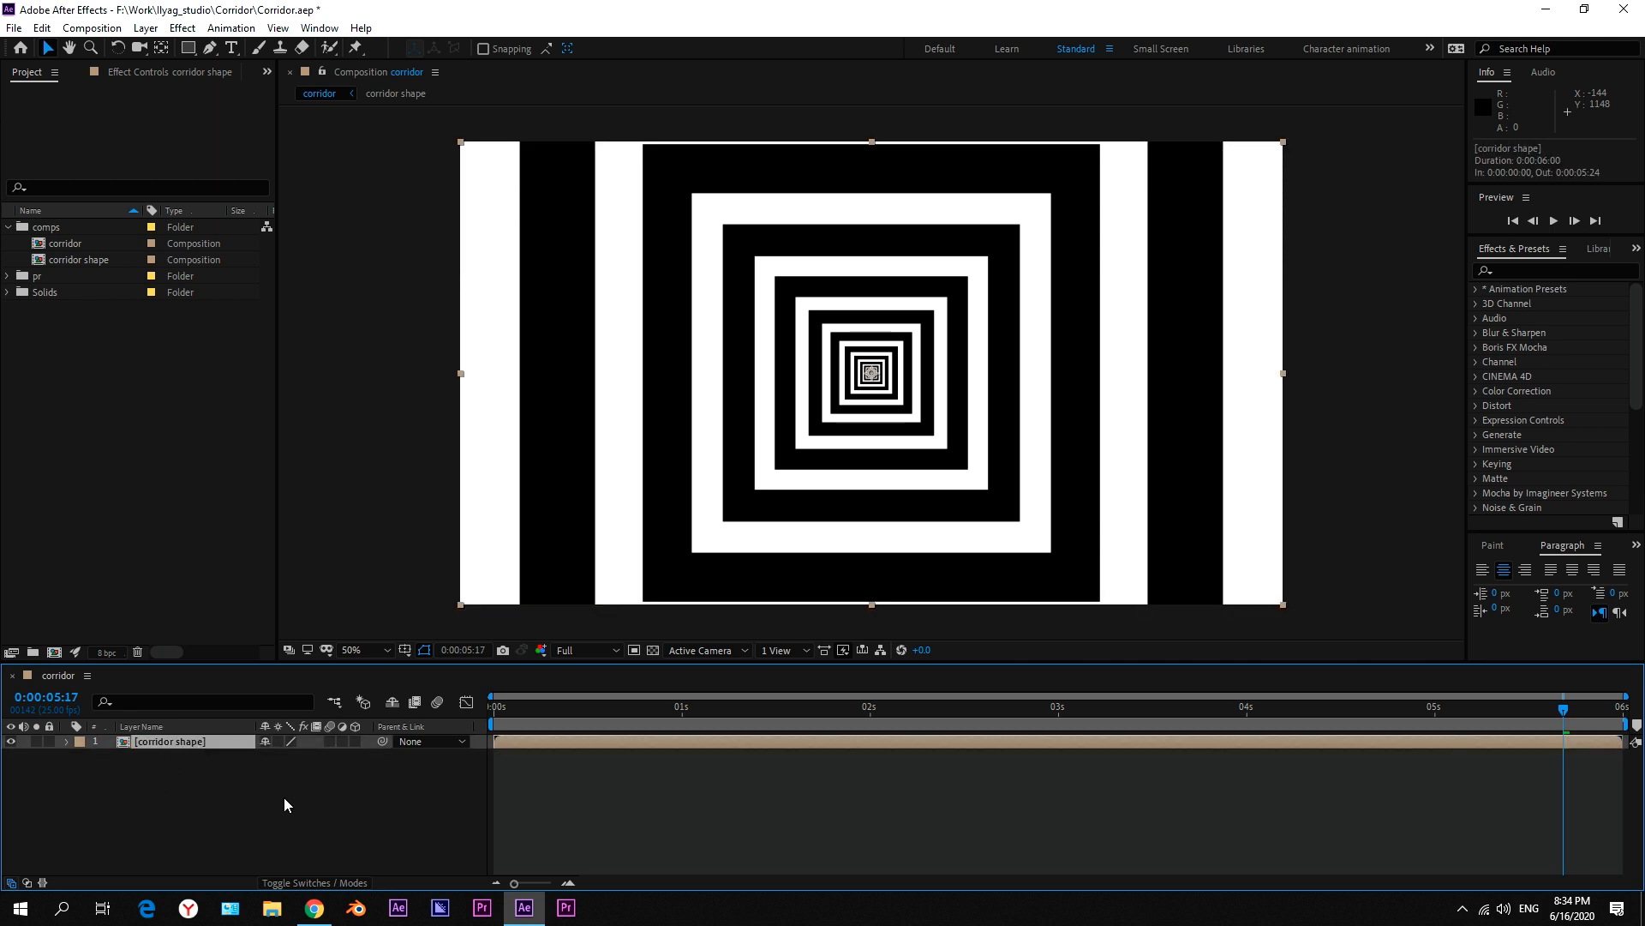
Step: Add a new adjustment layer above the corridor shape layer
click(310, 824)
click(146, 28)
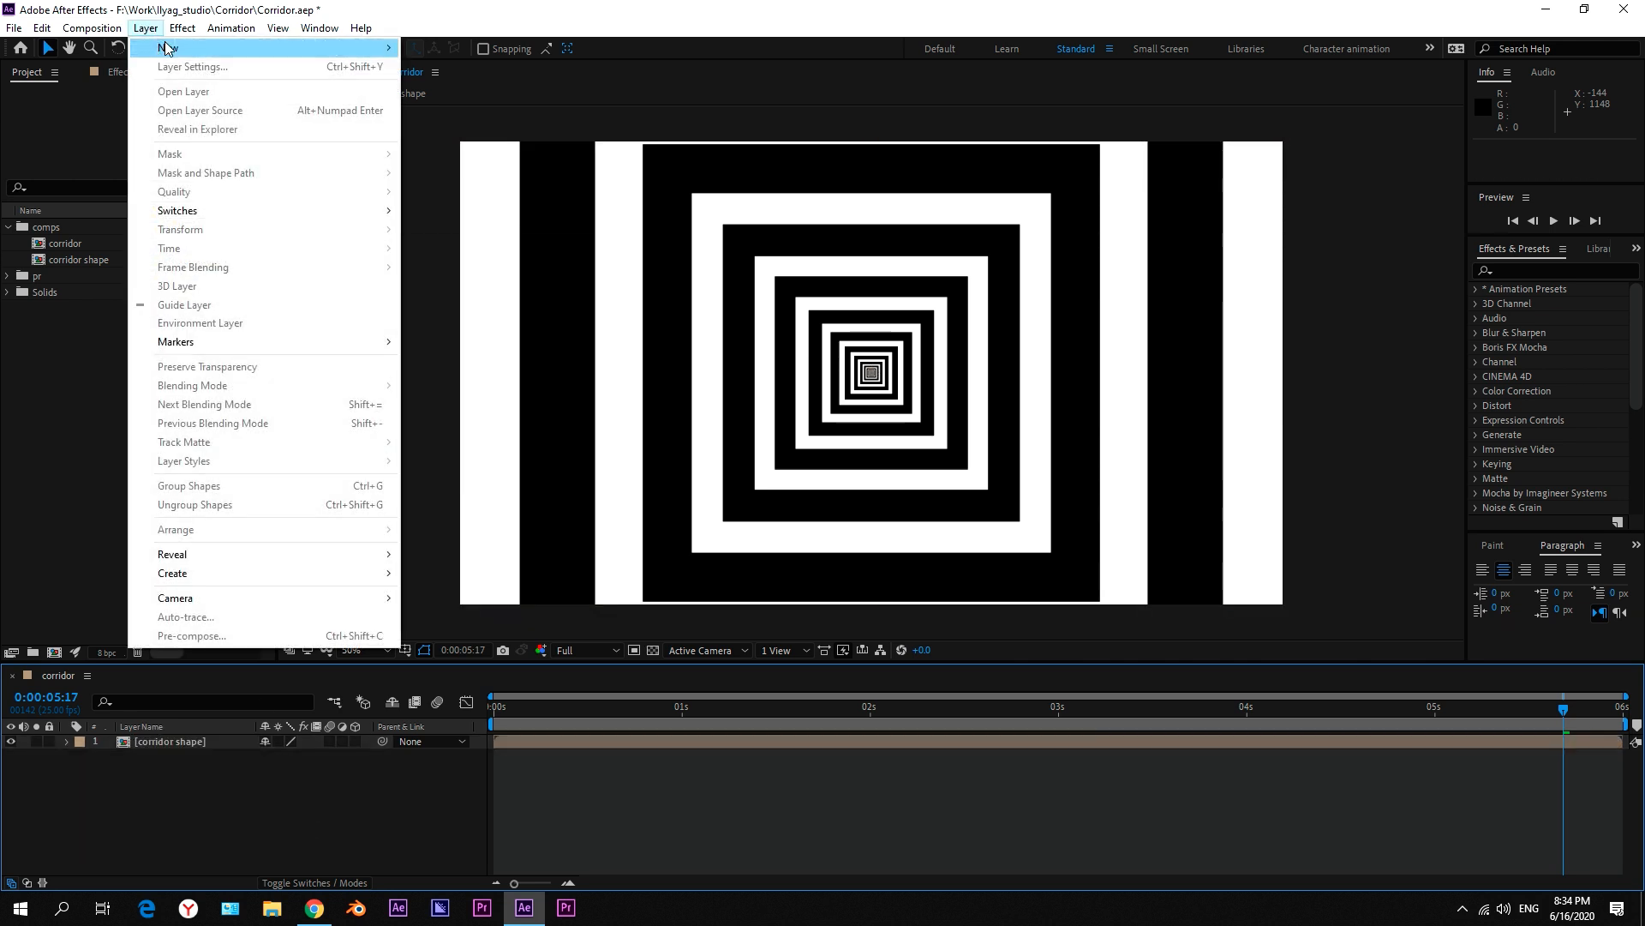
mouse_move(248, 49)
click(468, 161)
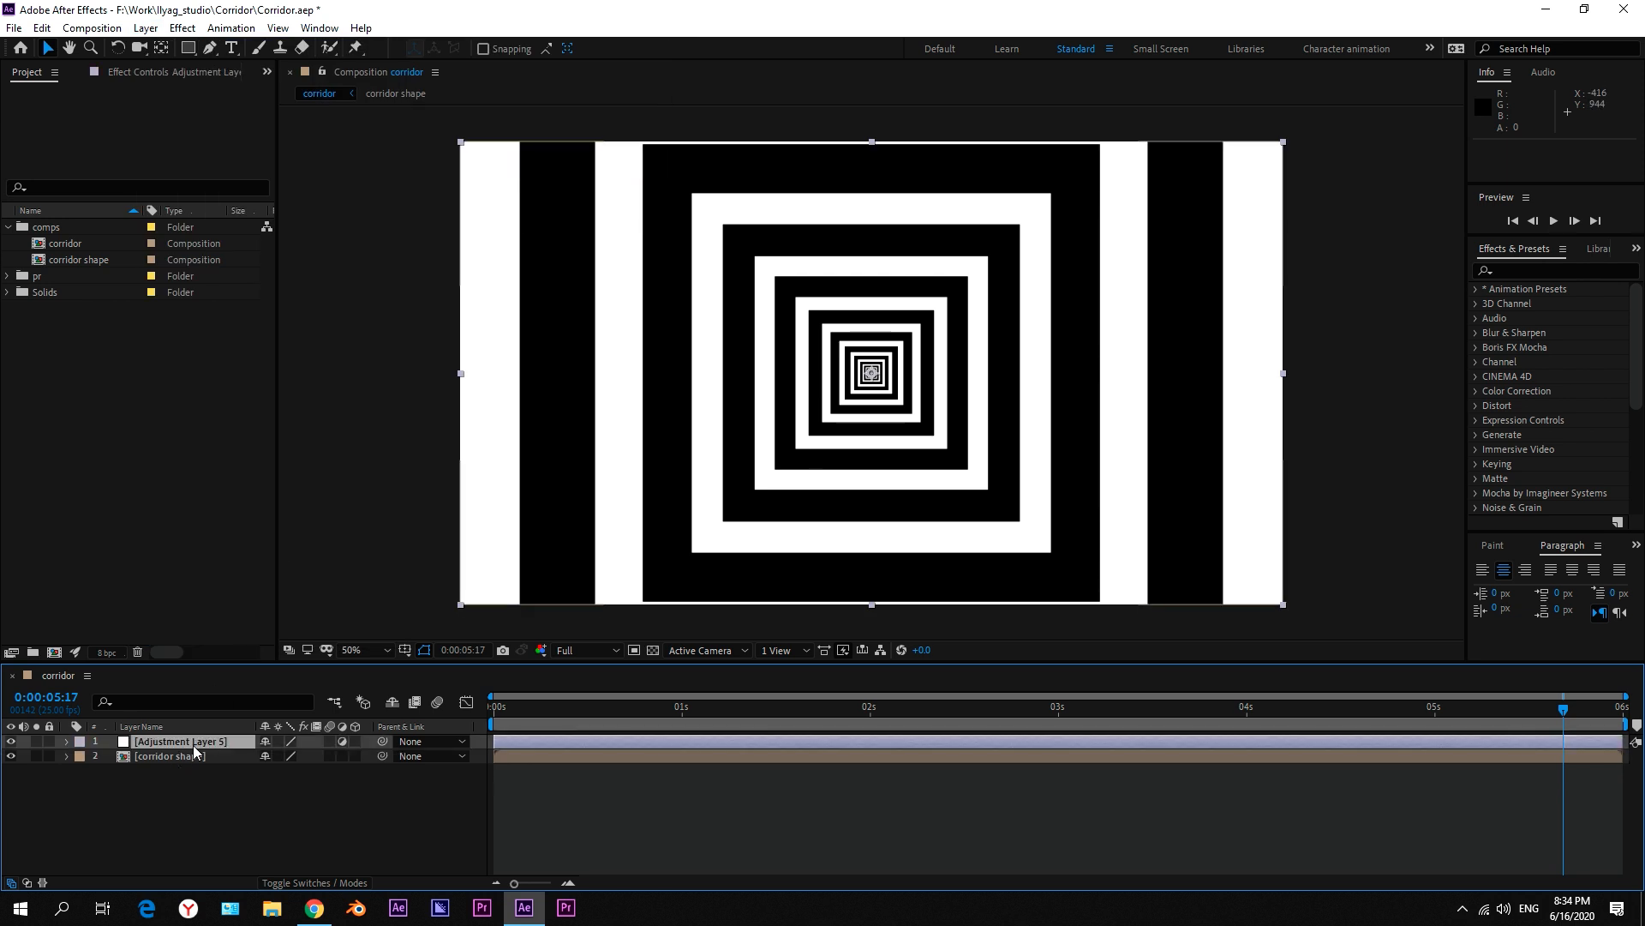
Step: Find the CC Glass effect and apply it to the adjustment layer
click(1559, 269)
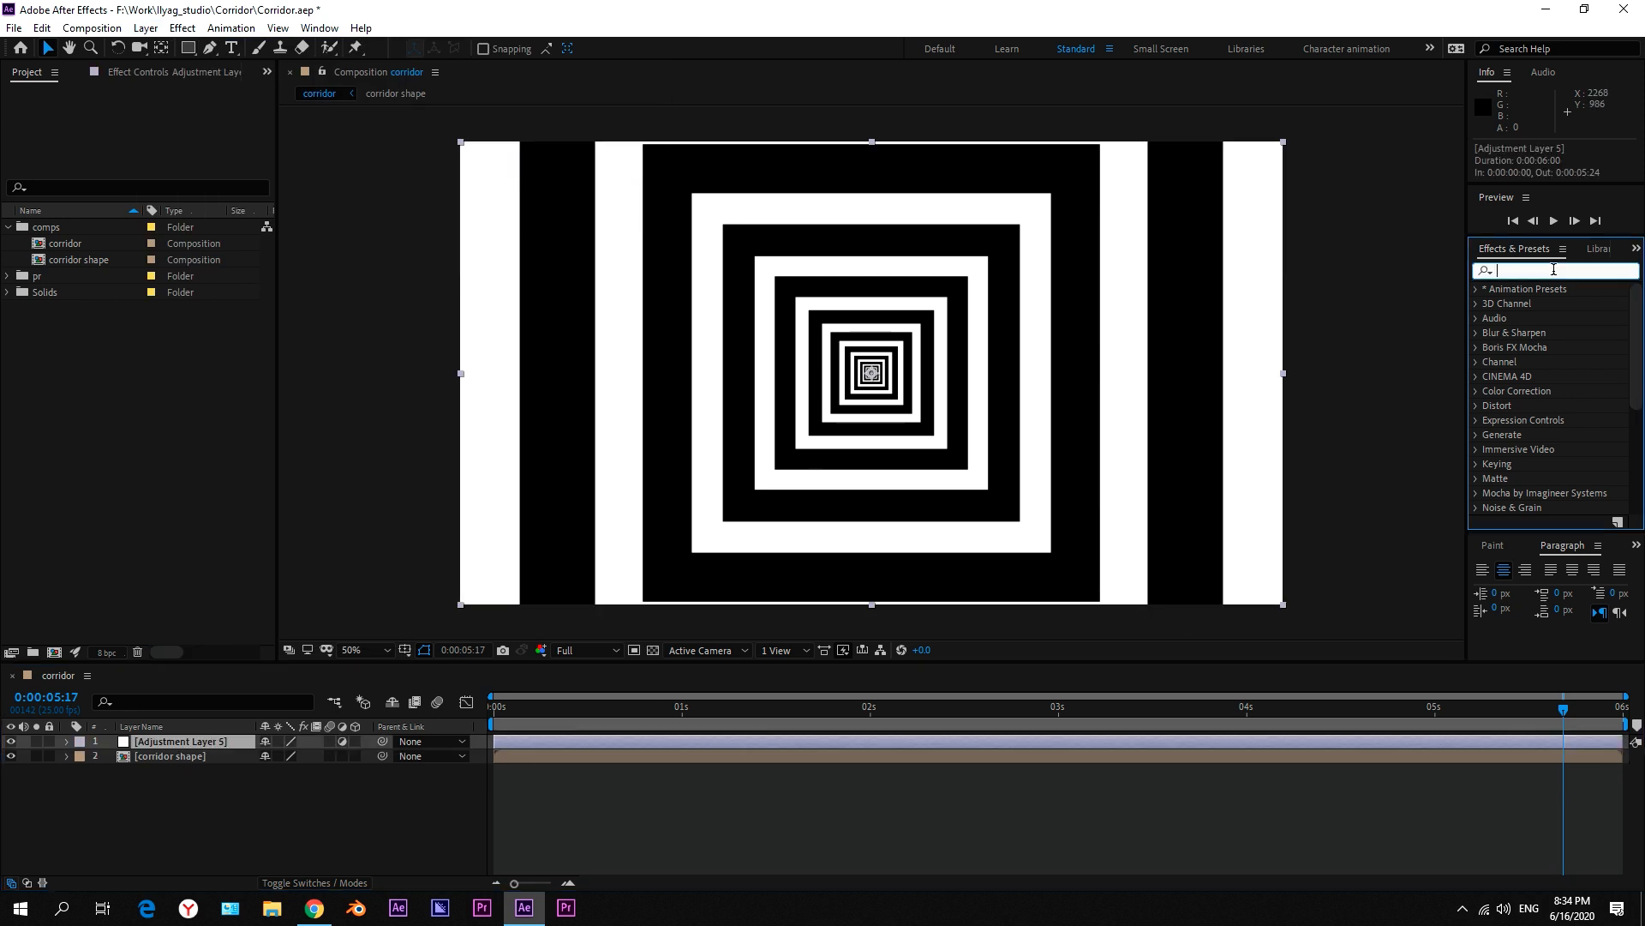
text(cc gla)
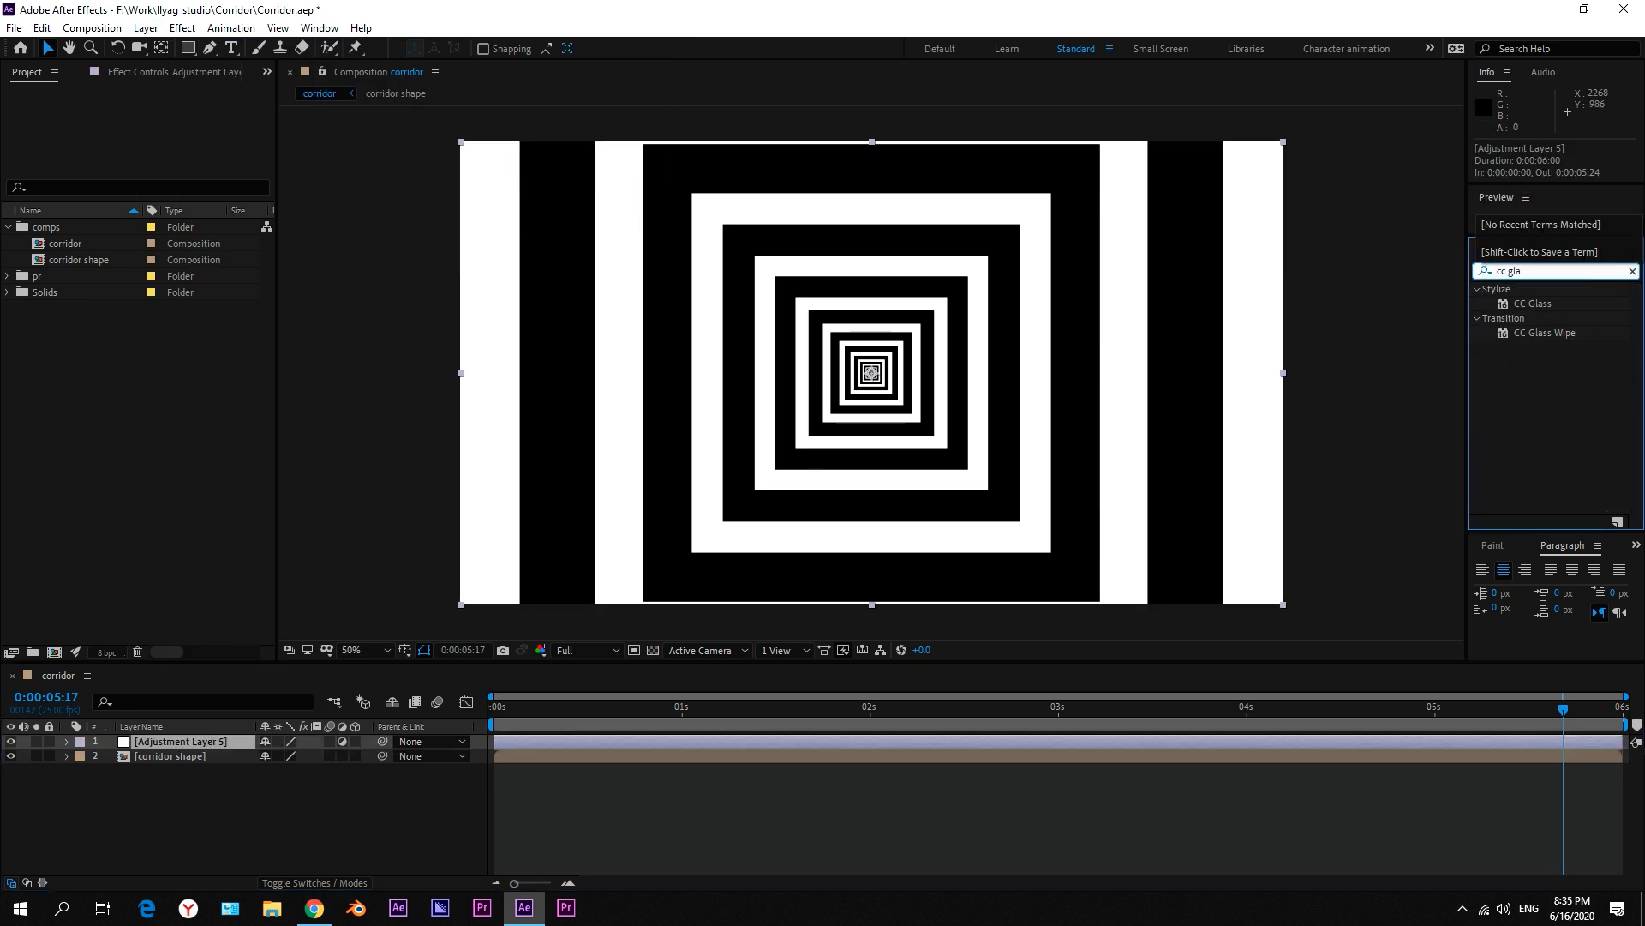
drag(1535, 304, 175, 742)
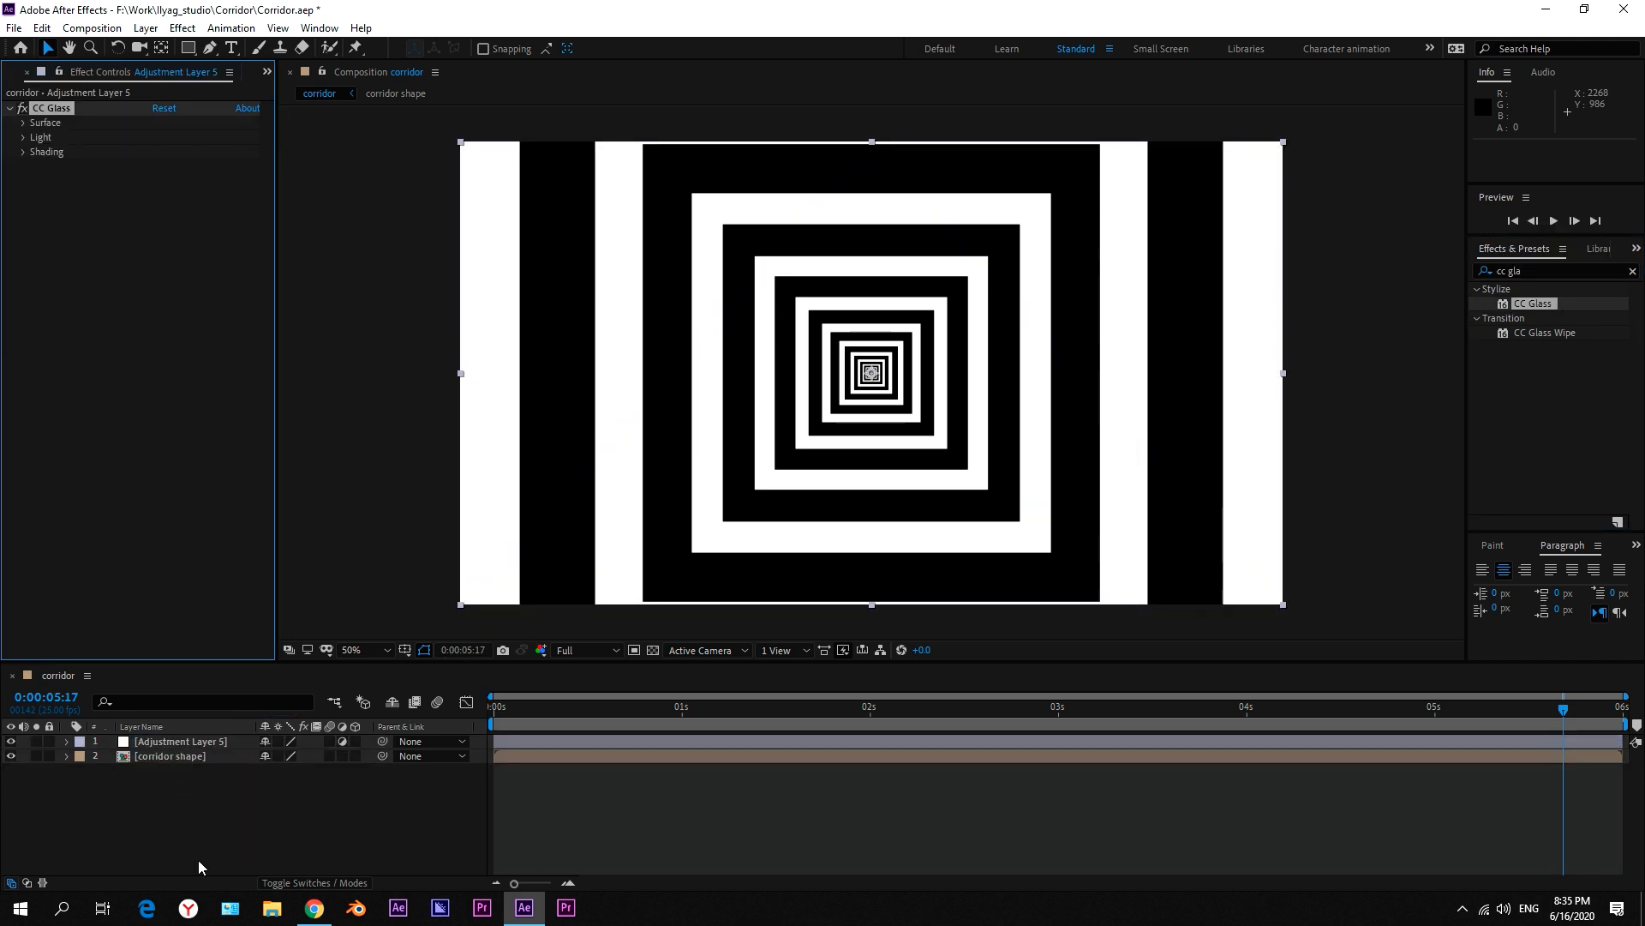
Step: Set the CC Glass surface softness to 8, height to -100 and displacement to 3
click(23, 125)
click(168, 165)
text(8)
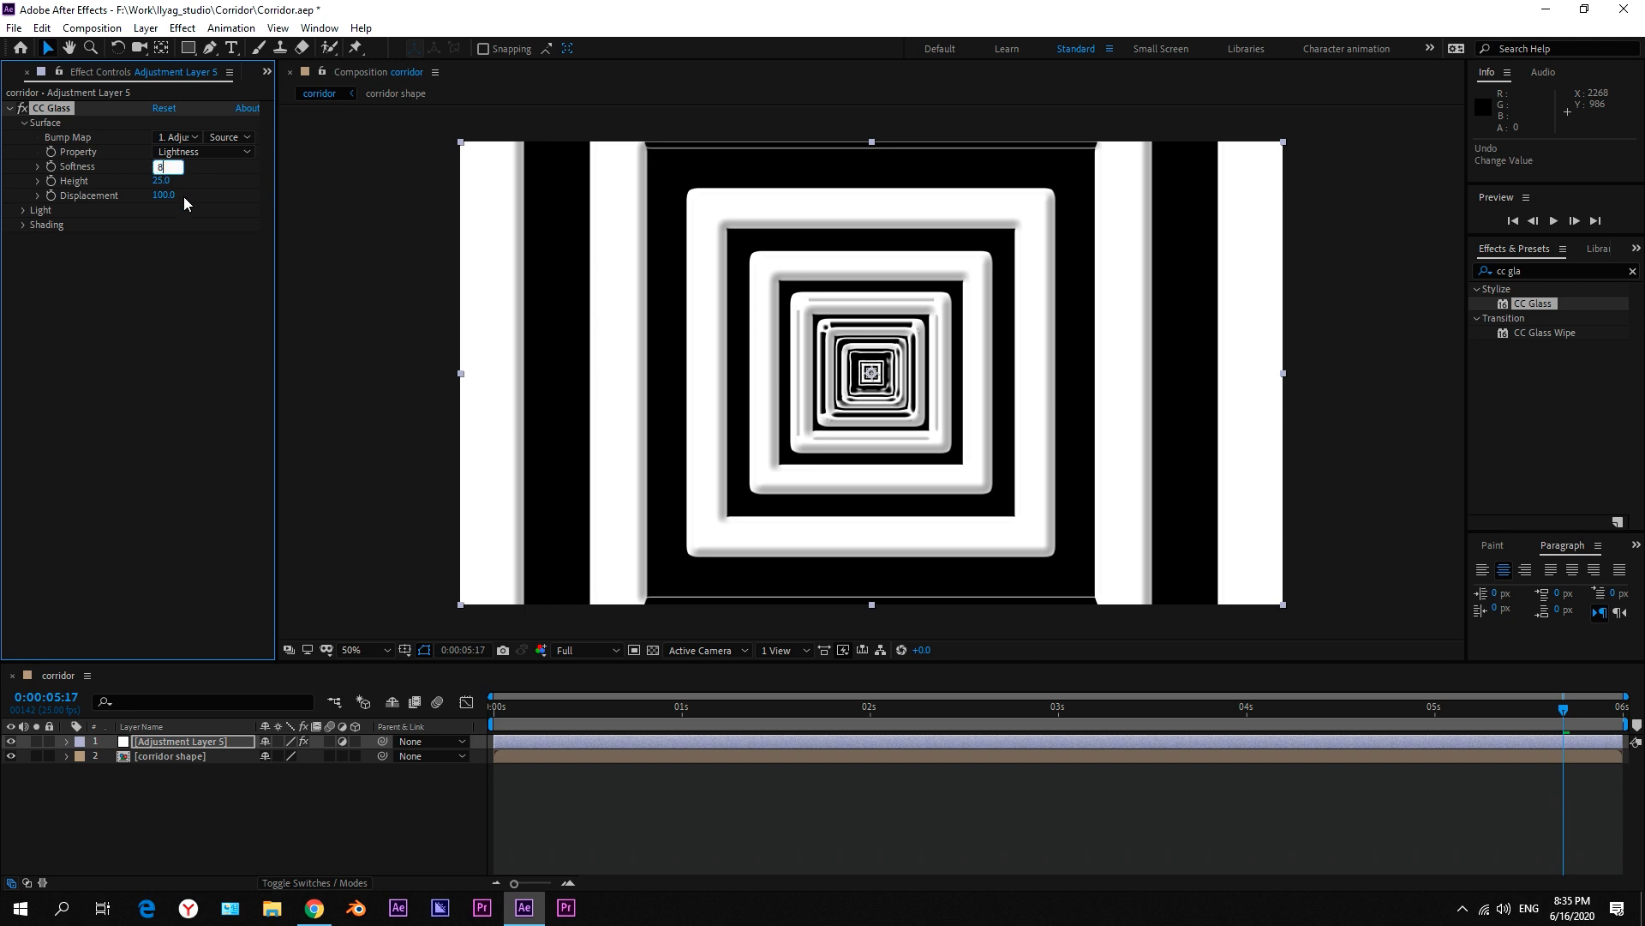
click(183, 182)
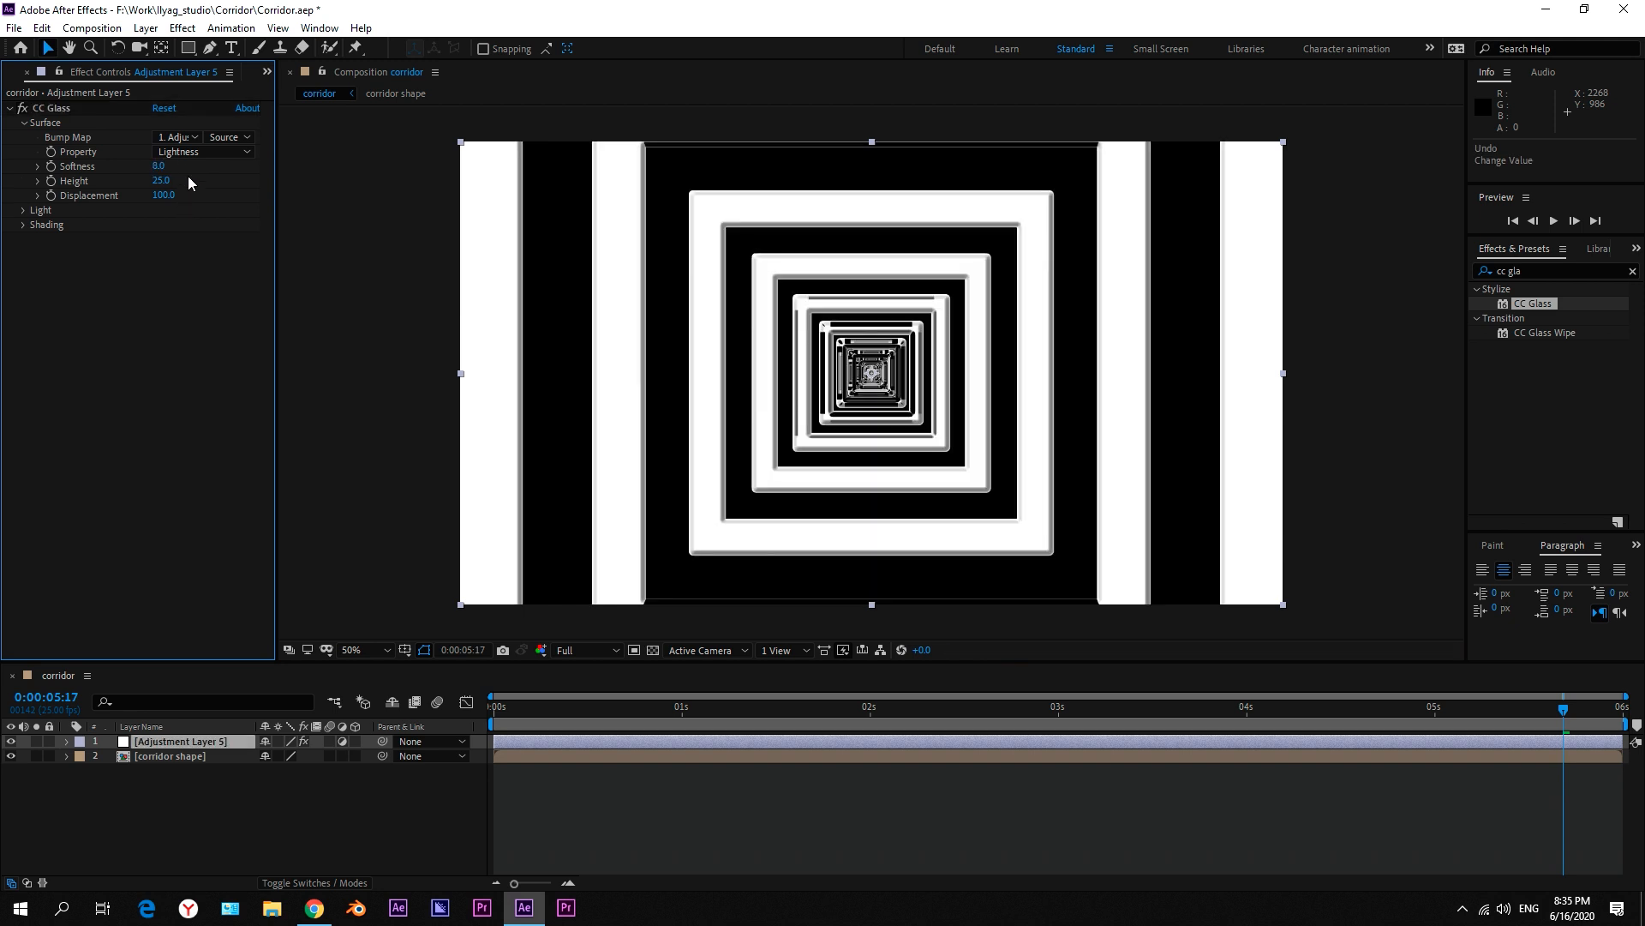
text(100)
key(Return)
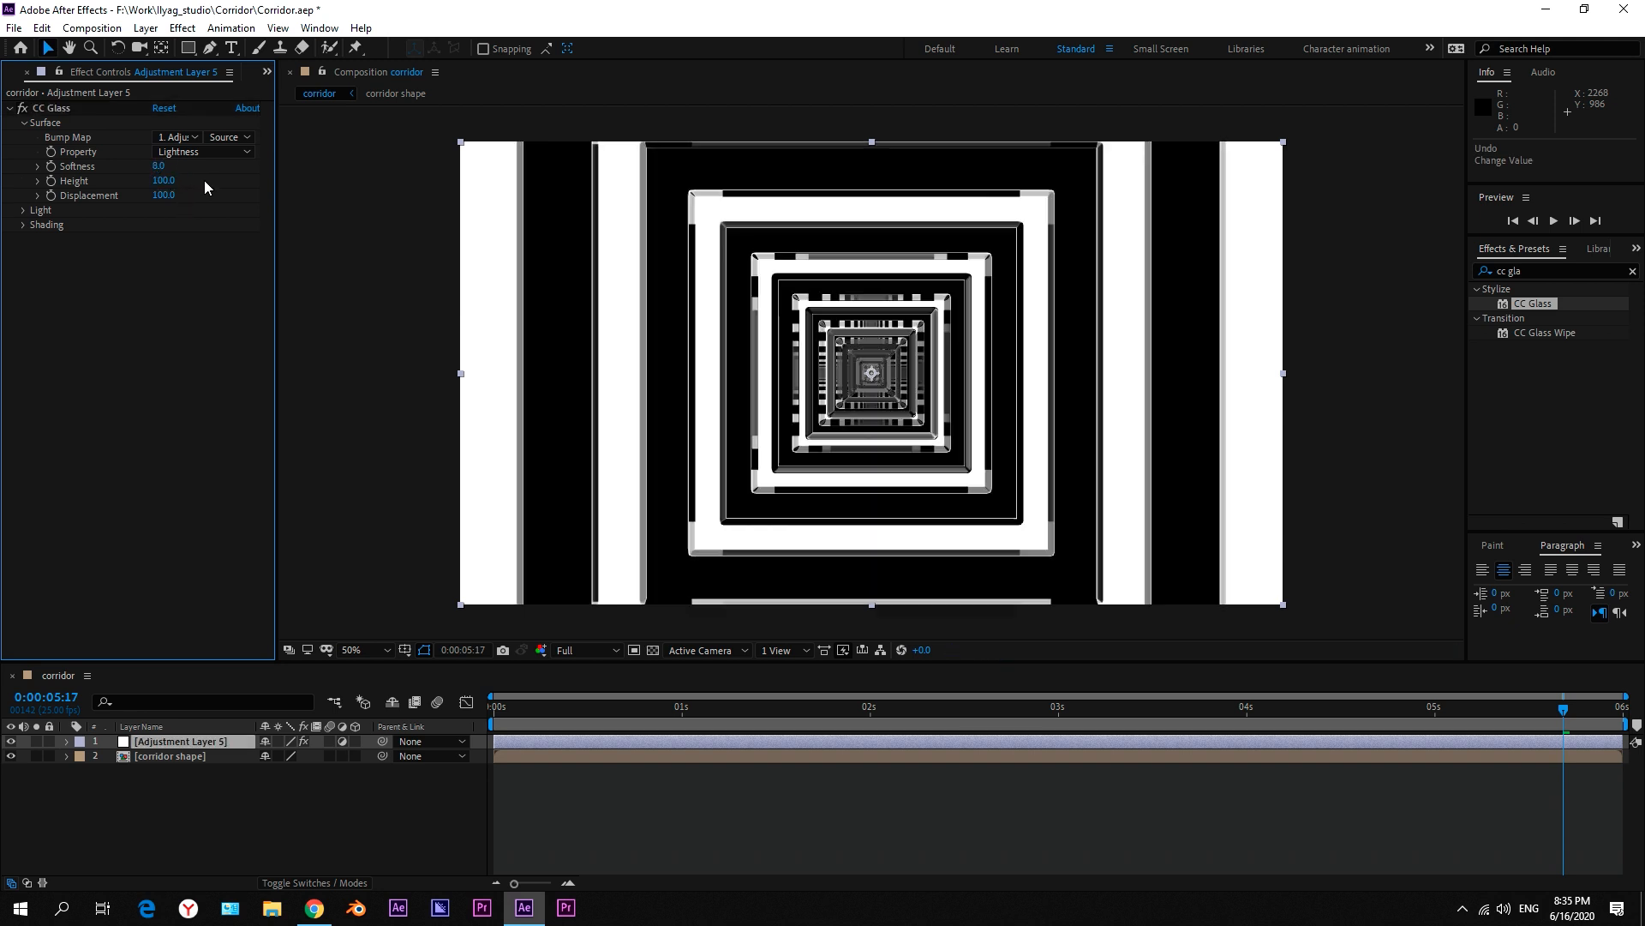
text(-100)
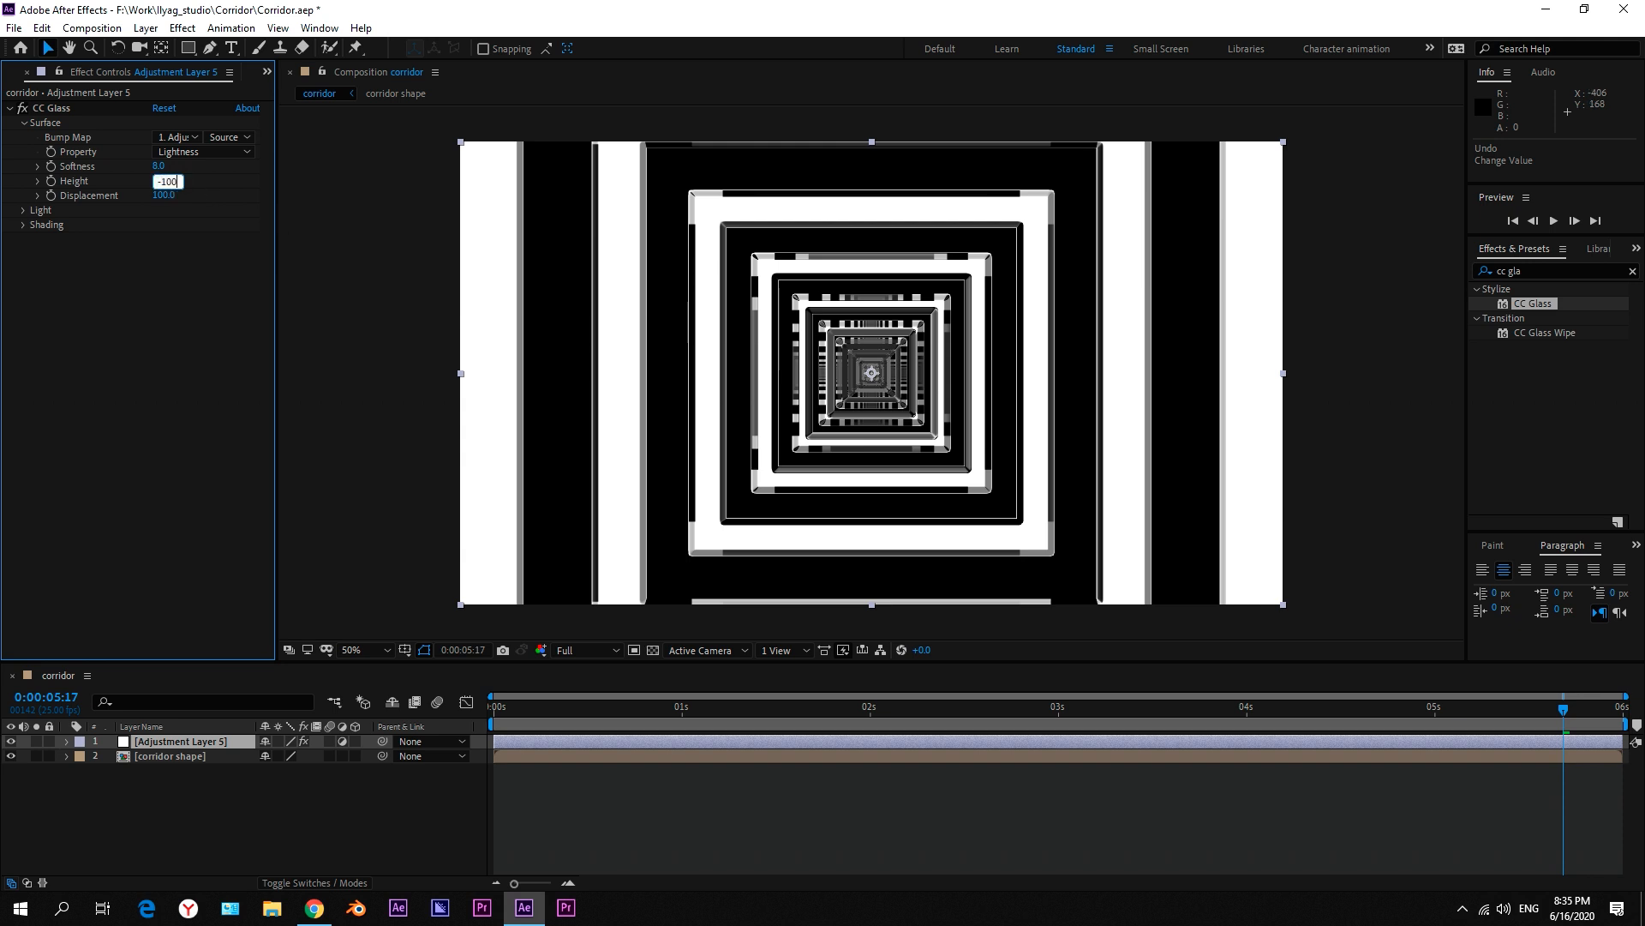
key(Return)
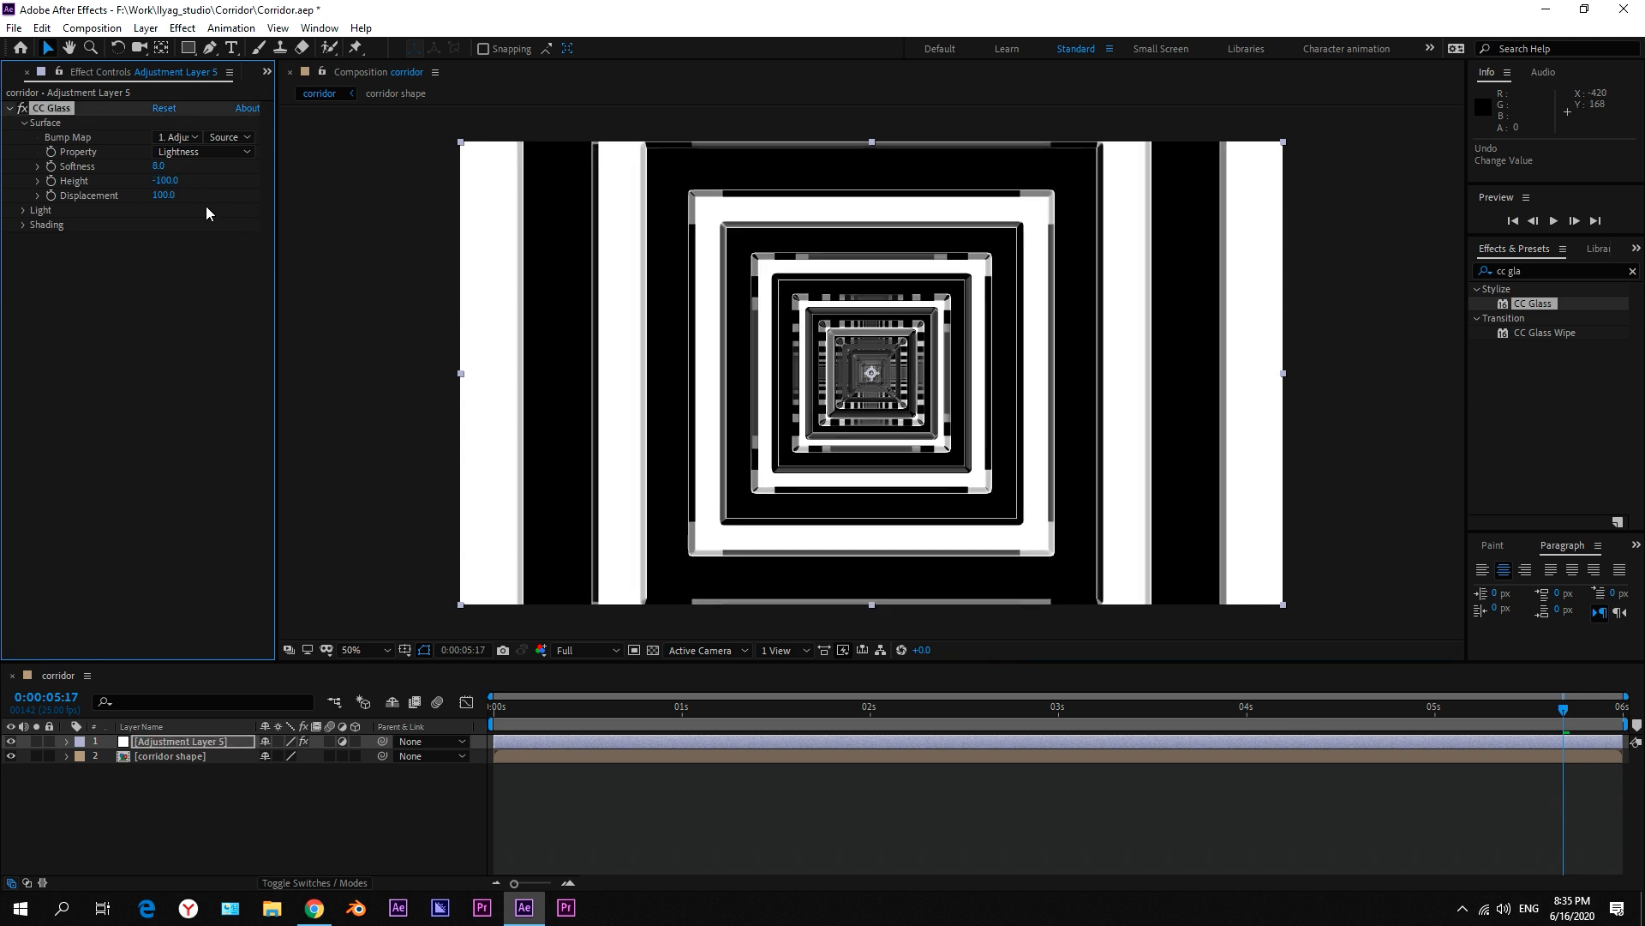
click(169, 196)
key(Return)
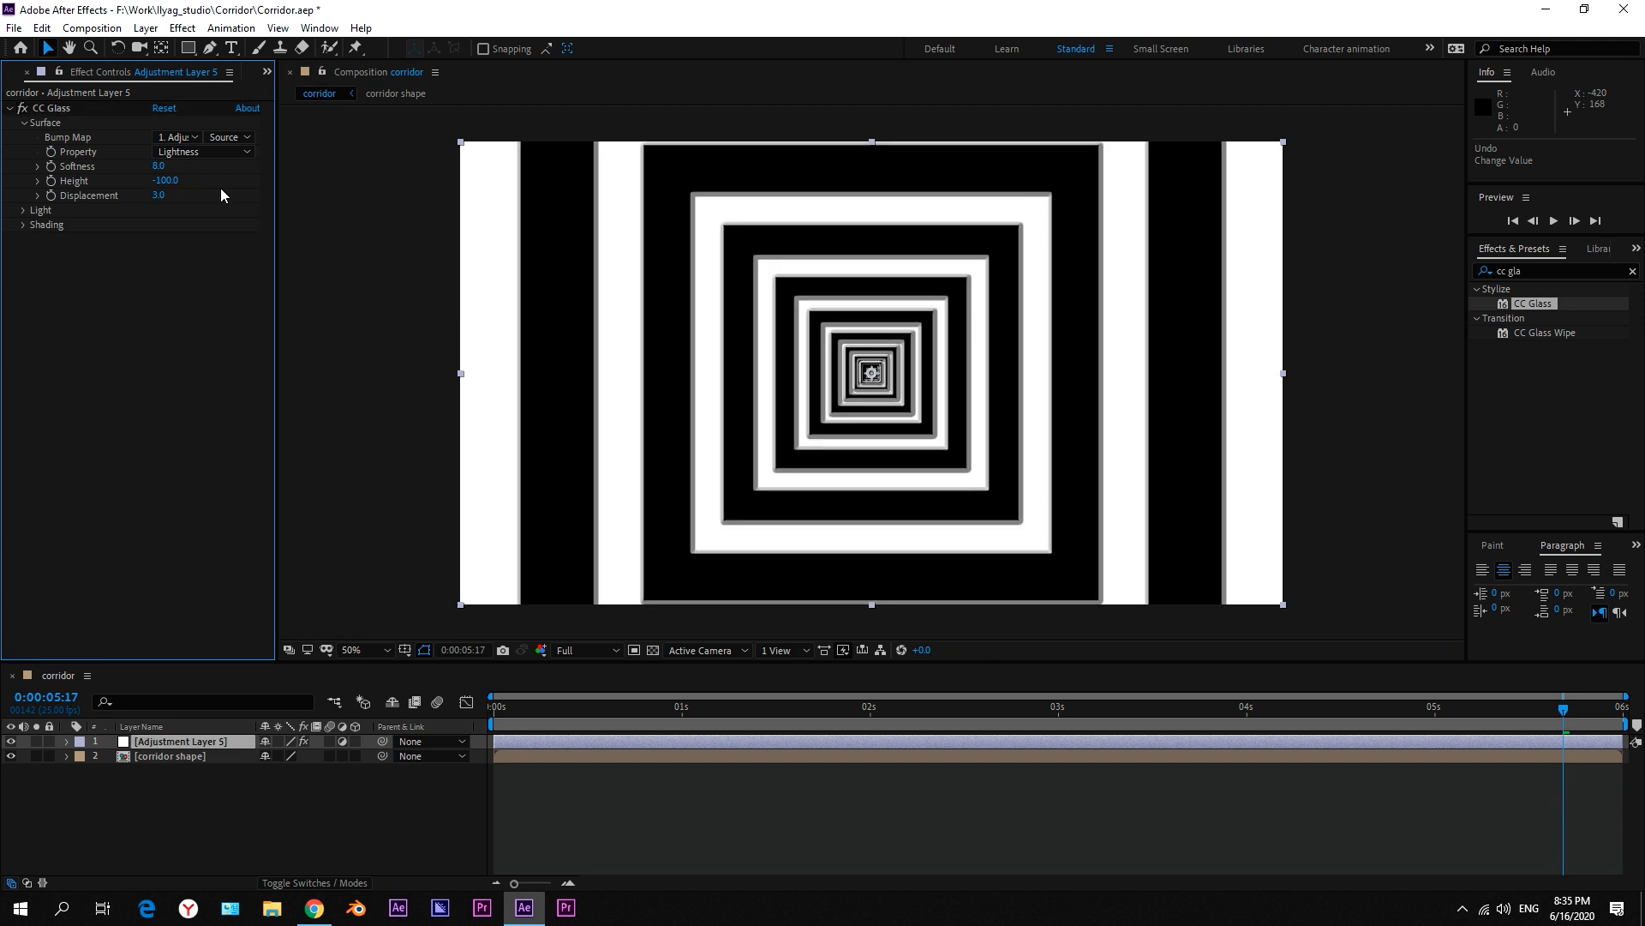
Step: Compare the corridor with CC Glass off and on, and collapse the effect's settings
click(23, 109)
click(23, 109)
click(10, 108)
click(55, 108)
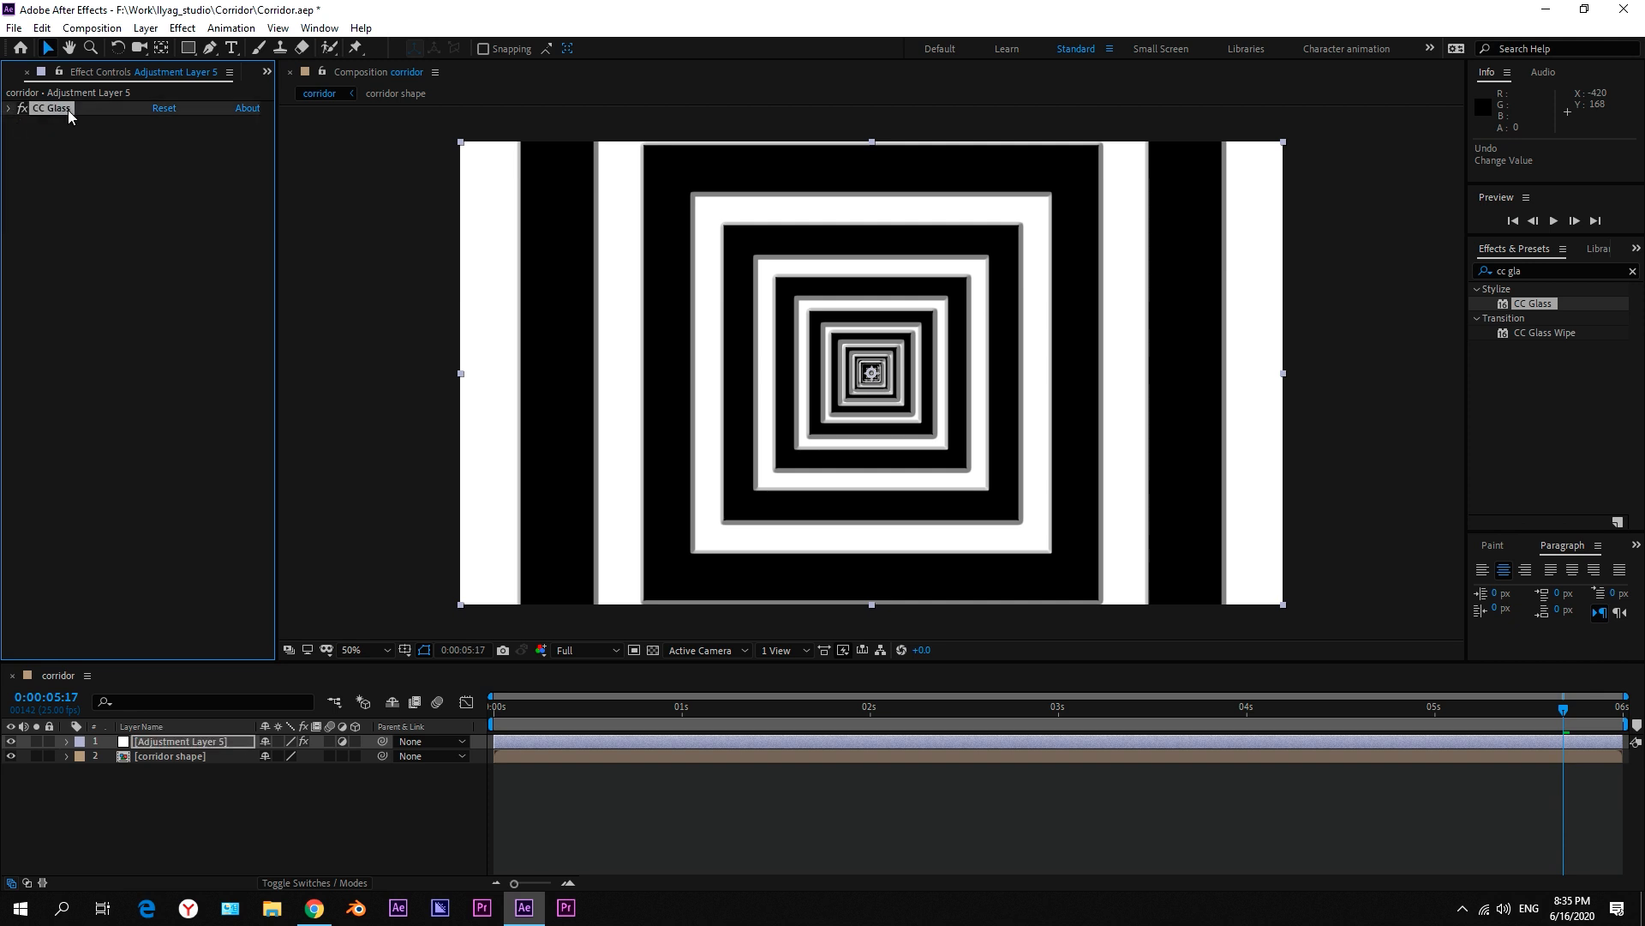
Step: Apply the Turbulent Displace effect to the adjustment layer after CC Glass
click(1540, 268)
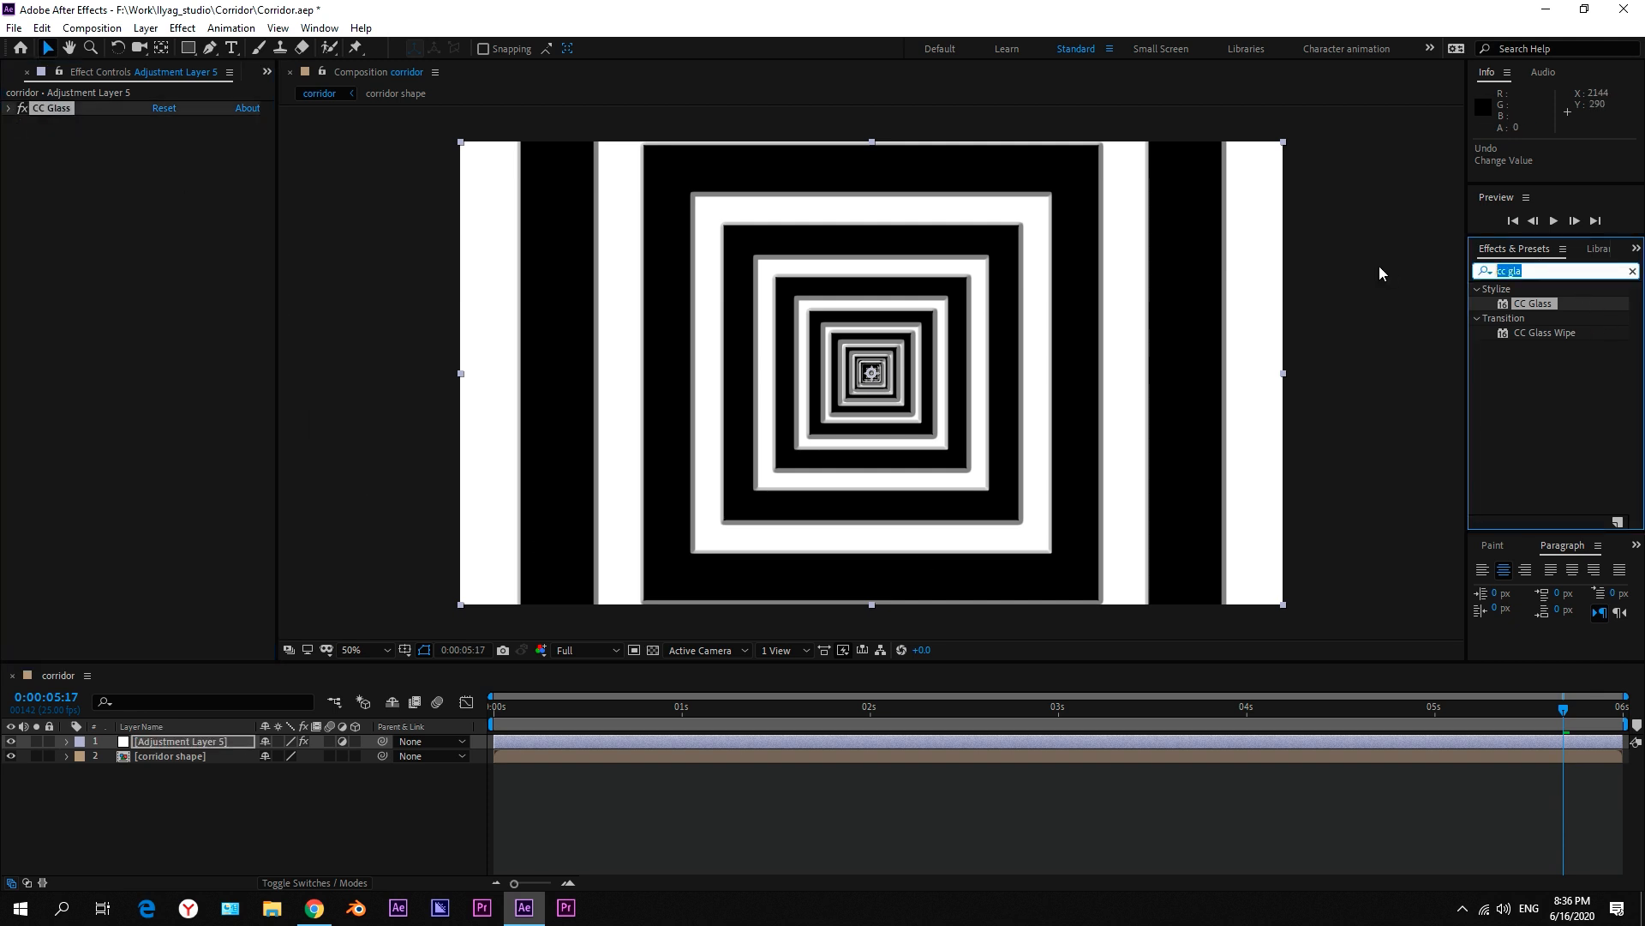
text(turb)
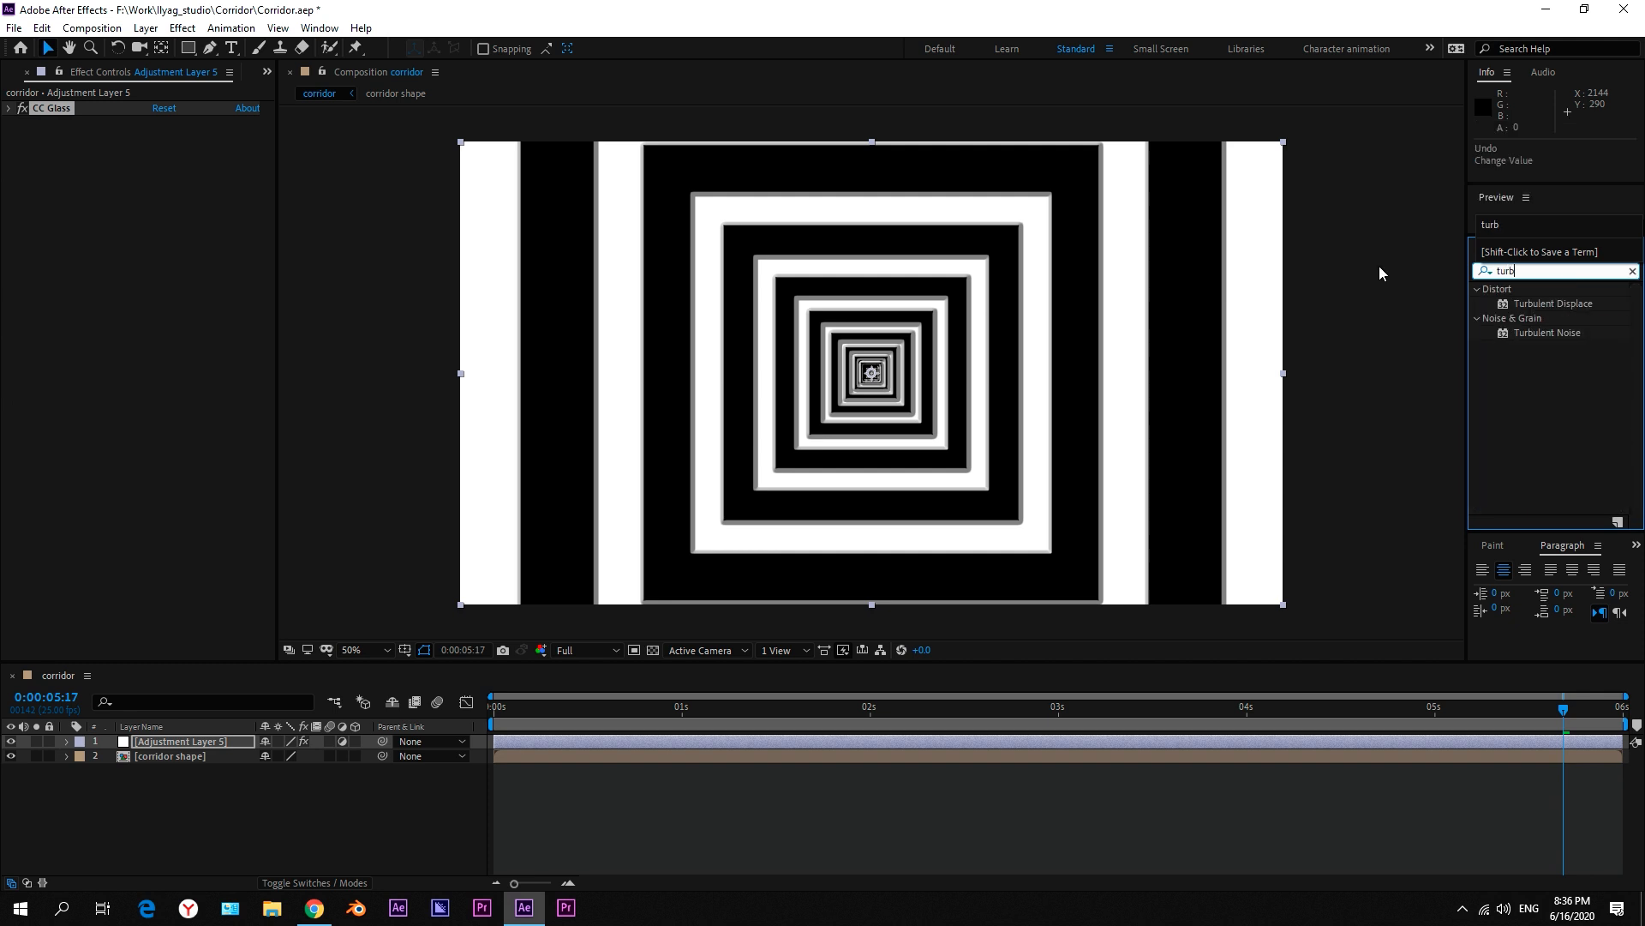
click(1594, 303)
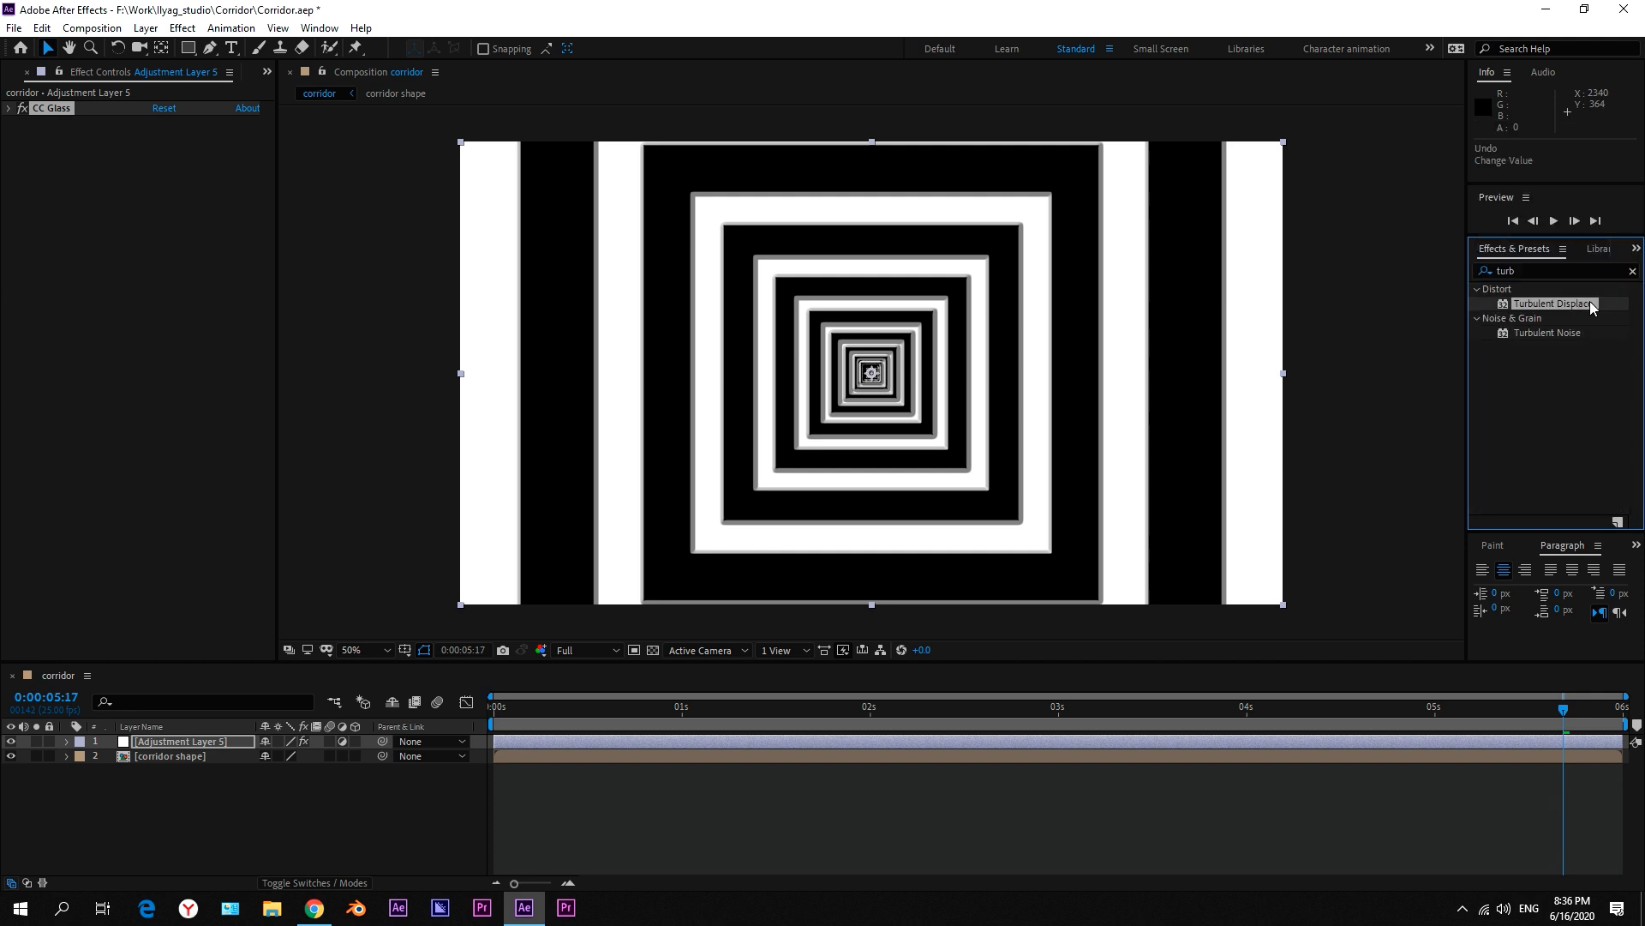
mouse_move(1554, 332)
mouse_down()
mouse_move(210, 255)
mouse_move(172, 234)
mouse_up()
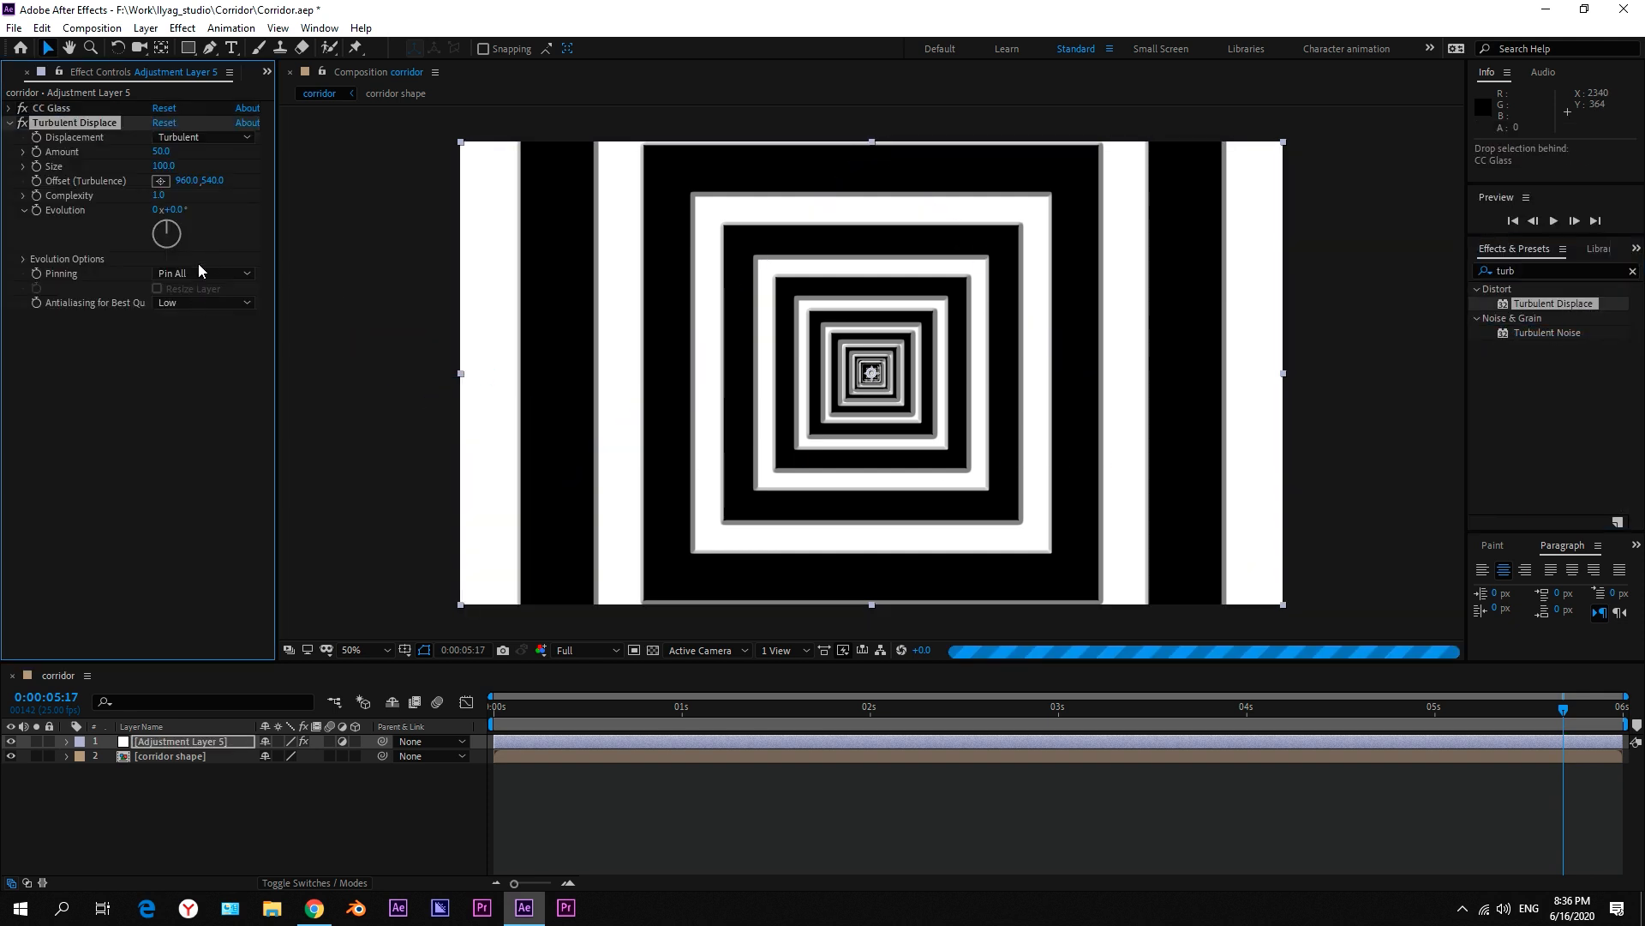
Step: Set the Turbulent Displace amount to 20 and size to 50
click(162, 152)
key(Tab)
text(5)
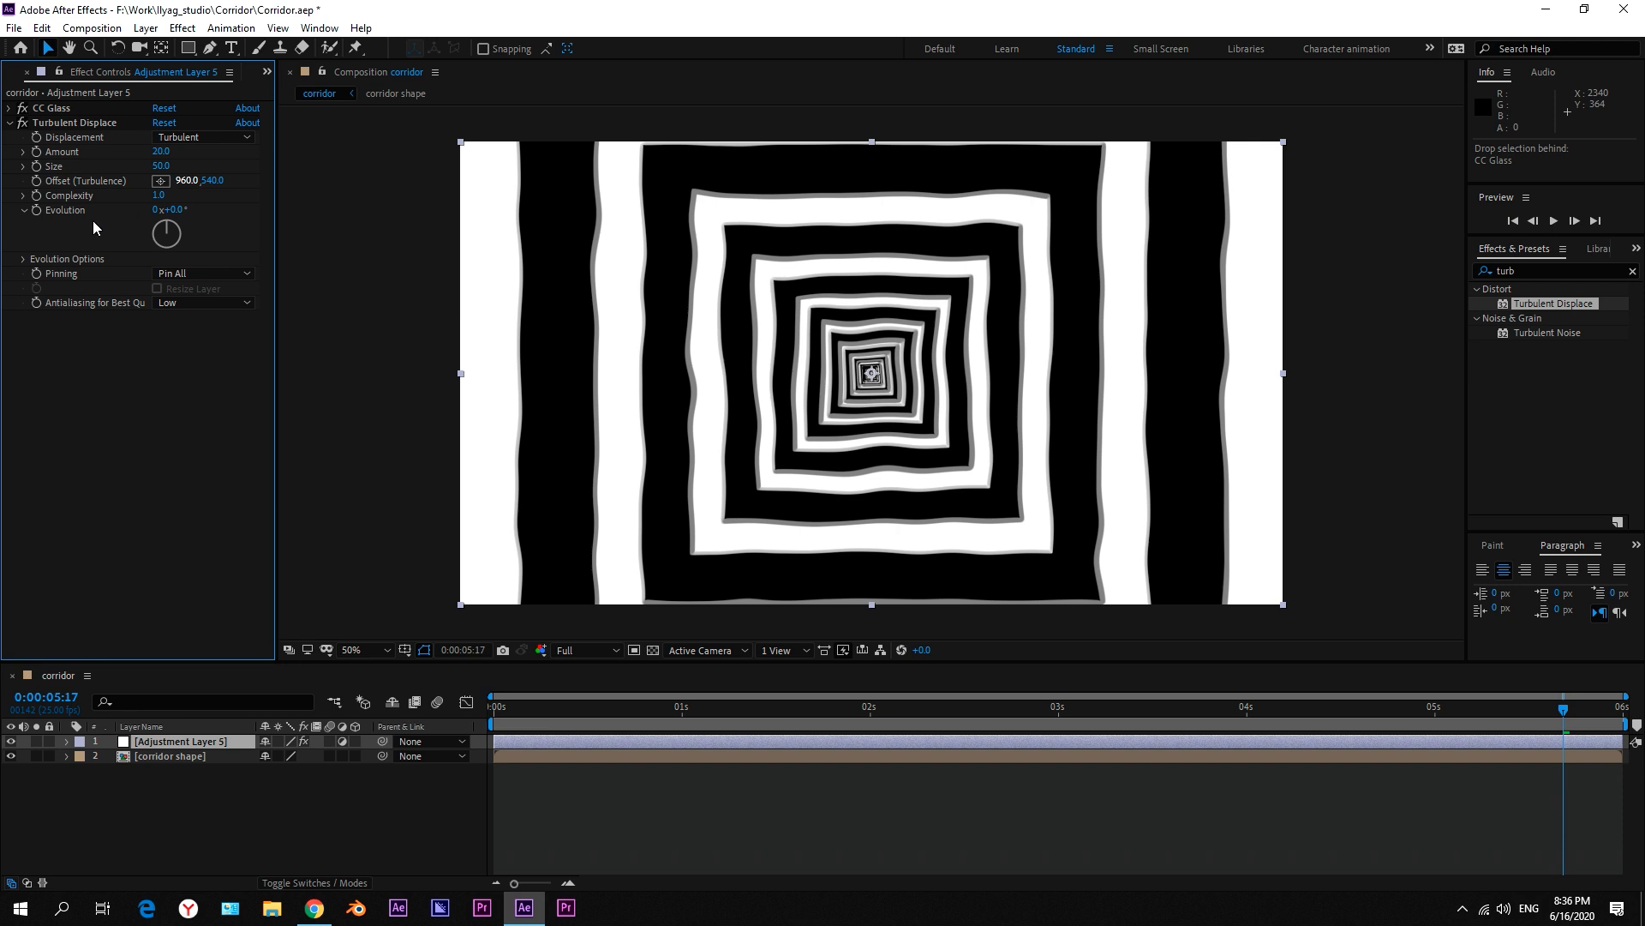
Step: Keyframe the Turbulent Displace evolution from 0 at the first frame to 4 revolutions at 0:00:05:24
click(510, 707)
key(Home)
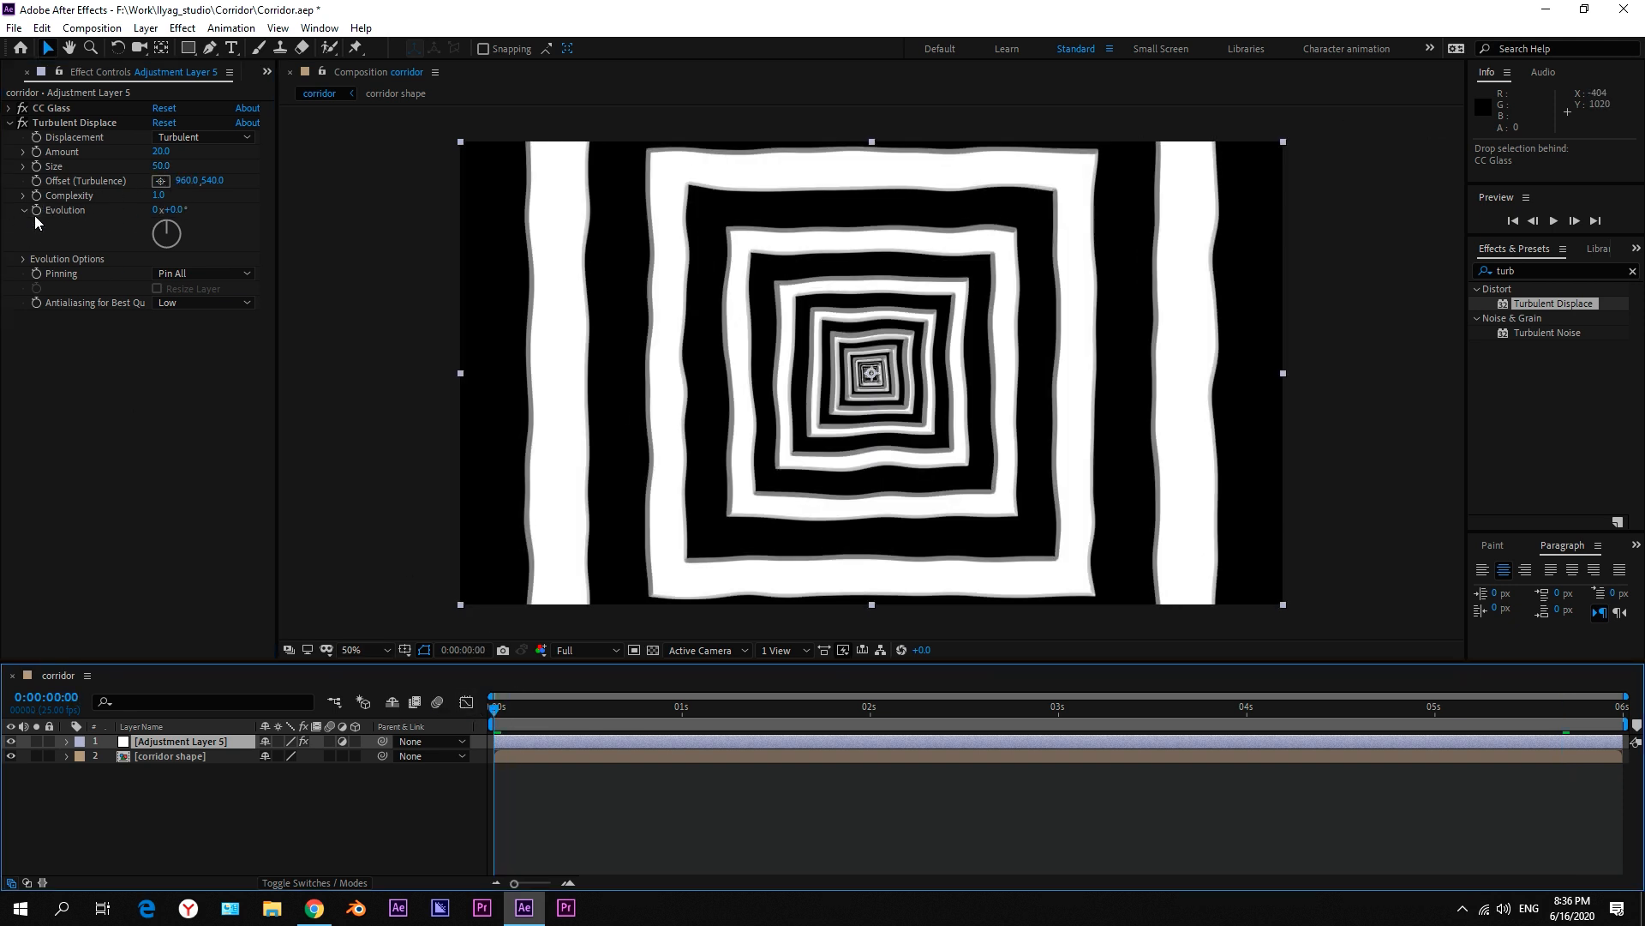
click(36, 210)
click(907, 706)
key(End)
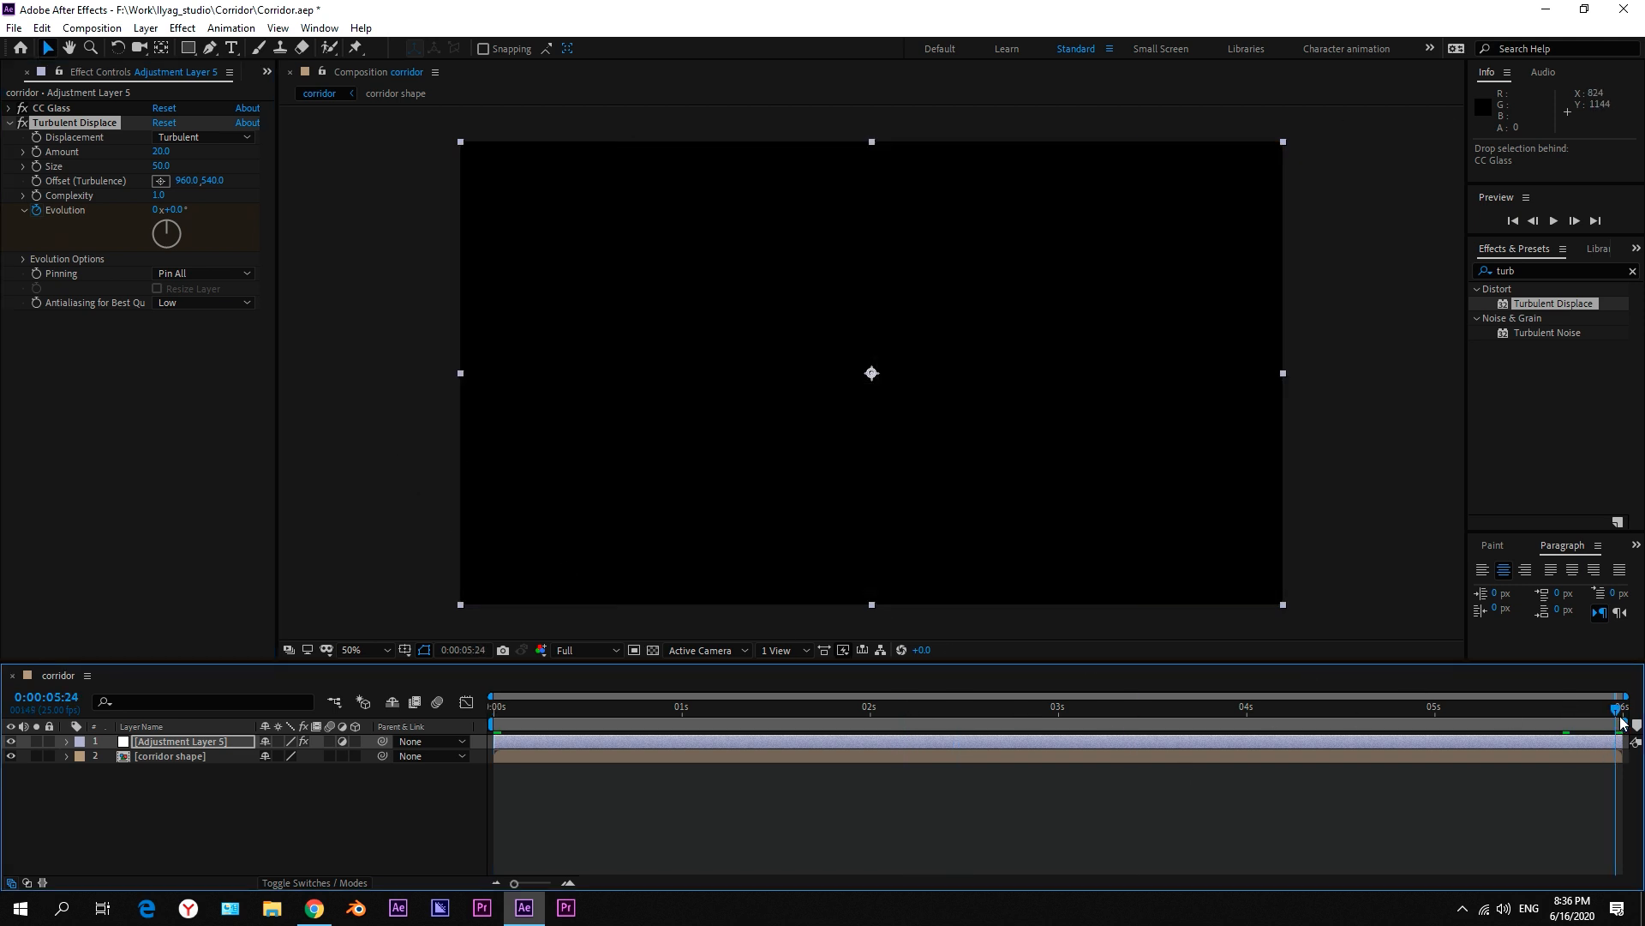
click(156, 210)
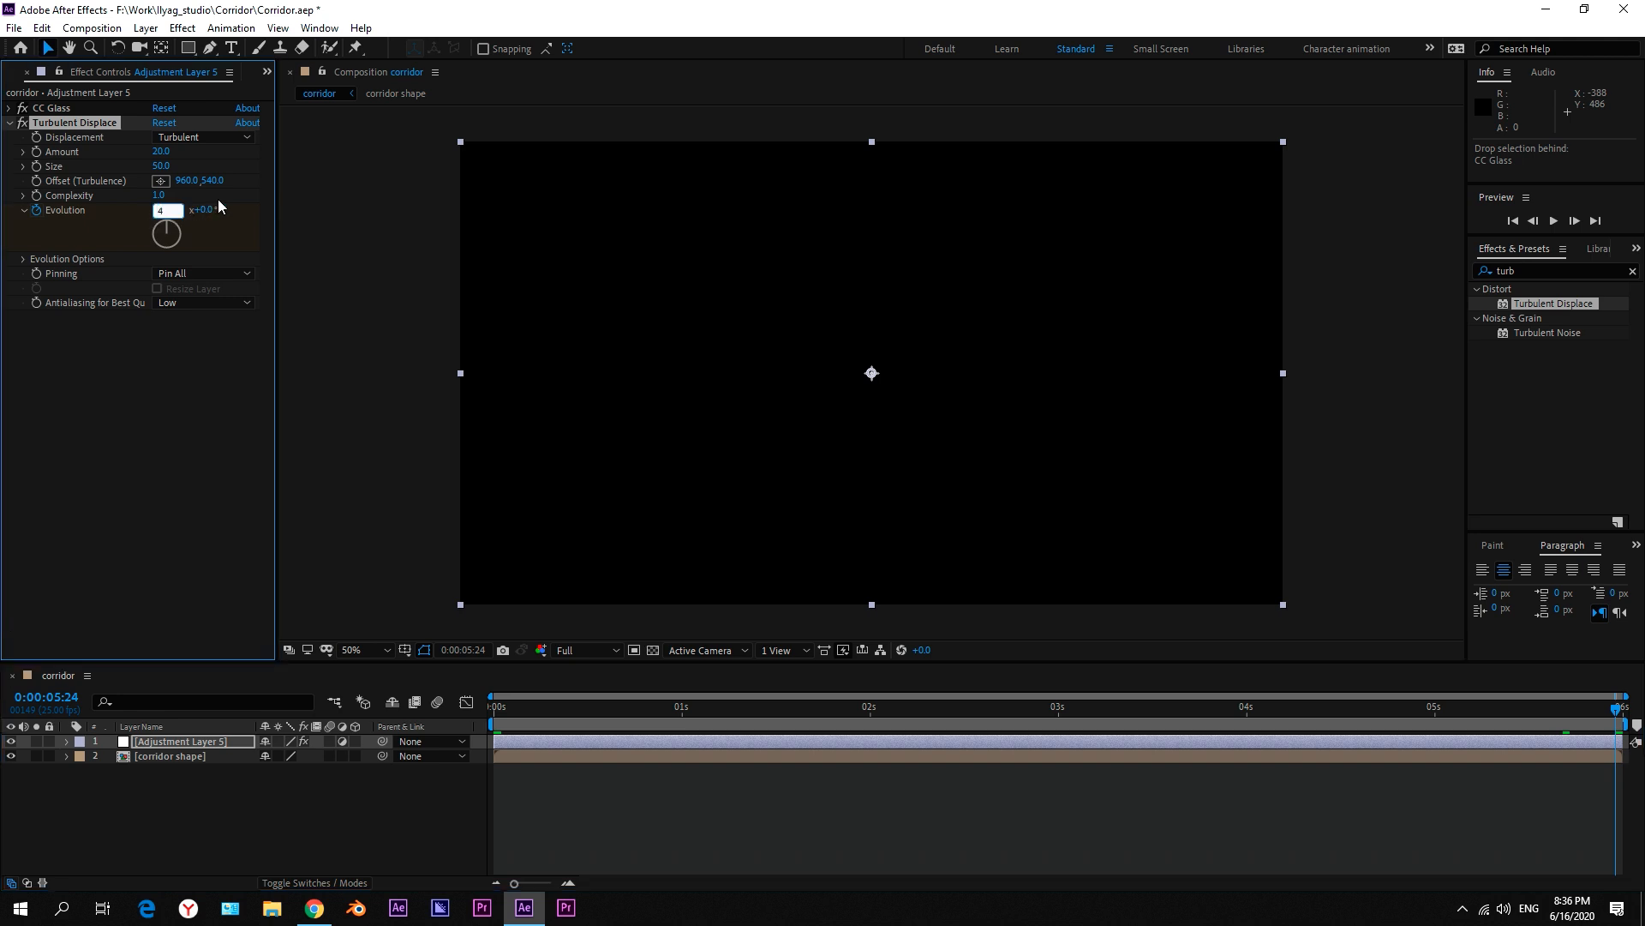
key(Return)
Step: Trim the work area to end at 0:00:05:16 and set the Turbulent Displace size to 500
drag(1615, 709, 219, 836)
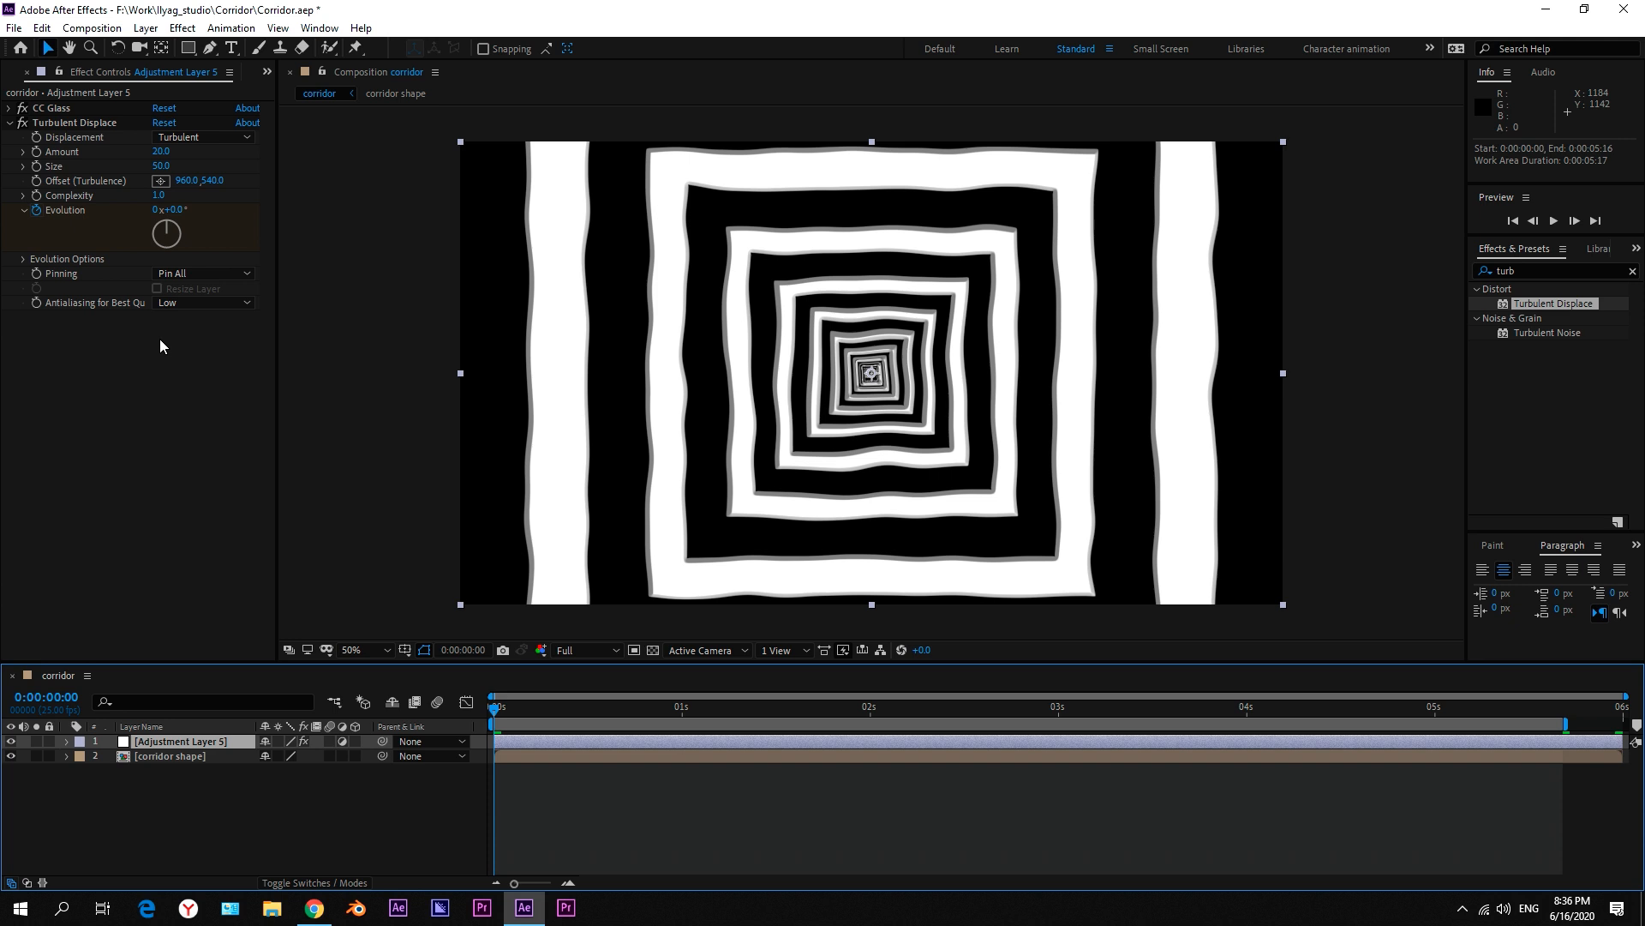
click(161, 166)
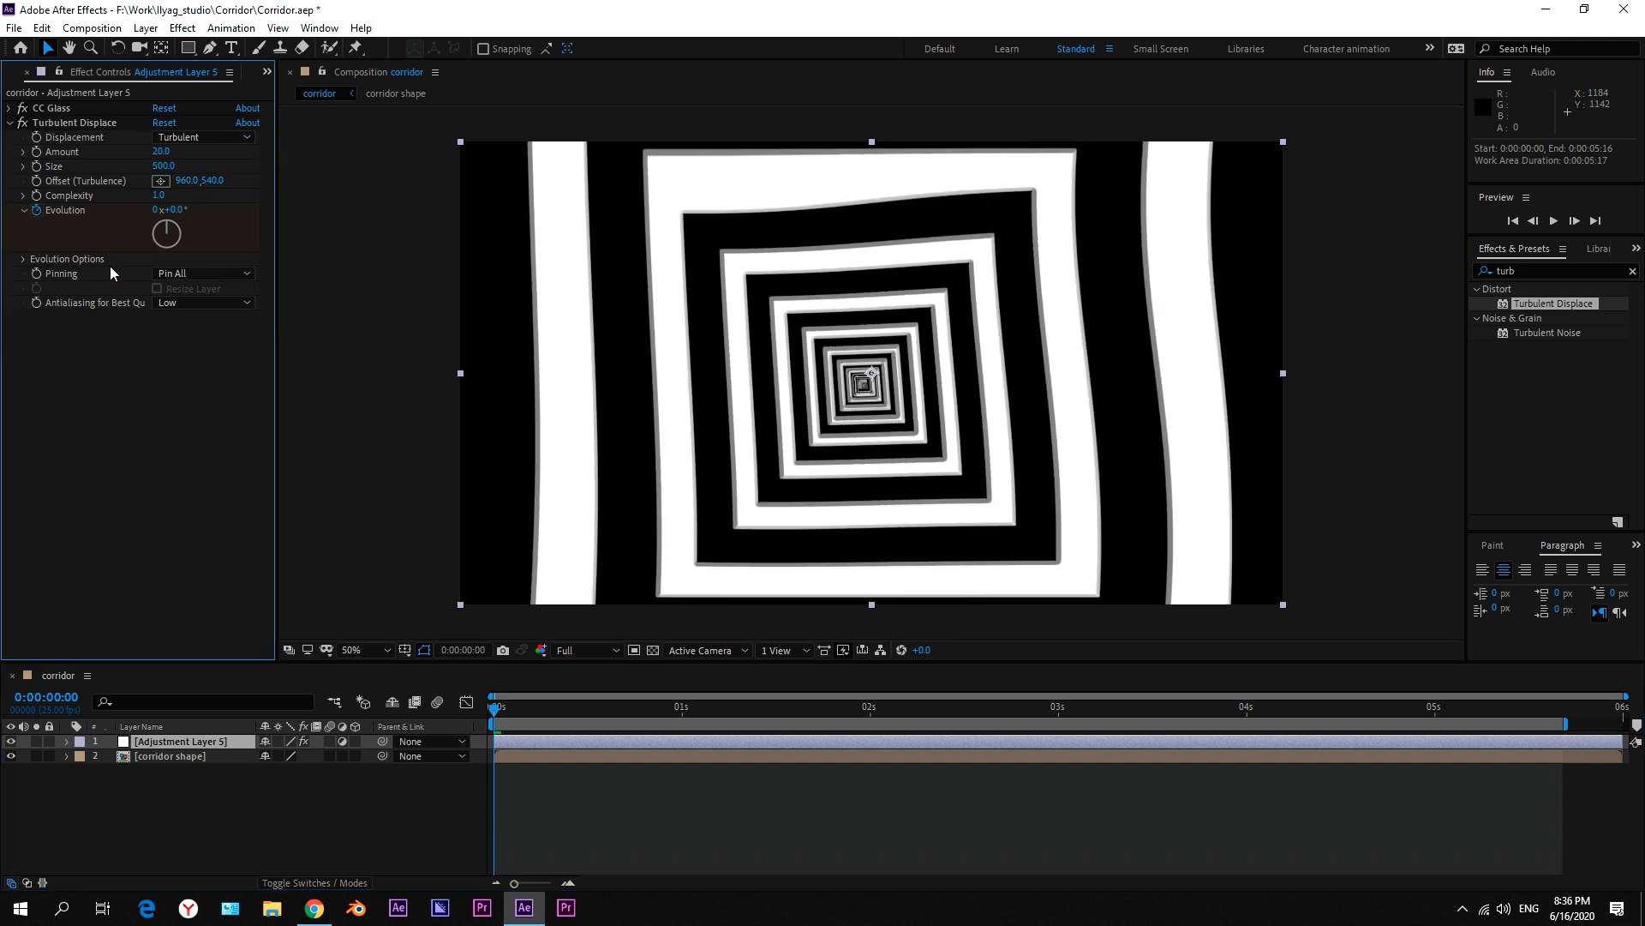
Step: Apply Posterize Time to the adjustment layer after Turbulent Displace, with a frame rate of 16
click(1527, 271)
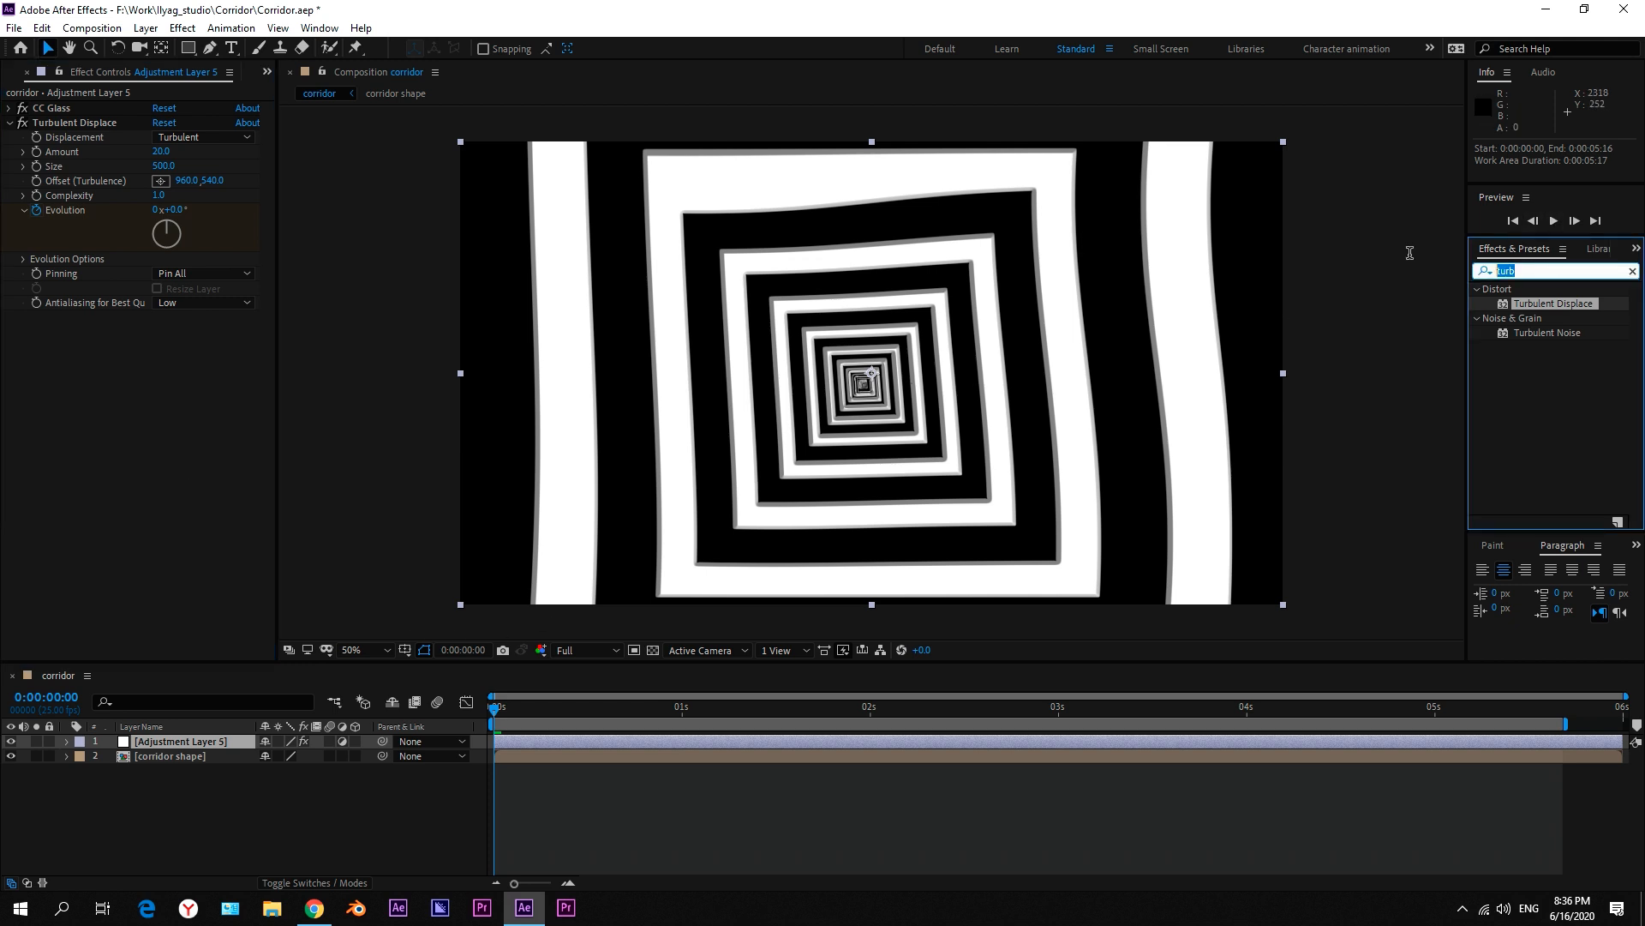
text(poster)
click(1545, 332)
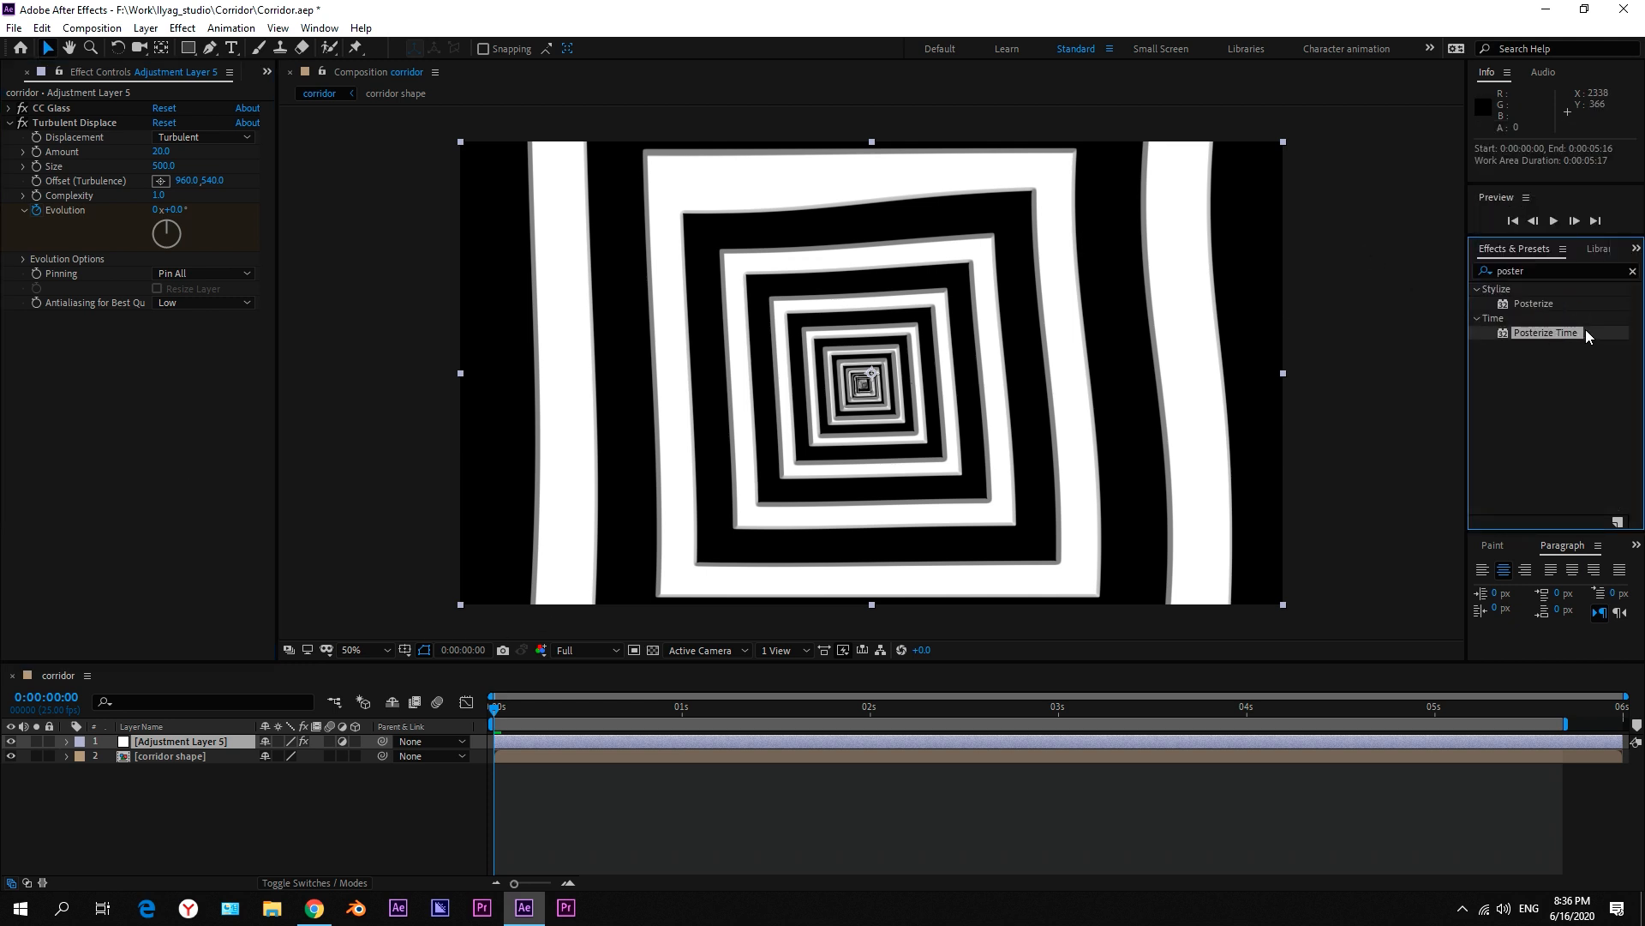
drag(1565, 334, 144, 420)
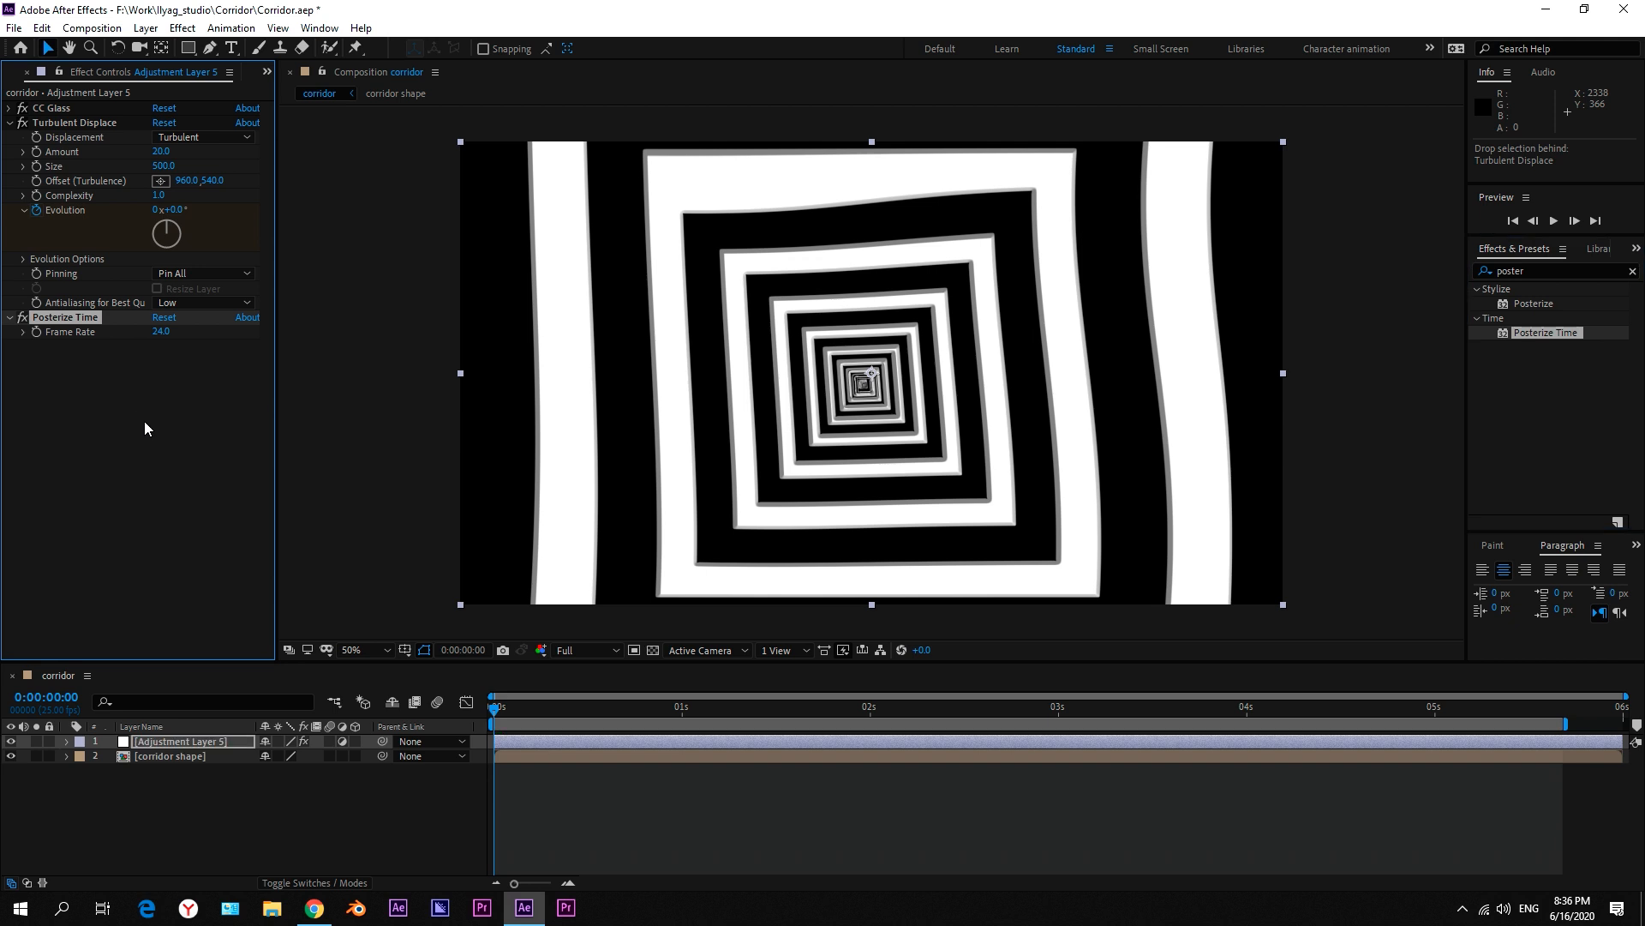
click(161, 331)
text(16)
key(Return)
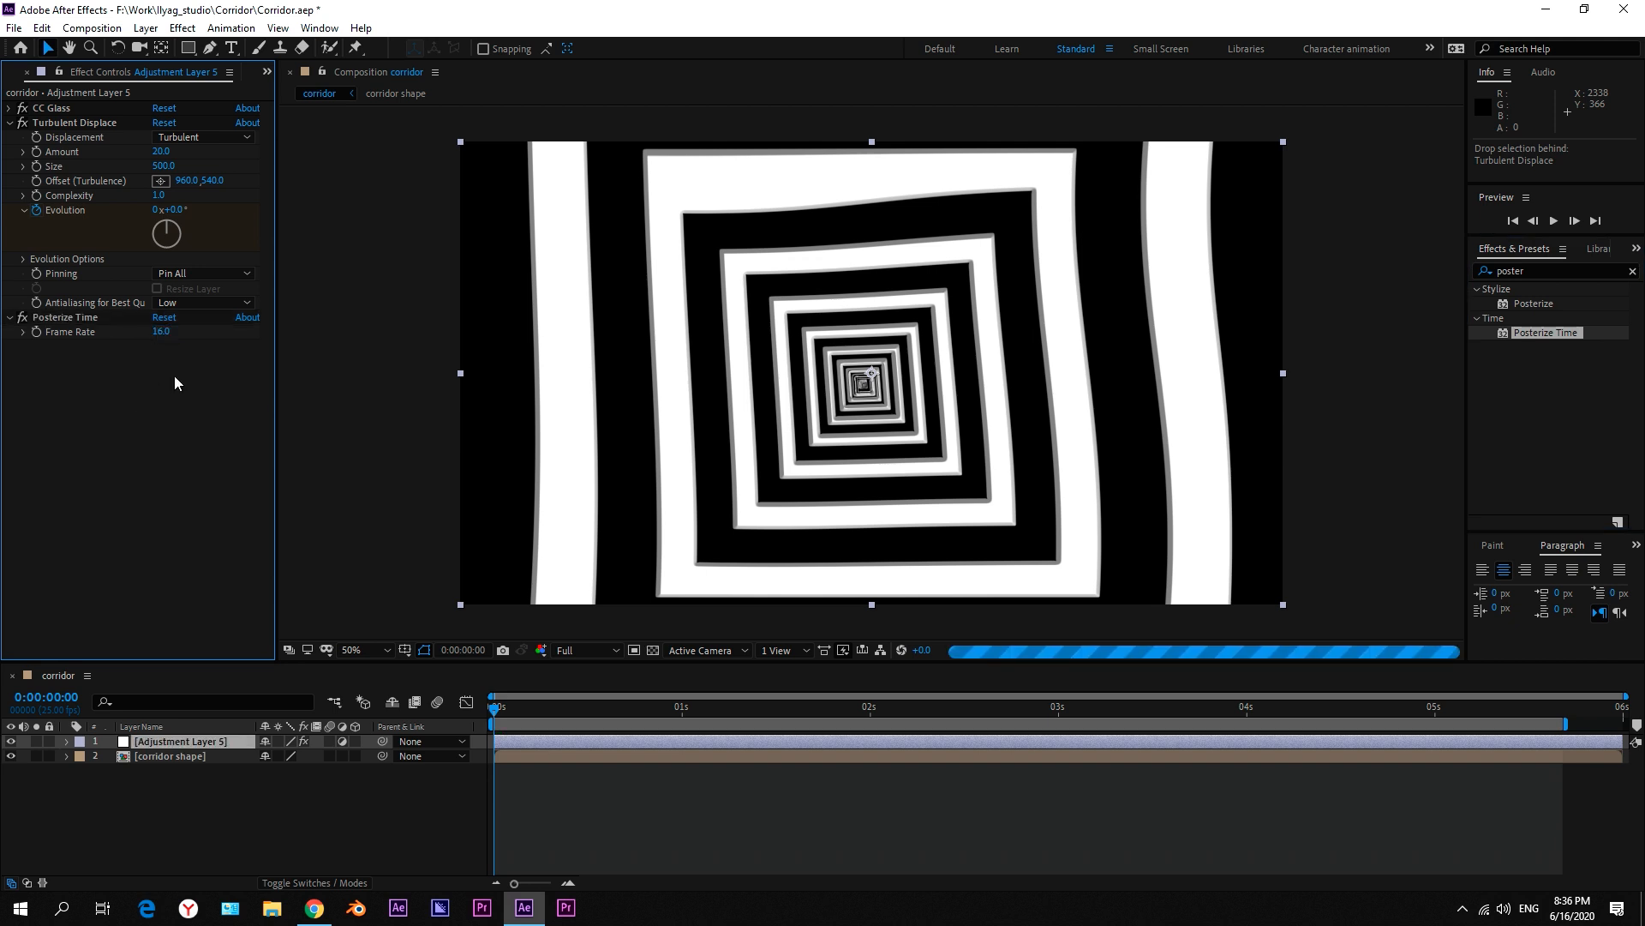
Step: Apply Find Edges after Posterize Time and compare its look inverted and not inverted, leaving Invert off
key(ctrl+5)
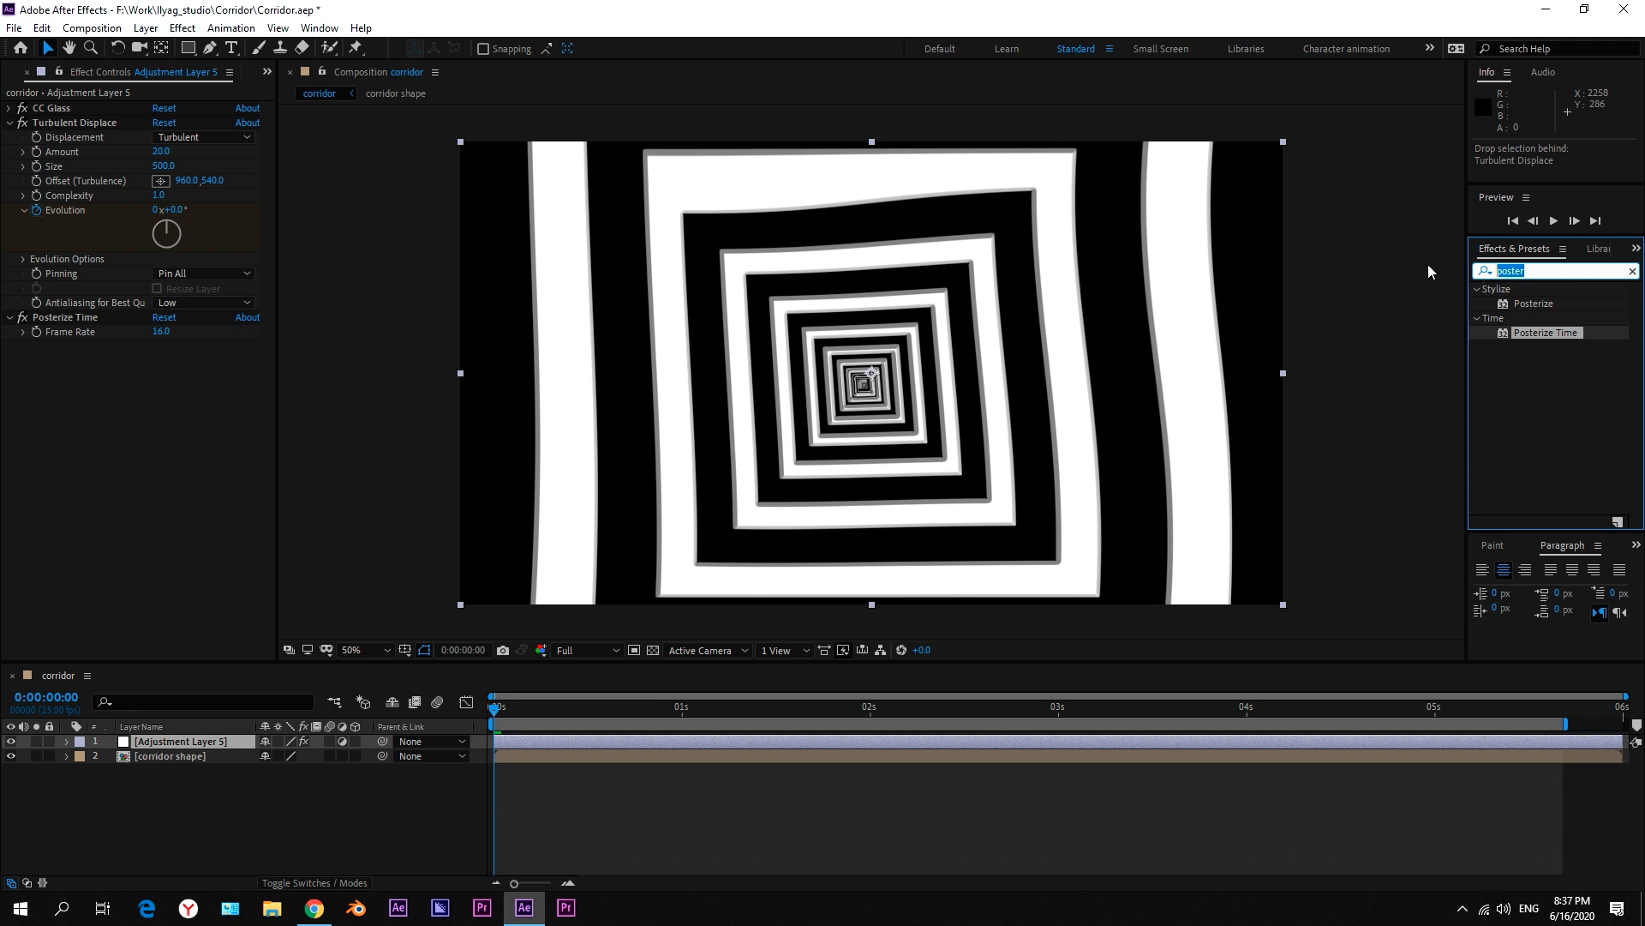
text(find)
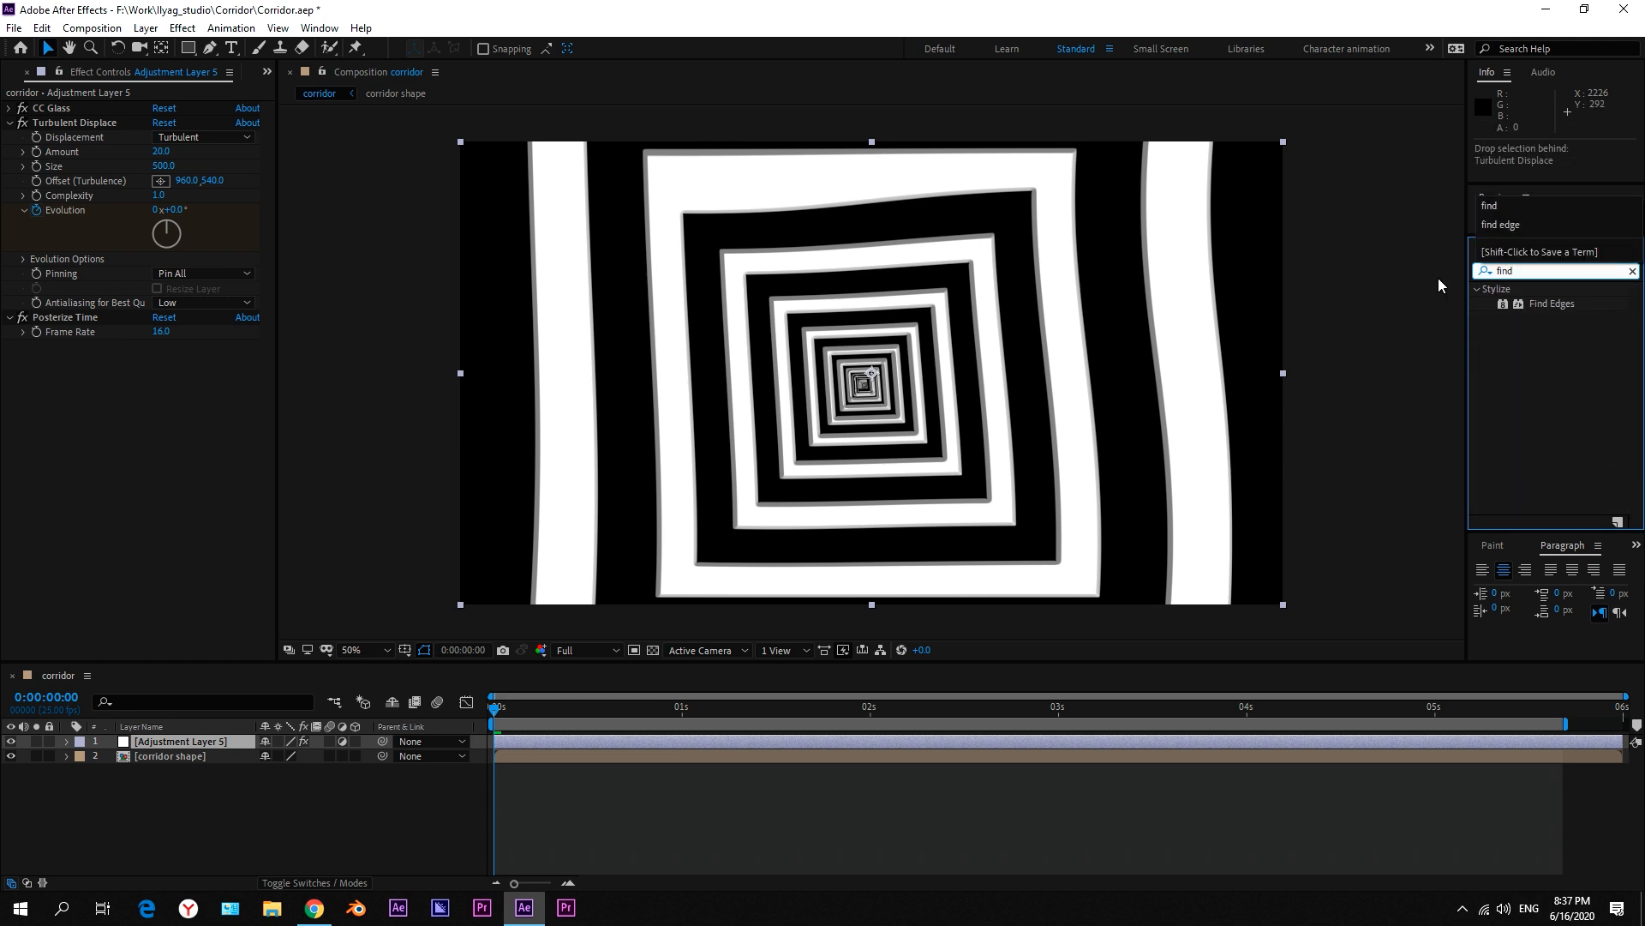
drag(1548, 306, 151, 414)
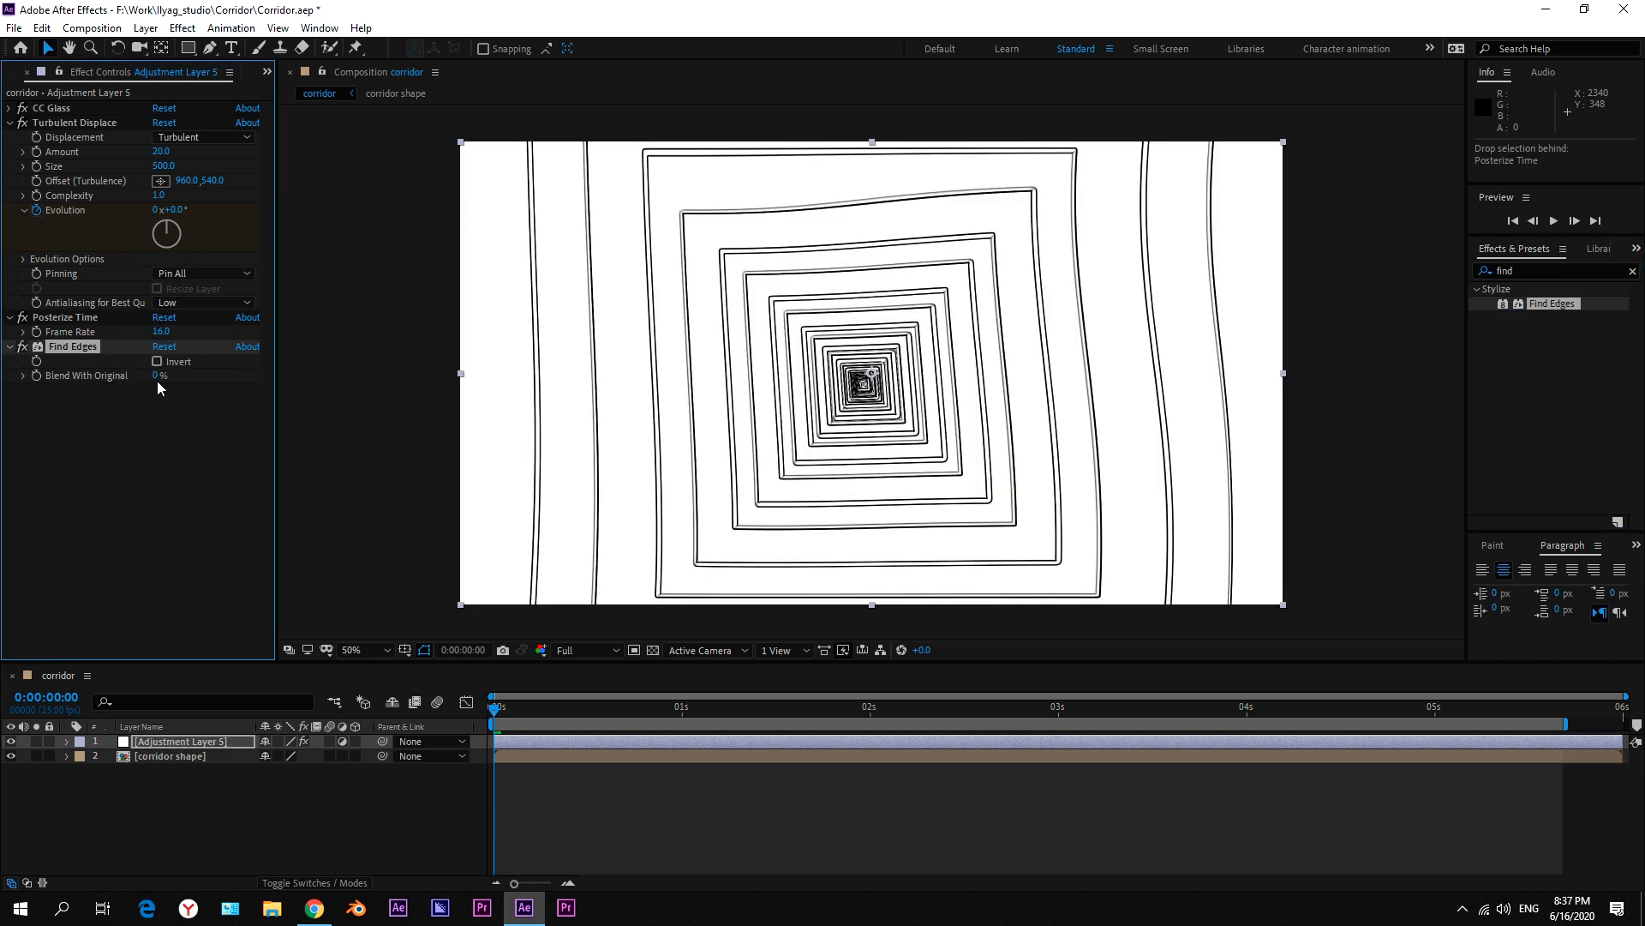
click(157, 361)
click(157, 361)
Step: Apply the Noise effect after Find Edges and set the amount of noise to 90%
click(1530, 271)
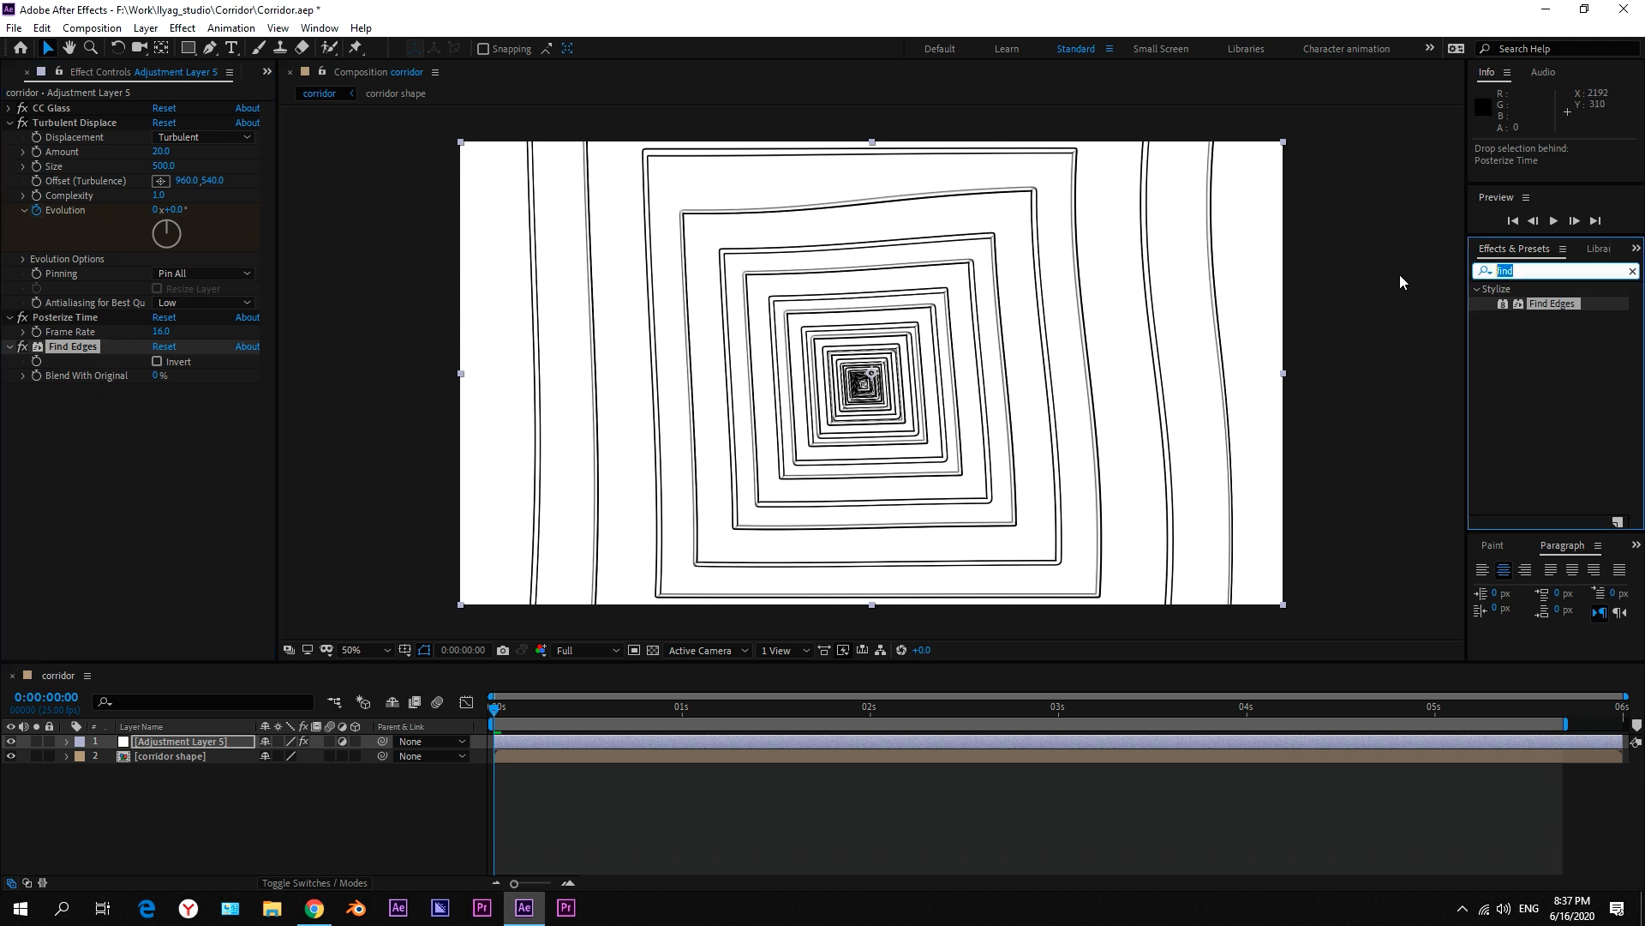
text(noise)
drag(1538, 362, 172, 427)
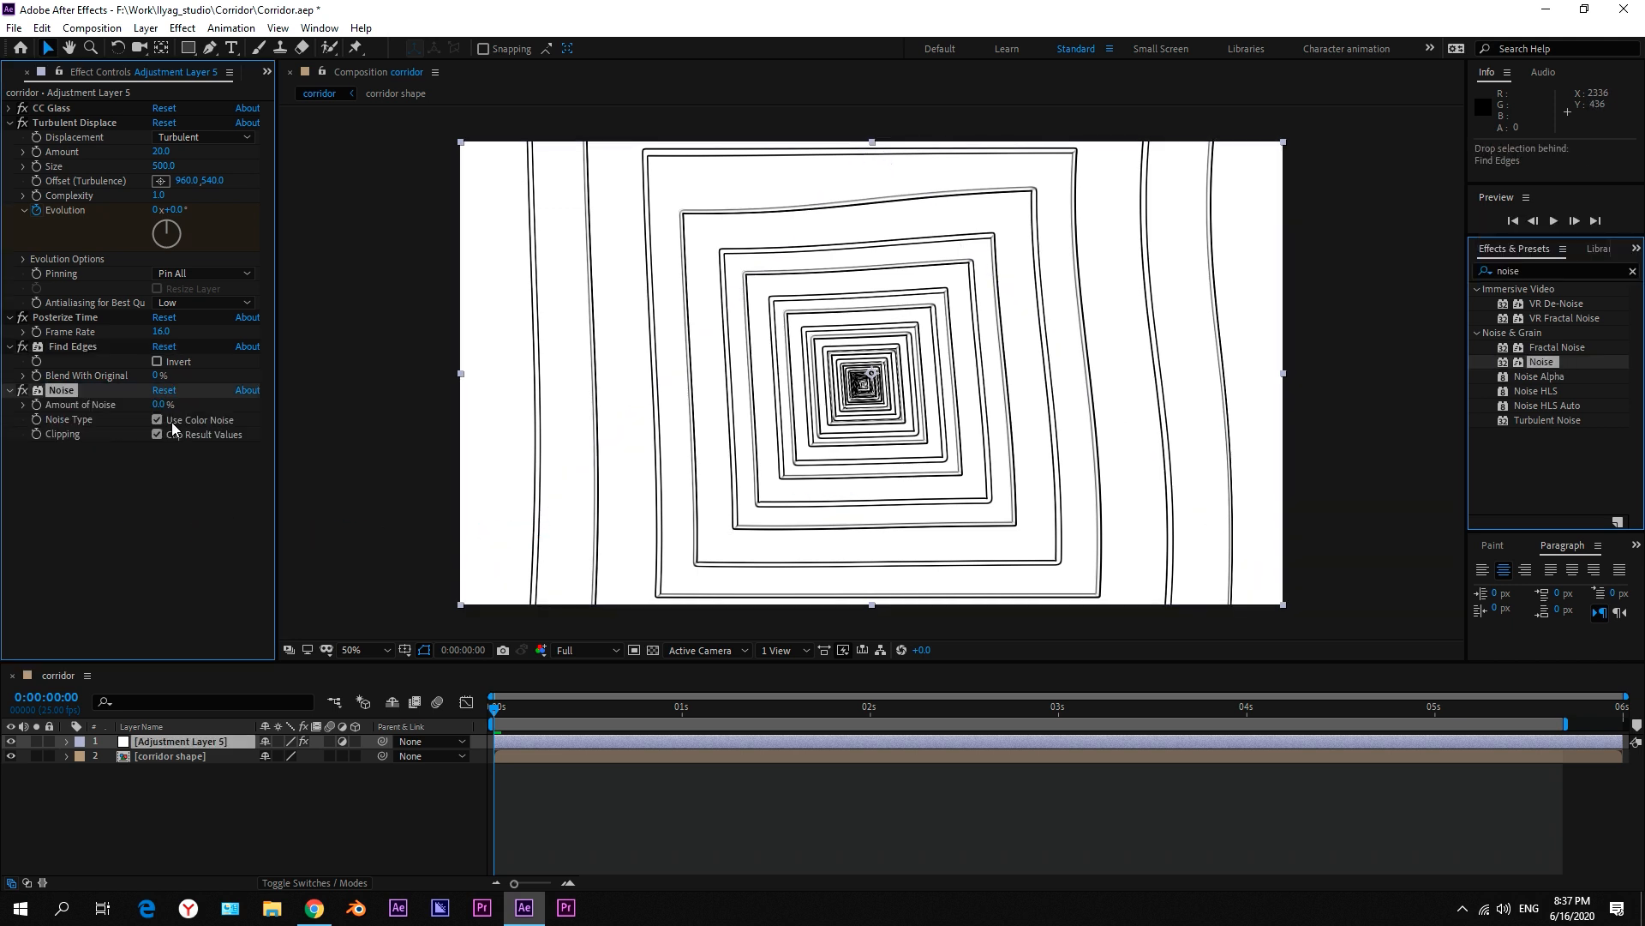
text(90)
key(Return)
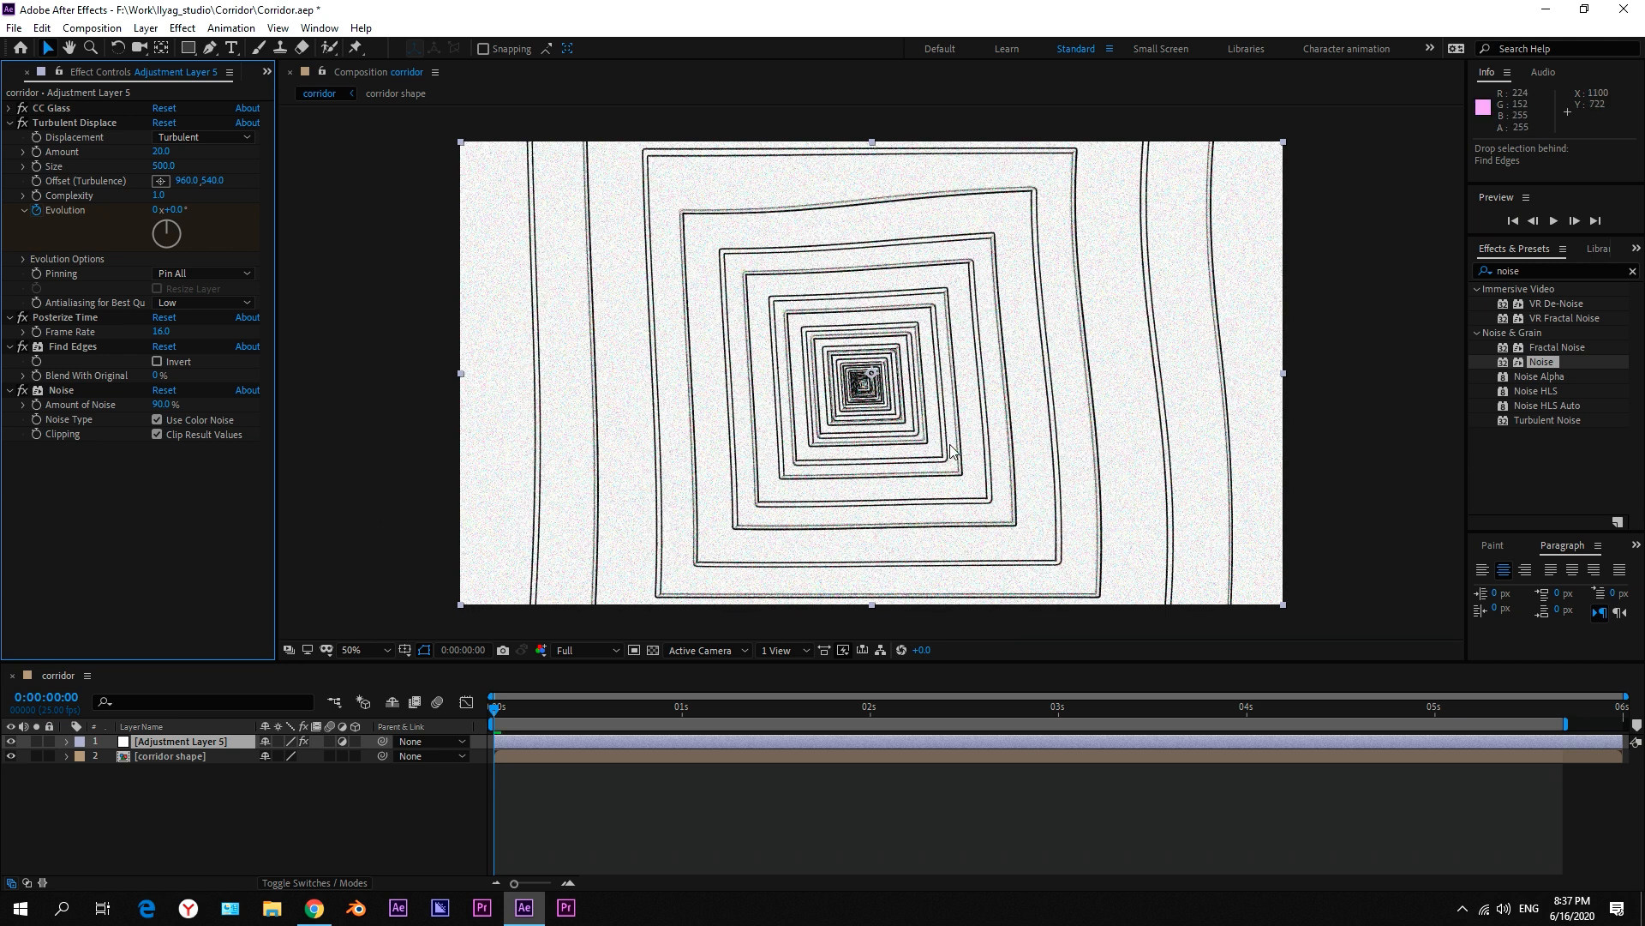
Step: Apply the Colorama effect to the adjustment layer after Noise
click(1522, 270)
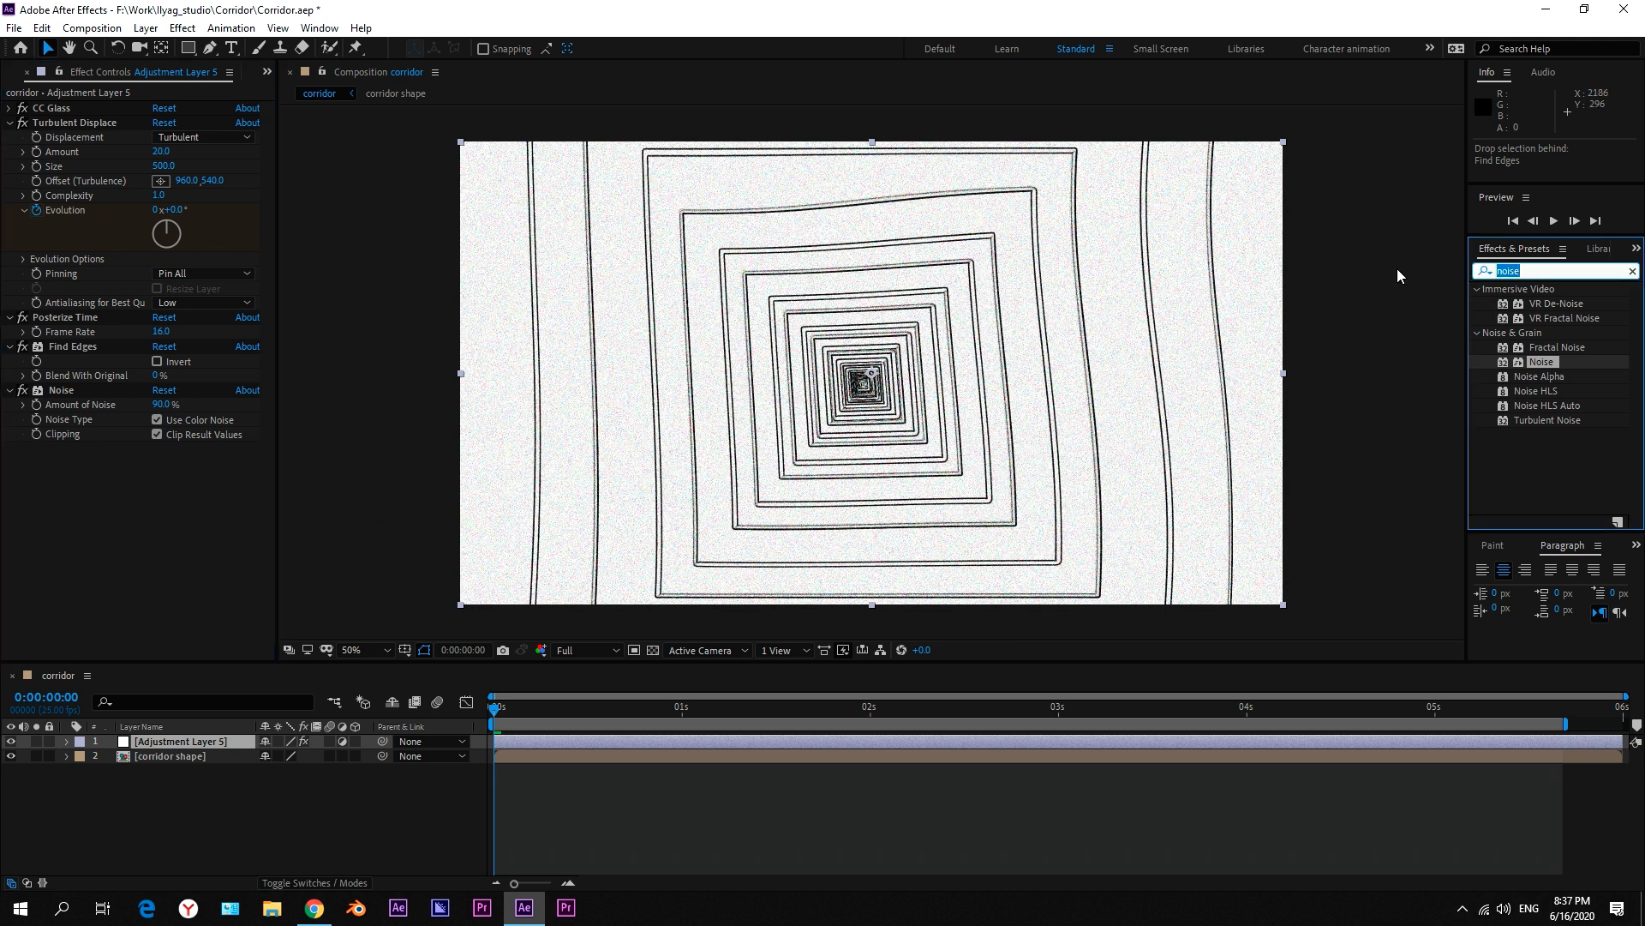
text(colorama)
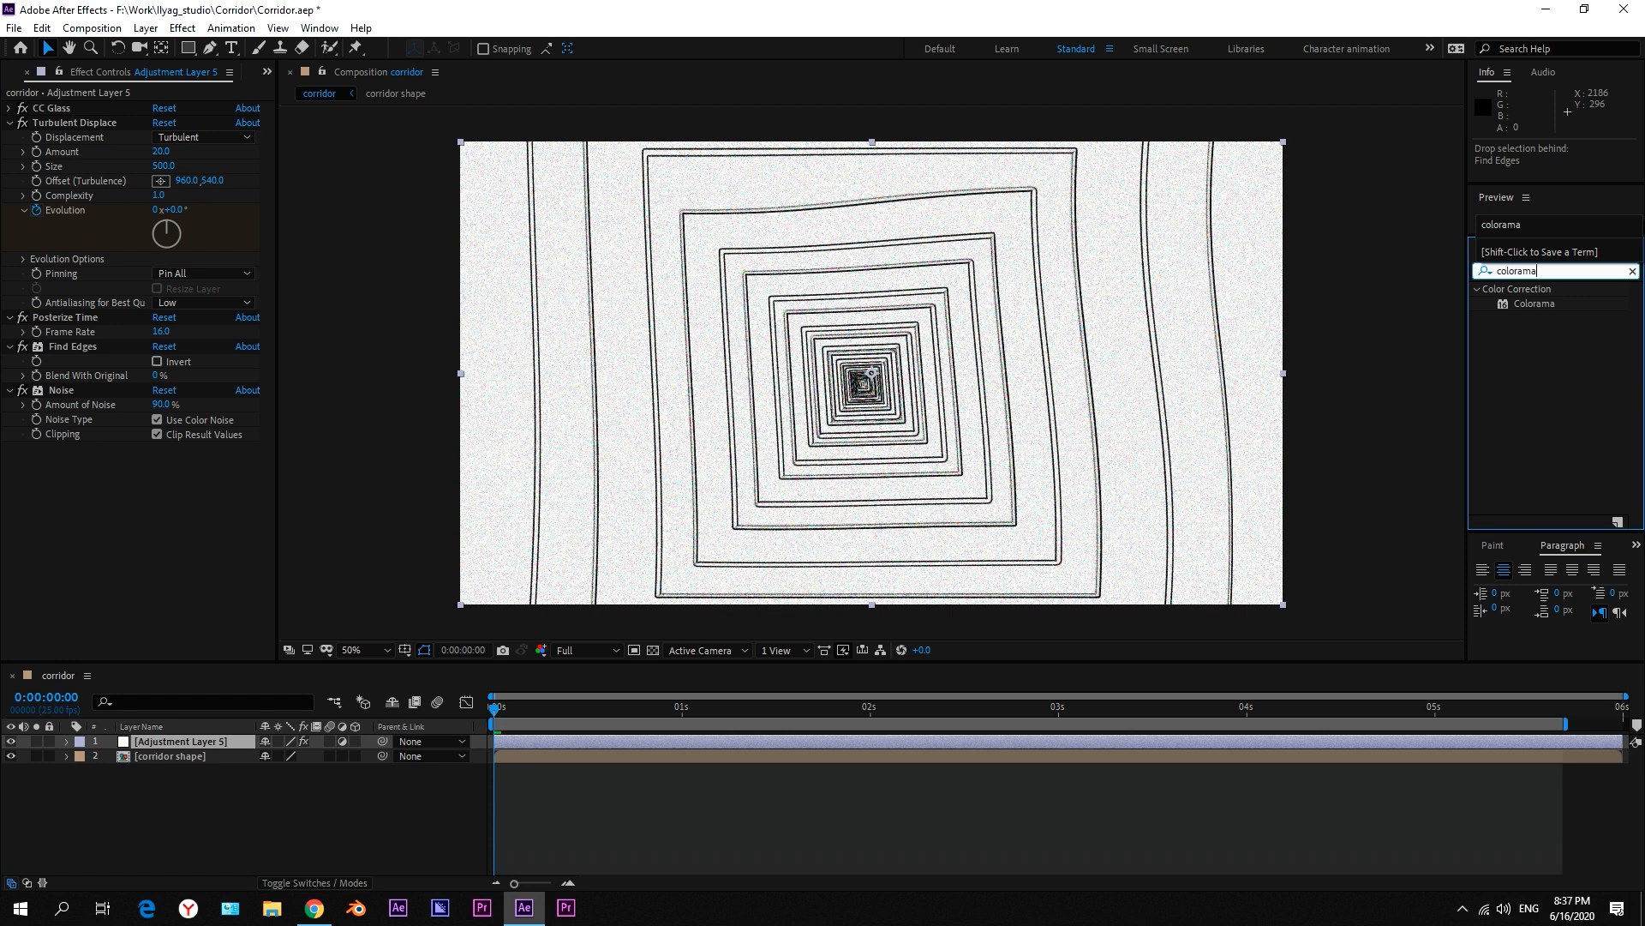
drag(1534, 304, 198, 568)
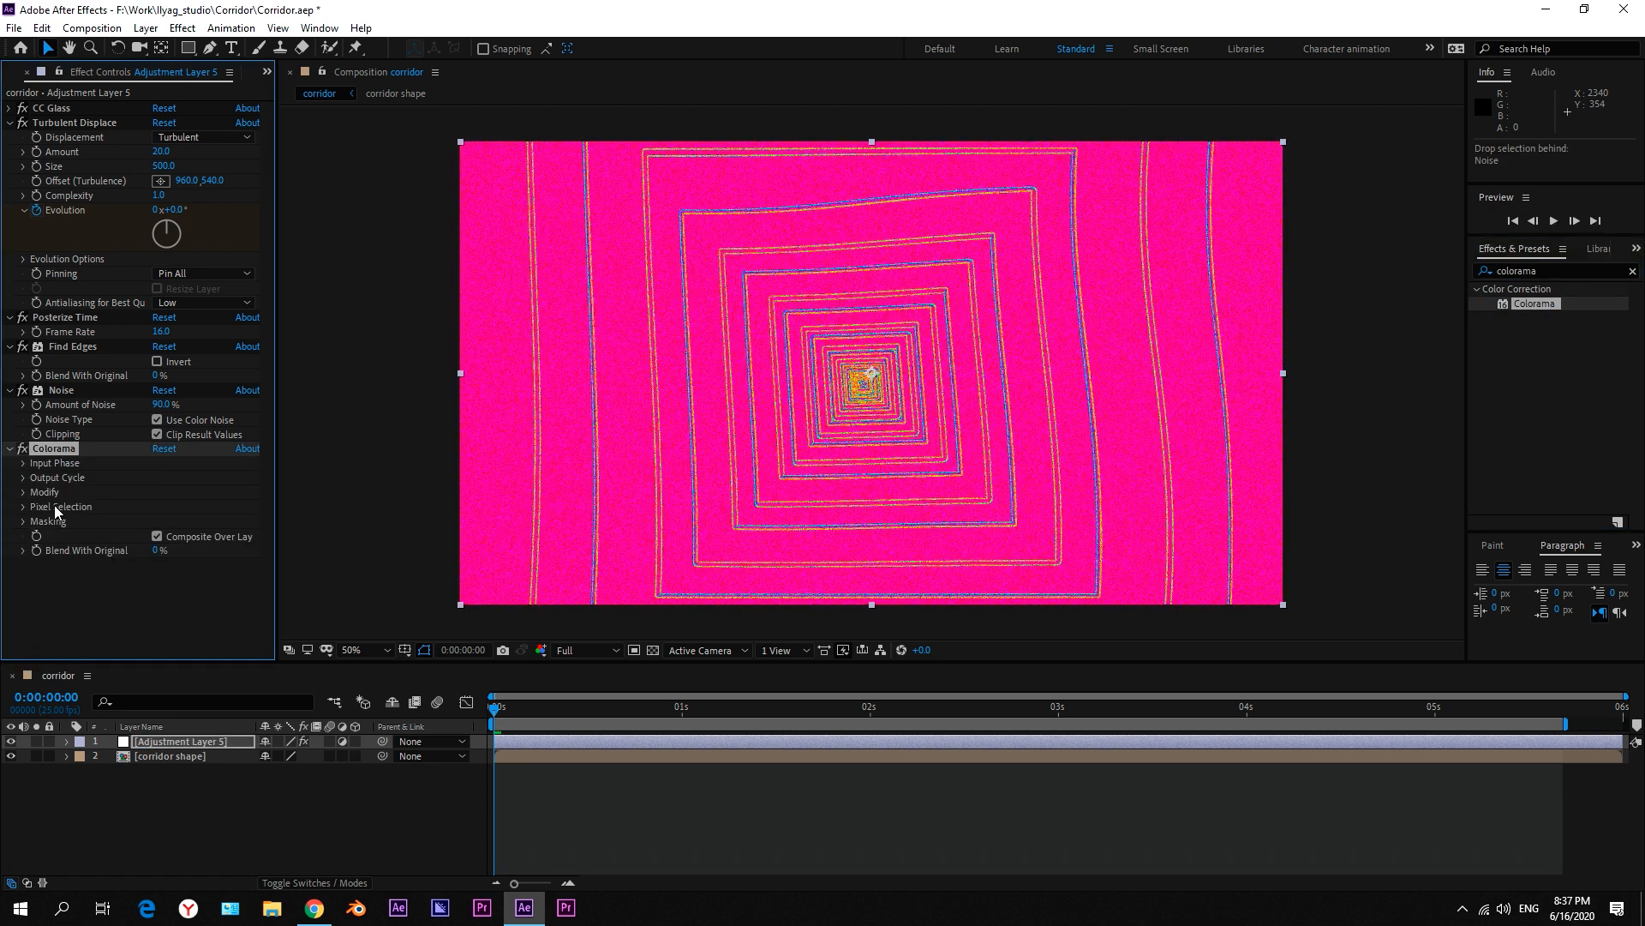
Step: Set the Colorama output cycle to the Clay preset palette
click(23, 477)
scroll(155, 471, down, 2)
click(172, 430)
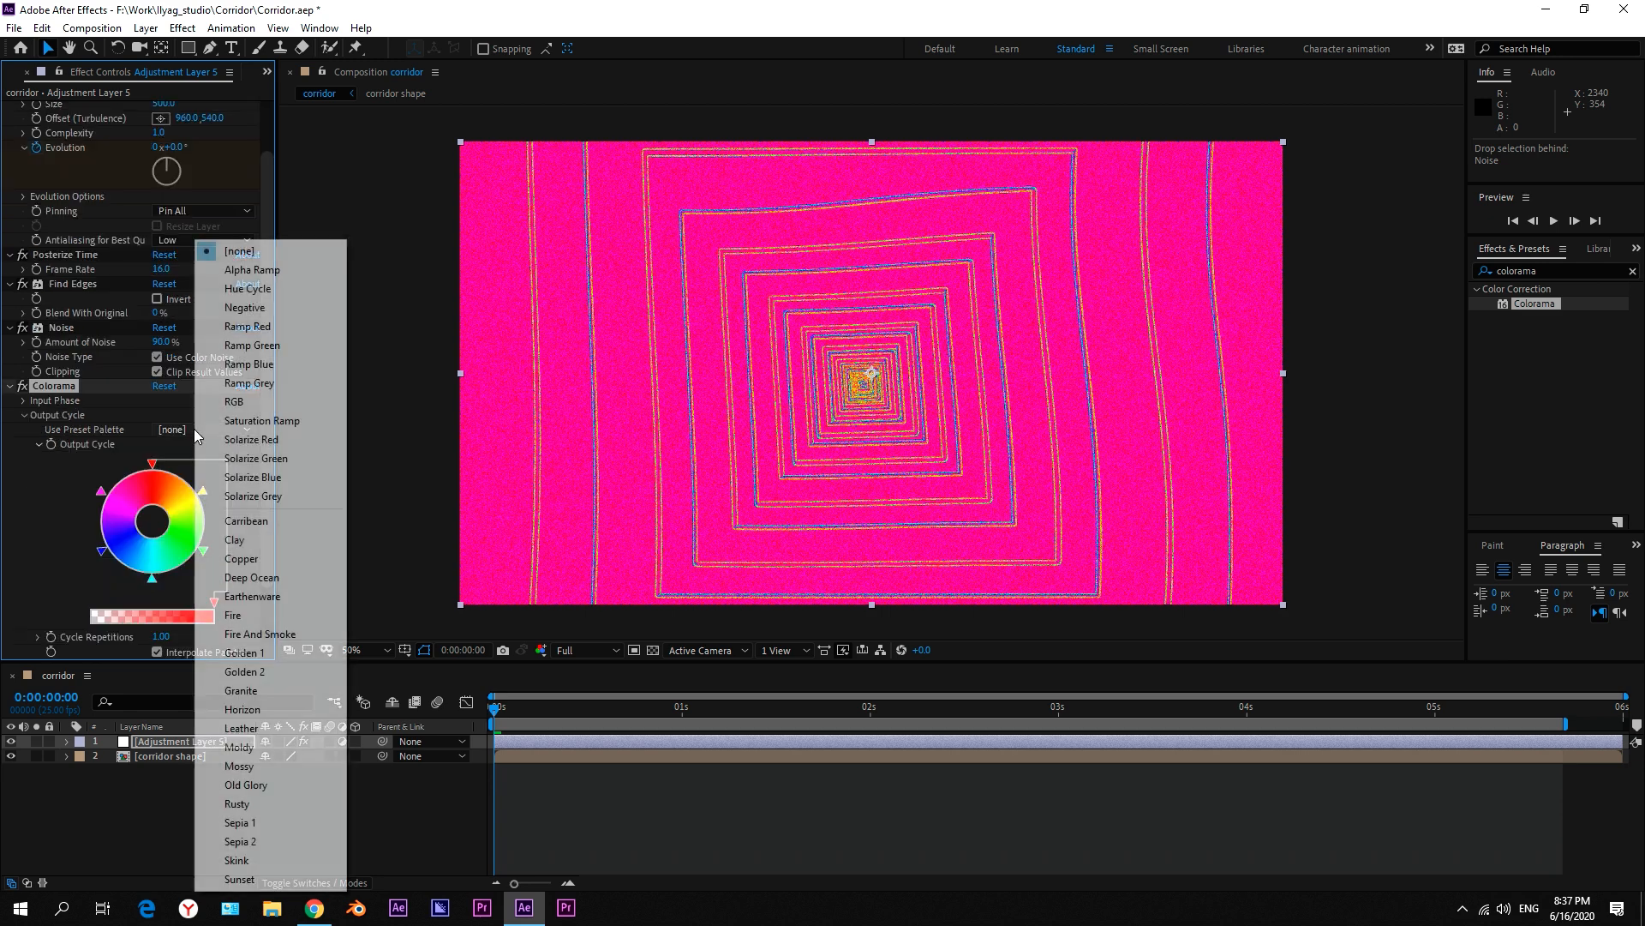
click(244, 542)
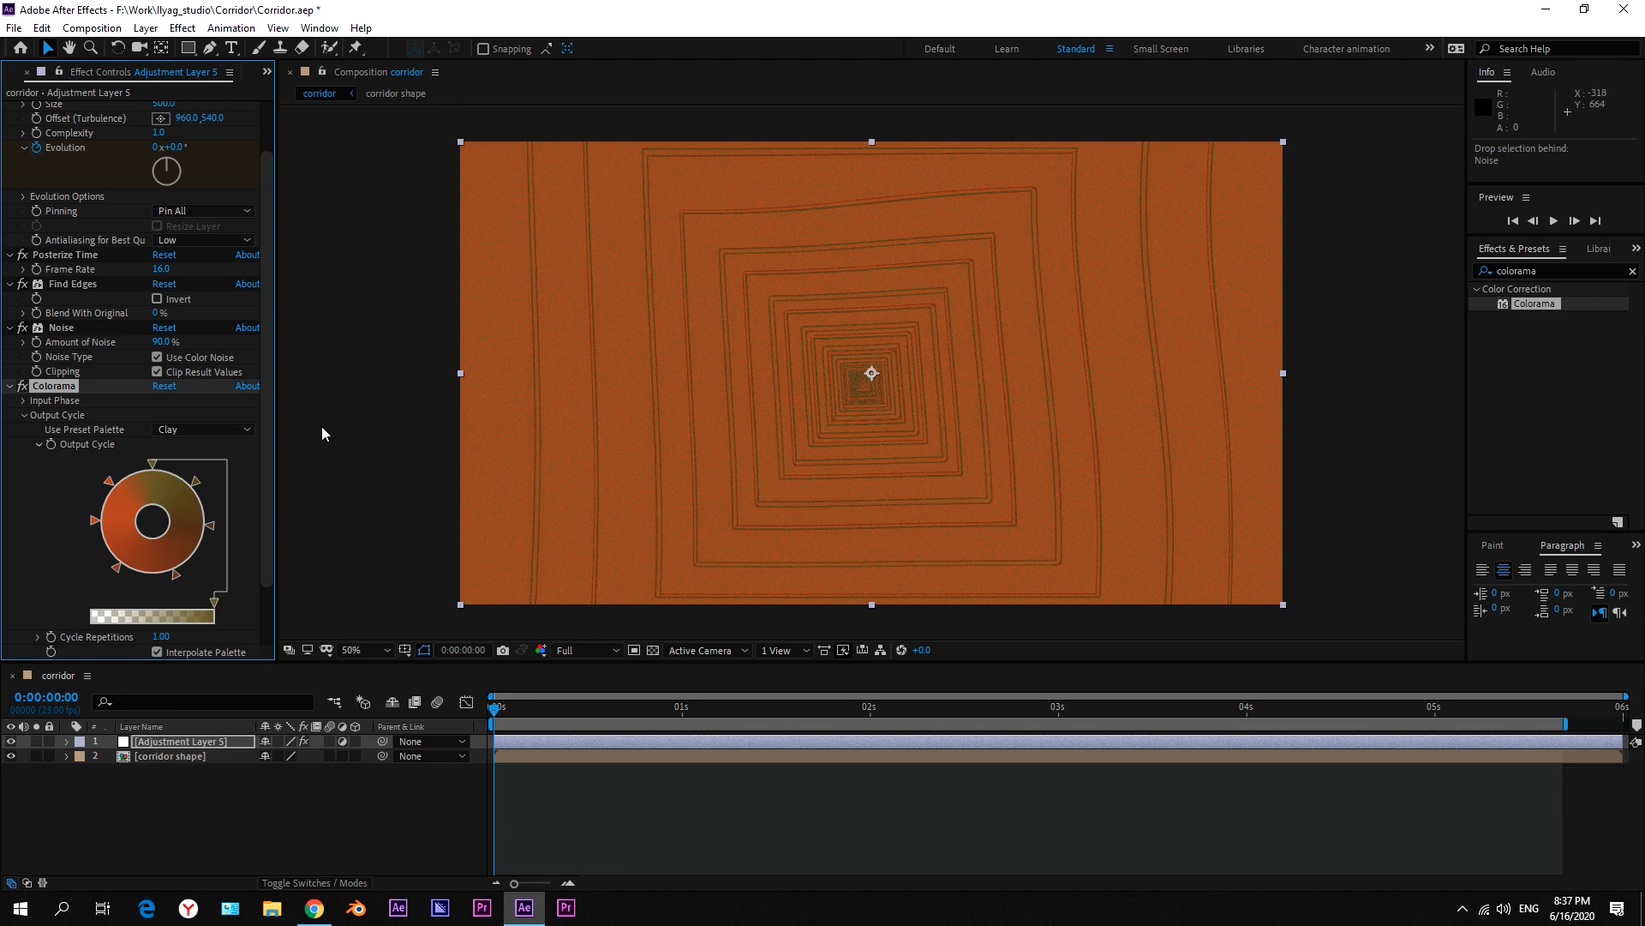
Step: Try the Copper and Fire preset palettes for the Colorama output cycle
click(234, 430)
click(242, 559)
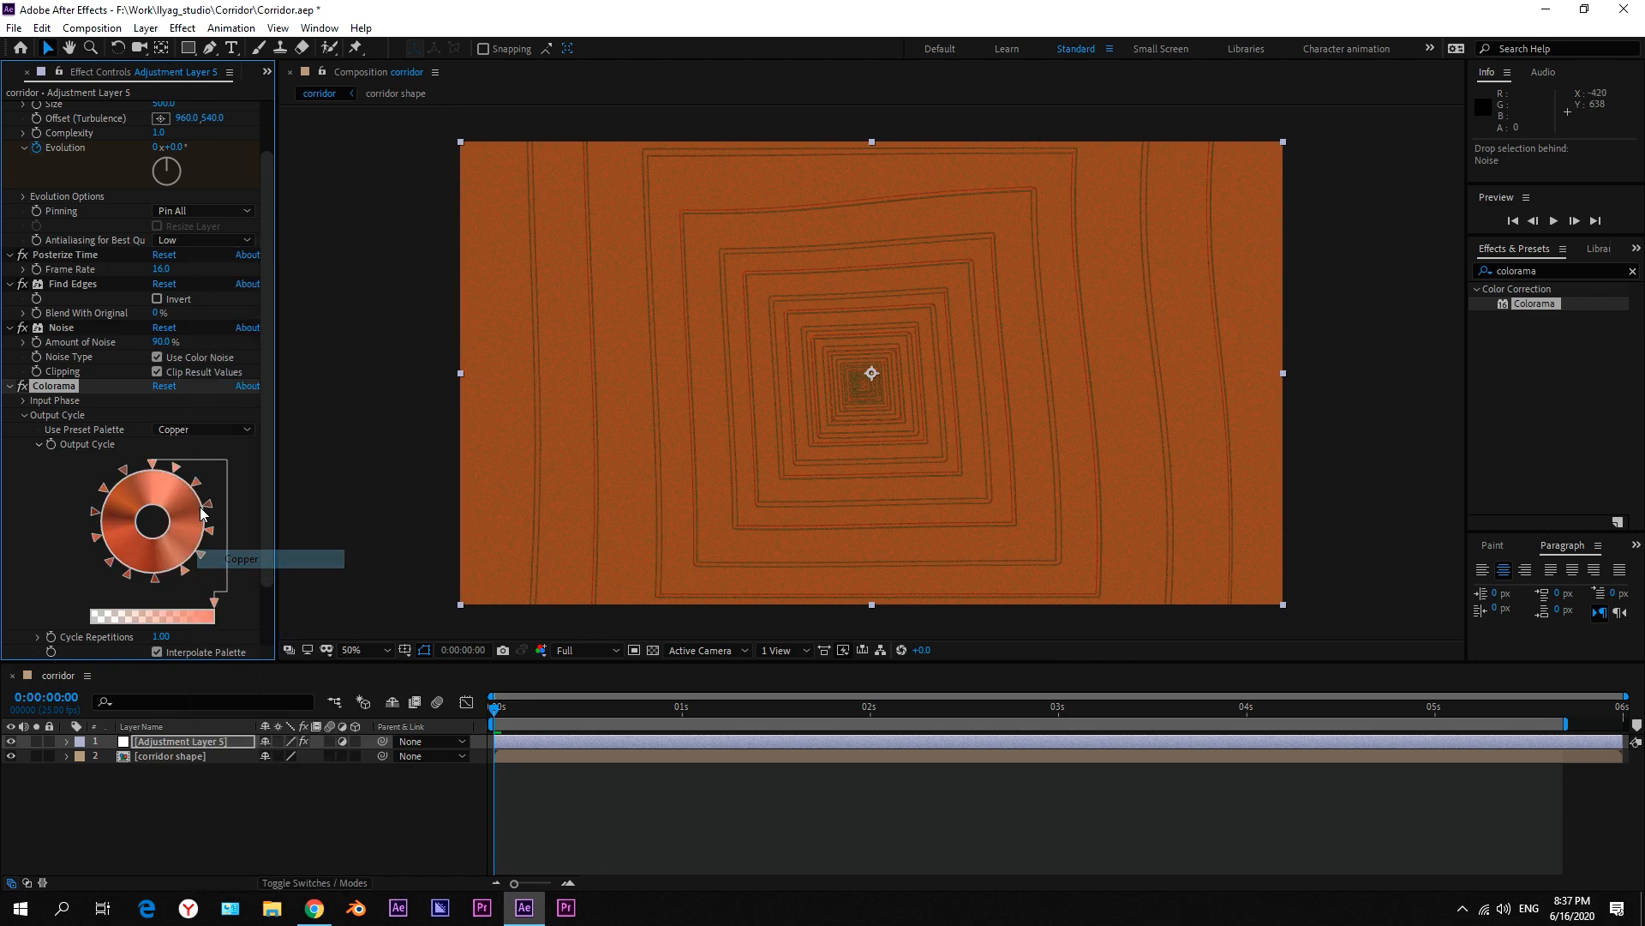
click(233, 429)
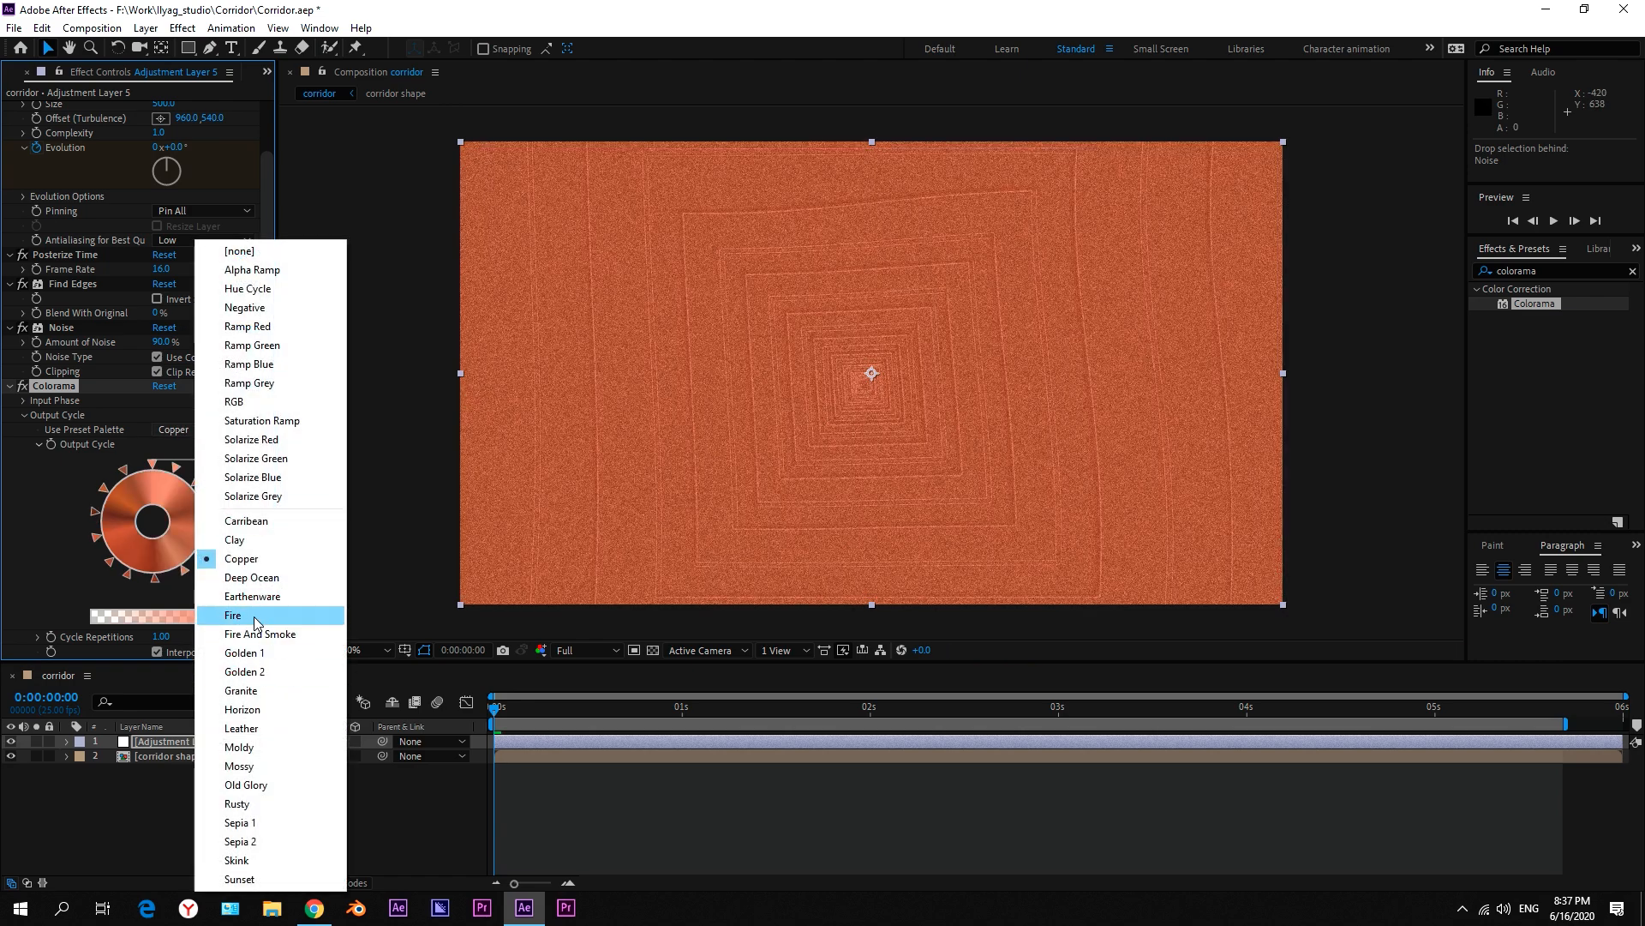
click(233, 605)
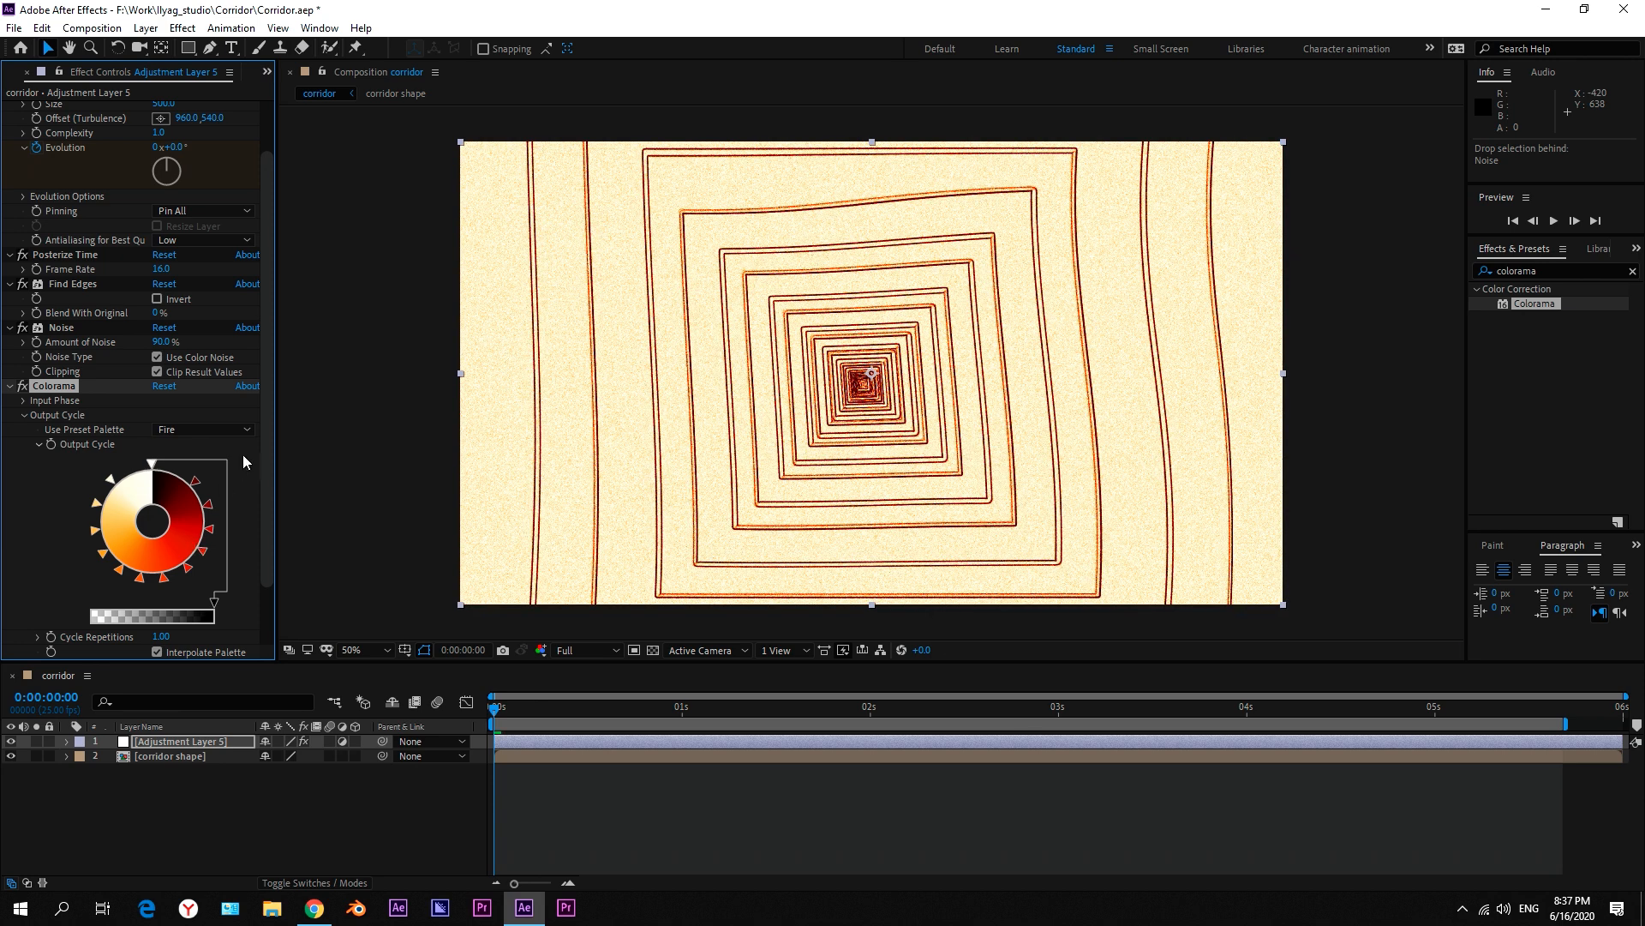
Step: Set the Colorama output cycle to the Old Glory preset palette and collapse the effect's settings
click(228, 434)
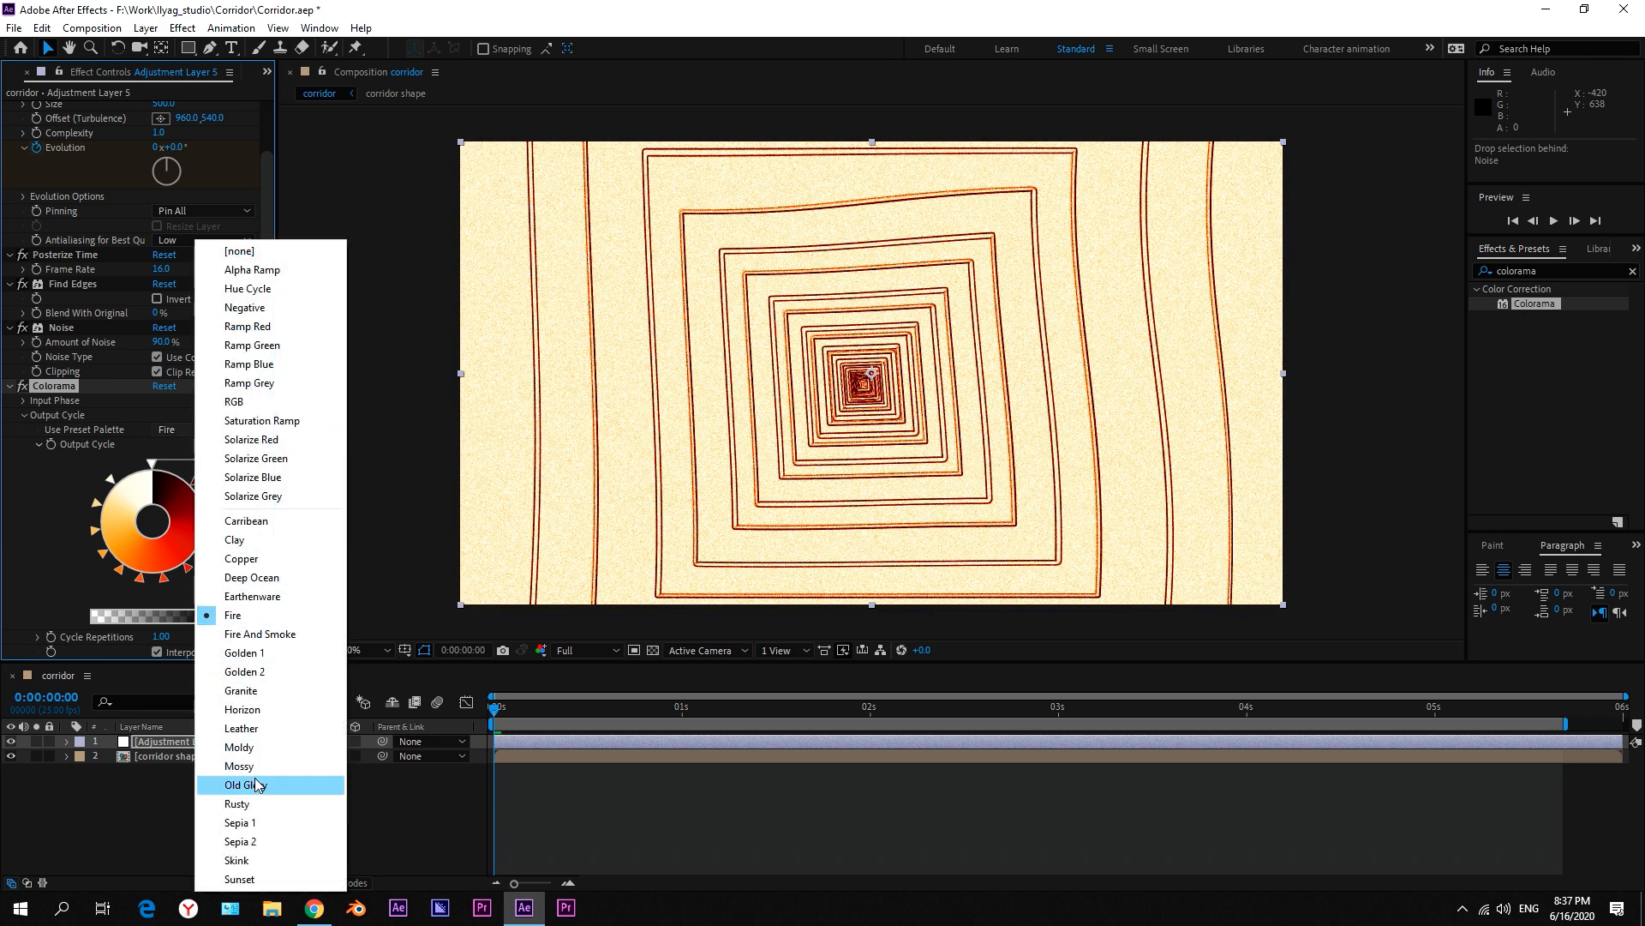
click(289, 785)
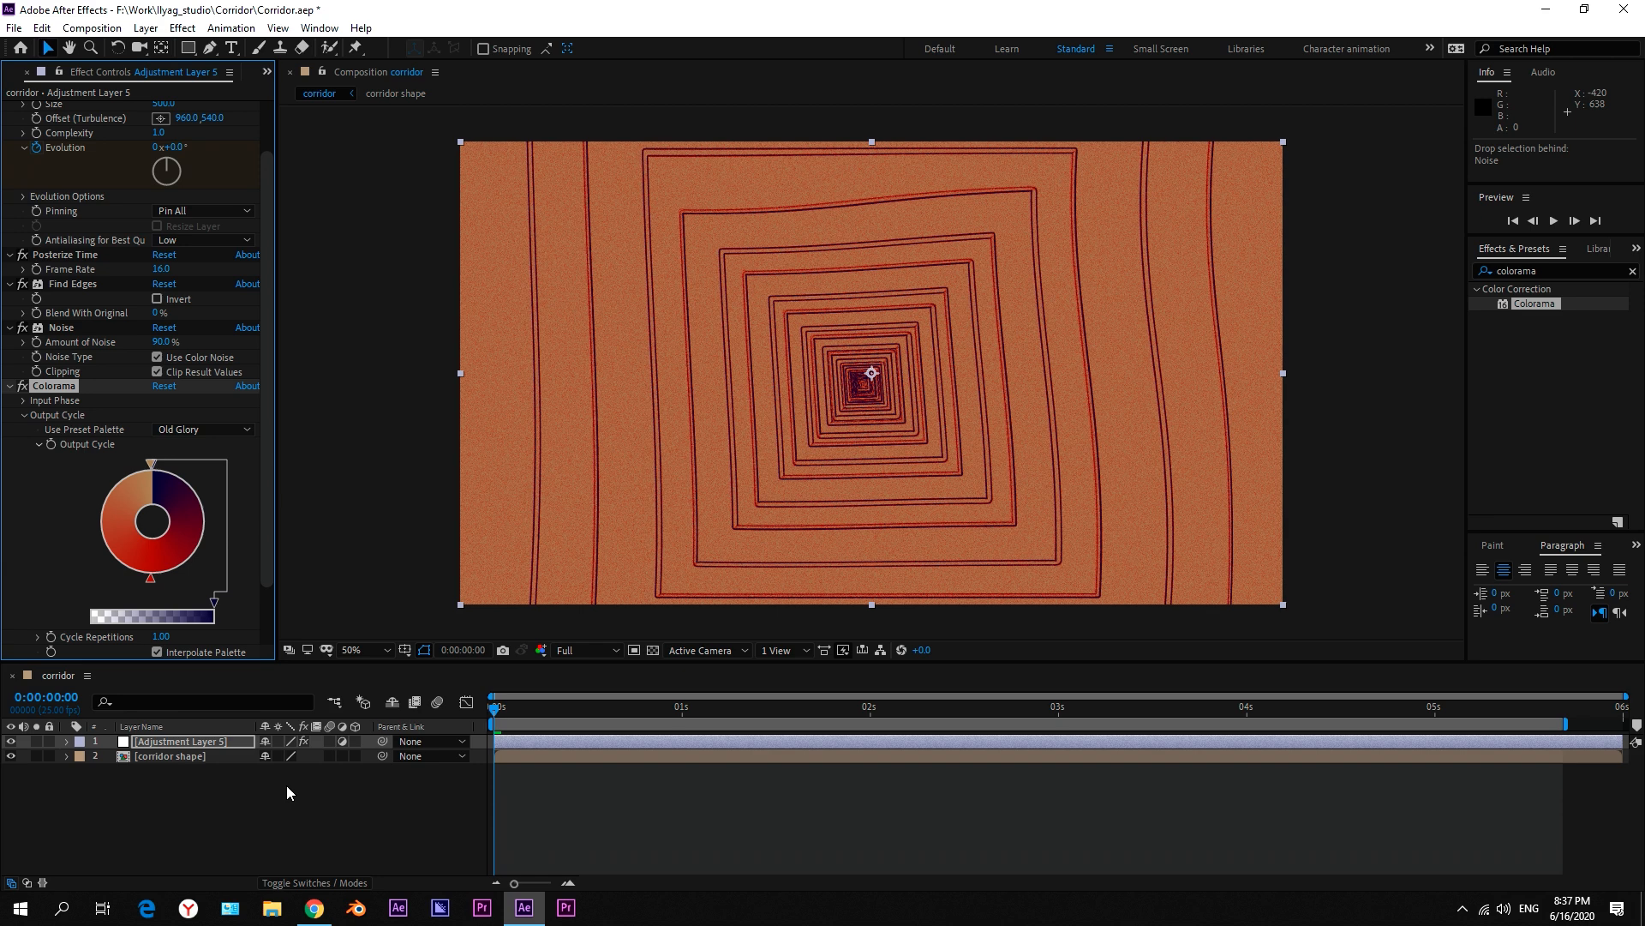
click(10, 386)
click(169, 556)
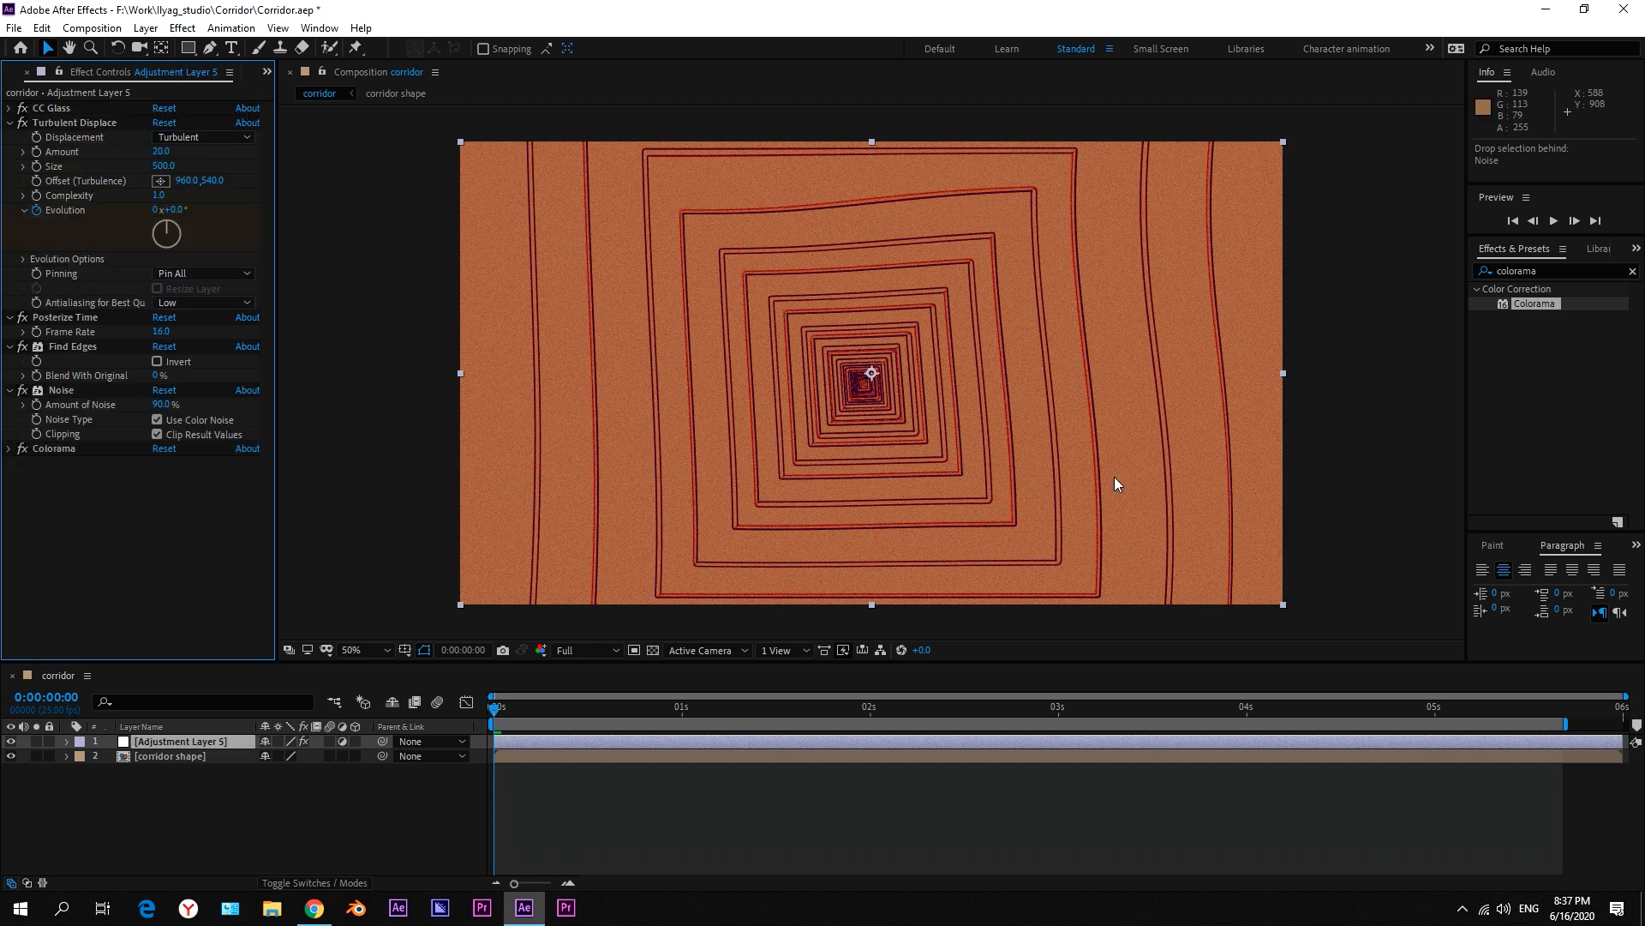
Step: Apply Optics Compensation after Colorama with a field of view of 50 and Reverse Lens Distortion enabled
click(1541, 272)
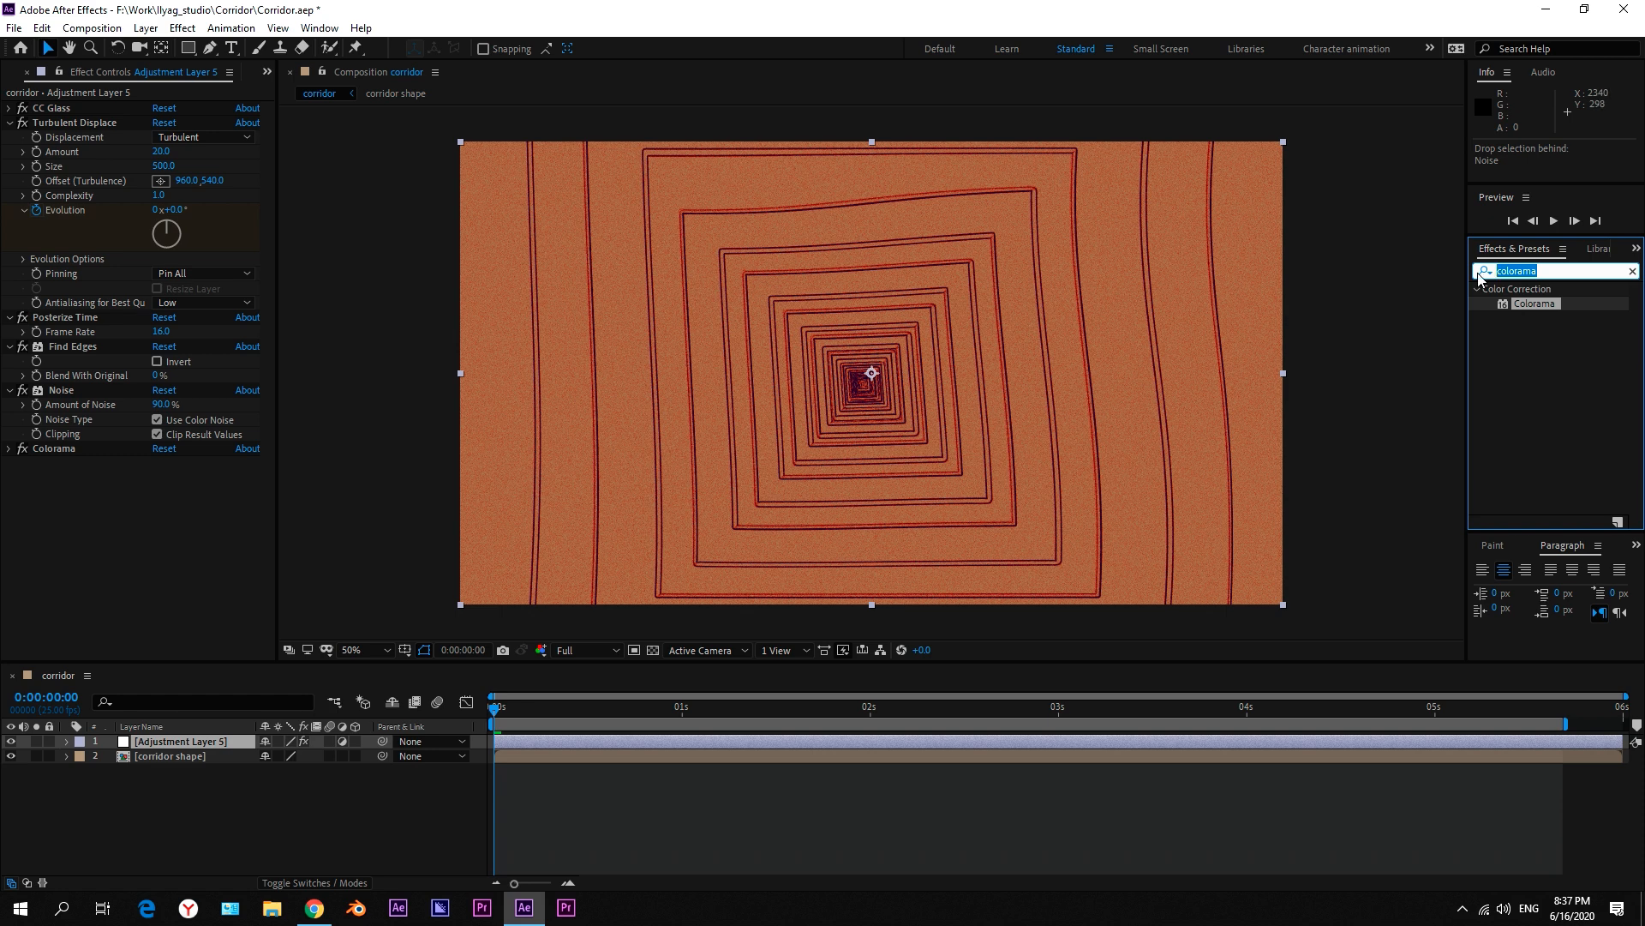
text(optic)
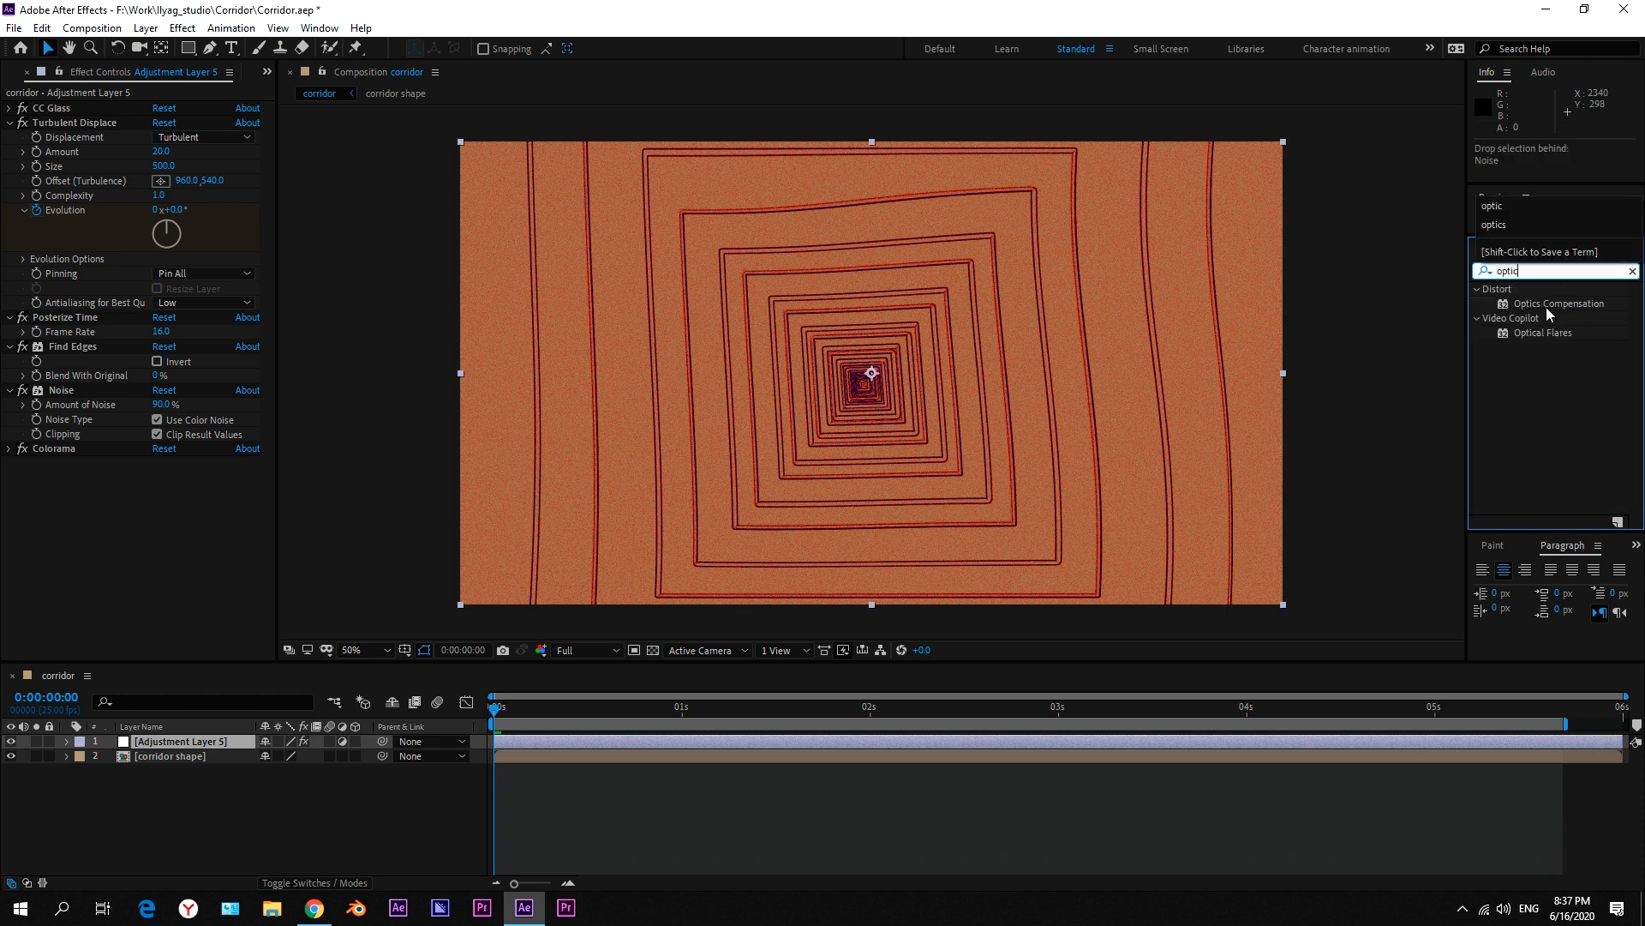
click(1577, 306)
drag(1560, 313, 195, 482)
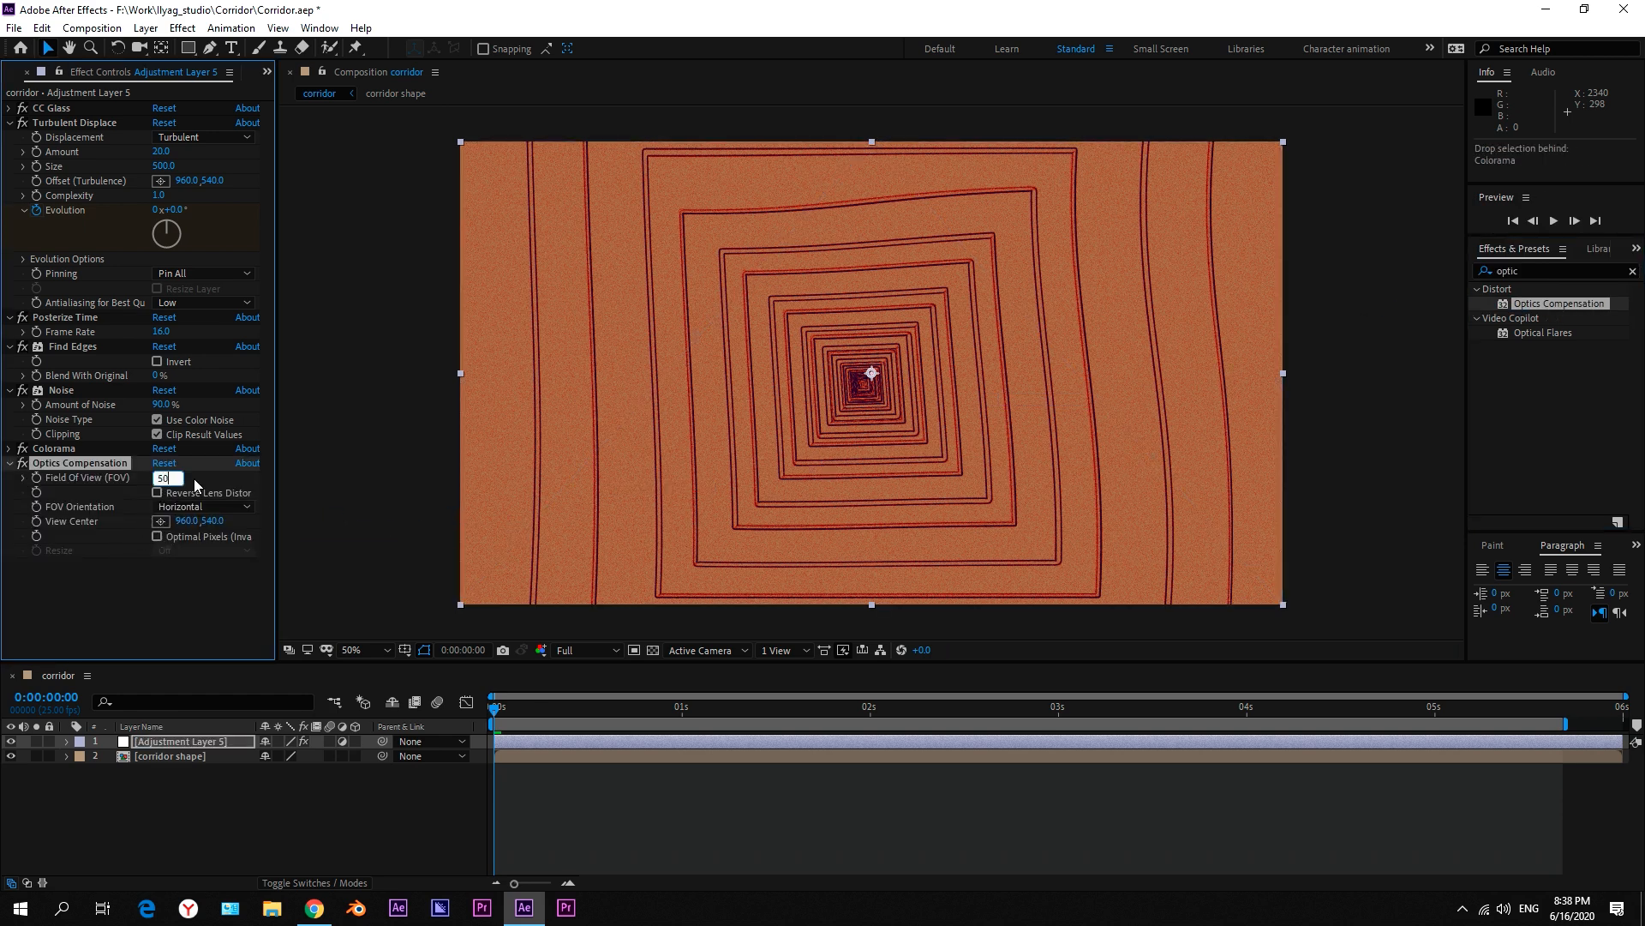
click(158, 492)
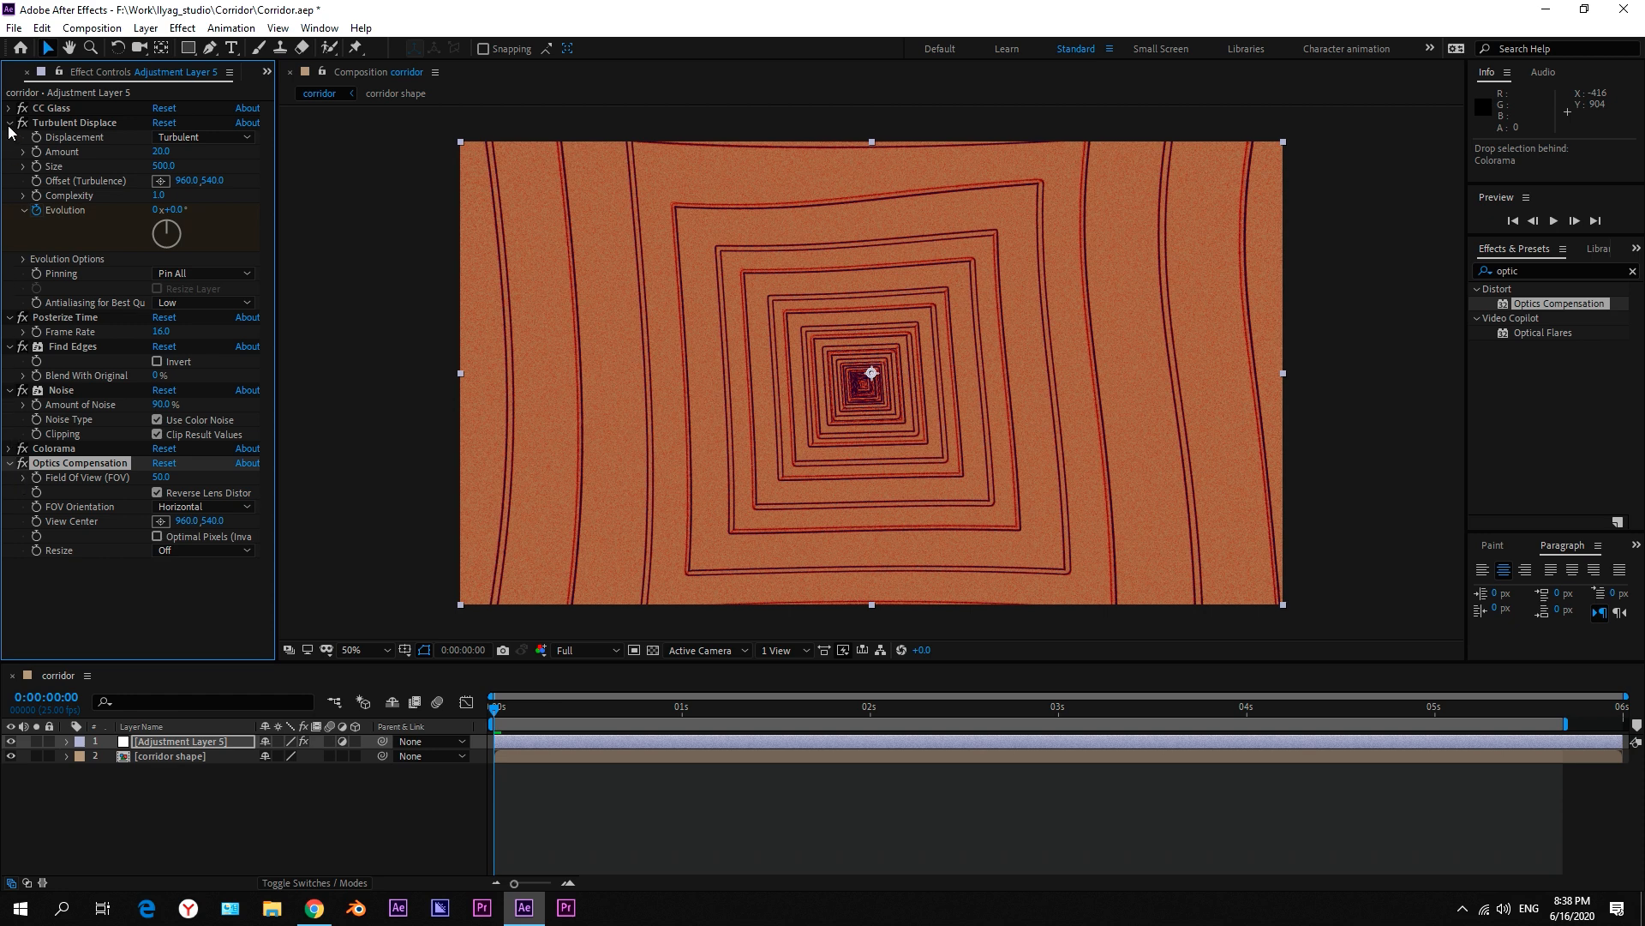
Step: Enable keyframing for Find Edges' Invert and Blend With Original at 0 s and reveal the adjustment layer's keyframed properties
click(87, 347)
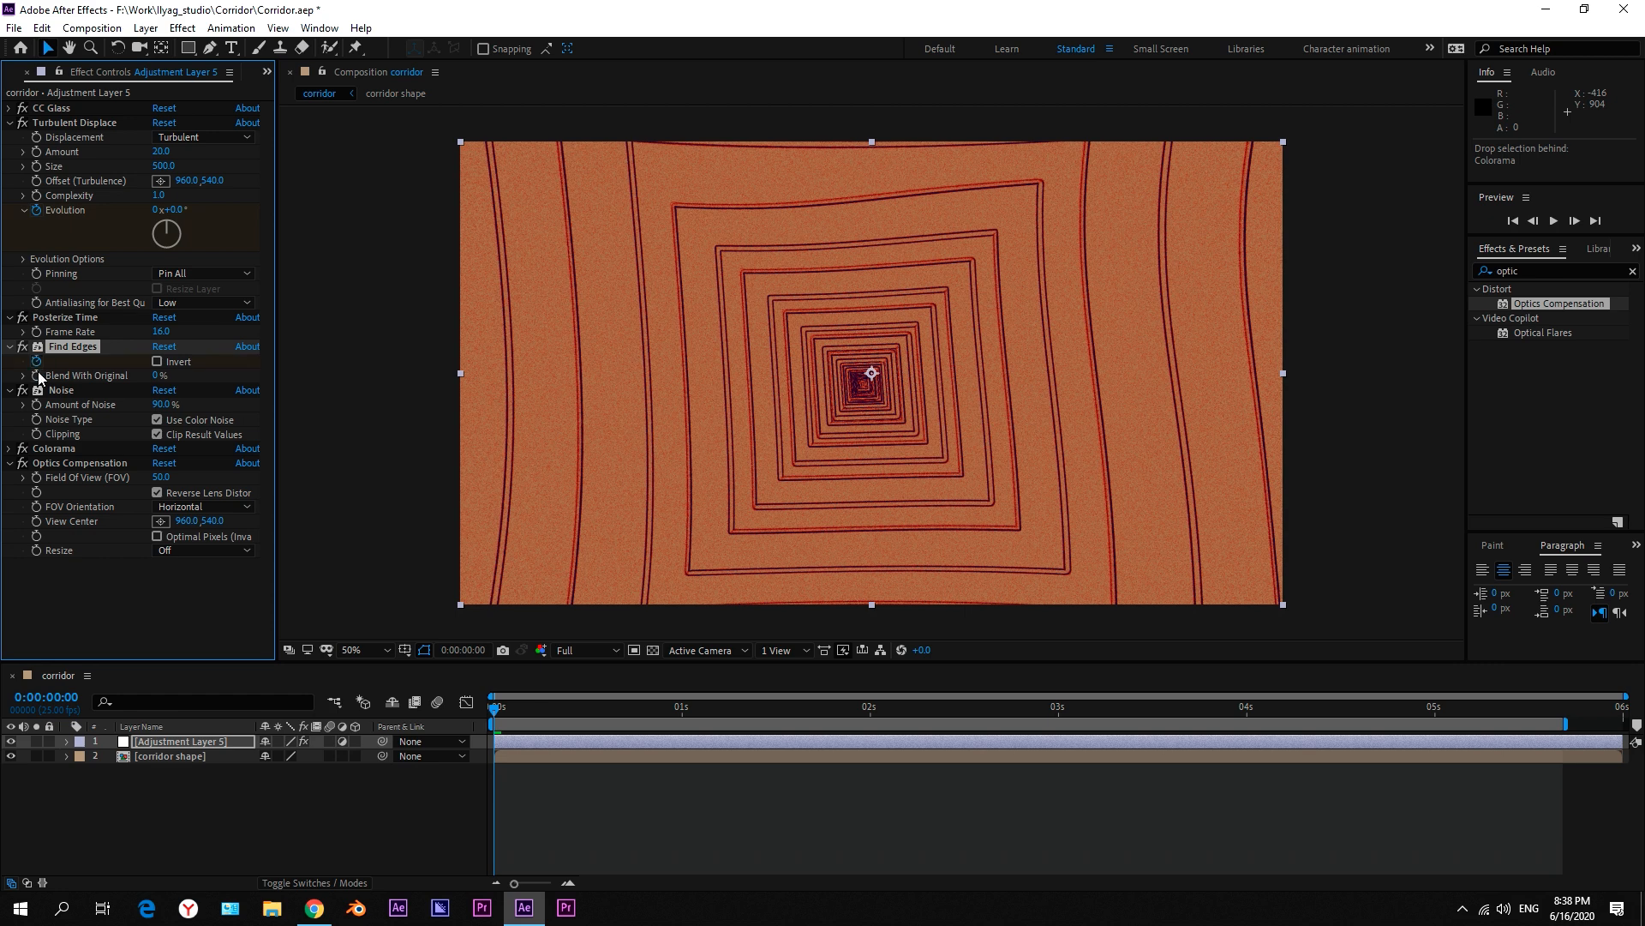
click(213, 782)
click(184, 742)
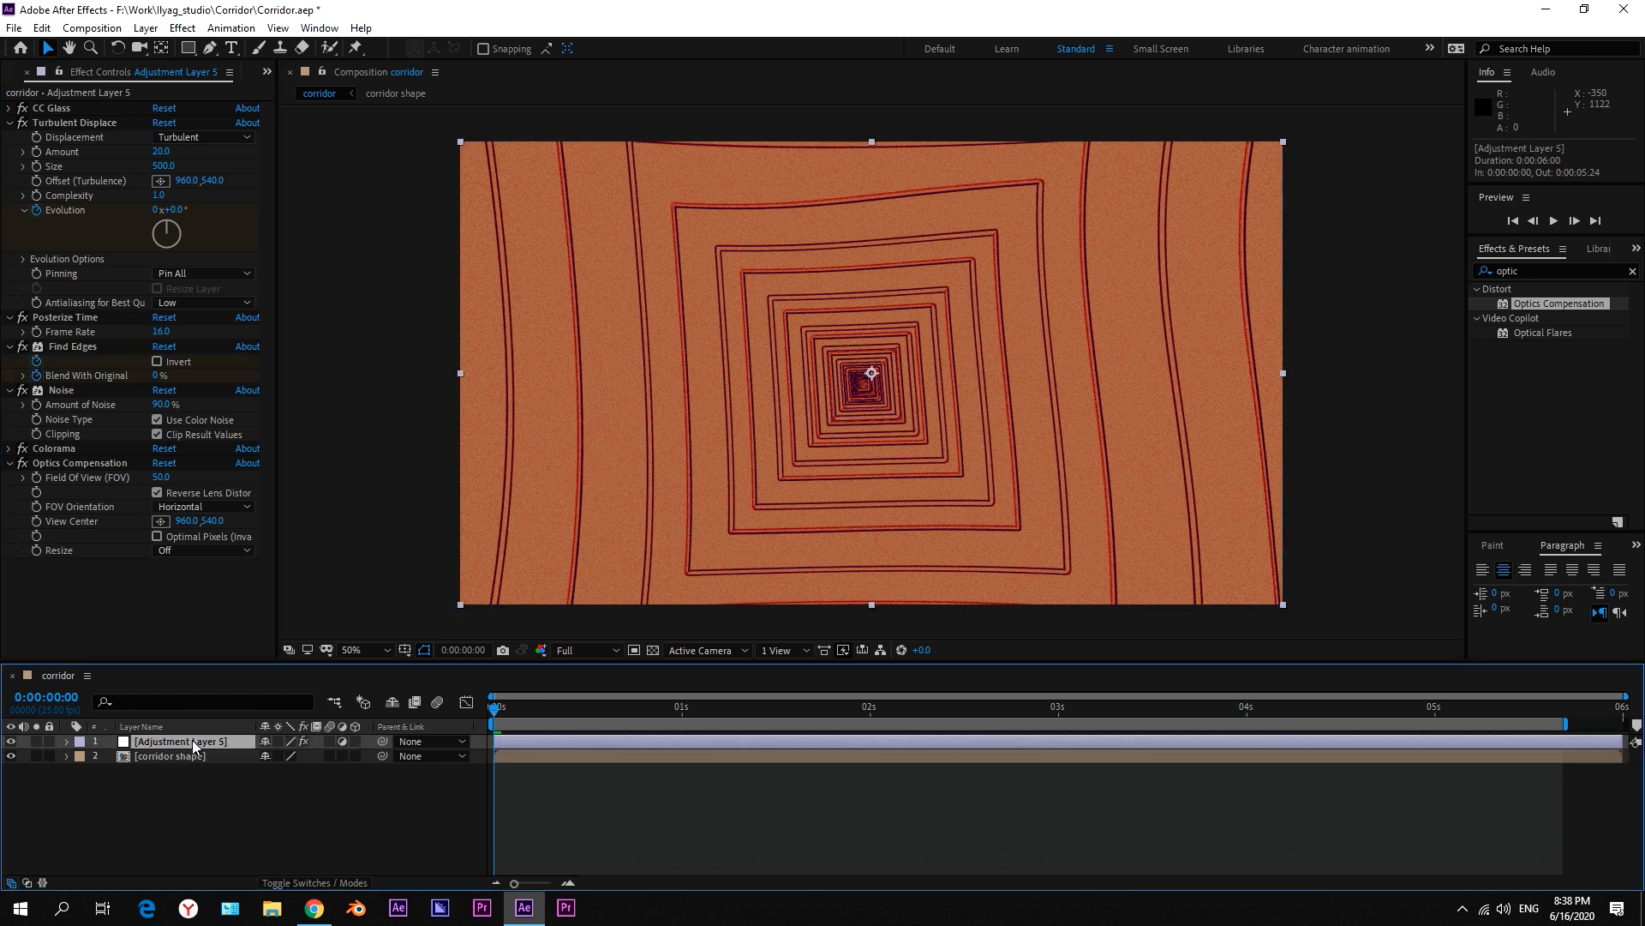
key(u)
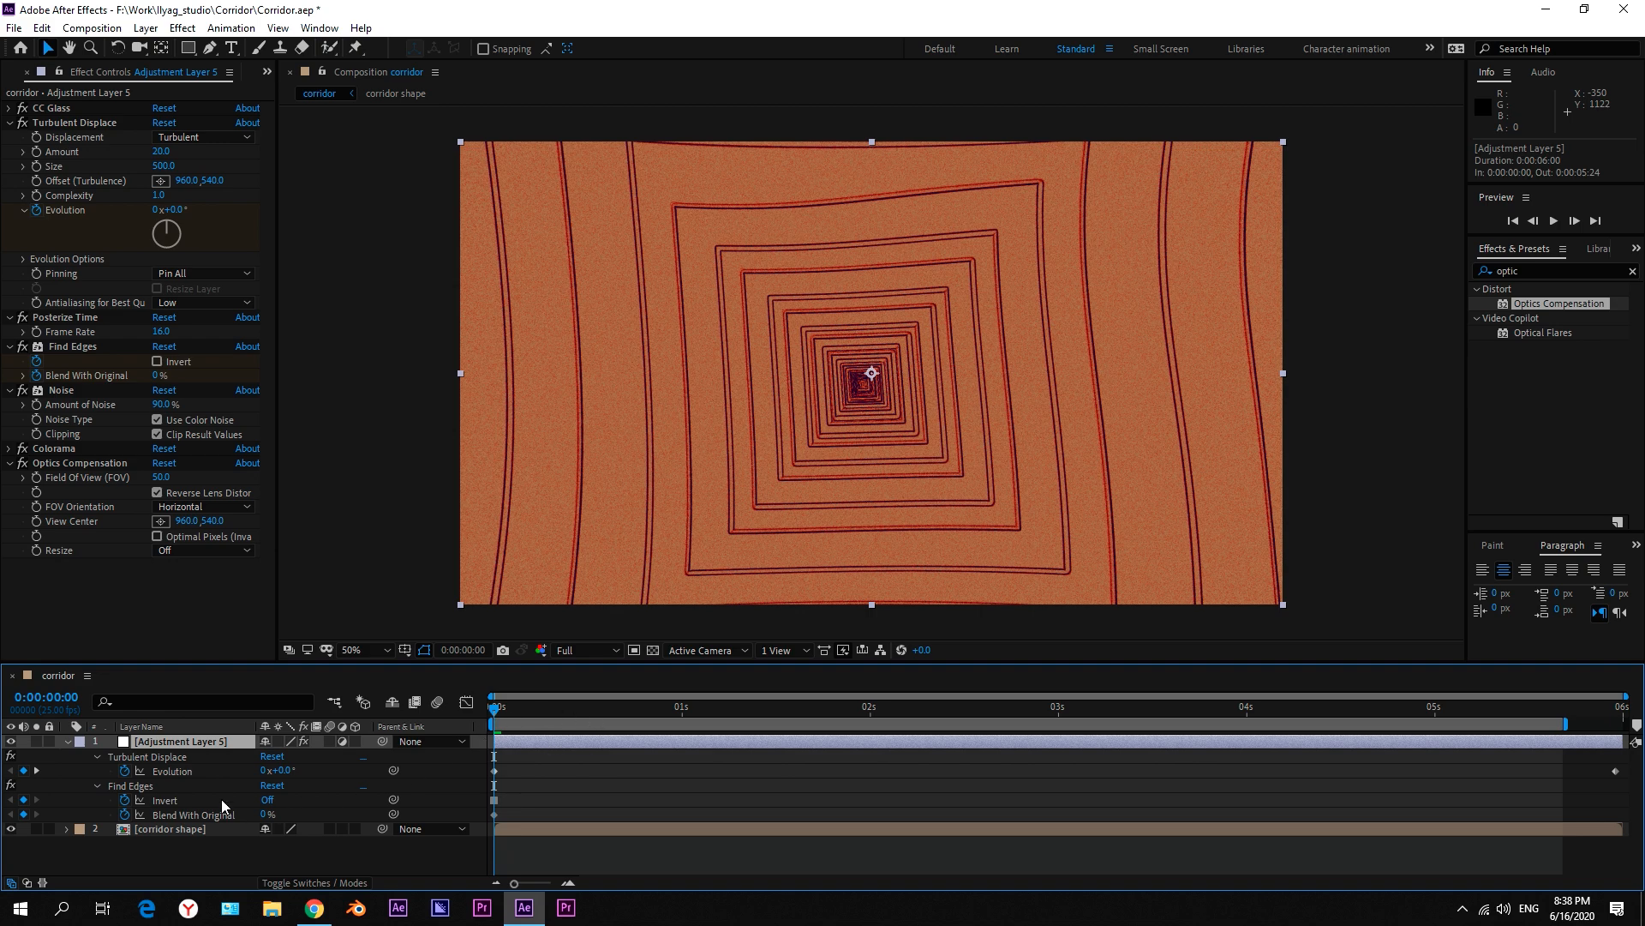
Step: Move the Find Edges Invert keyframe to about 1.3 s and the Blend With Original keyframe to 0:00:02:15
drag(512, 799, 482, 826)
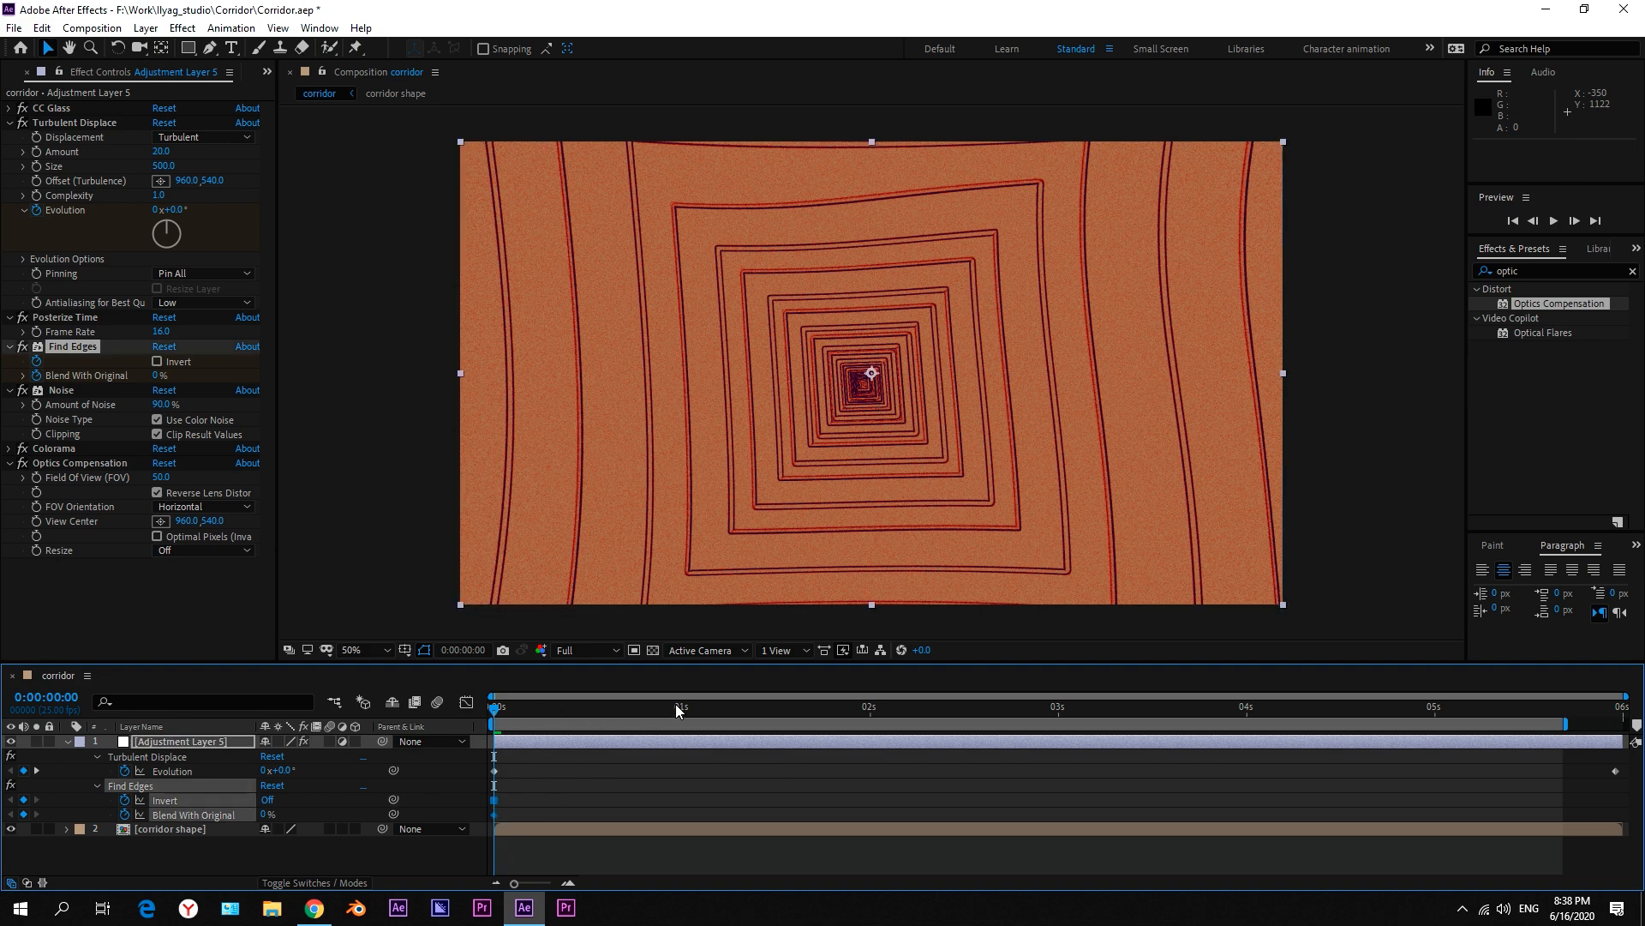
click(681, 704)
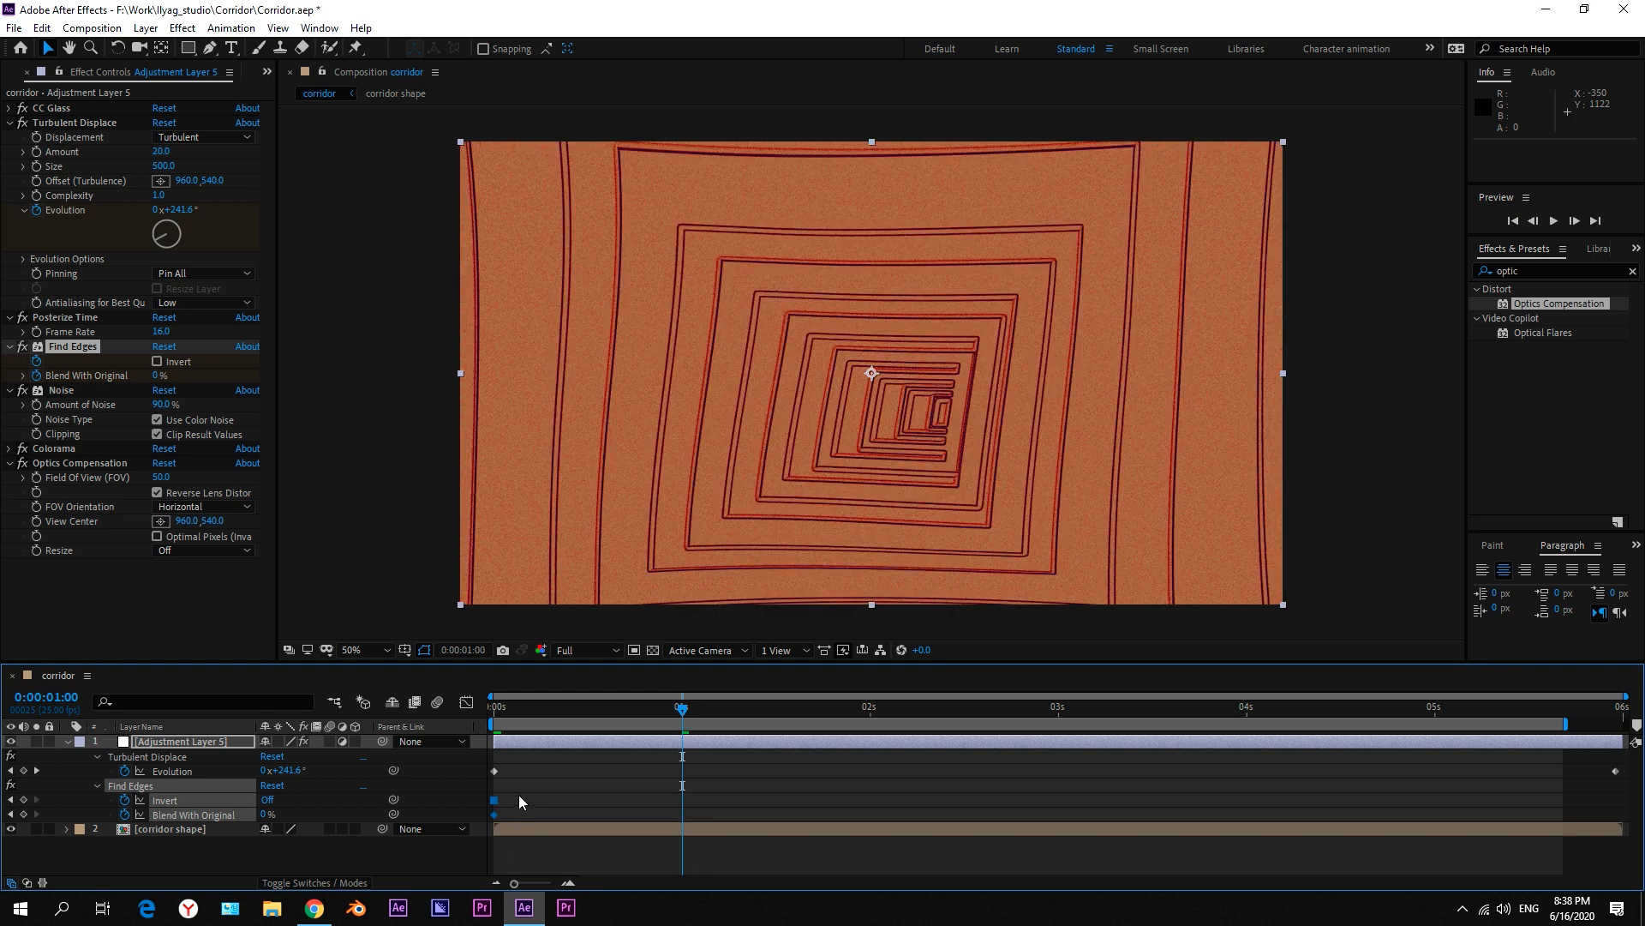
drag(729, 789, 983, 814)
click(758, 800)
Step: Add a keyframe at 0:00:01:17 that turns Find Edges' Invert on
drag(769, 715, 809, 725)
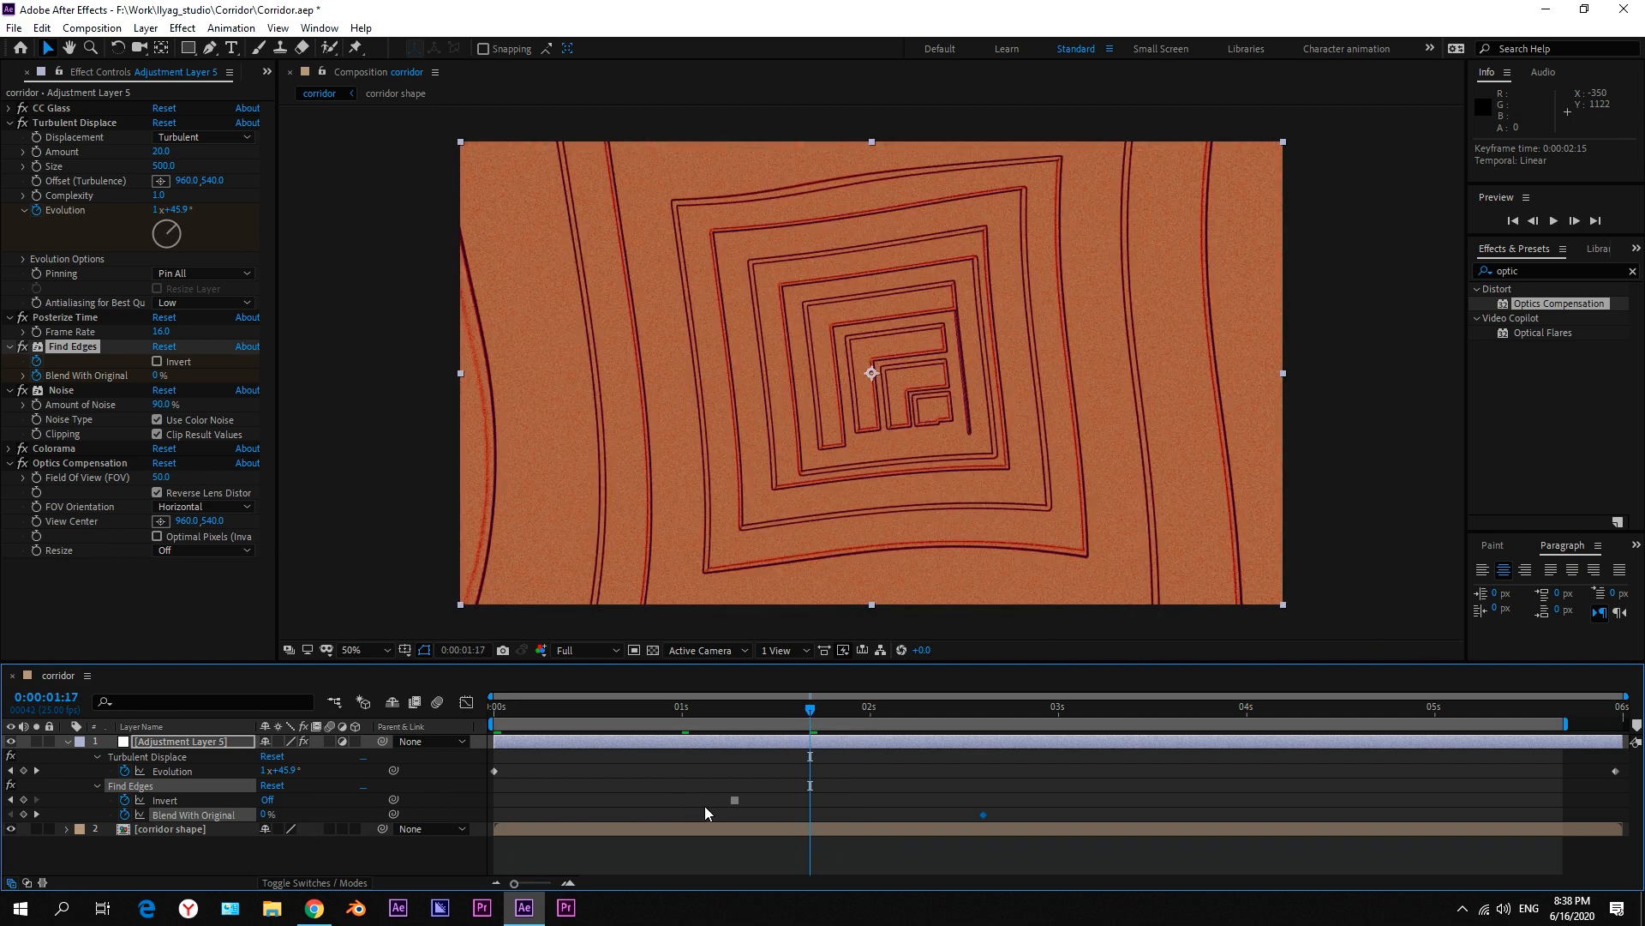
click(265, 800)
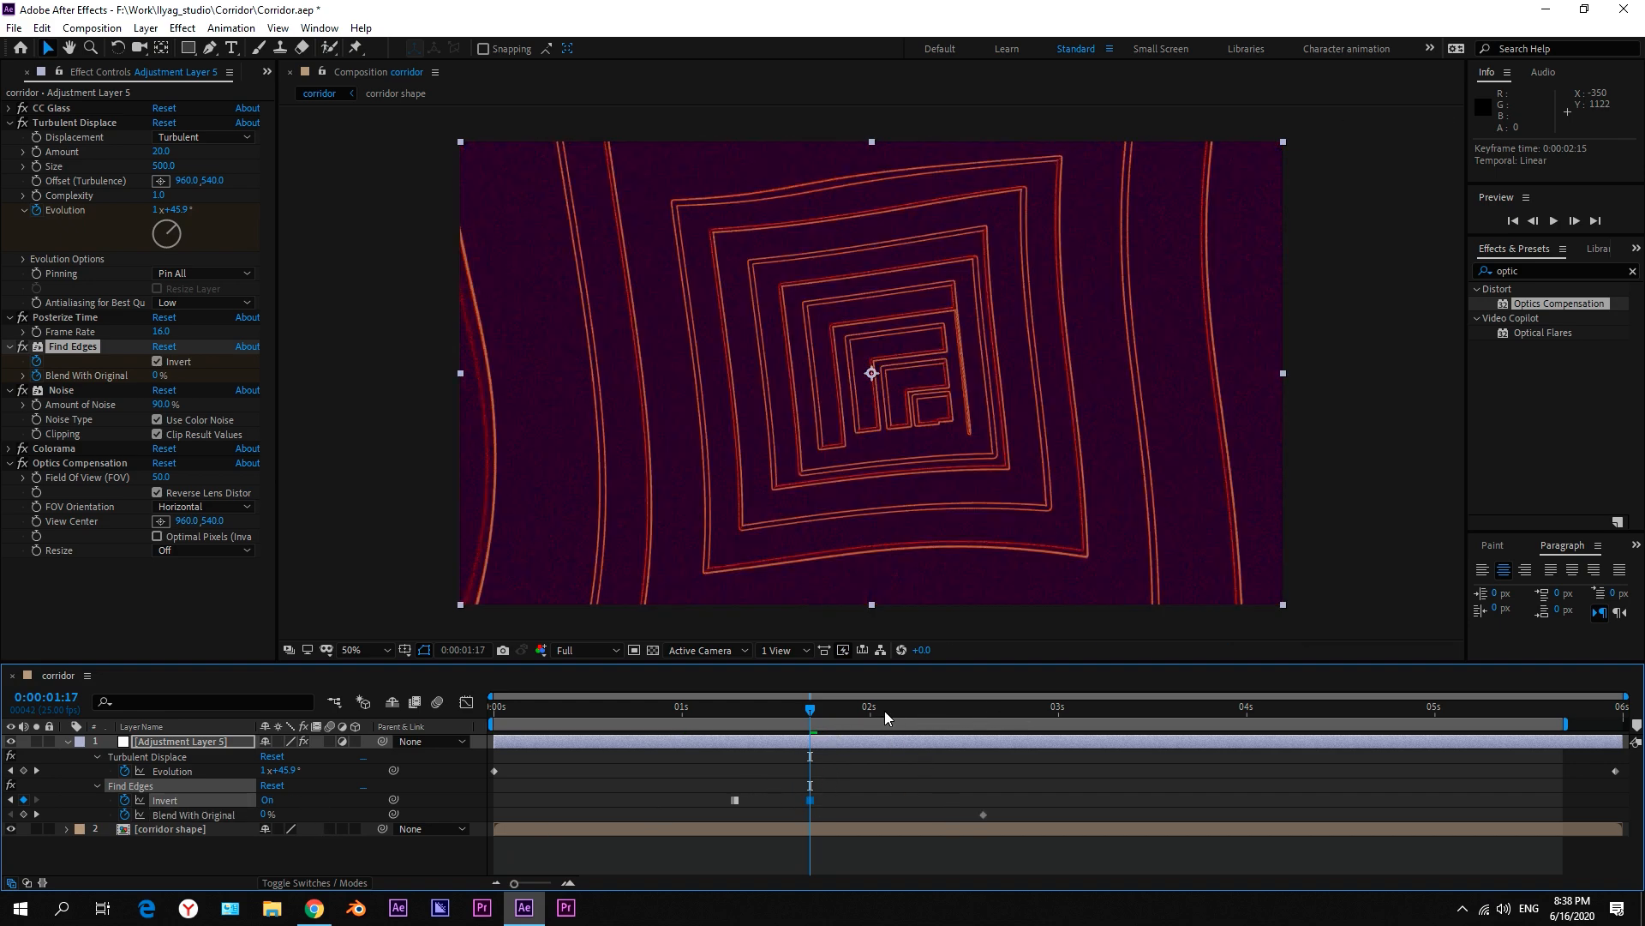
Step: Move the Blend With Original keyframe to 0:00:02:08 and set the value to 100% one frame after it
drag(983, 814, 929, 814)
click(1073, 711)
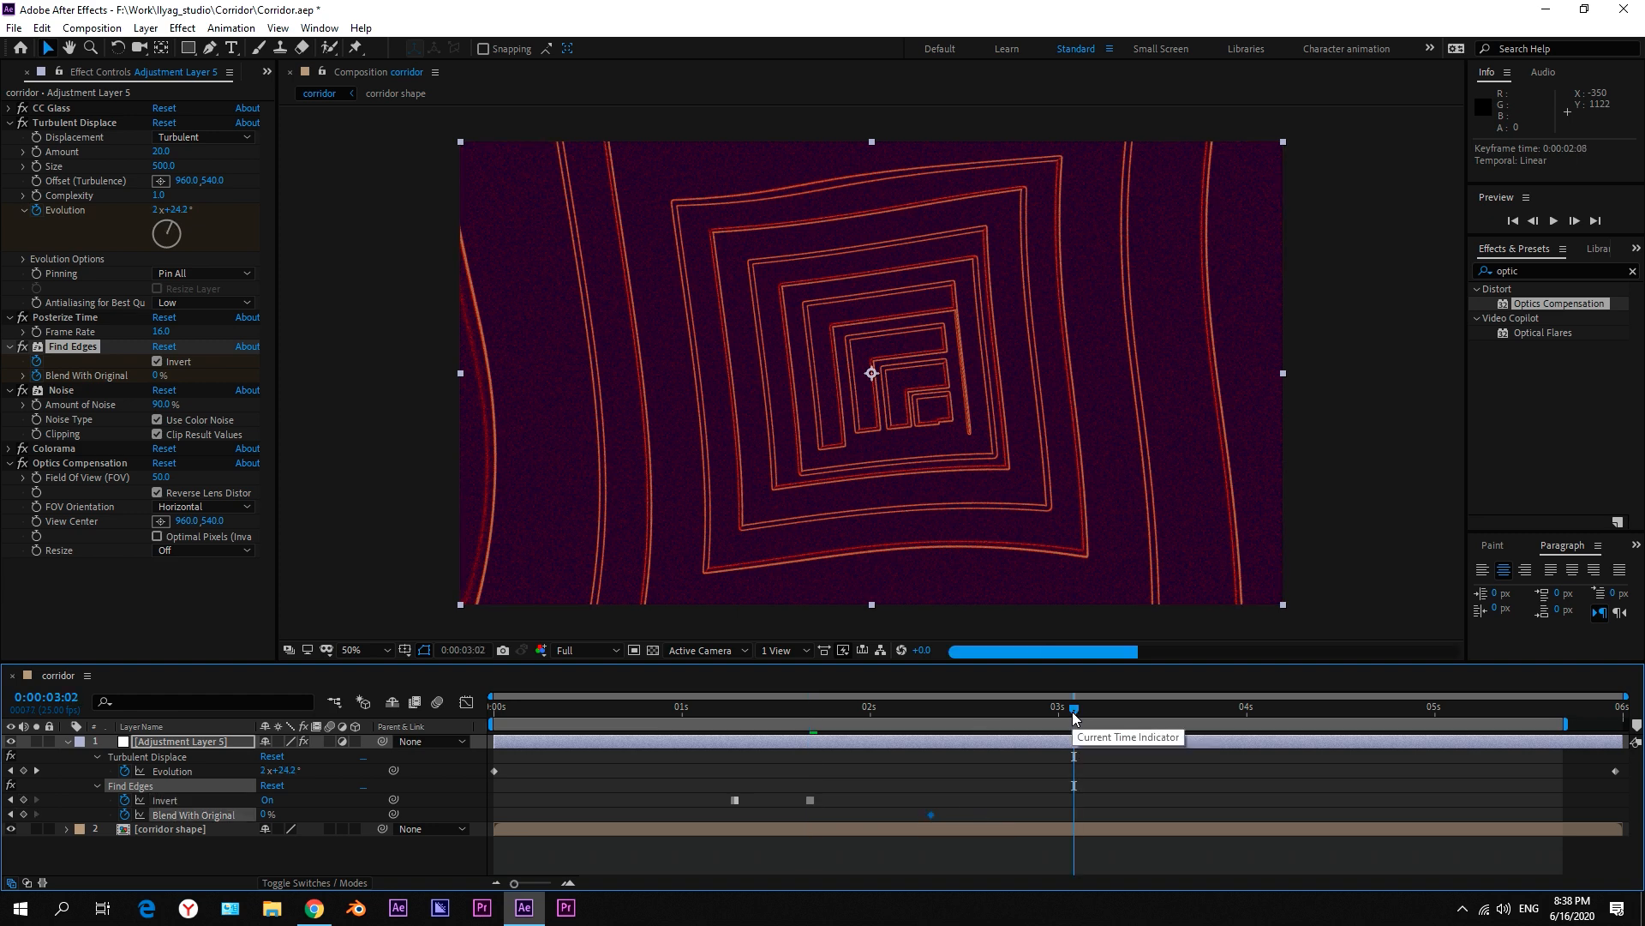
click(935, 711)
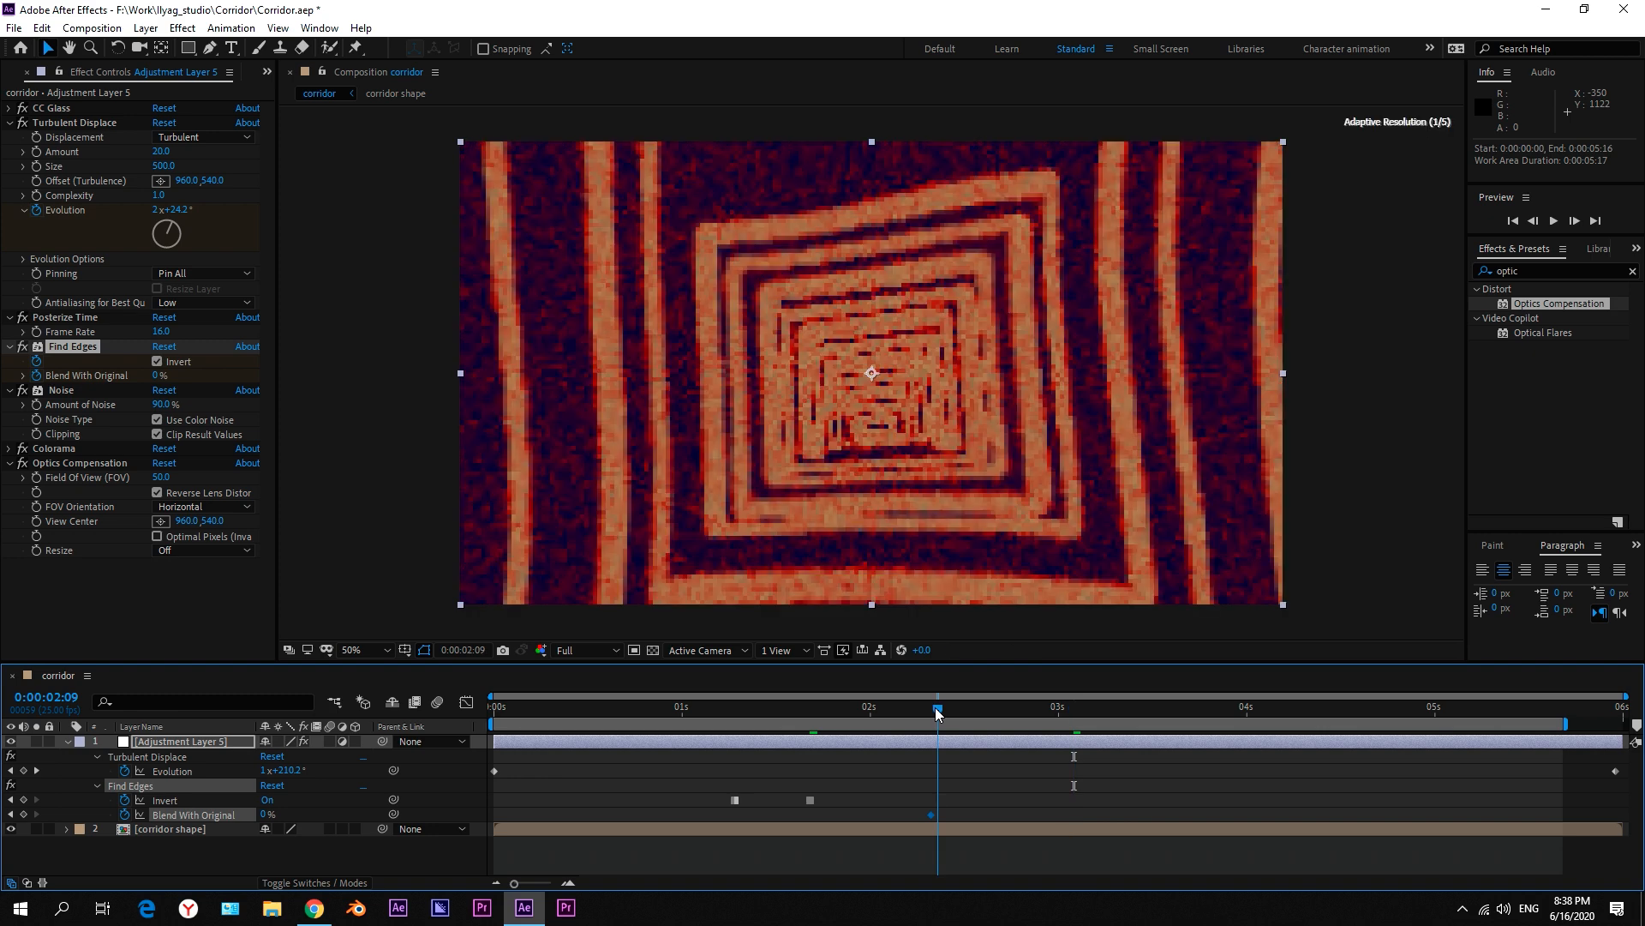
key(Page_Down)
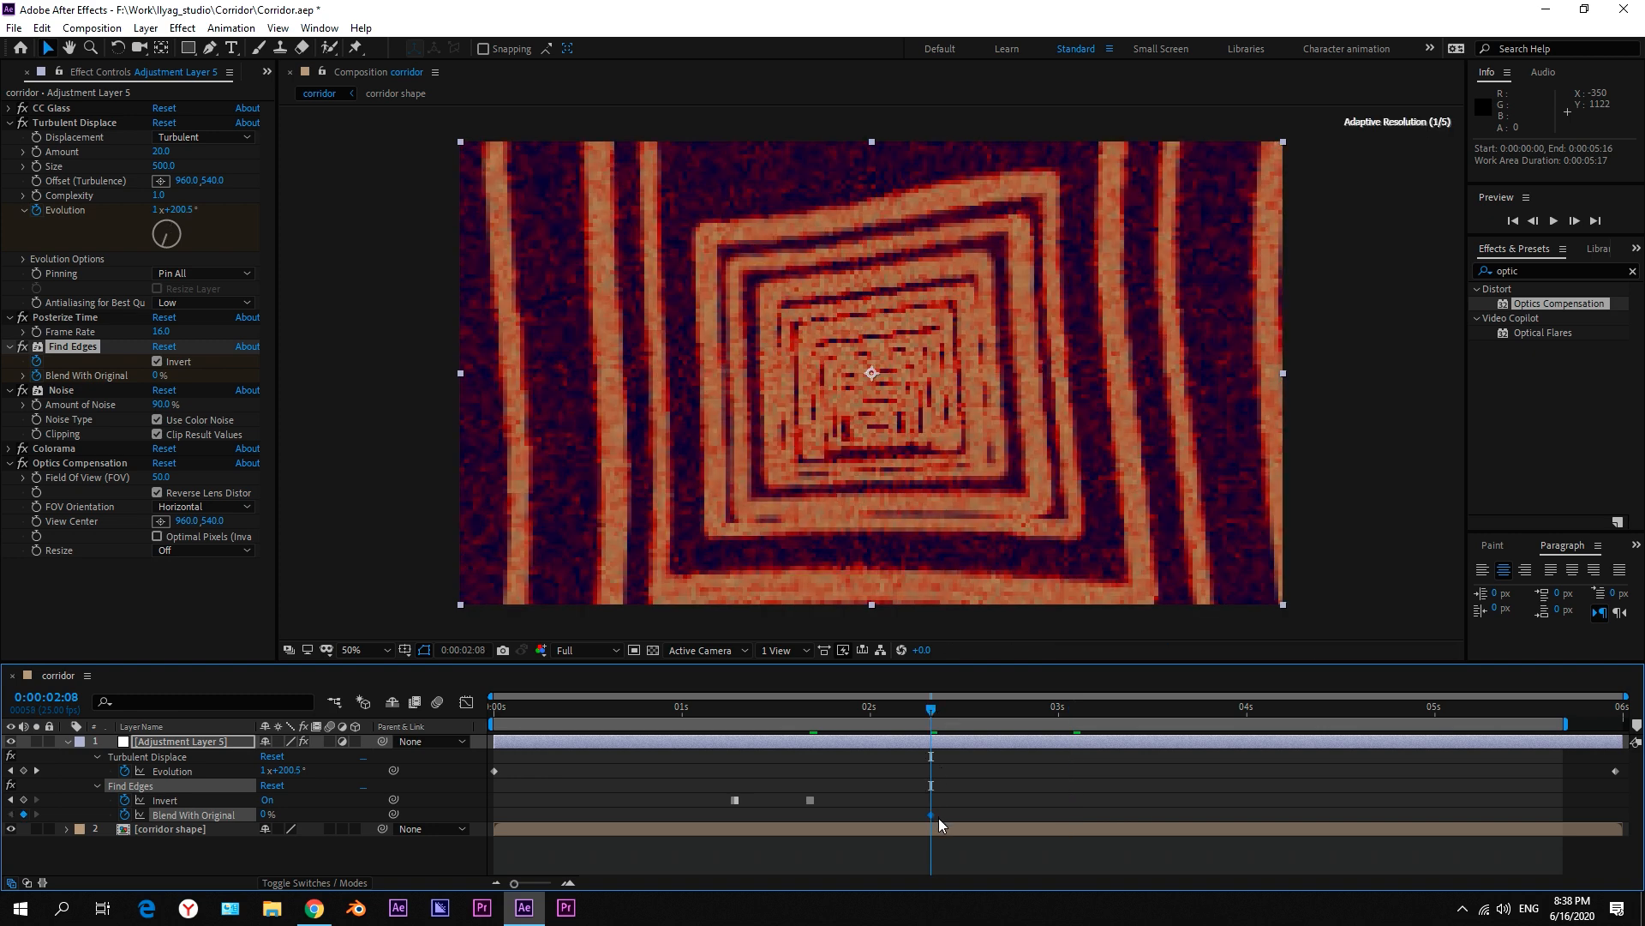
drag(267, 814, 411, 809)
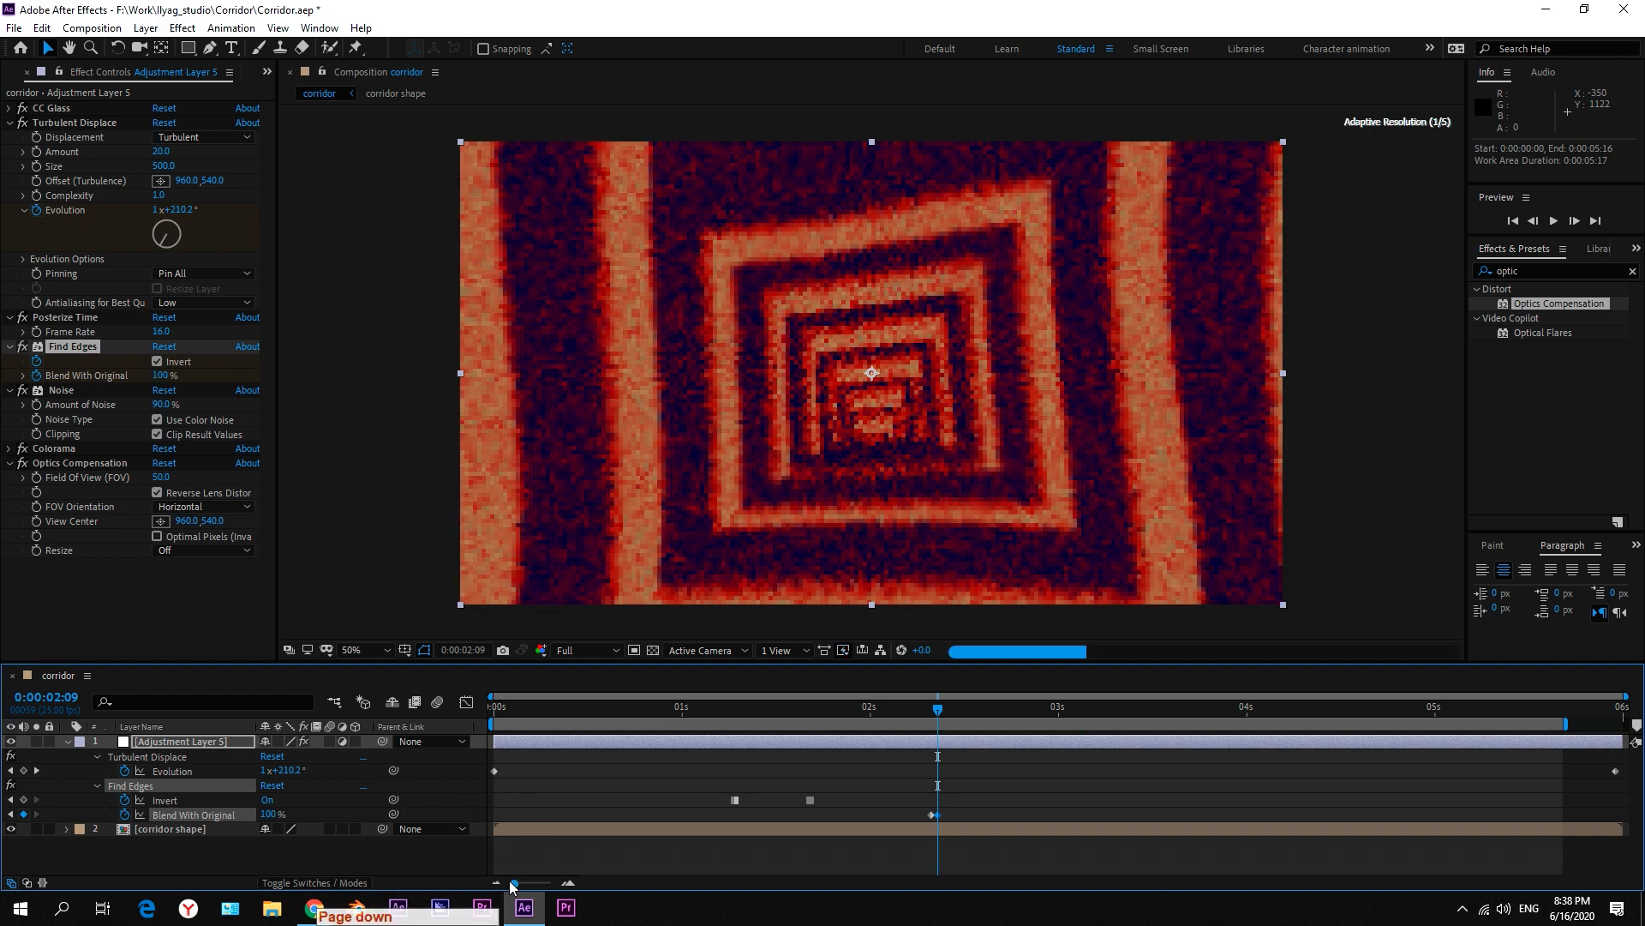
key(Page_Up)
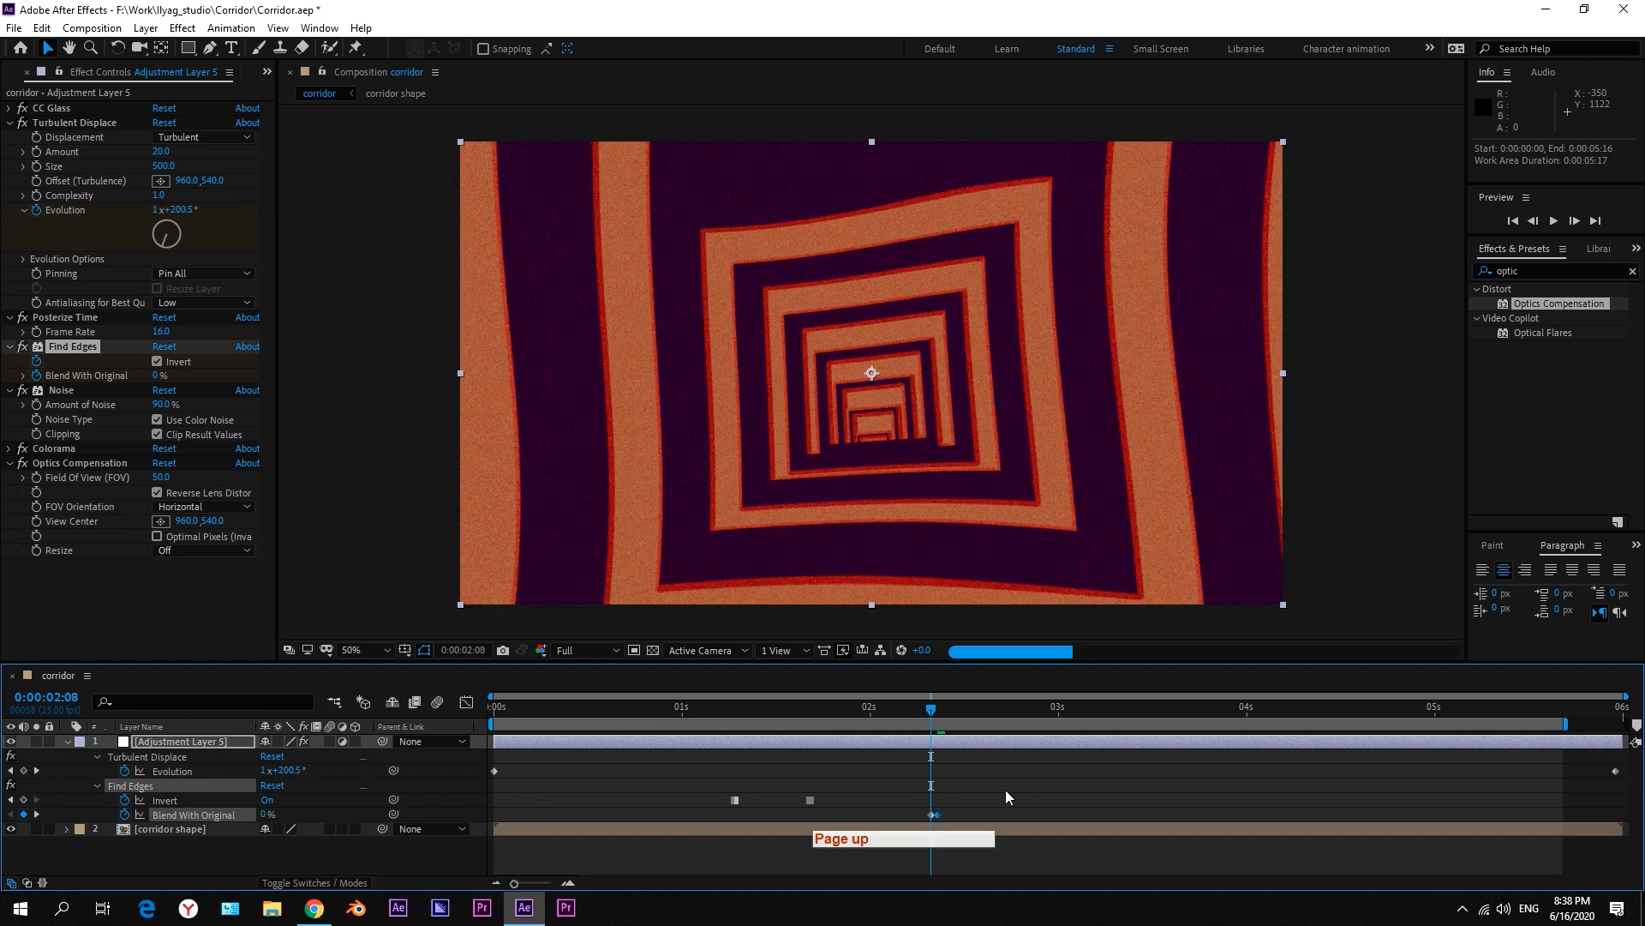
key(Page_Down)
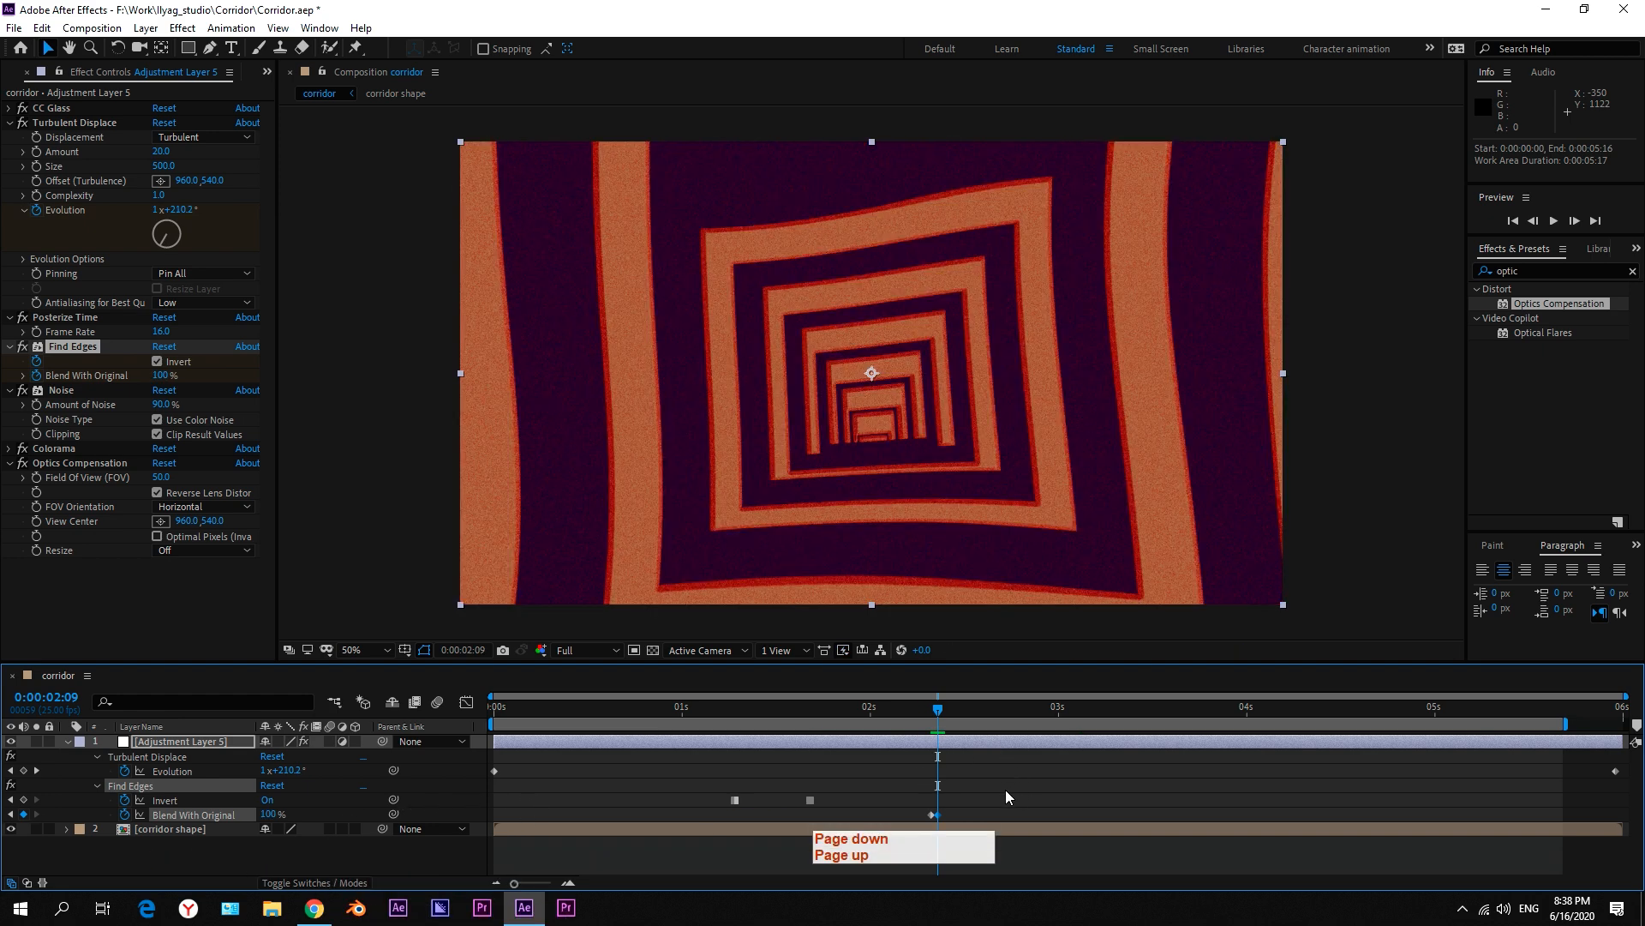
Step: Paste a copy of the two Blend With Original keyframes at 0:00:03:06 and time-reverse the copies
click(1104, 710)
drag(958, 809, 919, 819)
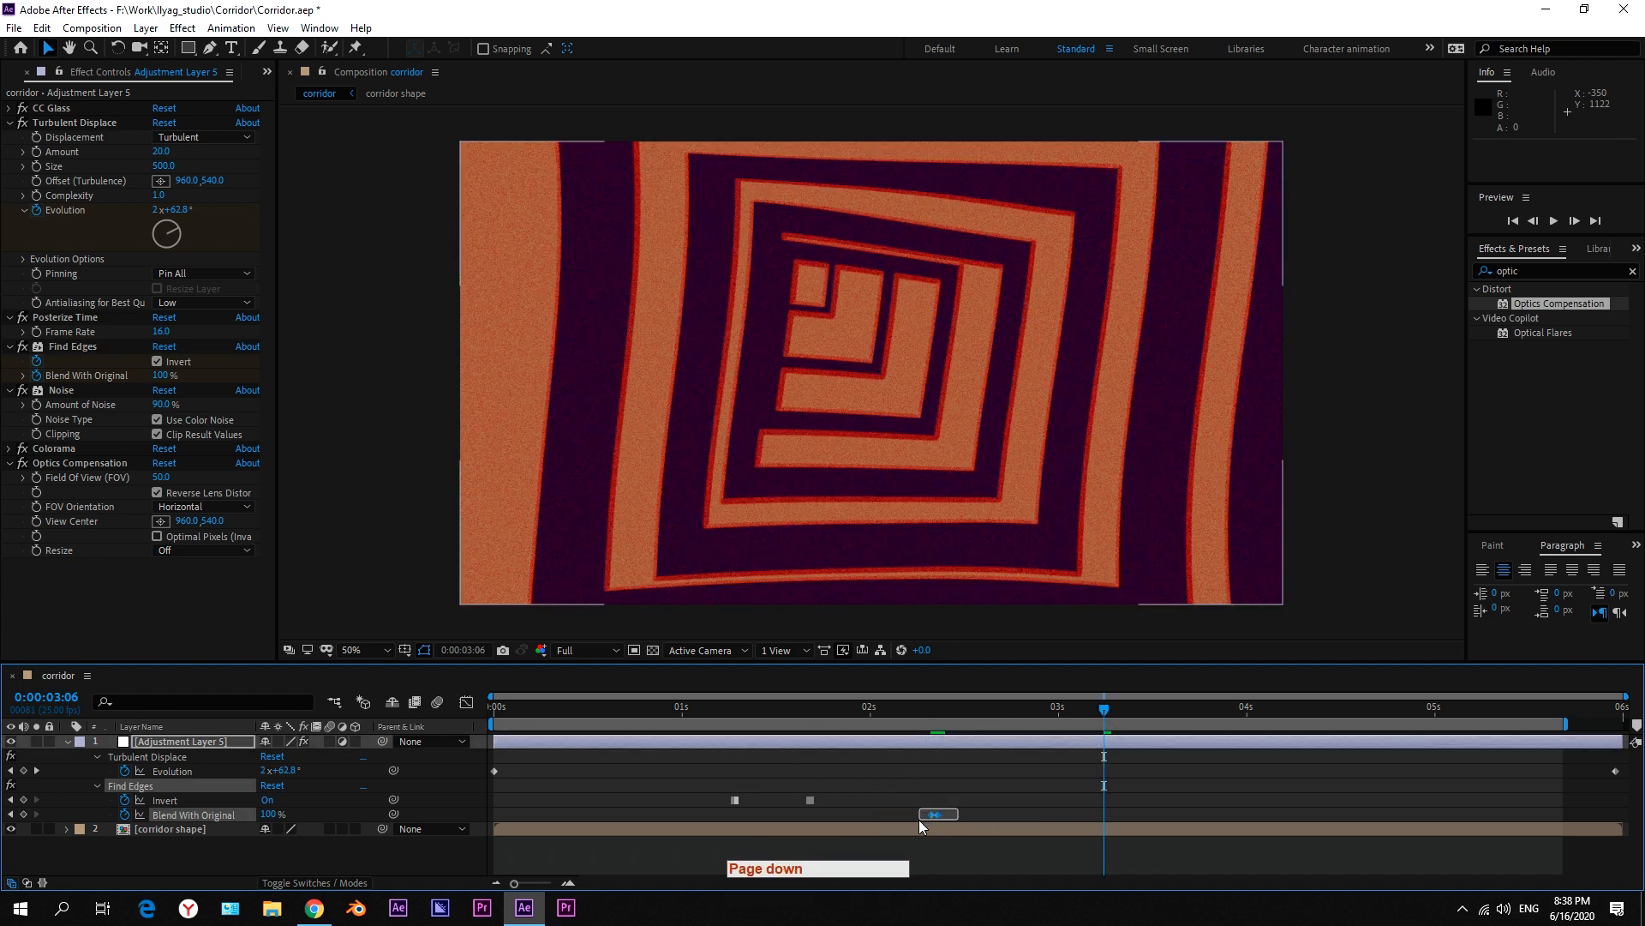
key(ctrl+c)
key(ctrl+v)
right_click(1112, 813)
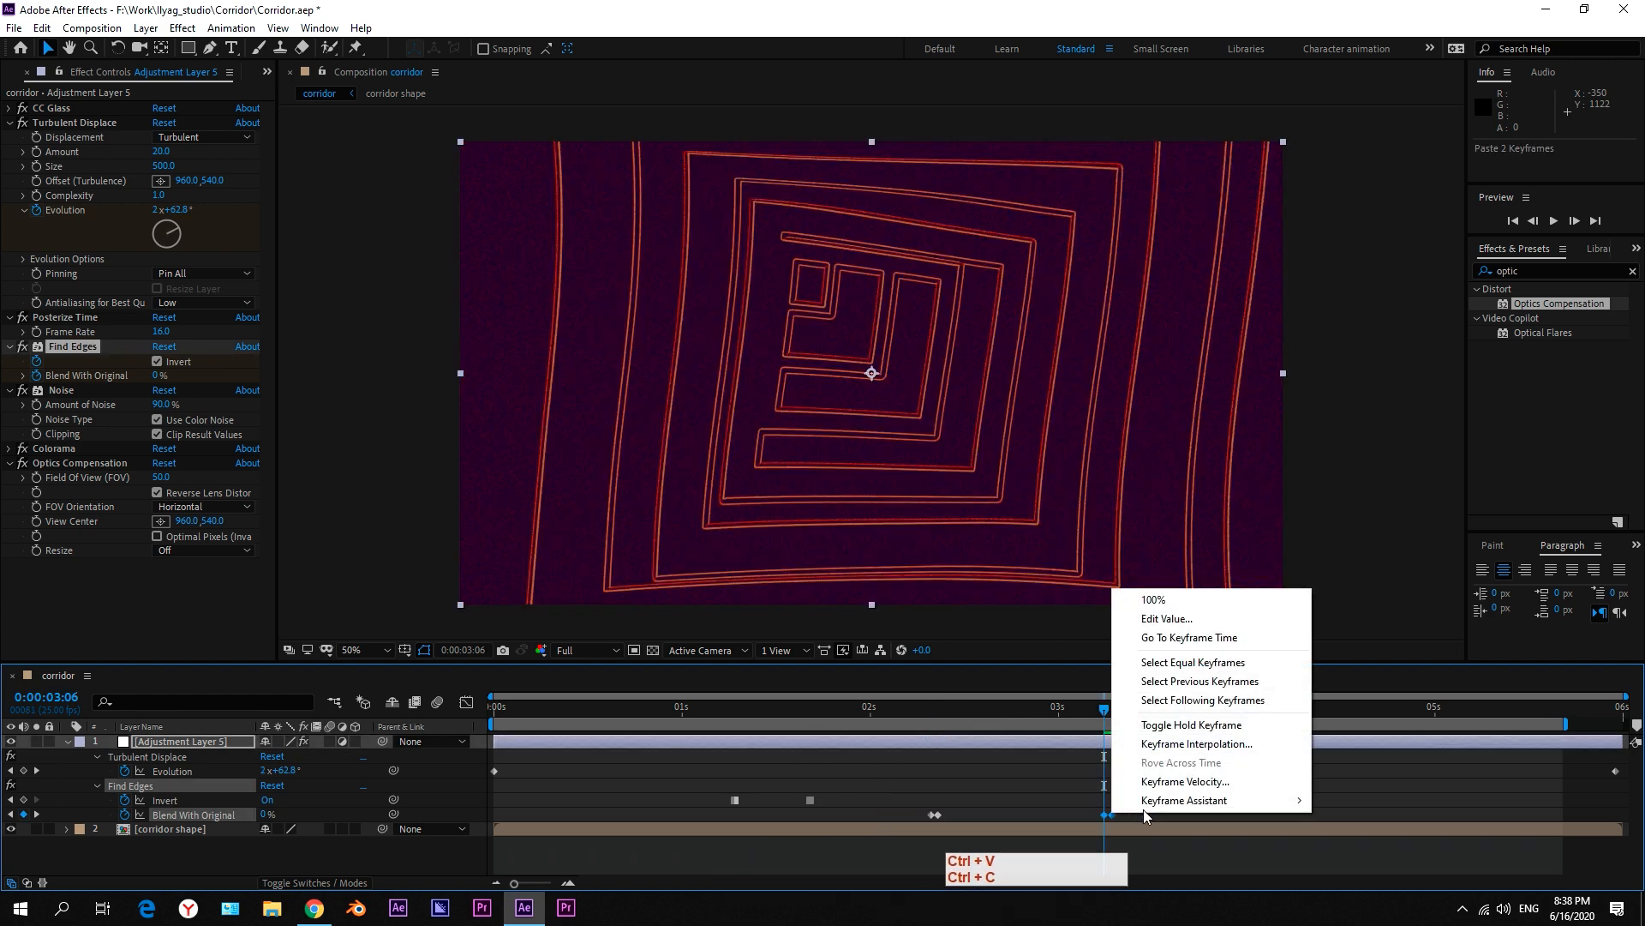
mouse_move(1217, 799)
click(1357, 801)
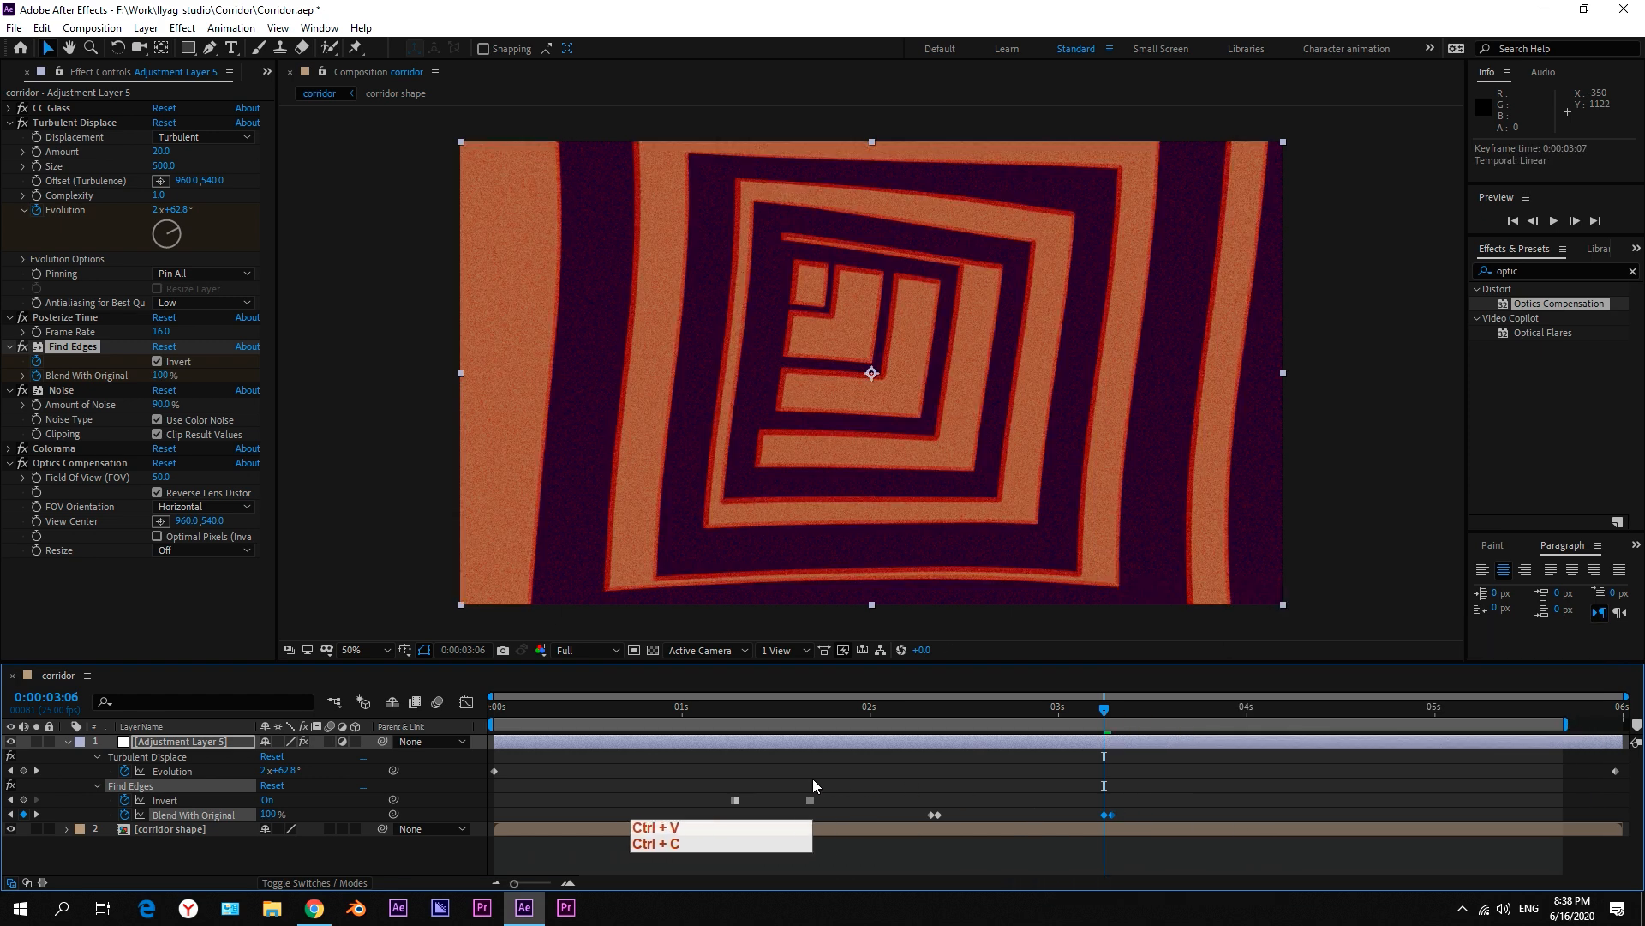
Step: Spread the two Invert keyframes to about 1.1 s and 1.8 s and place a copy of the first at 0:00:04:12
drag(803, 809, 708, 800)
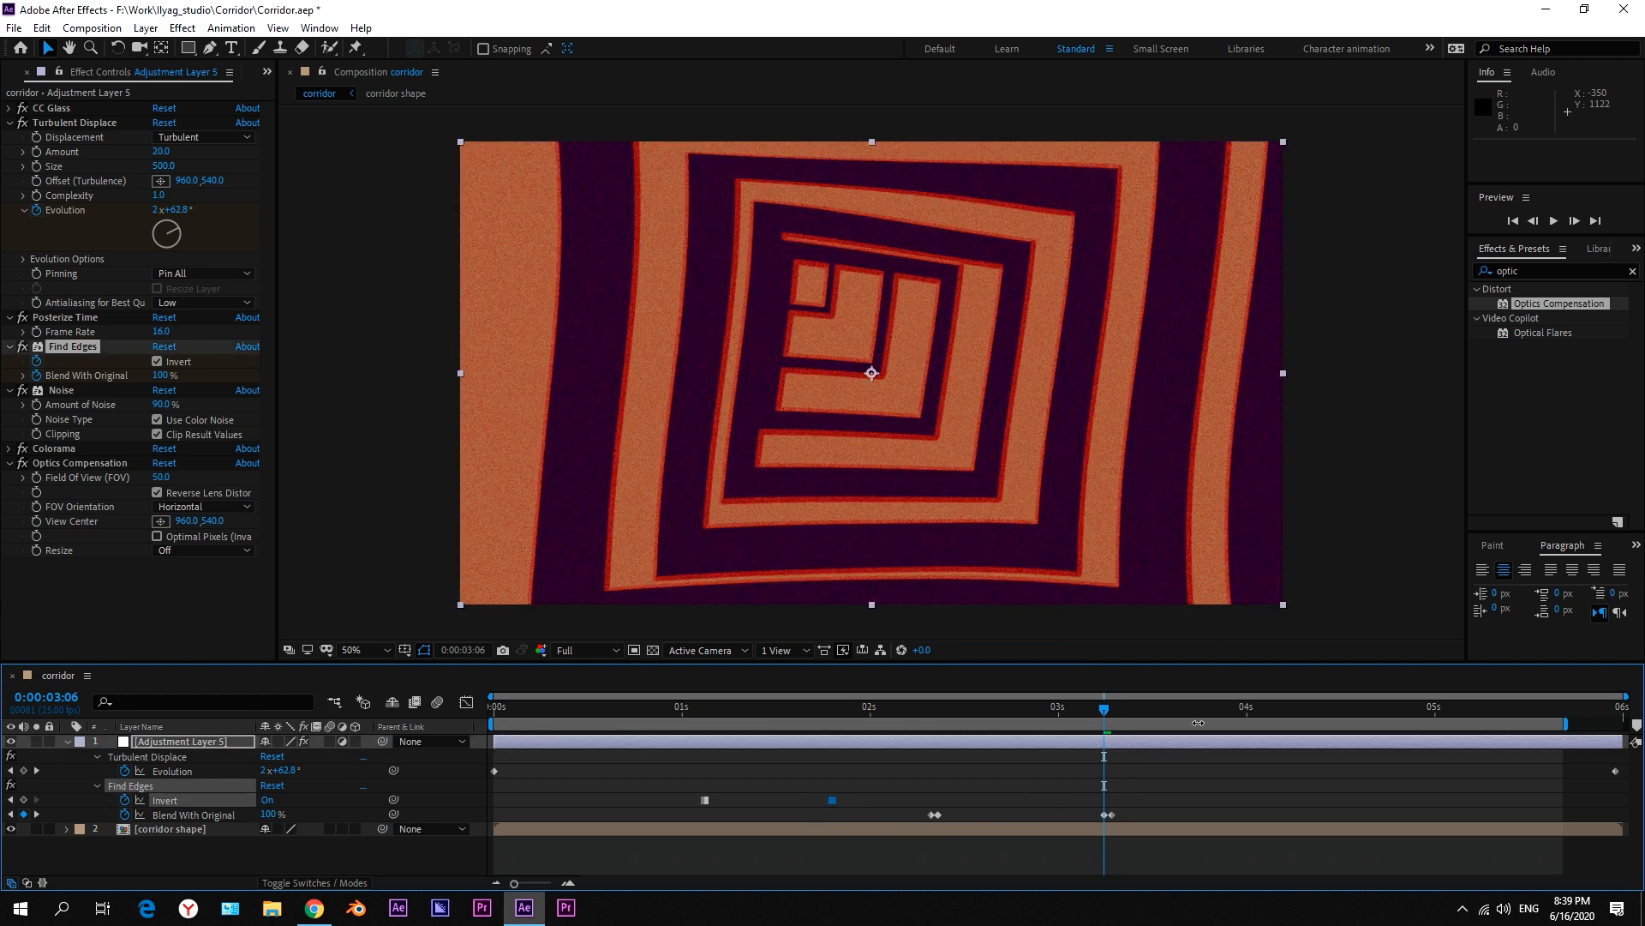
click(1240, 722)
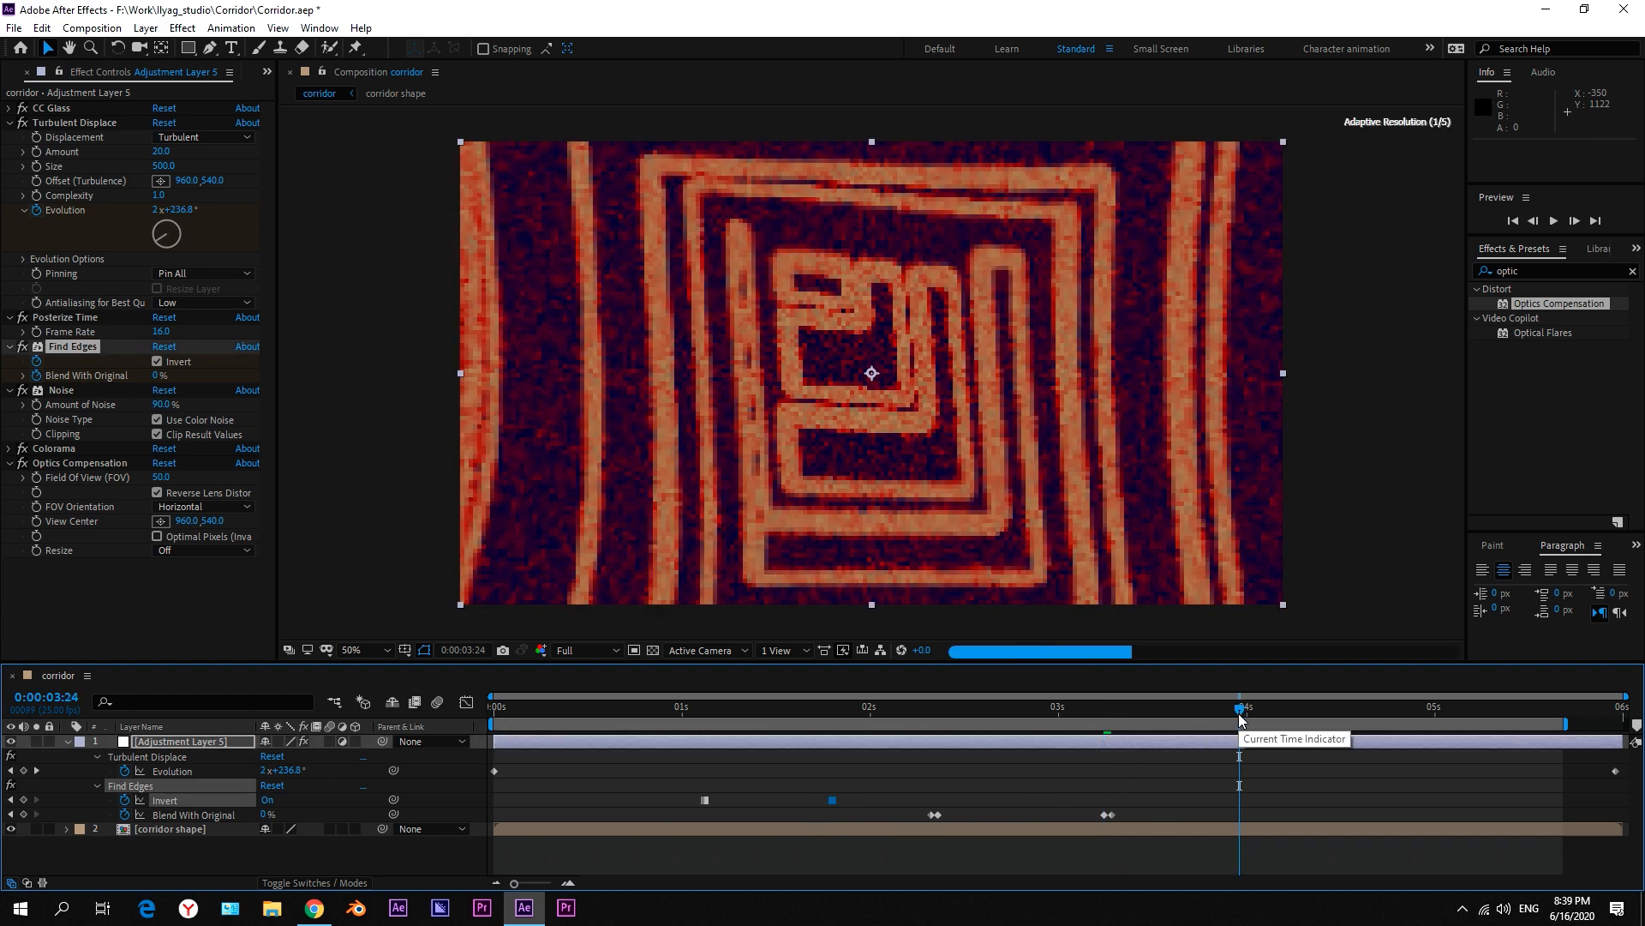
click(705, 799)
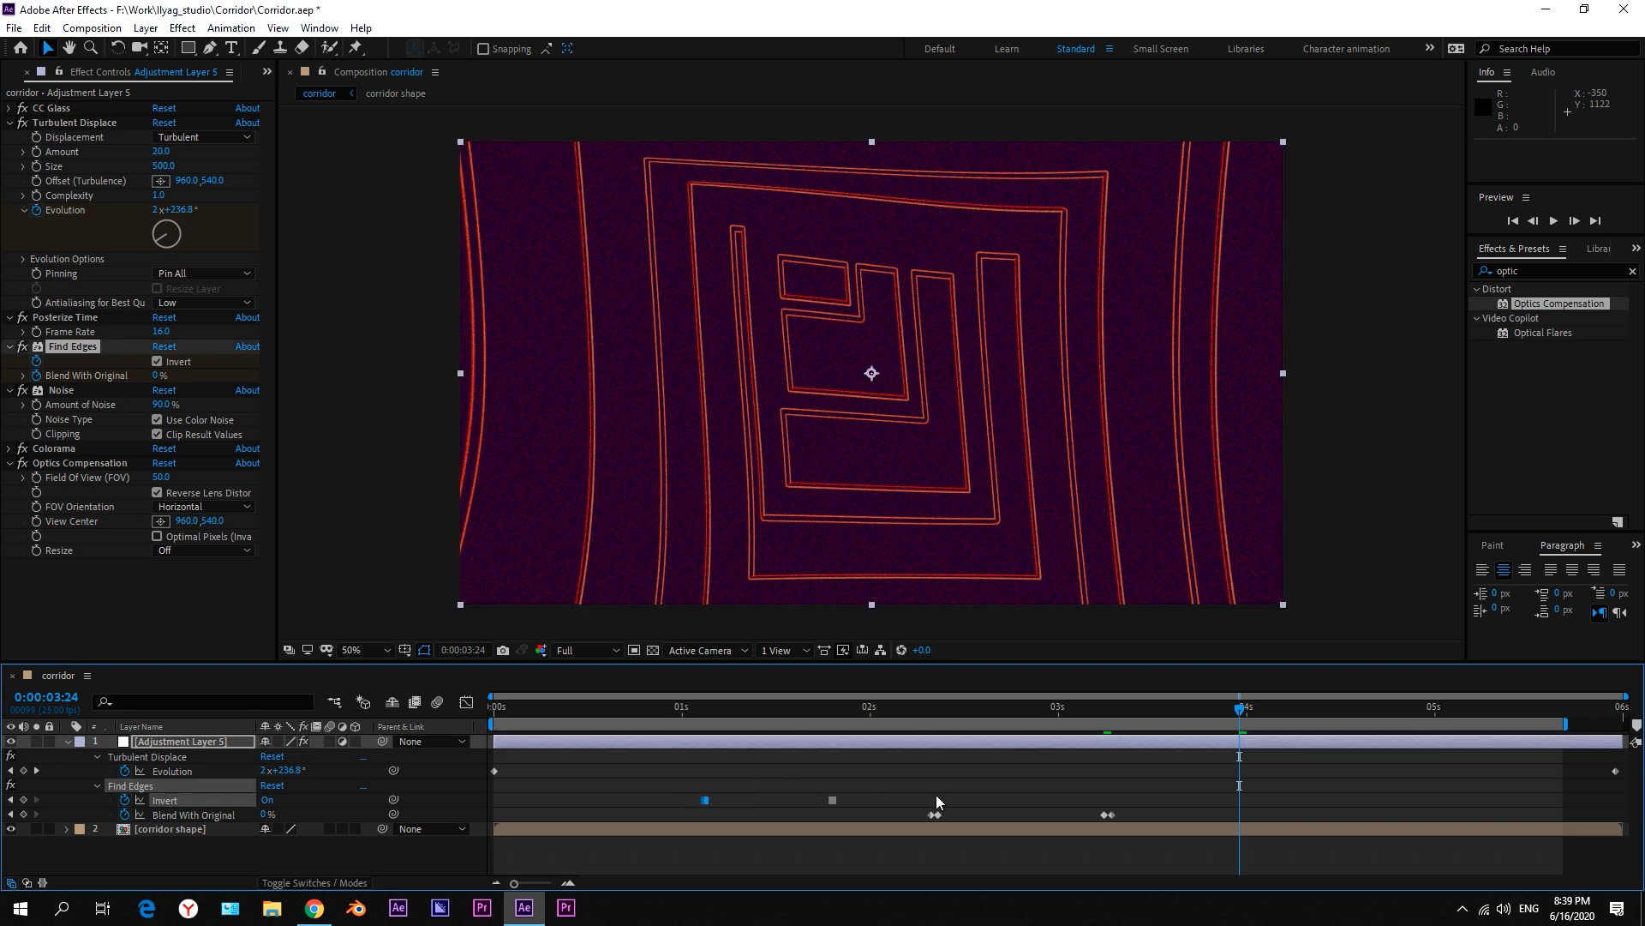
key(ctrl+c)
key(ctrl+v)
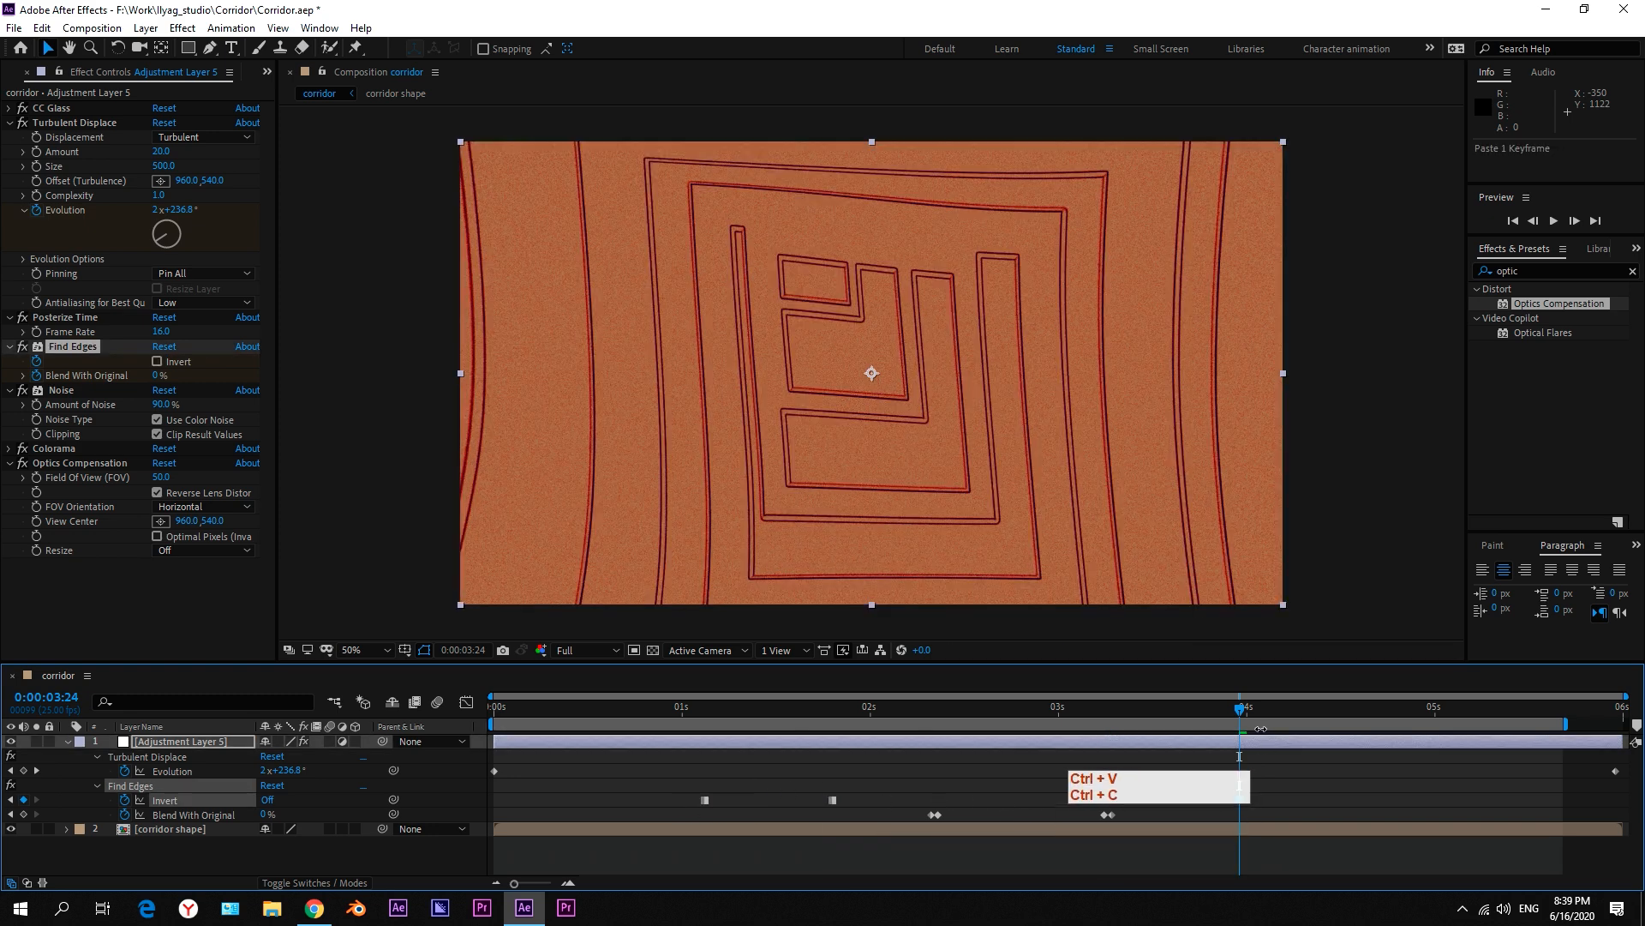
drag(1240, 800, 1335, 800)
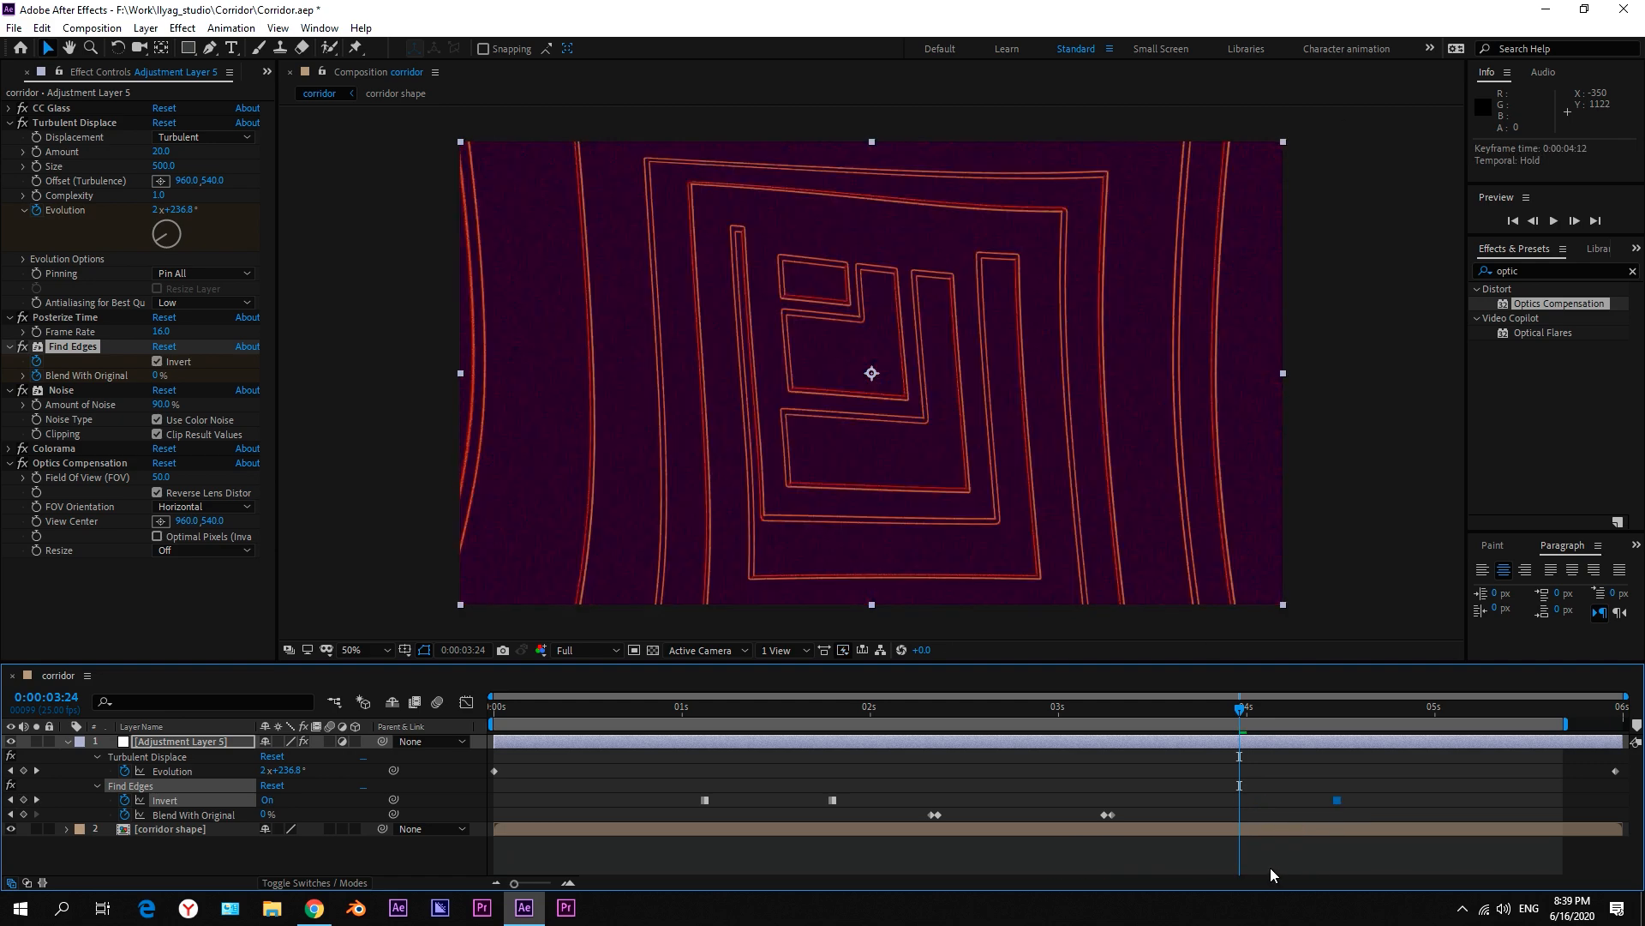
Step: Check the corridor's look at several points between 1 and 3 seconds and collapse the adjustment layer's properties
click(1036, 710)
click(877, 710)
click(757, 713)
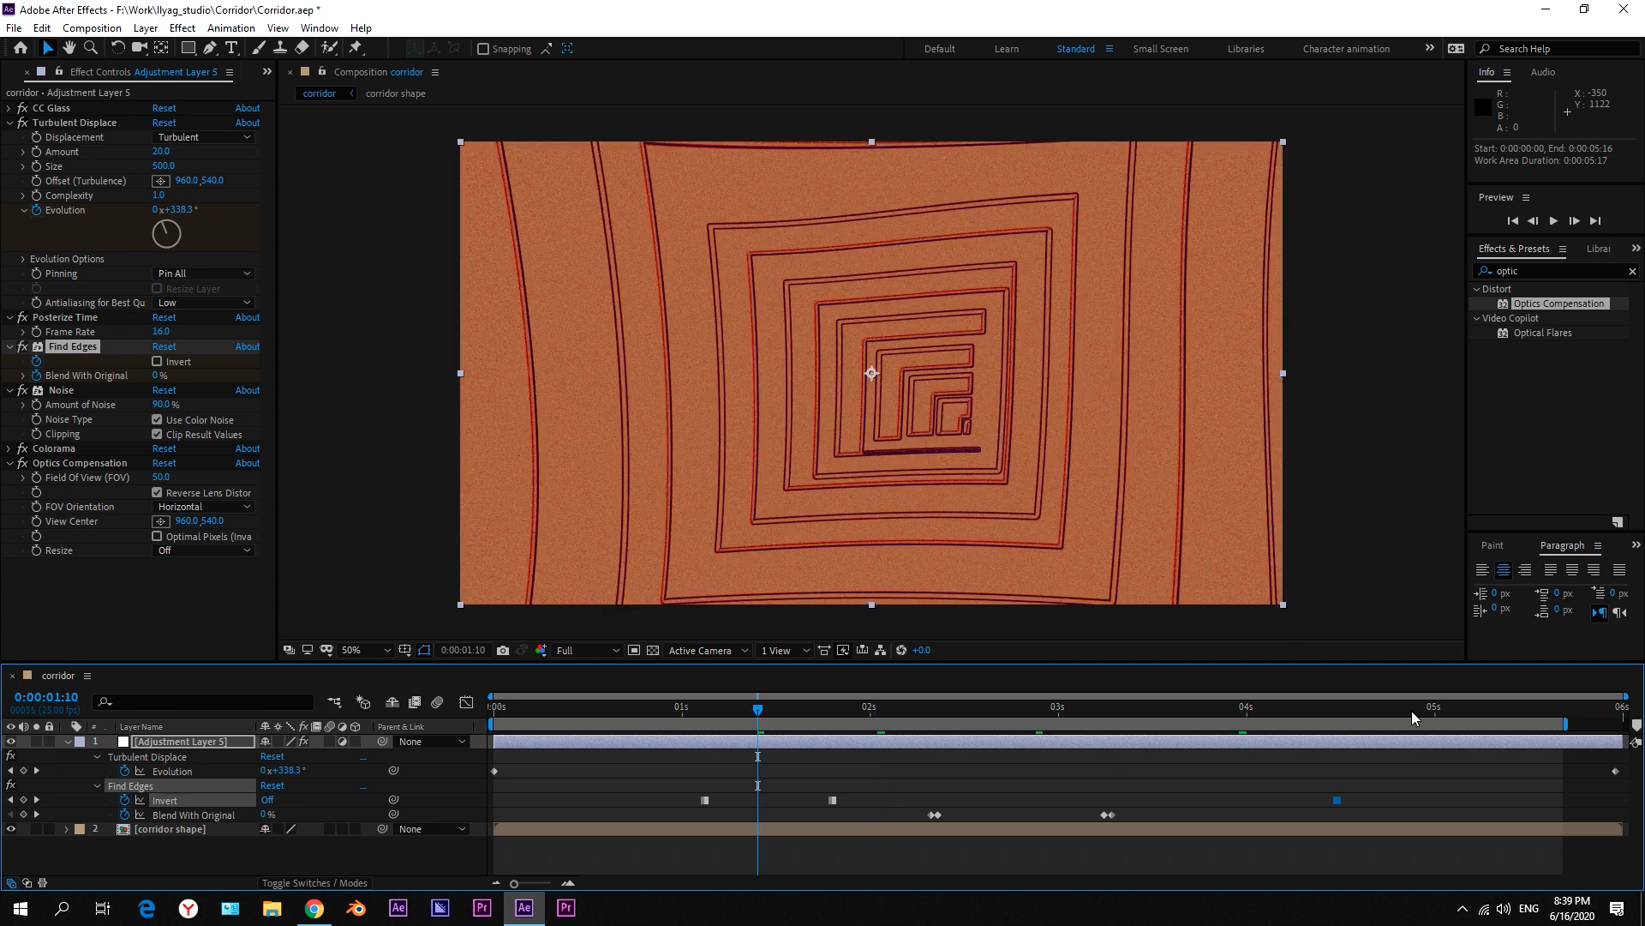
click(683, 711)
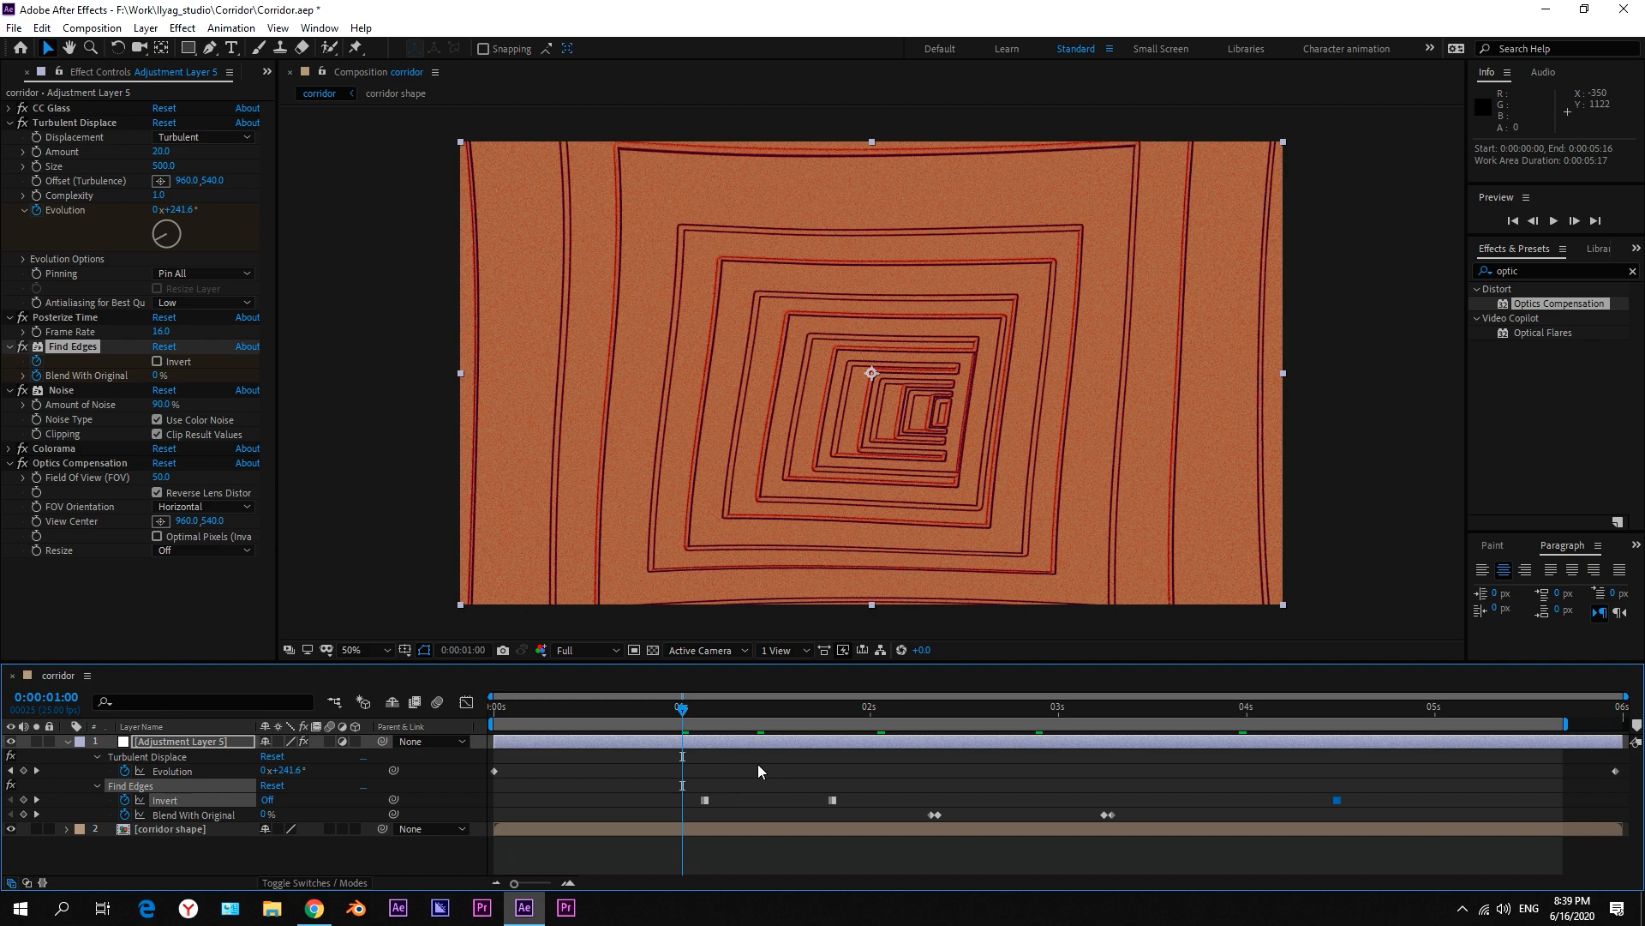
click(758, 765)
click(67, 740)
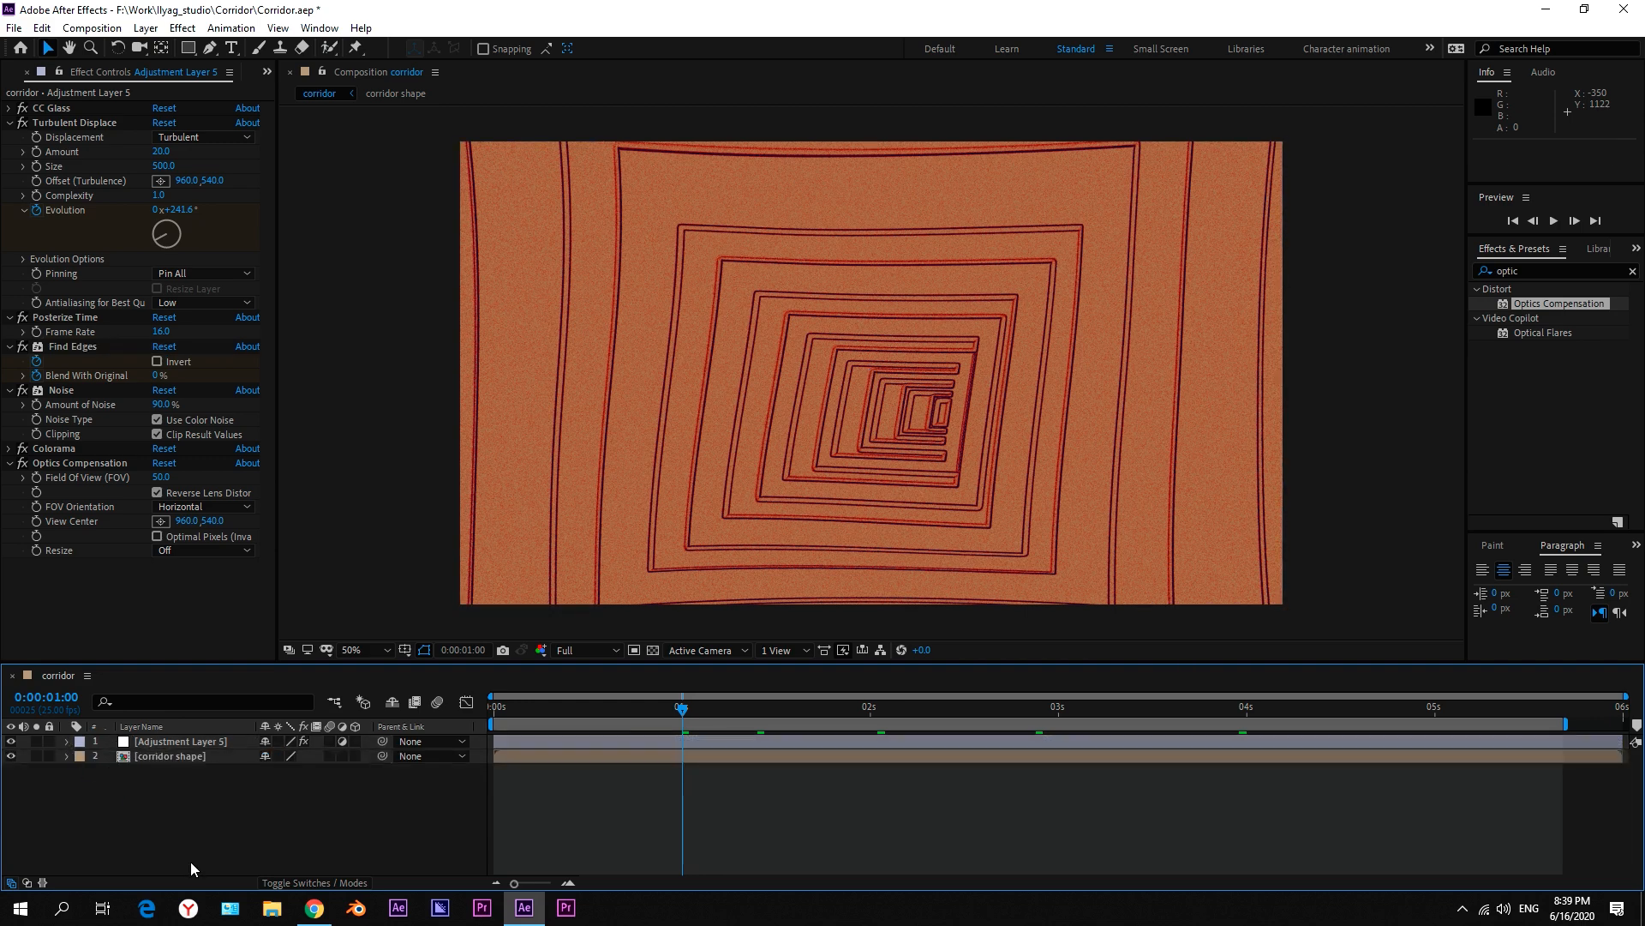
Step: Create a new adjustment layer above the others and apply the CC Threshold effect to it
click(146, 28)
mouse_move(167, 50)
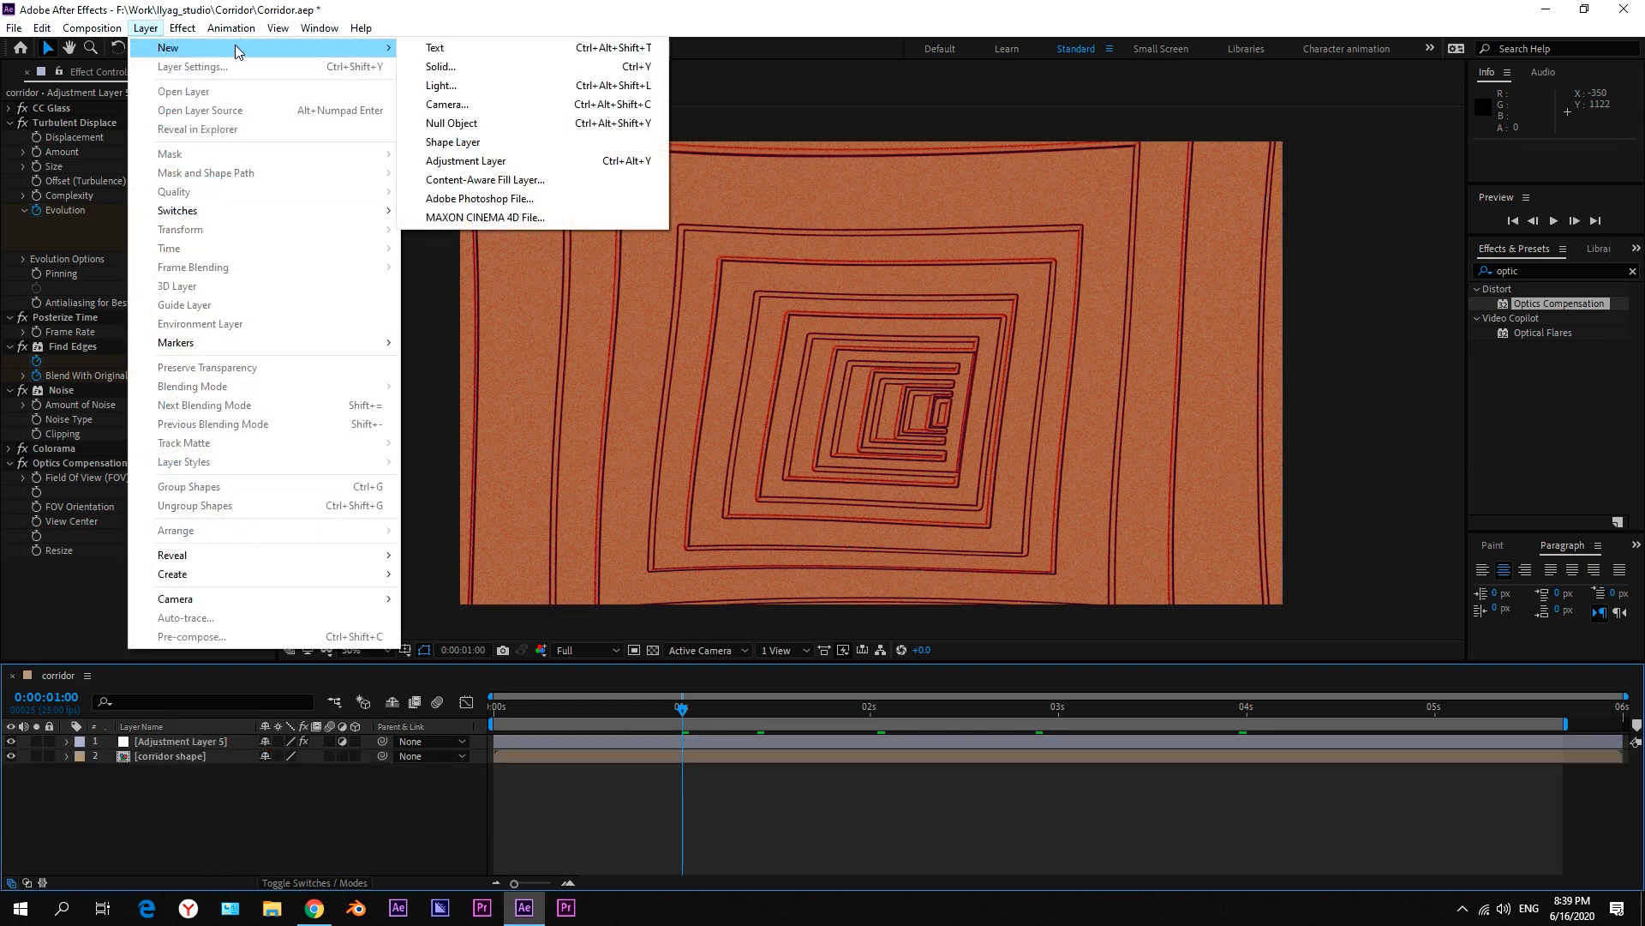
click(504, 162)
click(1554, 270)
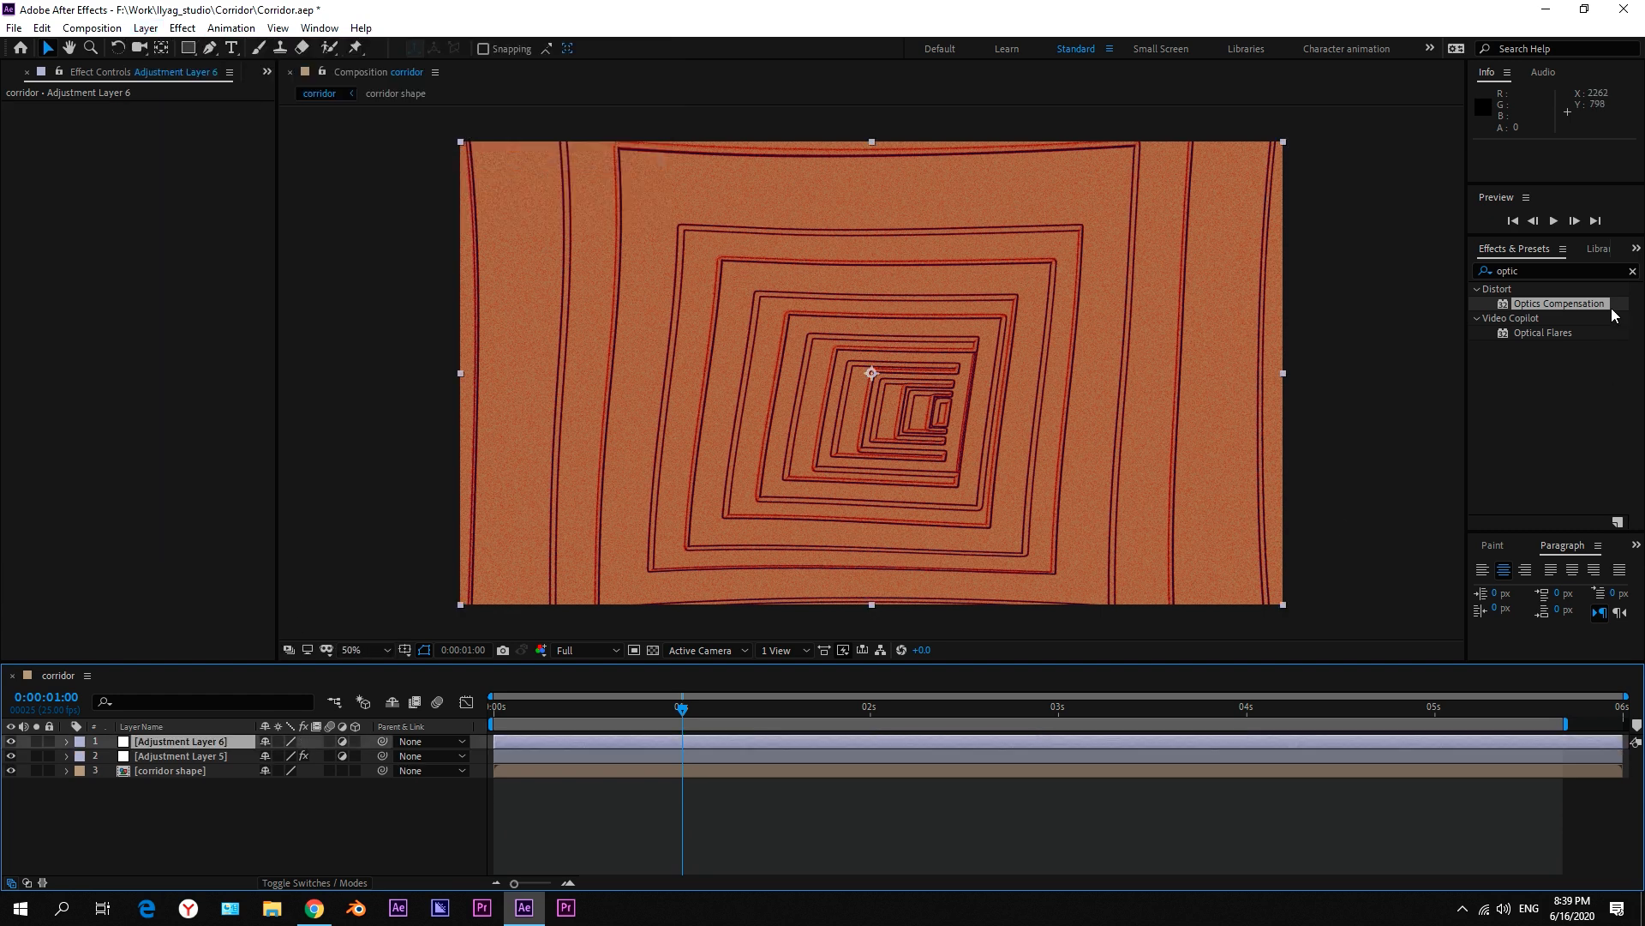
text(thr)
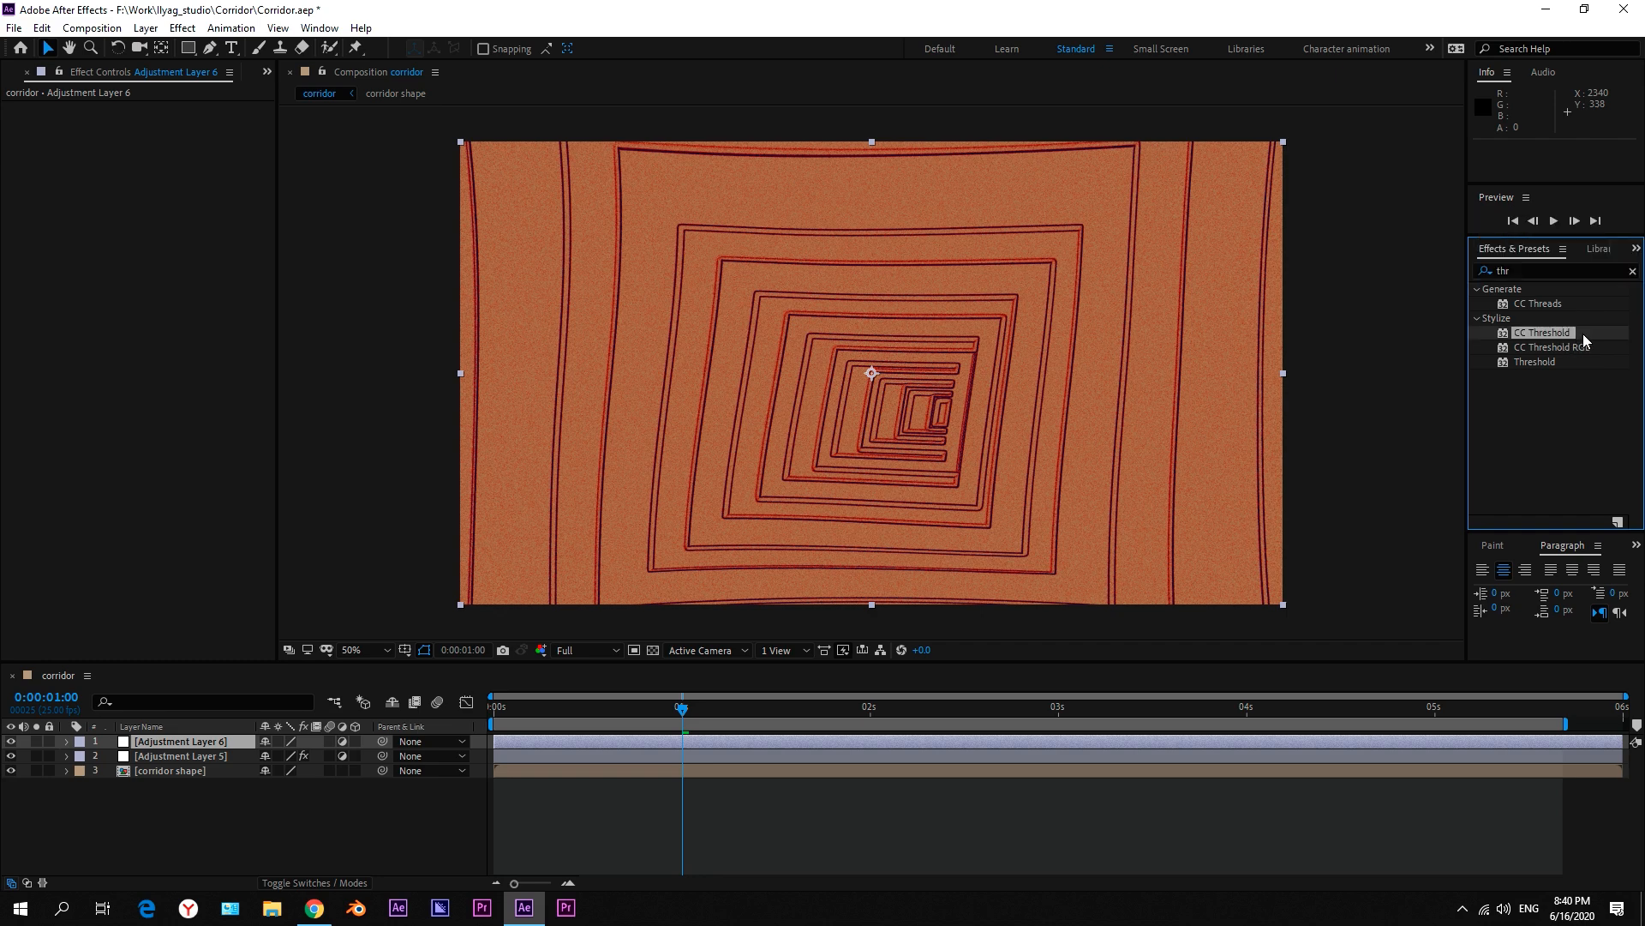
drag(1550, 332, 187, 738)
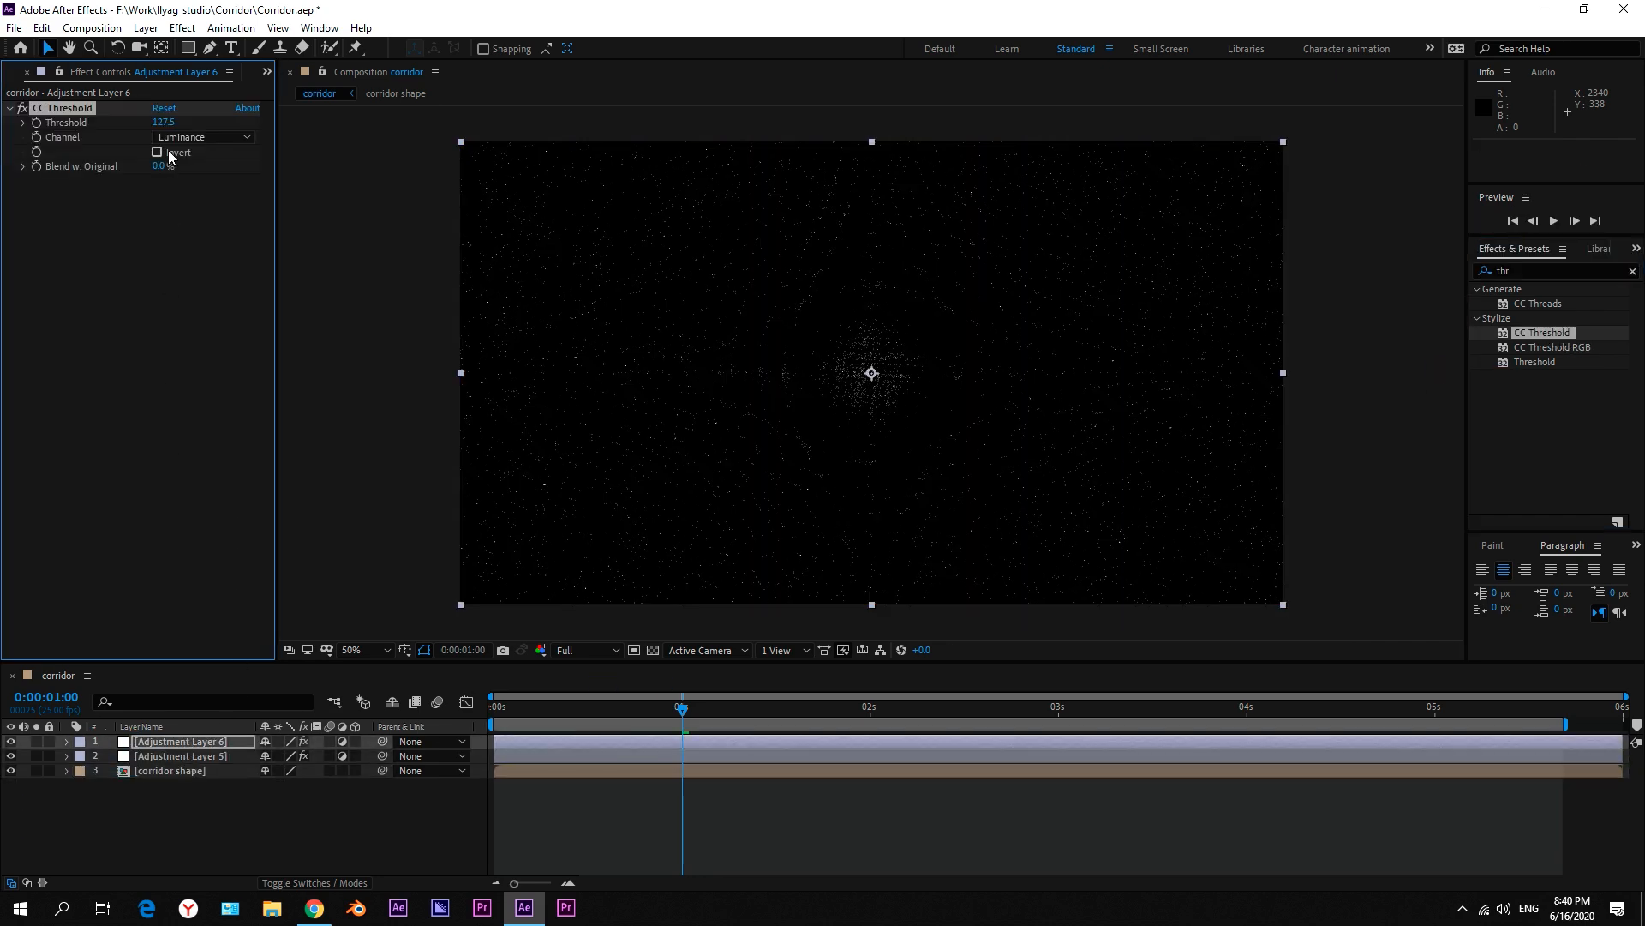
Step: Set the CC Threshold effect's threshold to 60 and compare the image with the effect off and on
text(60)
key(Return)
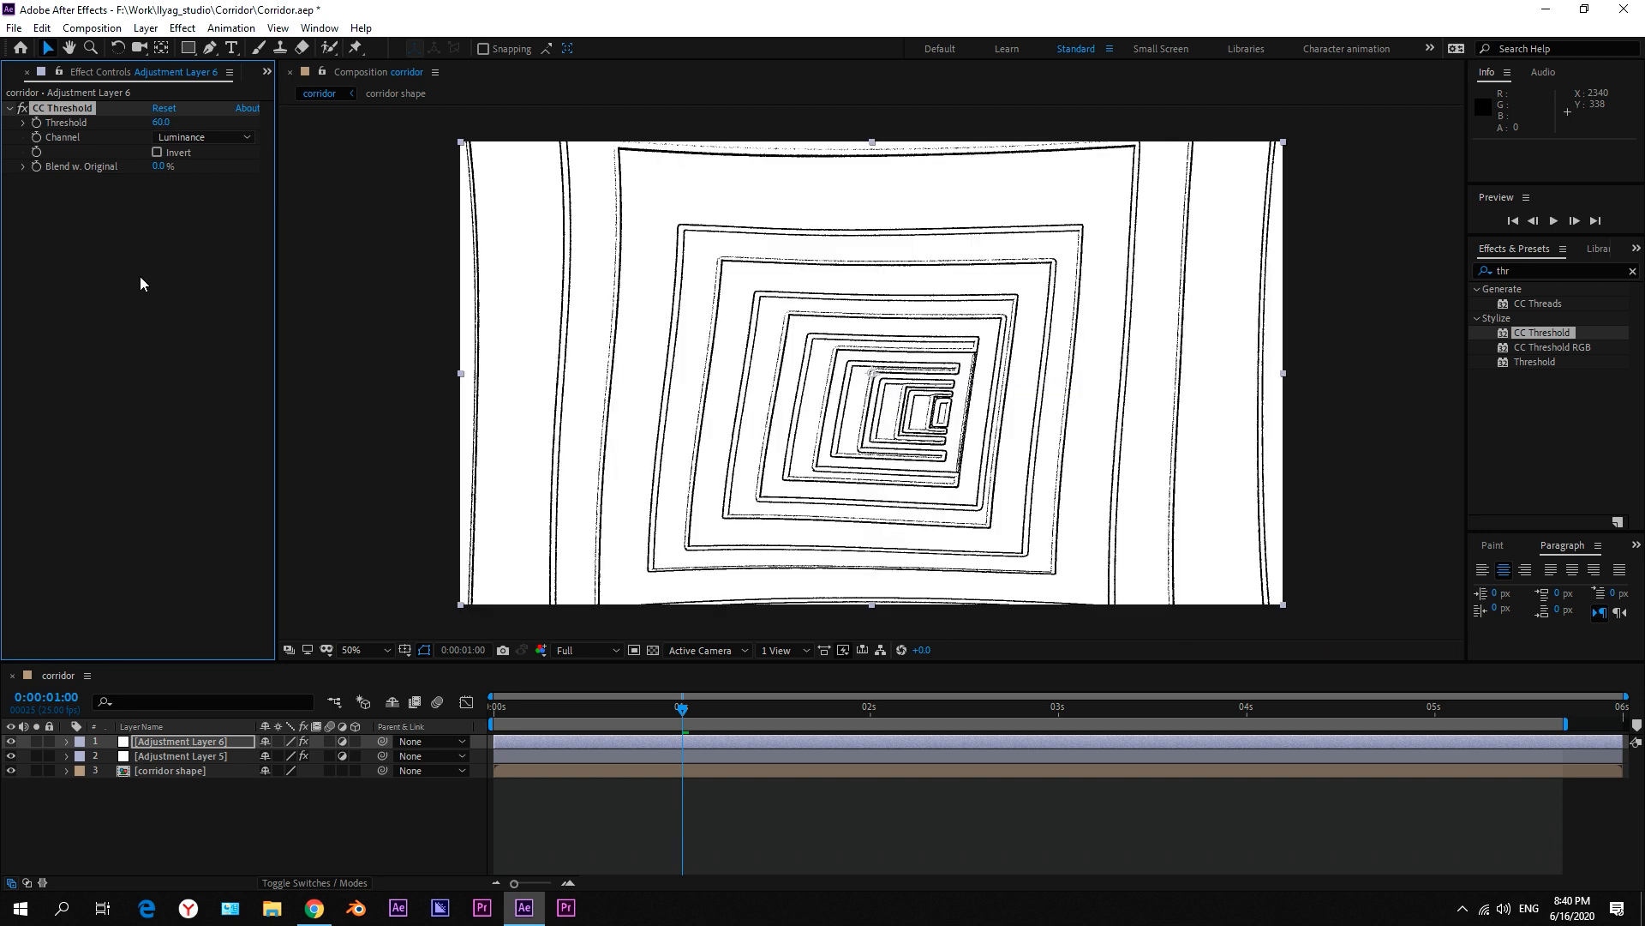
click(132, 276)
click(22, 107)
click(23, 107)
click(23, 107)
click(22, 107)
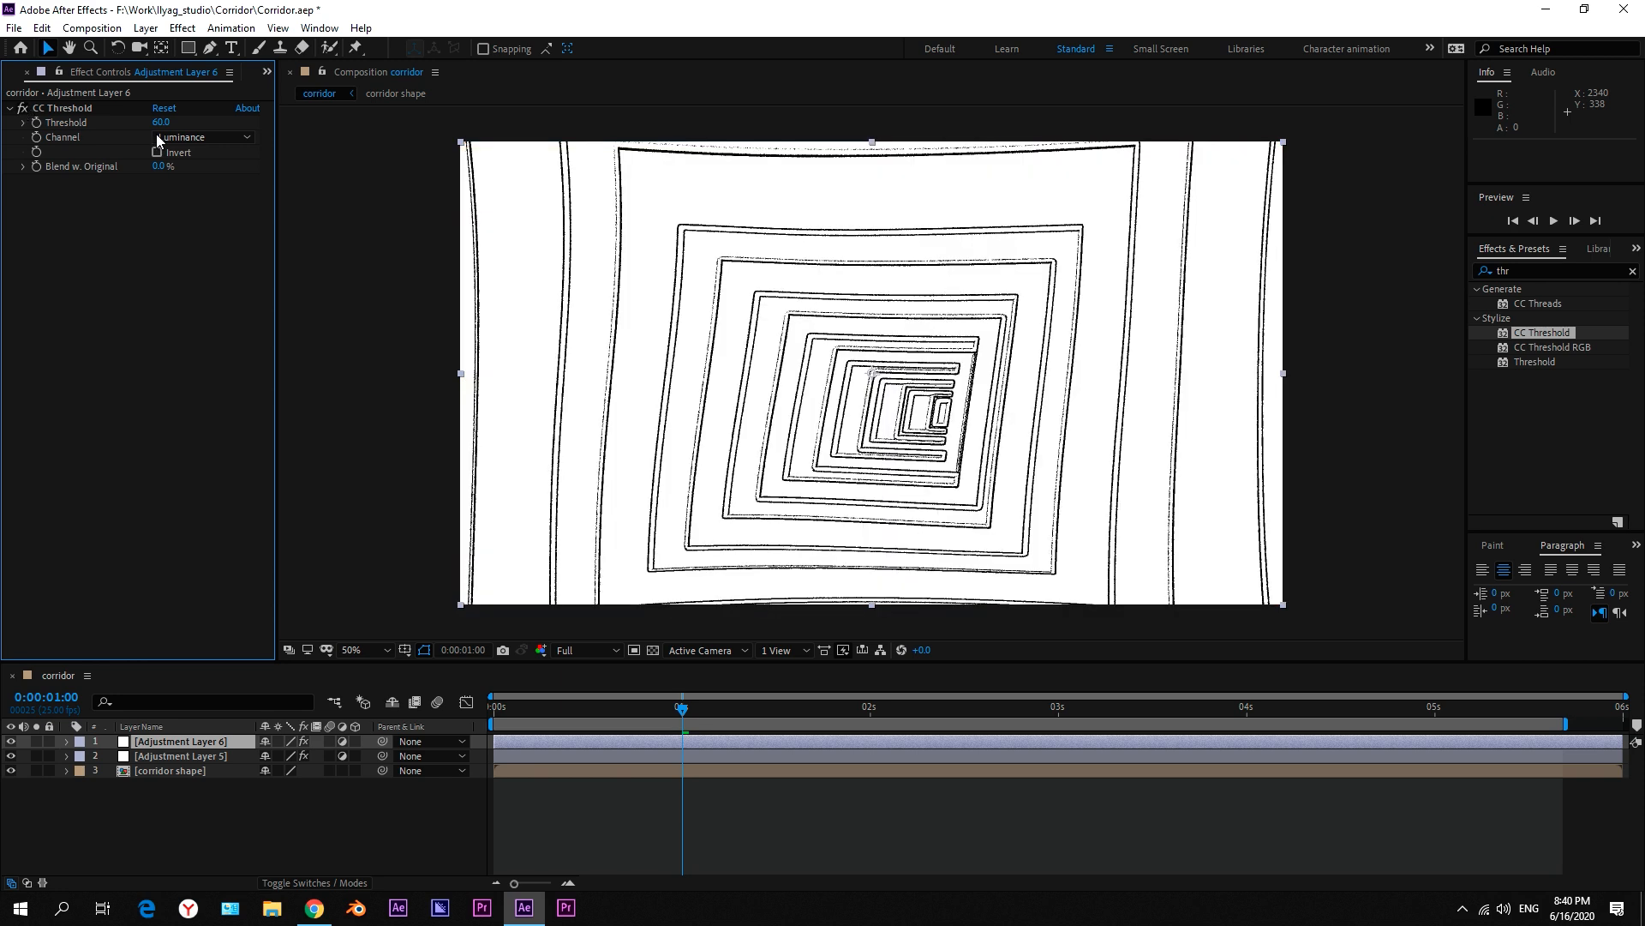
Step: Enable Invert on CC Threshold and compare the image with the effect off and on
click(157, 153)
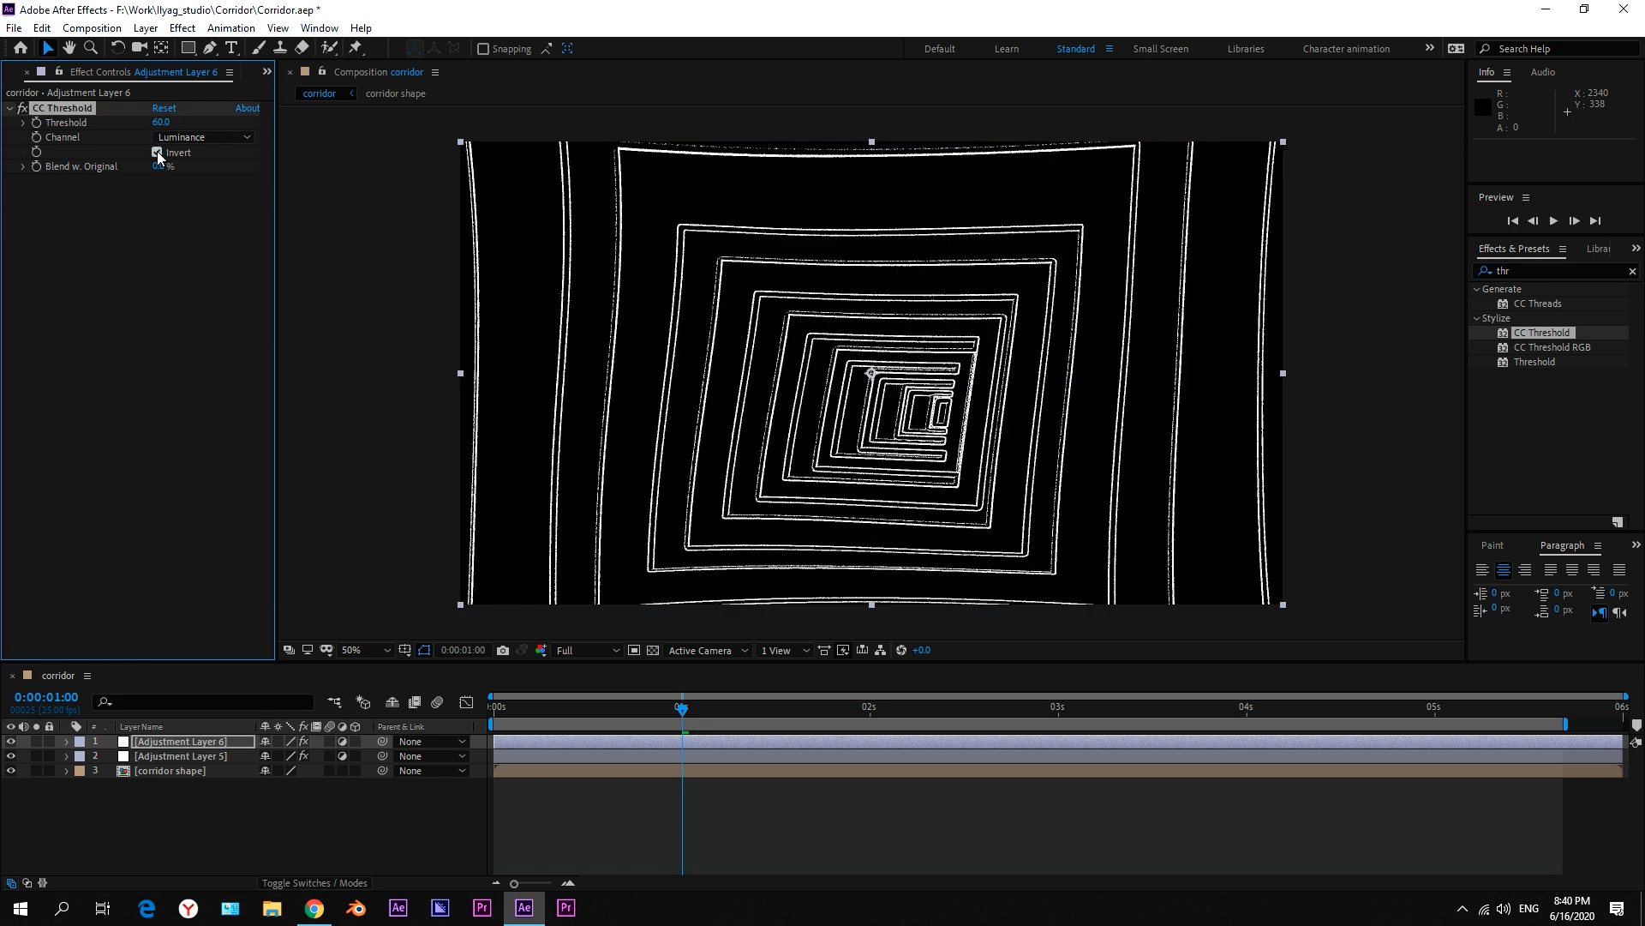
click(22, 108)
click(22, 108)
Step: Trim the start of the threshold adjustment layer to about 1 s and split the layer at 0:00:01:09
click(219, 744)
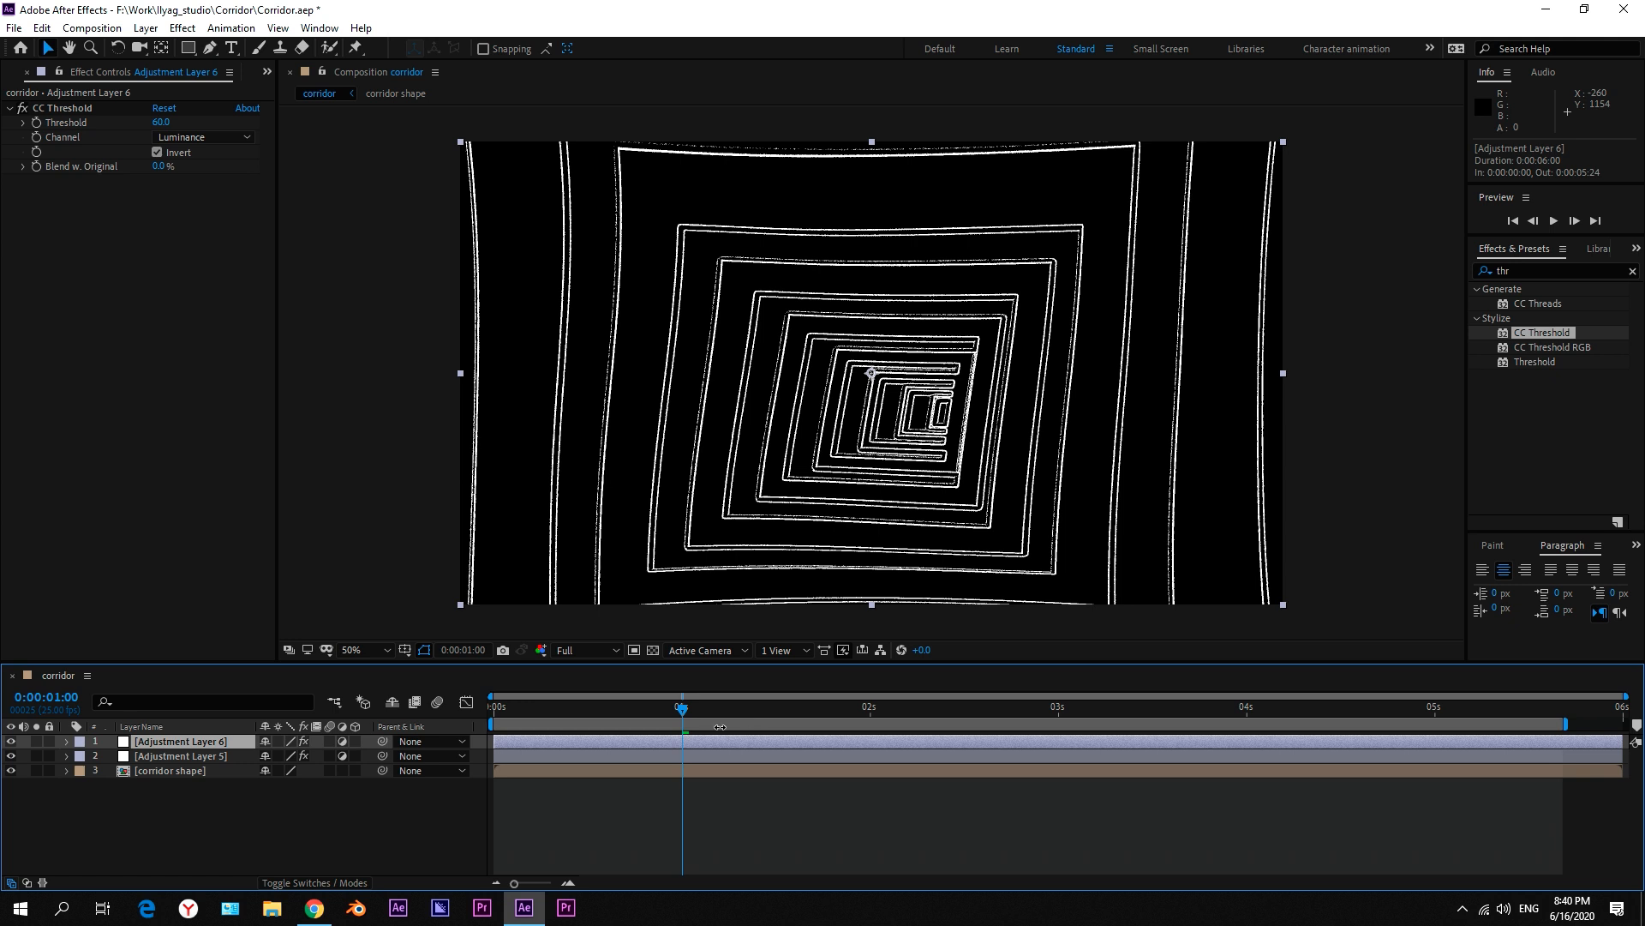
drag(495, 742, 672, 745)
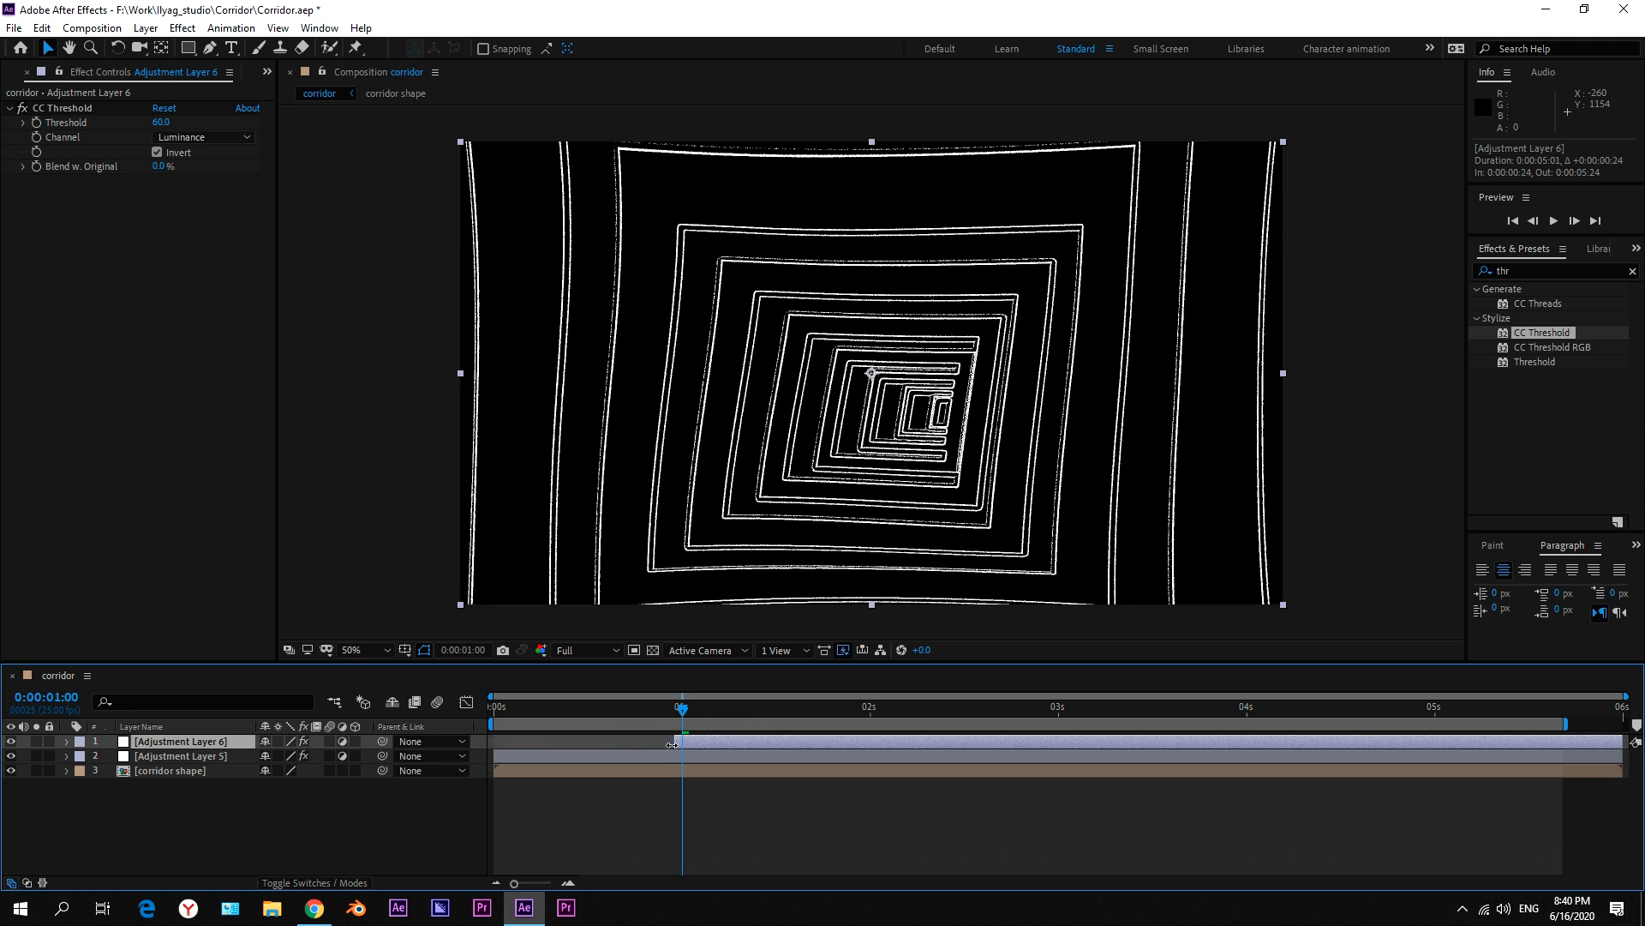
click(751, 707)
key(ctrl+shift+d)
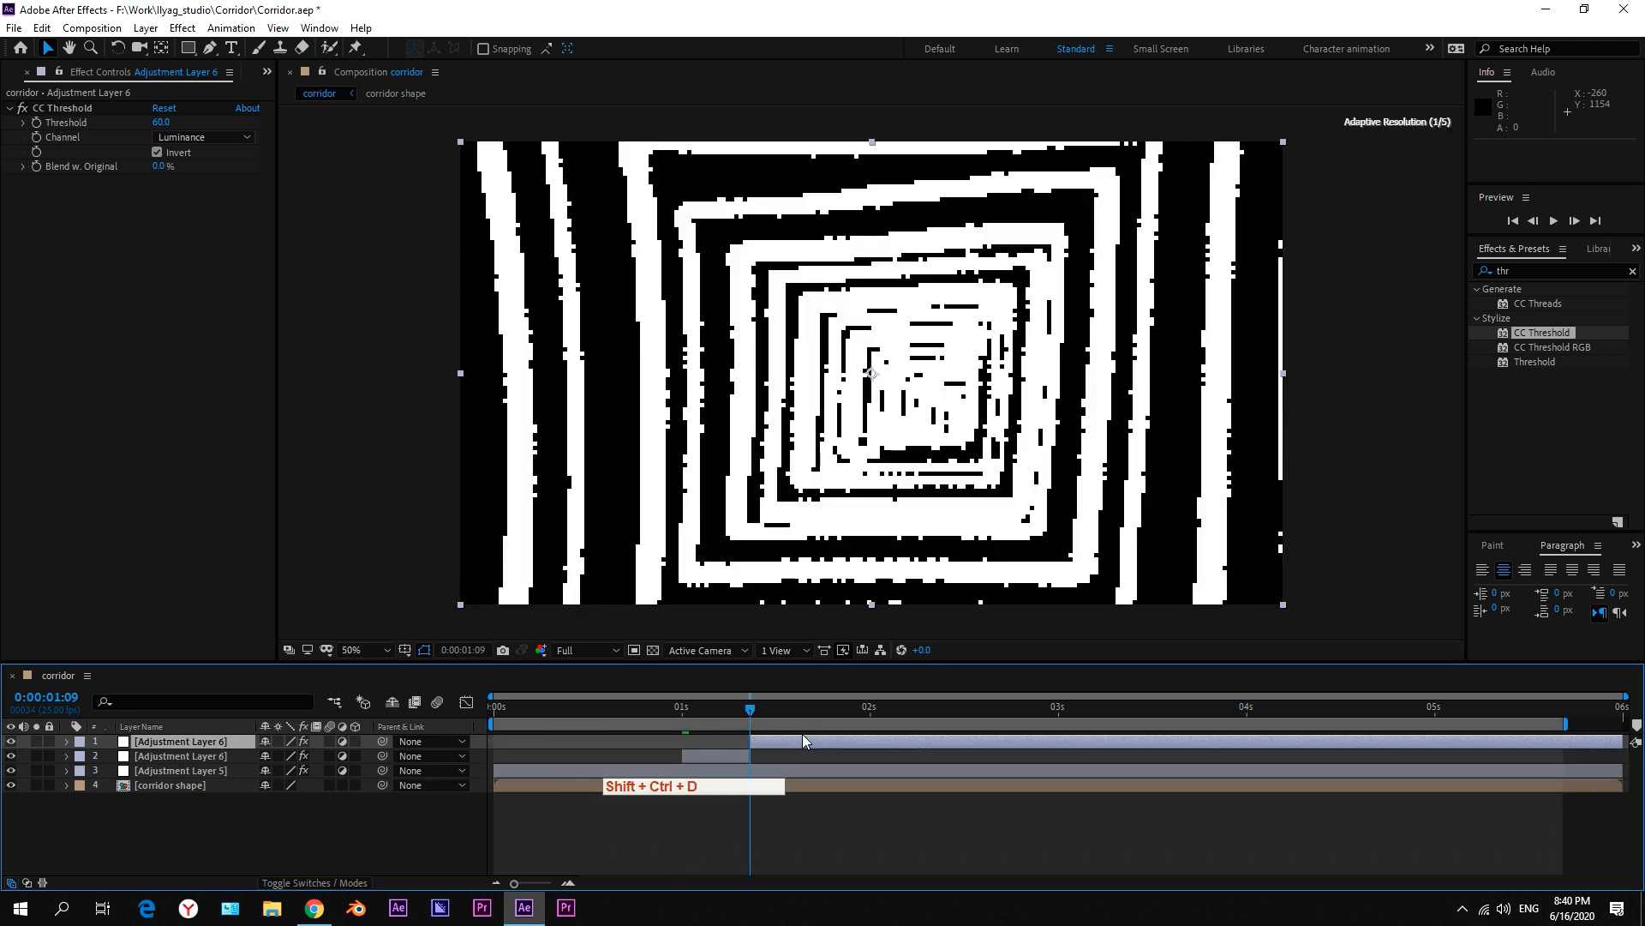
Step: Trim the start of the remaining threshold piece to 0:00:02:12 and split it at 0:00:02:23
click(961, 709)
drag(750, 741, 957, 740)
click(1043, 709)
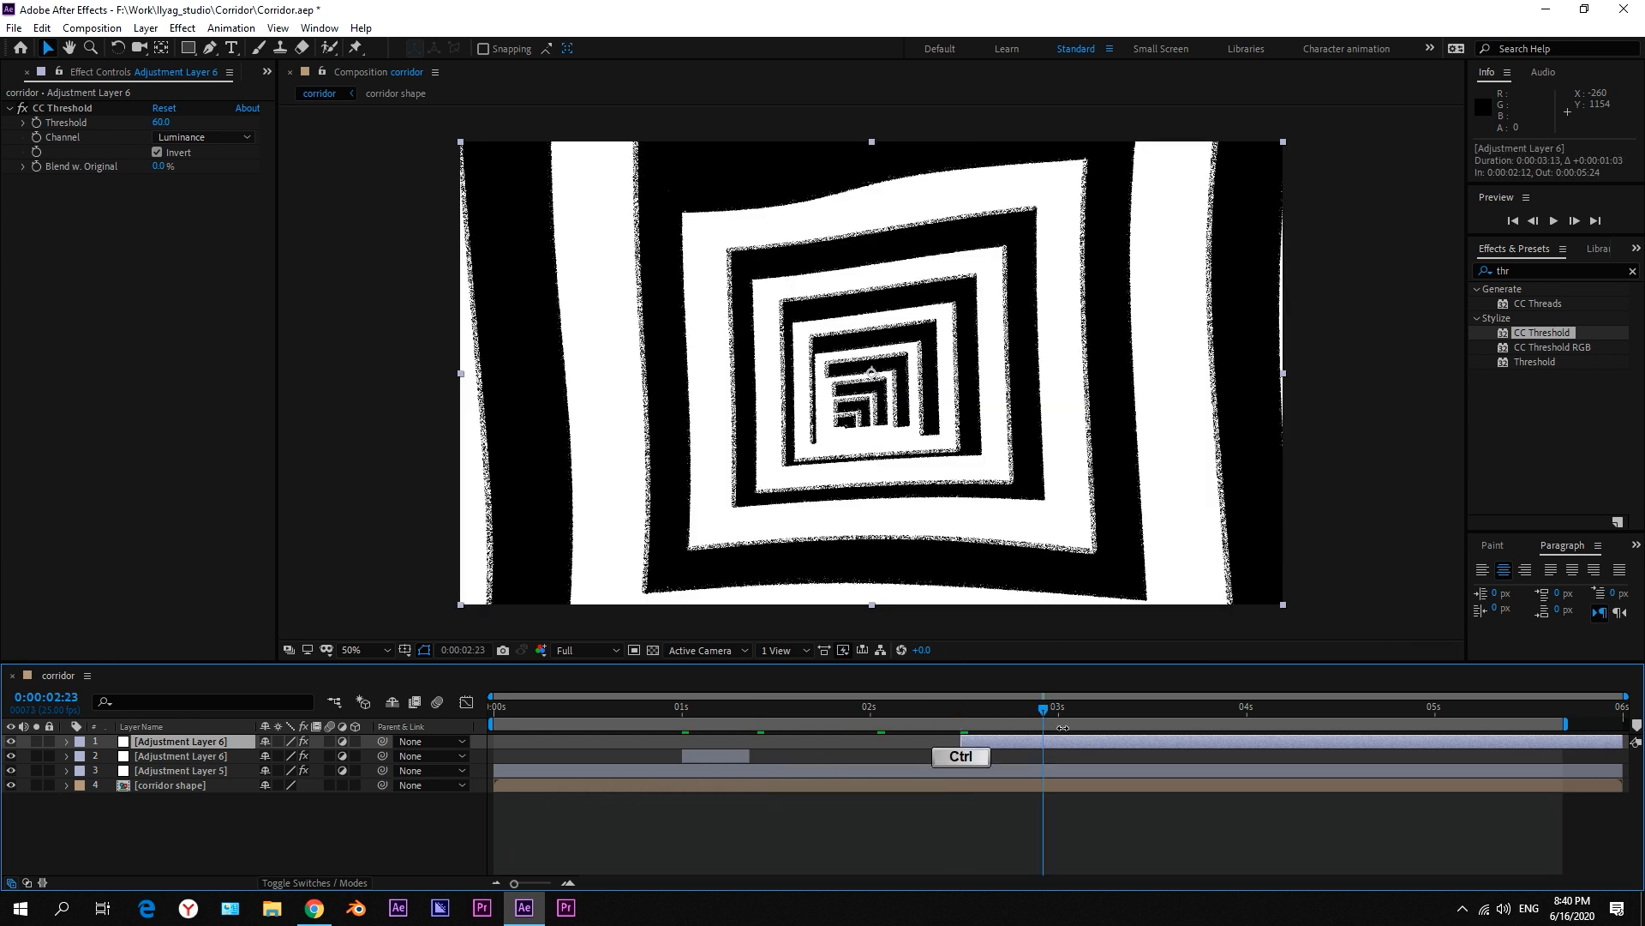
key(ctrl+shift+d)
Step: Trim the last threshold piece to run from 0:00:04:05 to 0:00:04:15
click(1300, 709)
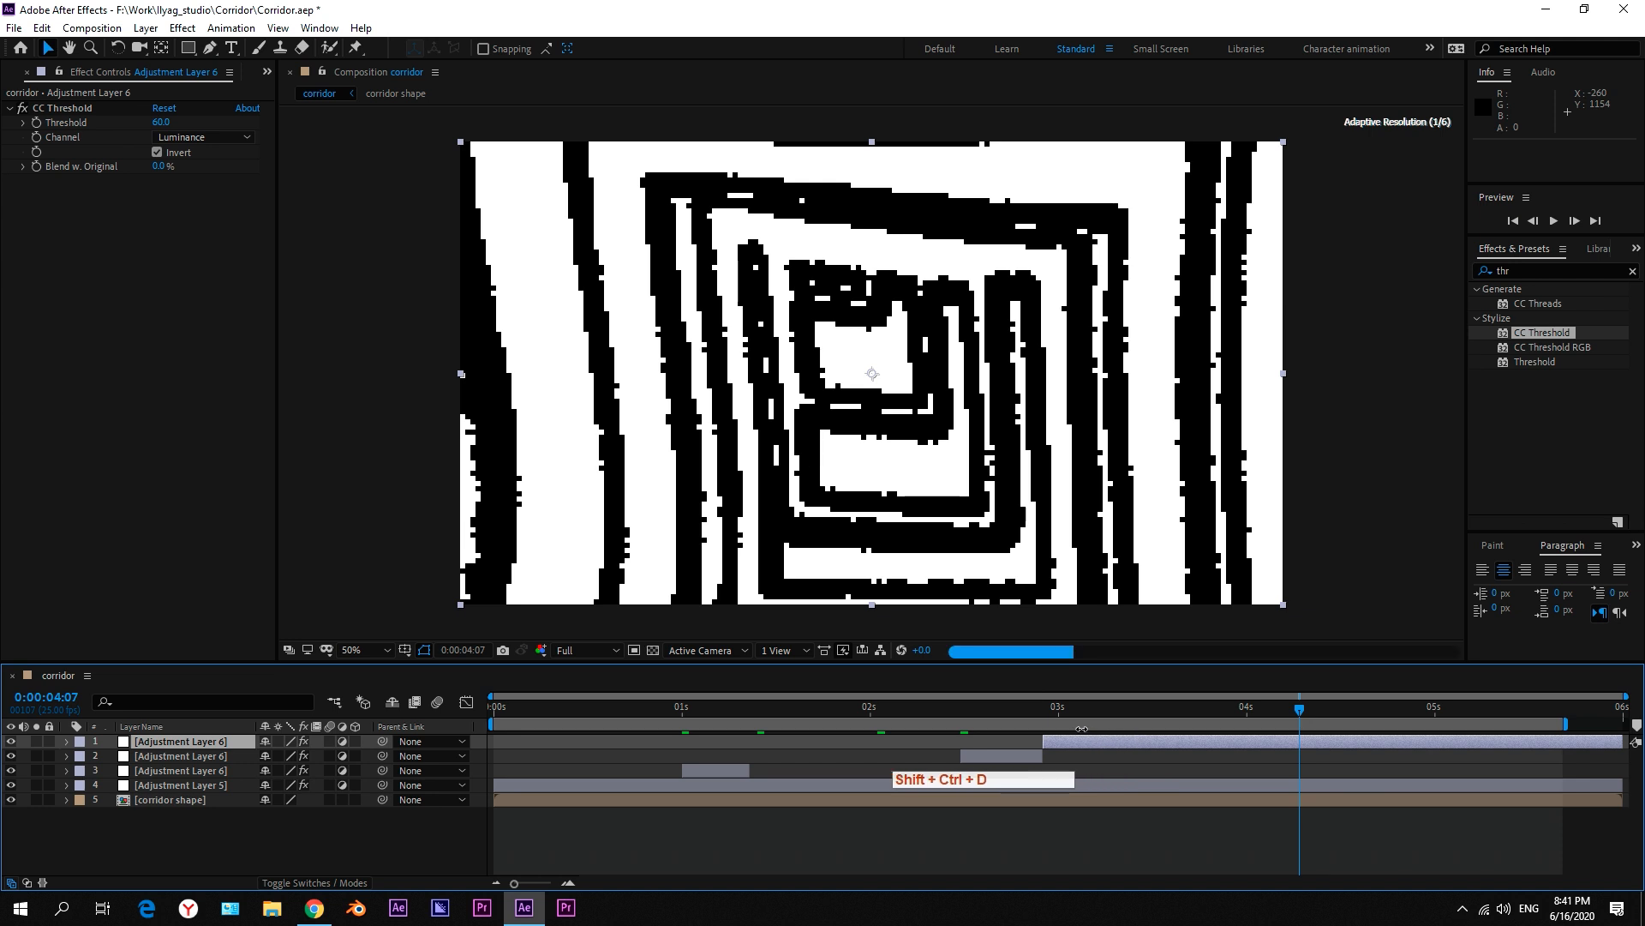
drag(1048, 738, 1286, 740)
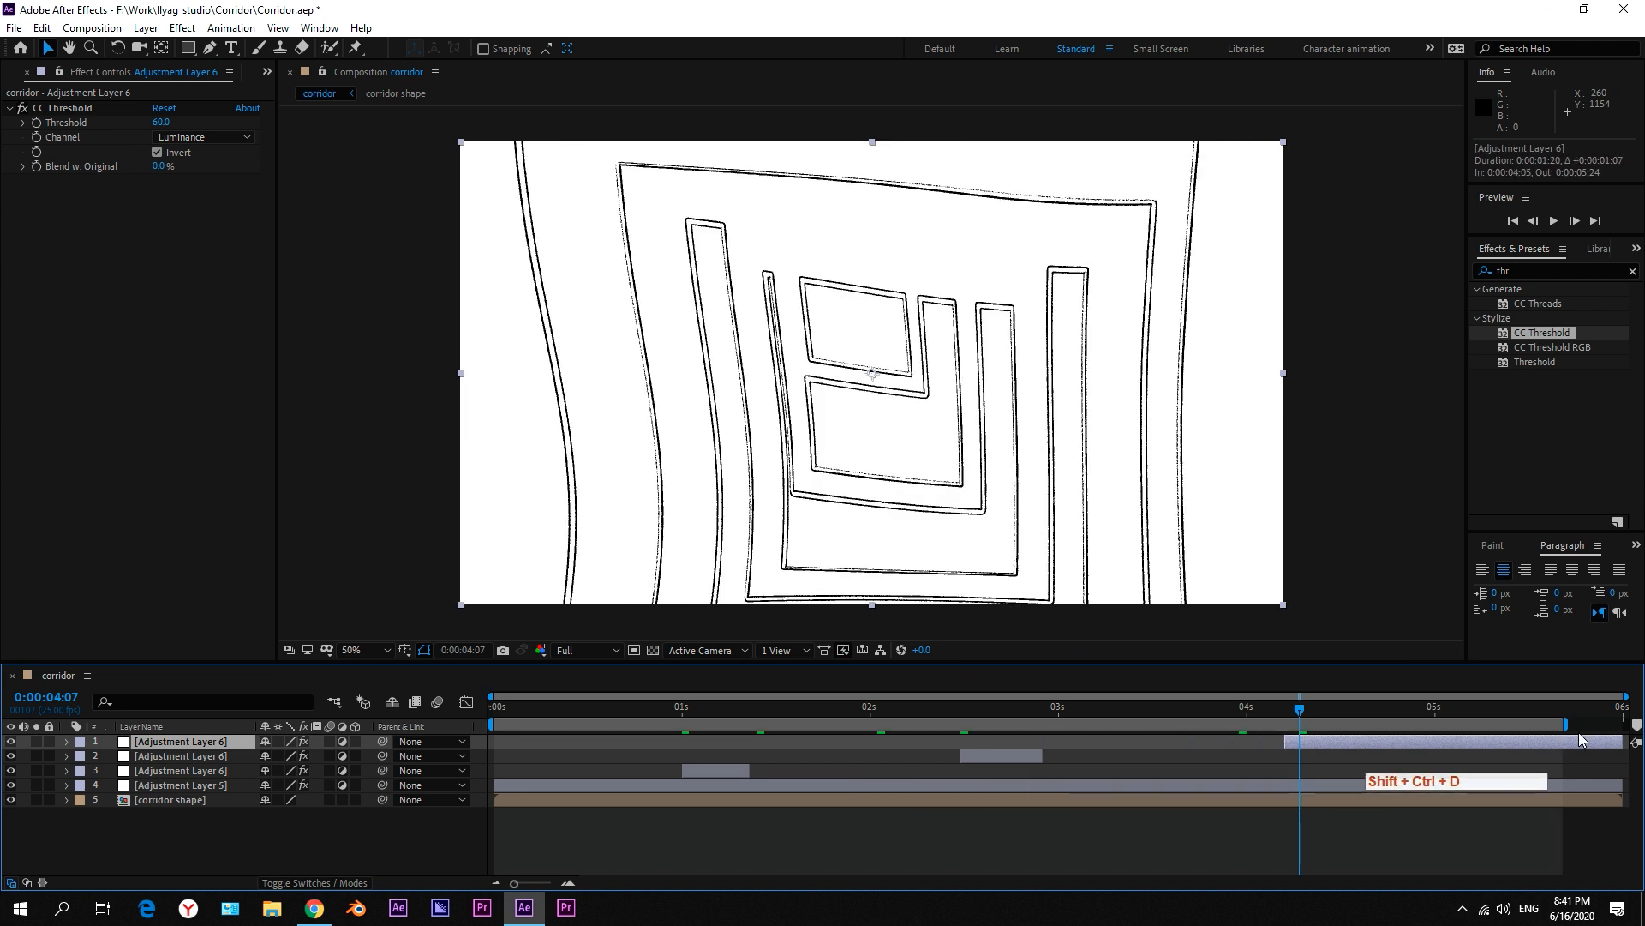
drag(1625, 738, 1386, 741)
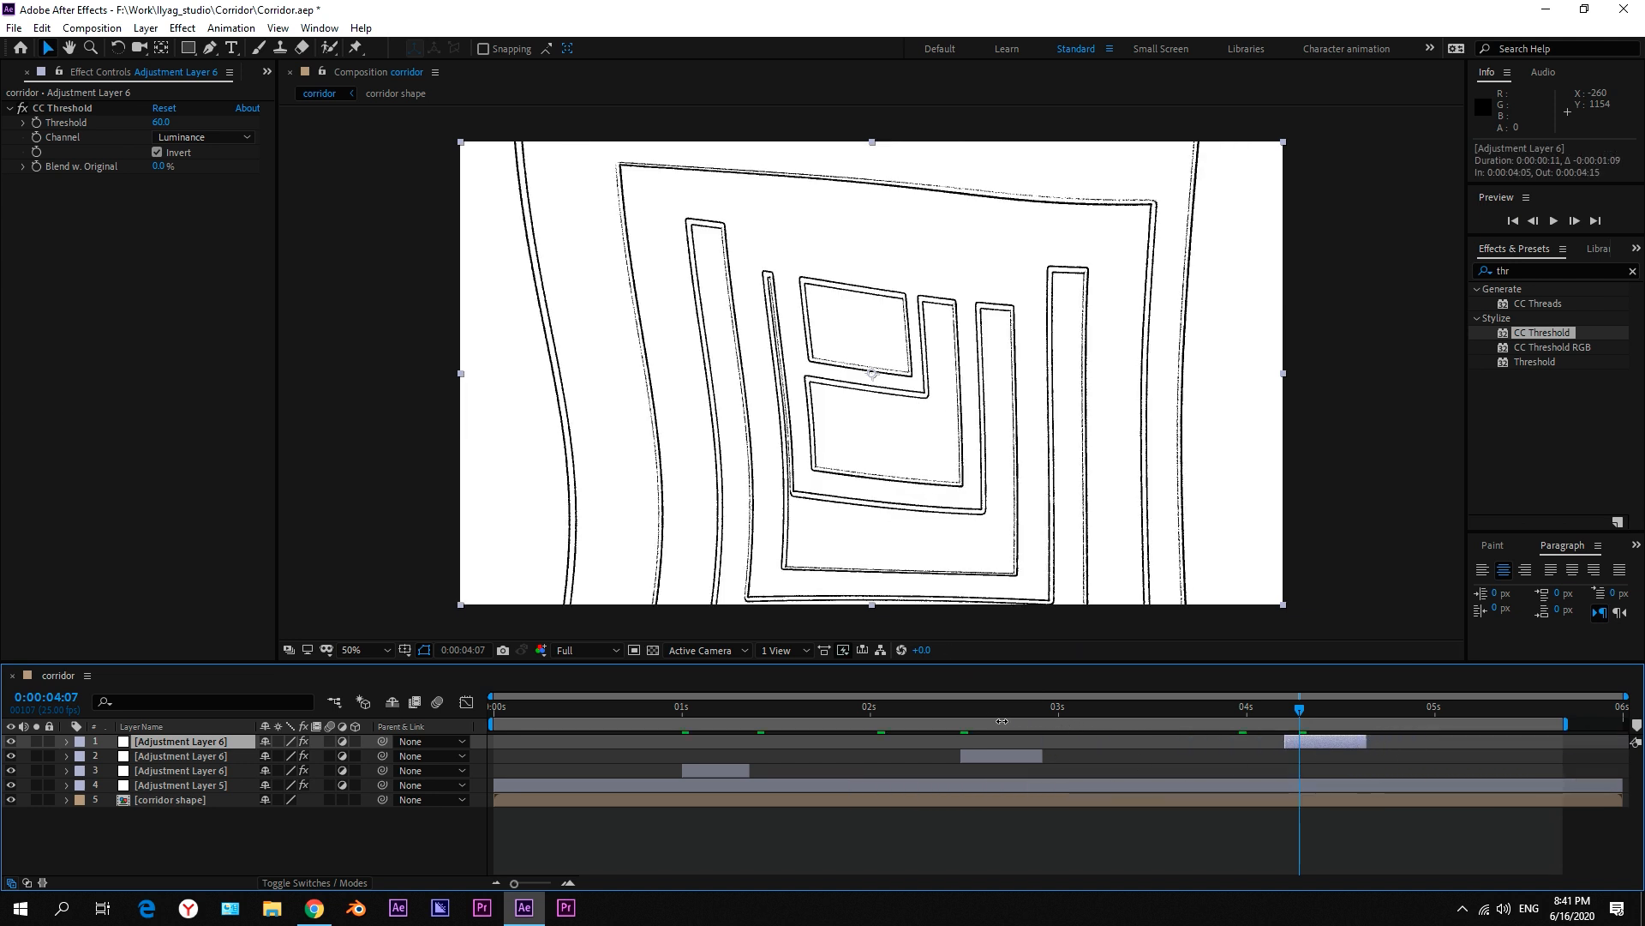
Step: Try the middle threshold layer at 0:00:02:16 with Invert turned off
click(1000, 756)
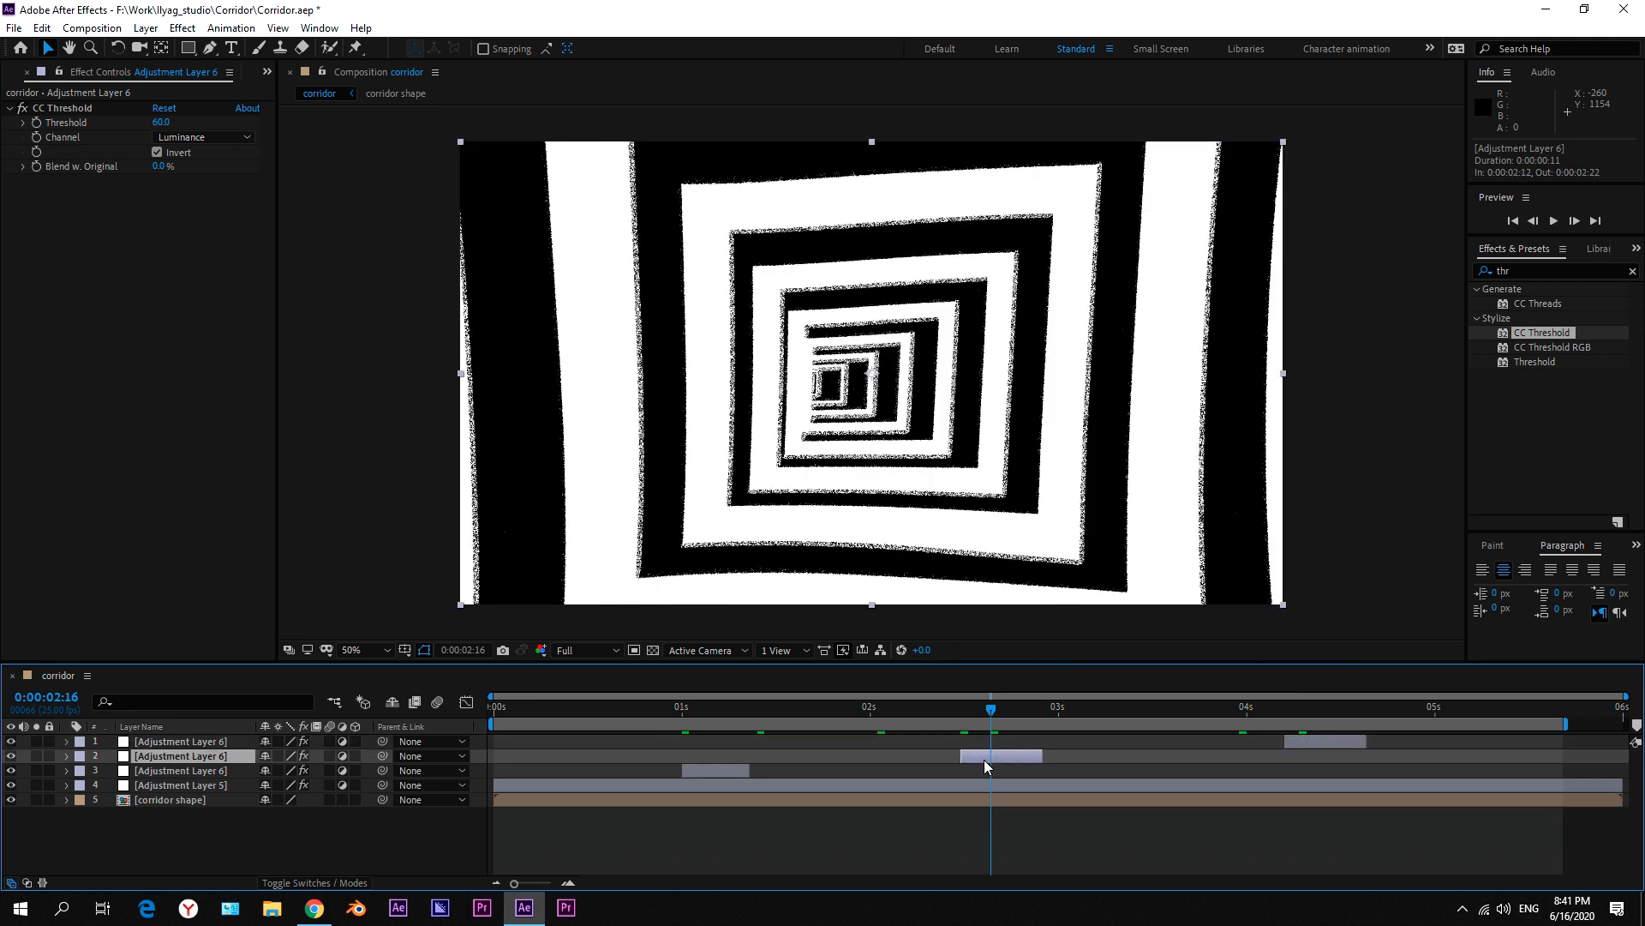
click(157, 153)
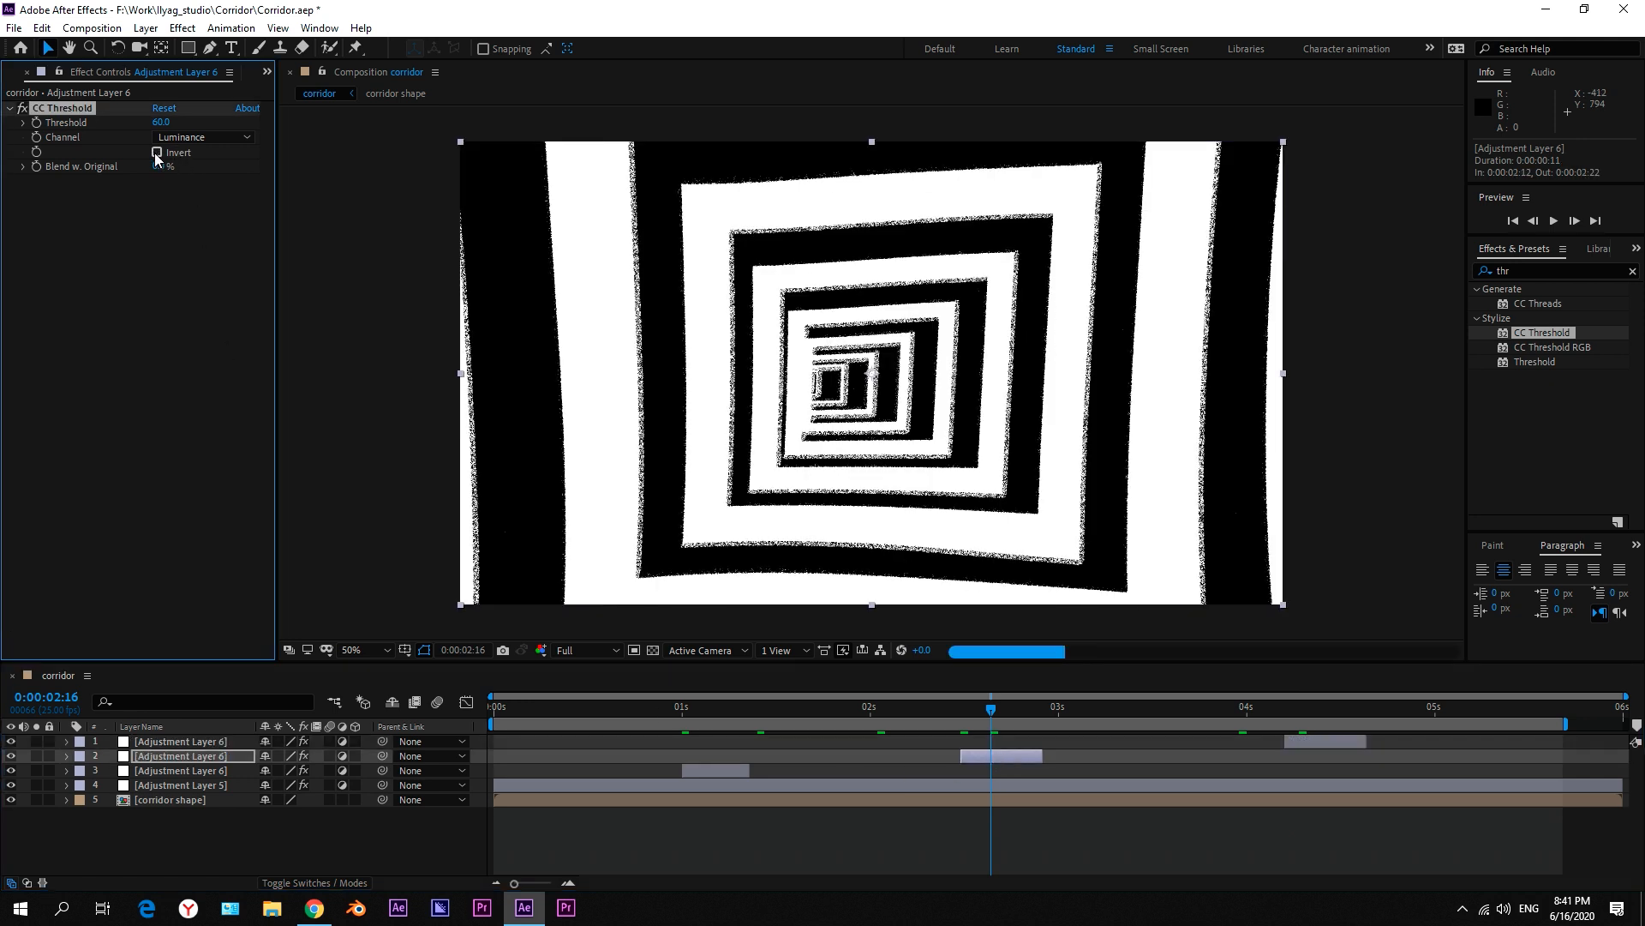
click(157, 152)
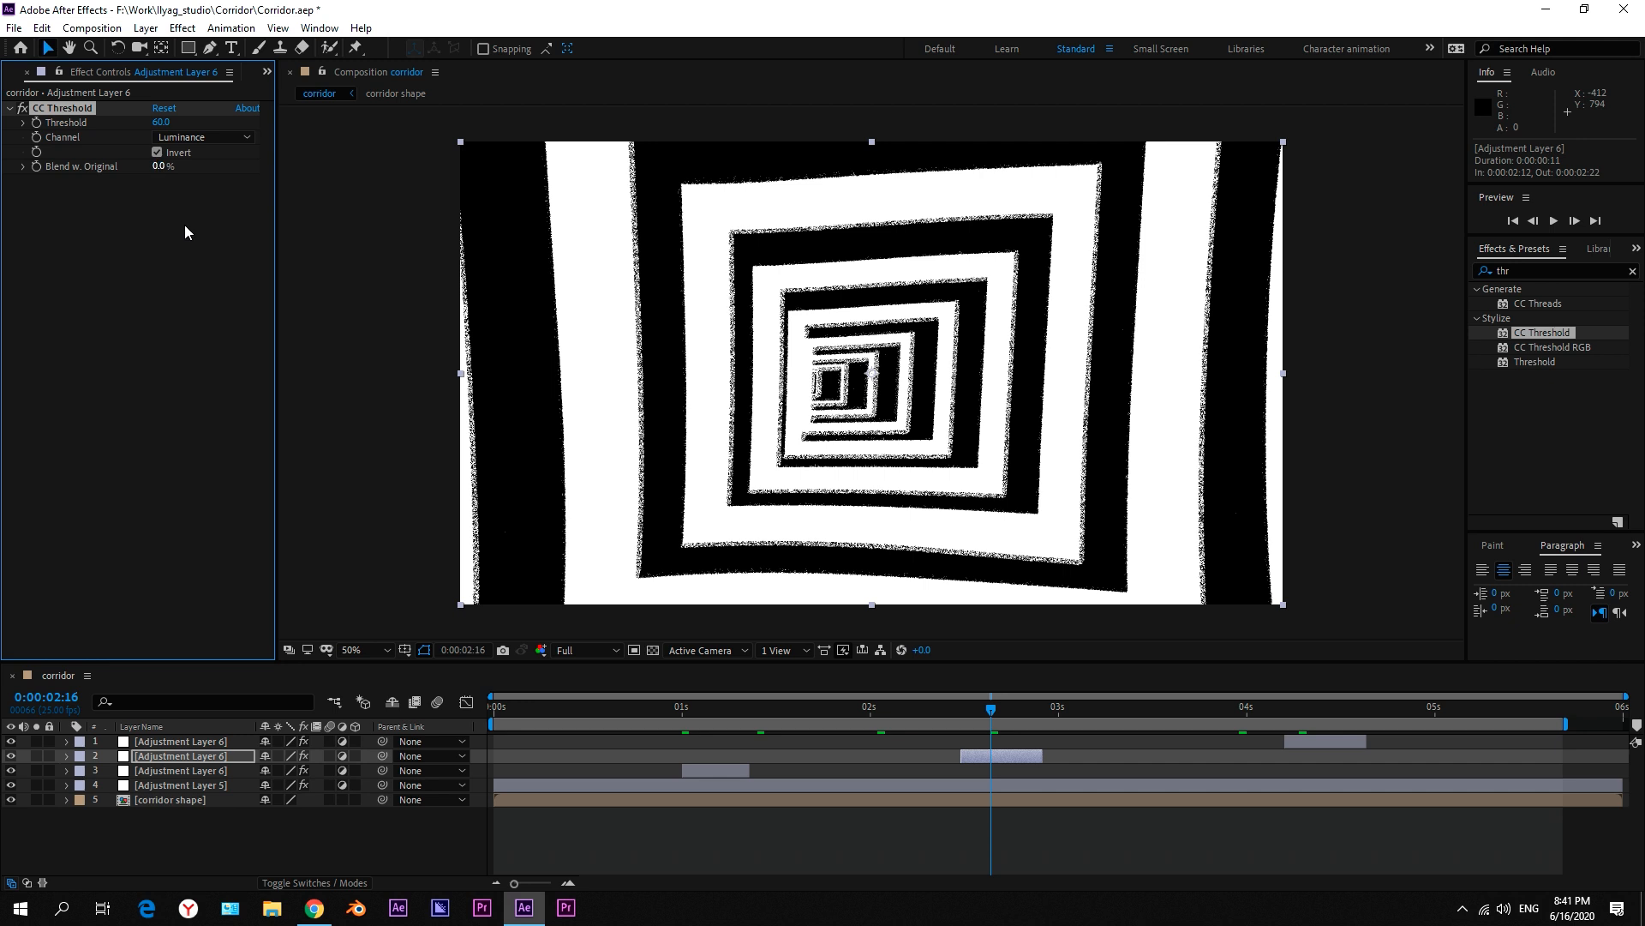
Step: Check the frames under the first and last threshold layers and extend the last layer's end to 0:00:04:18
click(736, 717)
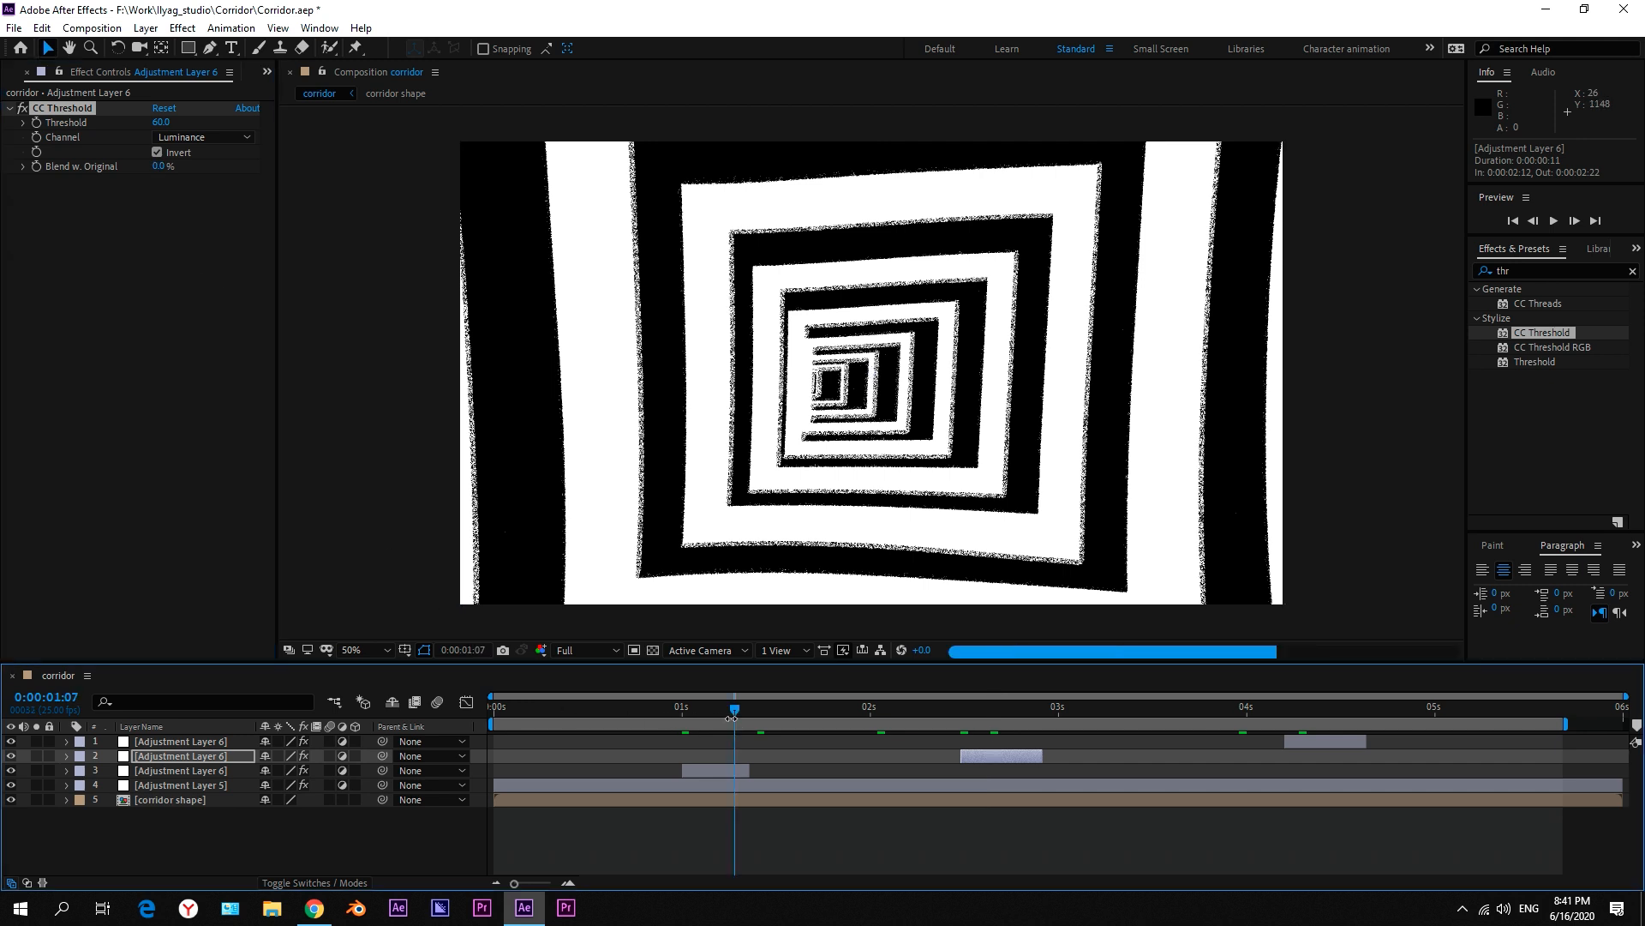
click(1316, 708)
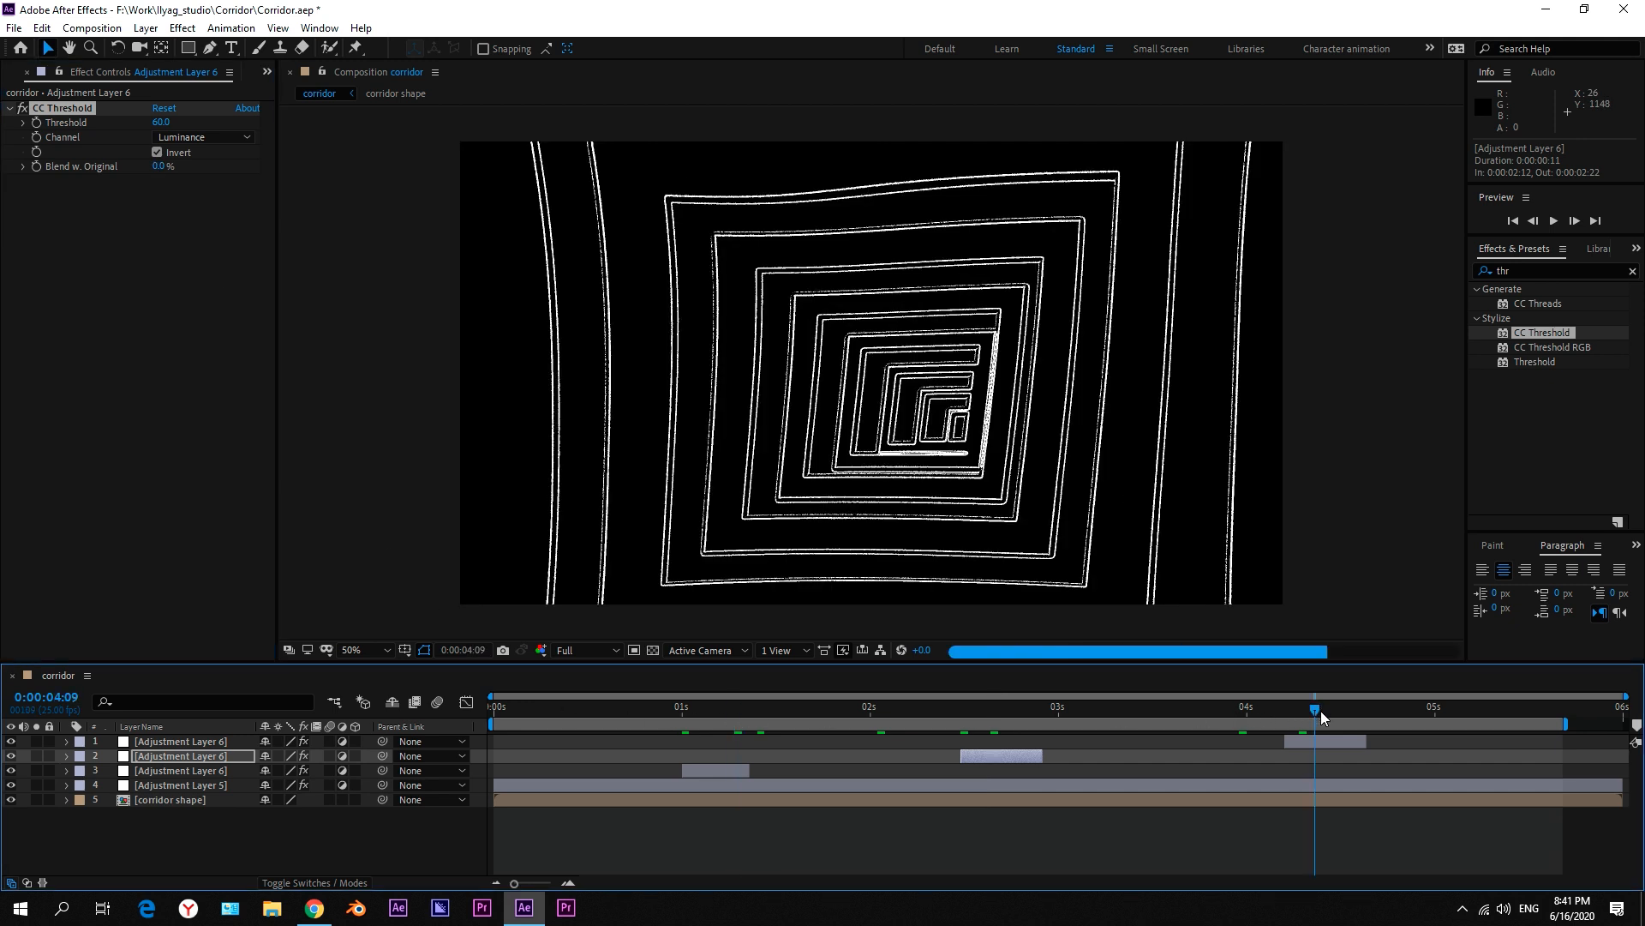
click(1332, 744)
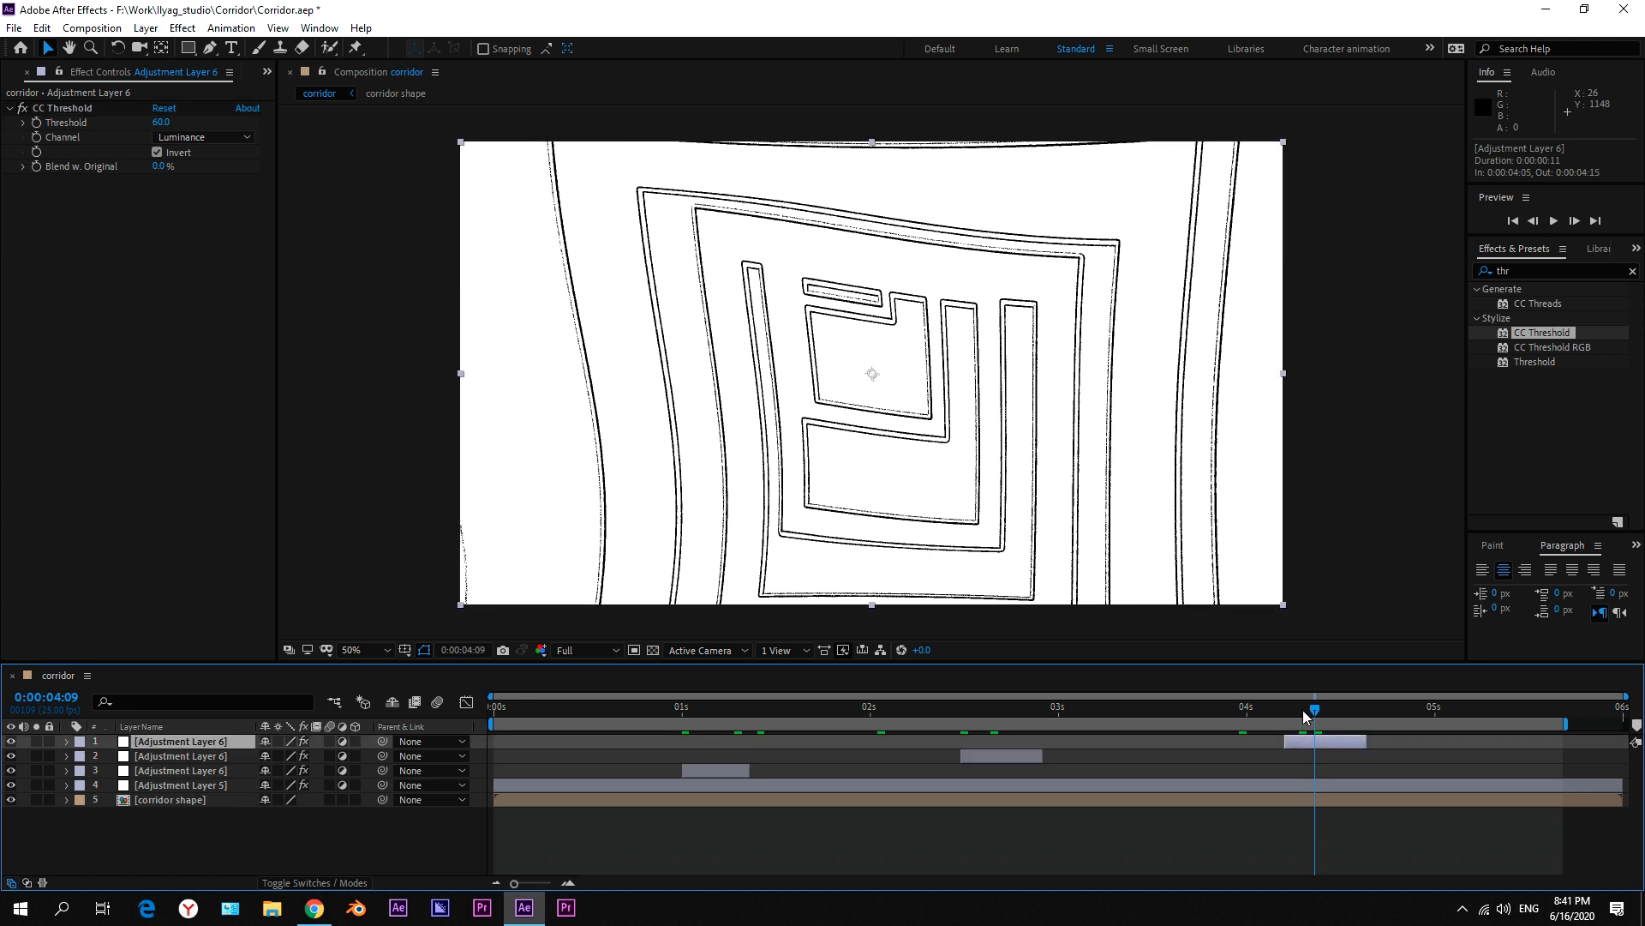
click(1302, 710)
click(1338, 712)
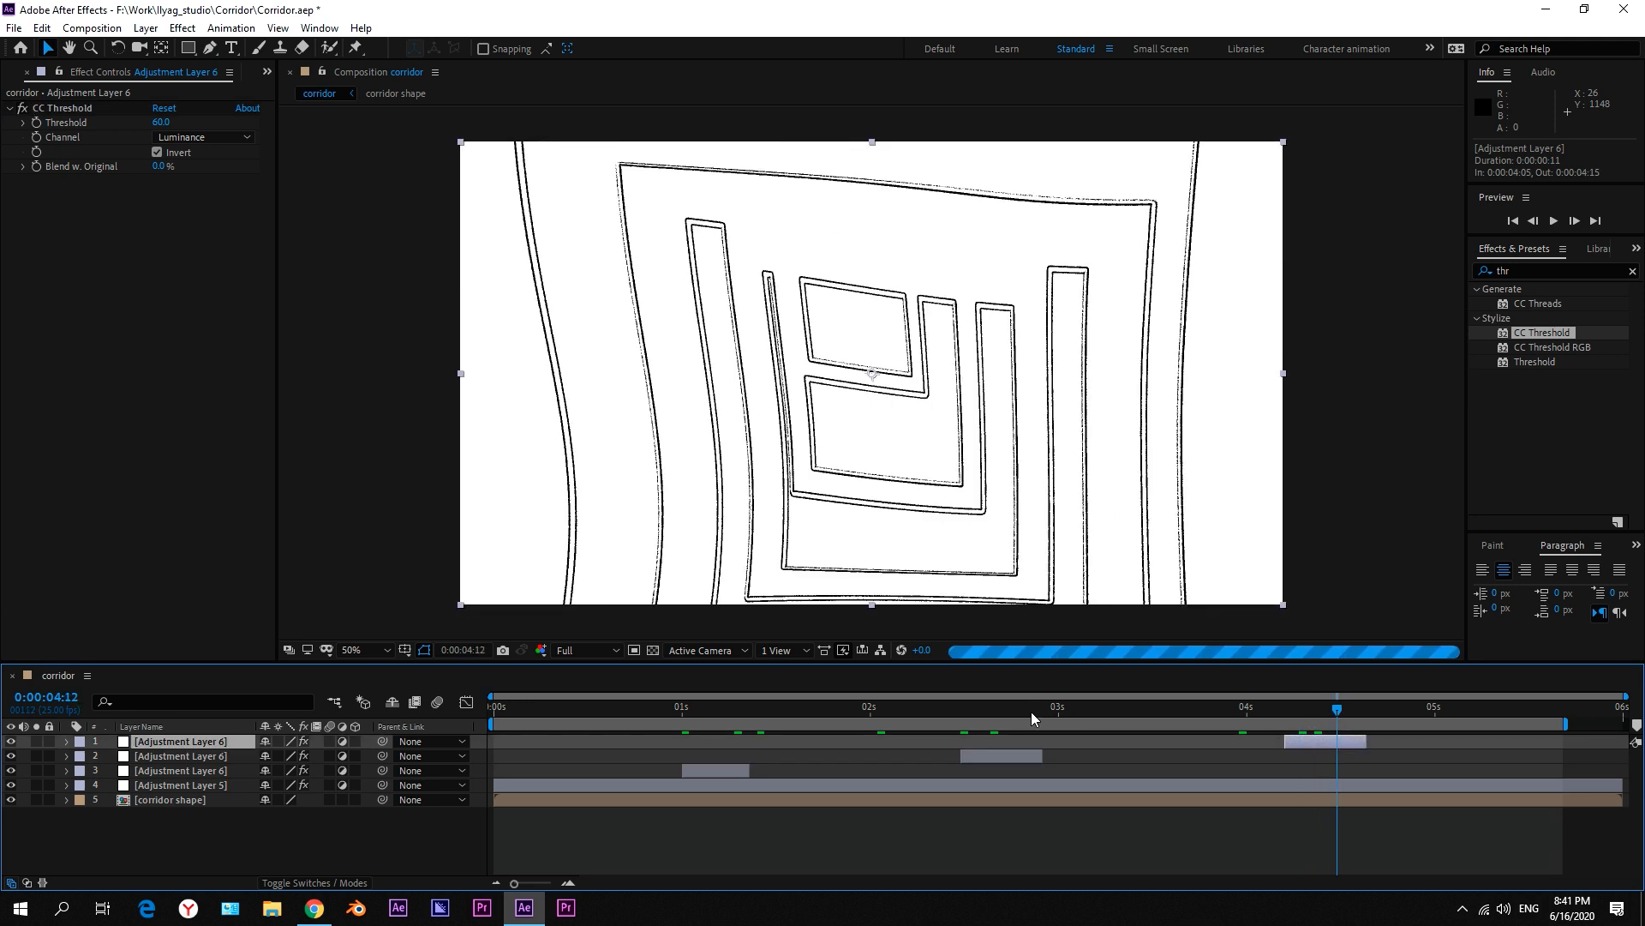
click(419, 839)
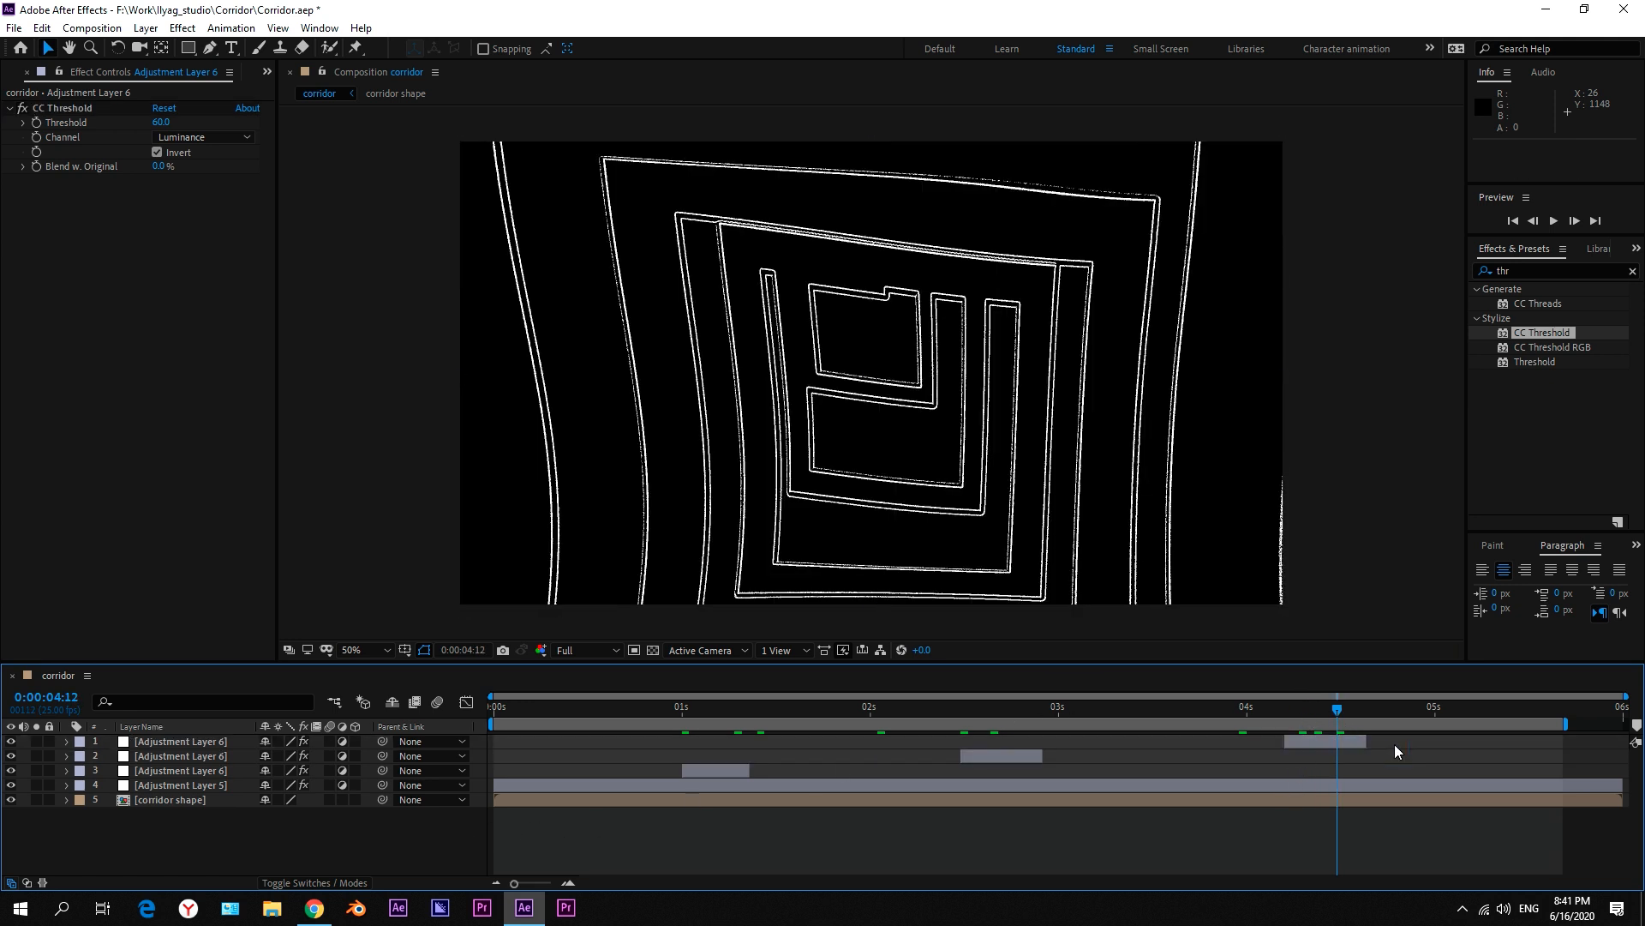
drag(1366, 742, 1390, 743)
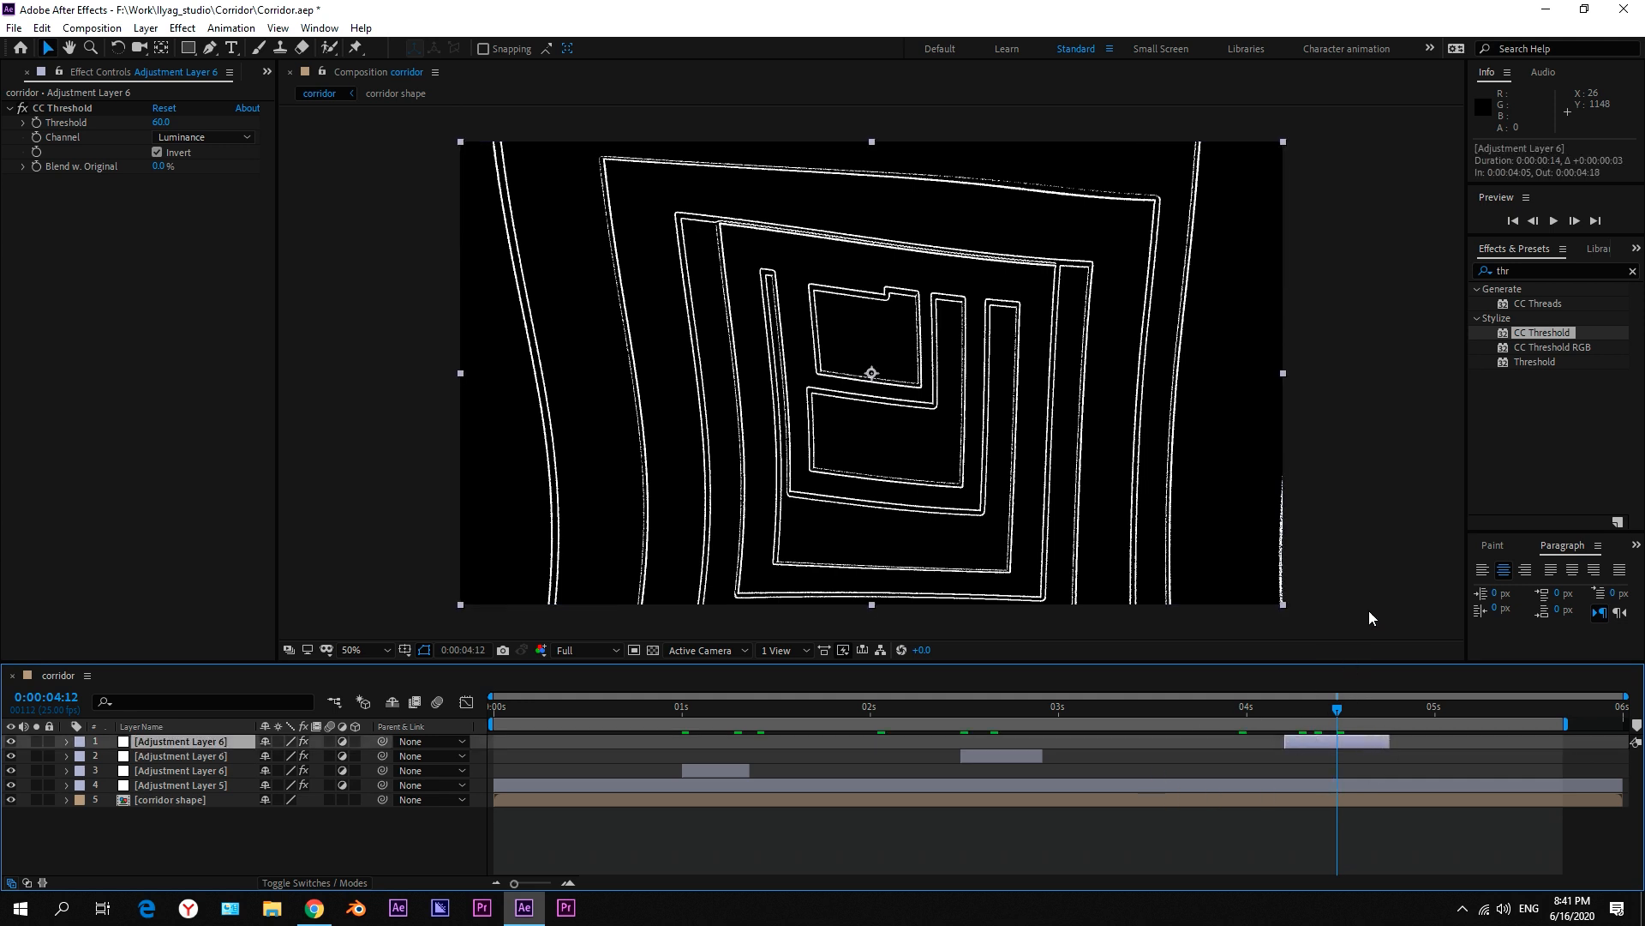
Step: Add a Curves effect after Optics Compensation on the full-length Adjustment Layer 5
click(179, 785)
double_click(1508, 271)
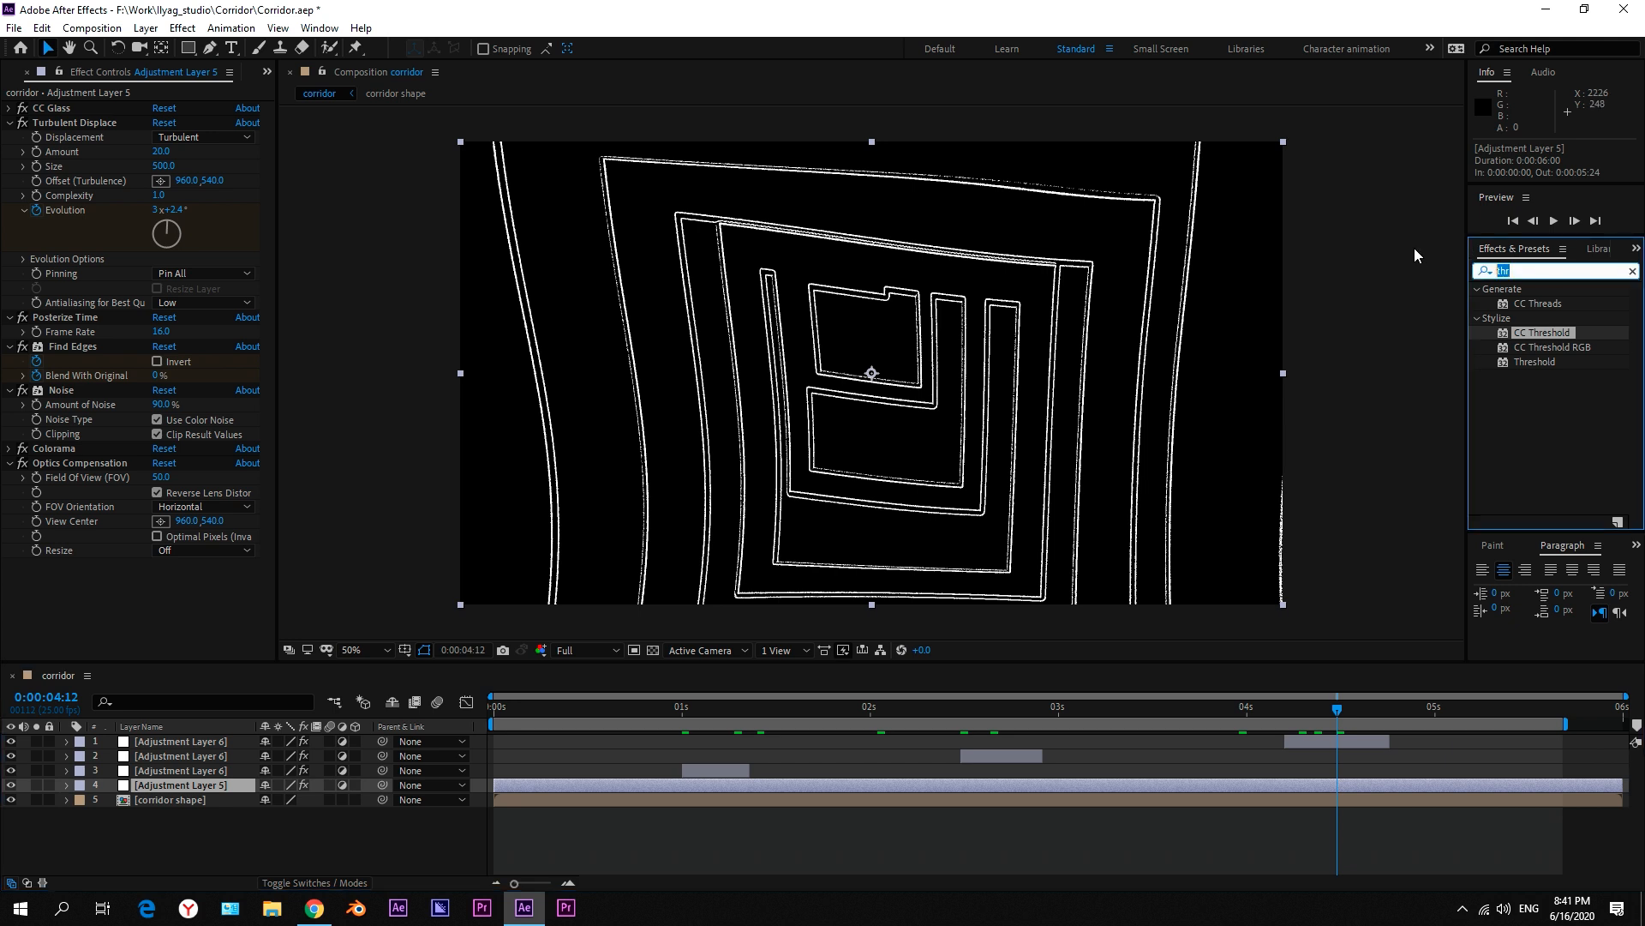
text(curves)
drag(1543, 347, 221, 600)
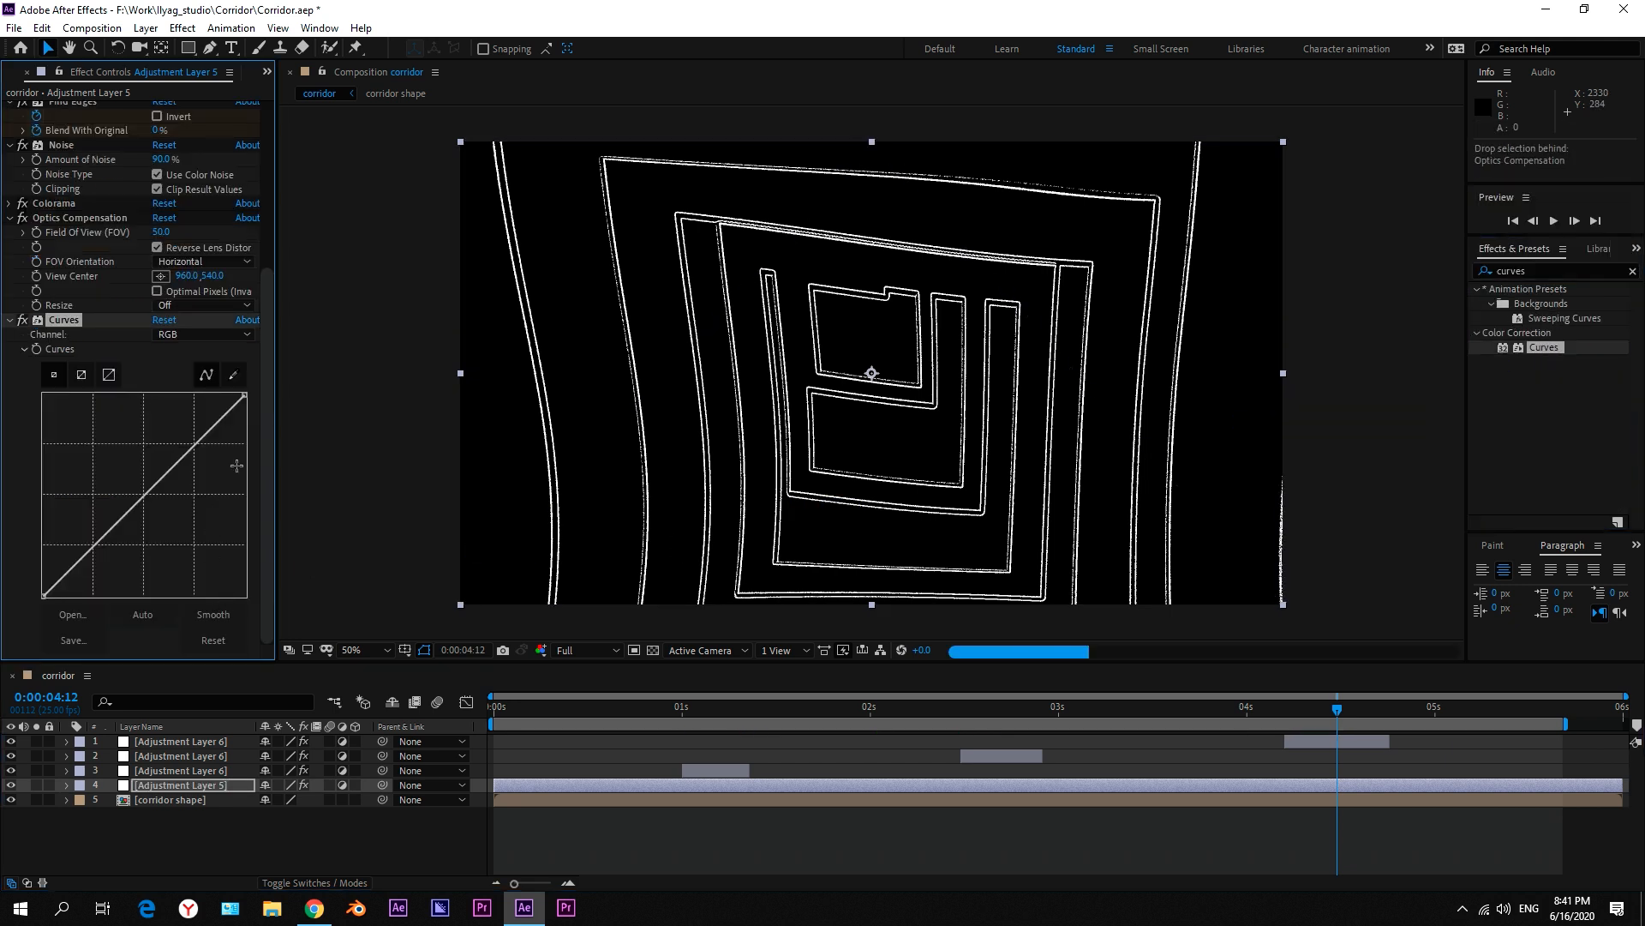
Step: Raise the RGB curve's midpoint, pull its white point inward, and compare Curves off and on at other frames
drag(154, 479, 146, 471)
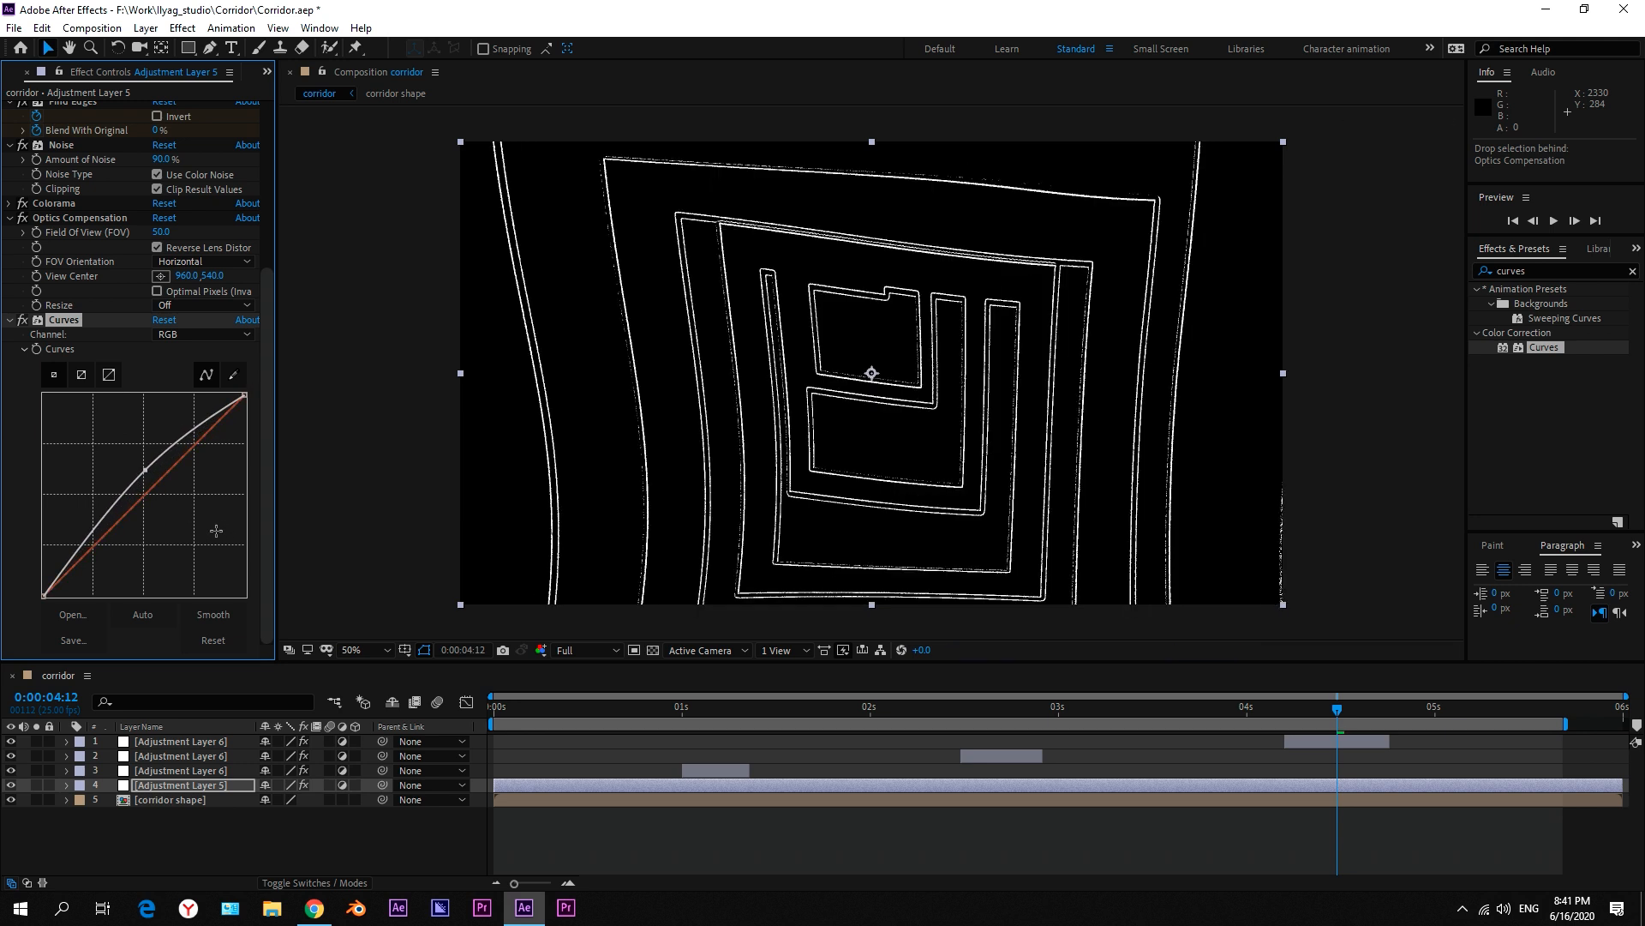
click(24, 320)
click(24, 321)
drag(244, 395, 207, 395)
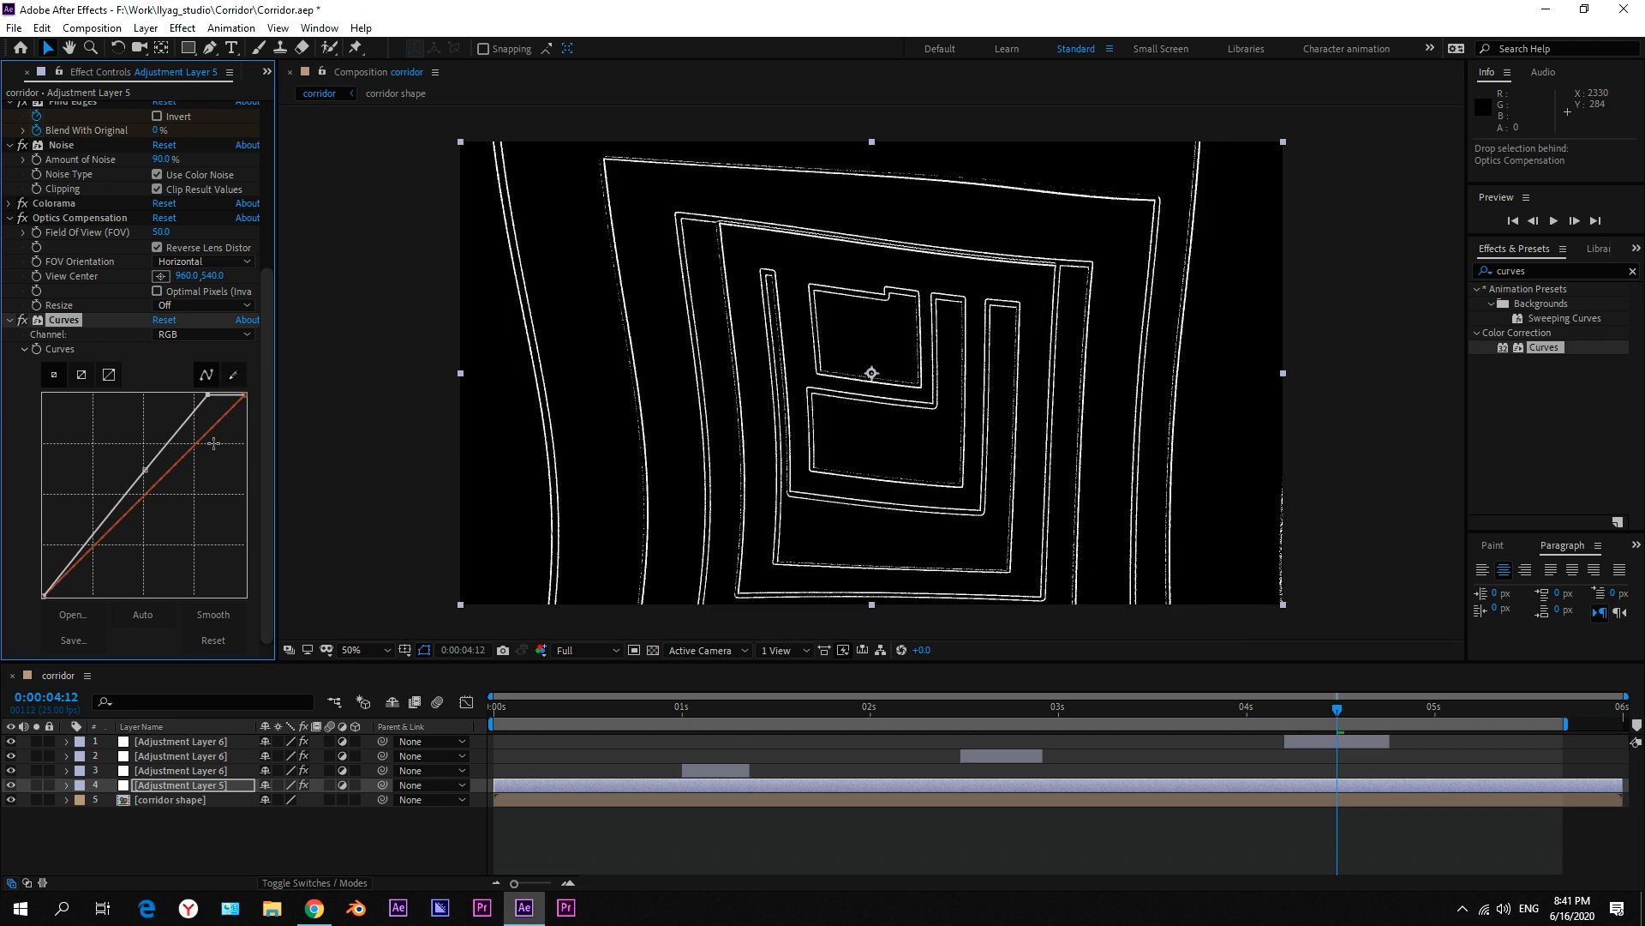
click(1125, 709)
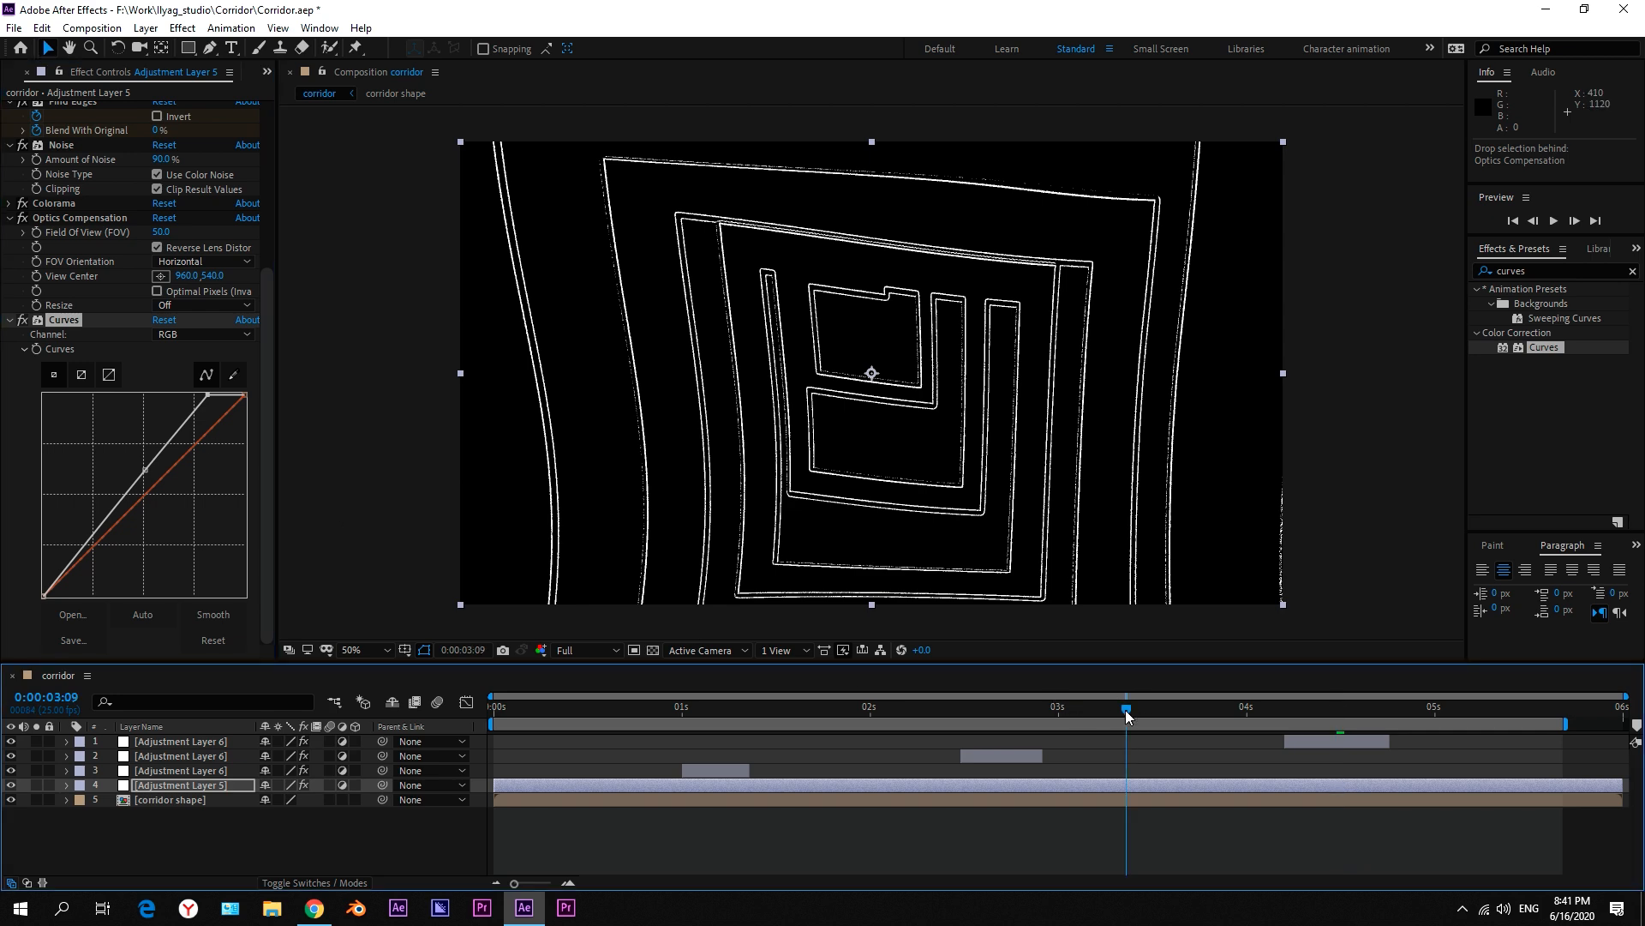
click(539, 710)
click(22, 319)
click(21, 320)
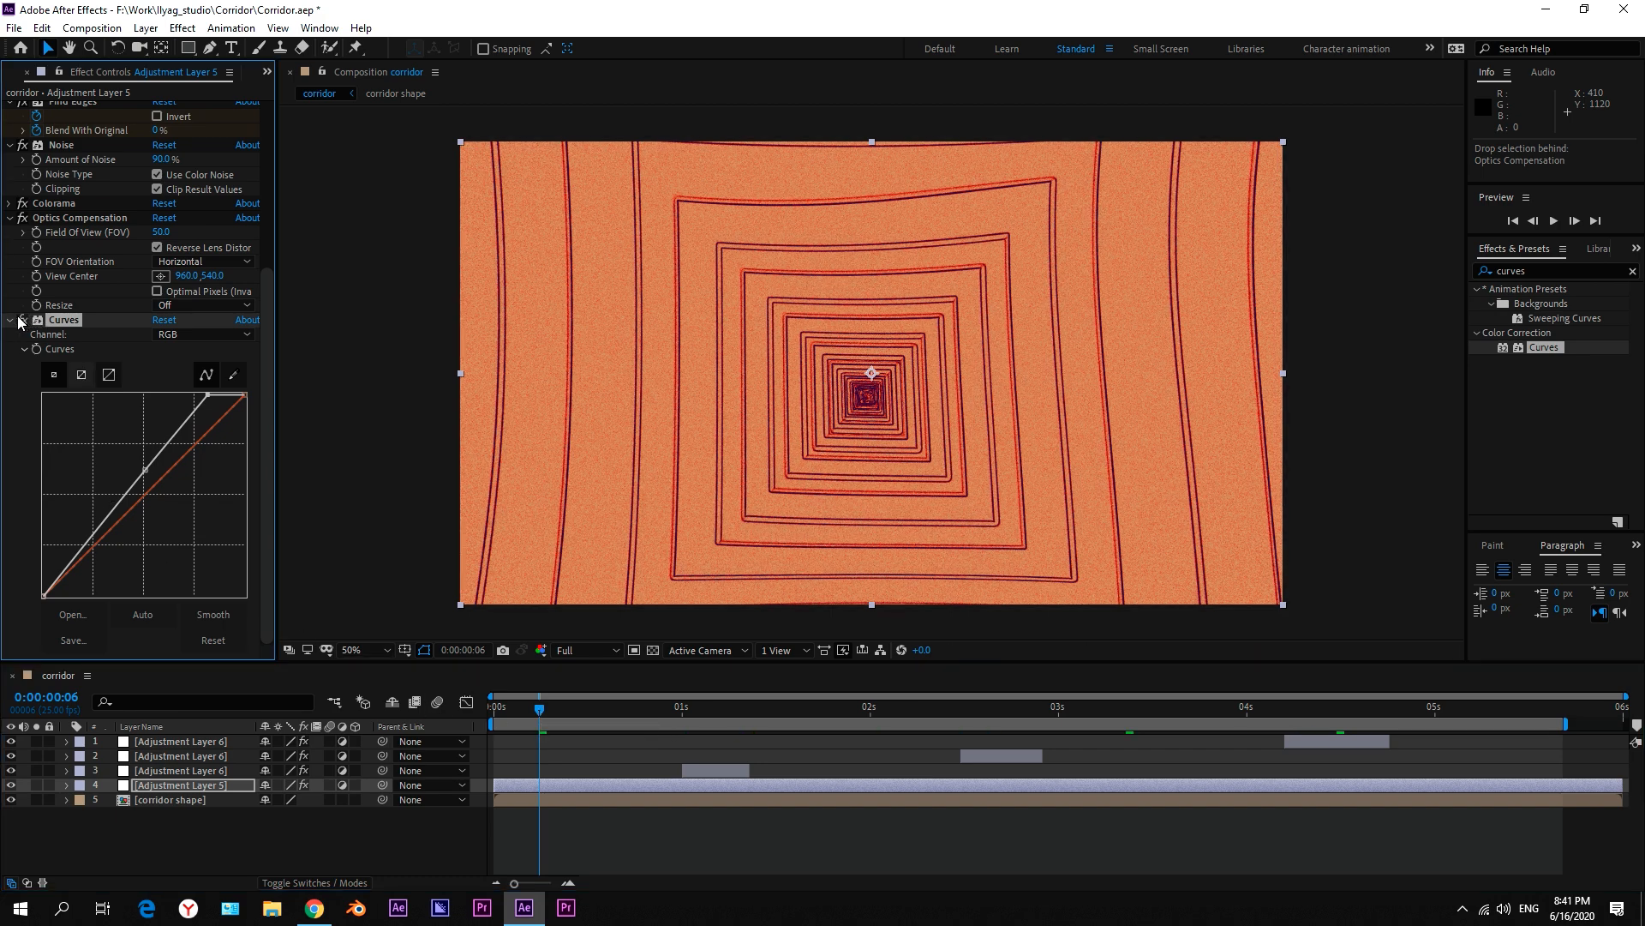
click(704, 708)
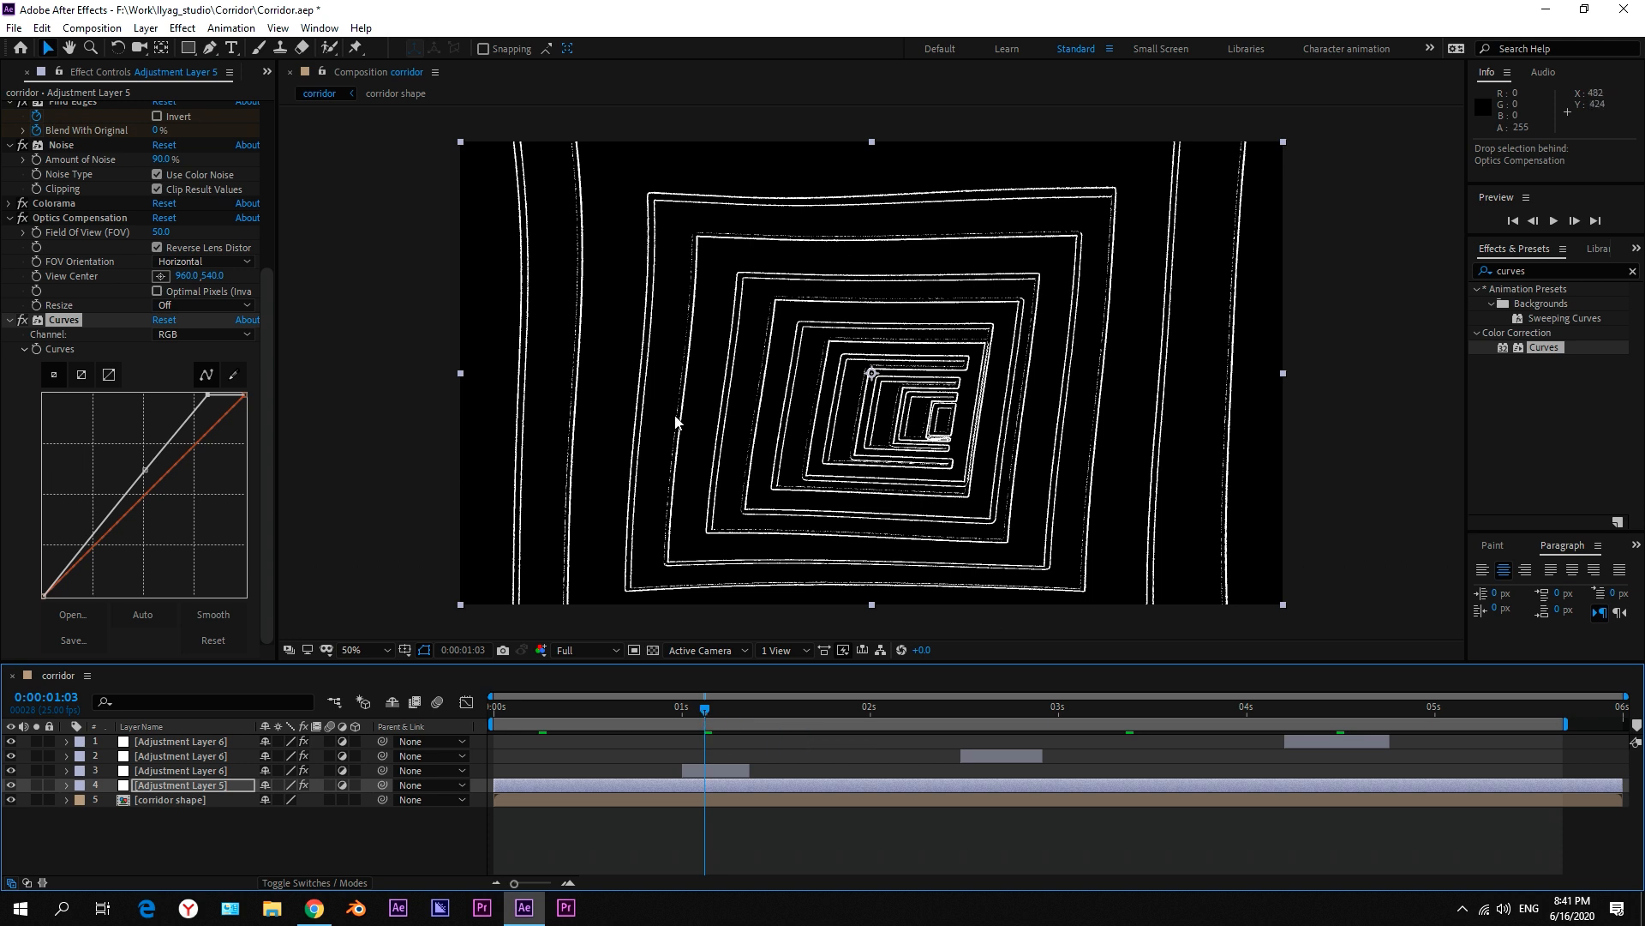
Step: Collapse all the expanded effects of Adjustment Layer 5, from Turbulent Displace to Curves, and deselect the layer
click(10, 321)
click(9, 124)
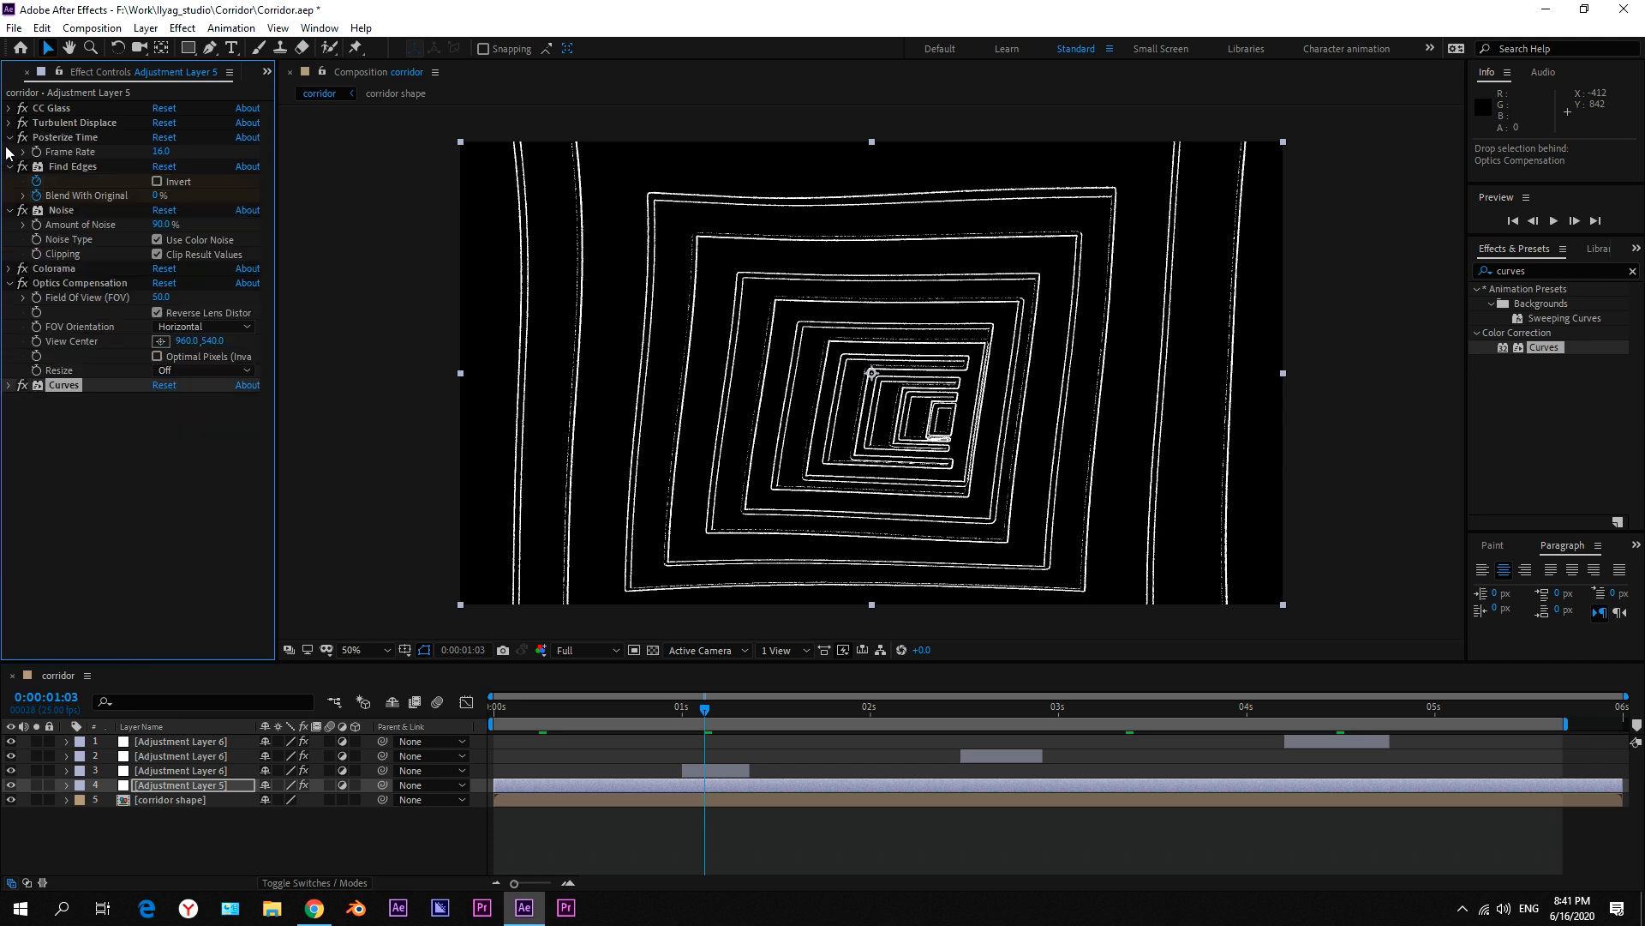
click(9, 138)
click(8, 152)
click(8, 167)
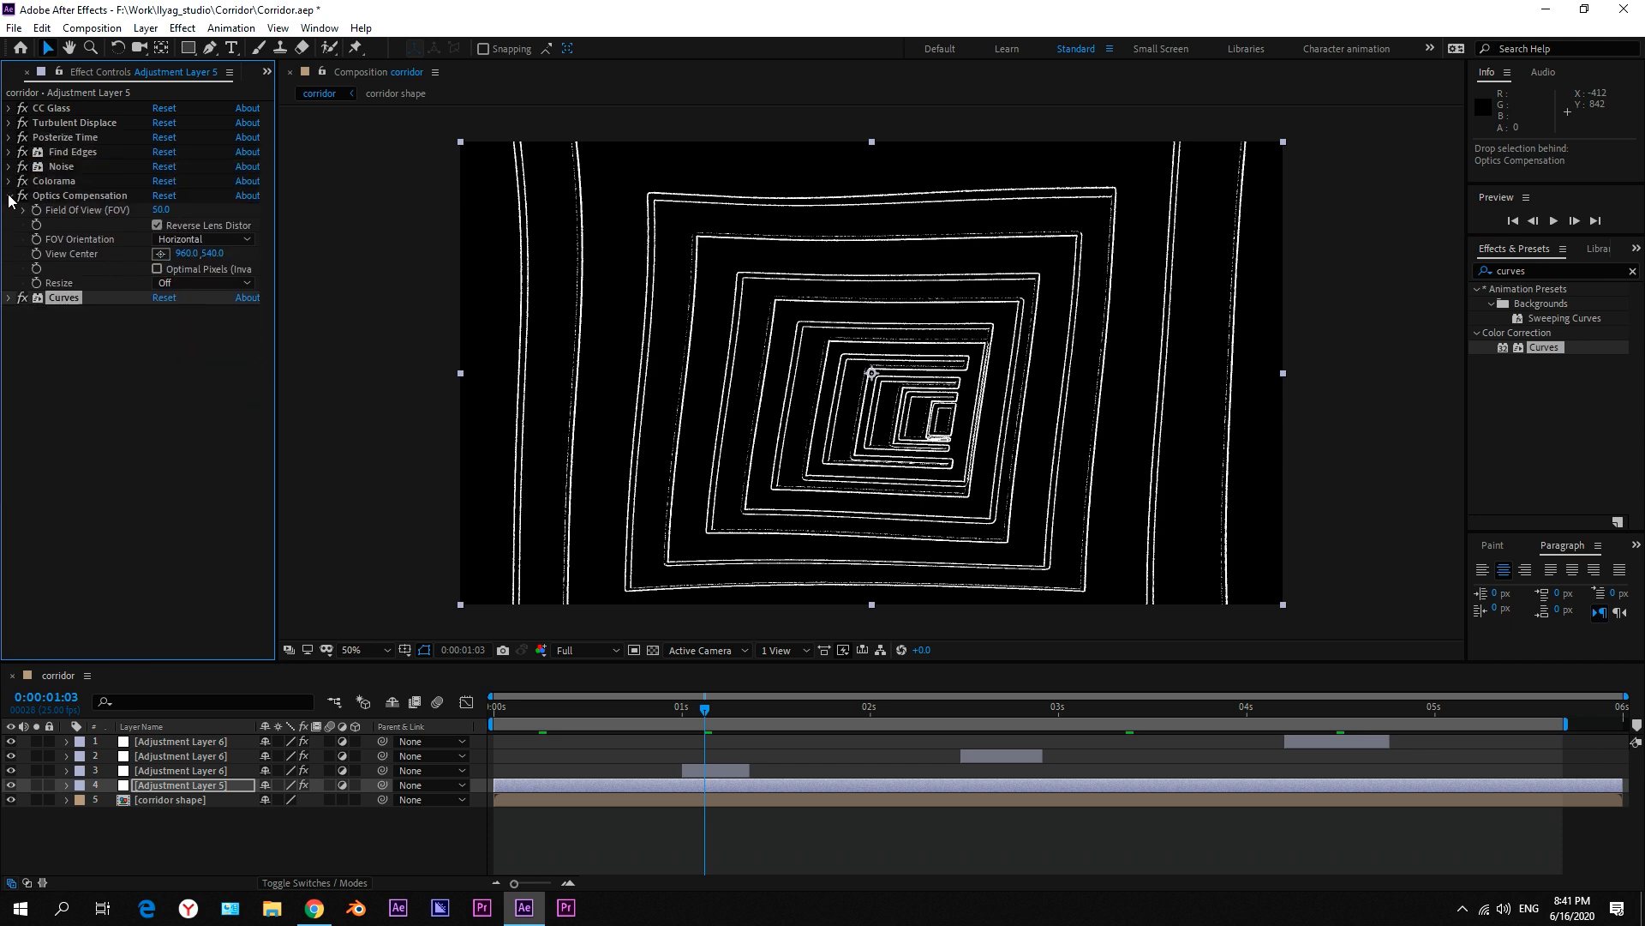
click(9, 196)
click(424, 840)
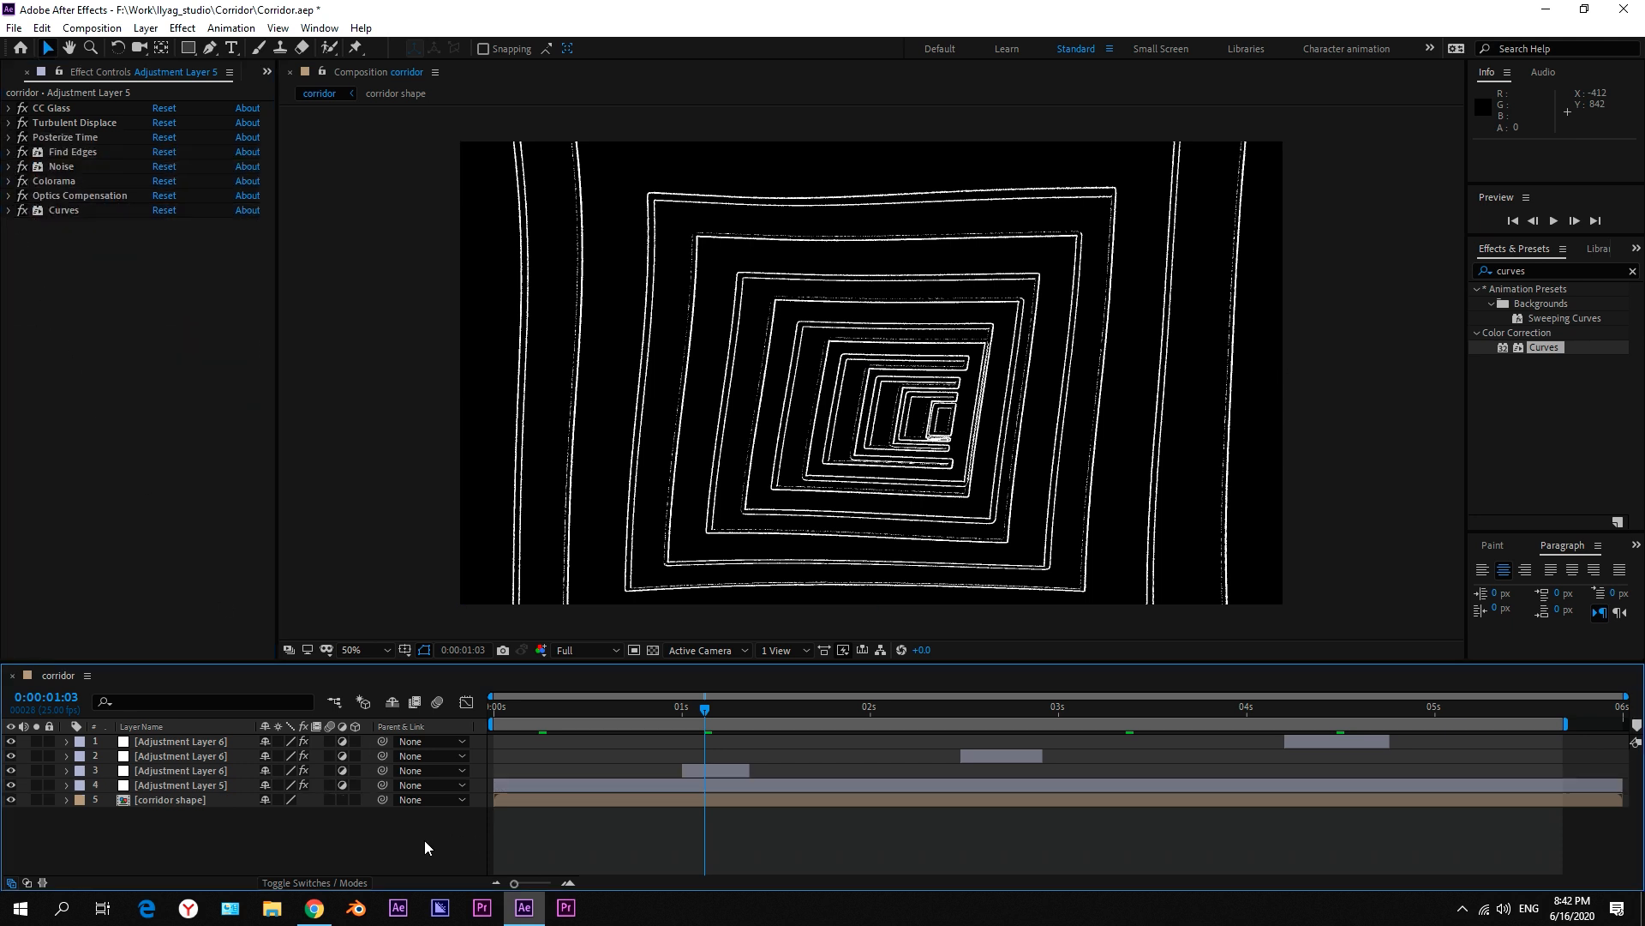
Step: Create a 1920 × 1080 px white solid named particles and place it directly beneath Adjustment Layer 5
click(144, 28)
mouse_move(172, 48)
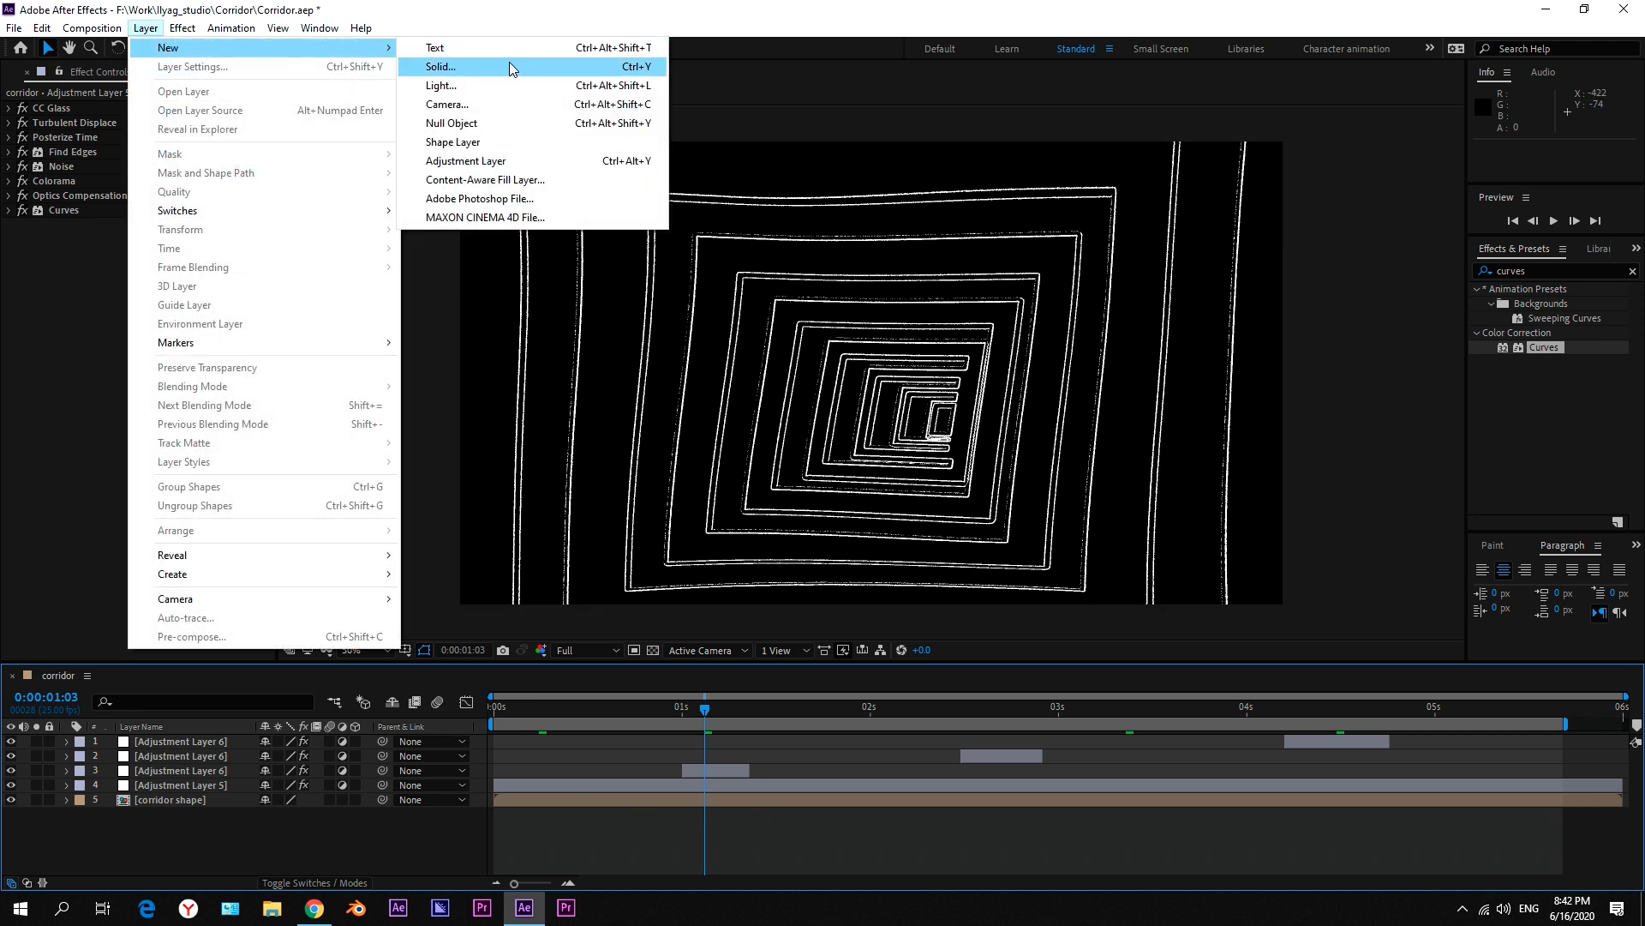
click(509, 67)
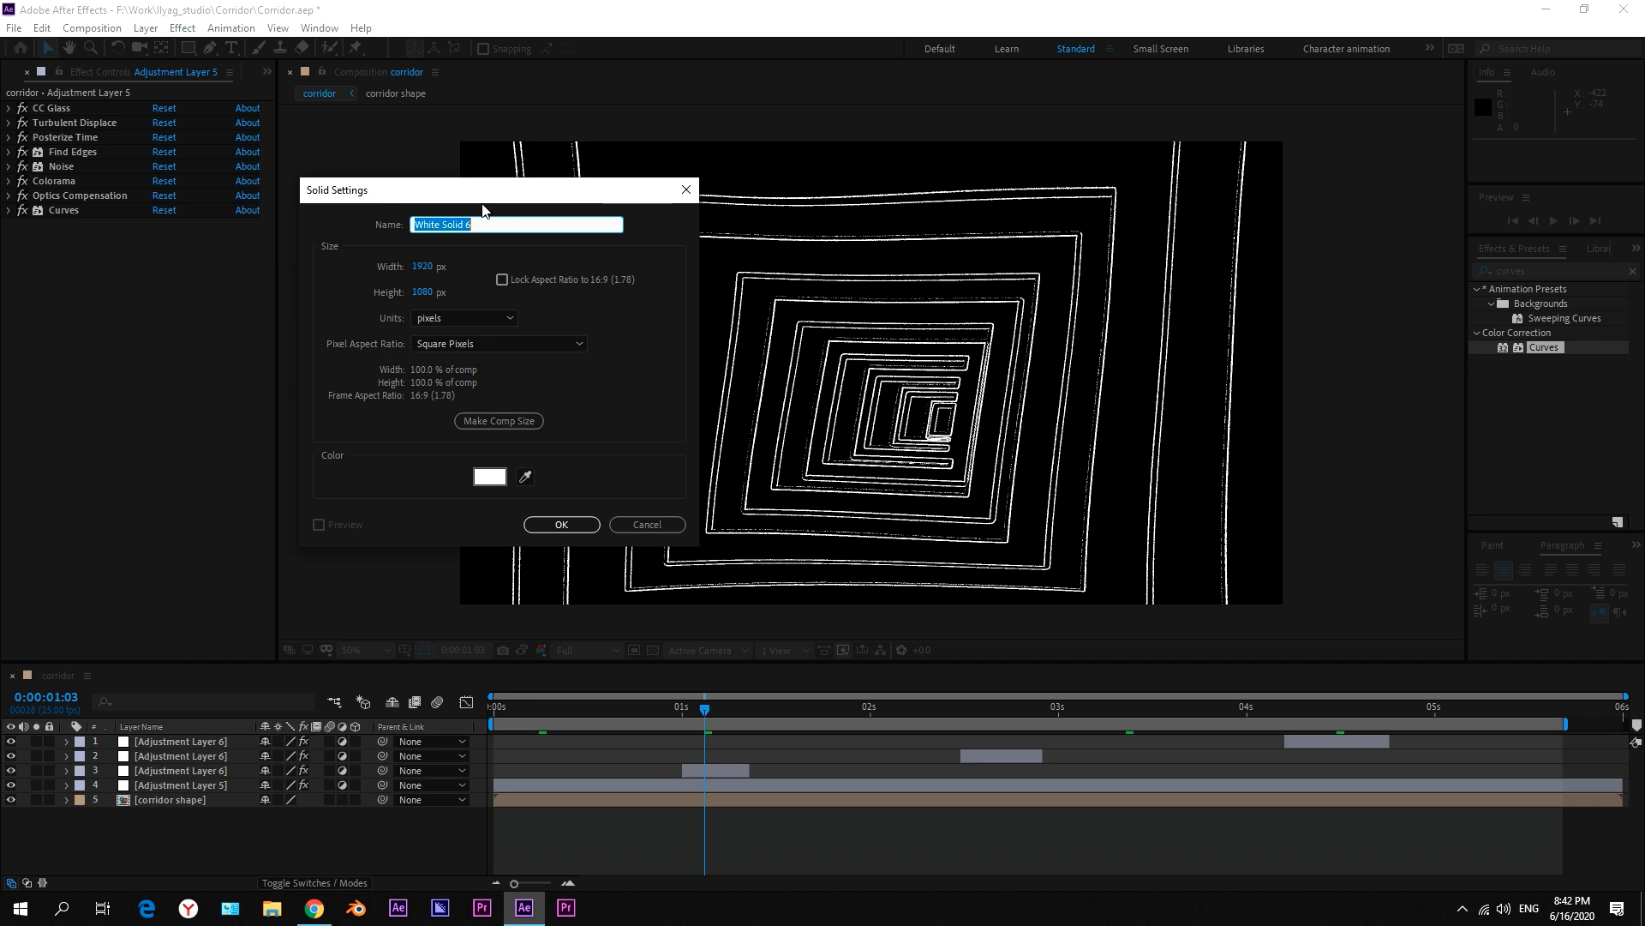
text(particles)
key(Return)
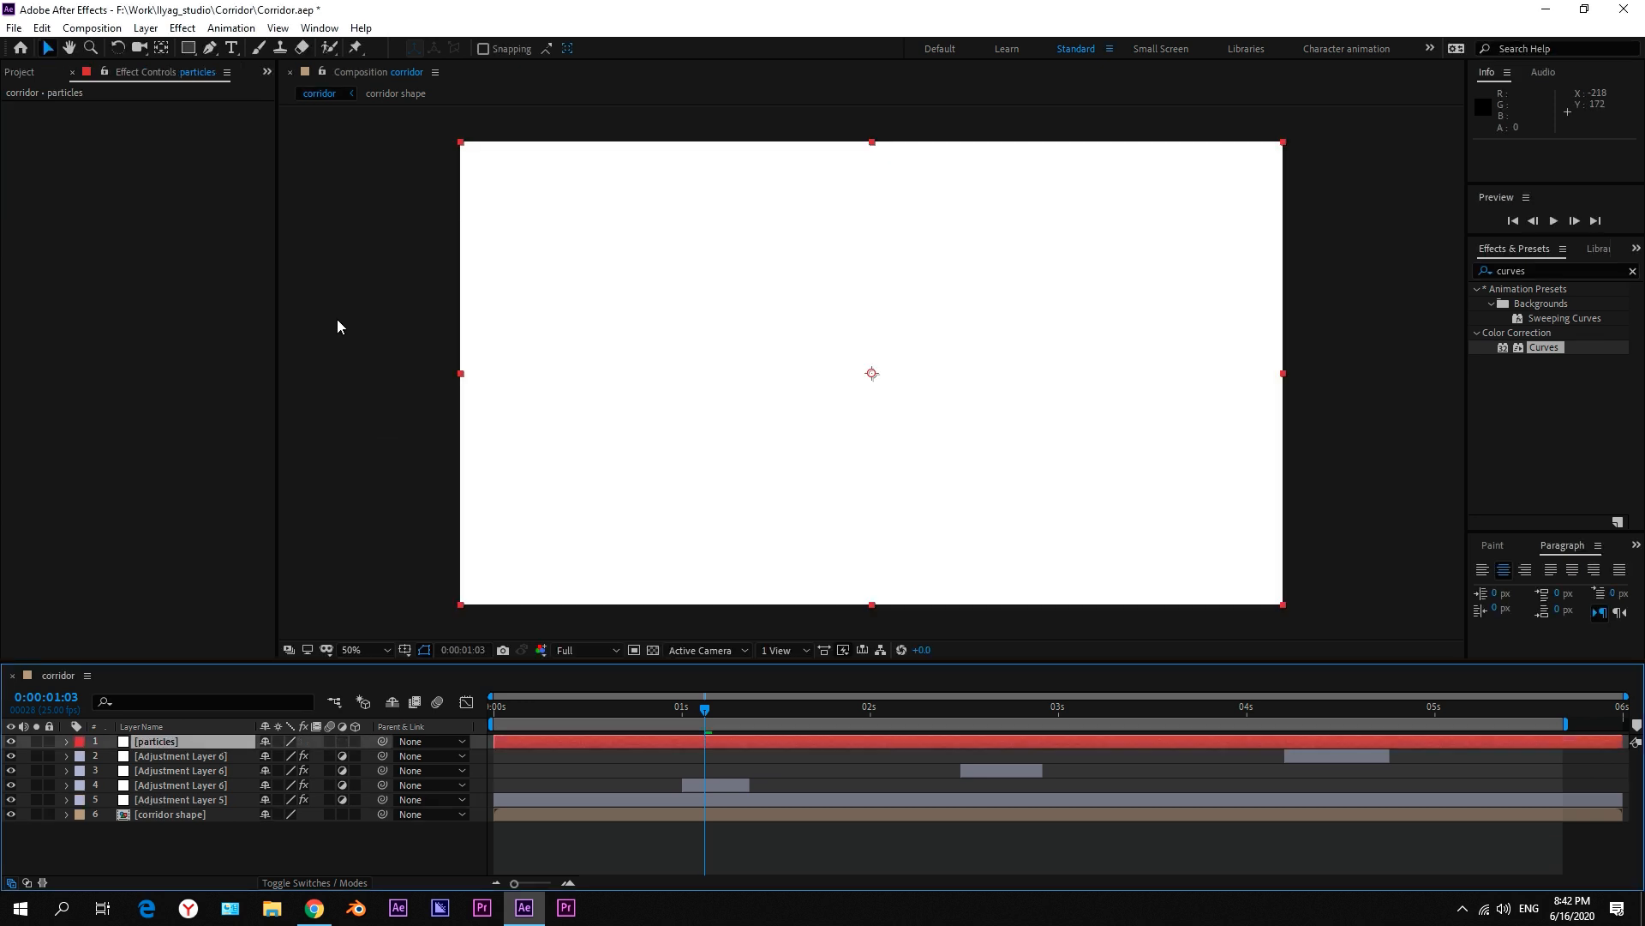
drag(161, 742, 173, 793)
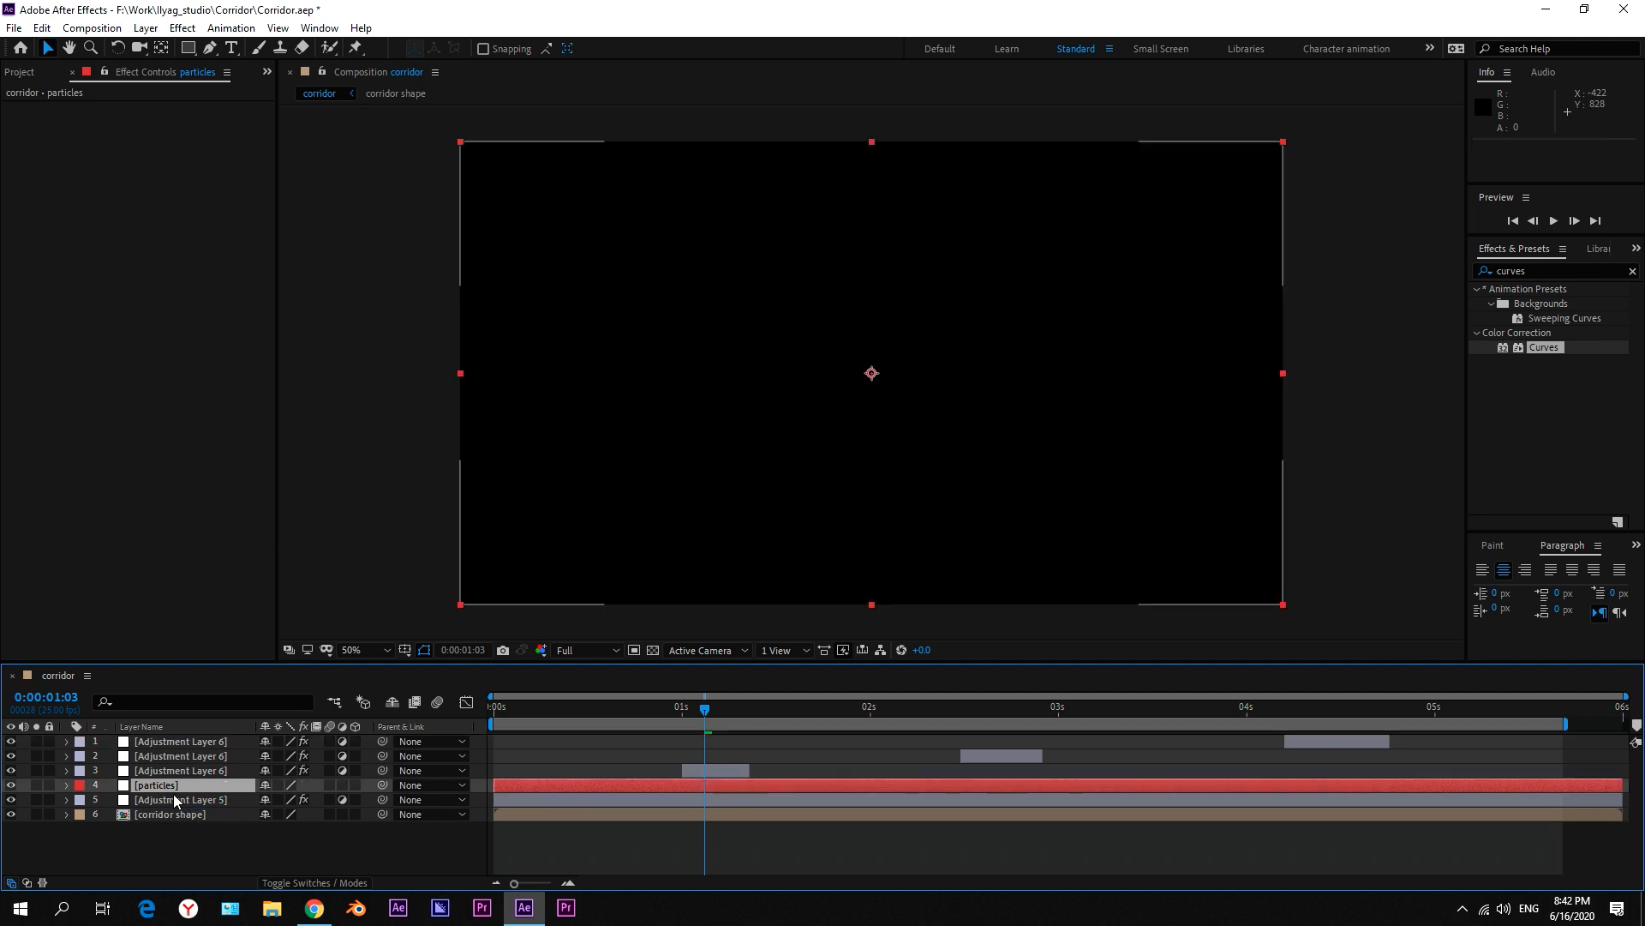
Step: Apply the Trapcode Particular effect to the particles layer
click(183, 28)
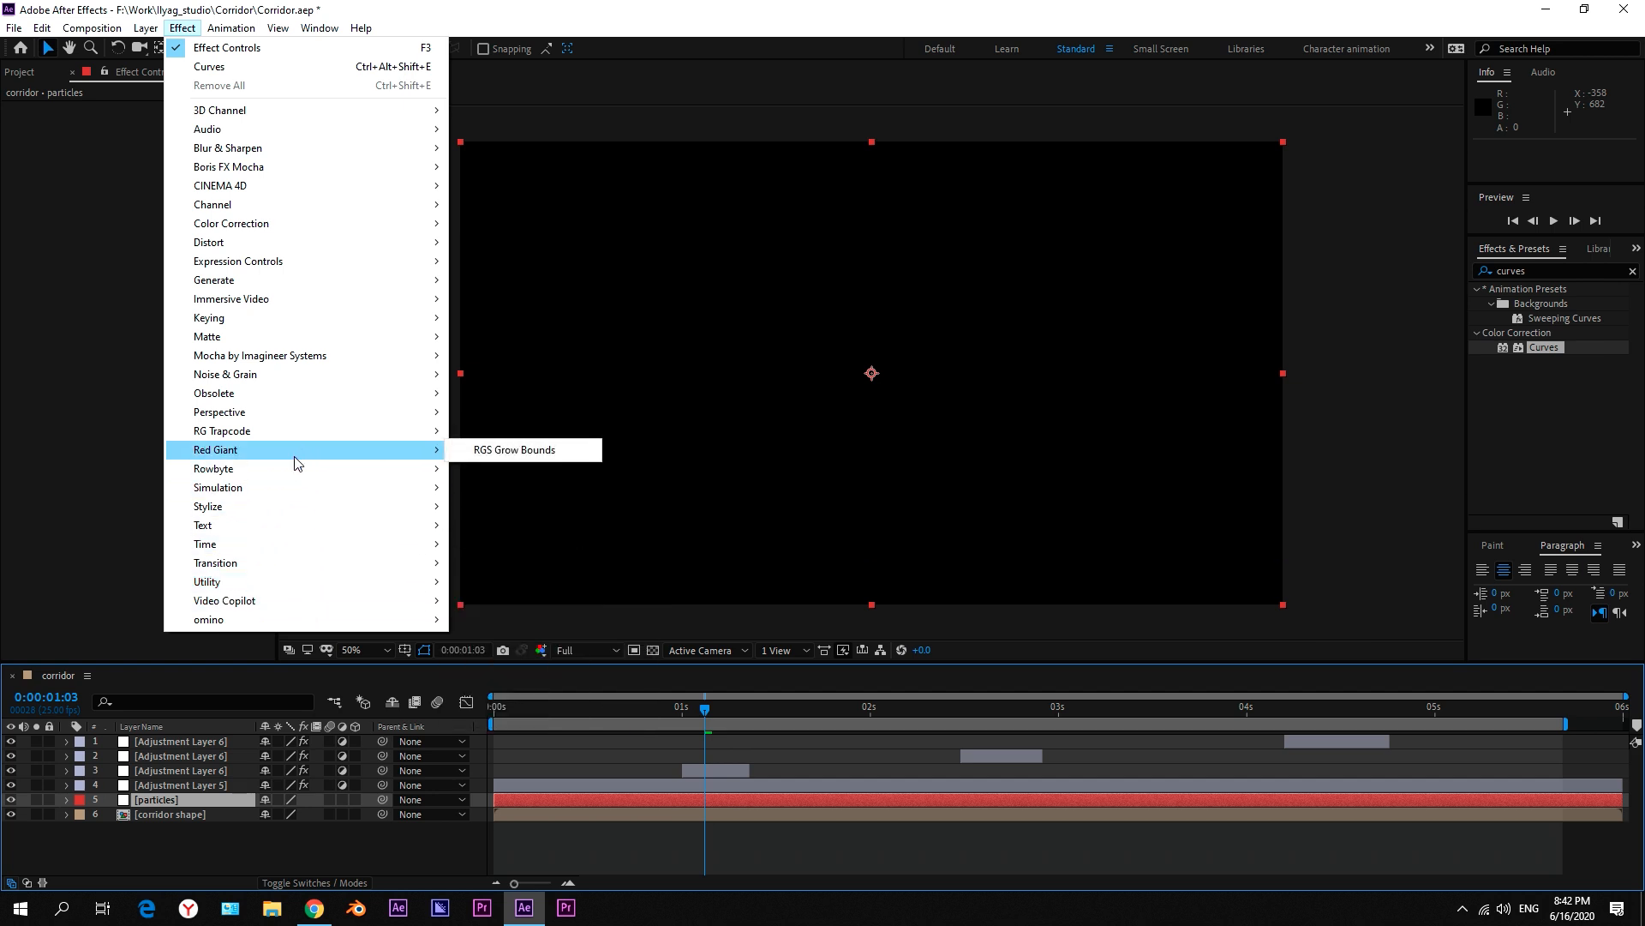
mouse_move(414, 436)
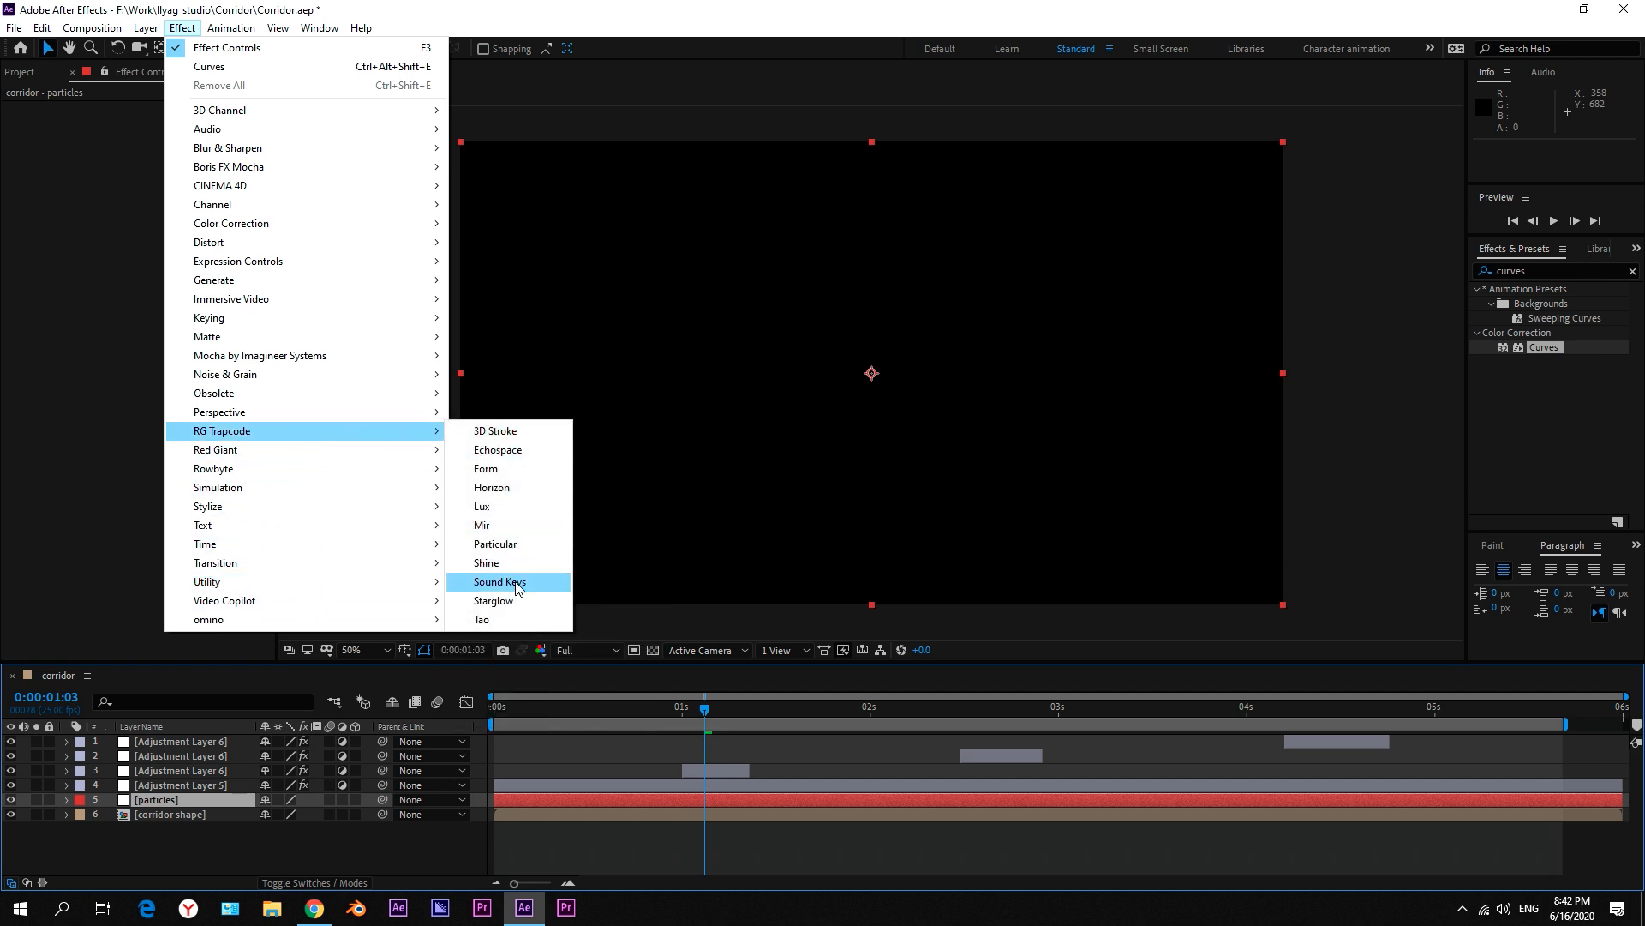
click(514, 543)
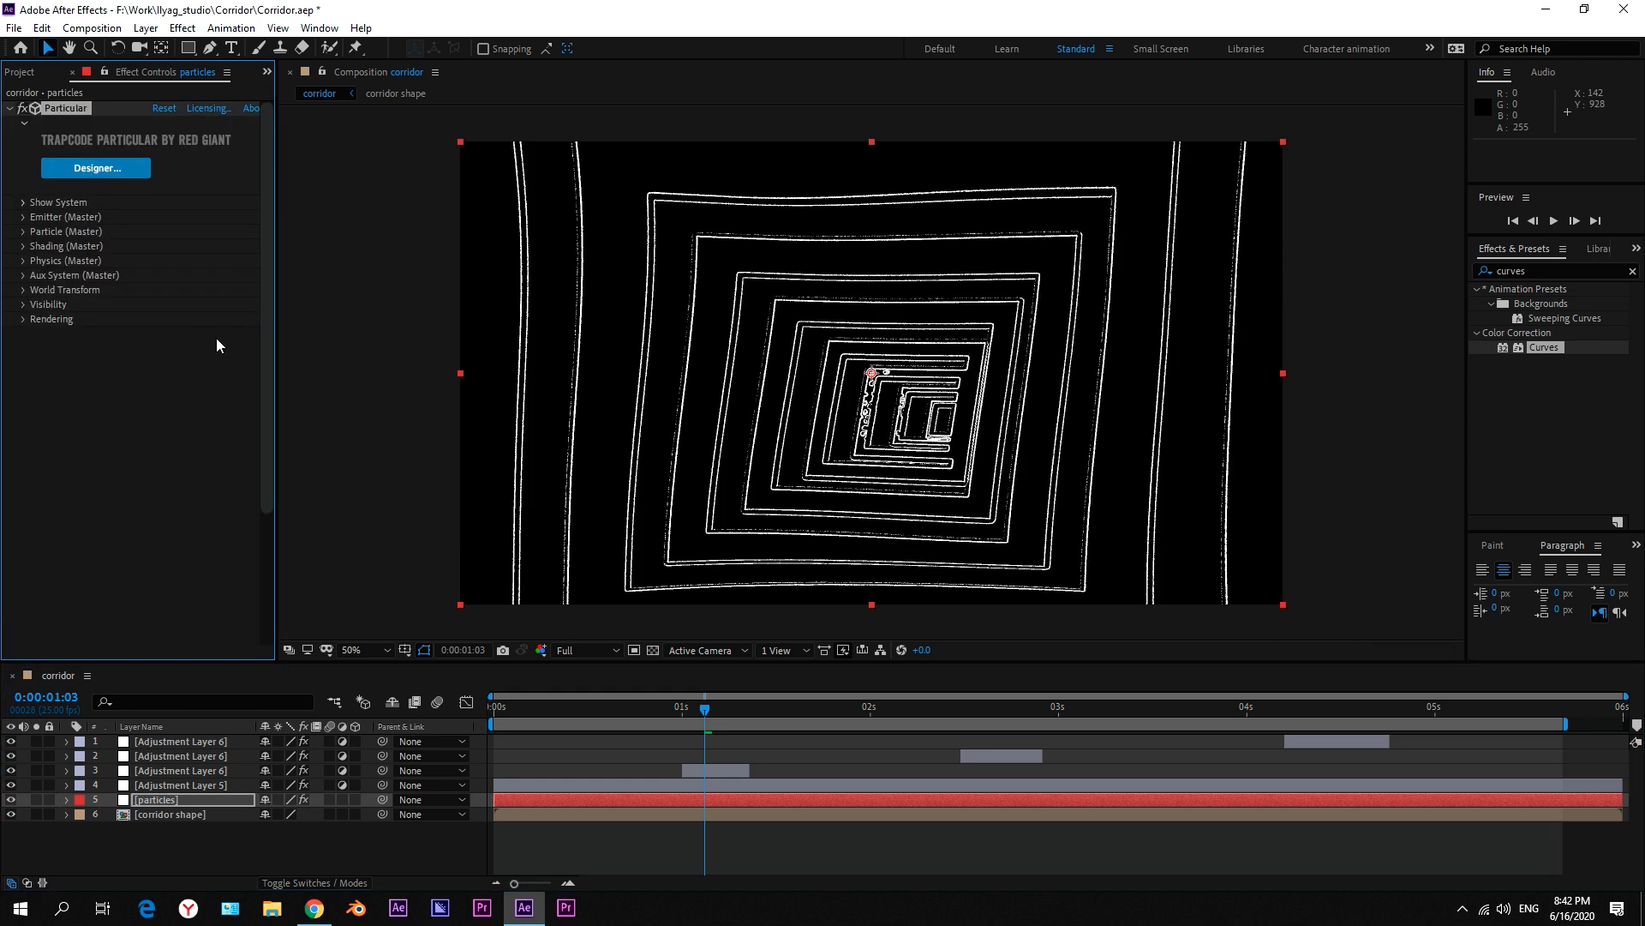
Step: Configure Particular's master emitter with 70 particles/sec, a Box emitter type and an XYZ emitter size of 1000
click(22, 217)
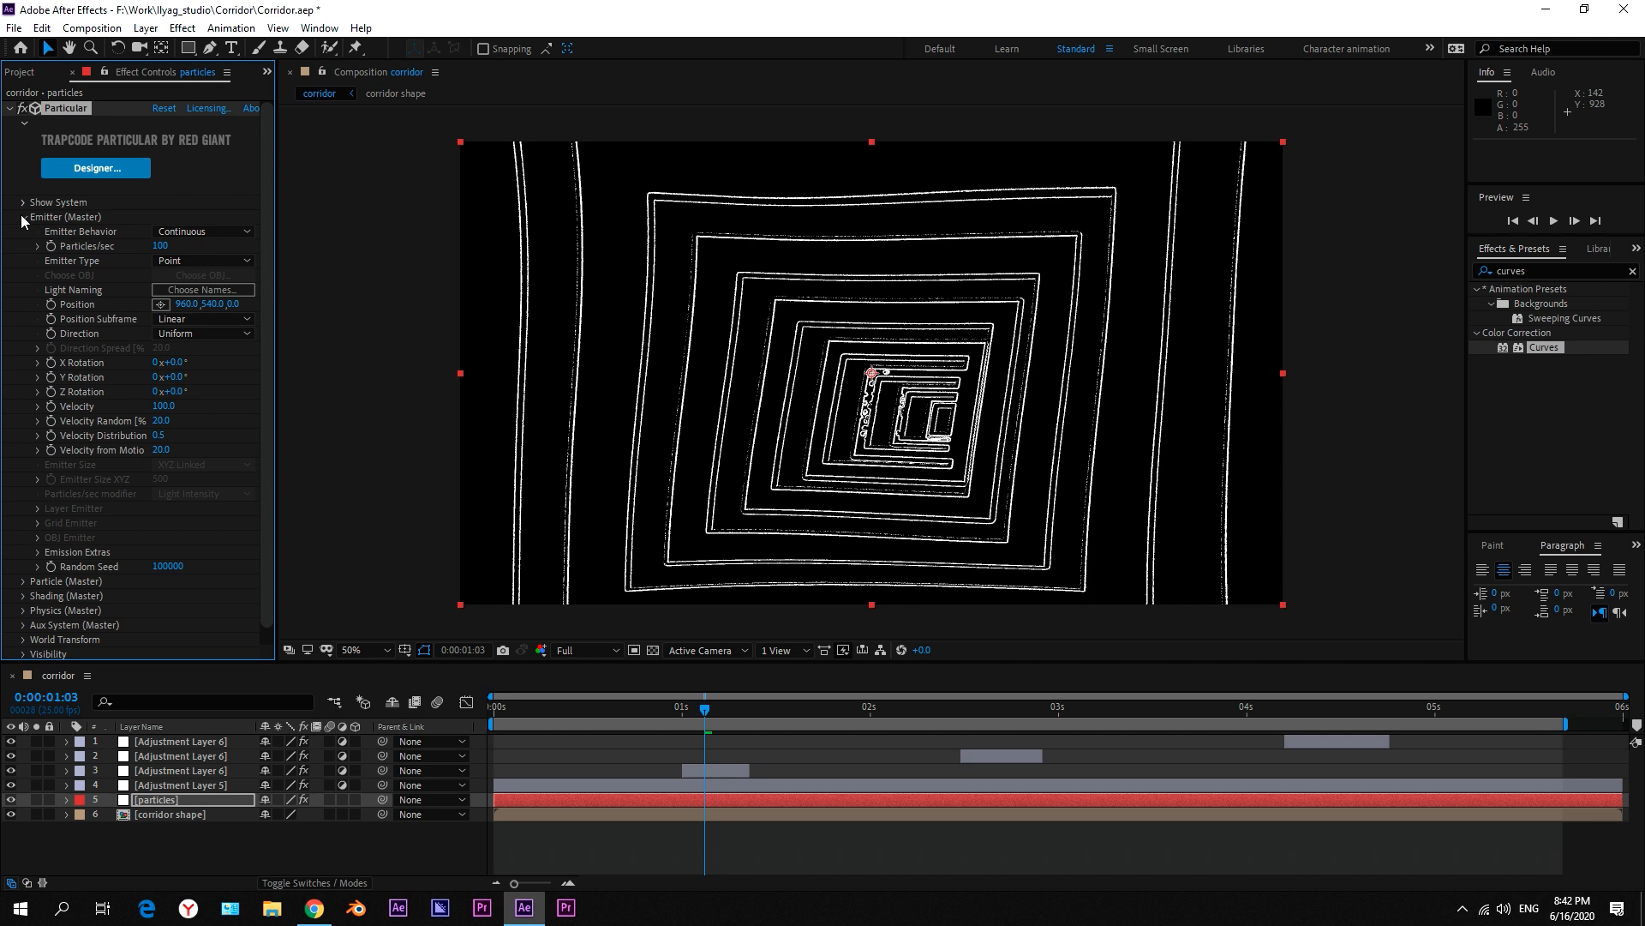
text(70)
click(194, 259)
click(200, 299)
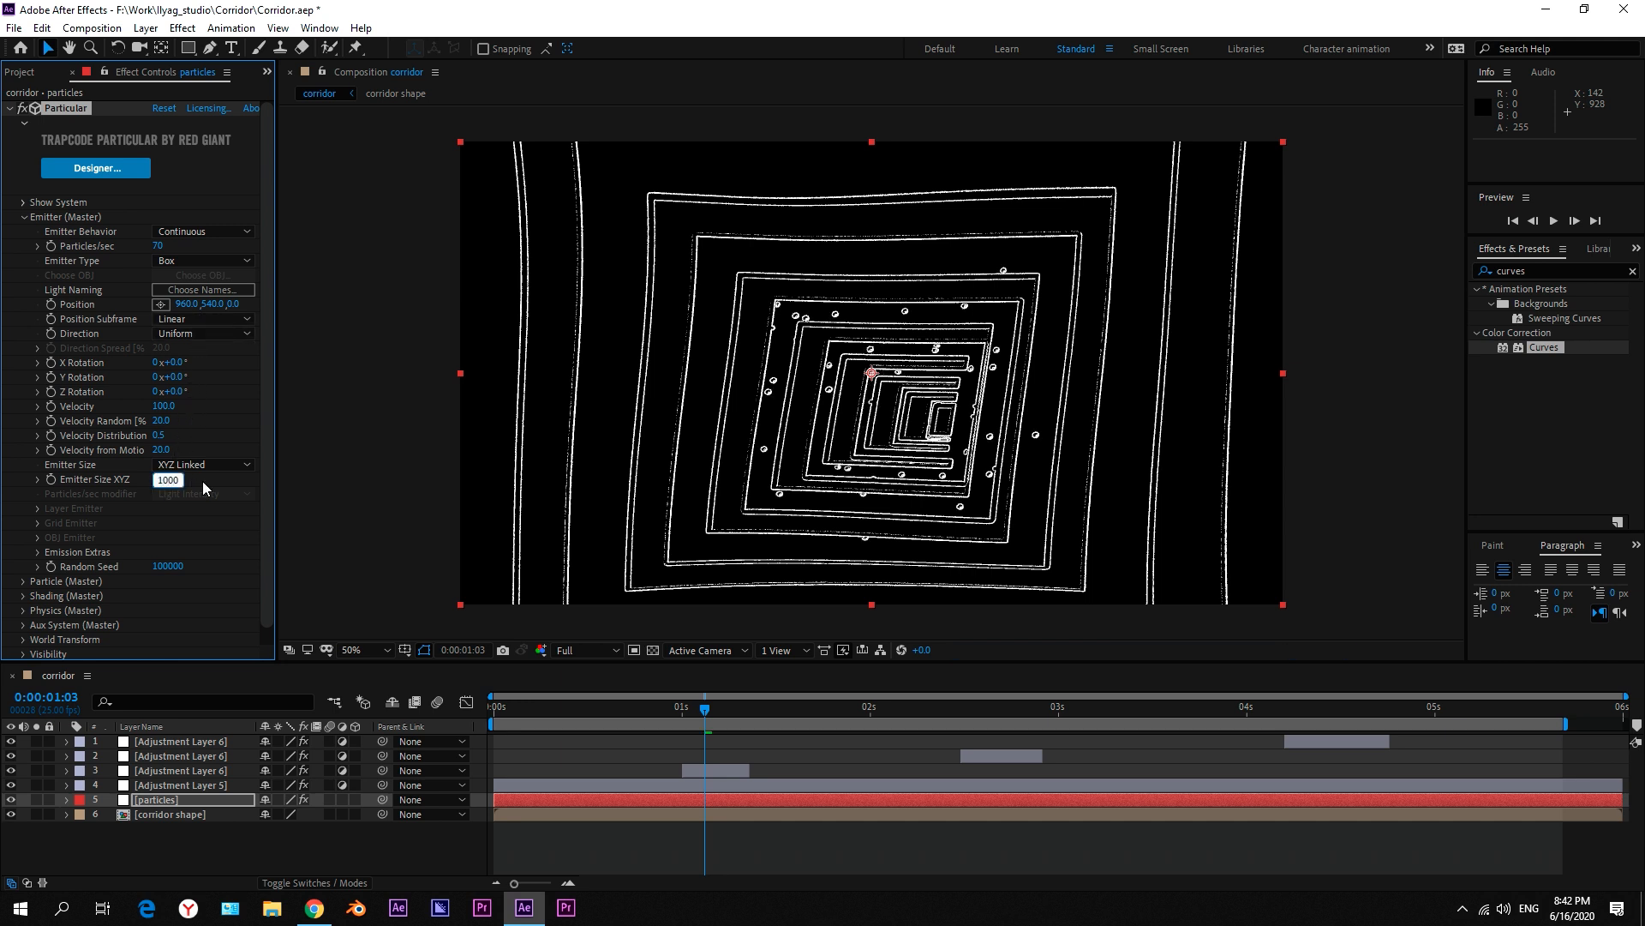
text(1000)
key(Return)
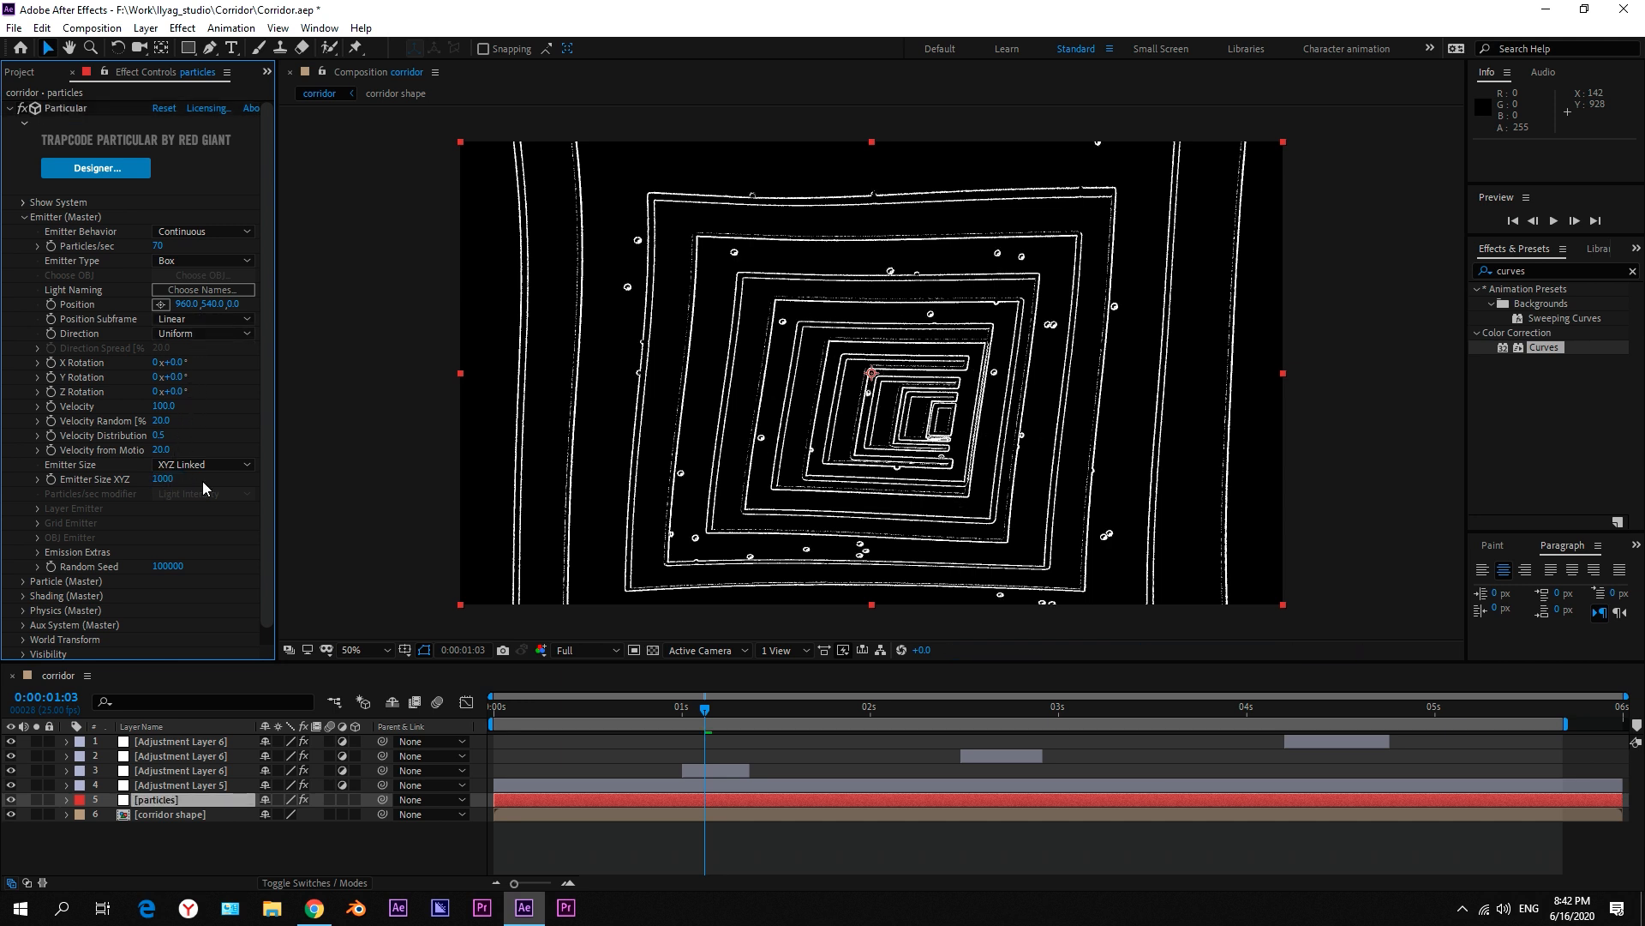
Step: Inspect the particles up close in the composition and set the emitter's Random Seed to 98400
scroll(678, 218, up, 1)
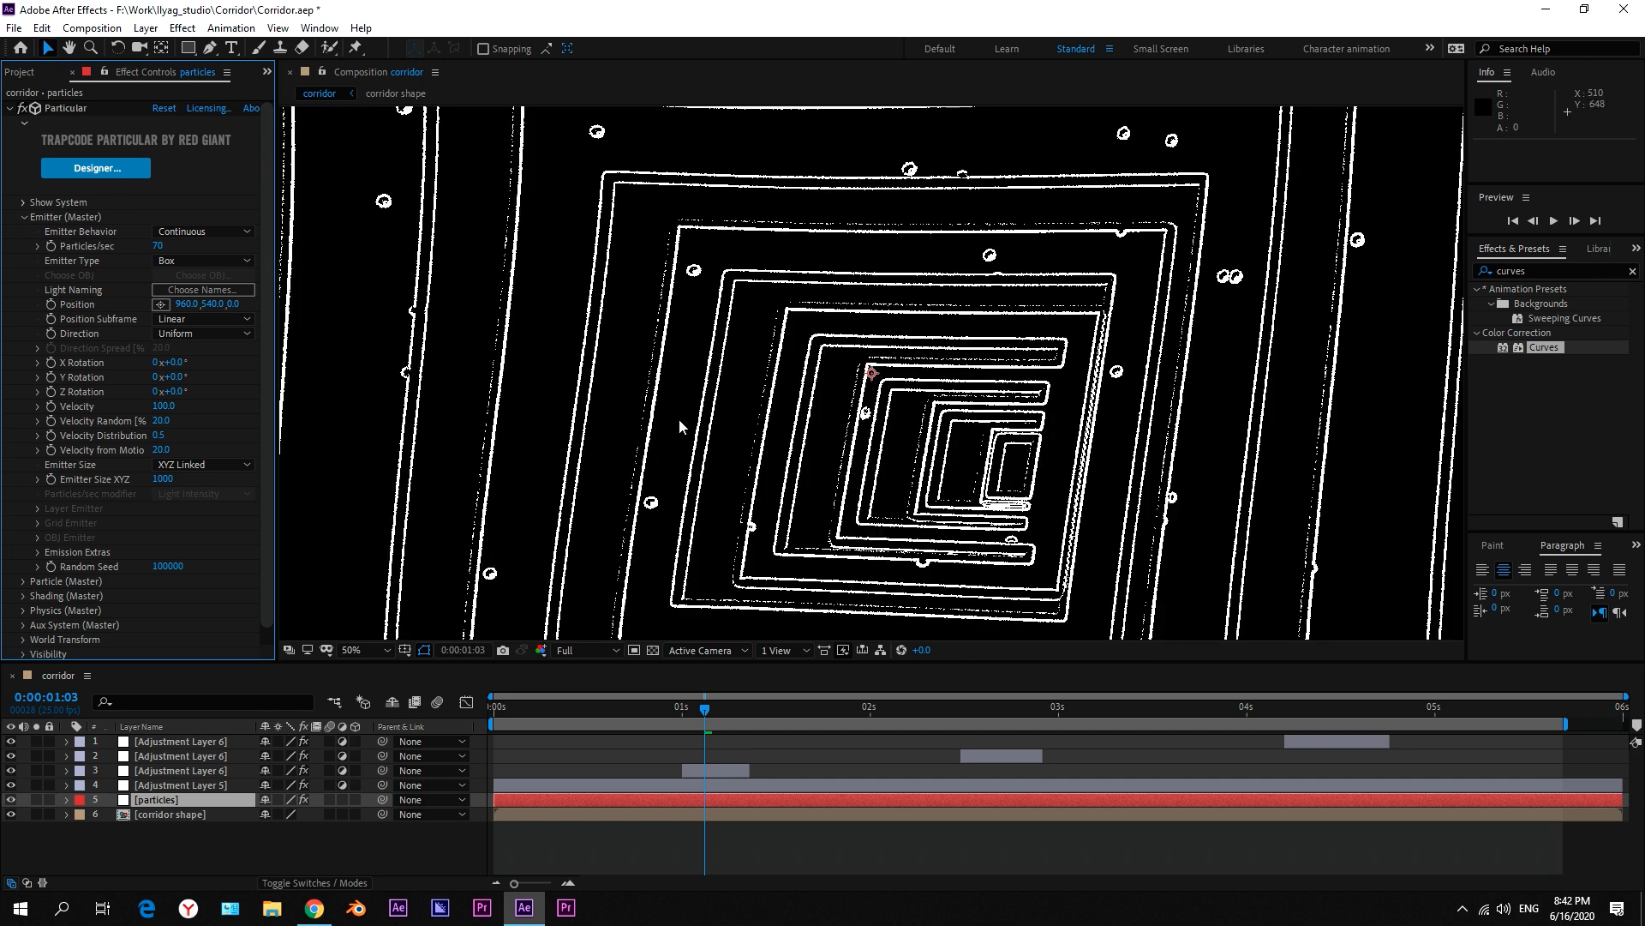
scroll(679, 418, down, 1)
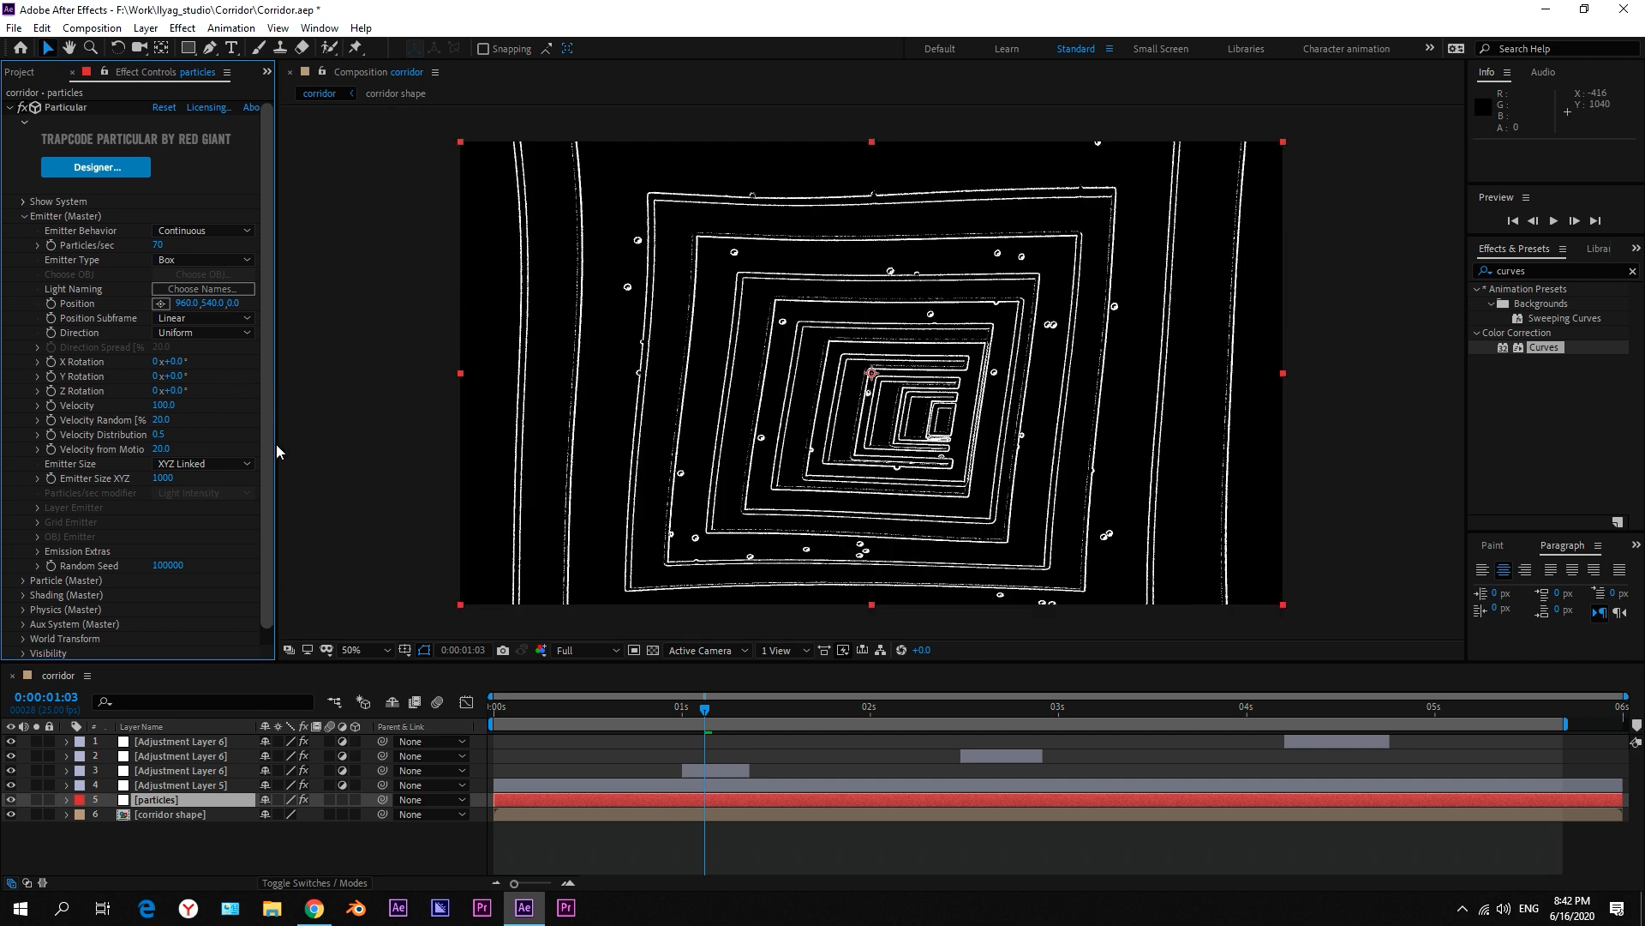
scroll(275, 443, down, 1)
drag(168, 549, 36, 551)
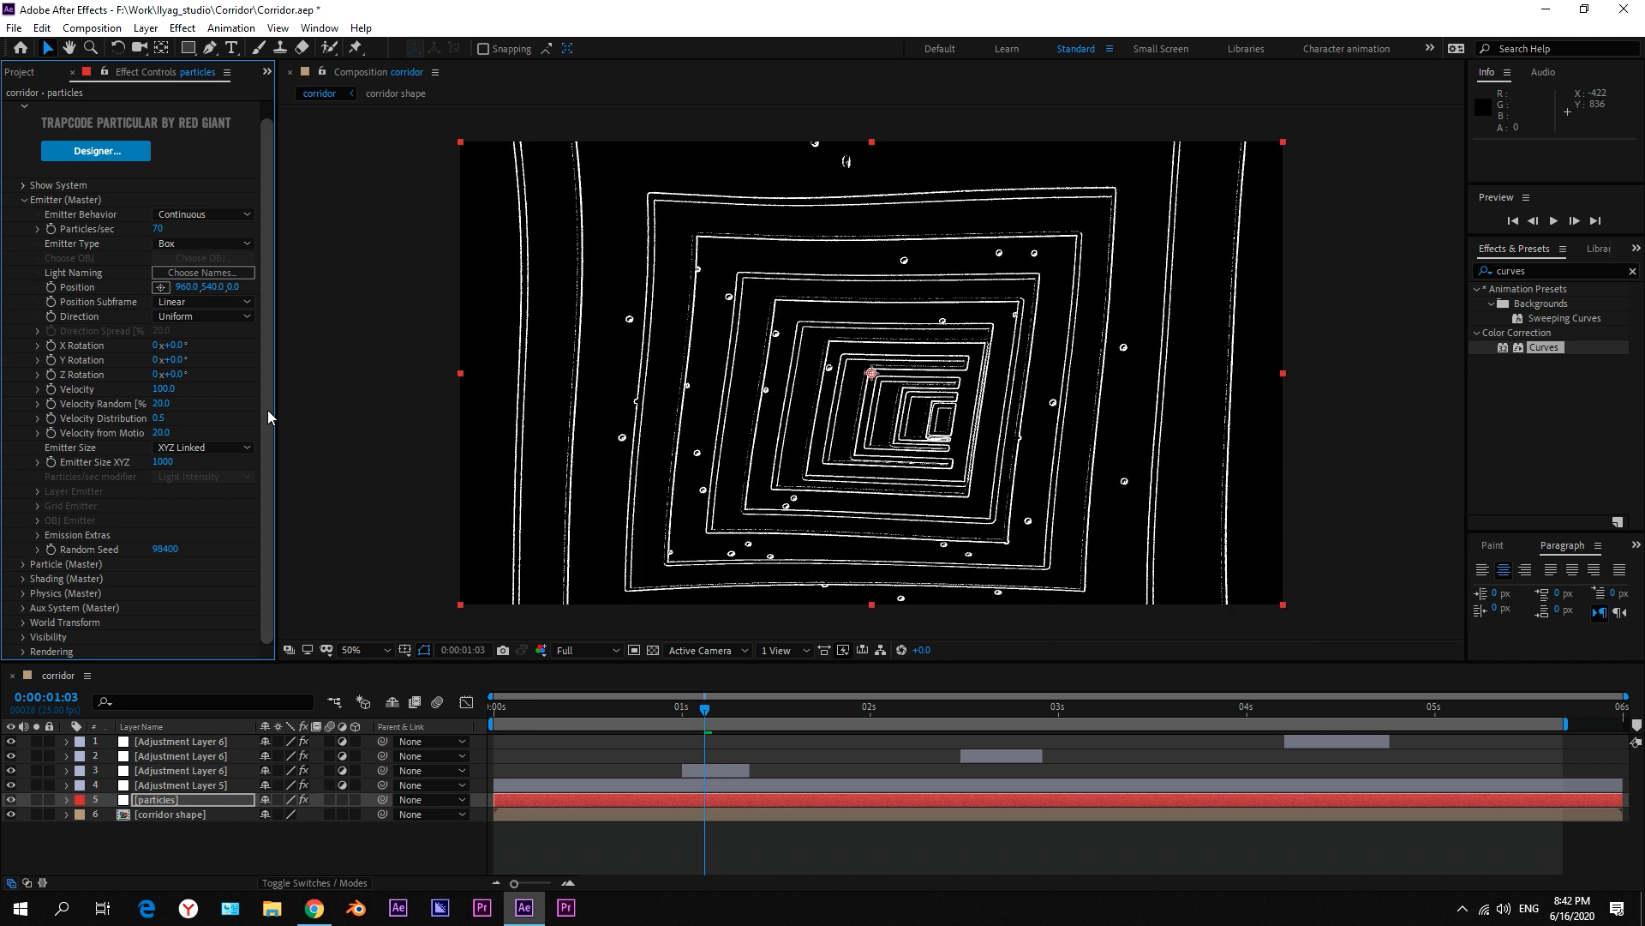
Step: Review Particular's master Particle settings, such as Life, and collapse the Particle and Emitter groups
click(23, 566)
scroll(171, 489, down, 3)
drag(269, 393, 272, 452)
click(159, 243)
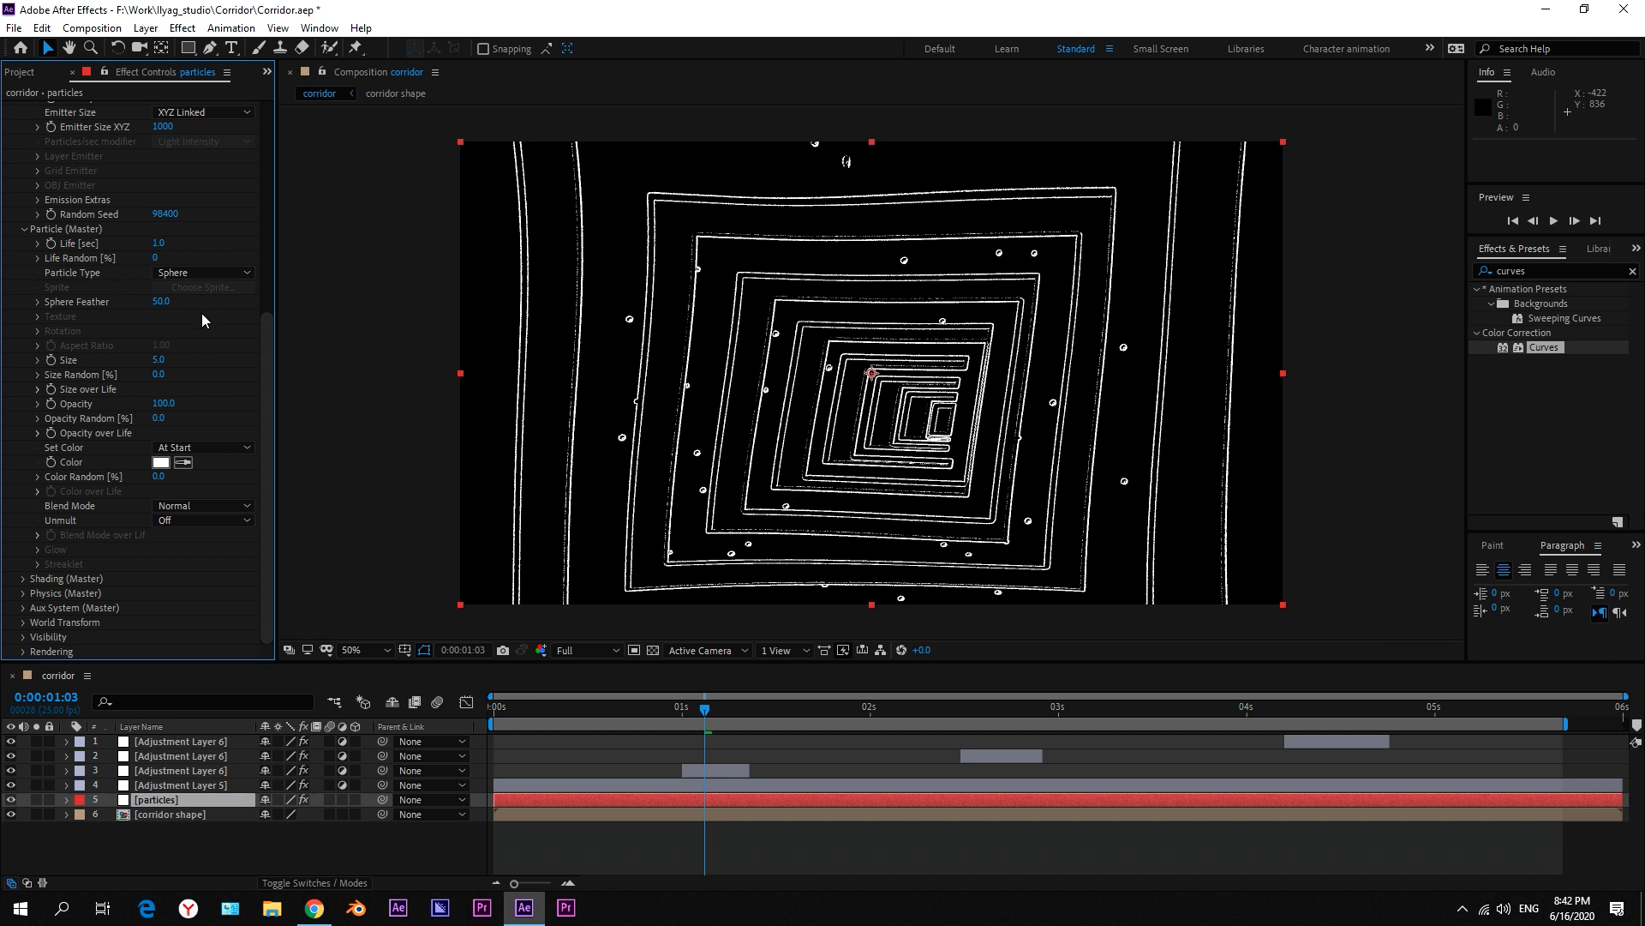
click(22, 232)
scroll(26, 257, up, 5)
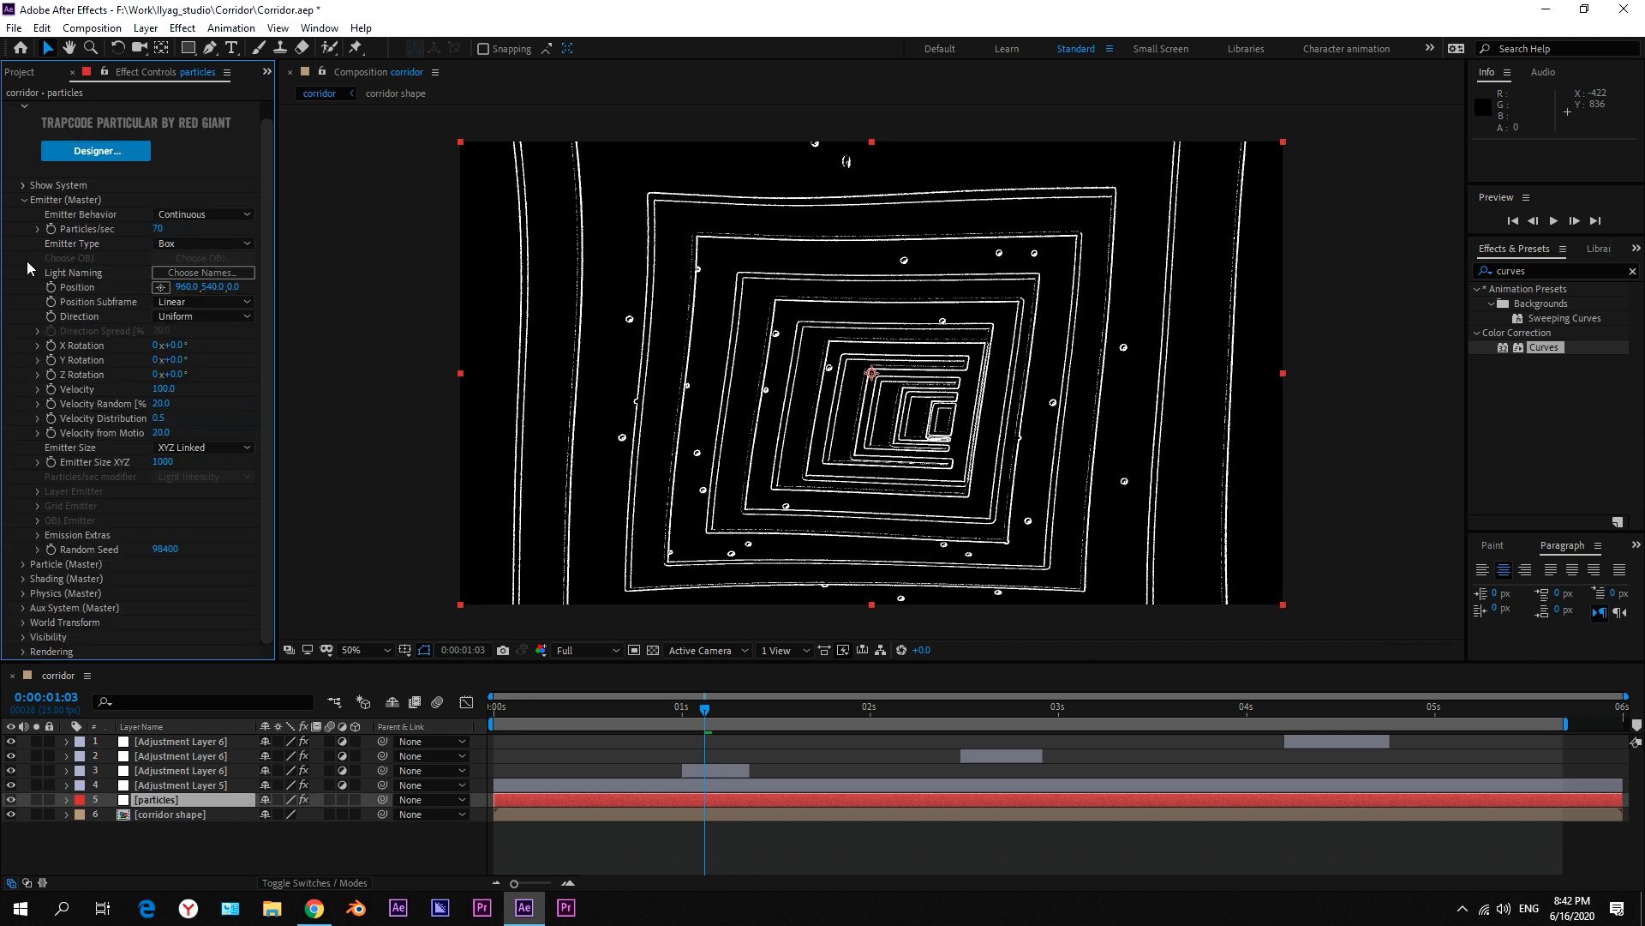
click(24, 202)
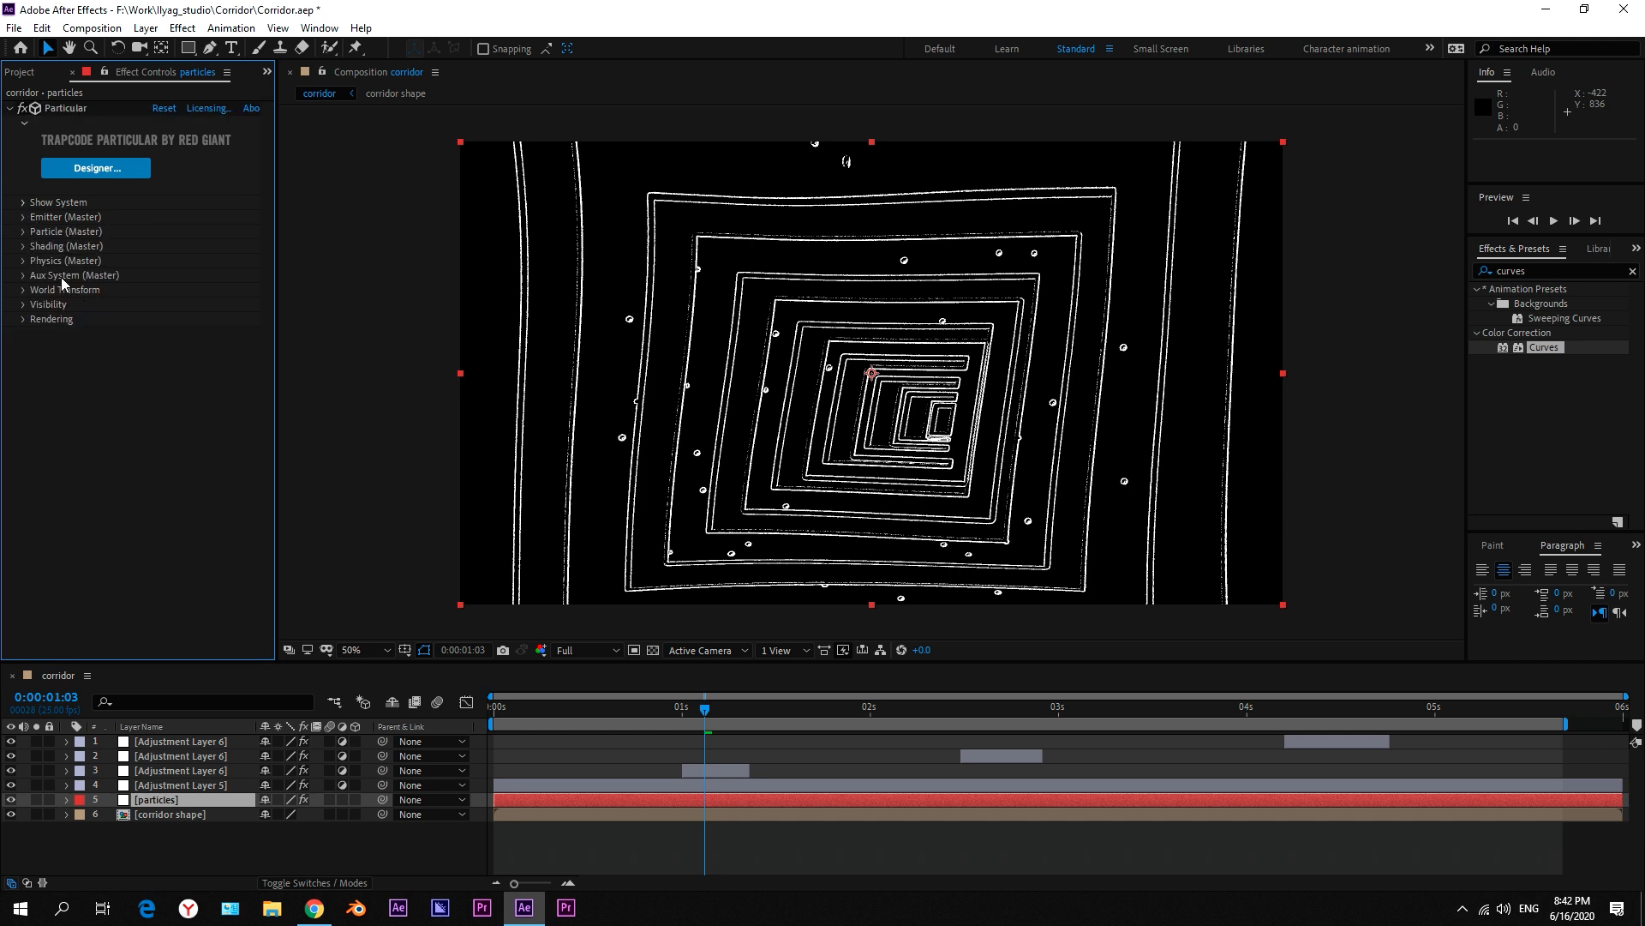
Step: Set Particular's Aux System to emit Continuously, with Stop Emit at 50% of life
click(22, 275)
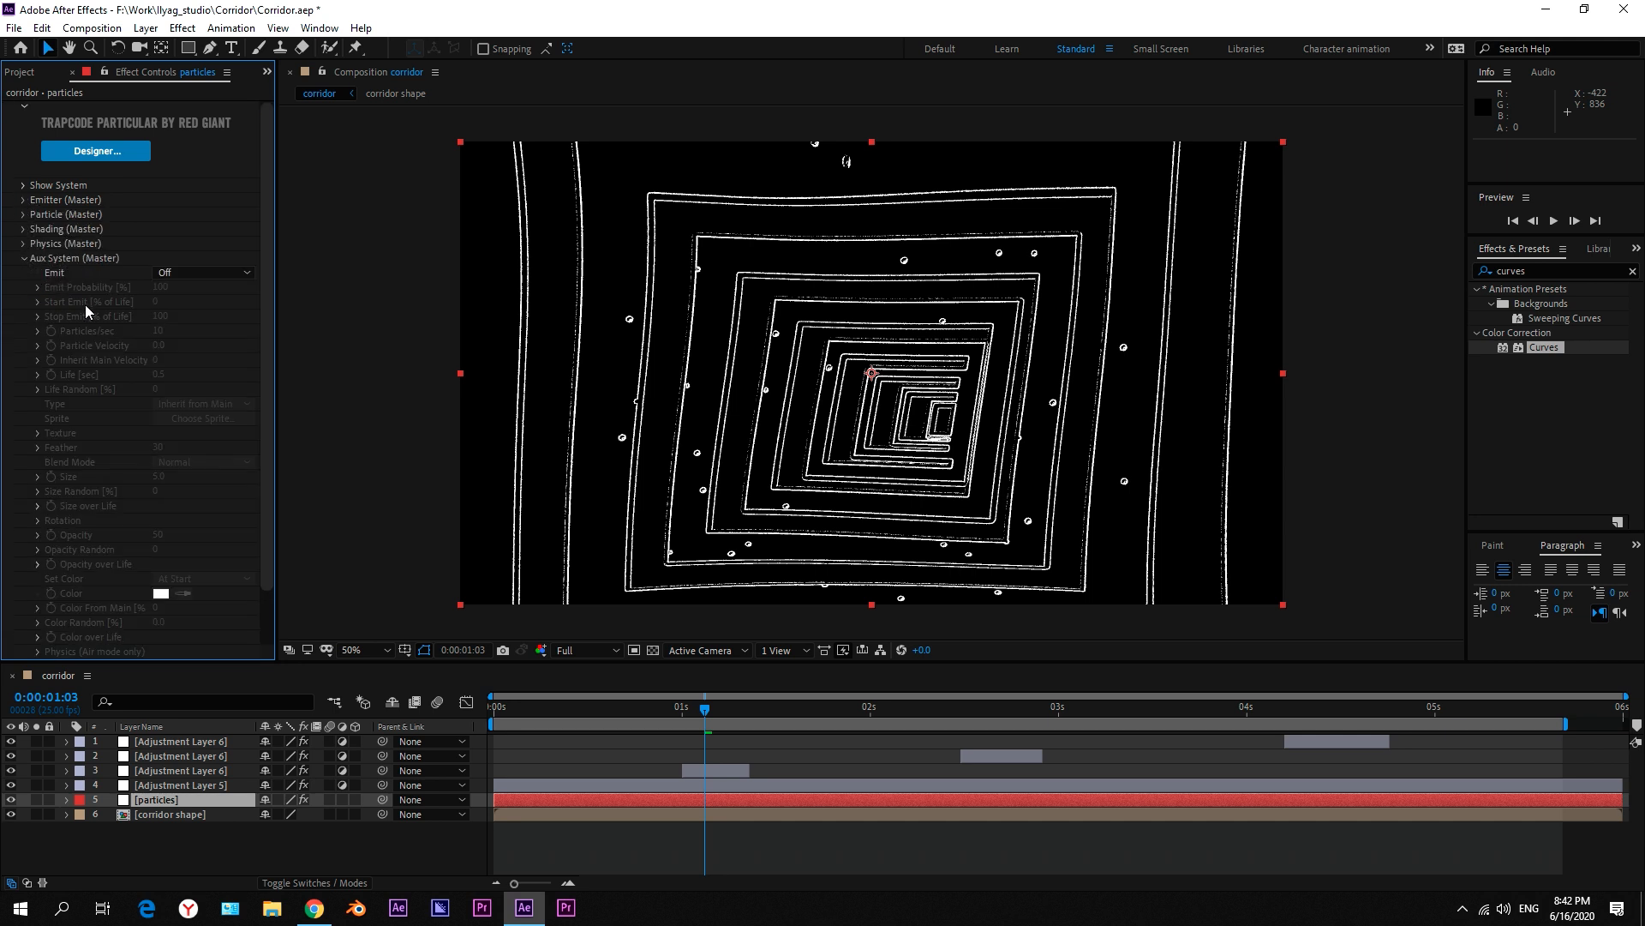
click(202, 272)
click(215, 335)
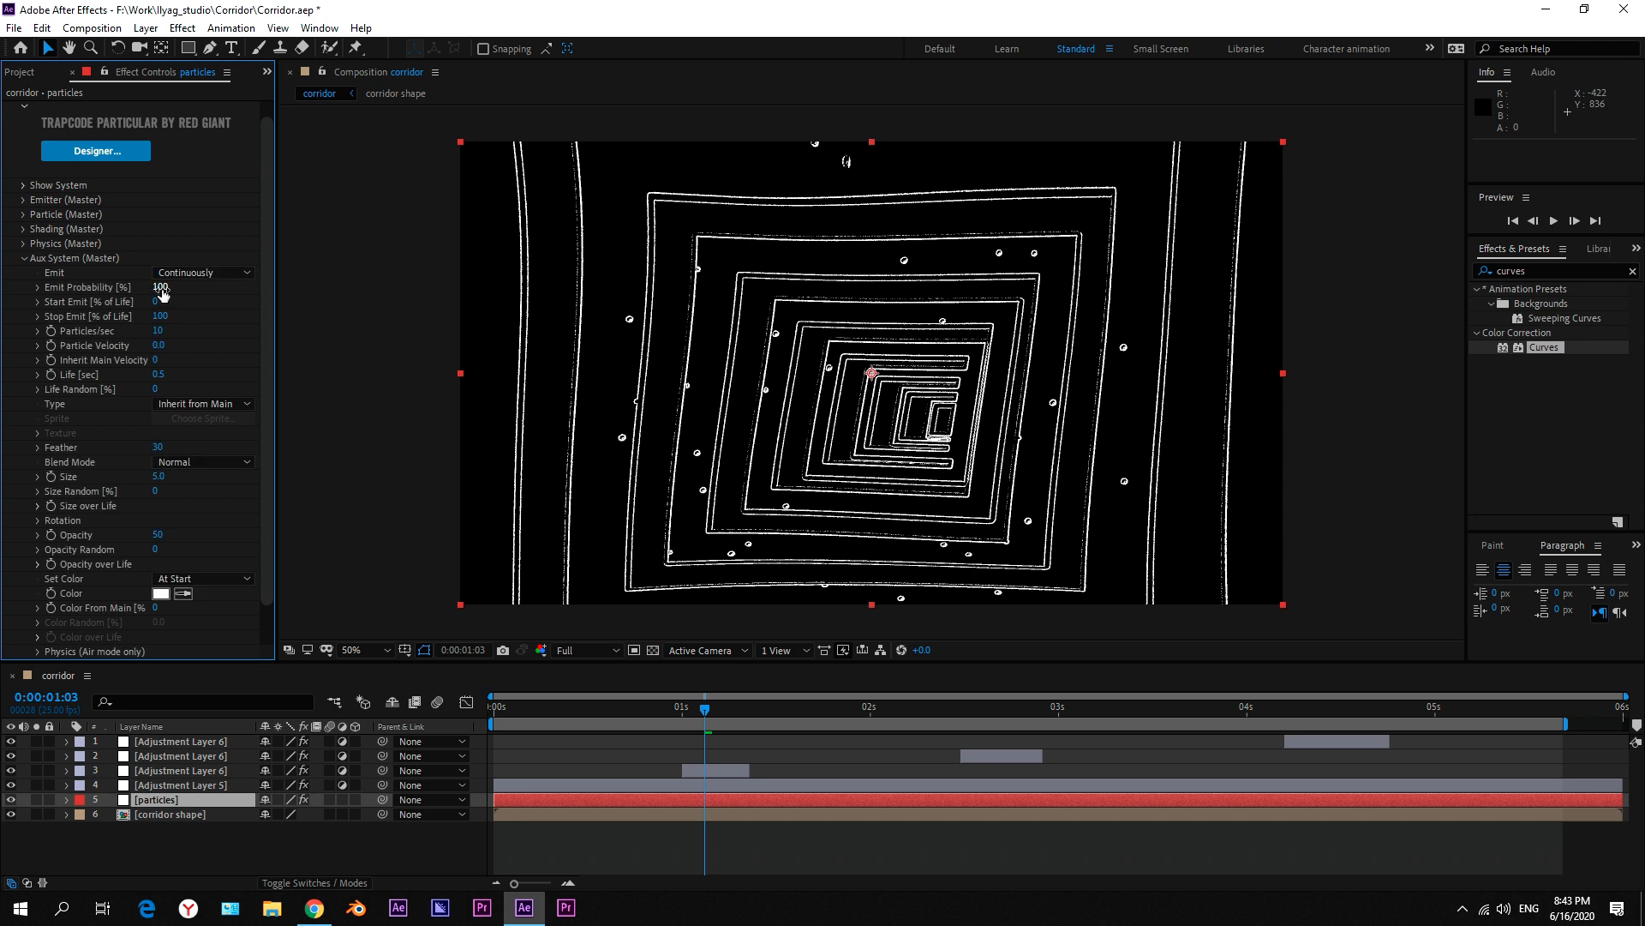
click(159, 316)
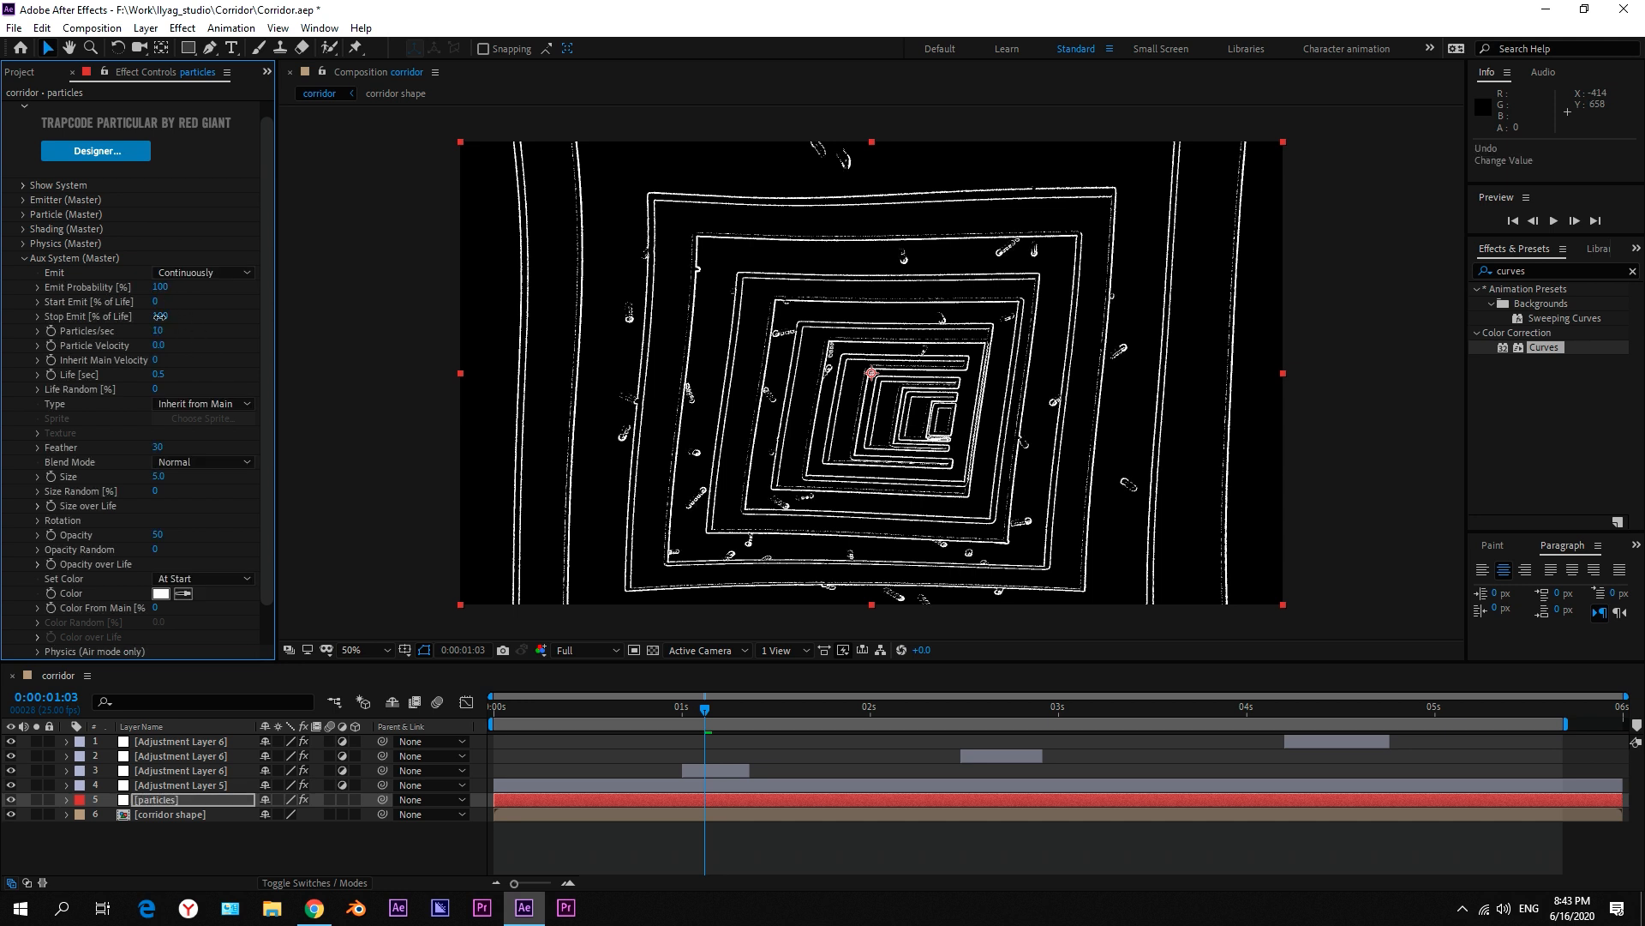
text(50)
key(Return)
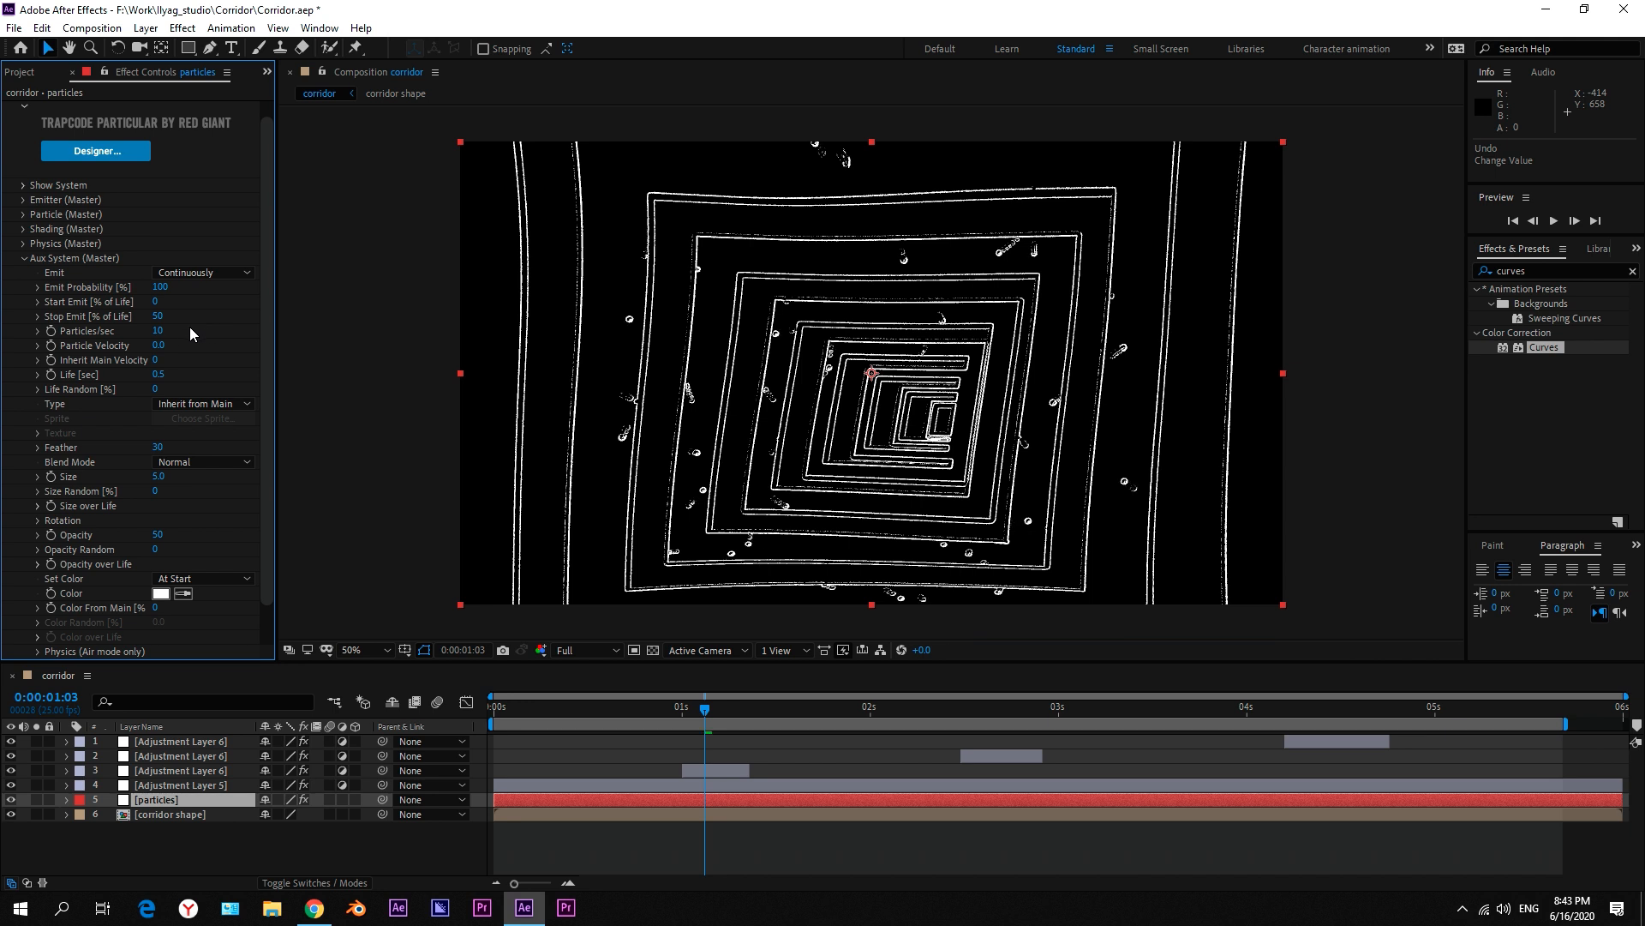
Step: Set the aux particles to 500 particles/sec, a life of 1.0 sec and a size of 0.4
click(156, 331)
text(500)
click(165, 374)
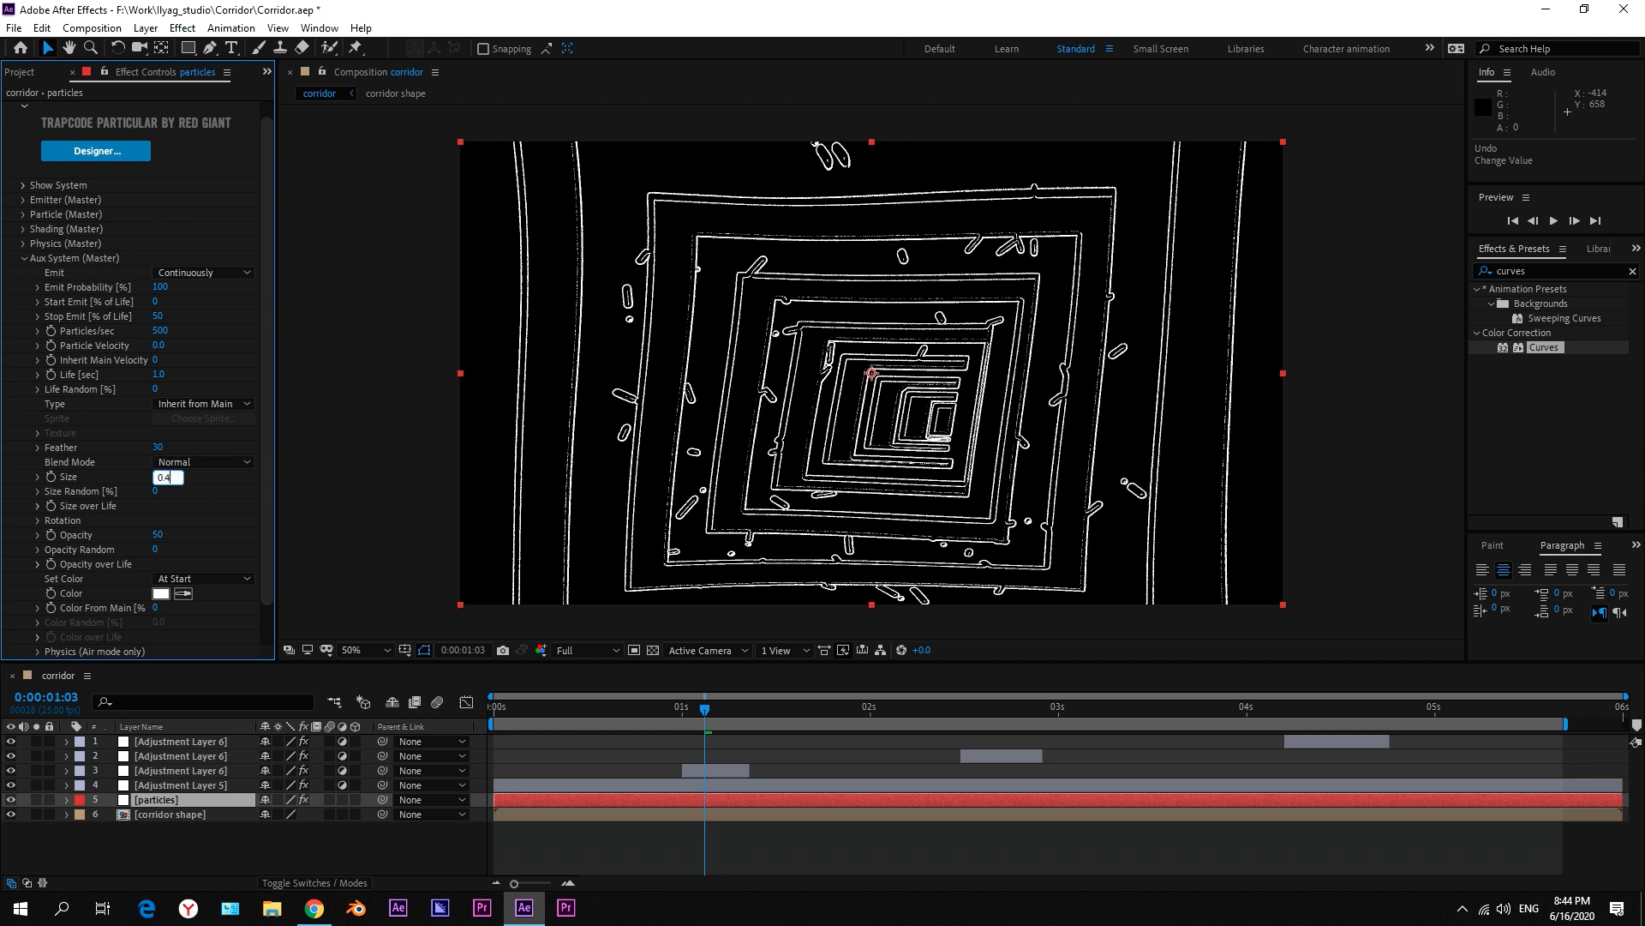
text(0.4)
key(Return)
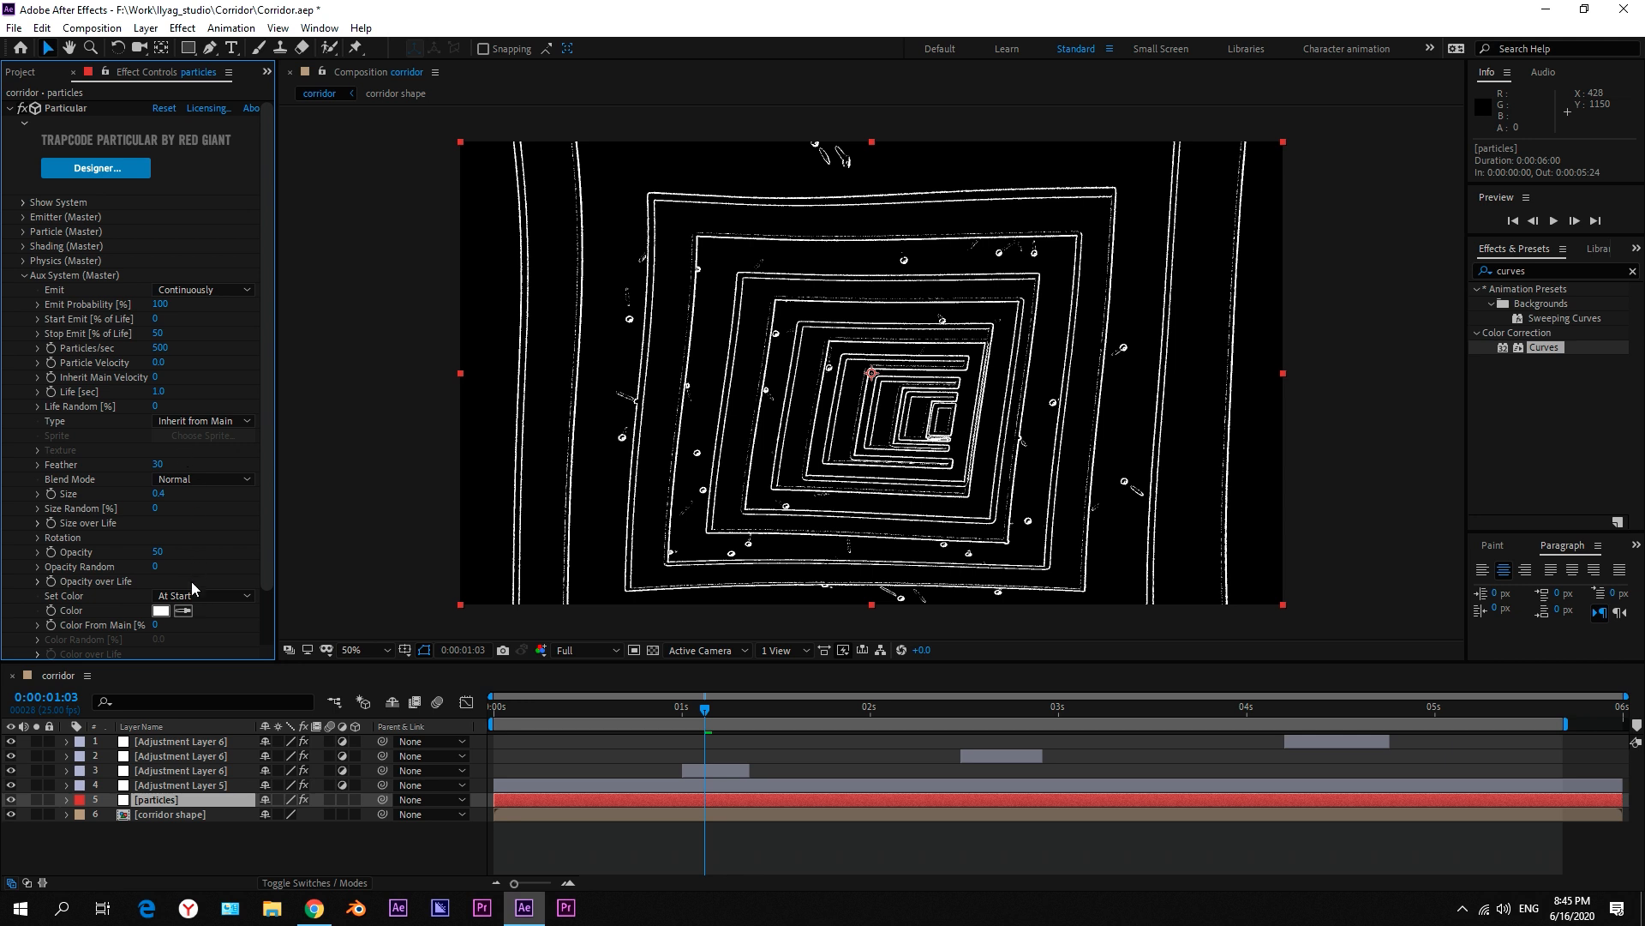
Step: Change the aux particles' color to black (000000)
click(161, 610)
drag(259, 466, 317, 533)
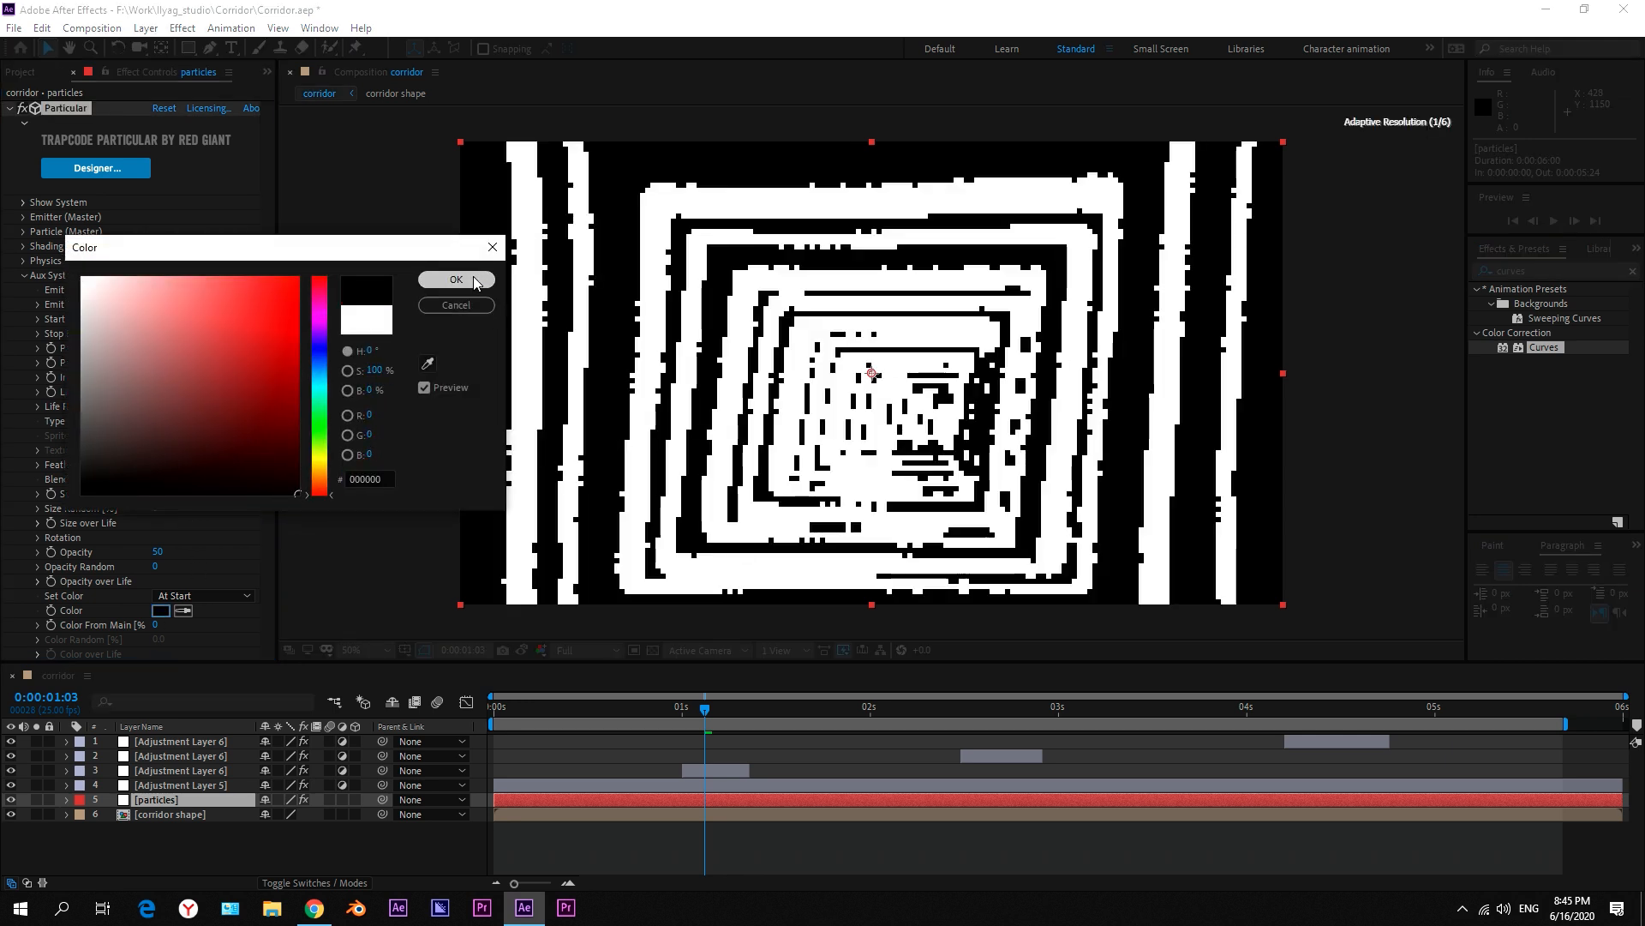
click(474, 280)
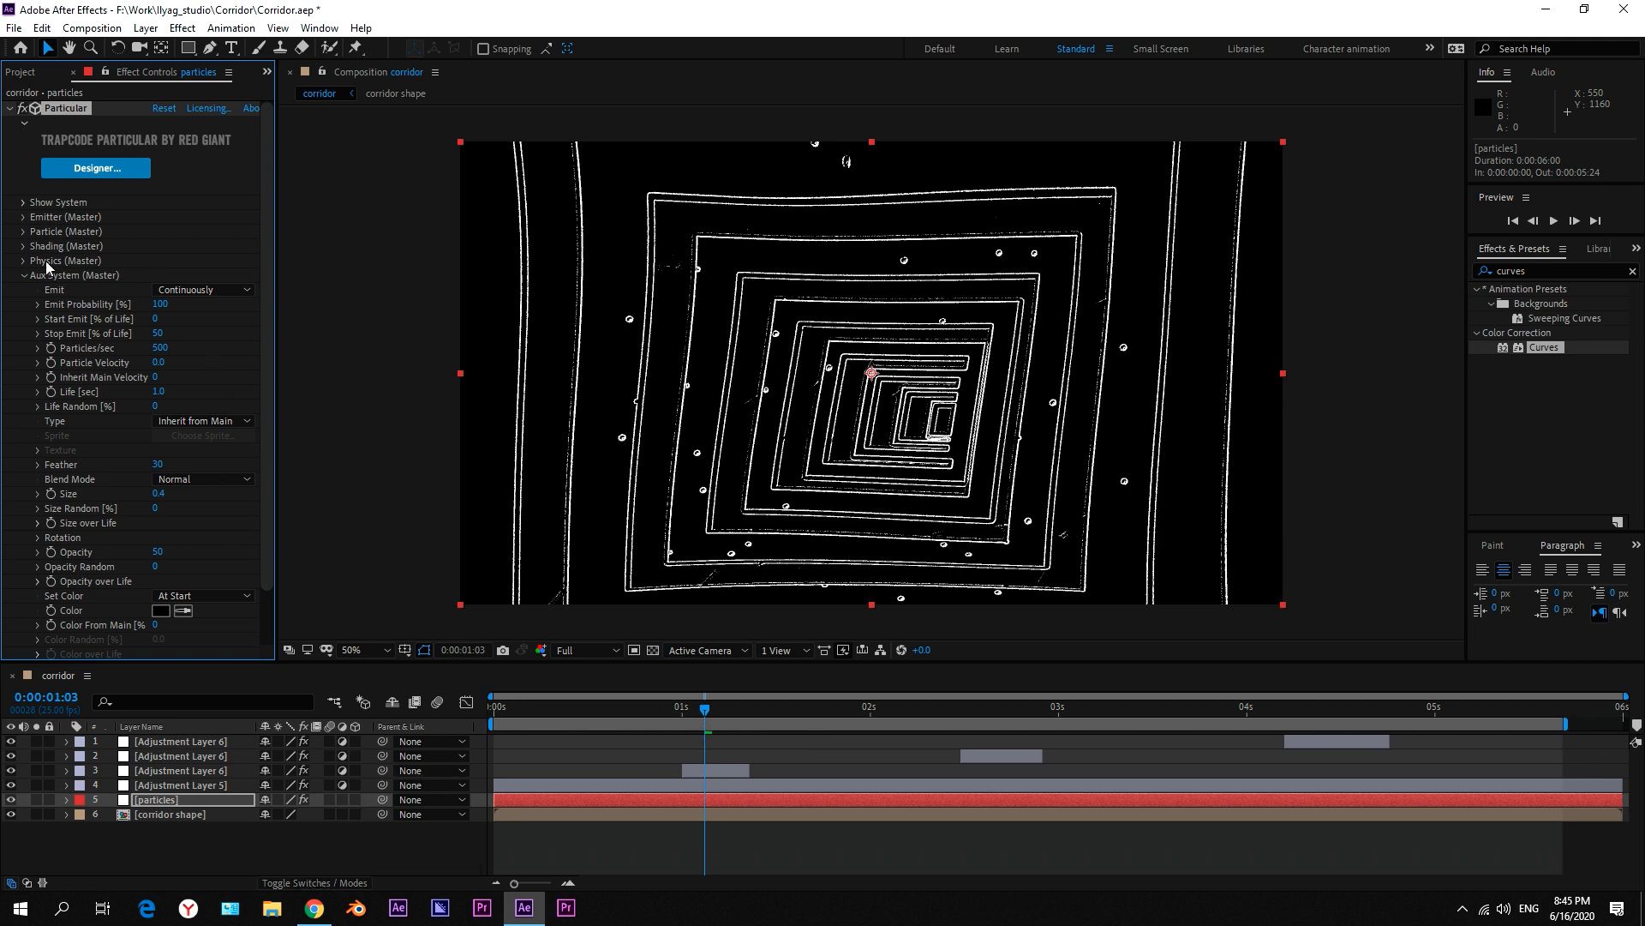
Step: Set Wind Z to -4500 in the Air settings of Particular's master Physics
click(25, 261)
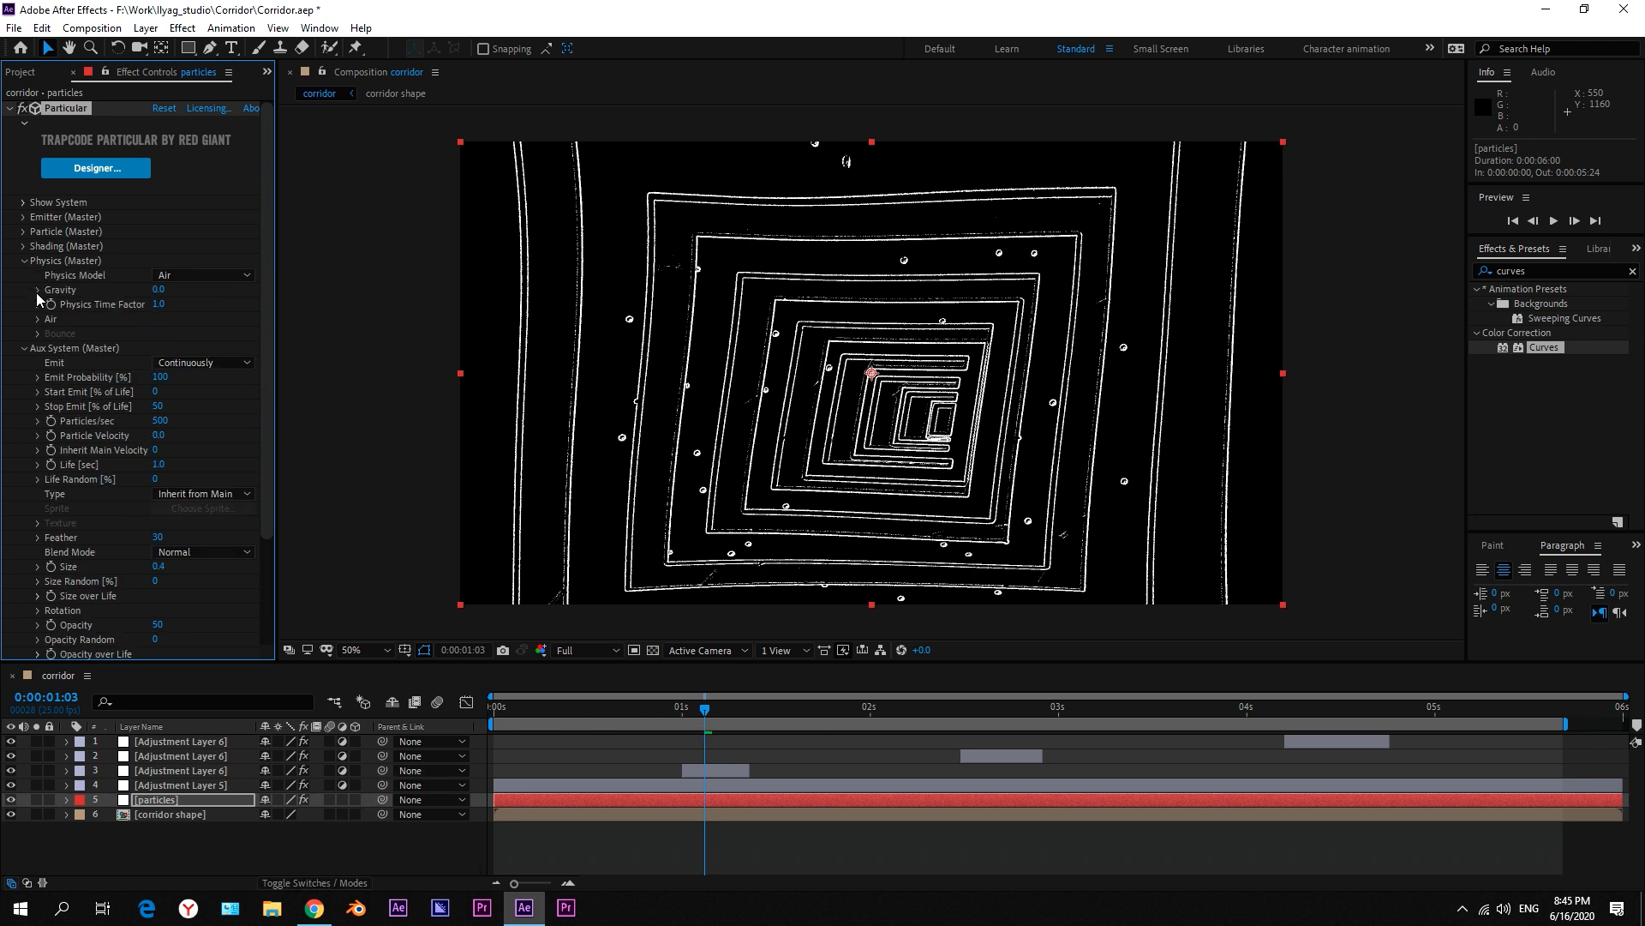
click(38, 320)
click(158, 451)
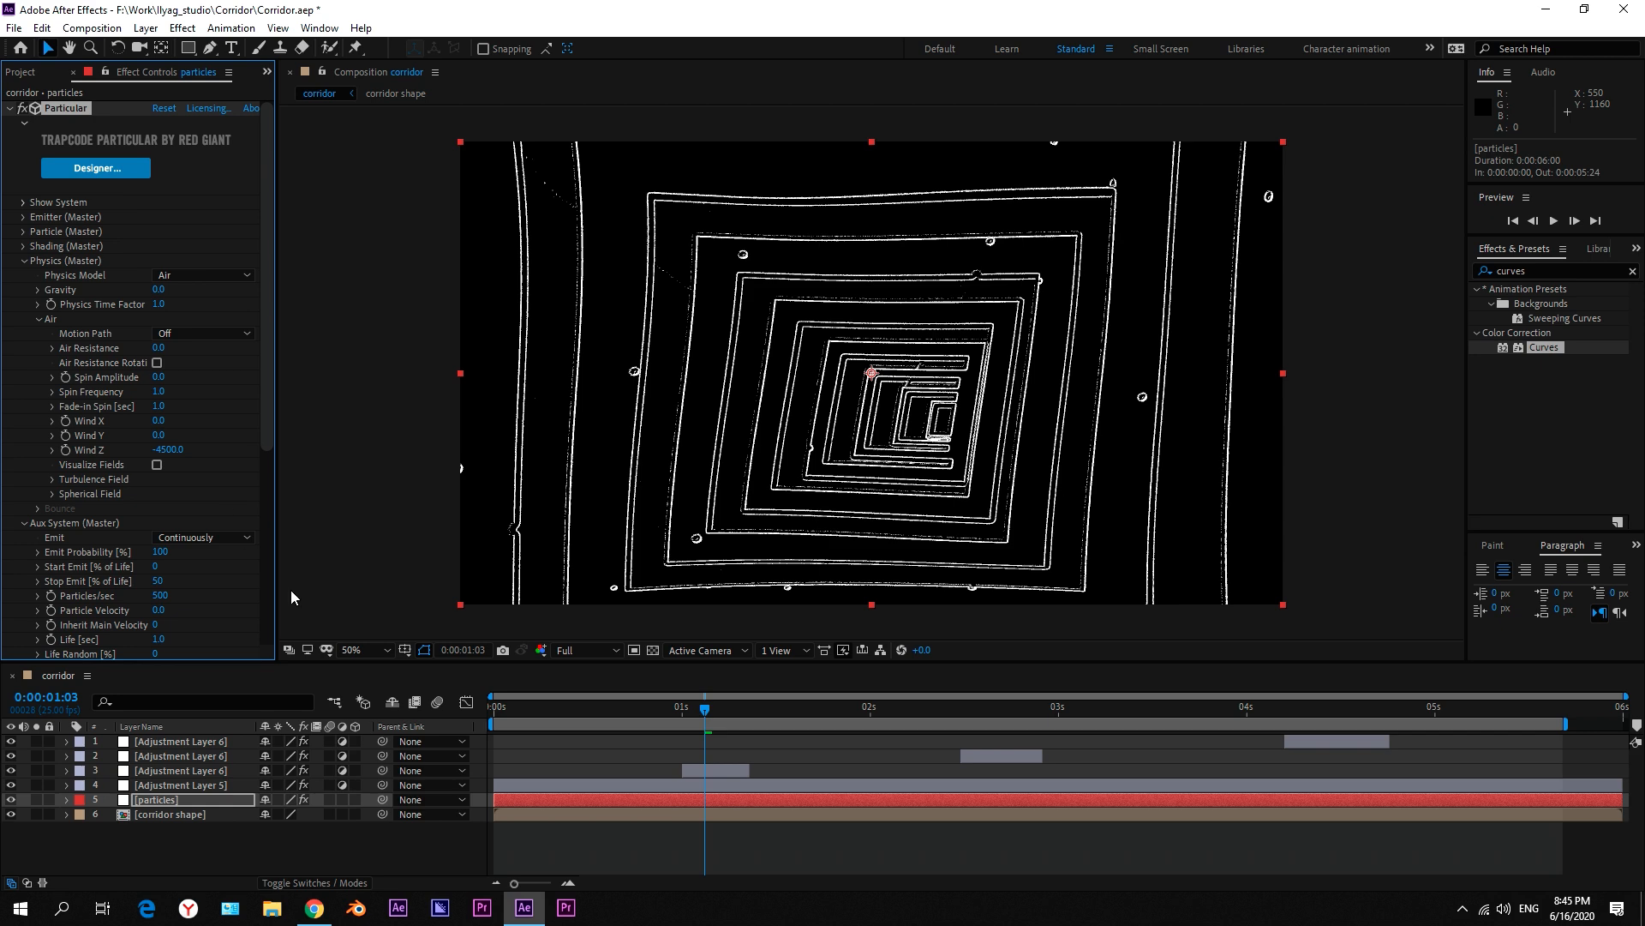
Step: Shift the particles layer's start to -0:00:03:16, extend its end to 0:00:05:22, and enable motion blur for it
drag(1324, 797, 636, 804)
drag(940, 800, 1609, 797)
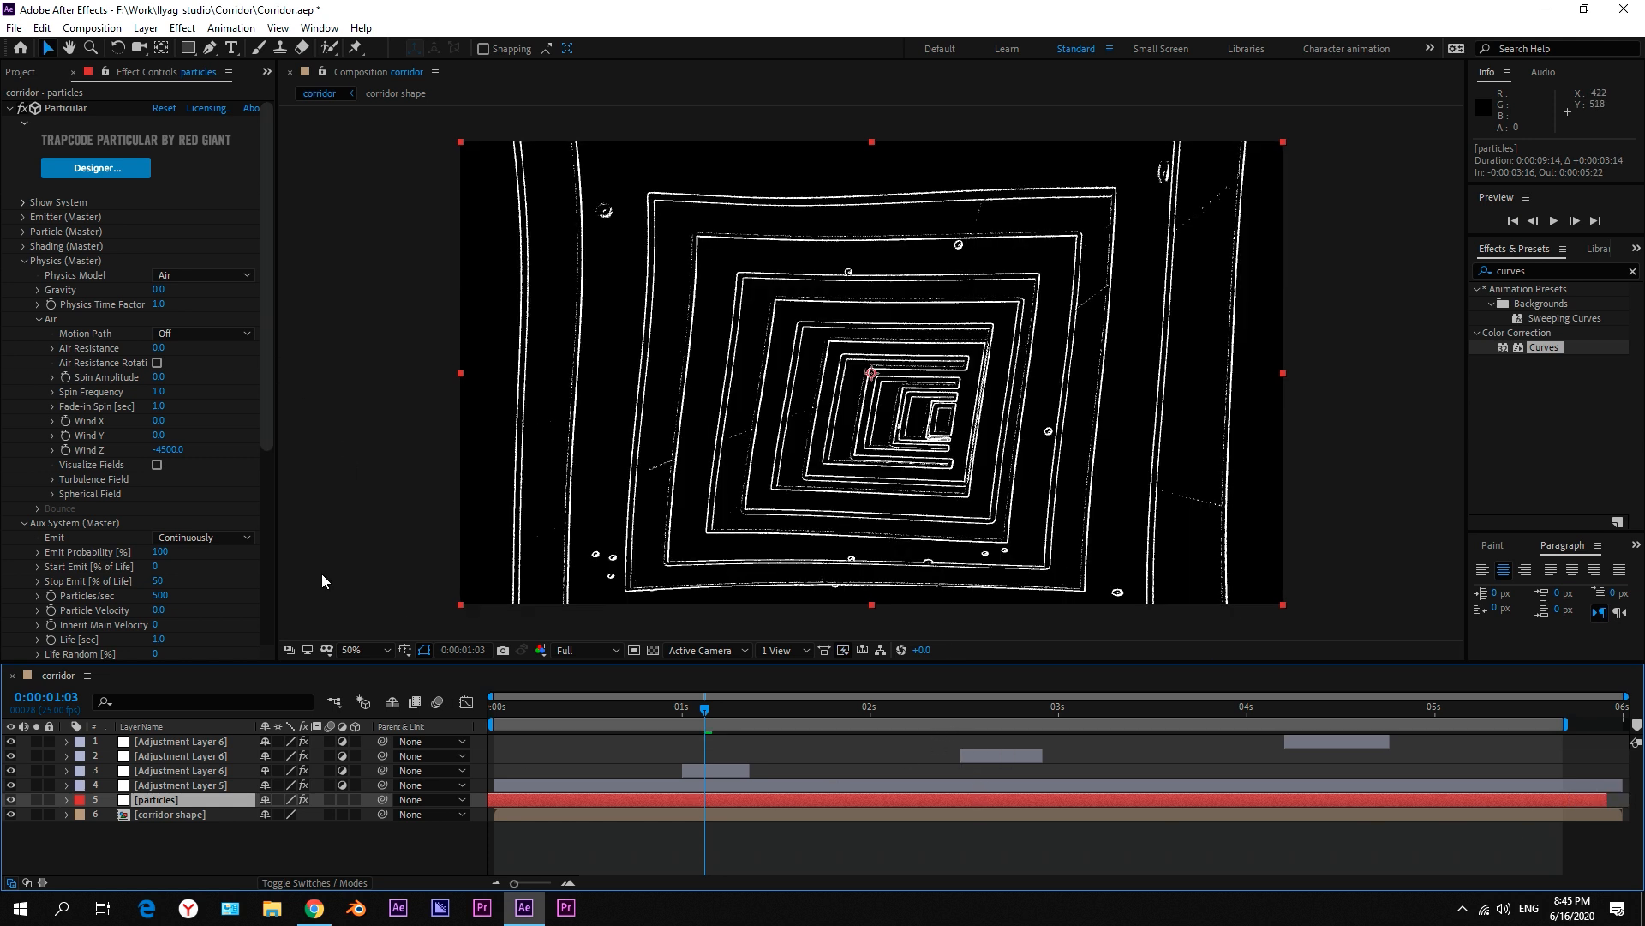
click(329, 799)
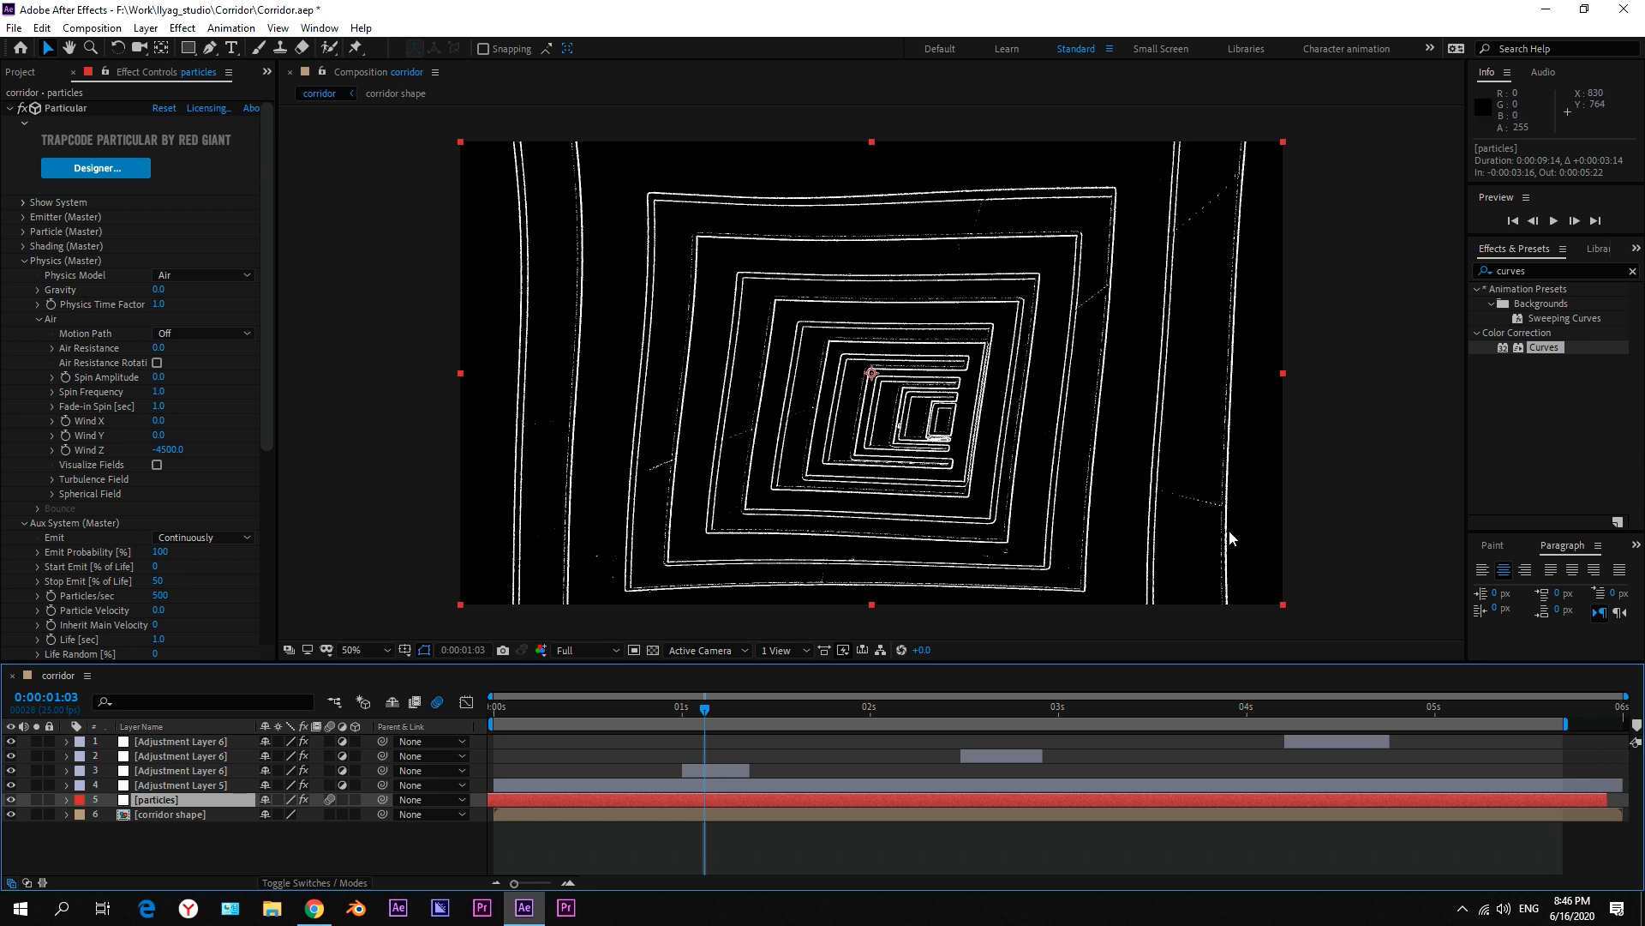
click(300, 845)
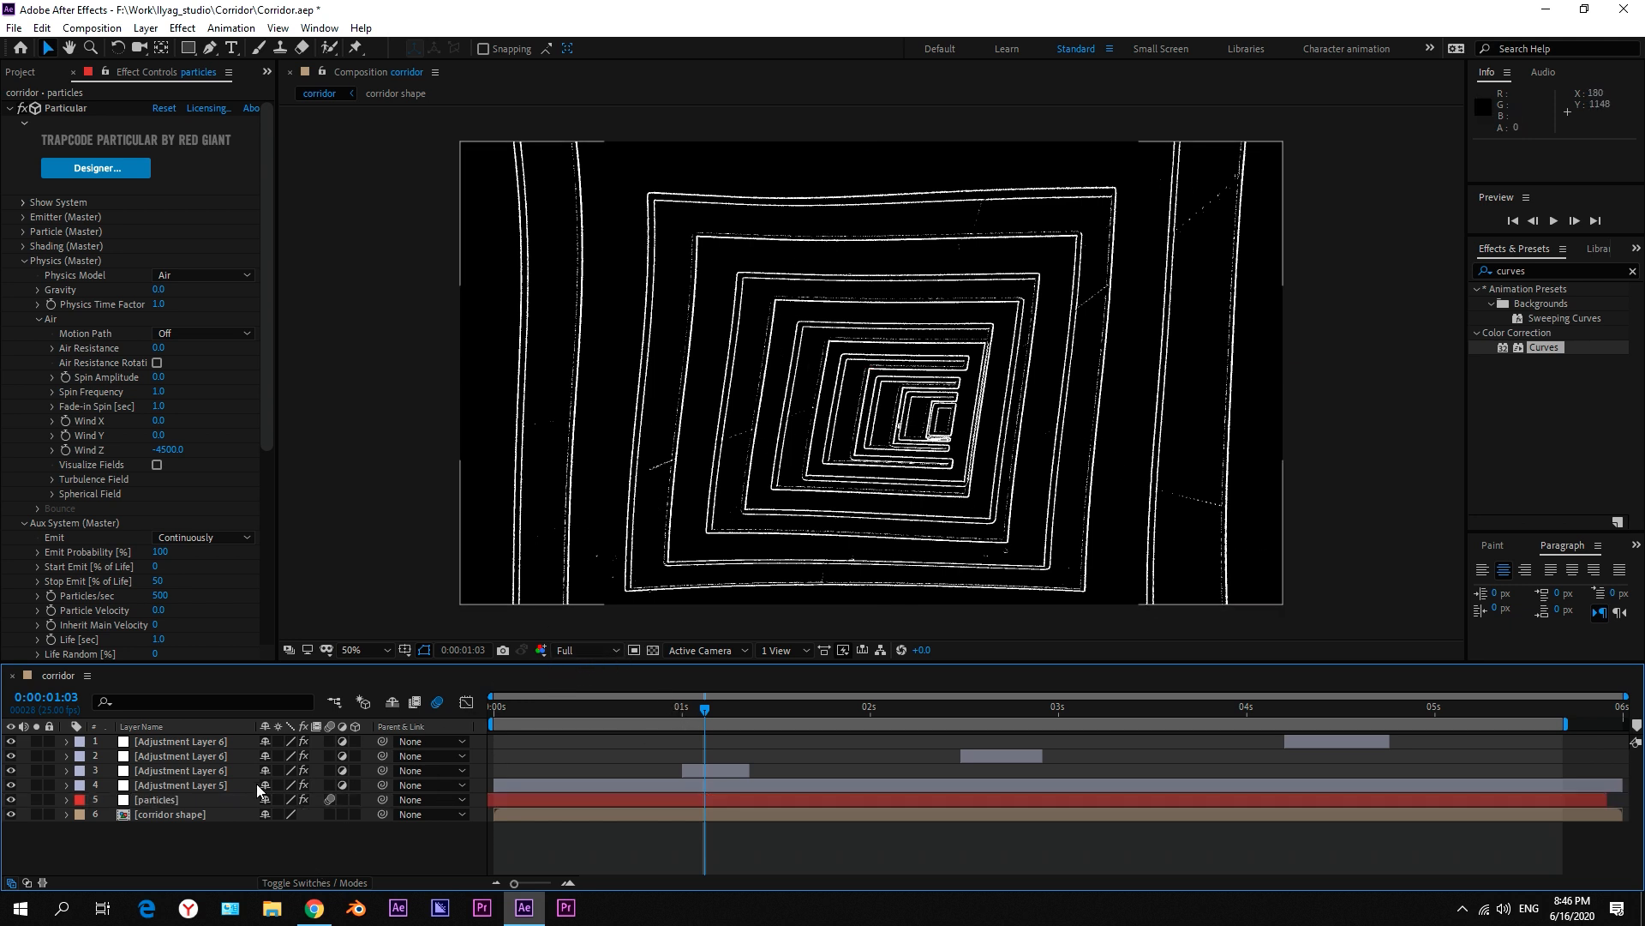
click(168, 805)
click(197, 867)
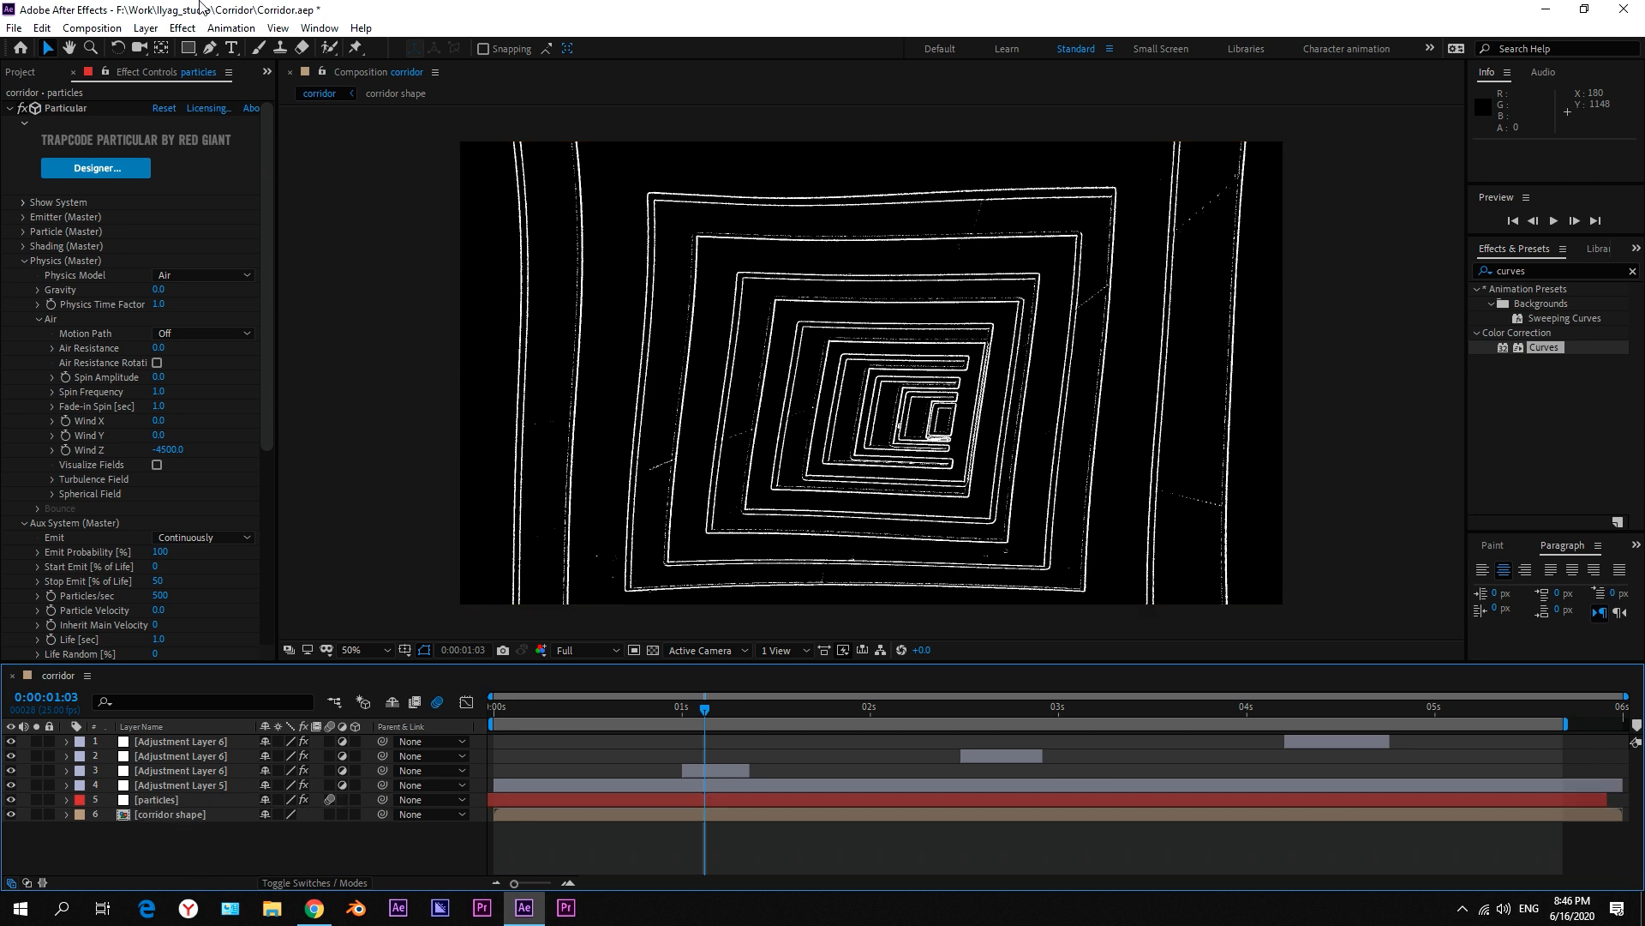
Step: Create a 1920 × 1080 px white solid named MASK and place it directly above the particles layer
click(133, 29)
mouse_move(160, 42)
click(515, 58)
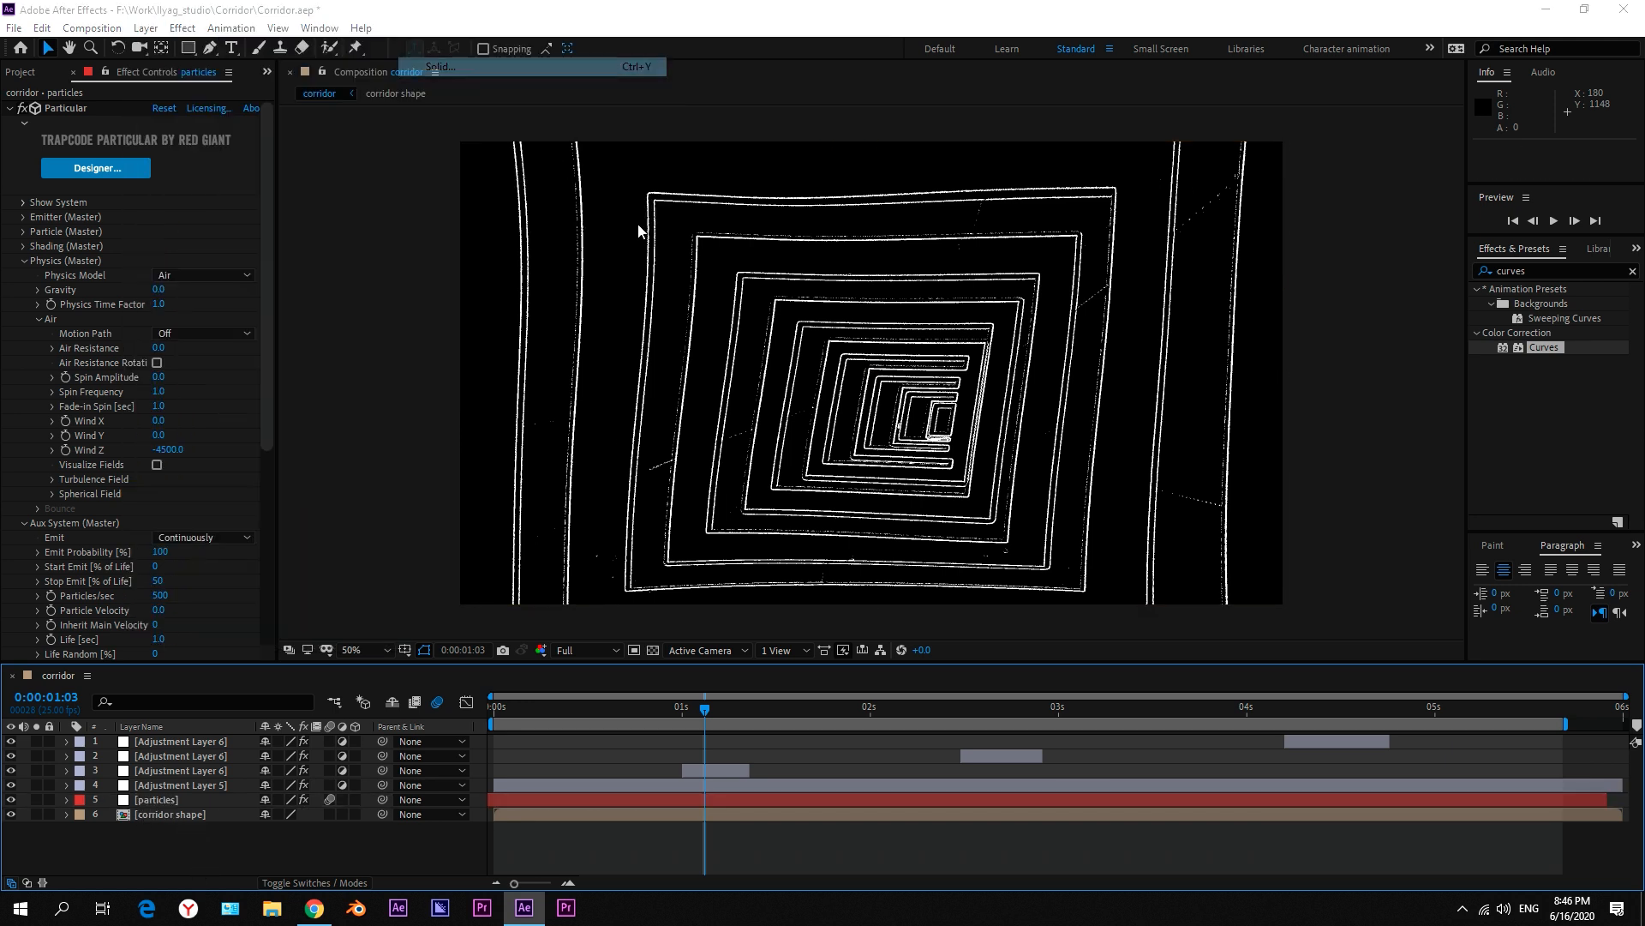
text(MASK)
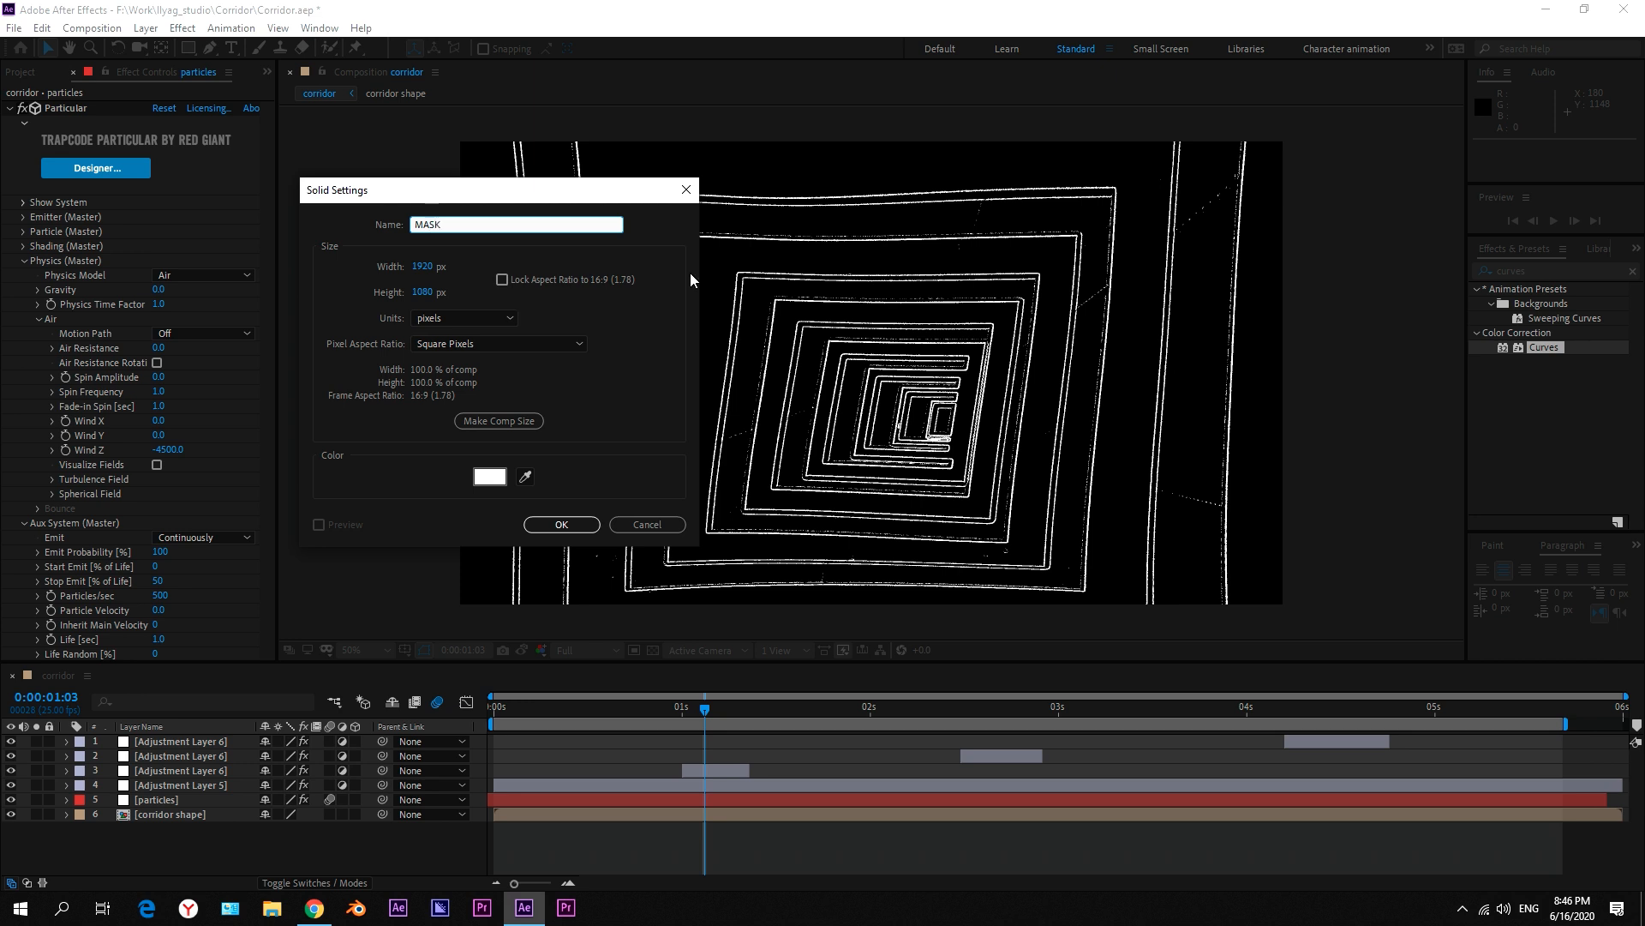
key(Return)
drag(147, 744, 171, 807)
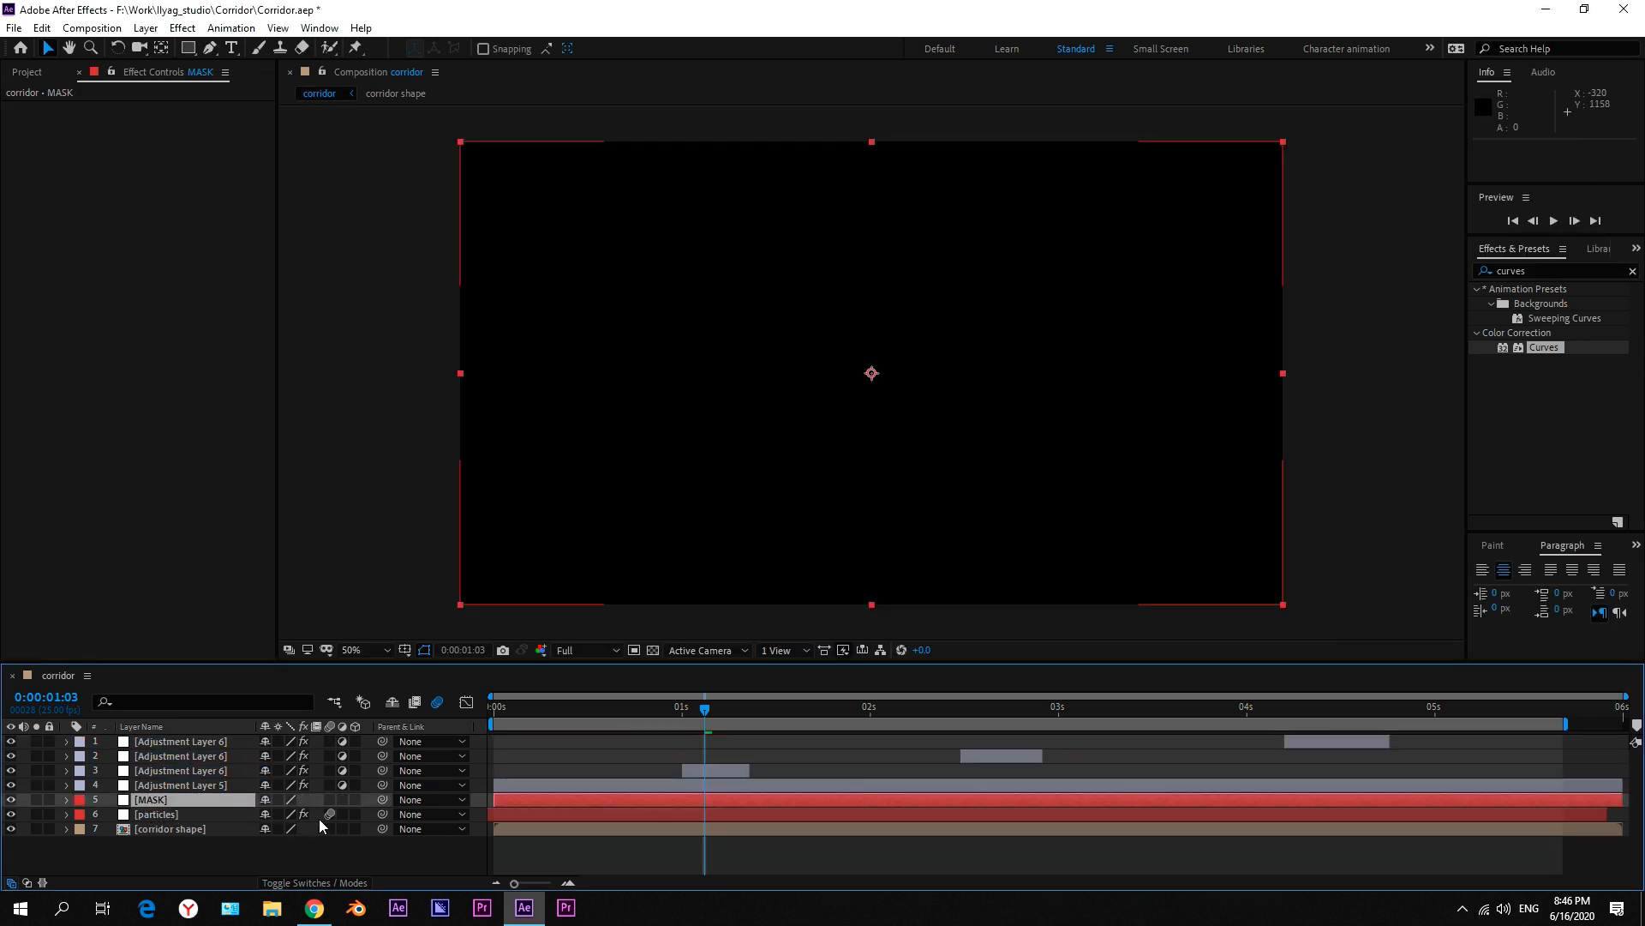
Step: Draw a circular mask about 1020 px in diameter on the MASK layer, centred in the composition
click(337, 881)
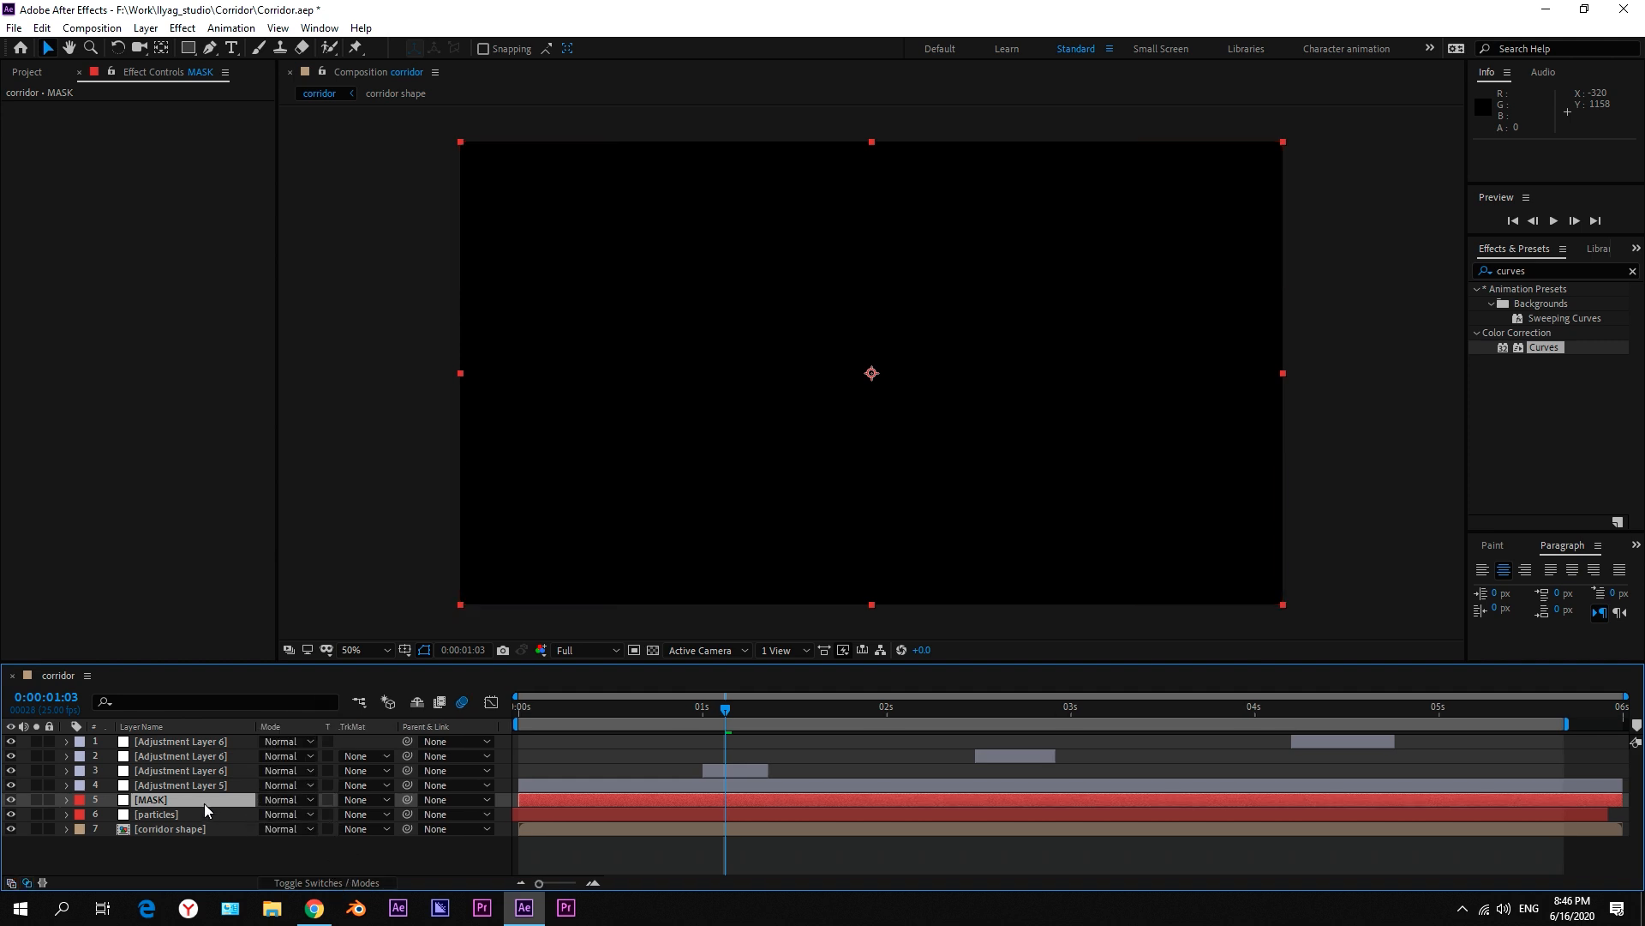
click(182, 798)
drag(196, 51, 254, 82)
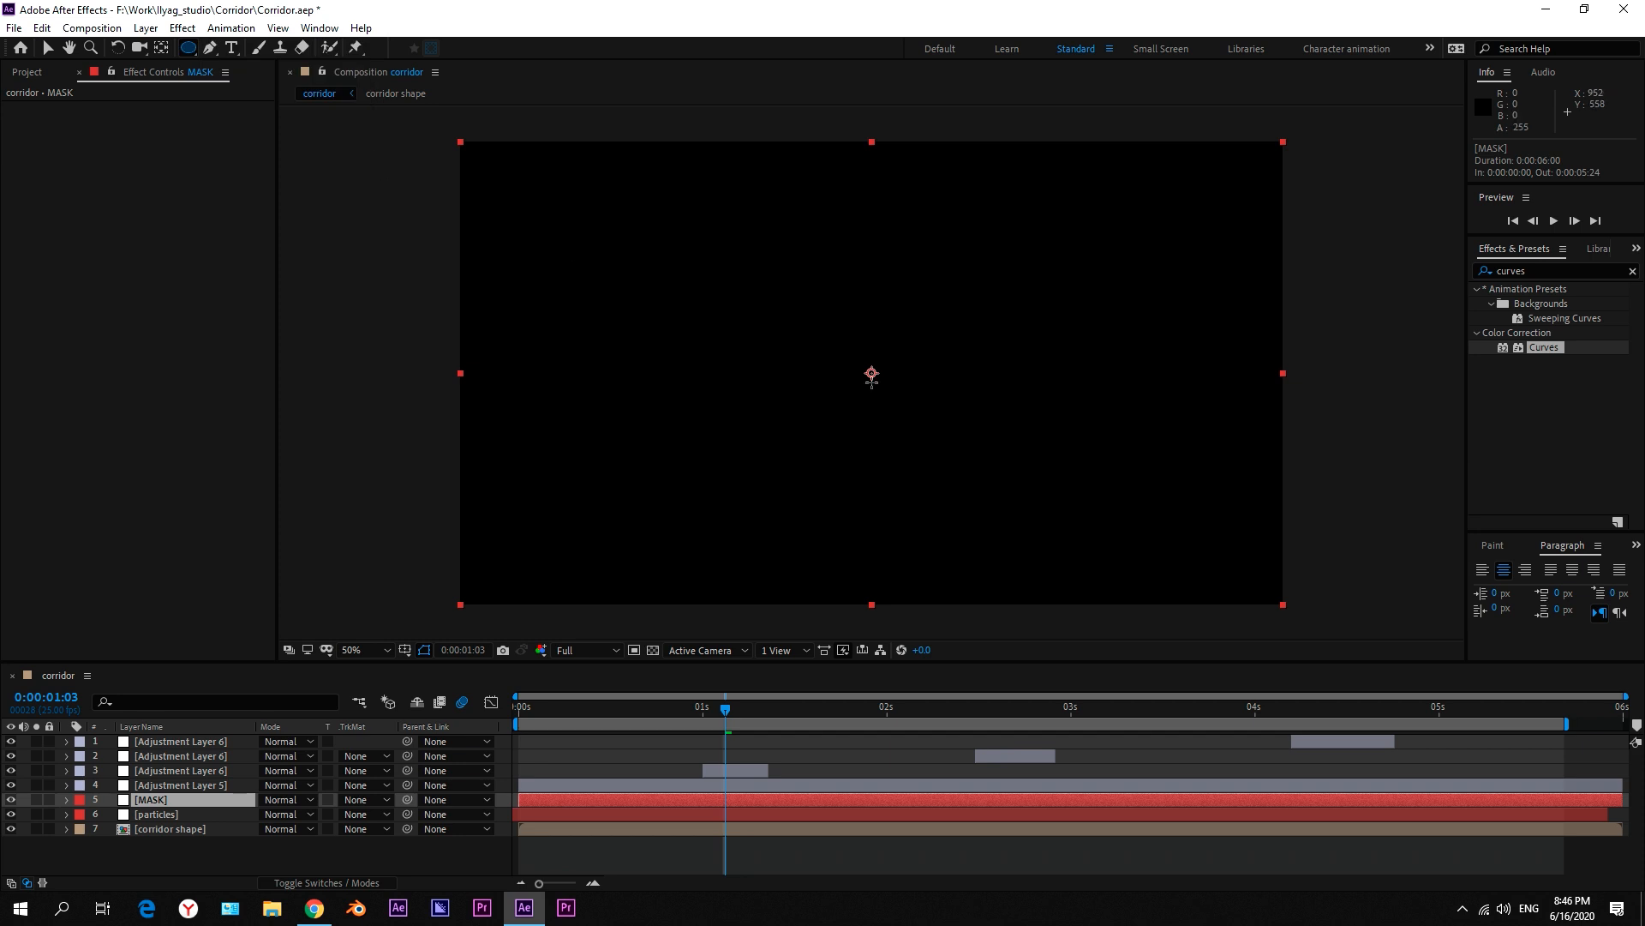
drag(871, 373, 1069, 470)
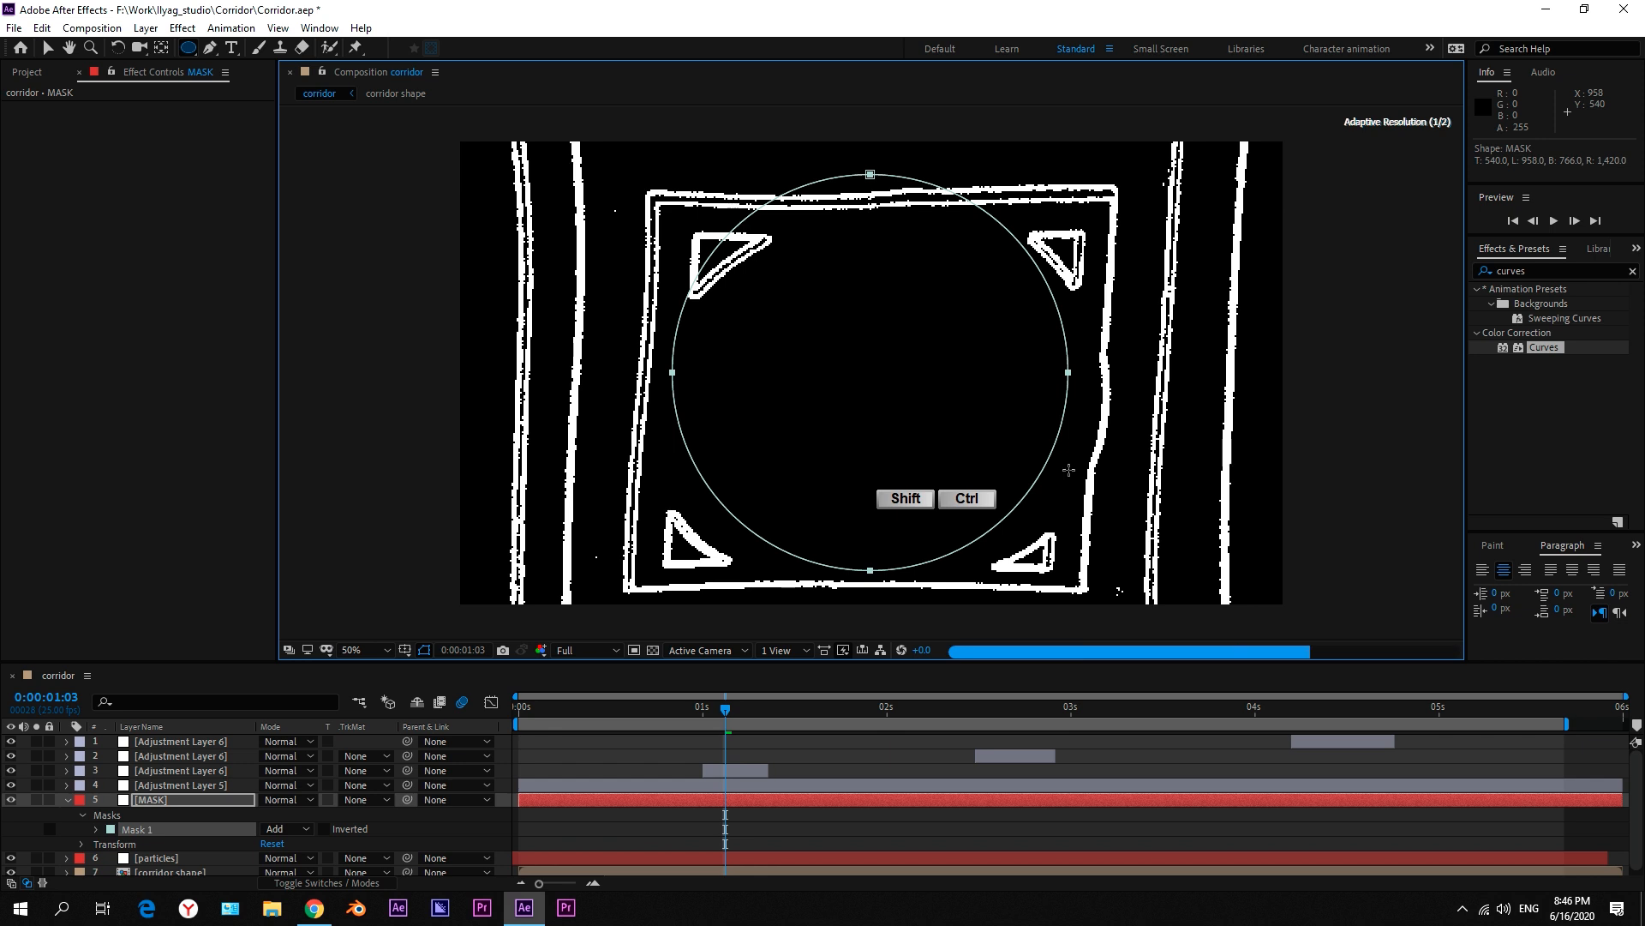
drag(1069, 469, 1090, 476)
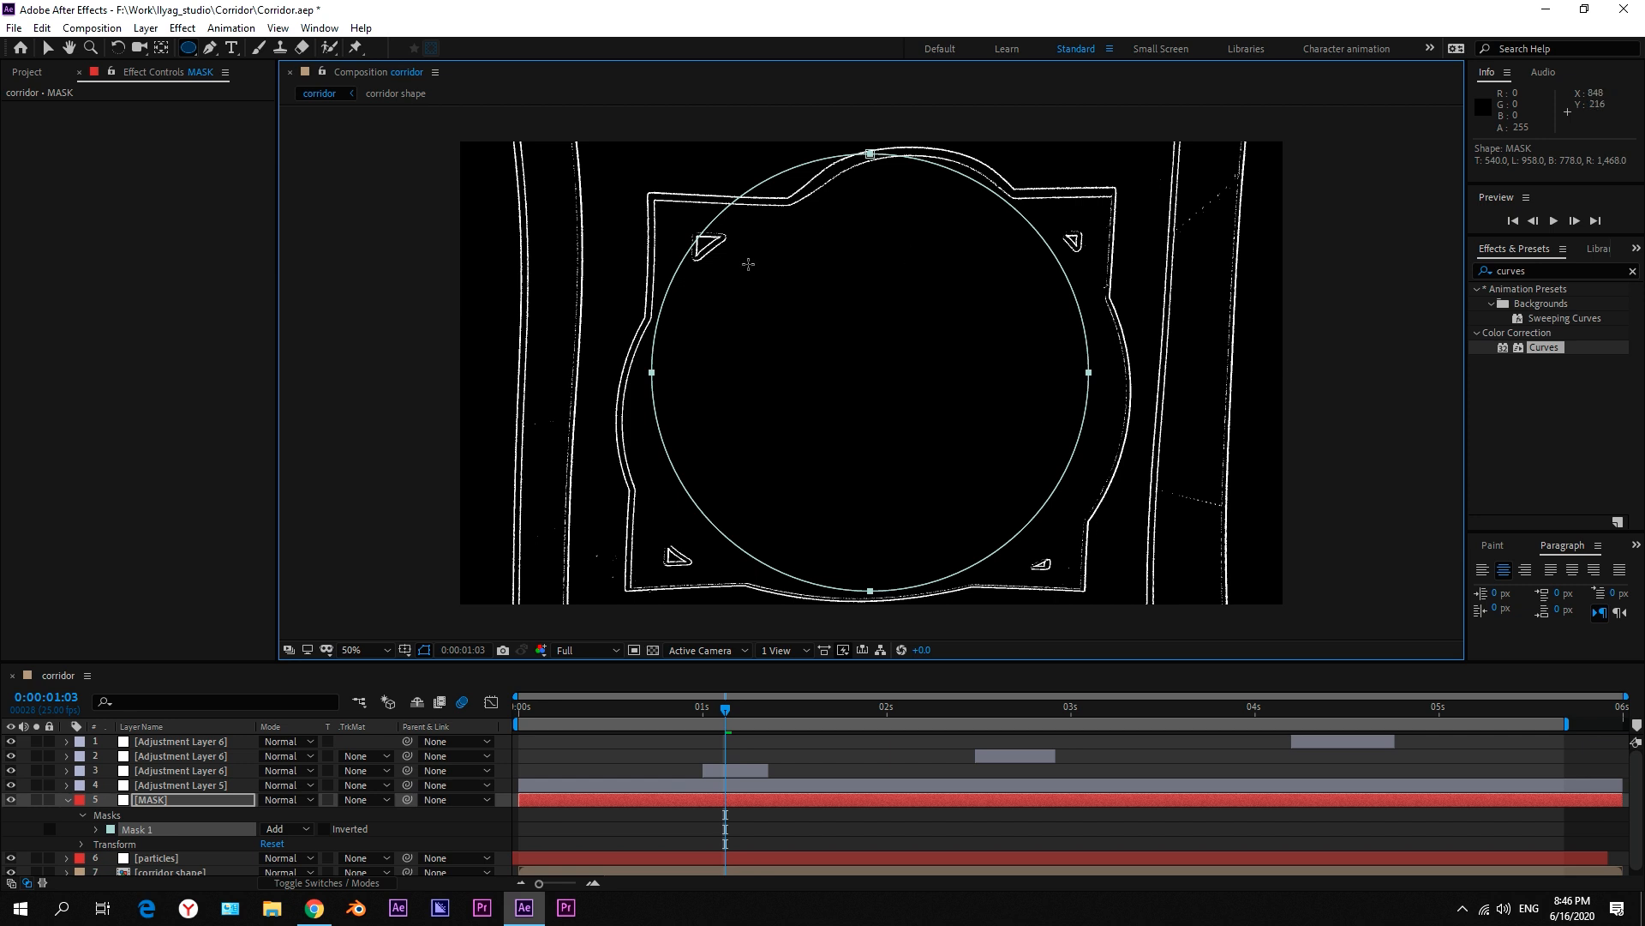
Step: Set the particles layer's track matte to Alpha Inverted Matte using the MASK layer, and deselect the layers
click(184, 794)
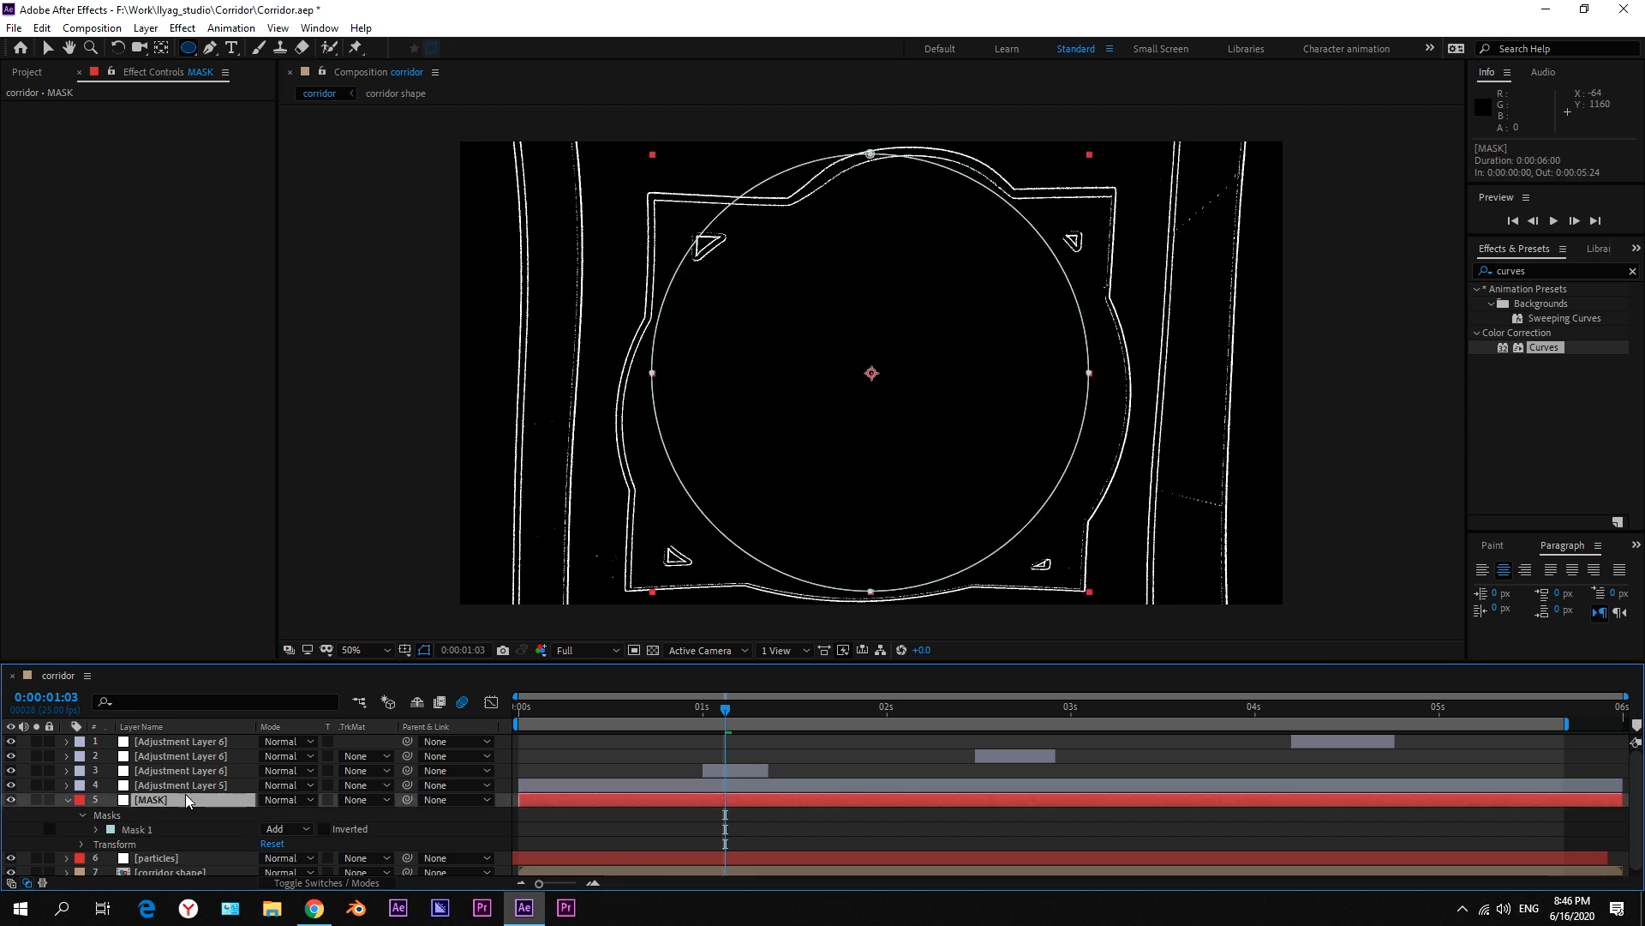
click(349, 860)
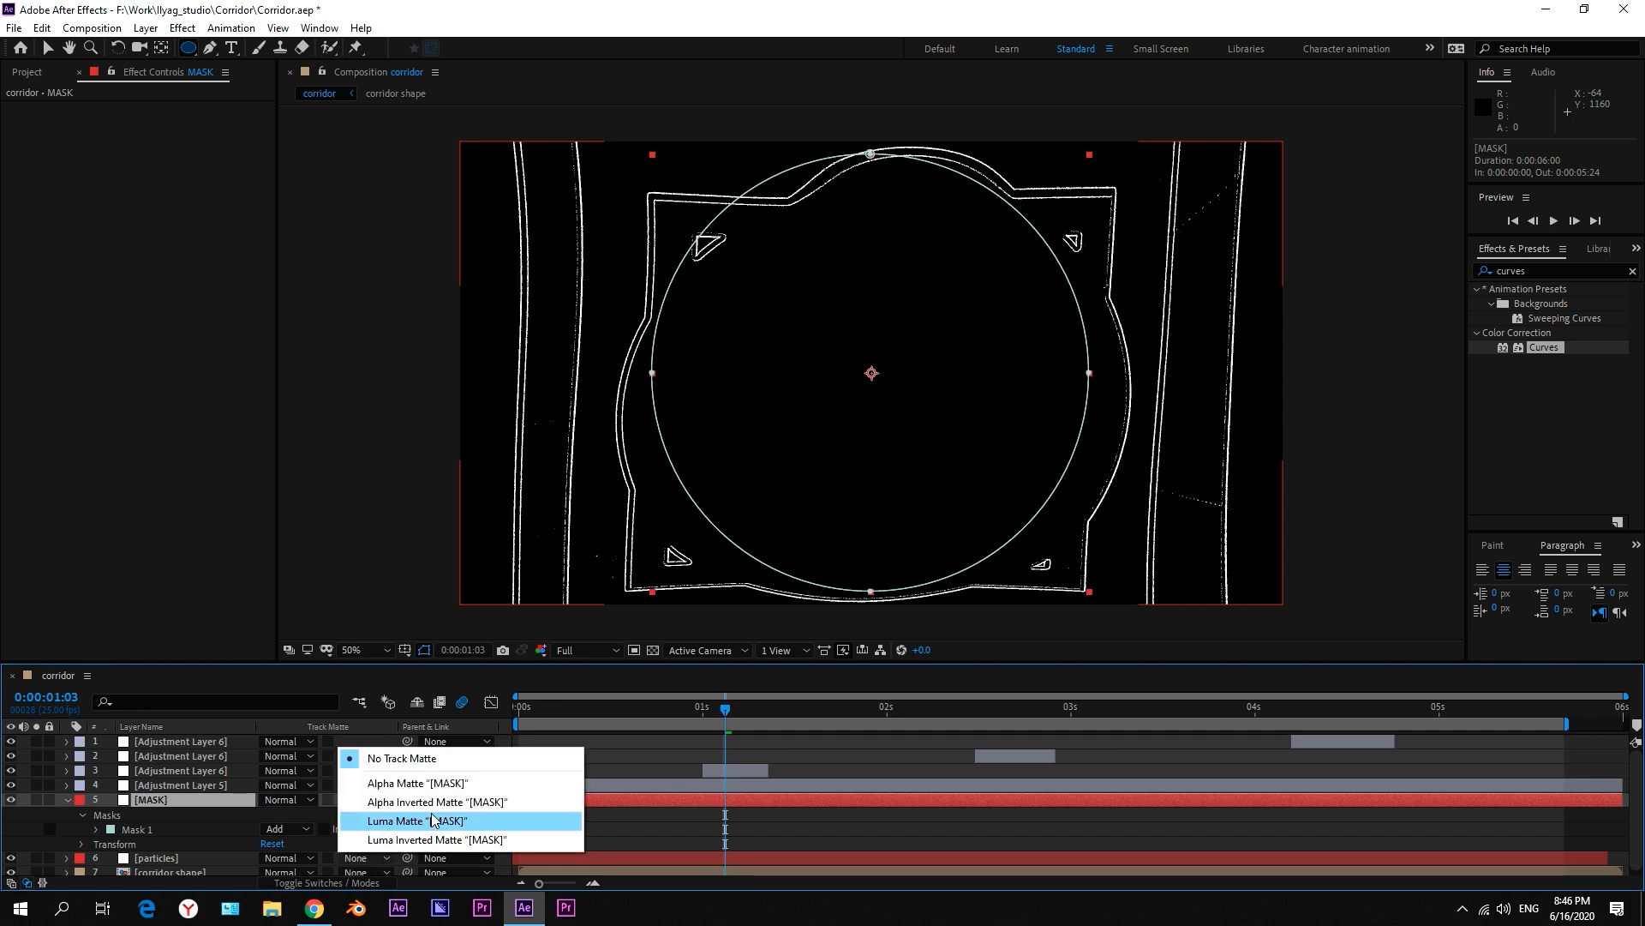
click(495, 802)
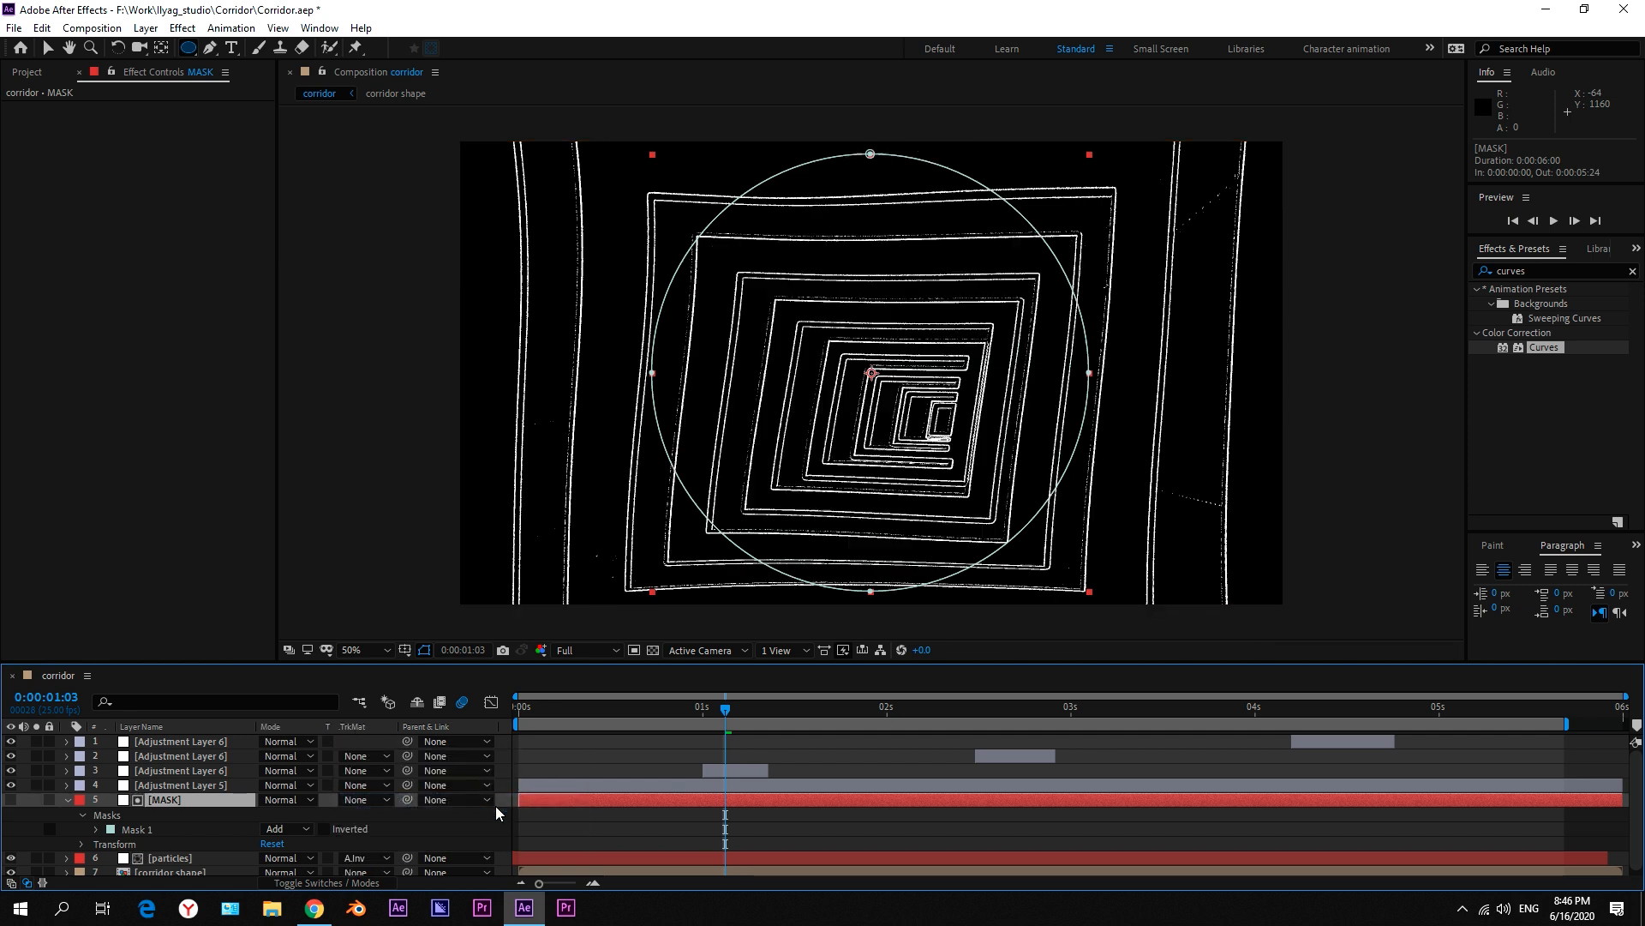
click(465, 812)
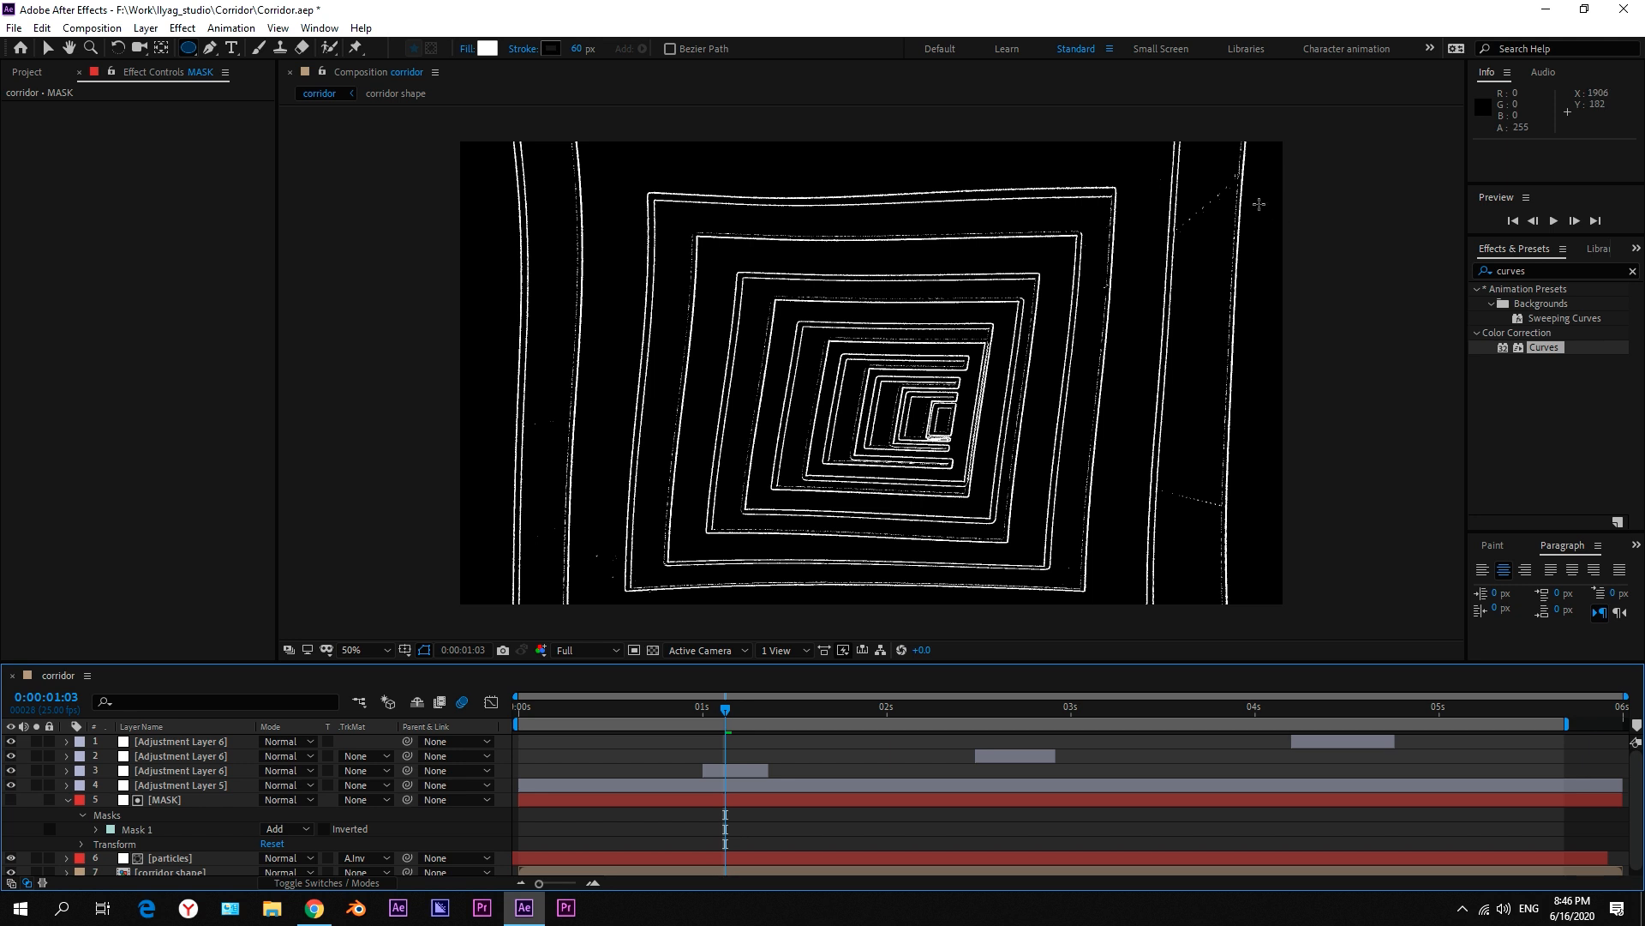
Step: Set the Mask Feather of the MASK layer's Mask 1 to 250 pixels and collapse the layer's properties
click(95, 830)
click(281, 838)
text(250)
key(Return)
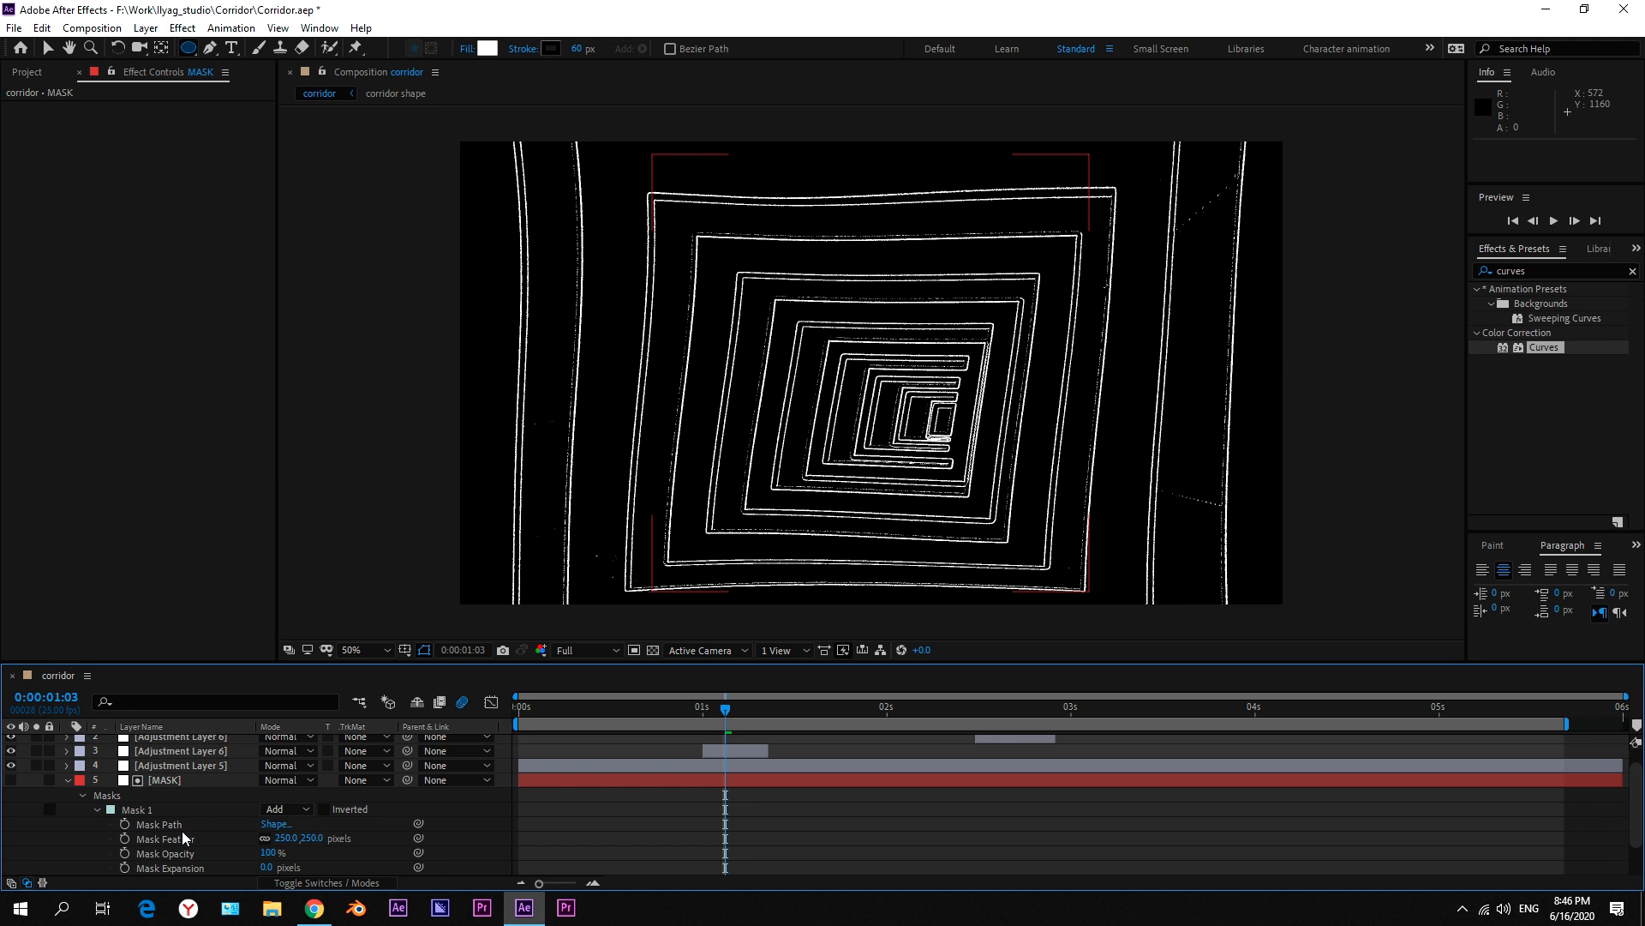
click(67, 780)
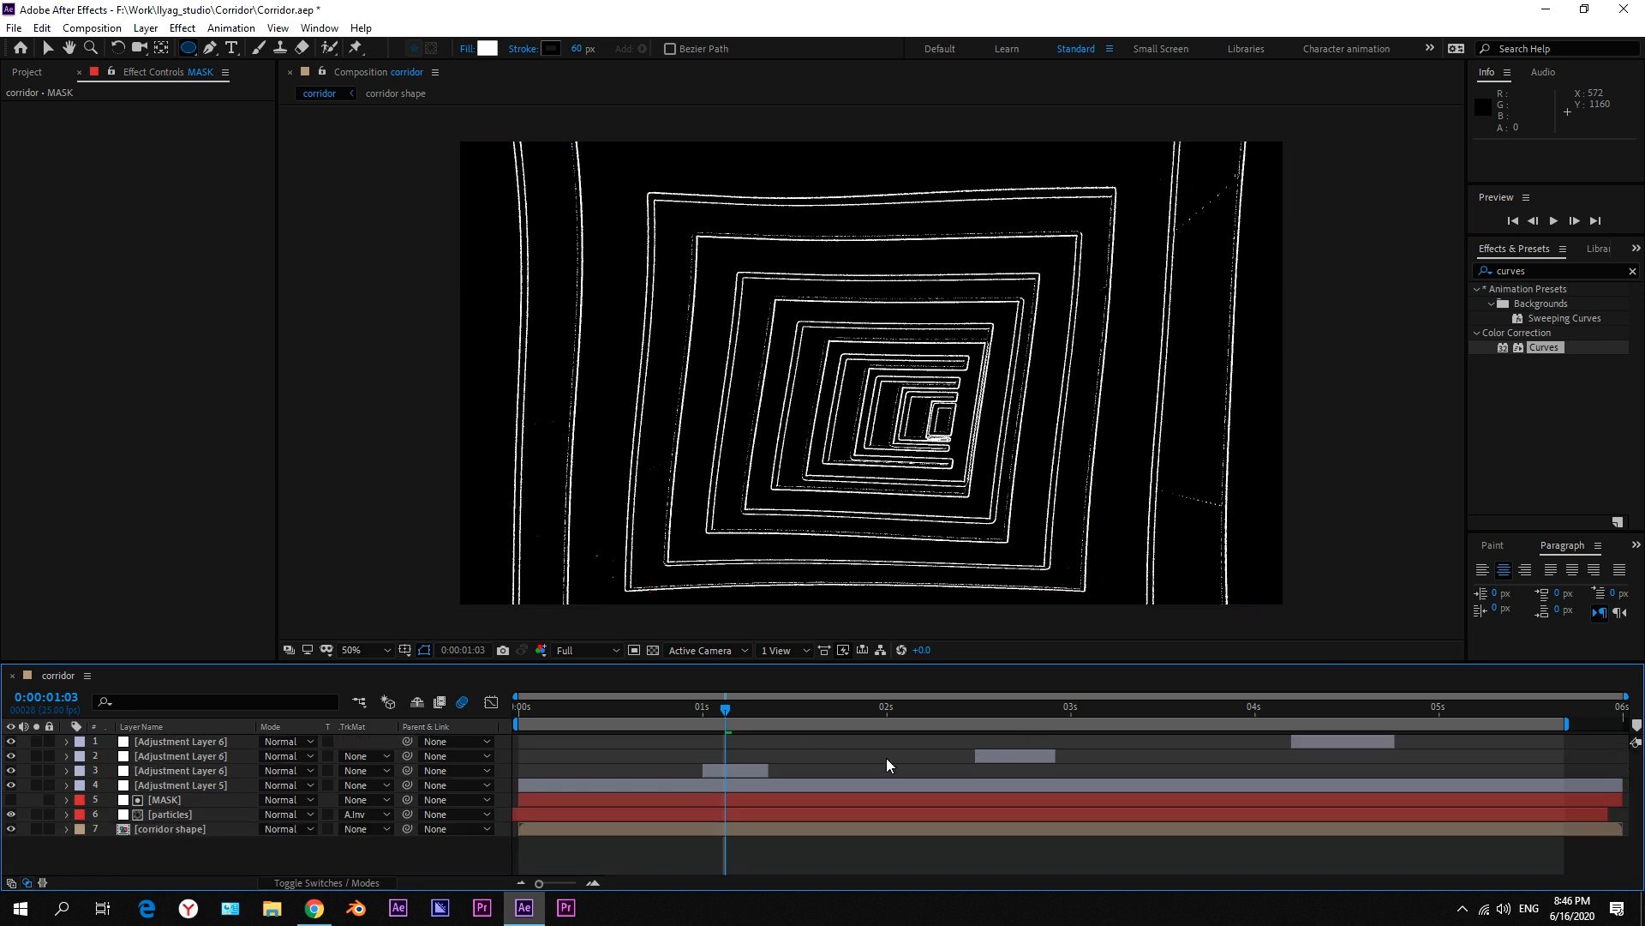
Step: Preview the corridor animation with the masked particles and move the current time to 0:00:00:09
drag(1013, 305, 1026, 314)
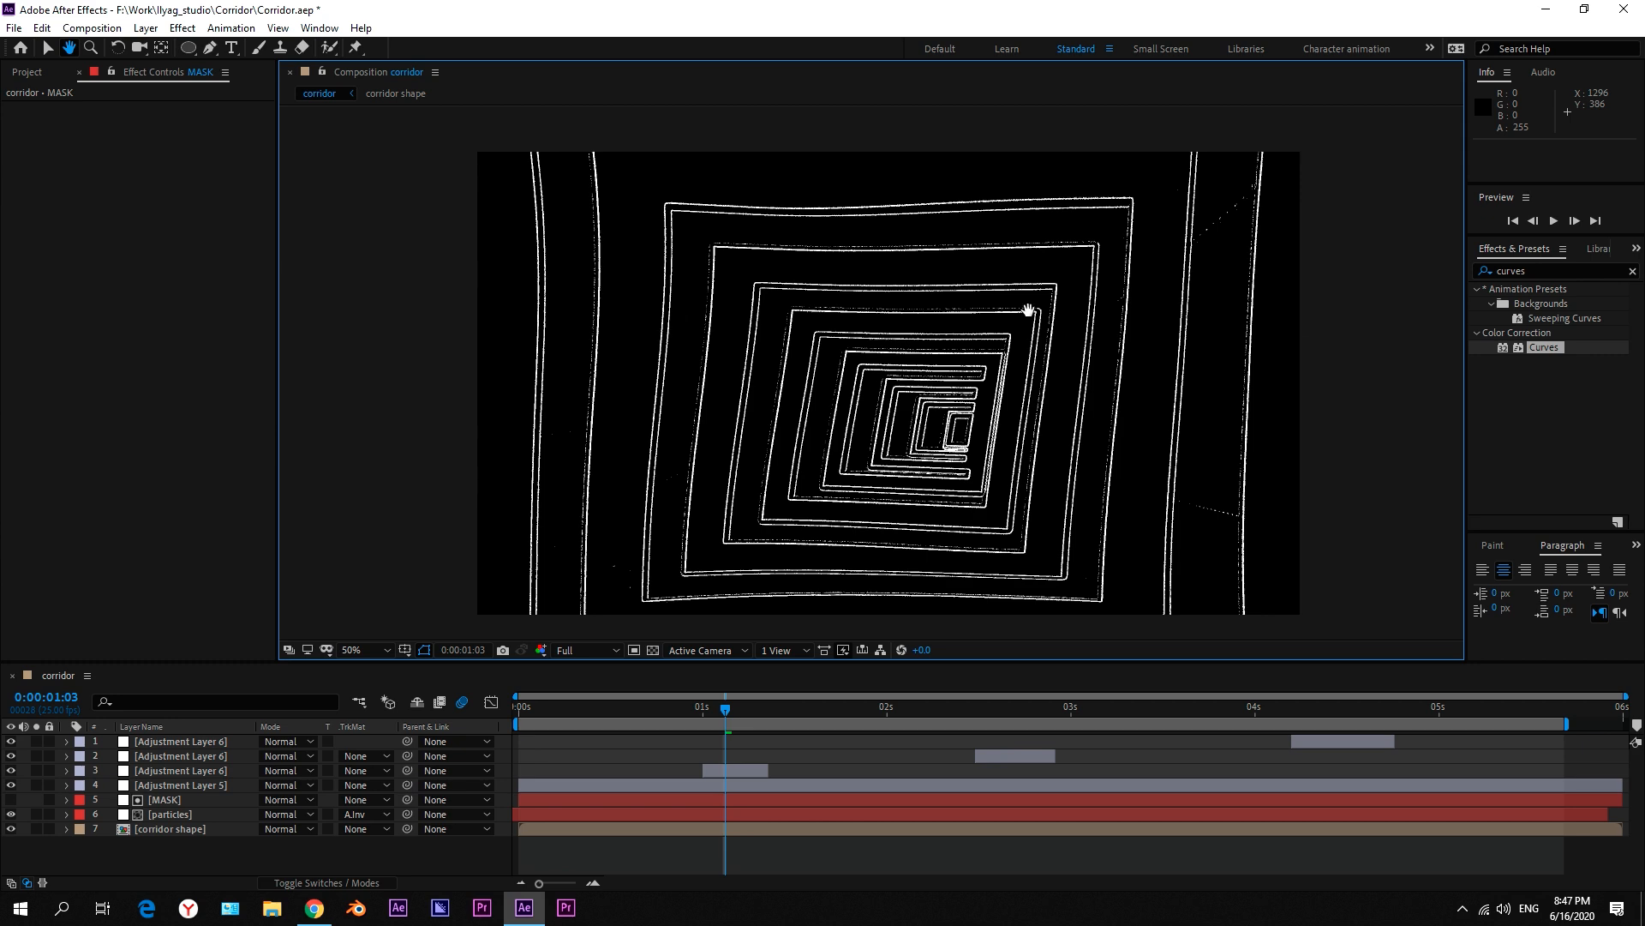
key(space)
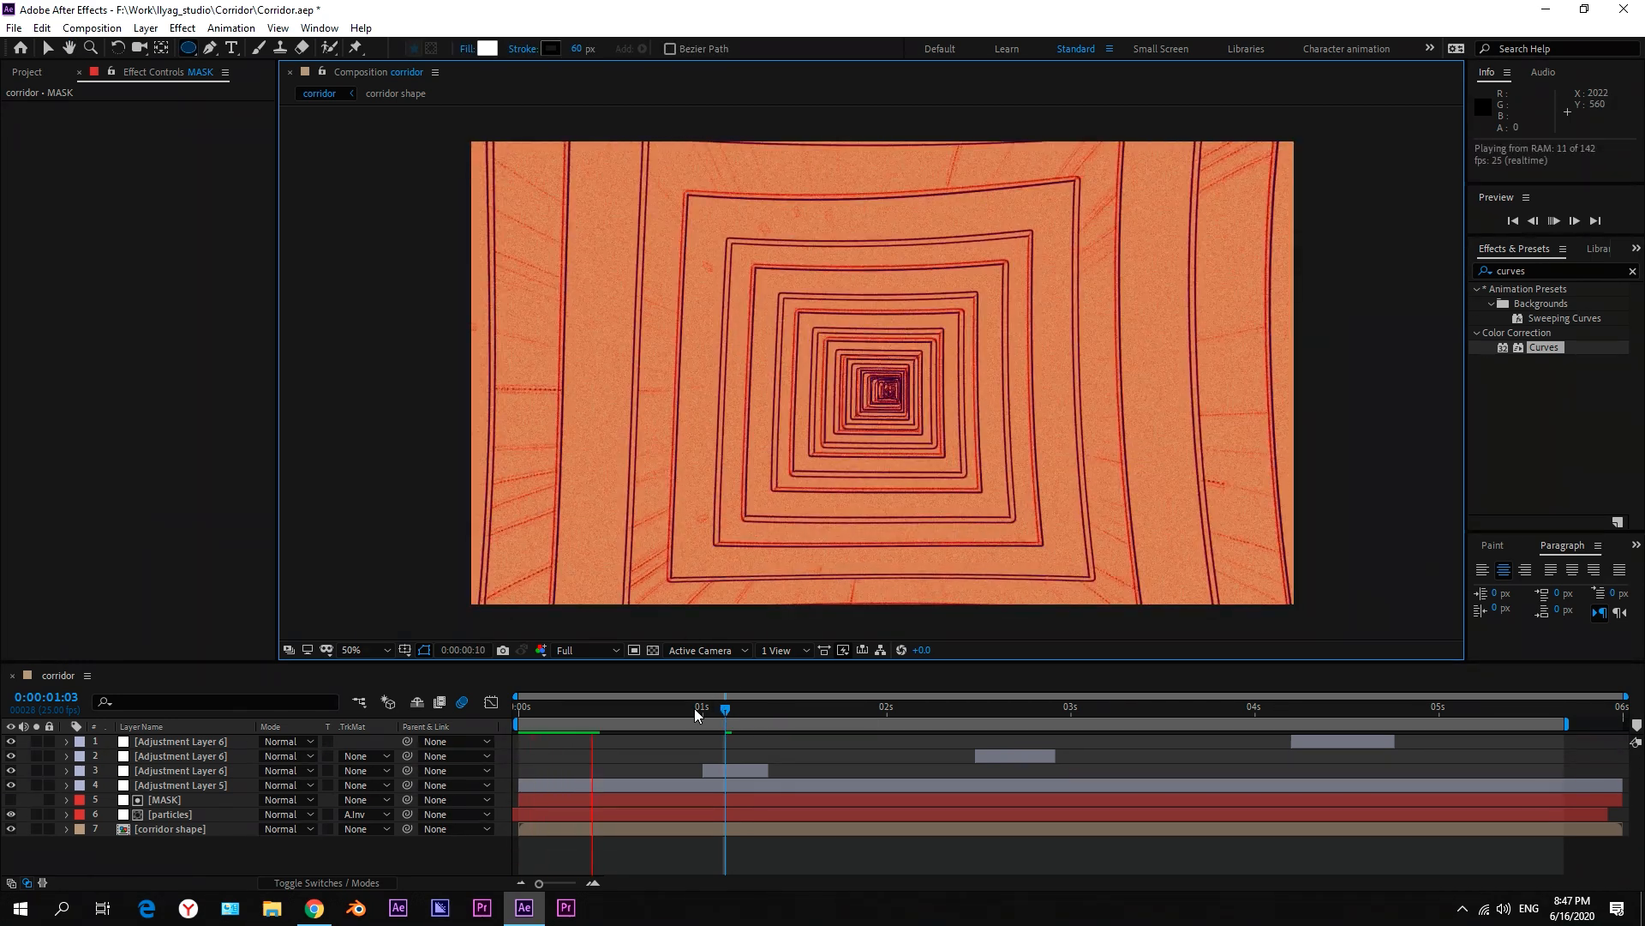
click(585, 710)
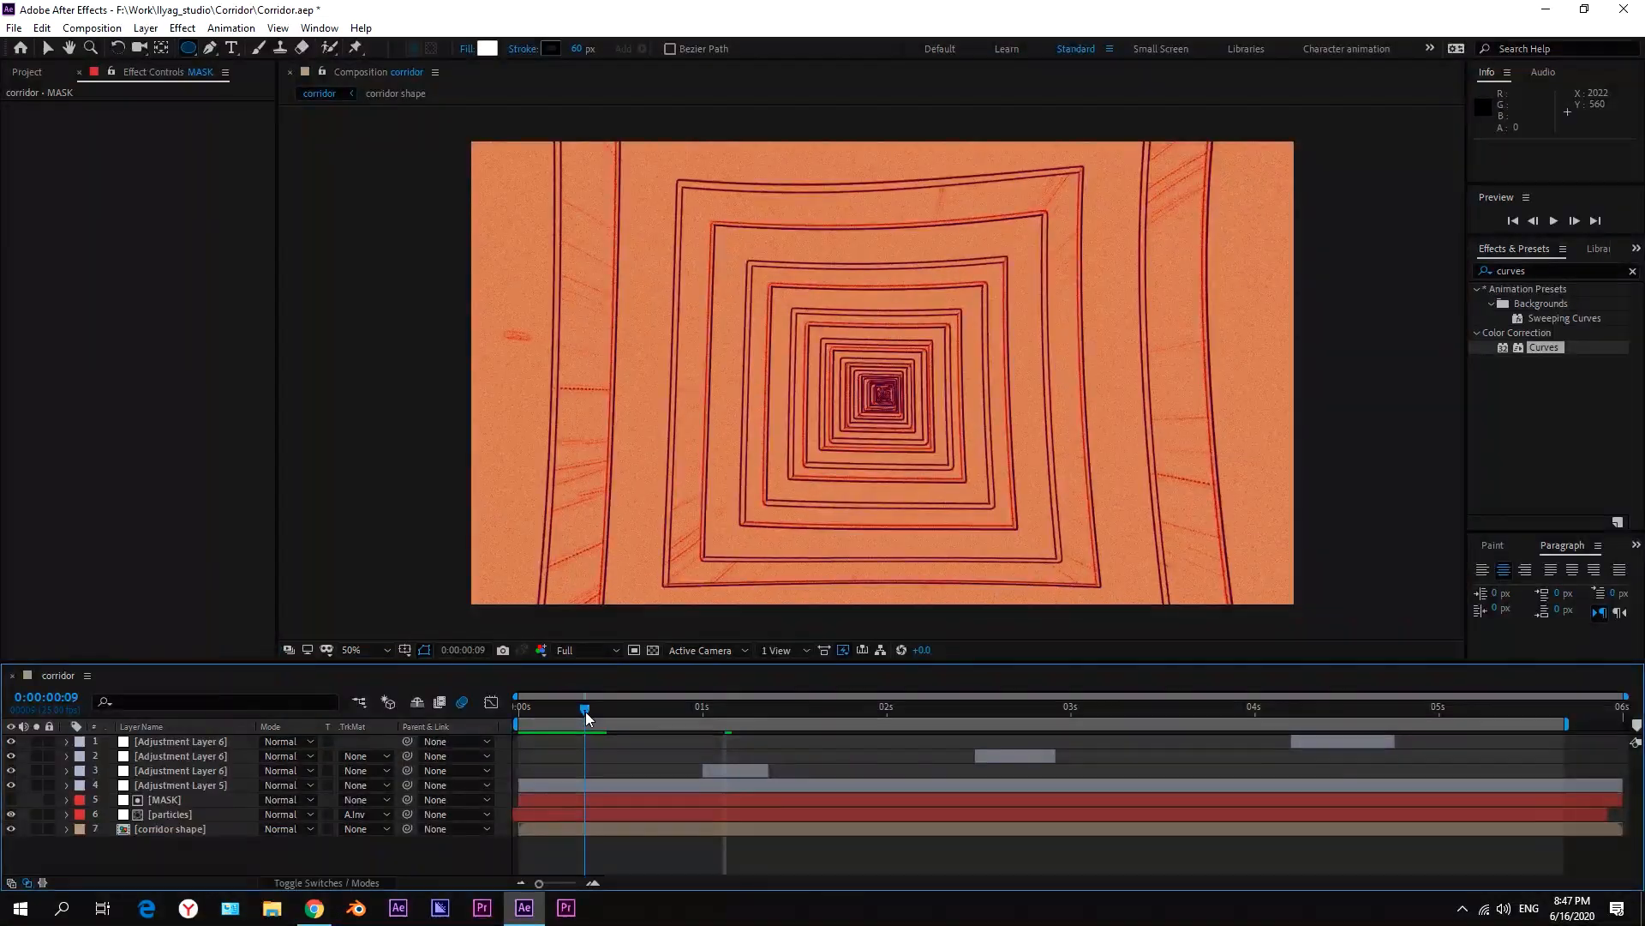
Step: Set the opacity of the particles layer to 50%
click(187, 814)
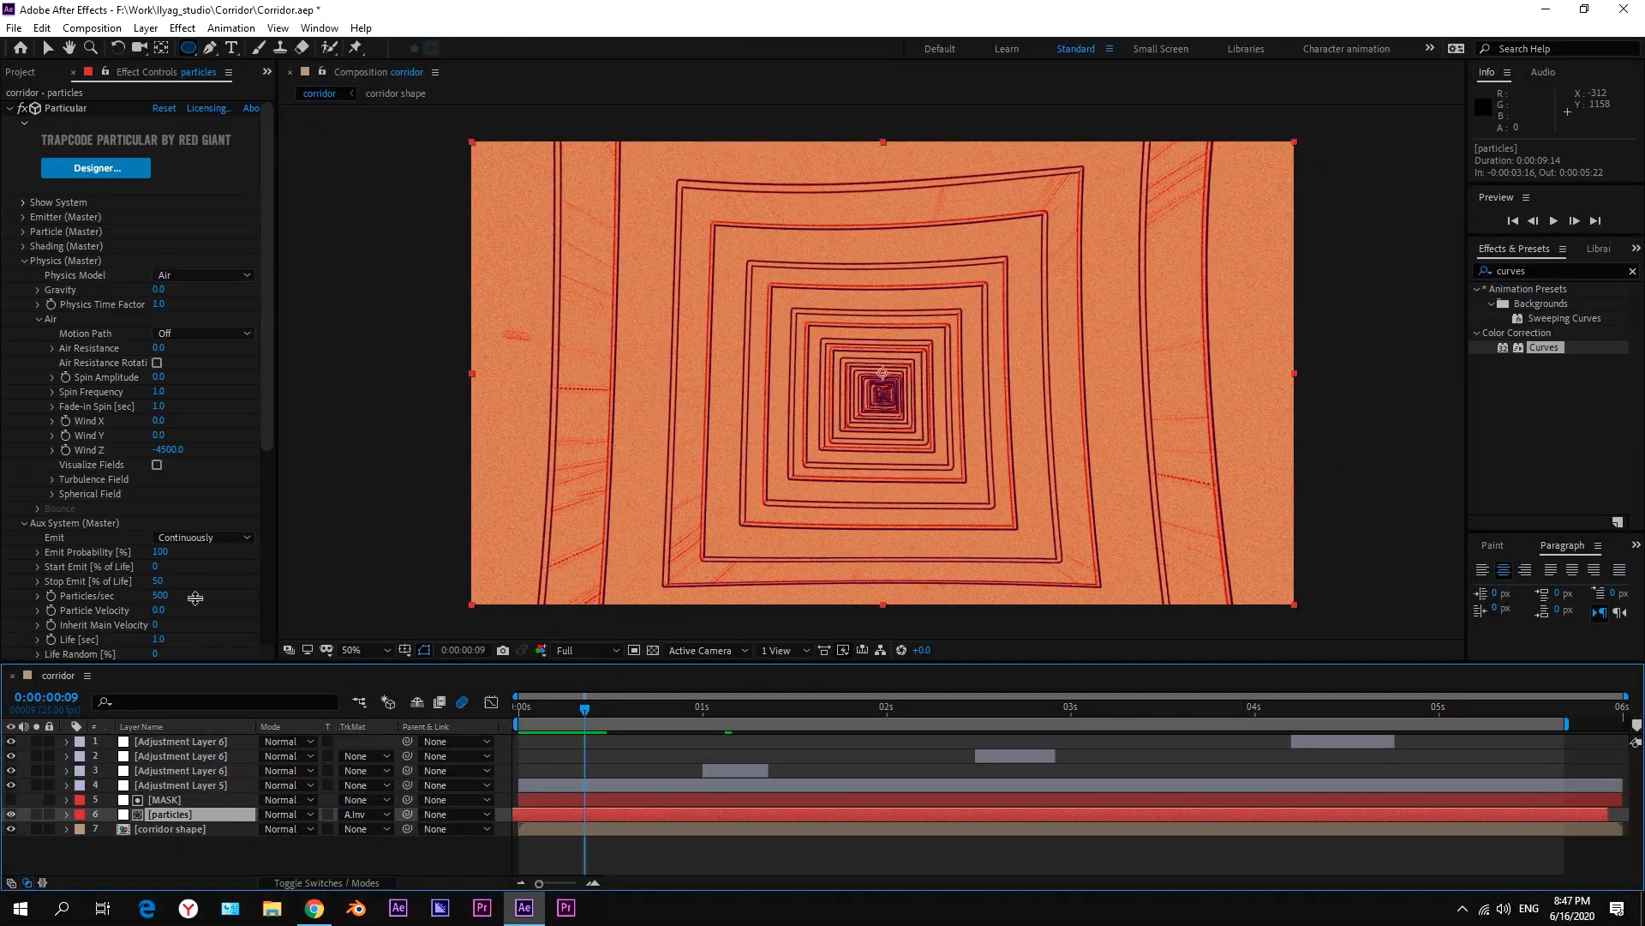
drag(271, 219, 281, 474)
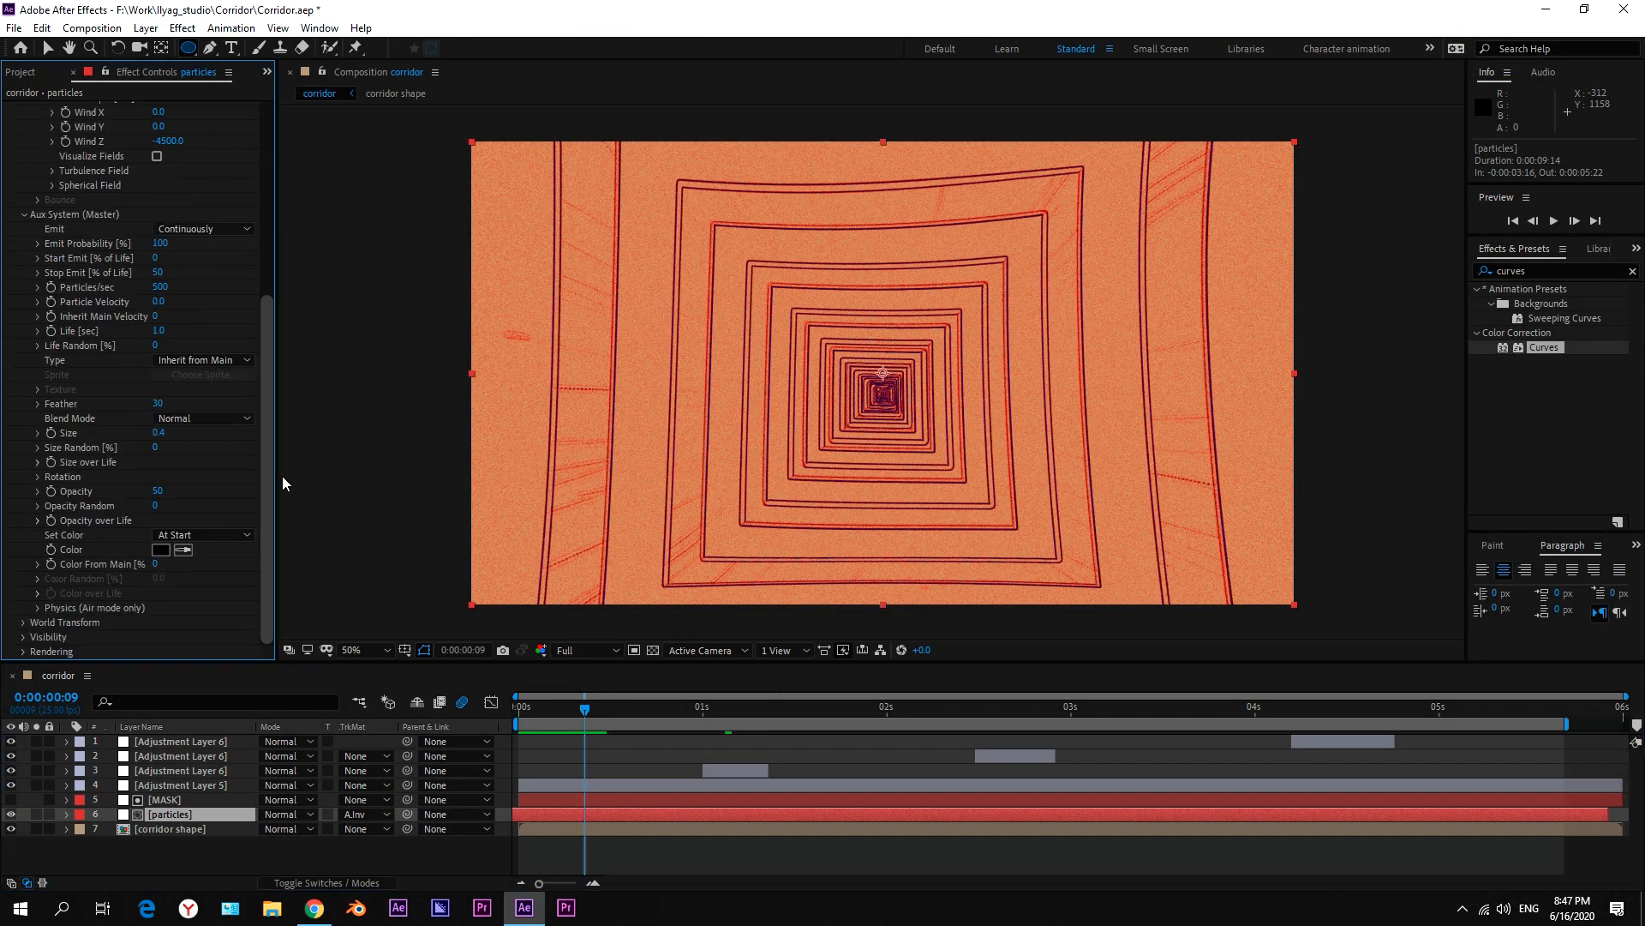
click(172, 815)
key(t)
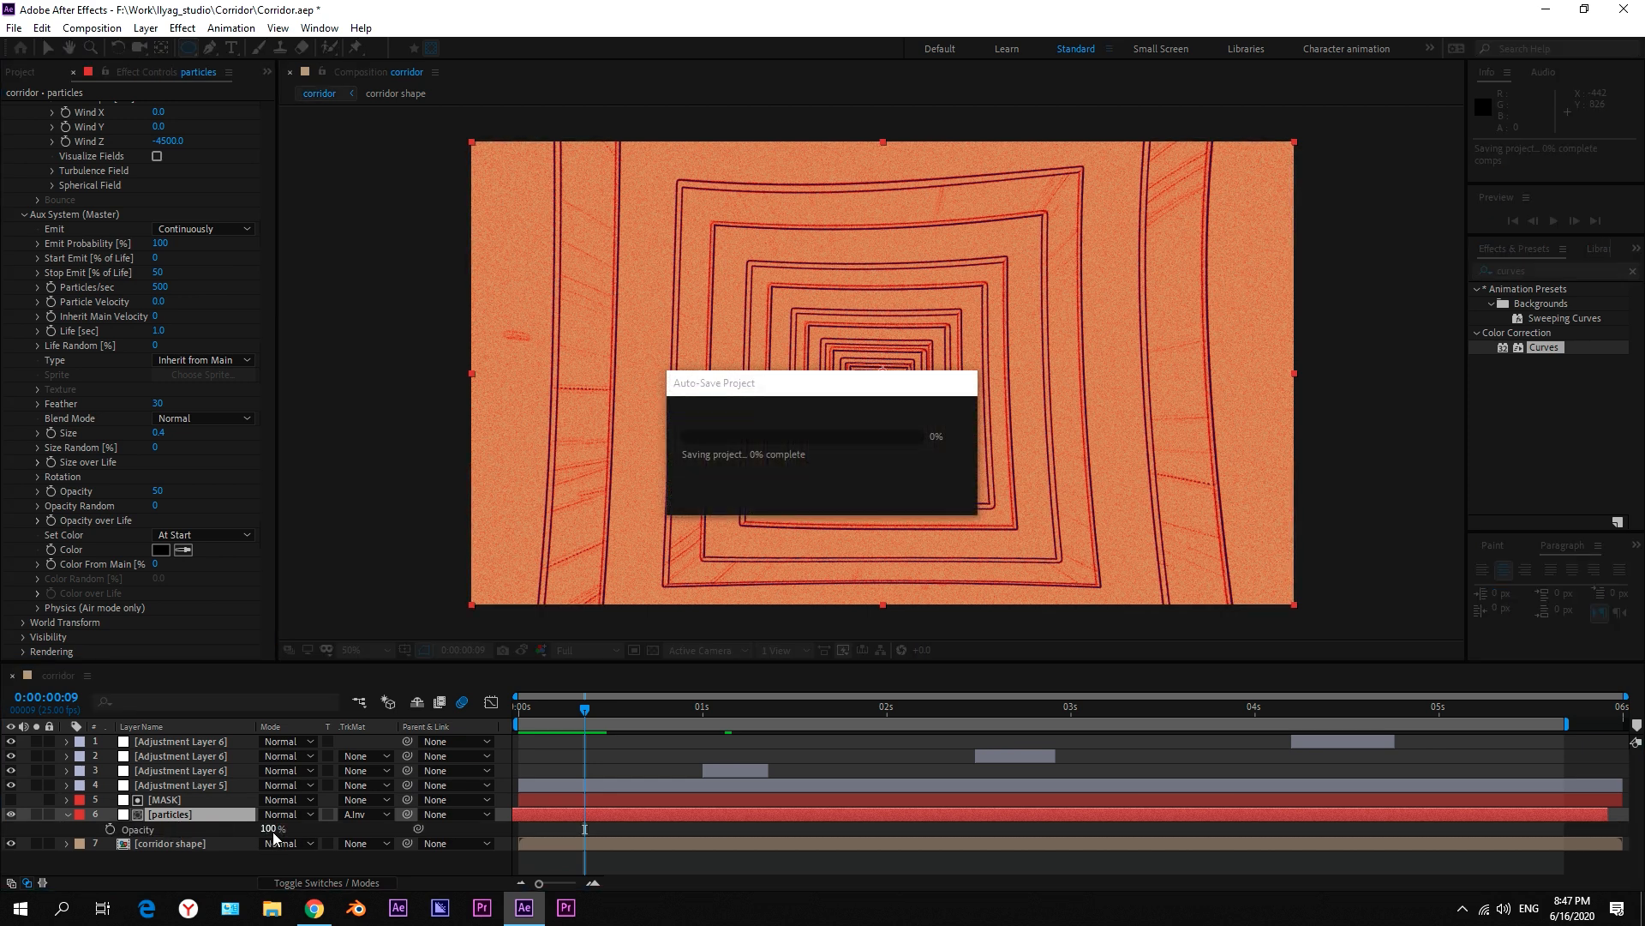
click(273, 829)
text(50)
key(Return)
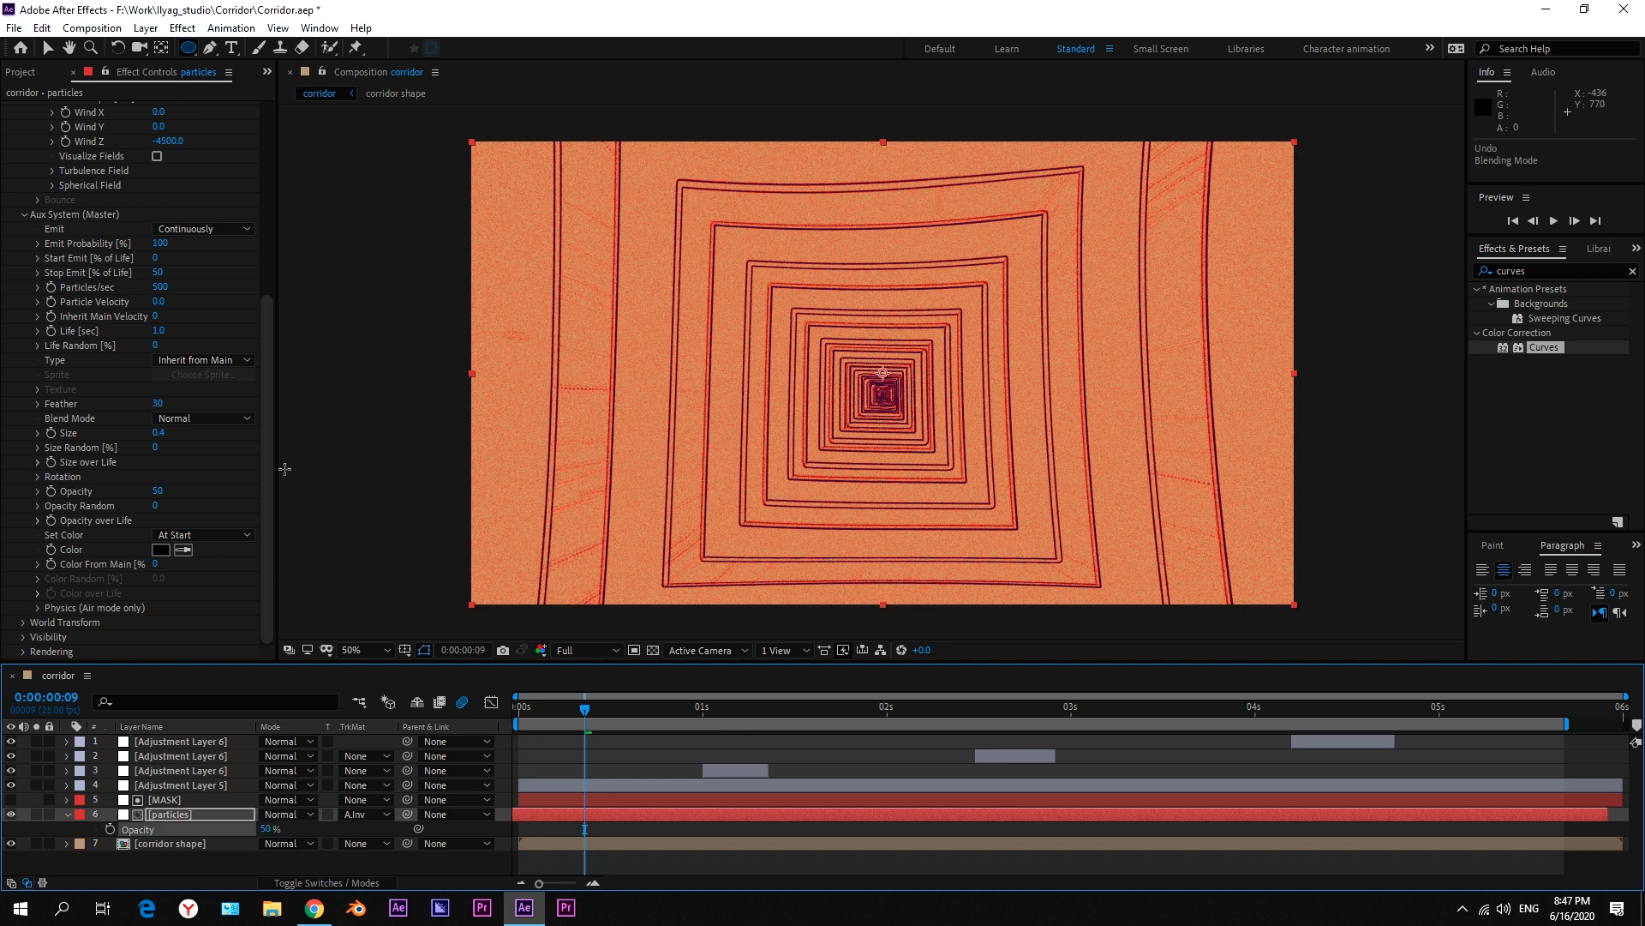
Step: Set Particles/sec to 50 in Particular's master Emitter settings on the particles layer
drag(264, 327, 259, 147)
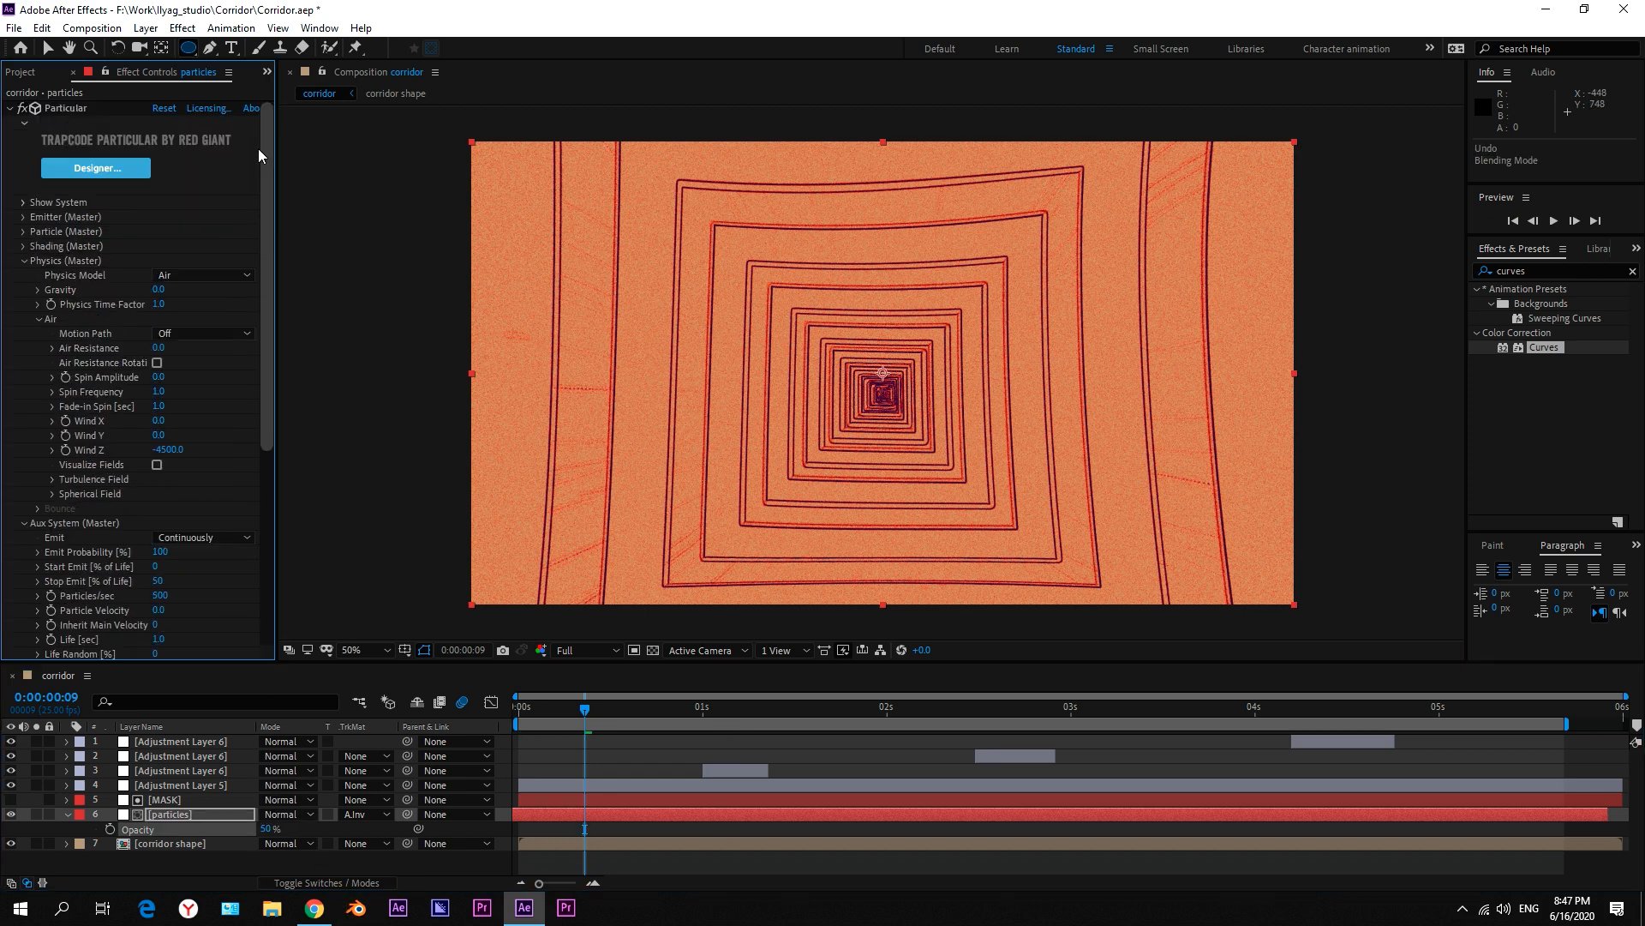
click(25, 217)
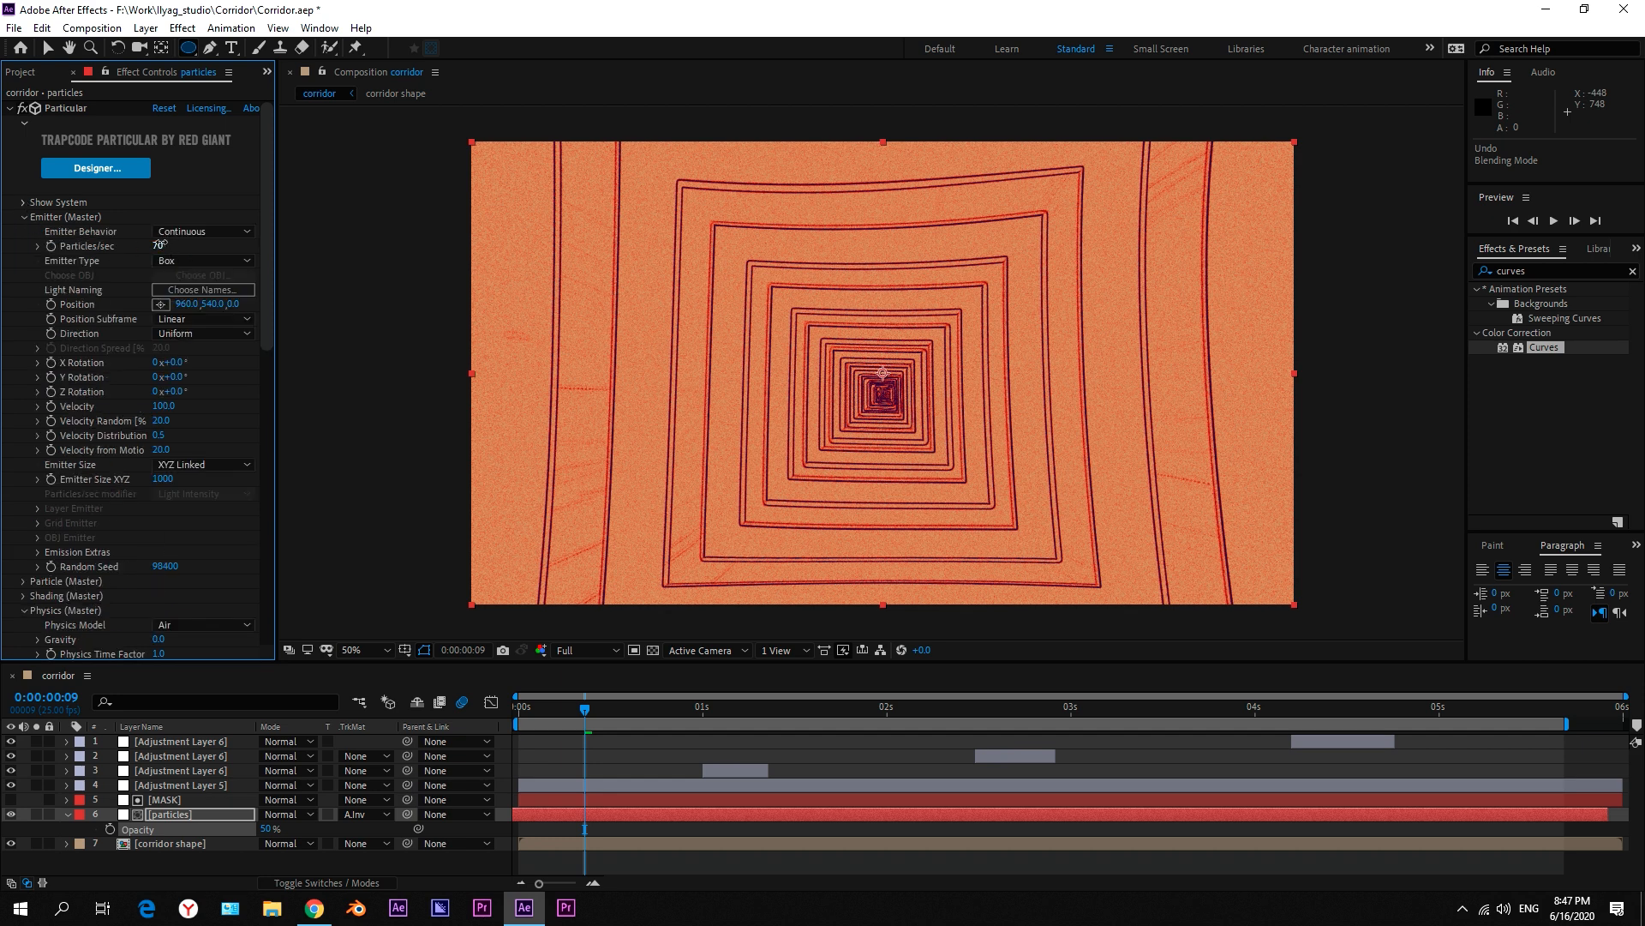
click(158, 245)
text(50)
key(Return)
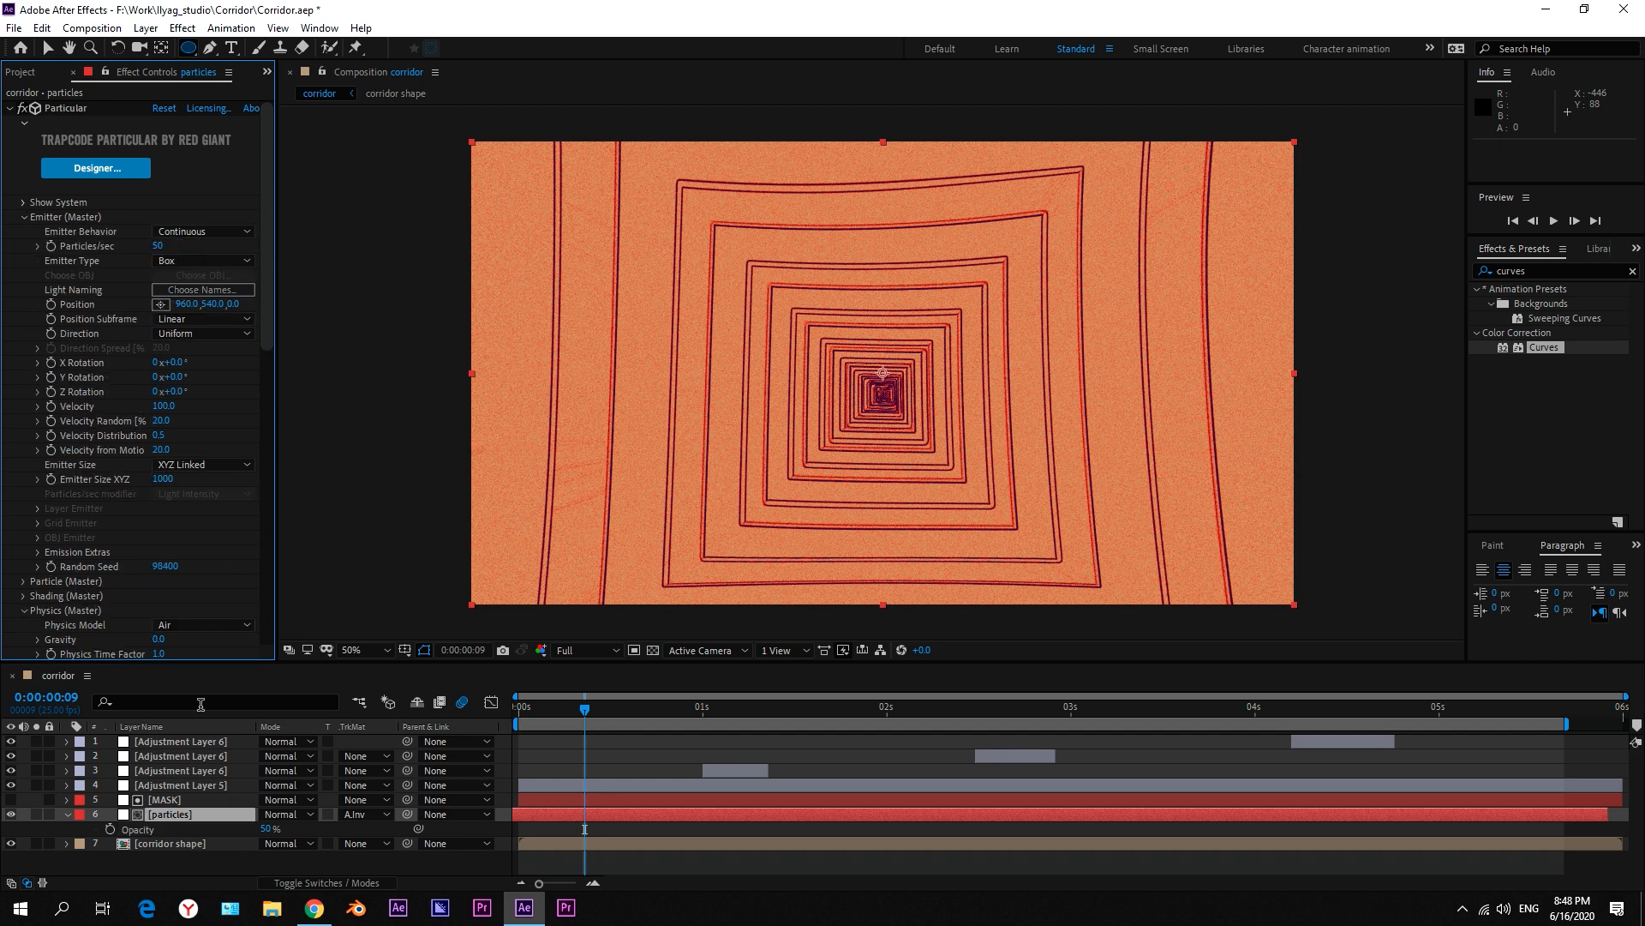
Step: Set the Mask Expansion of the MASK layer's Mask 1 to -100 pixels
click(171, 800)
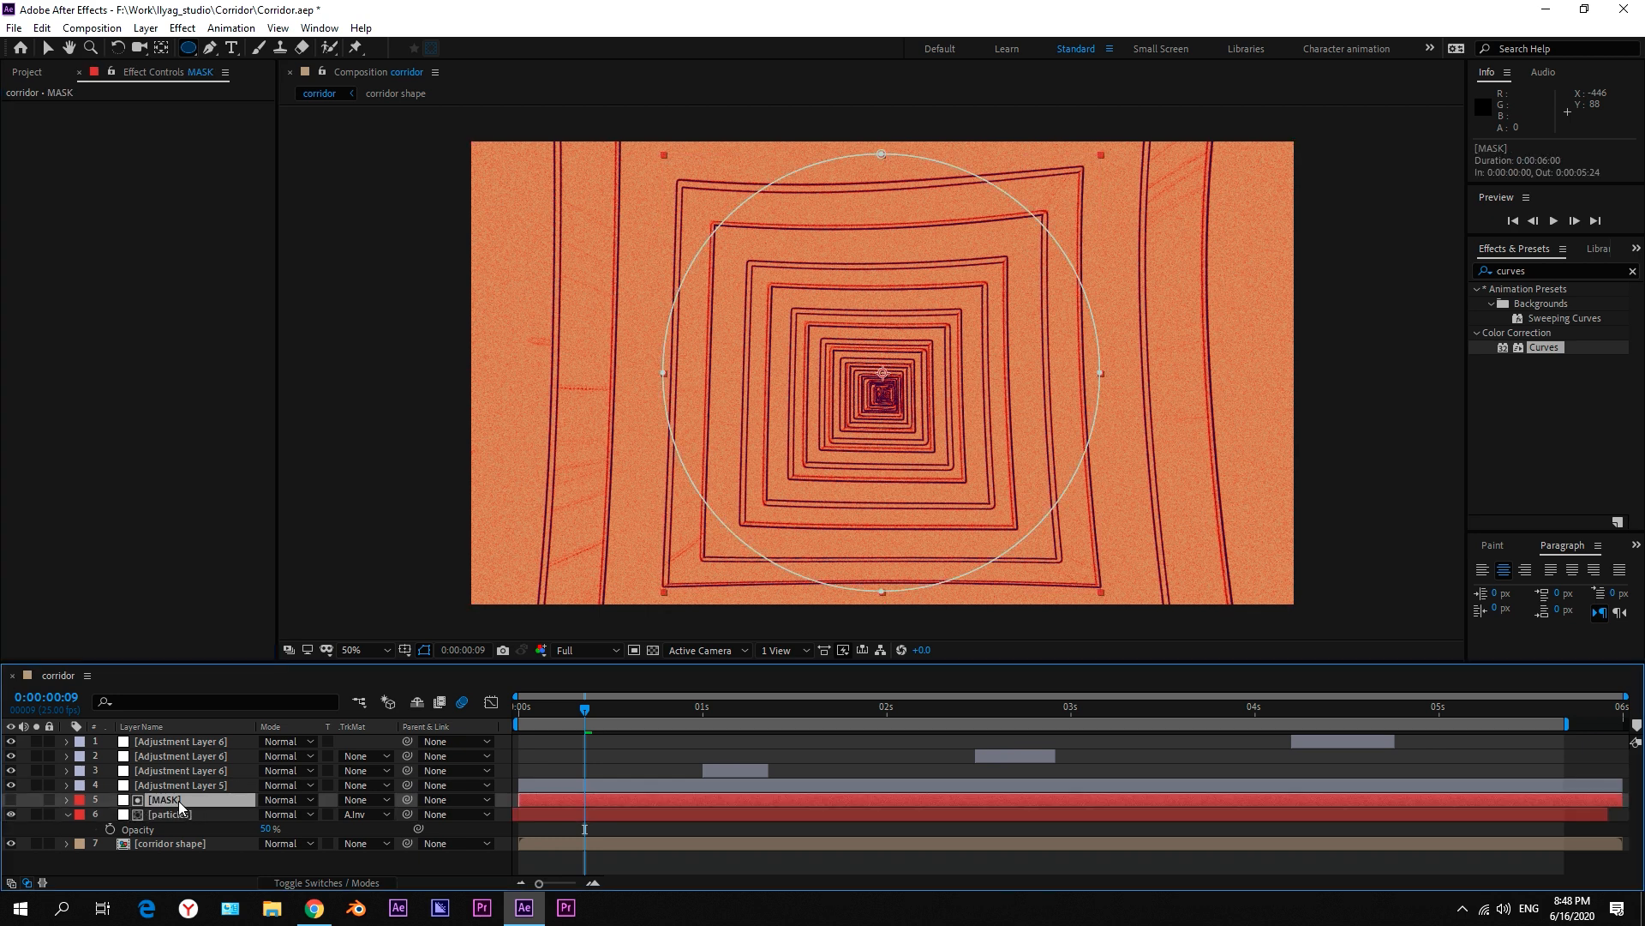
click(67, 799)
scroll(128, 832, down, 1)
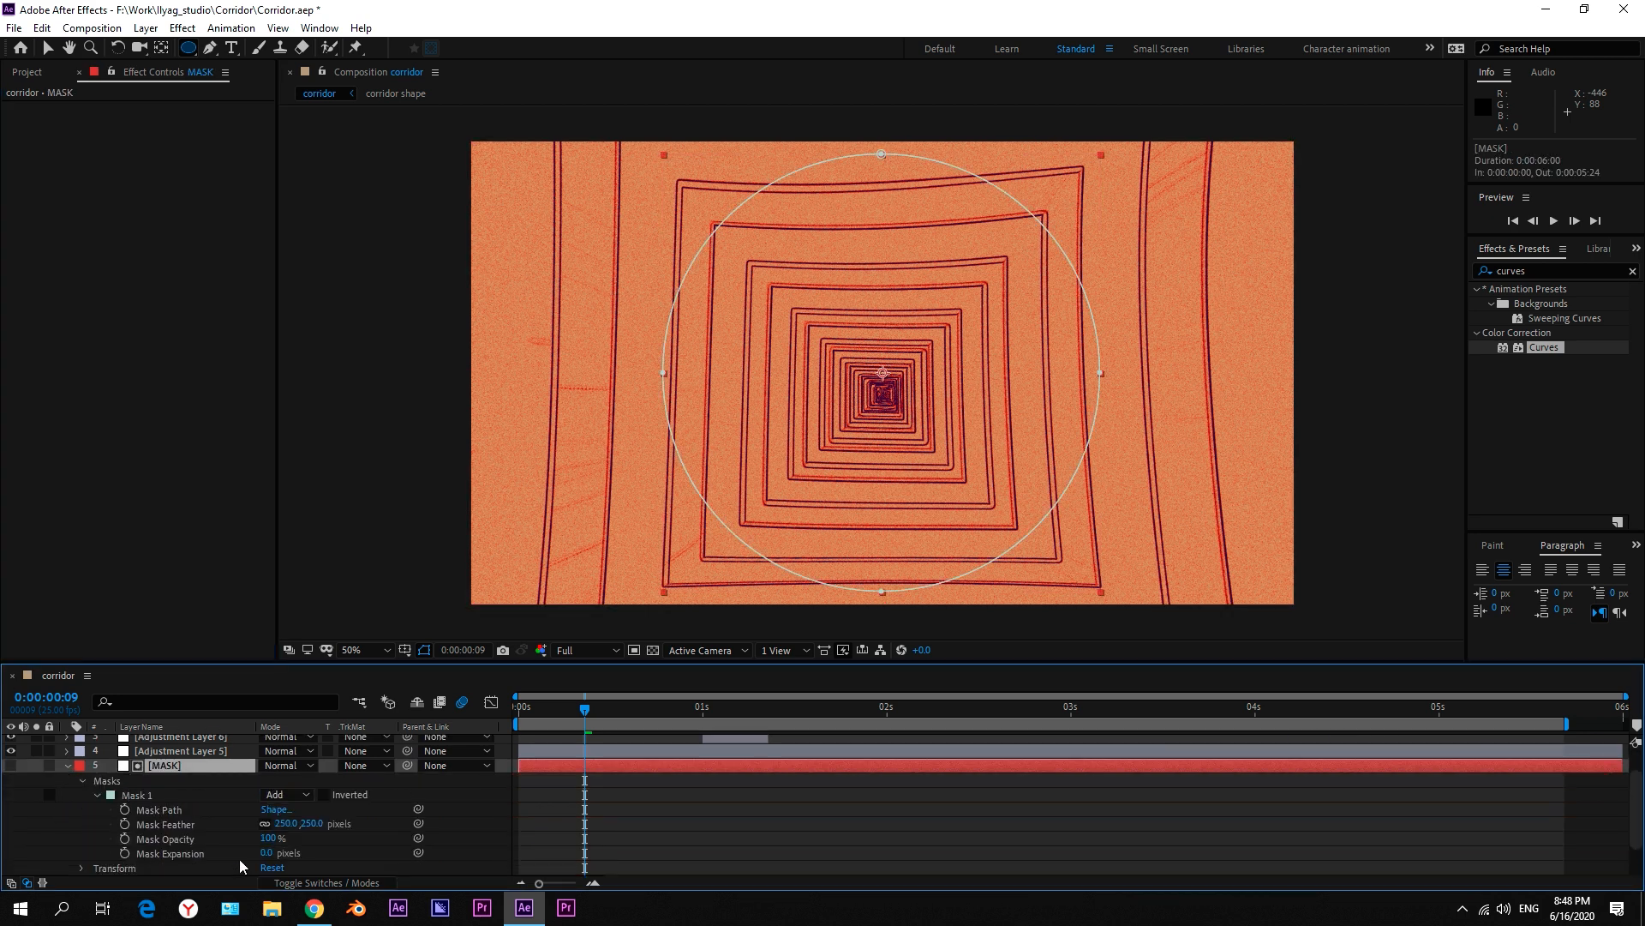
click(268, 852)
text(-100)
key(Return)
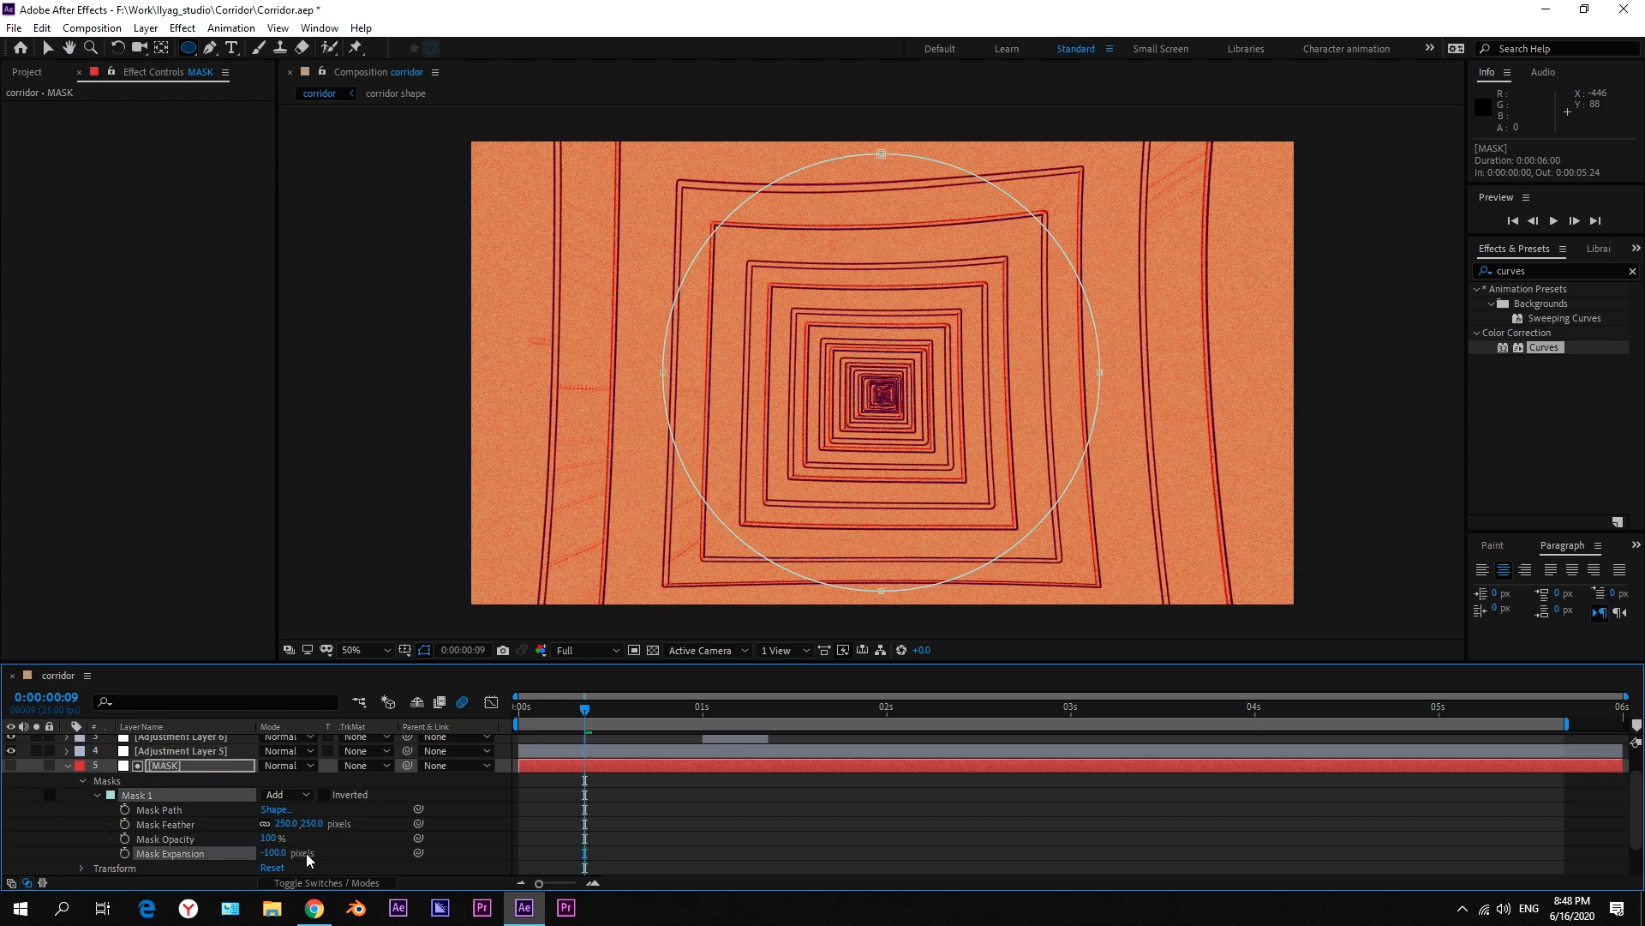